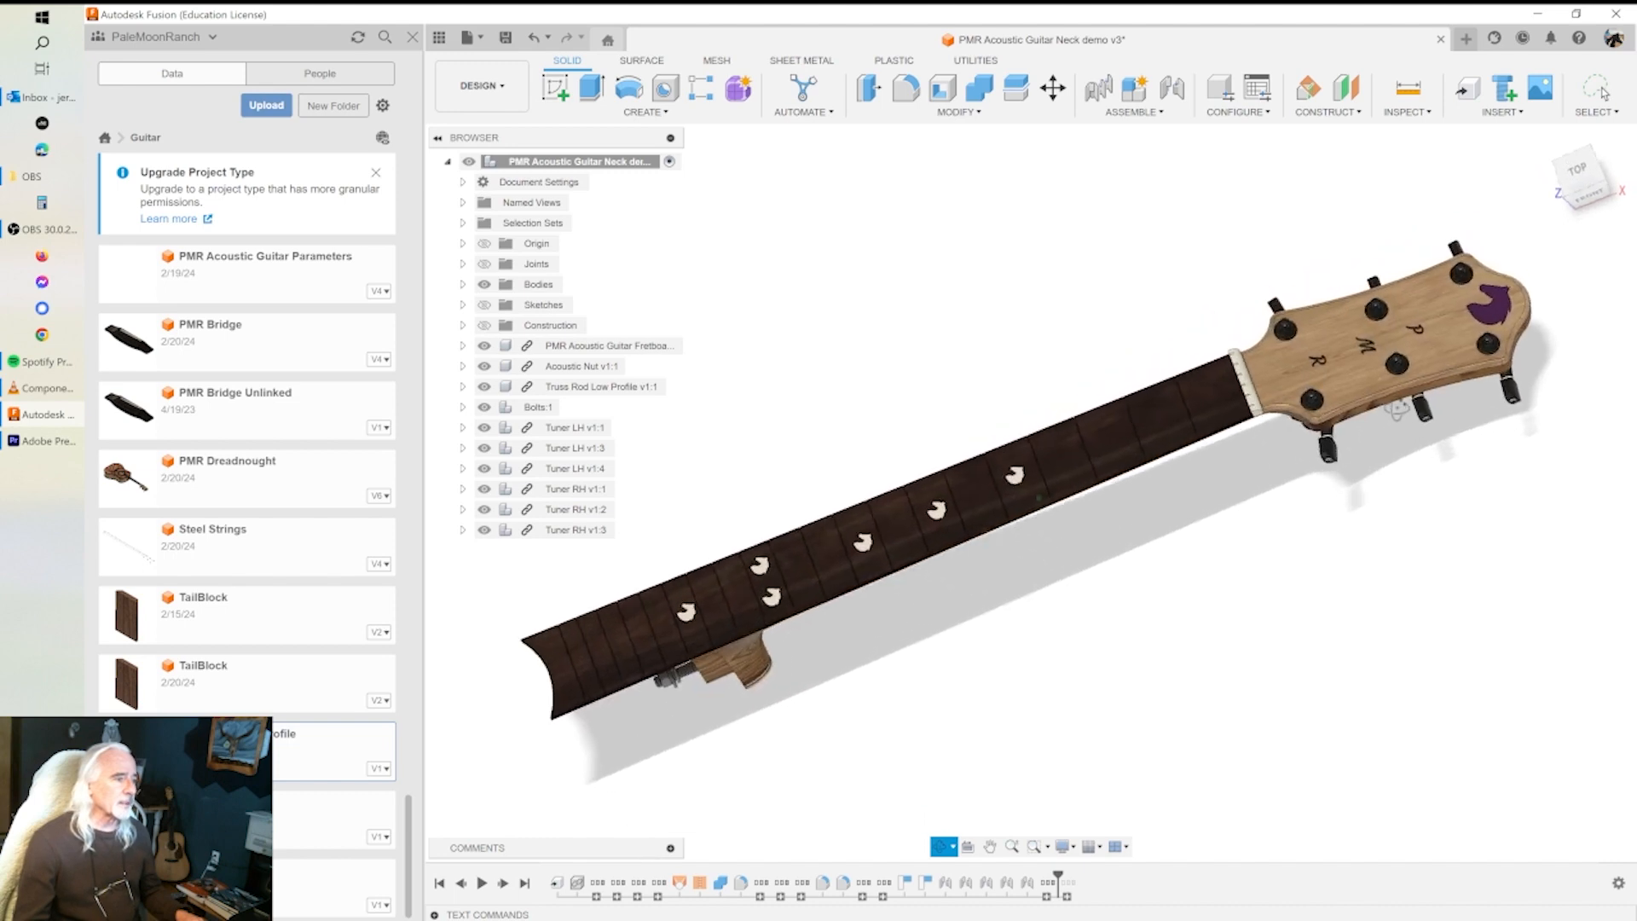
Step: Inspect the neck heel and its bolts, and hide the fretboard component to examine the truss rod
{"action": "middle_click_drag", "start_coordinate": [771, 689], "coordinate": [751, 578], "text": "shift"}
{"action": "scroll", "coordinate": [742, 744], "scroll_direction": "up", "scroll_amount": 6}
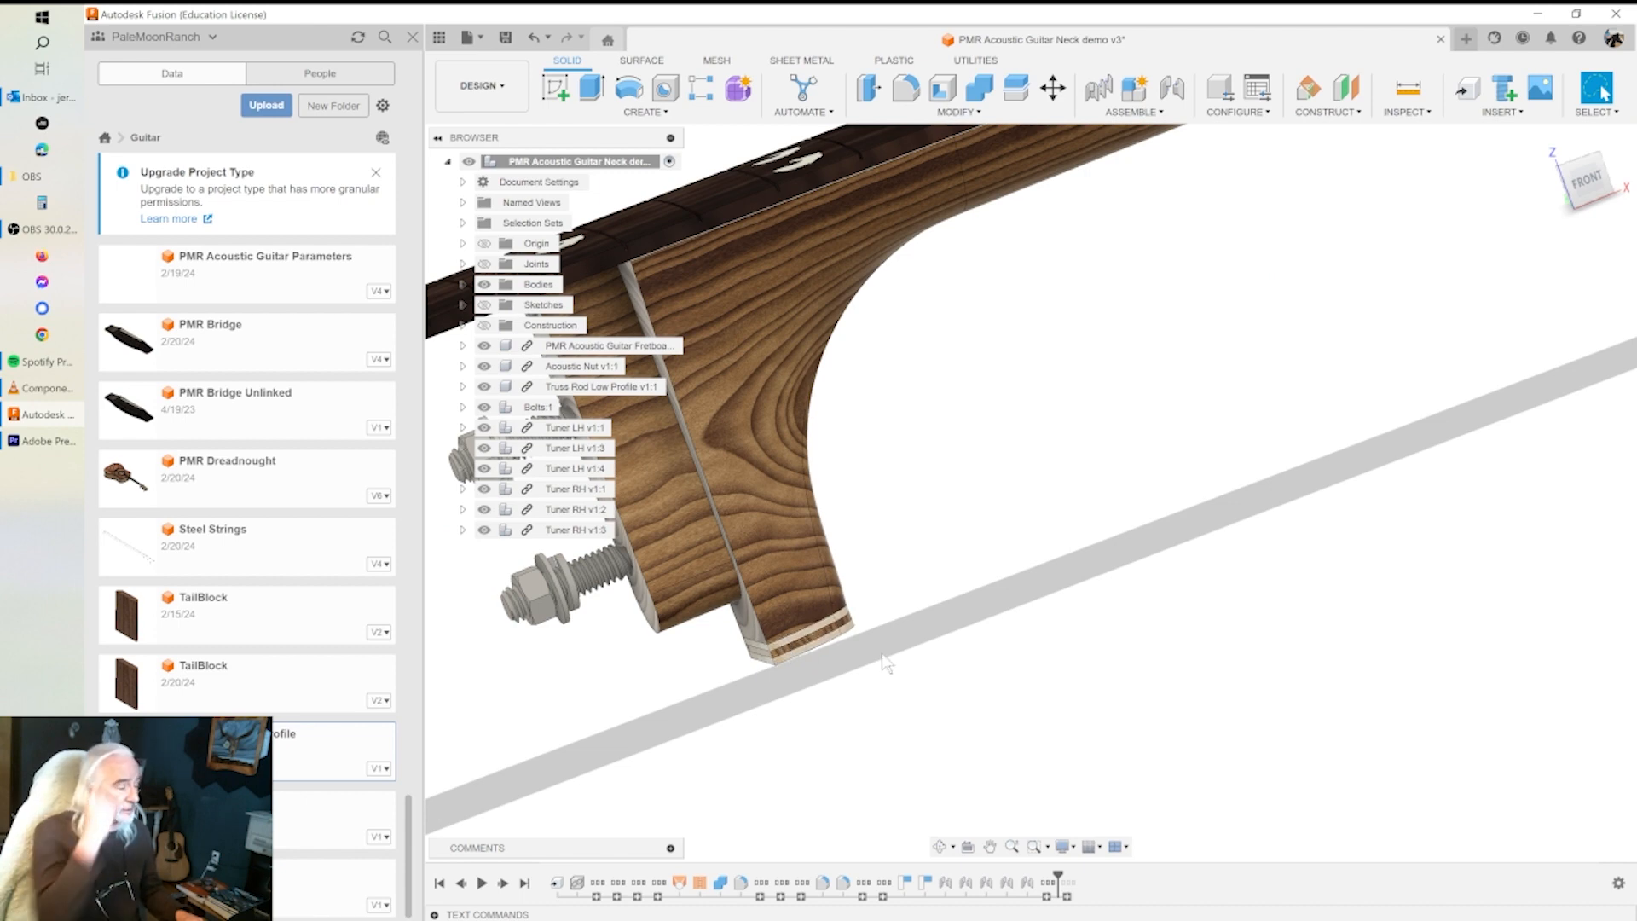
{"action": "scroll", "coordinate": [980, 485], "scroll_direction": "down", "scroll_amount": 6}
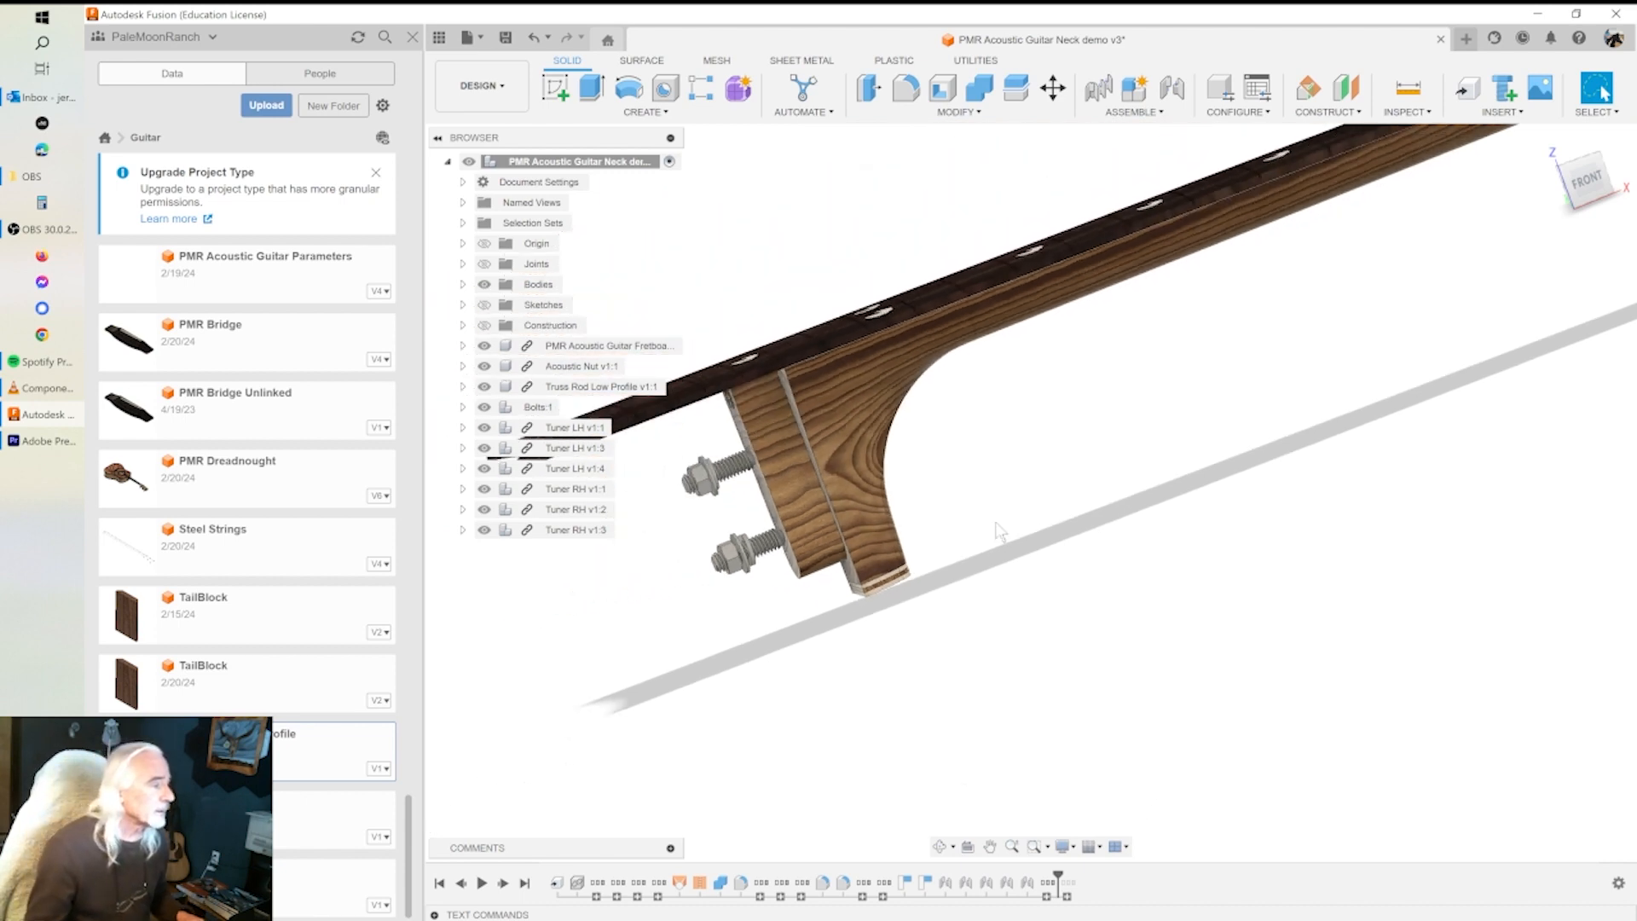
{"action": "mouse_move", "coordinate": [1002, 520]}
{"action": "middle_mouse_down", "text": "shift"}
{"action": "mouse_move", "coordinate": [1012, 569]}
{"action": "mouse_move", "coordinate": [993, 518]}
{"action": "middle_mouse_up", "text": "shift"}
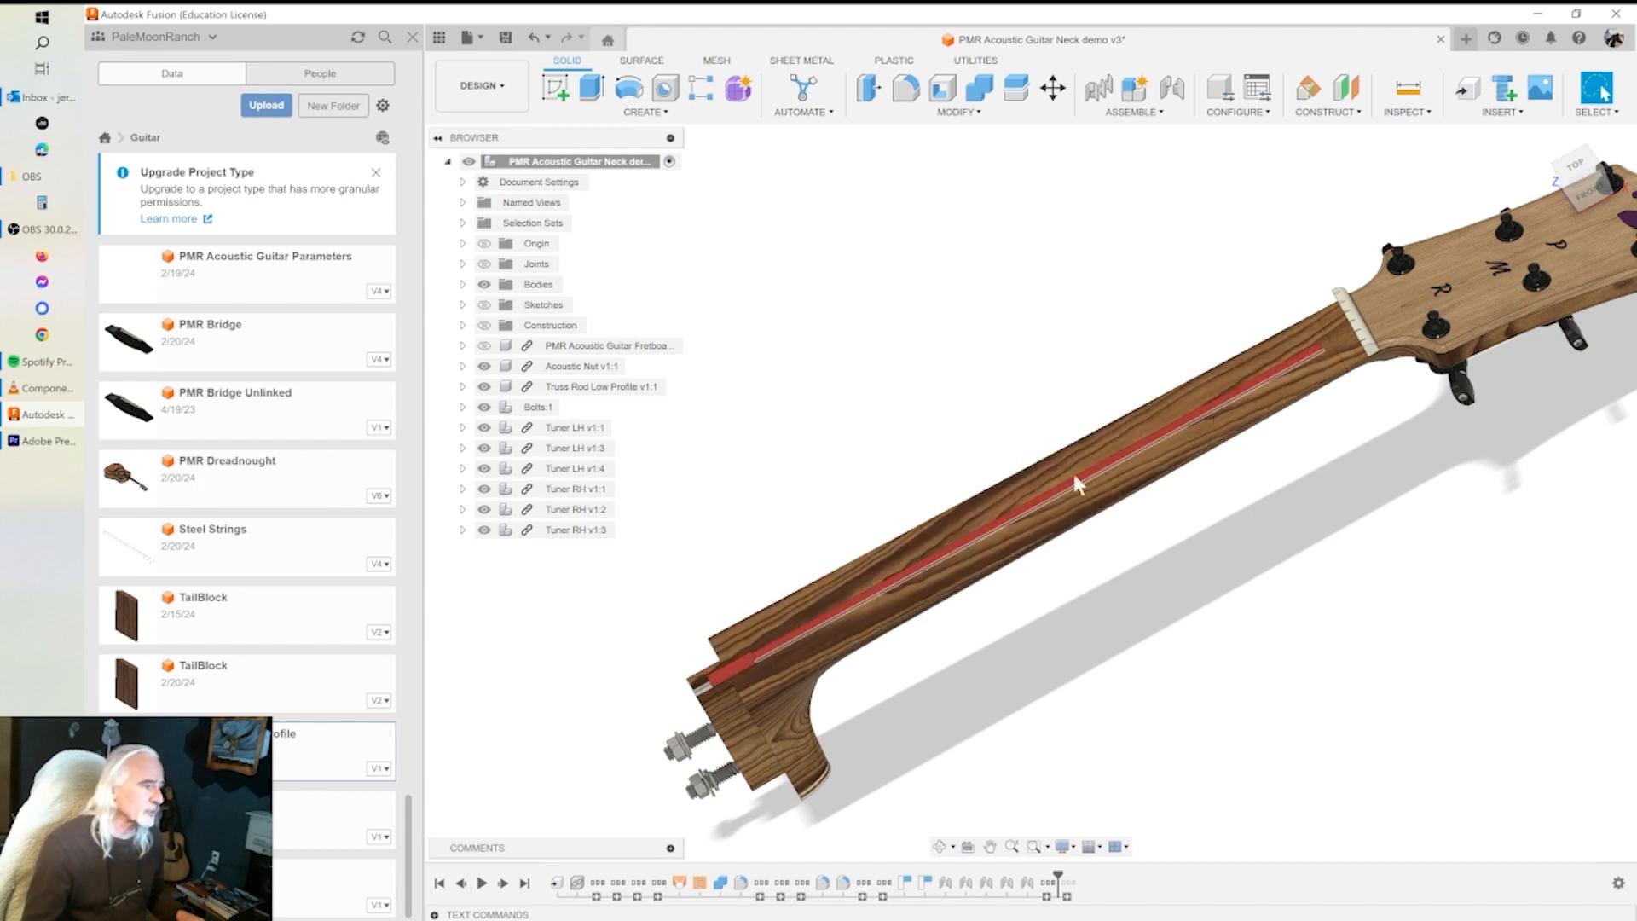
{"action": "scroll", "coordinate": [823, 654], "scroll_direction": "up", "scroll_amount": 5}
{"action": "middle_click_drag", "start_coordinate": [853, 642], "coordinate": [664, 576], "text": "shift"}
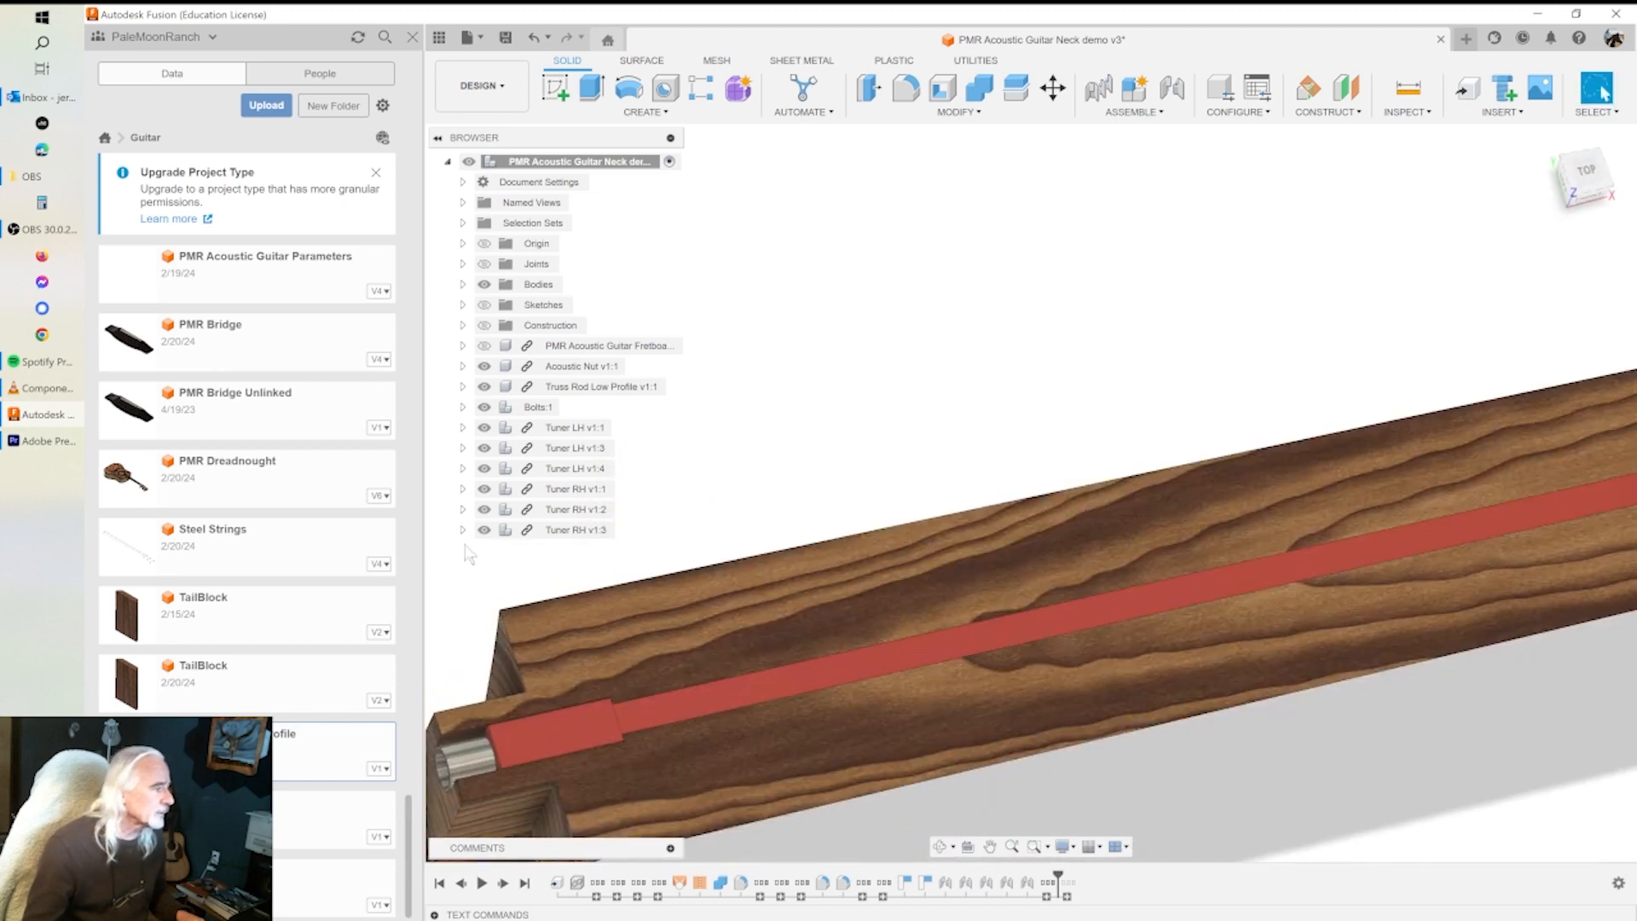
Step: Hide the truss rod component to examine its channel in the neck, and turn its visibility back on
{"action": "left_click", "coordinate": [483, 386]}
{"action": "middle_click_drag", "start_coordinate": [1062, 643], "coordinate": [970, 598], "text": "shift"}
{"action": "scroll", "coordinate": [1163, 650], "scroll_direction": "down", "scroll_amount": 4}
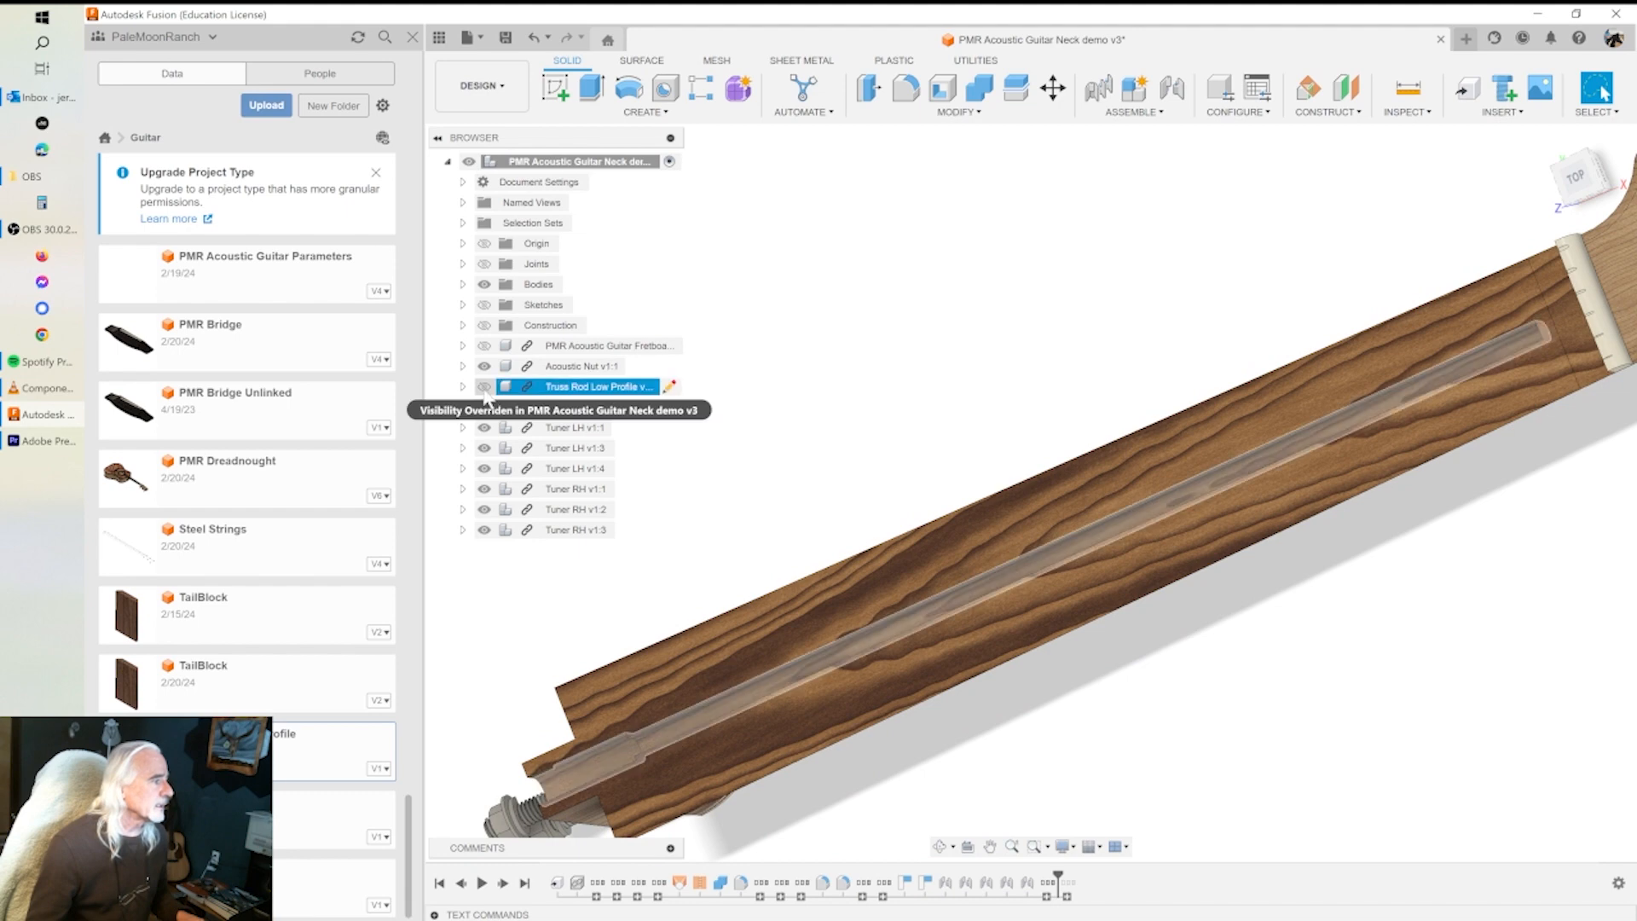
{"action": "left_click", "coordinate": [483, 387]}
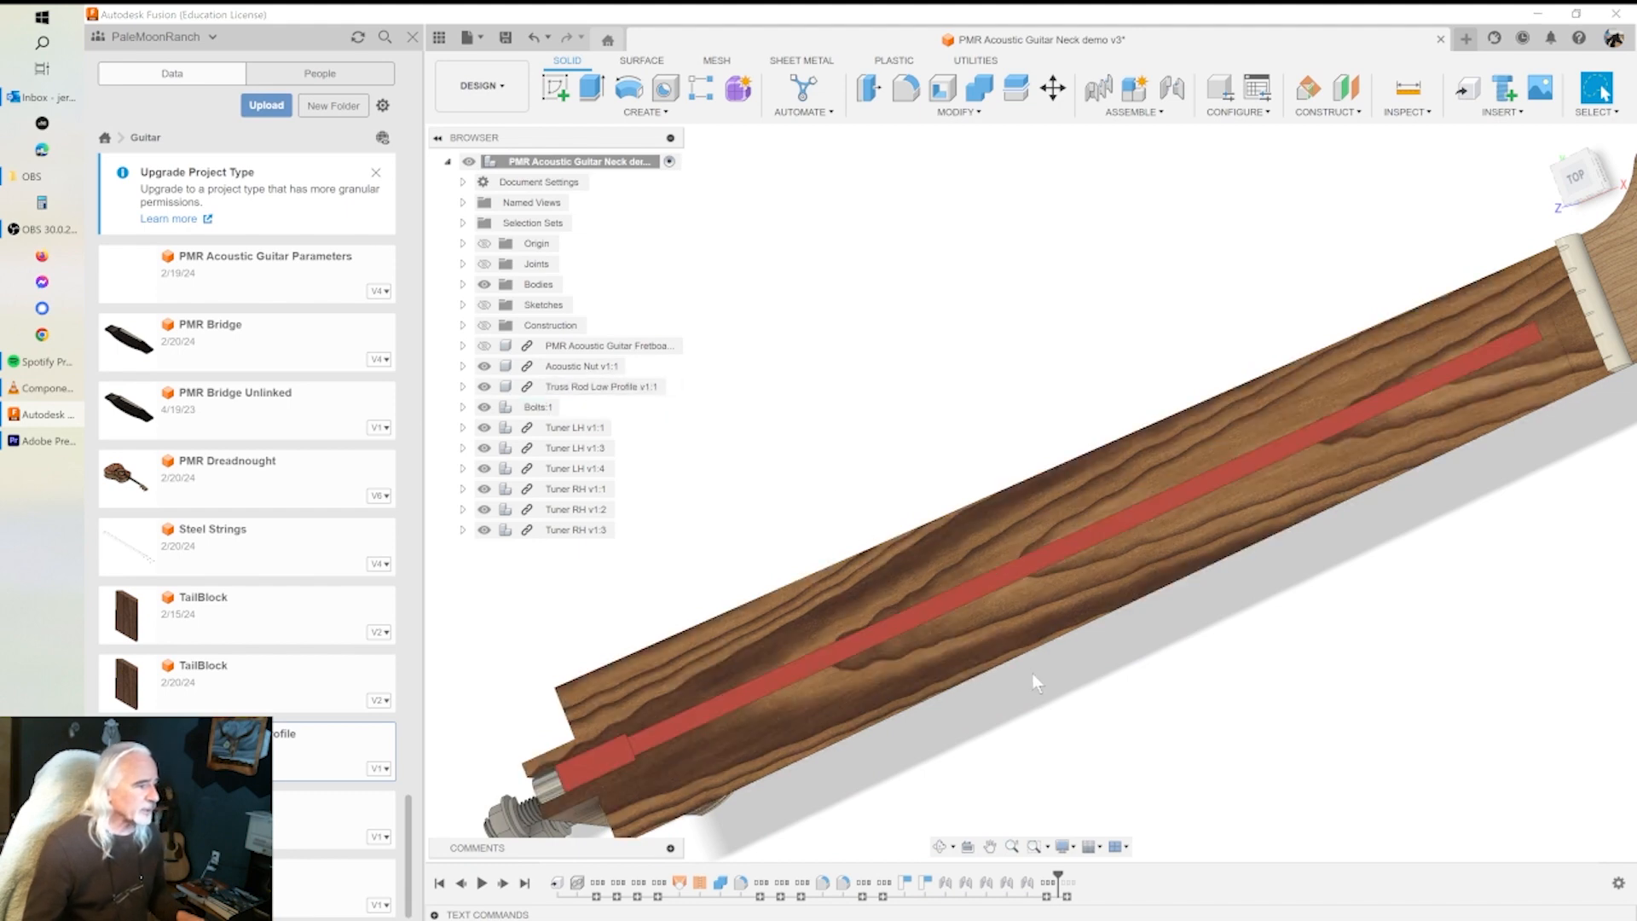
Step: Examine the truss rod along the neck, the nut and the headstock tuners from above and from the side
{"action": "scroll", "coordinate": [1044, 656], "scroll_direction": "up", "scroll_amount": 3}
{"action": "scroll", "coordinate": [1051, 588], "scroll_direction": "down", "scroll_amount": 5}
{"action": "middle_click_drag", "start_coordinate": [1120, 540], "coordinate": [946, 585], "text": "shift"}
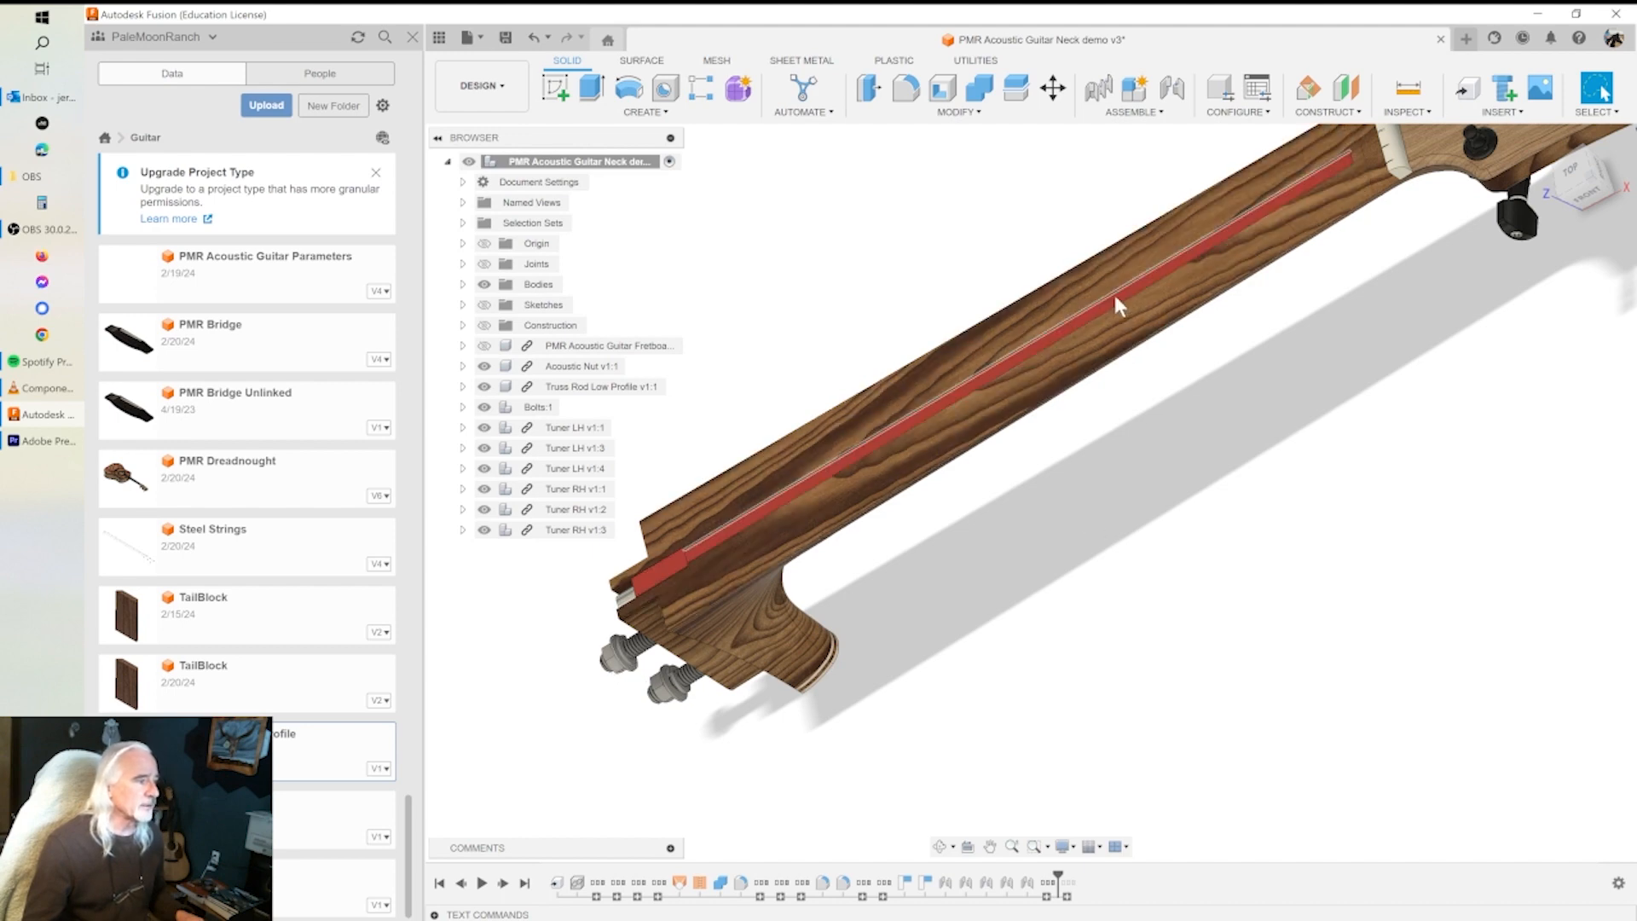
{"action": "middle_click_drag", "start_coordinate": [1330, 304], "coordinate": [1265, 487]}
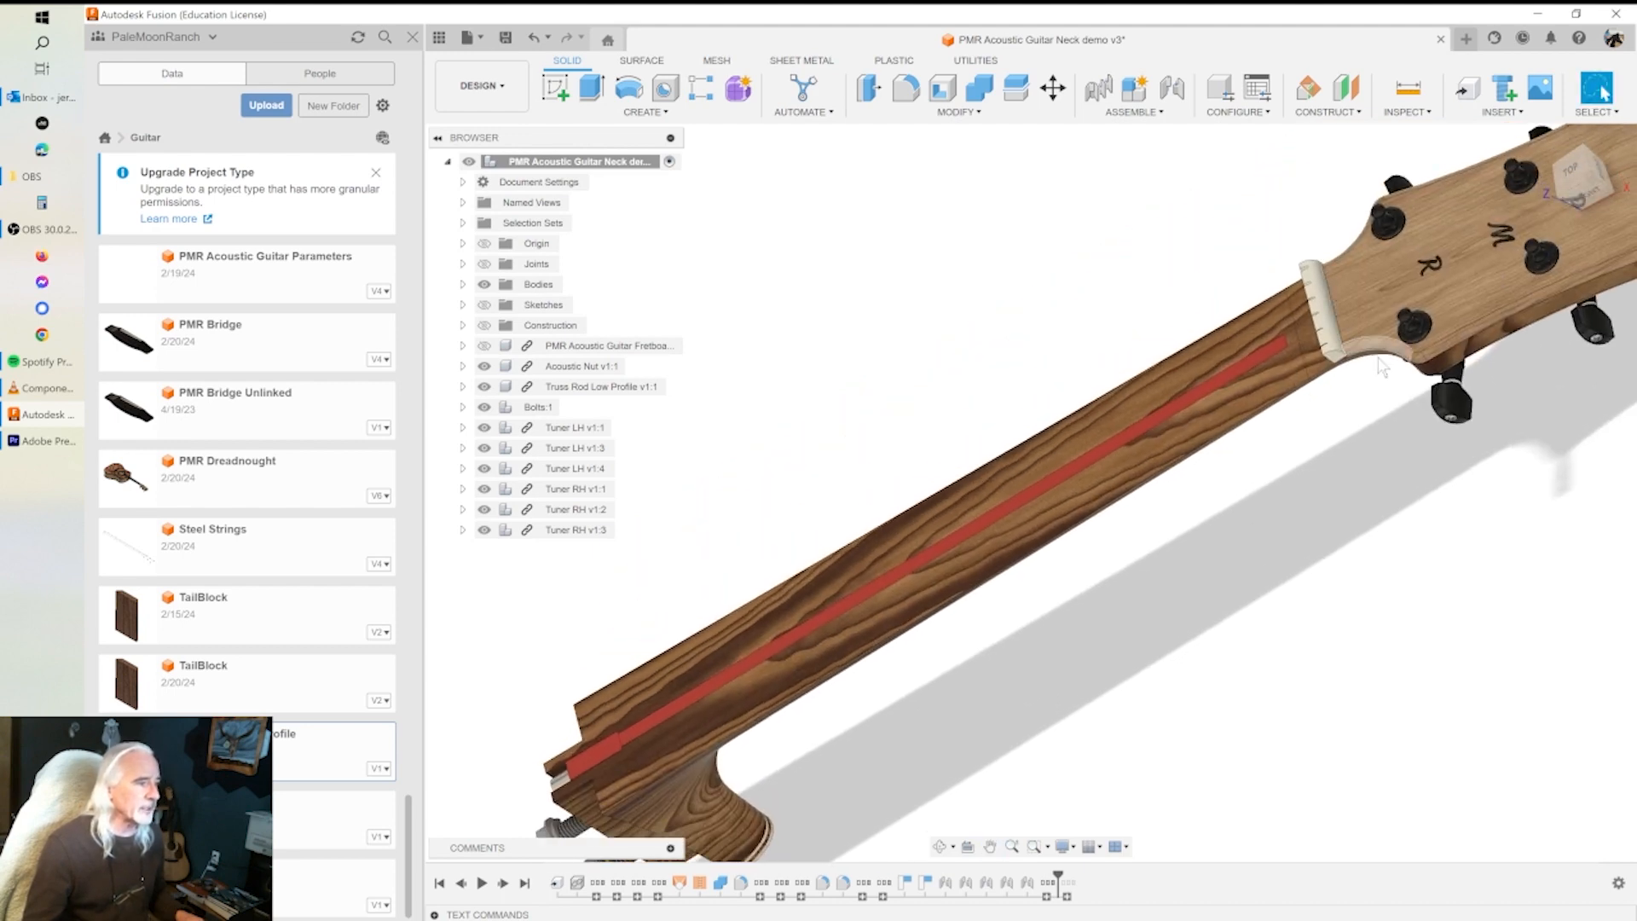
{"action": "middle_click_drag", "start_coordinate": [1018, 607], "coordinate": [1023, 512], "text": "shift"}
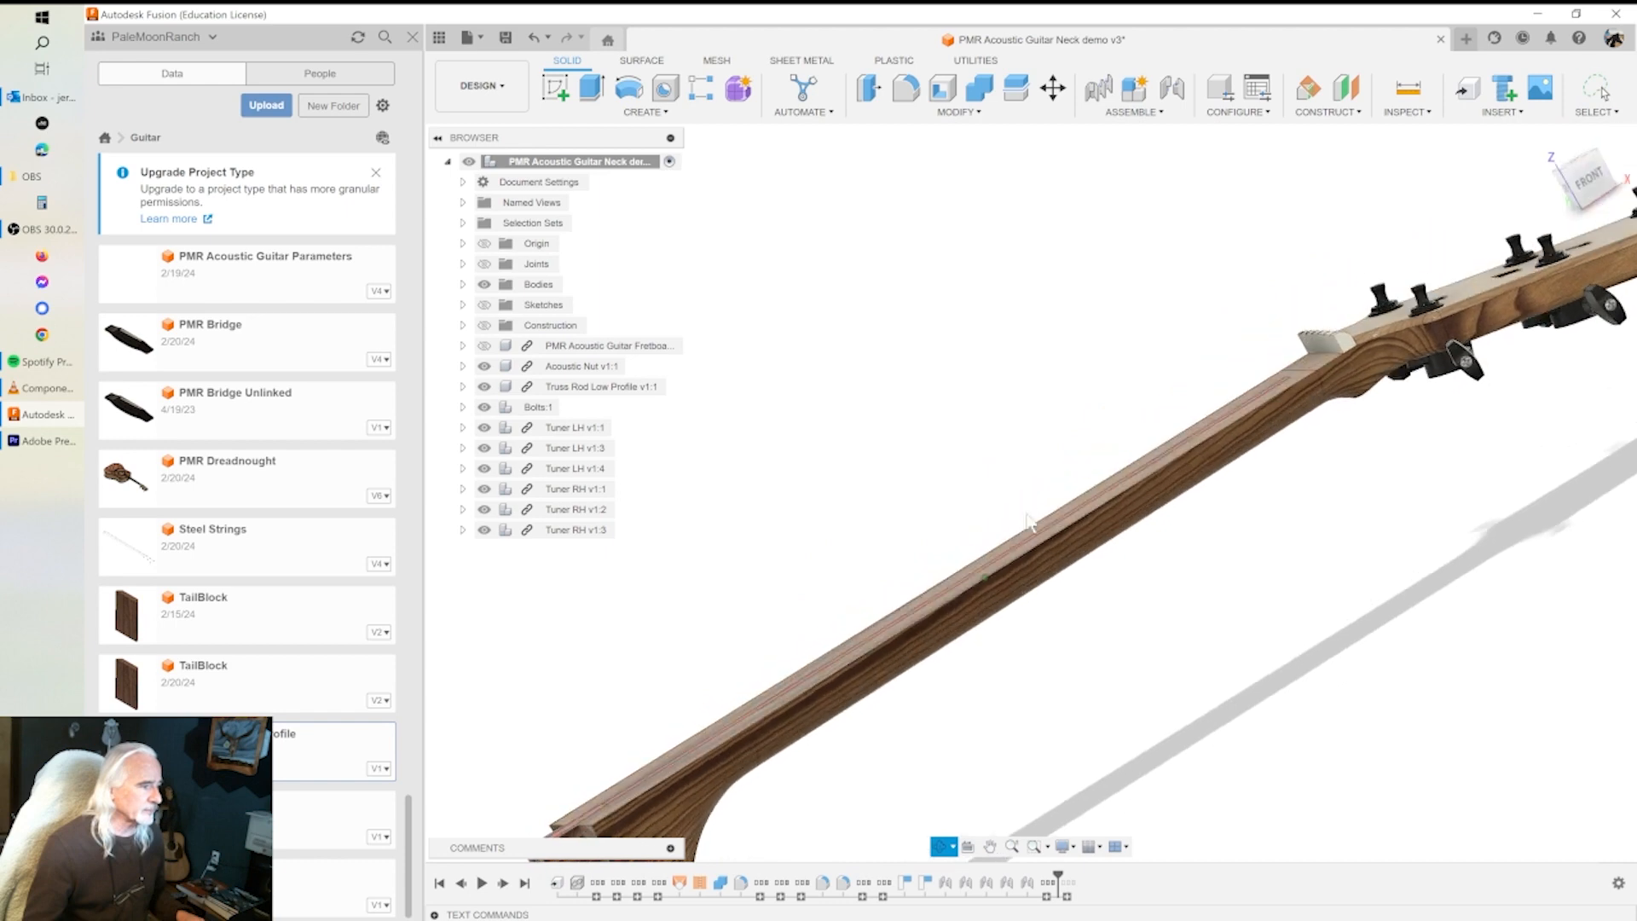
{"action": "scroll", "coordinate": [1166, 602], "scroll_direction": "down", "scroll_amount": 6}
{"action": "middle_click_drag", "start_coordinate": [1187, 626], "coordinate": [1083, 543]}
{"action": "scroll", "coordinate": [1063, 503], "scroll_direction": "up", "scroll_amount": 3}
{"action": "middle_click_drag", "start_coordinate": [1234, 431], "coordinate": [1159, 481]}
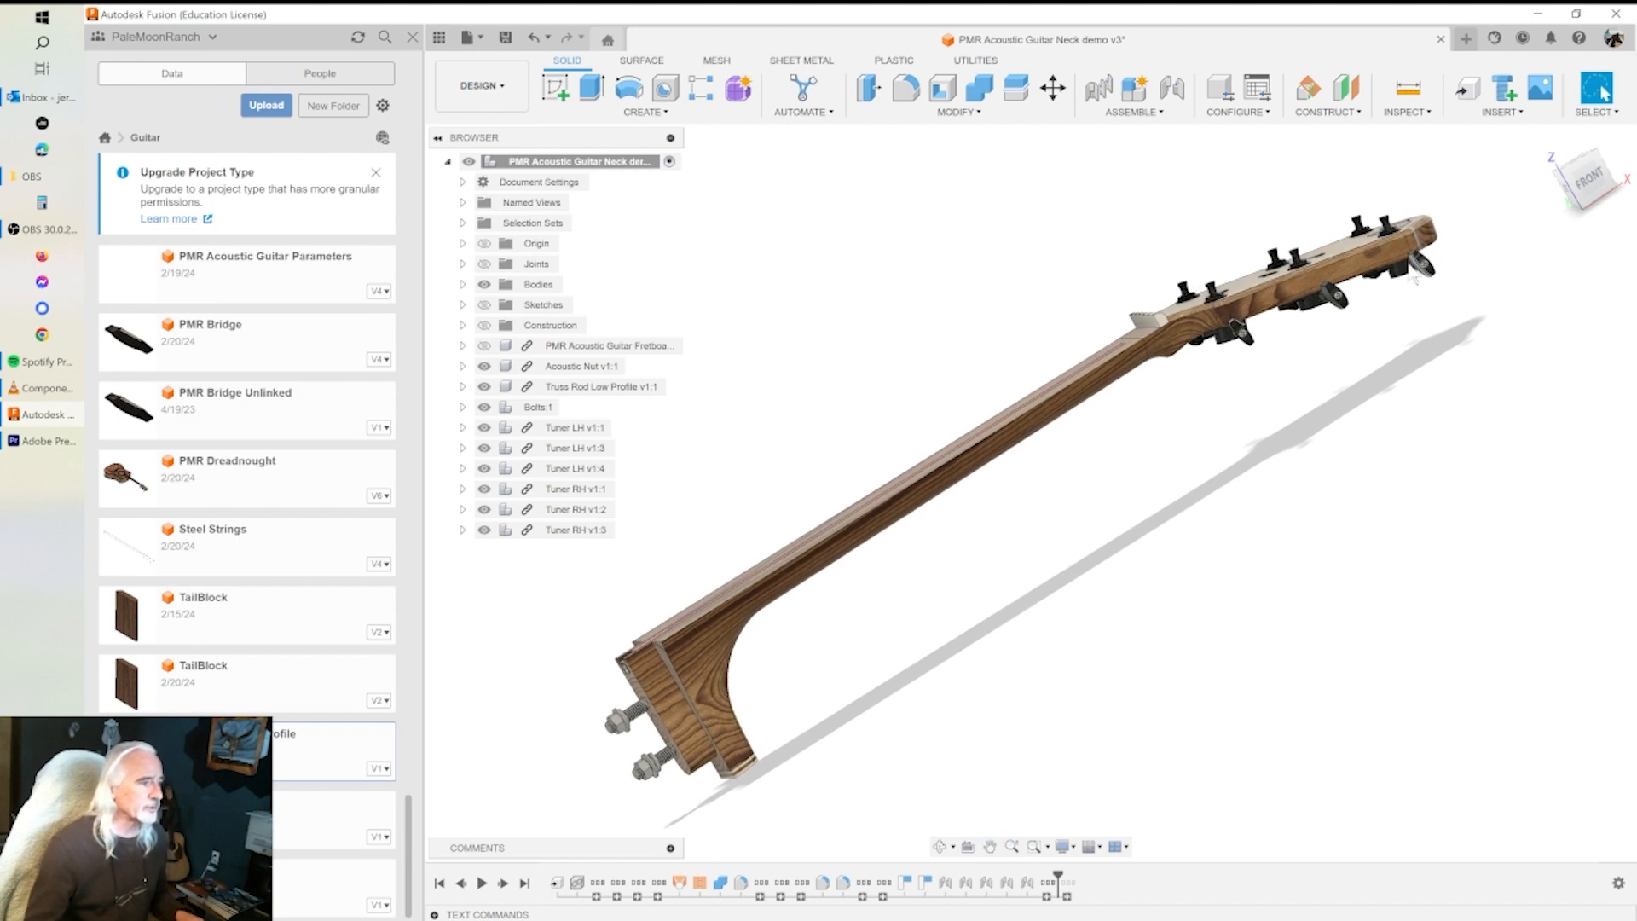
{"action": "scroll", "coordinate": [1258, 408], "scroll_direction": "up", "scroll_amount": 5}
{"action": "middle_click_drag", "start_coordinate": [1258, 407], "coordinate": [1233, 571]}
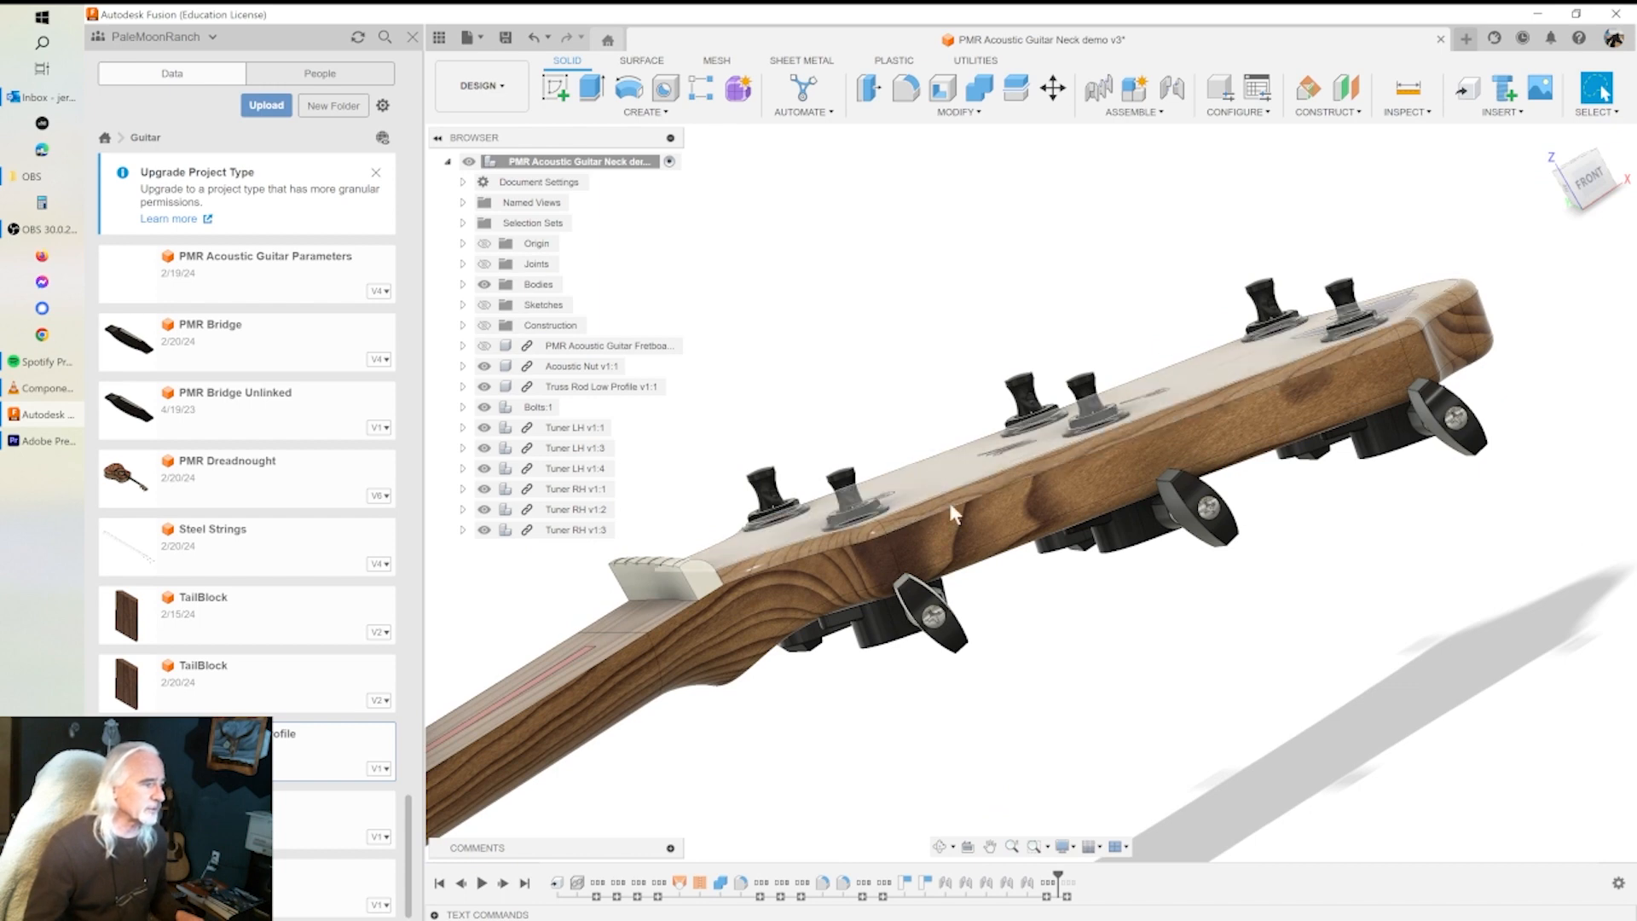
{"action": "scroll", "coordinate": [1108, 630], "scroll_direction": "down", "scroll_amount": 5}
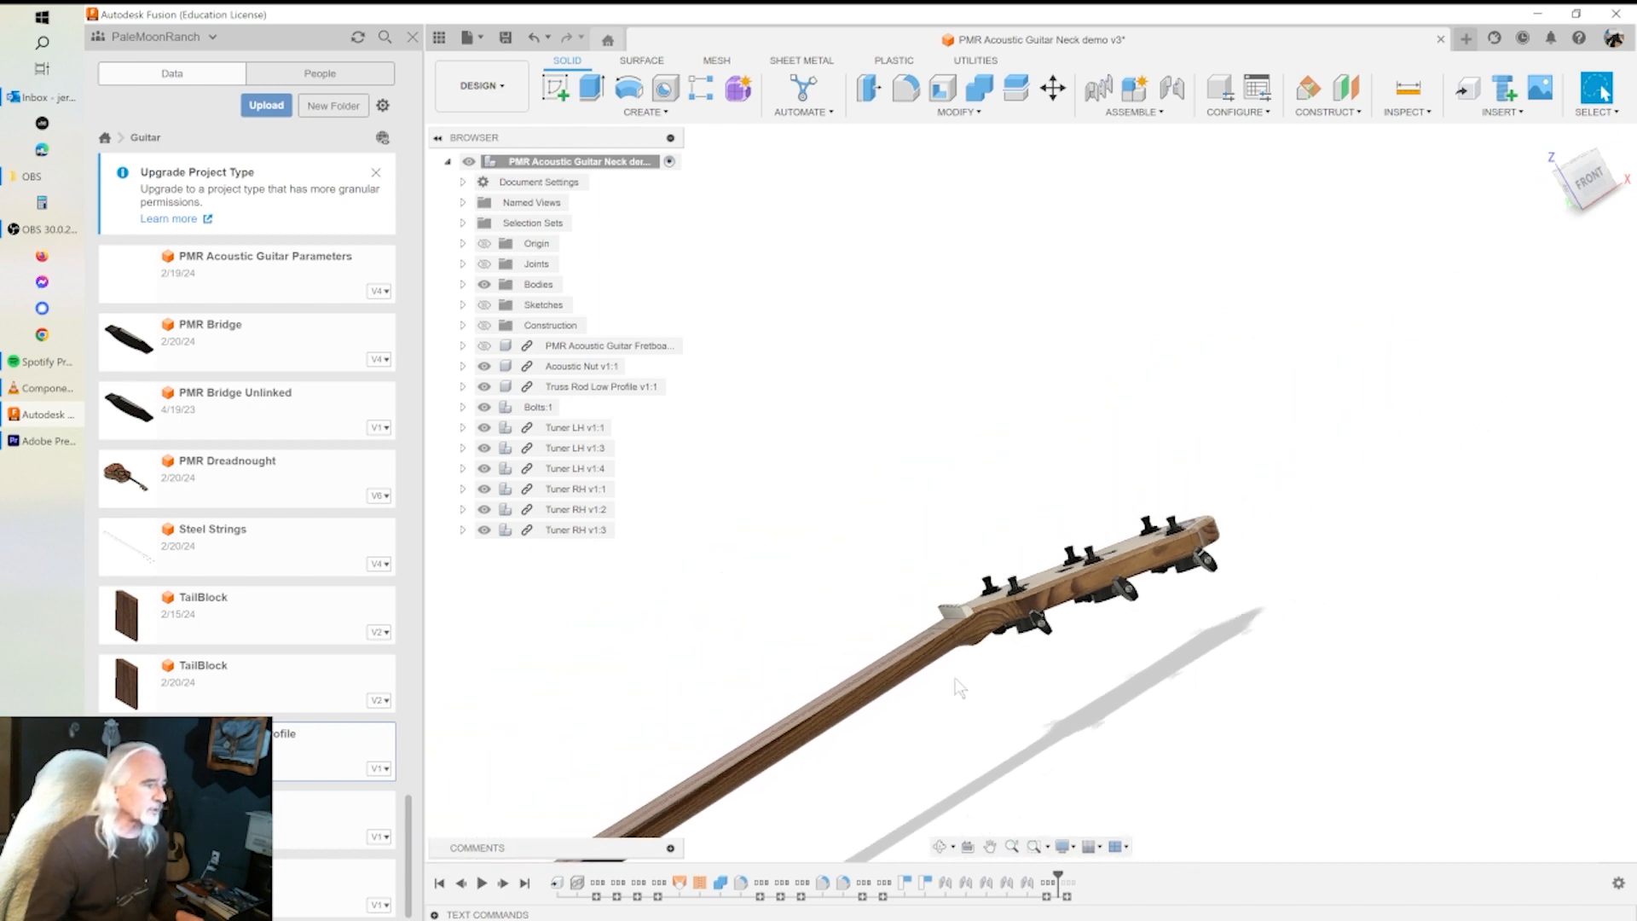
{"action": "key", "text": "F6"}
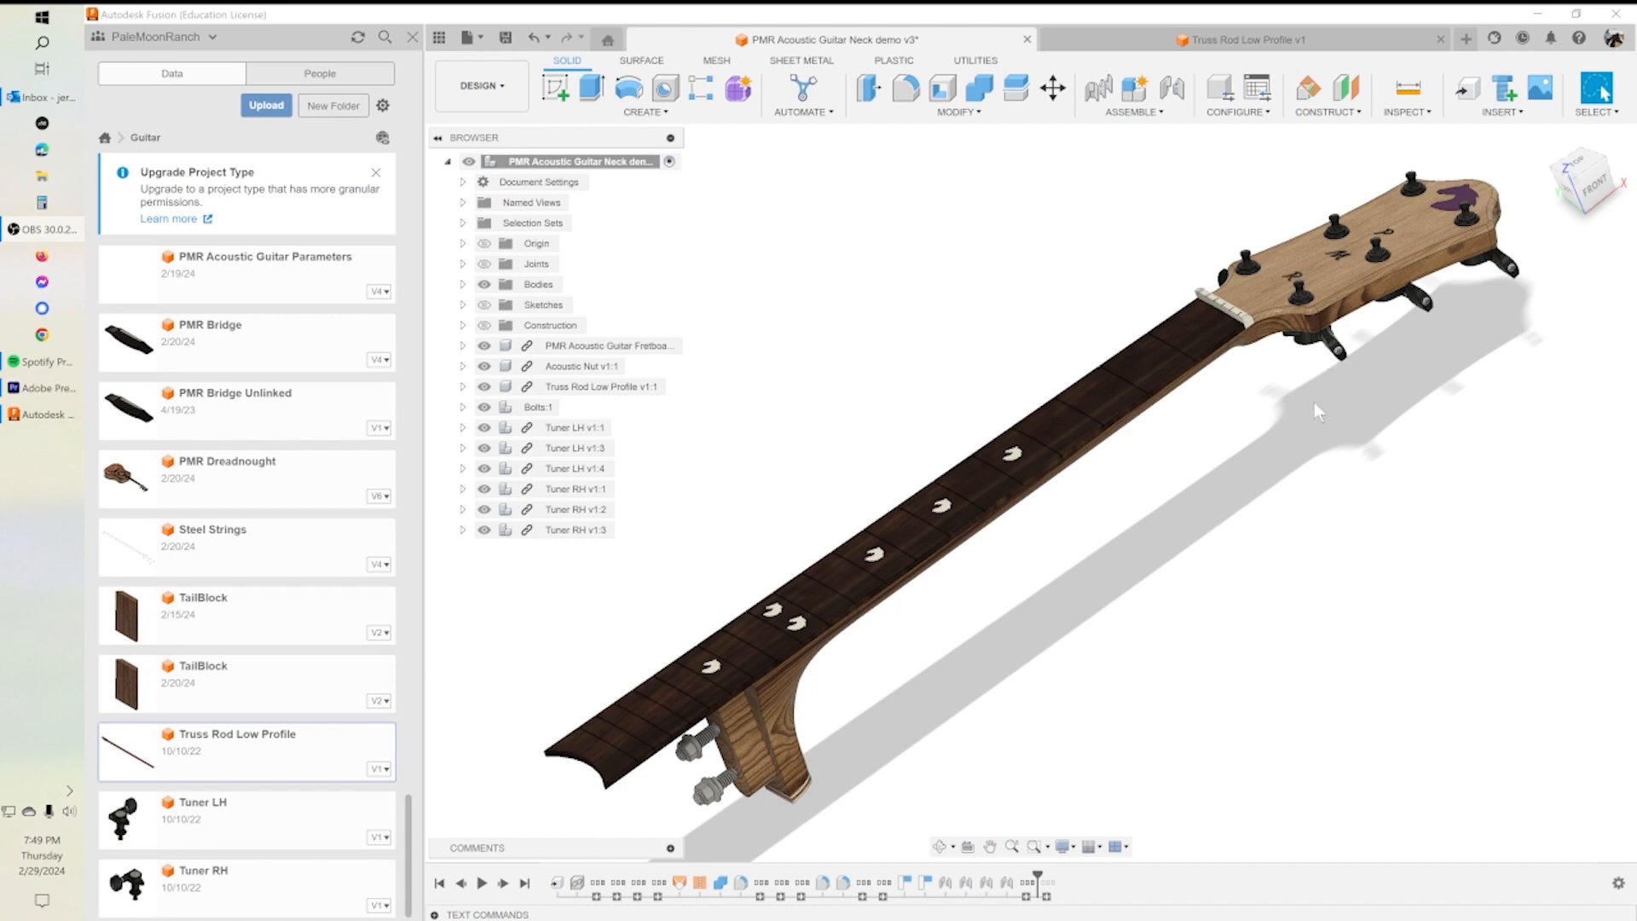
Step: Roll the design history back to just after the headstock veneer extrusion
{"action": "middle_click_drag", "start_coordinate": [1337, 360], "coordinate": [1336, 503], "text": "shift"}
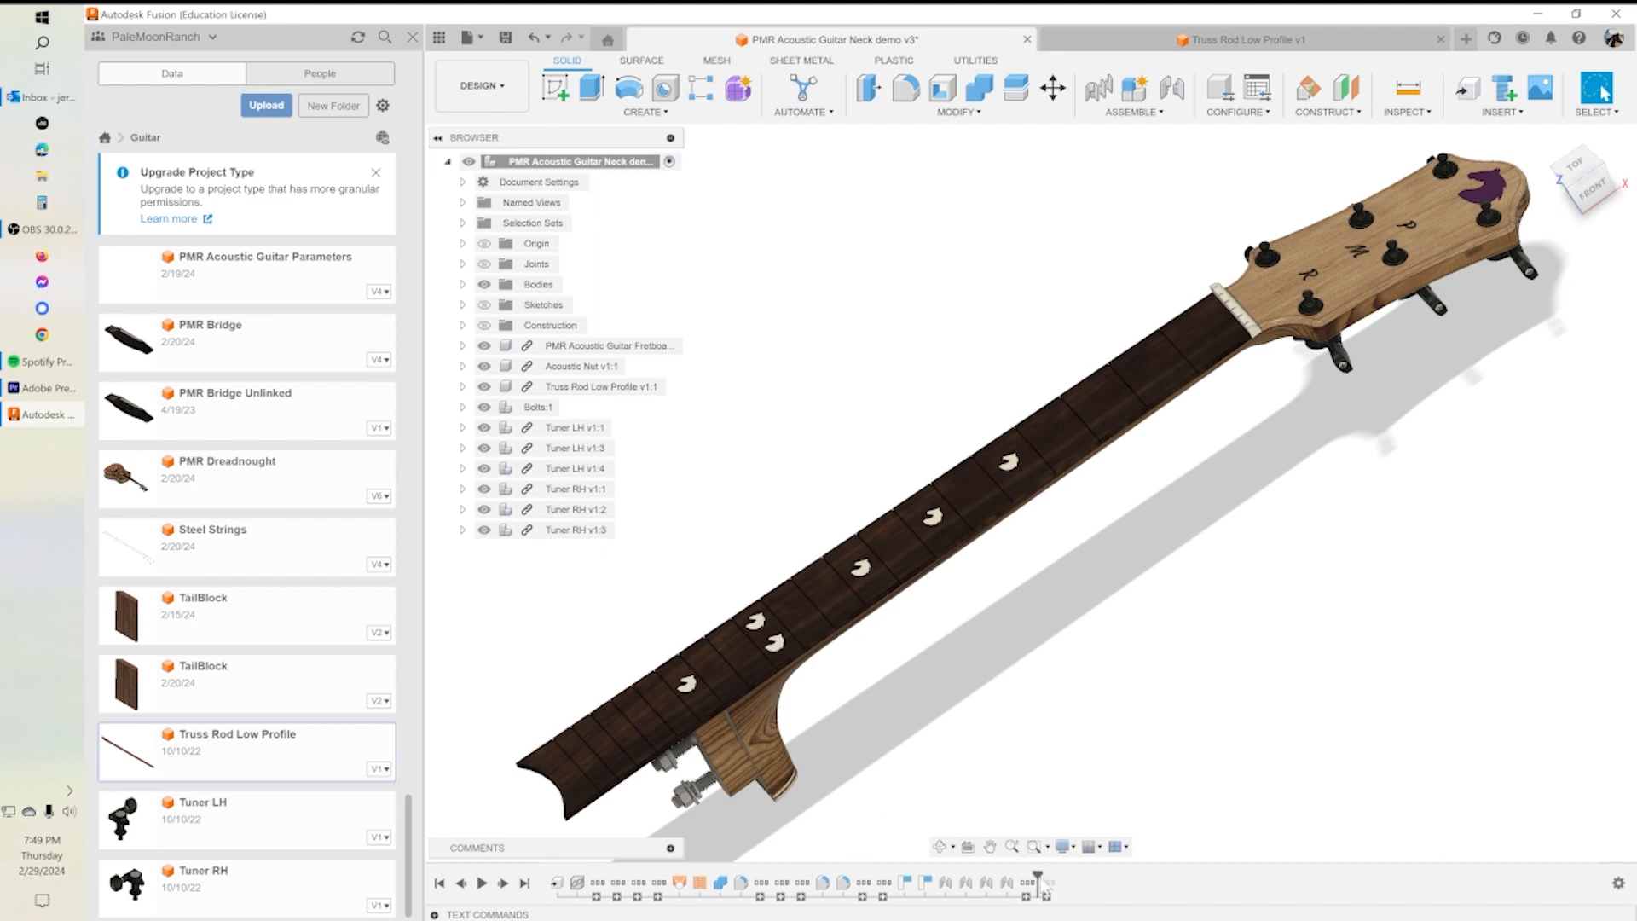
{"action": "left_click_drag", "start_coordinate": [1035, 873], "coordinate": [774, 886]}
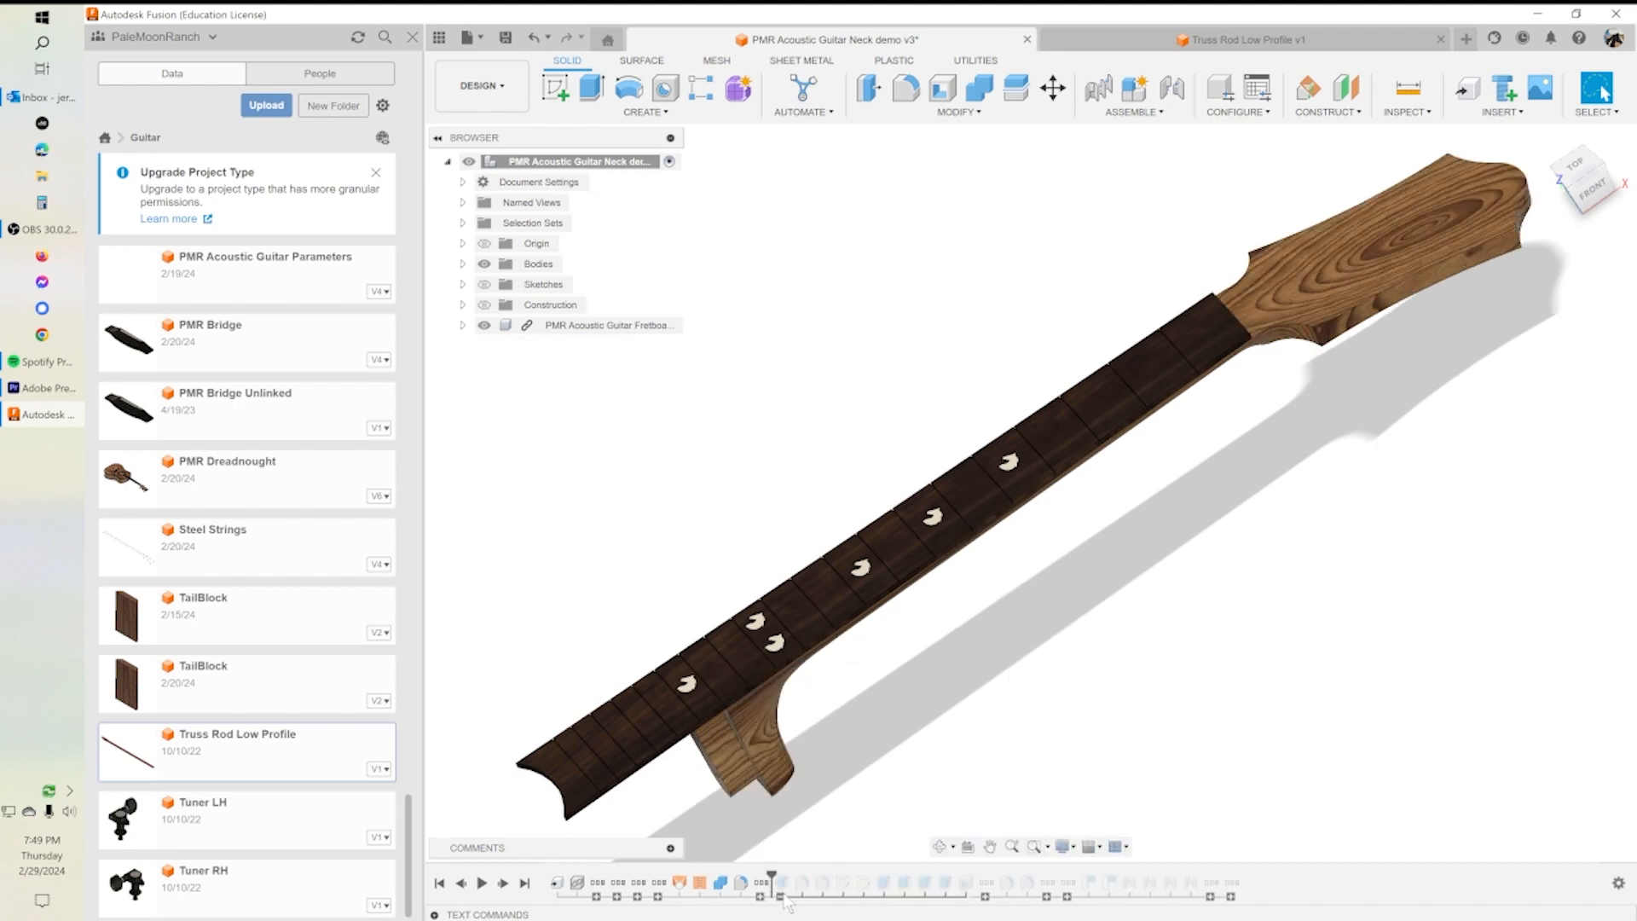
{"action": "left_click_drag", "start_coordinate": [772, 872], "coordinate": [786, 871]}
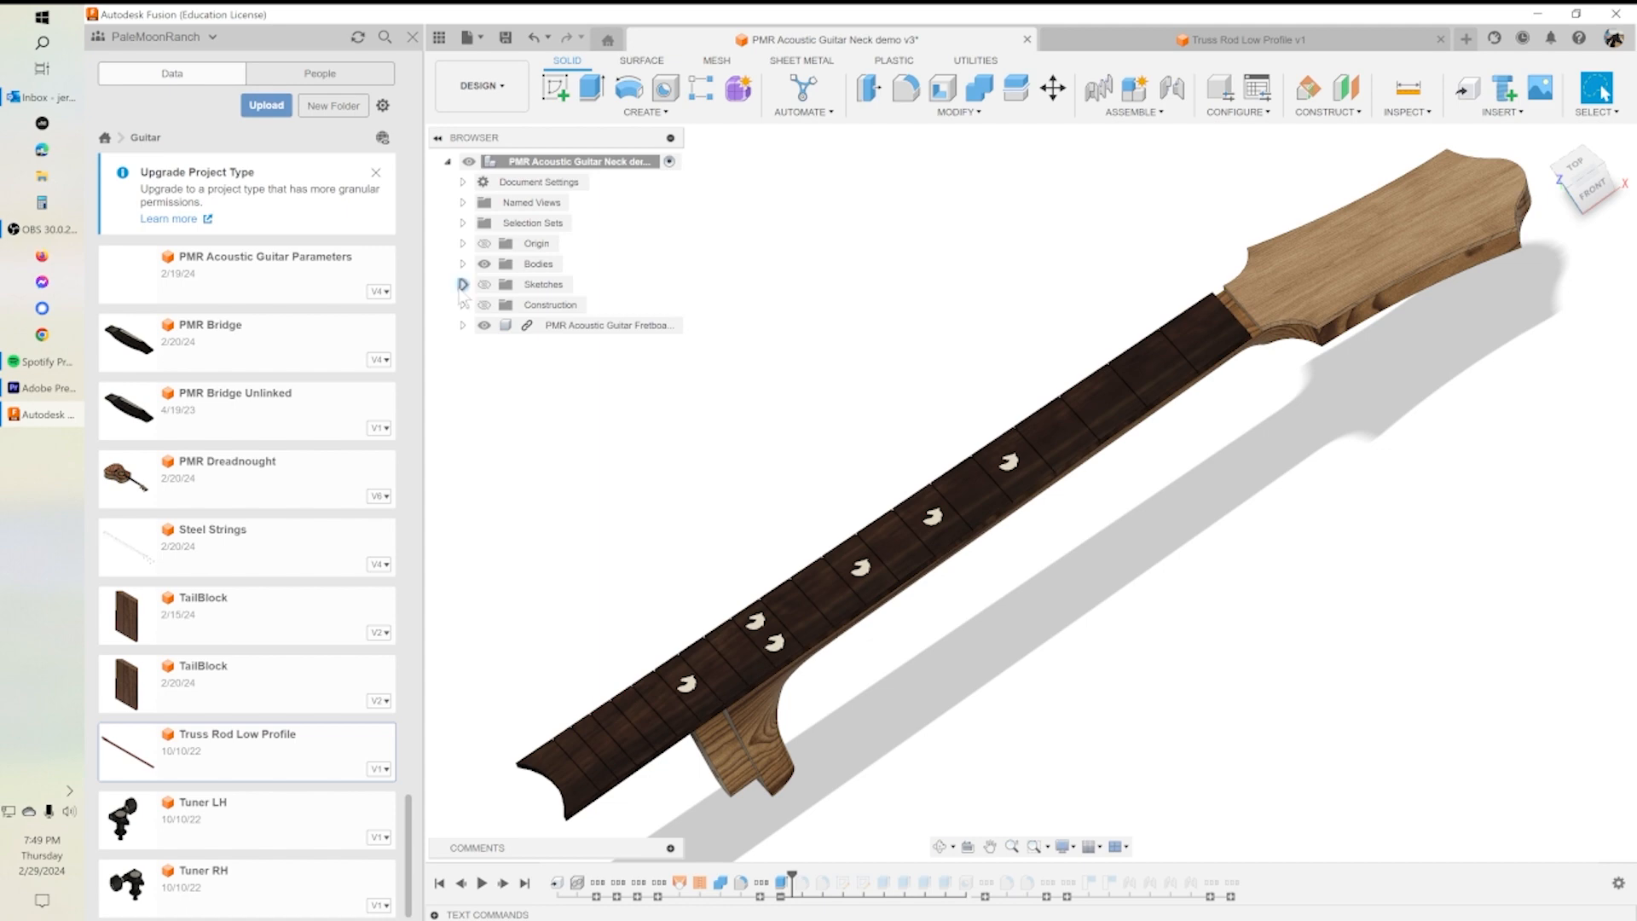
Step: List the design's sketches and display the HeadStock sketch over the veneer for inspection
{"action": "left_click", "coordinate": [462, 284]}
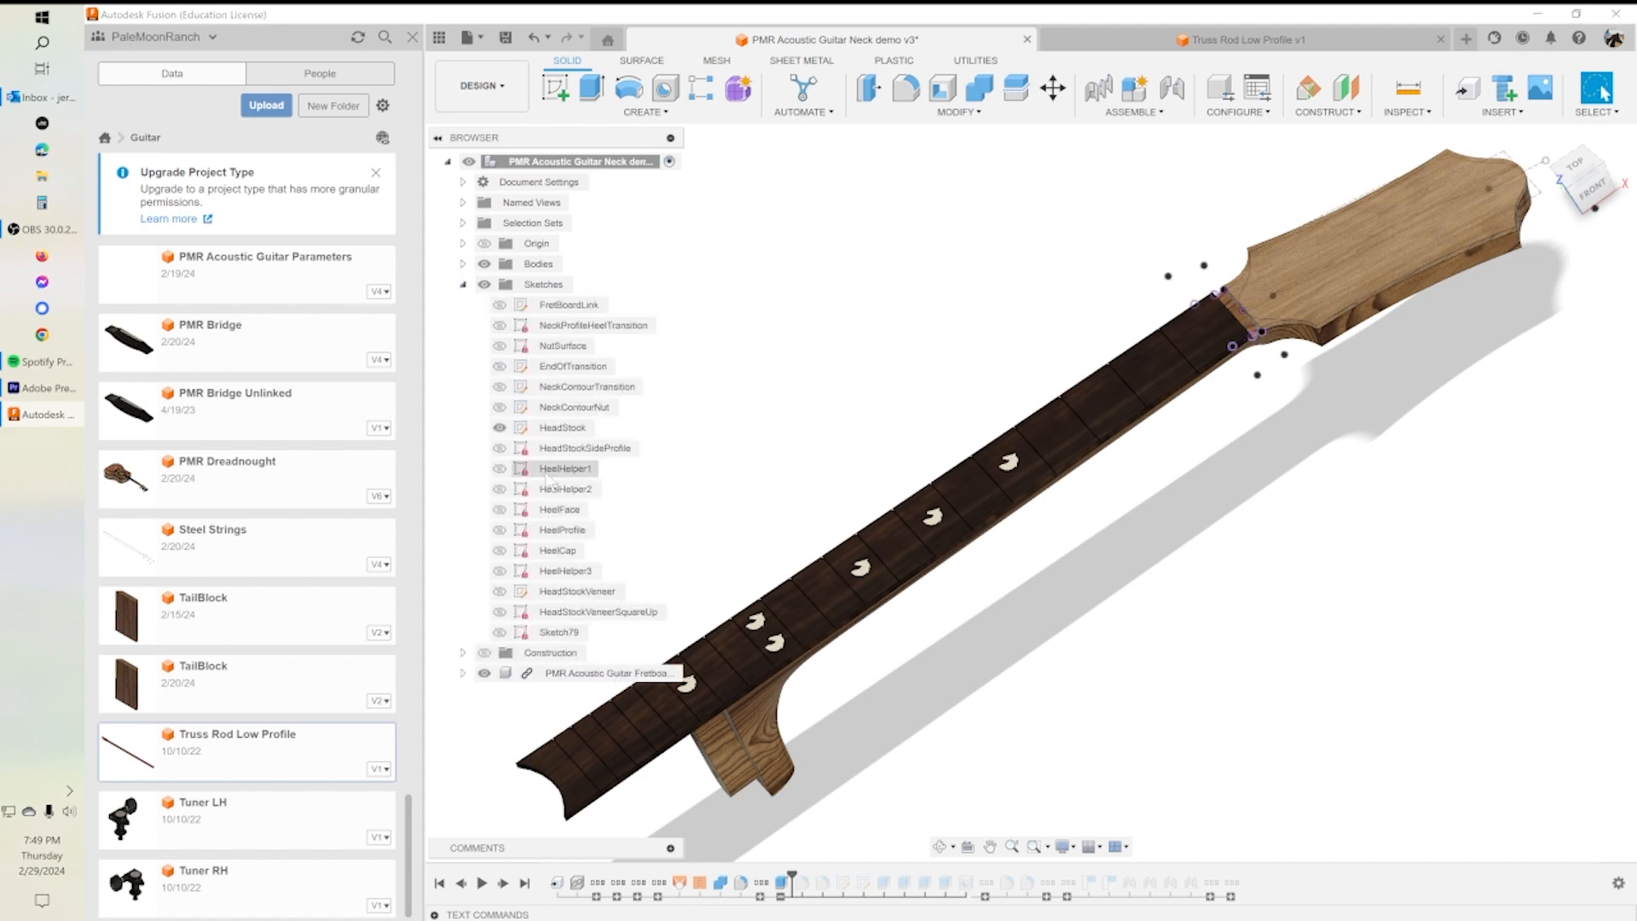
{"action": "left_click", "coordinate": [500, 427]}
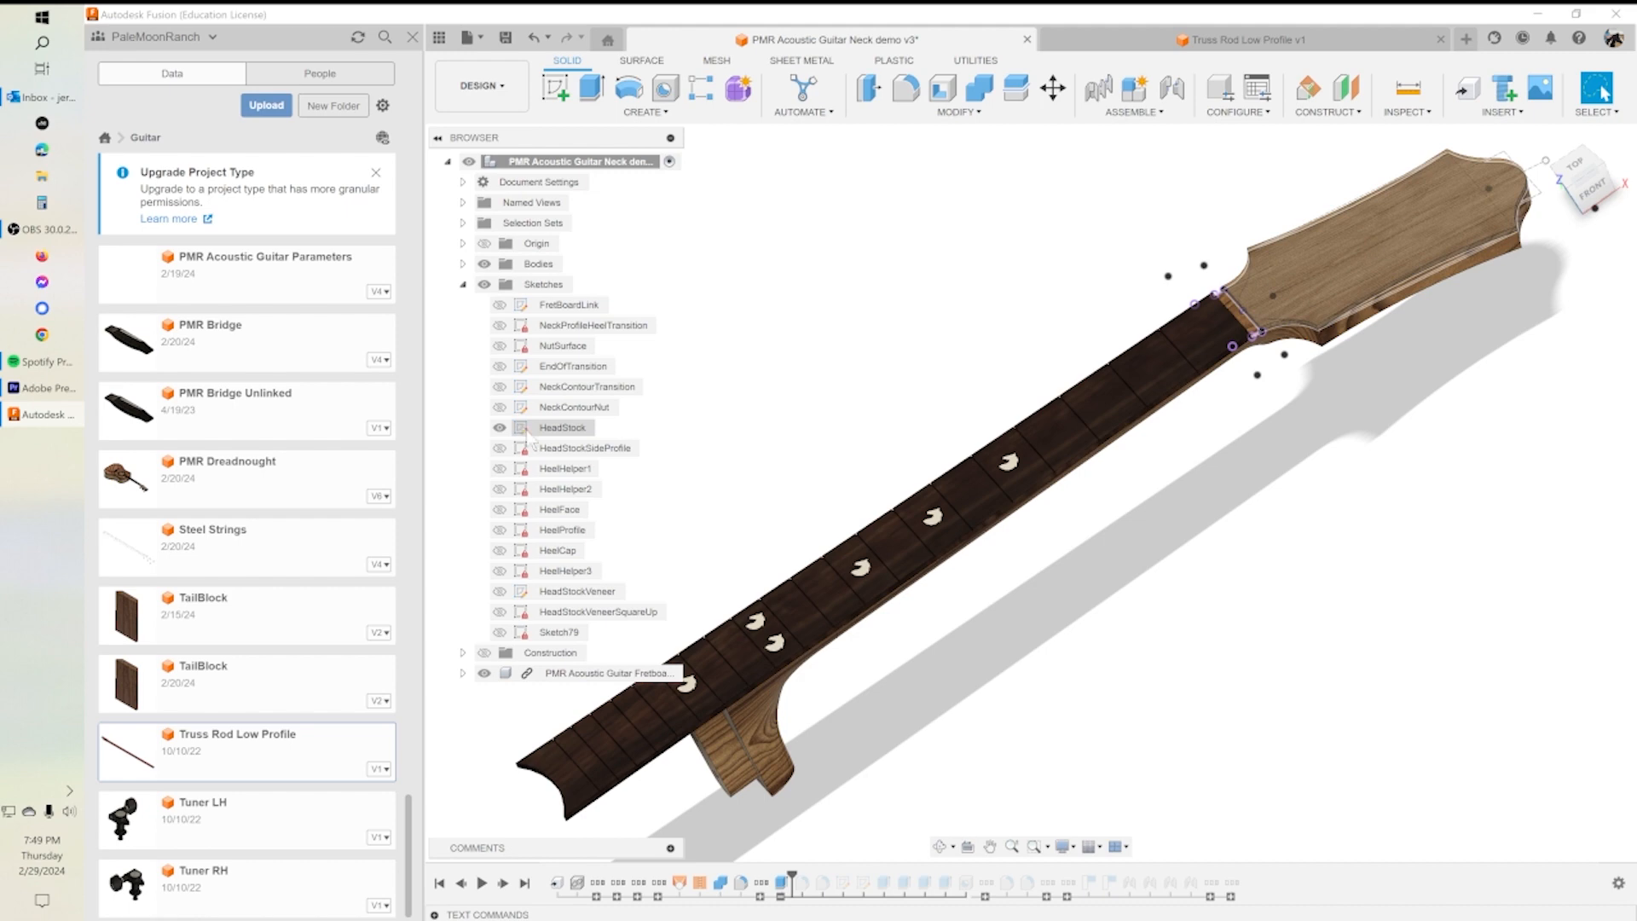
{"action": "middle_click_drag", "start_coordinate": [1321, 314], "coordinate": [1423, 281], "text": "shift"}
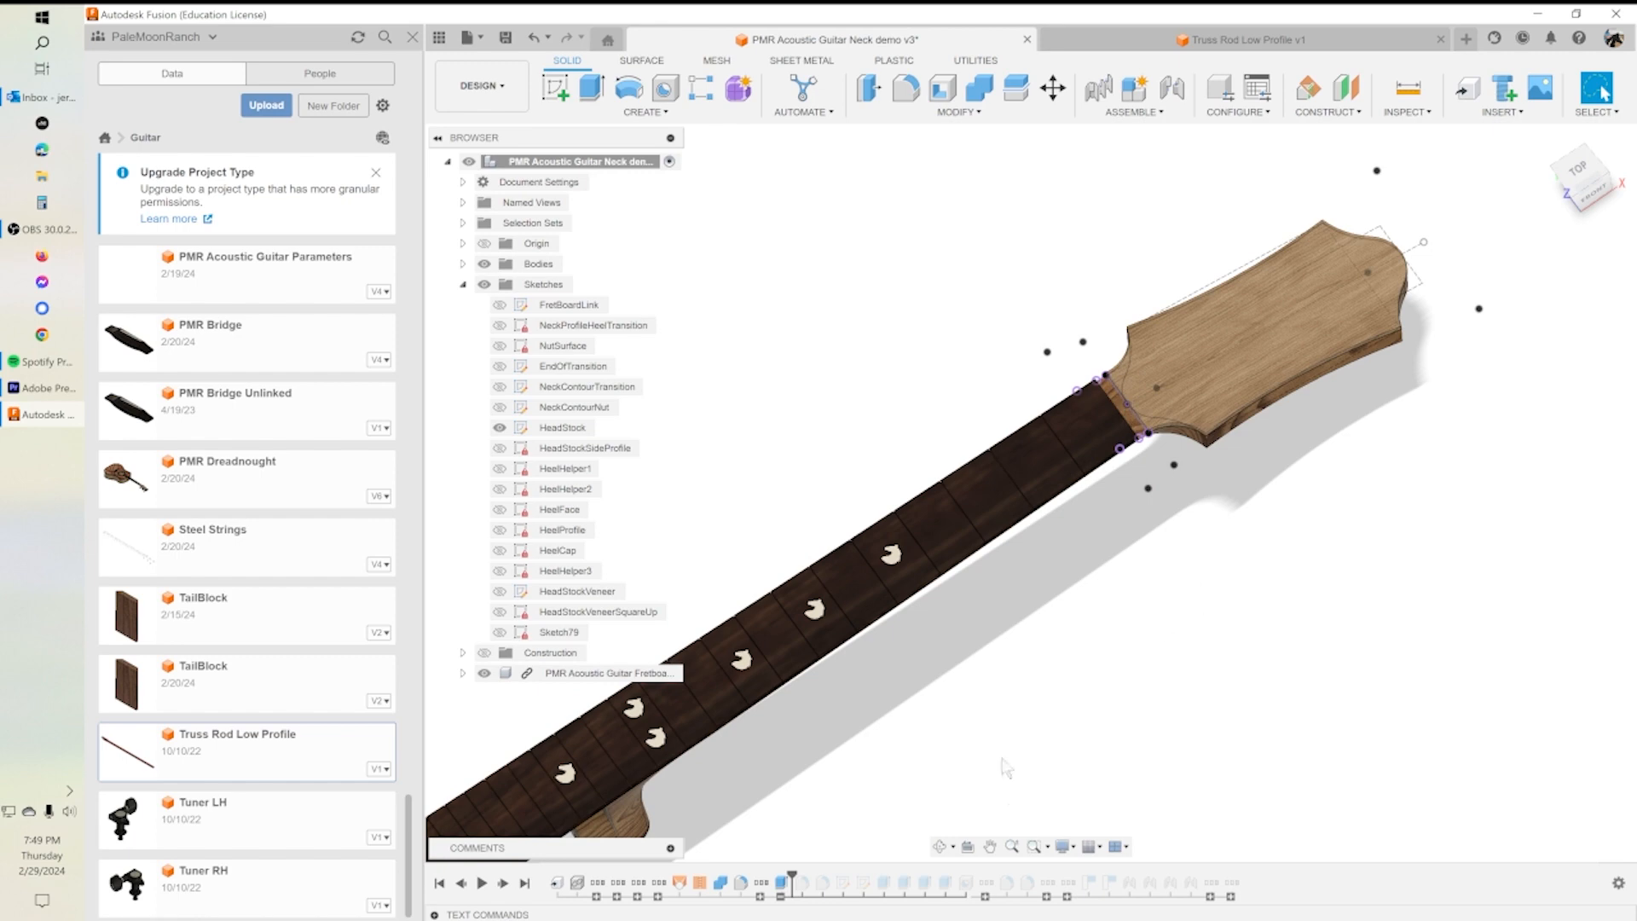
Step: Open the headstock veneer extrusion for editing, review its profiles and distance parameter, list the bodies, and accept the feature unchanged
{"action": "double_click", "coordinate": [781, 883]}
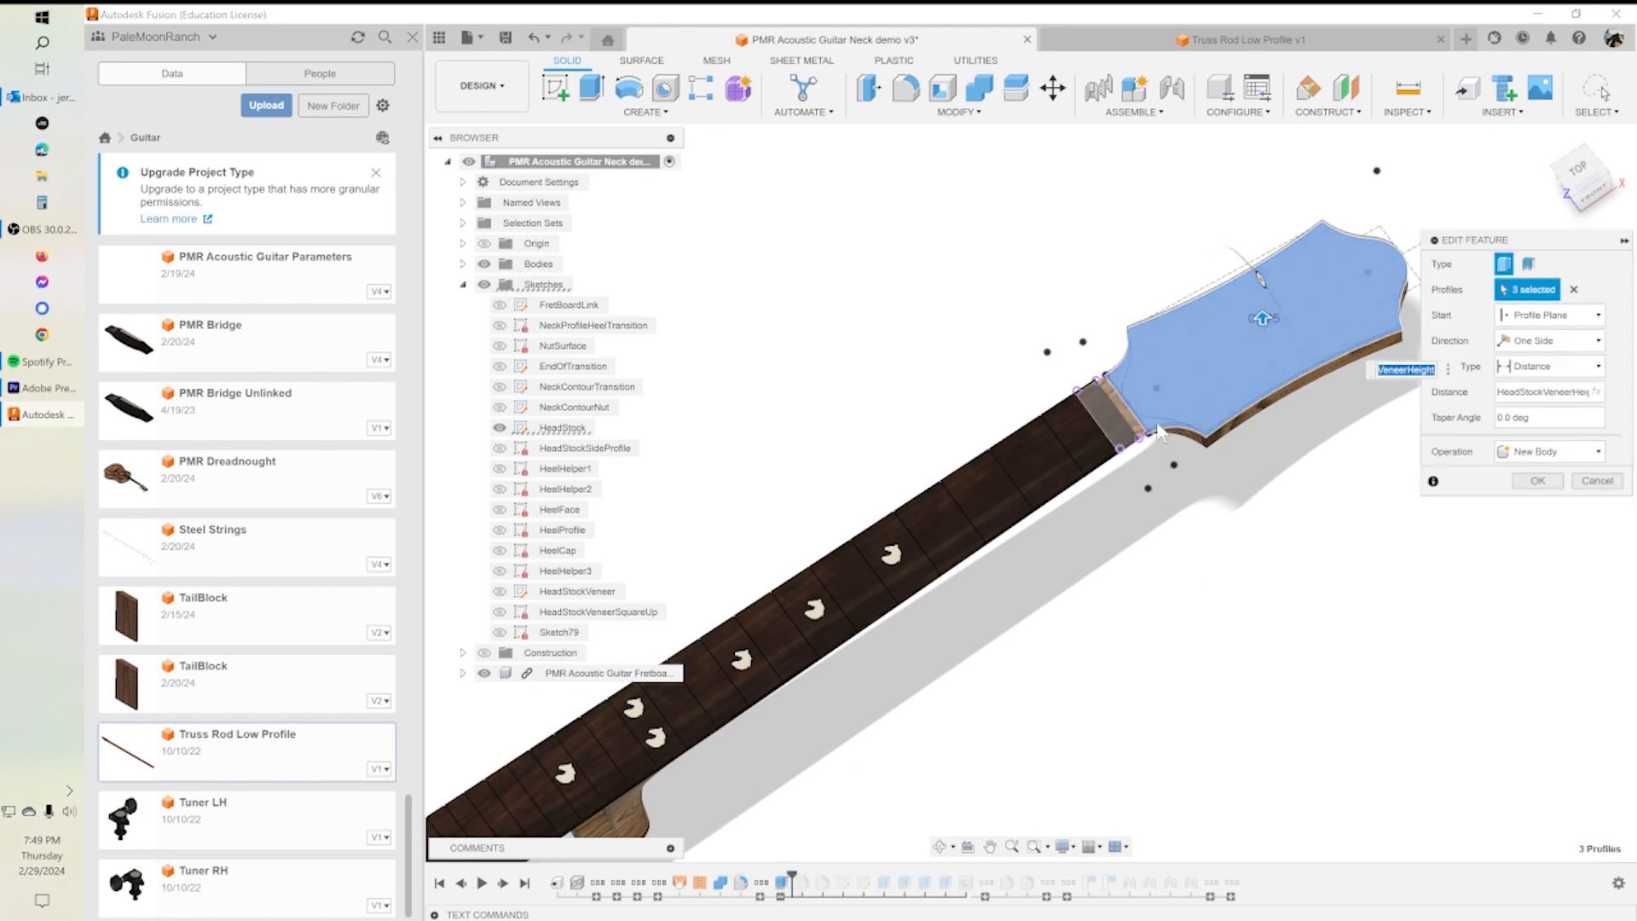
{"action": "middle_click_drag", "start_coordinate": [1168, 478], "coordinate": [1261, 328], "text": "shift"}
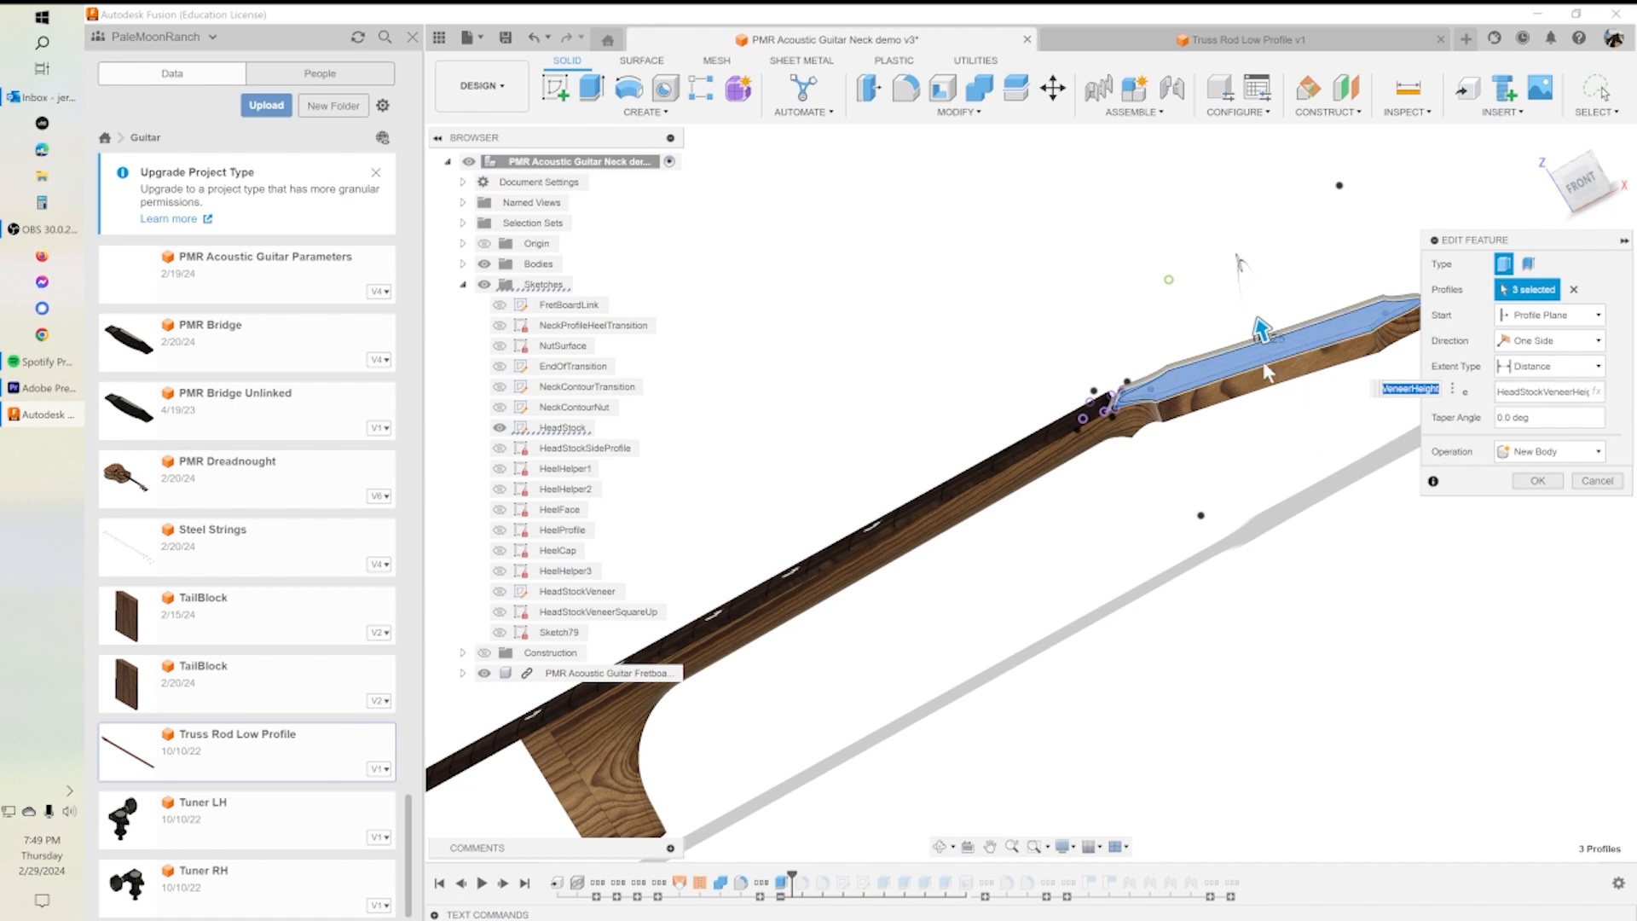
{"action": "mouse_move", "coordinate": [1262, 443]}
{"action": "middle_mouse_down", "text": "shift"}
{"action": "mouse_move", "coordinate": [1260, 488]}
{"action": "mouse_move", "coordinate": [1263, 418]}
{"action": "middle_mouse_up", "text": "shift"}
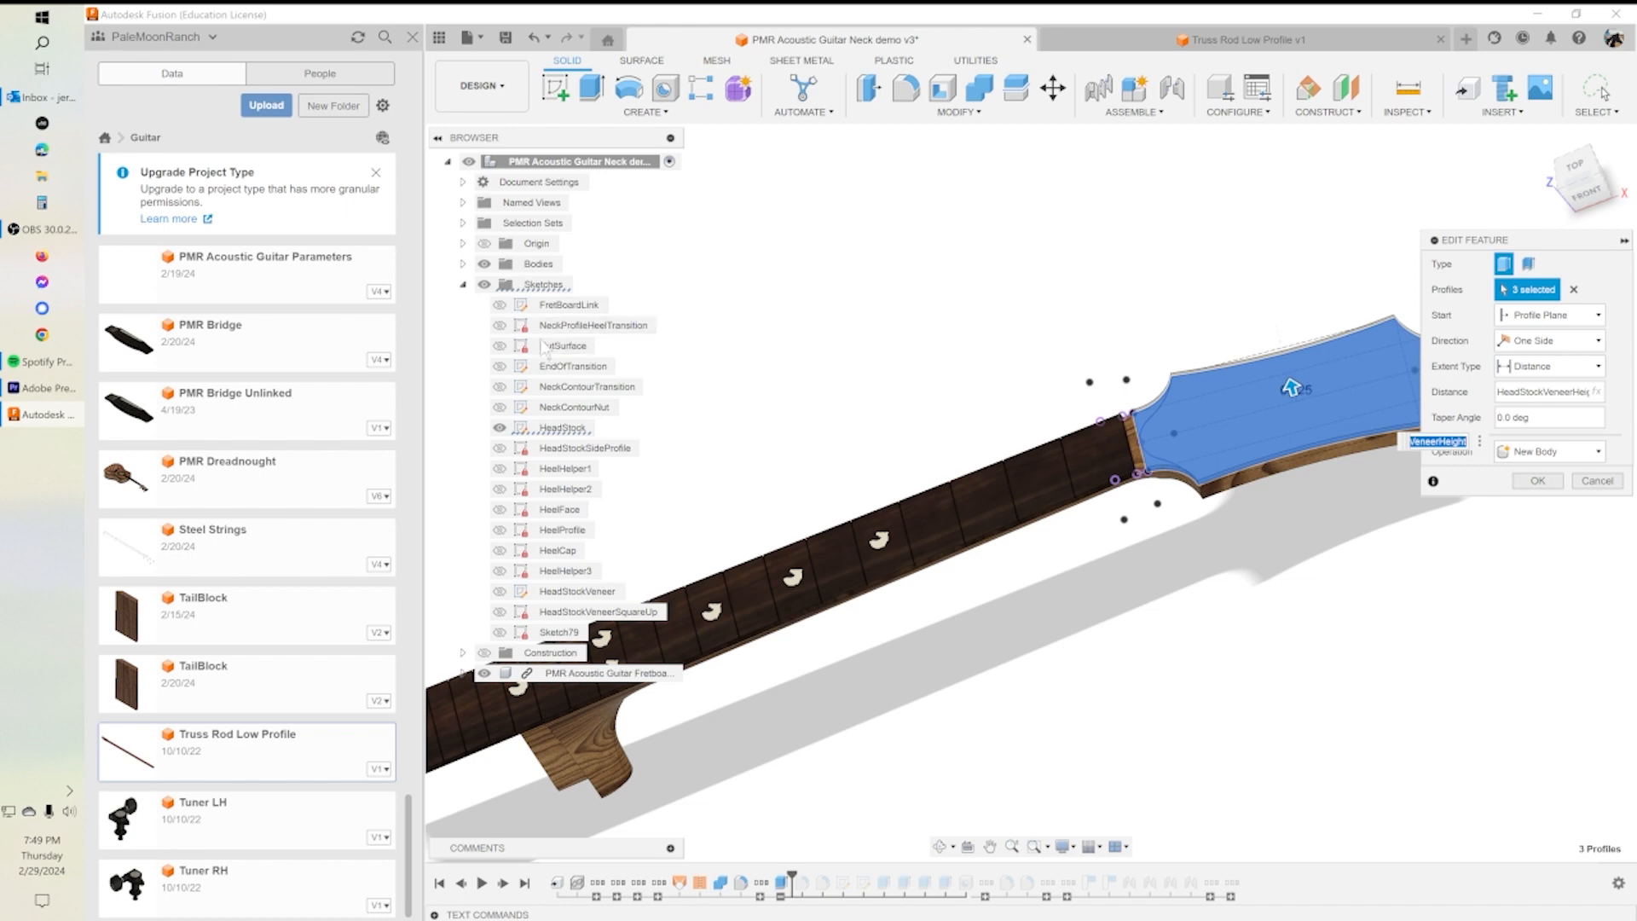
{"action": "left_click", "coordinate": [462, 264]}
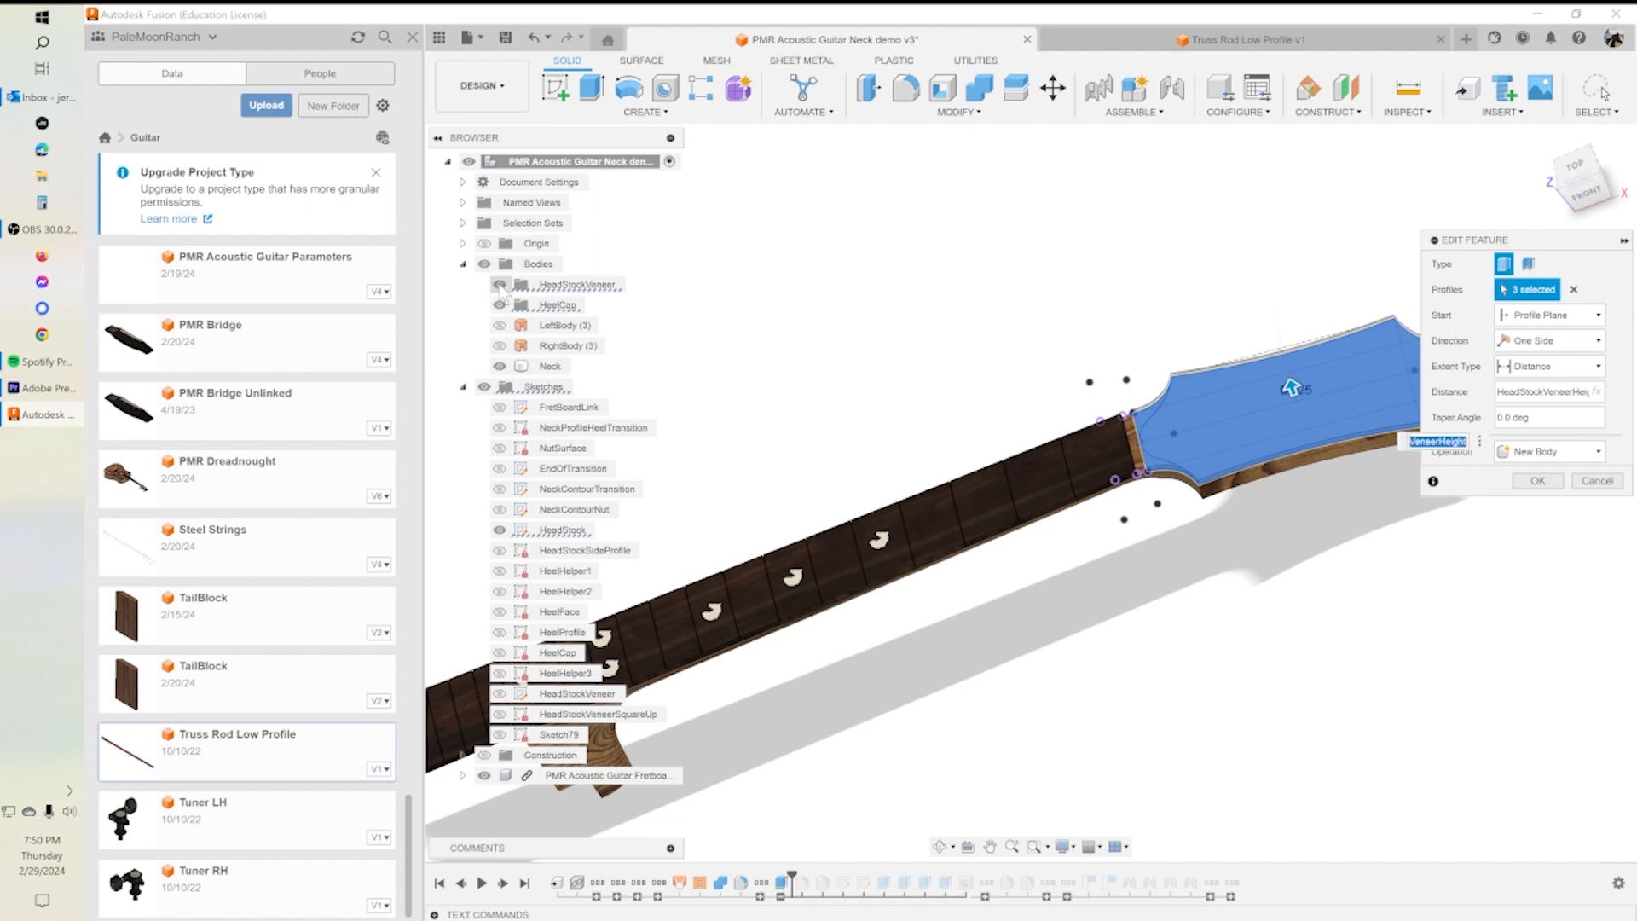
{"action": "left_click", "coordinate": [1536, 480]}
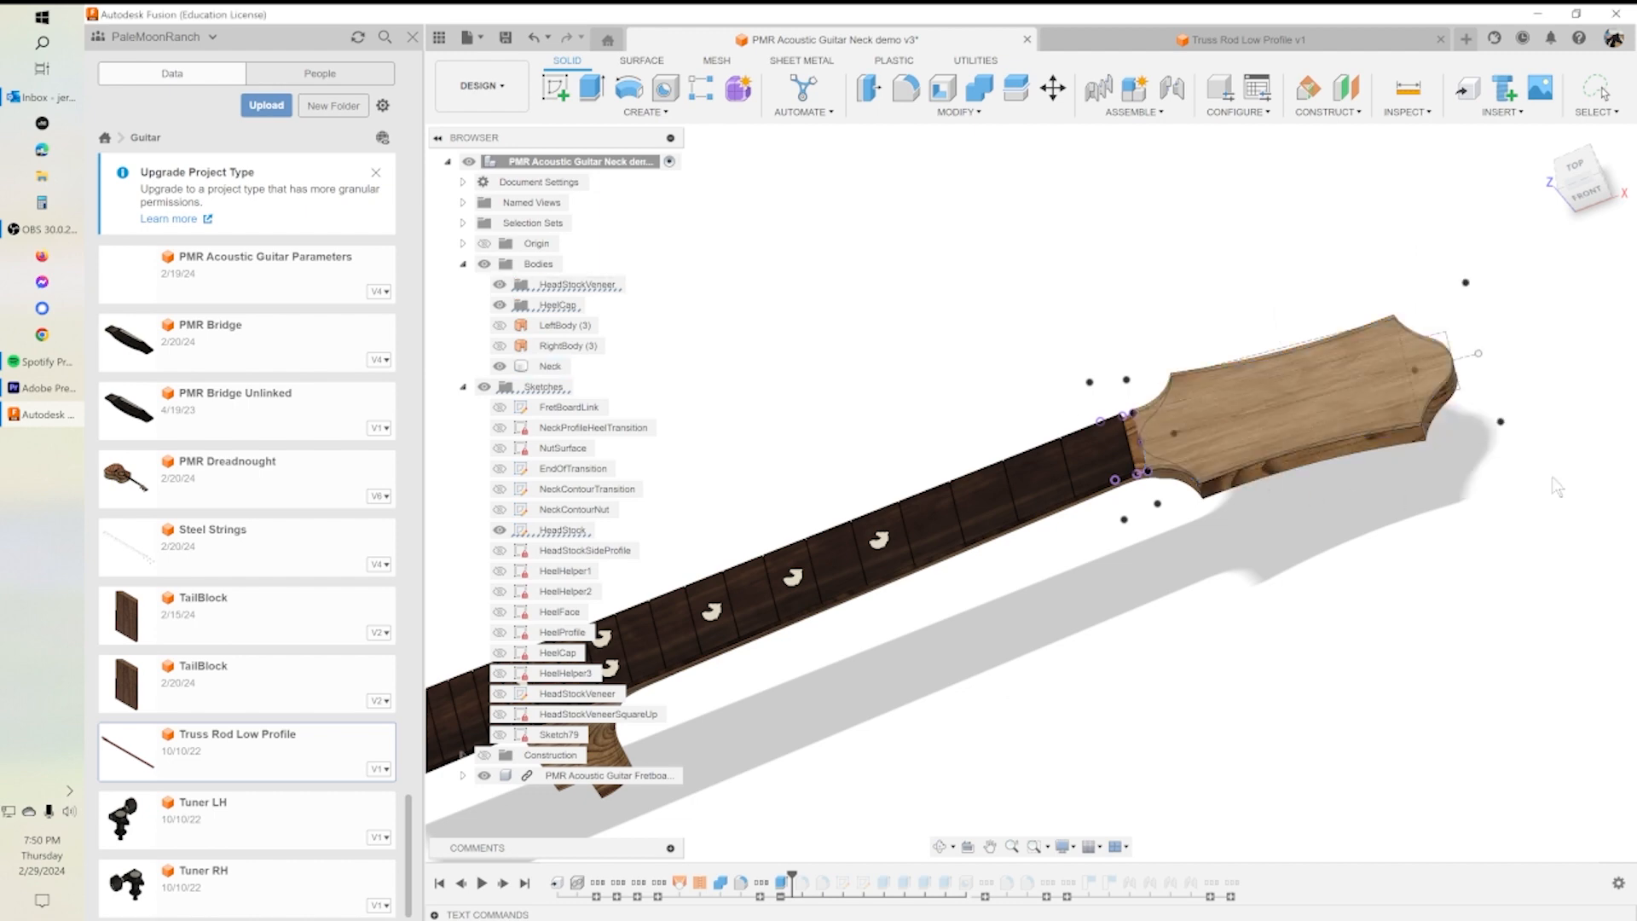
Step: Hide the HeadStock sketch and check the veneer against the neck body
{"action": "middle_click_drag", "start_coordinate": [1157, 503], "coordinate": [1215, 307], "text": "shift"}
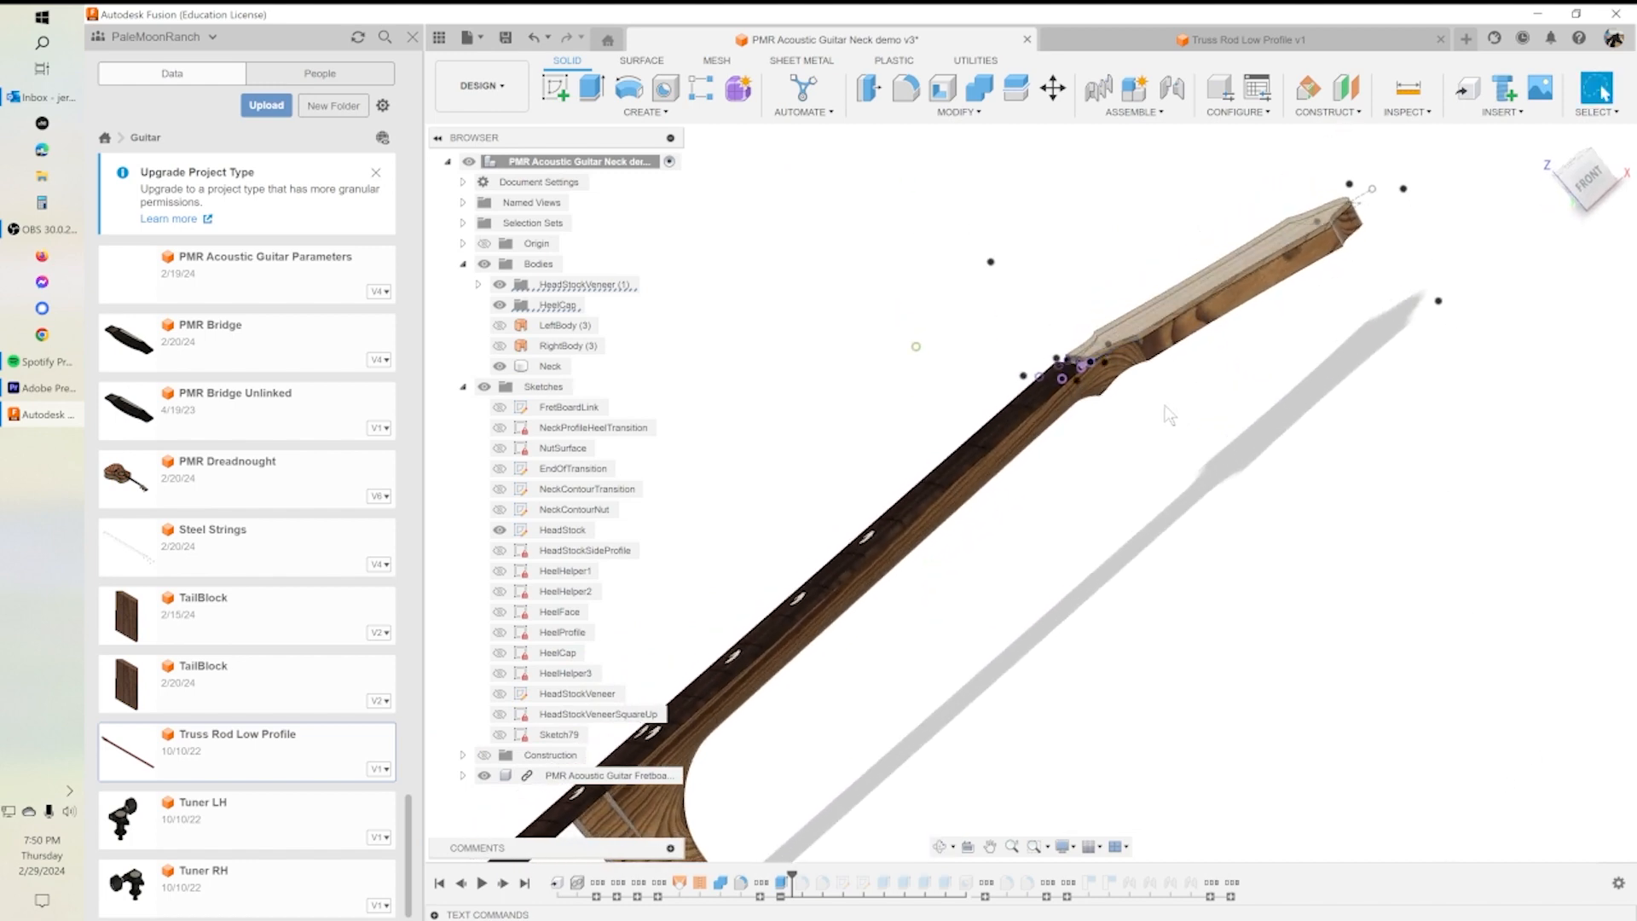
{"action": "left_click", "coordinate": [513, 529]}
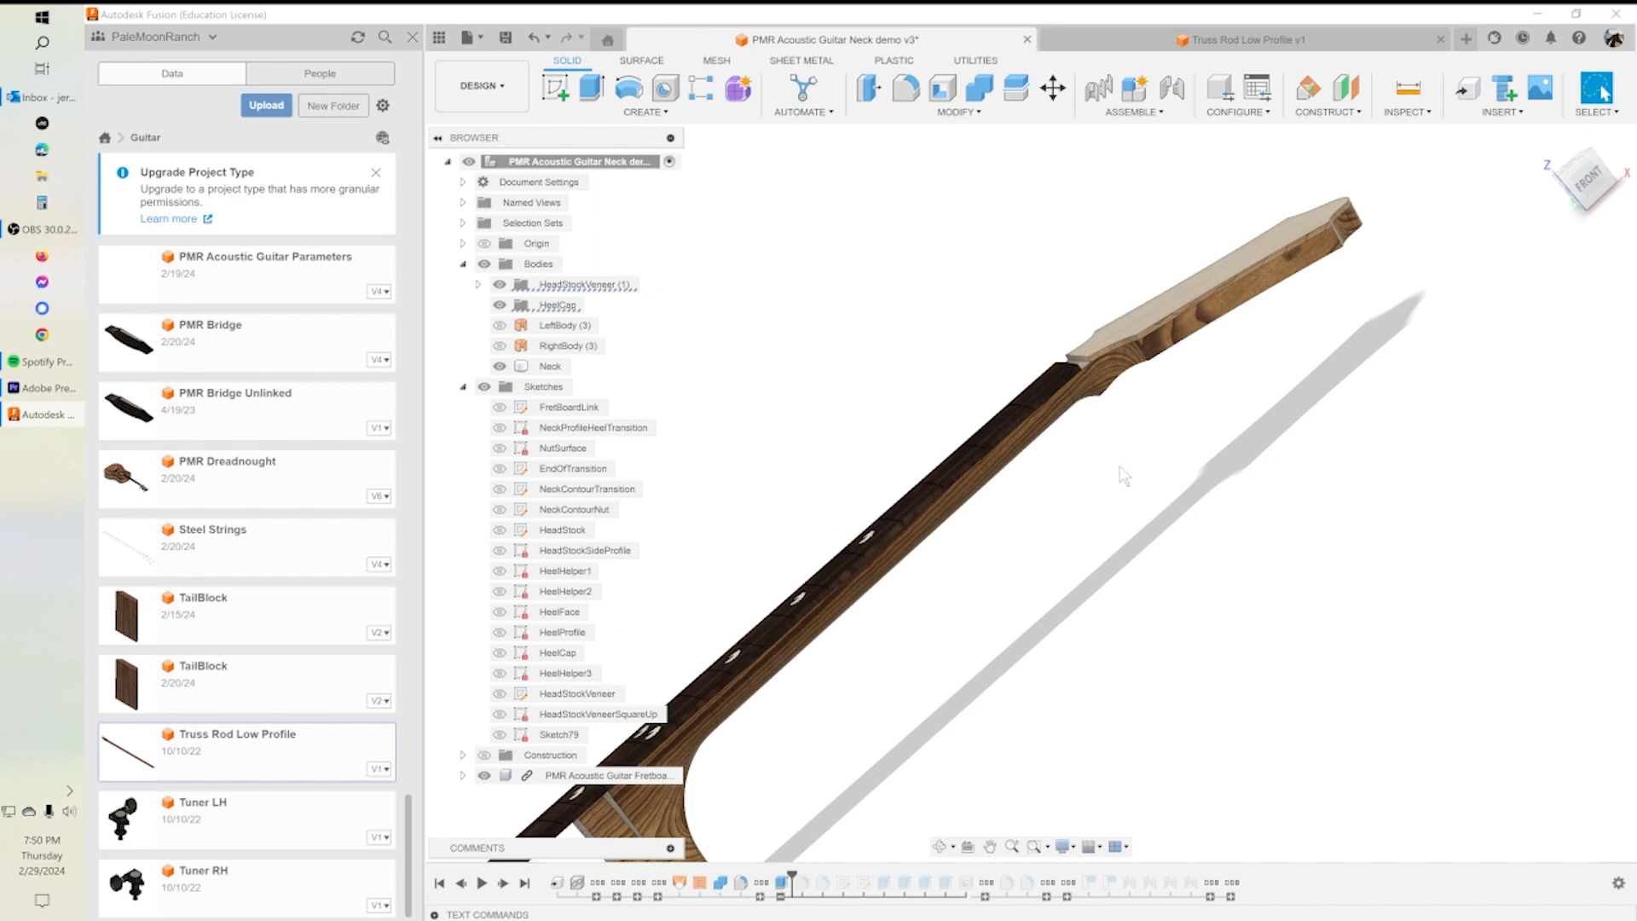
{"action": "left_click", "coordinate": [550, 365]}
{"action": "middle_click_drag", "start_coordinate": [1236, 410], "coordinate": [1250, 340], "text": "shift"}
{"action": "left_click", "coordinate": [1251, 339]}
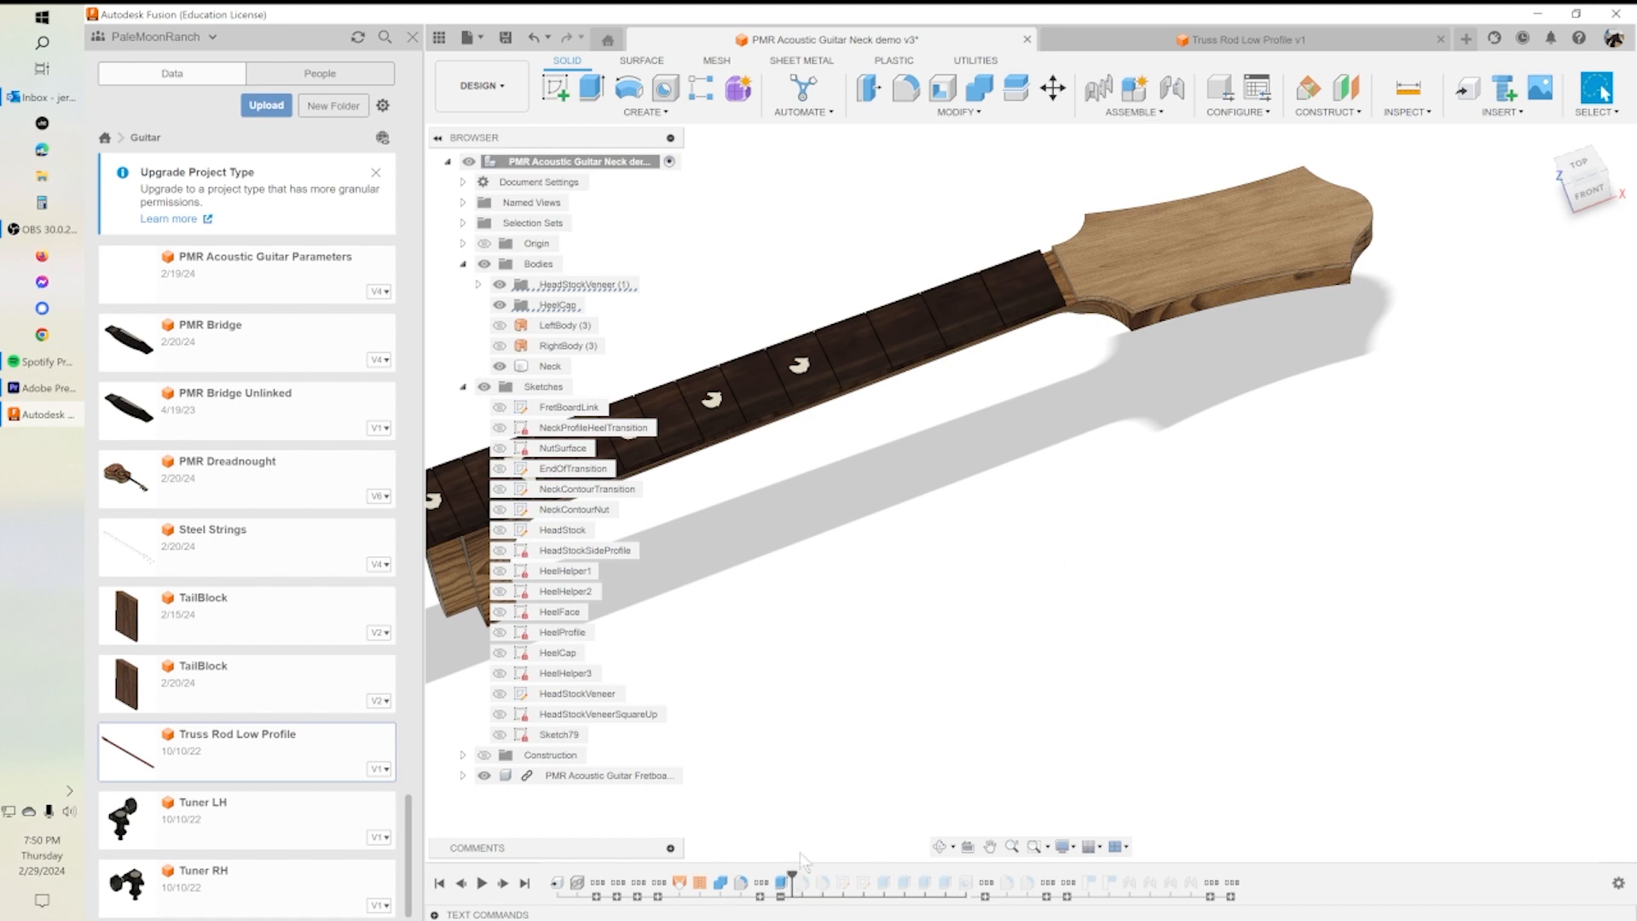
Step: Roll the design history forward past the first fillet after the veneer extrusion and inspect the headstock corners
{"action": "left_click_drag", "start_coordinate": [791, 876], "coordinate": [811, 876]}
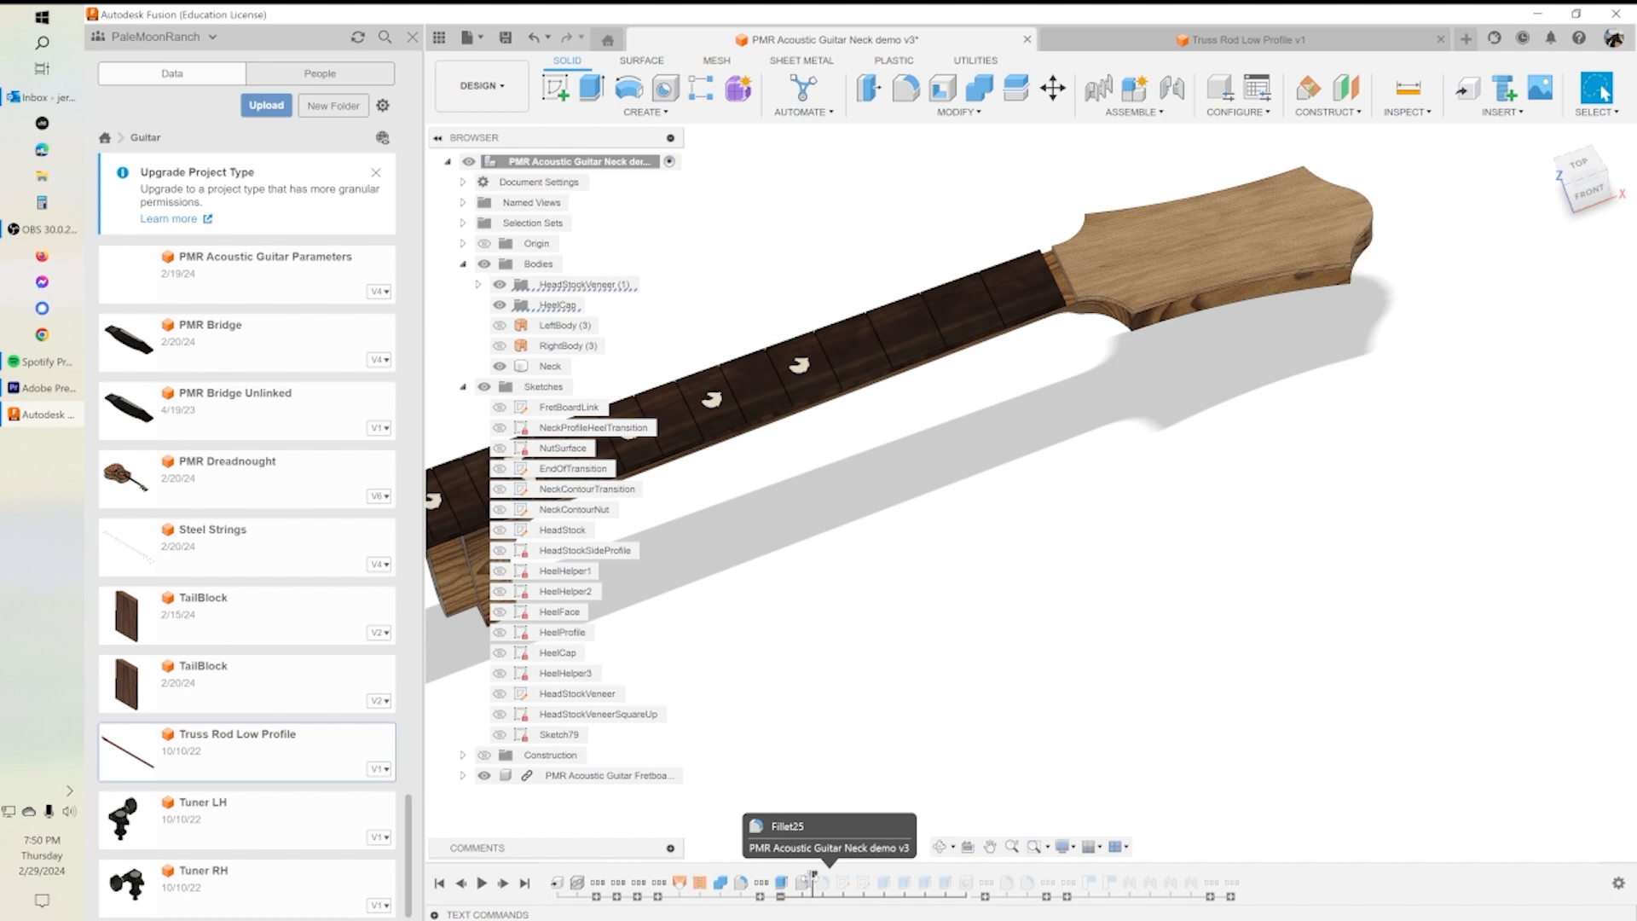
{"action": "middle_click_drag", "start_coordinate": [1032, 401], "coordinate": [1027, 345], "text": "shift"}
{"action": "scroll", "coordinate": [1139, 507], "scroll_direction": "up", "scroll_amount": 6}
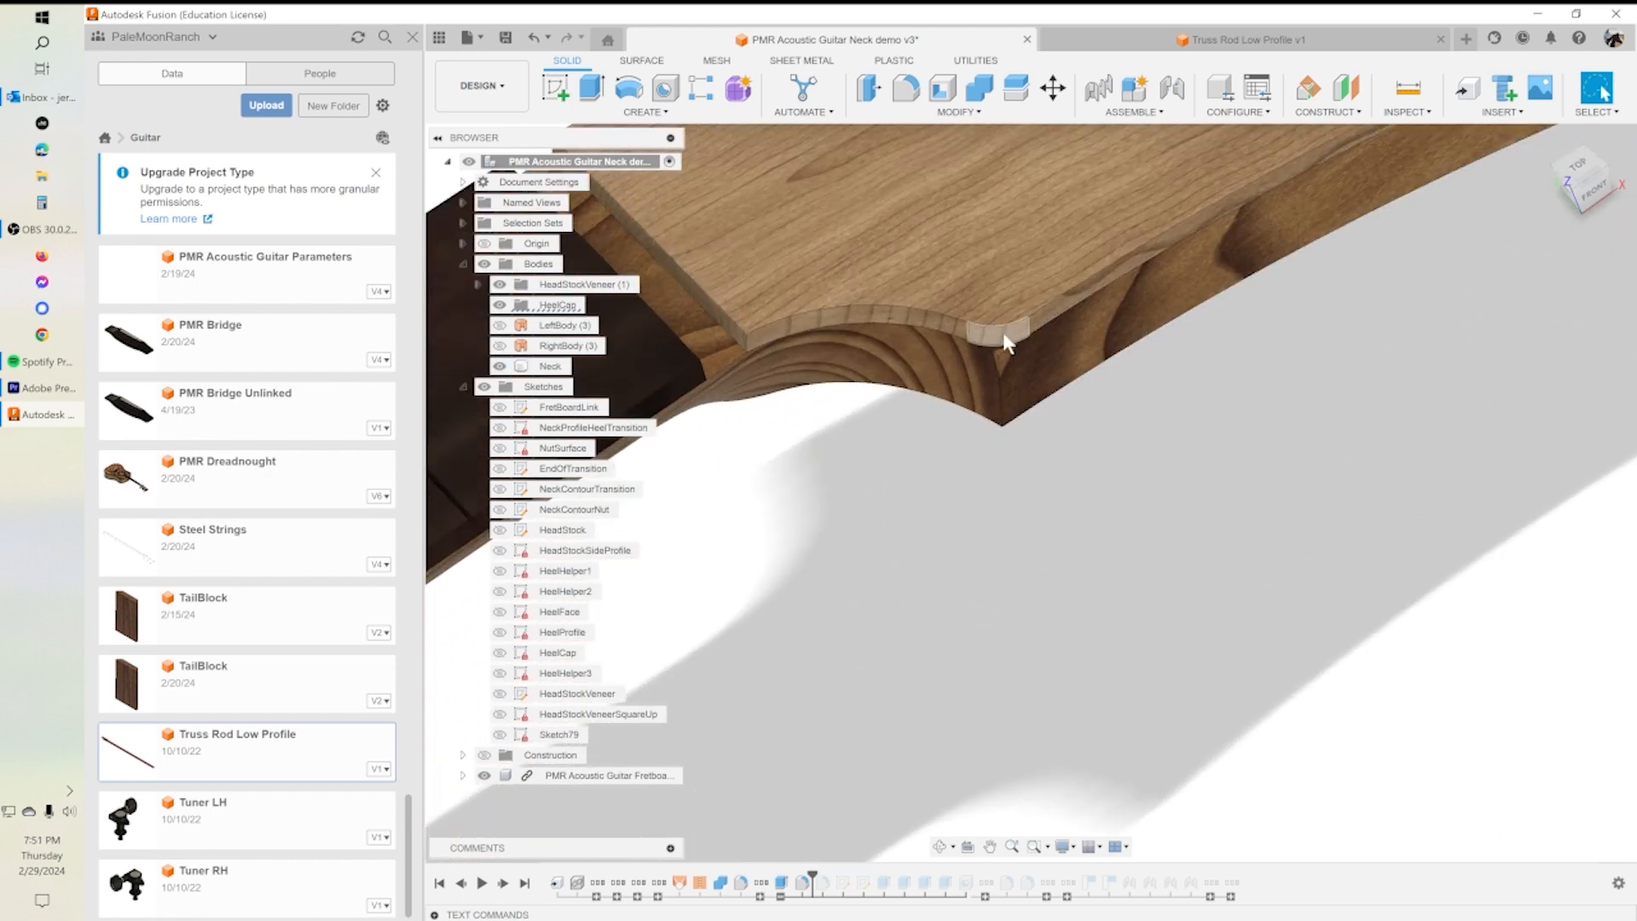
{"action": "middle_click_drag", "start_coordinate": [1064, 333], "coordinate": [1070, 365], "text": "shift"}
{"action": "scroll", "coordinate": [1048, 355], "scroll_direction": "down", "scroll_amount": 4}
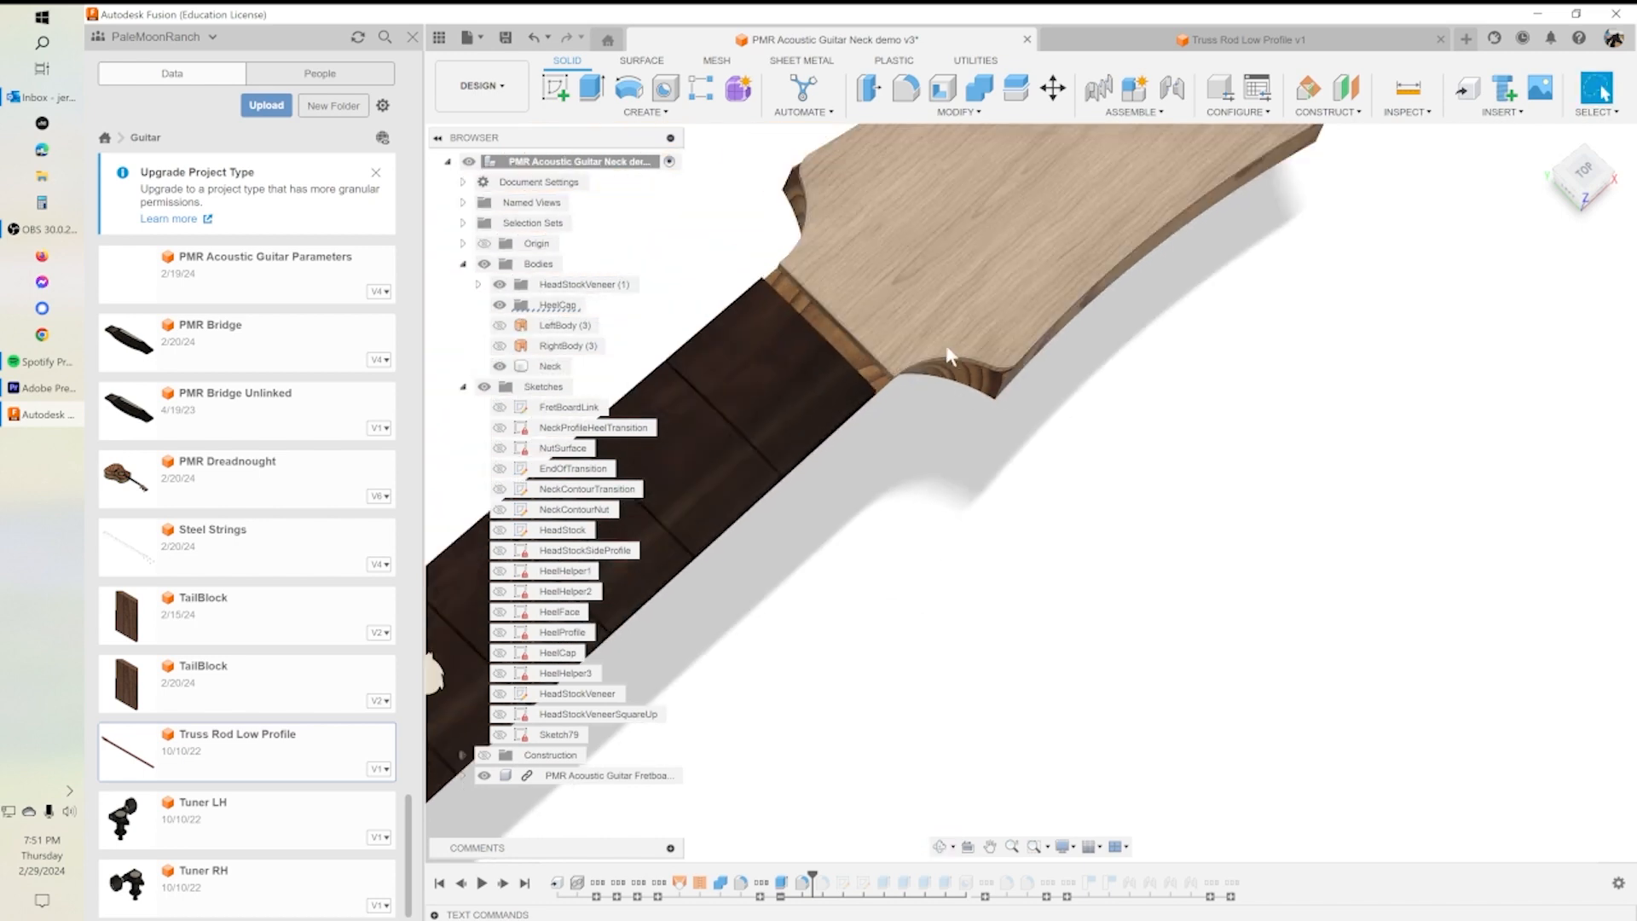
{"action": "middle_click_drag", "start_coordinate": [949, 356], "coordinate": [806, 192], "text": "shift"}
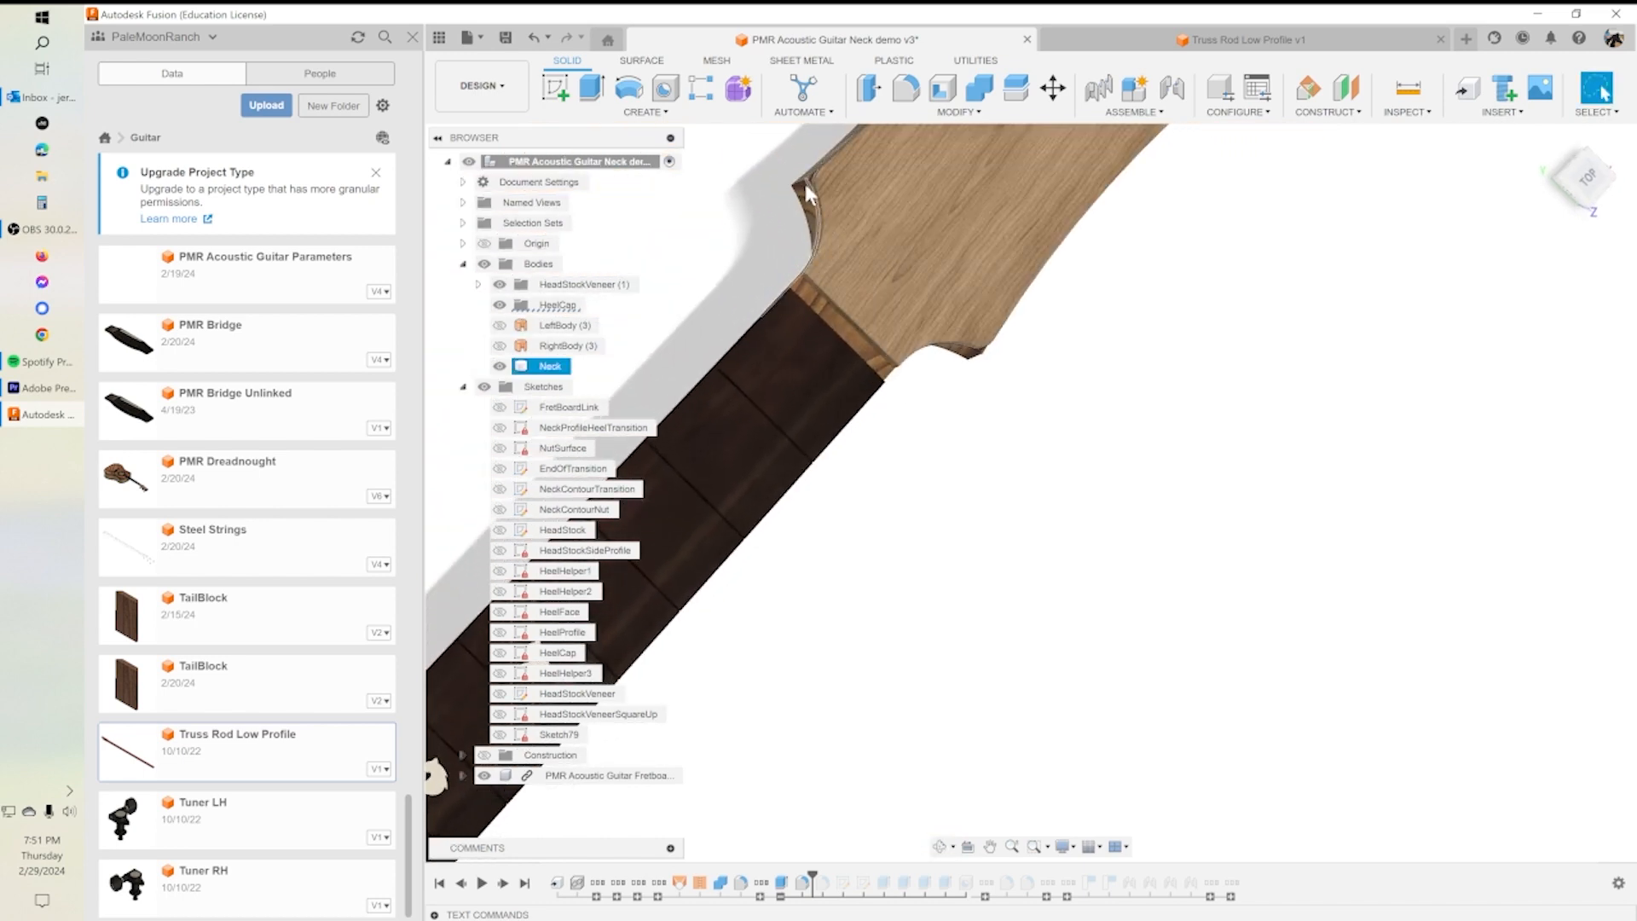
{"action": "middle_click_drag", "start_coordinate": [1037, 247], "coordinate": [955, 371], "text": "shift"}
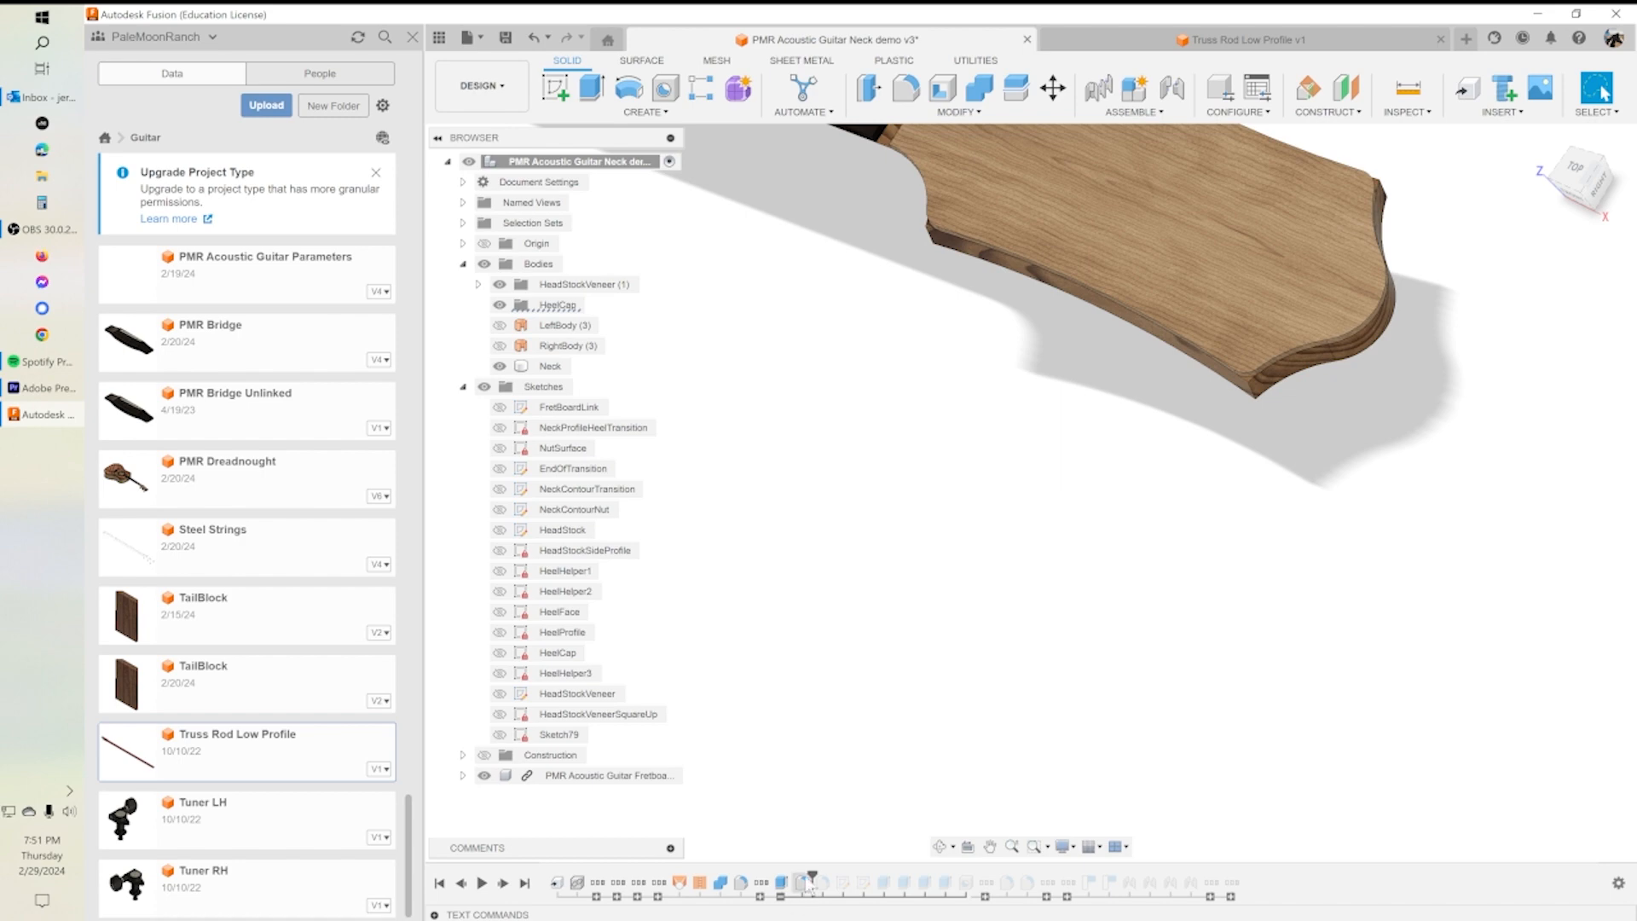
Step: Roll the design history forward past Fillet25 and inspect the headstock veneer's edges
{"action": "left_click_drag", "start_coordinate": [812, 874], "coordinate": [832, 871]}
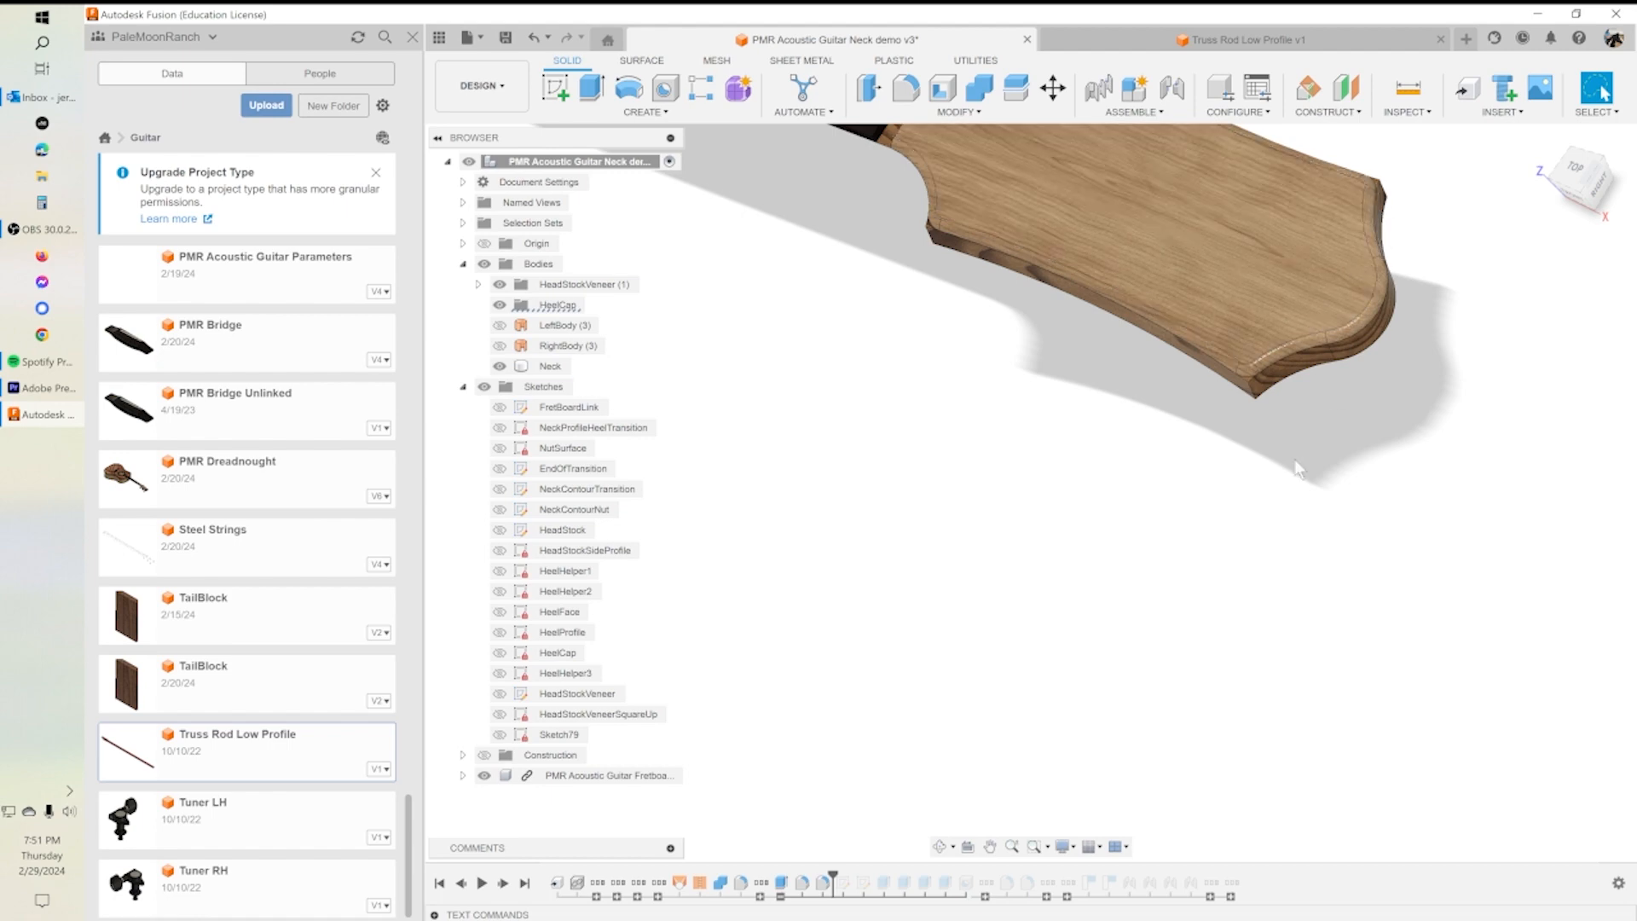
{"action": "left_click", "coordinate": [1246, 391]}
{"action": "scroll", "coordinate": [927, 496], "scroll_direction": "down", "scroll_amount": 2}
{"action": "middle_click_drag", "start_coordinate": [906, 456], "coordinate": [947, 572]}
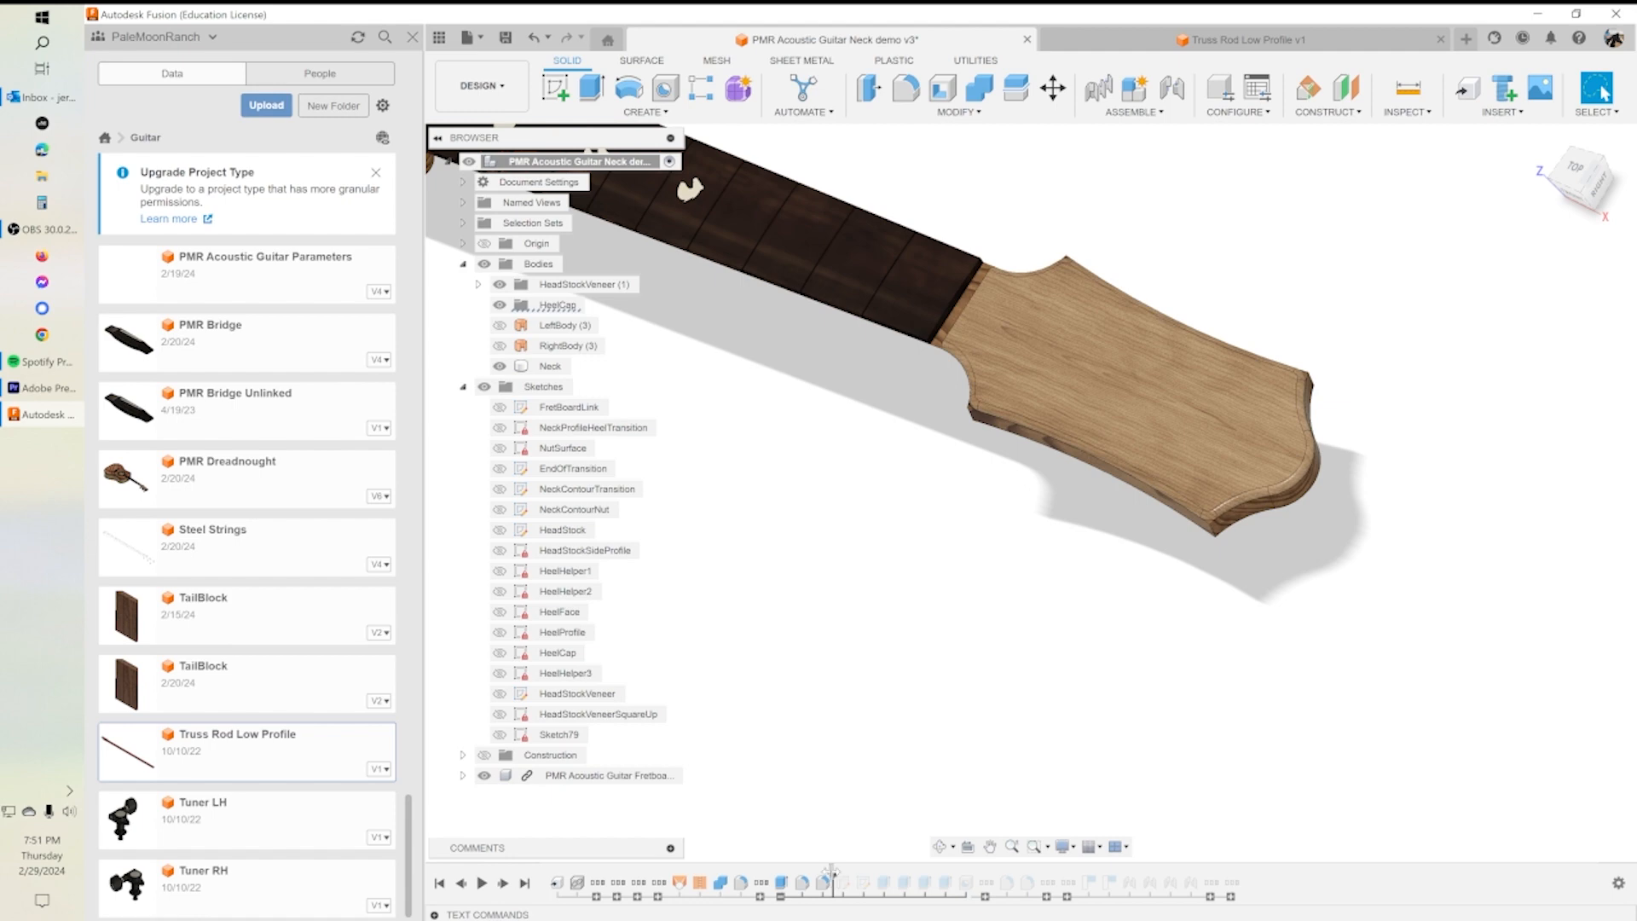
Step: Roll the design history forward past the HeadStockVeneer sketch and view its tuner circles and lettering from above
{"action": "left_click_drag", "start_coordinate": [834, 876], "coordinate": [852, 876]}
{"action": "middle_click_drag", "start_coordinate": [964, 588], "coordinate": [1241, 627], "text": "shift"}
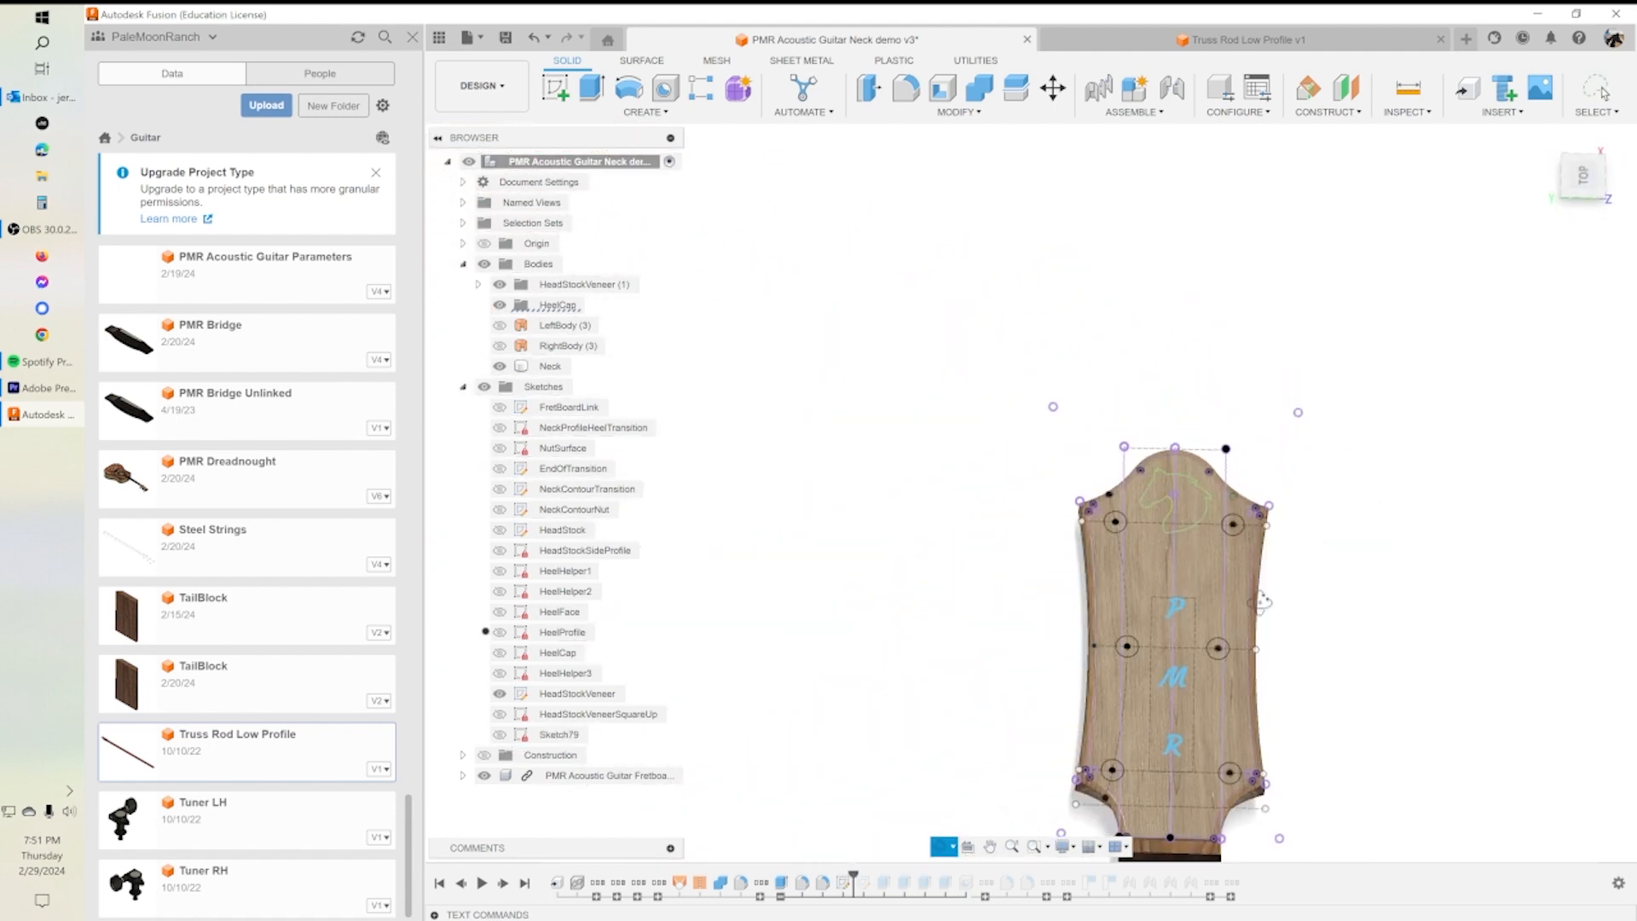
Step: Open the HeadStockVeneer sketch for editing, overlay the HeadStock sketch, and hide the veneer, heel cap and neck bodies to compare the outlines
{"action": "middle_click_drag", "start_coordinate": [1193, 682], "coordinate": [1096, 433]}
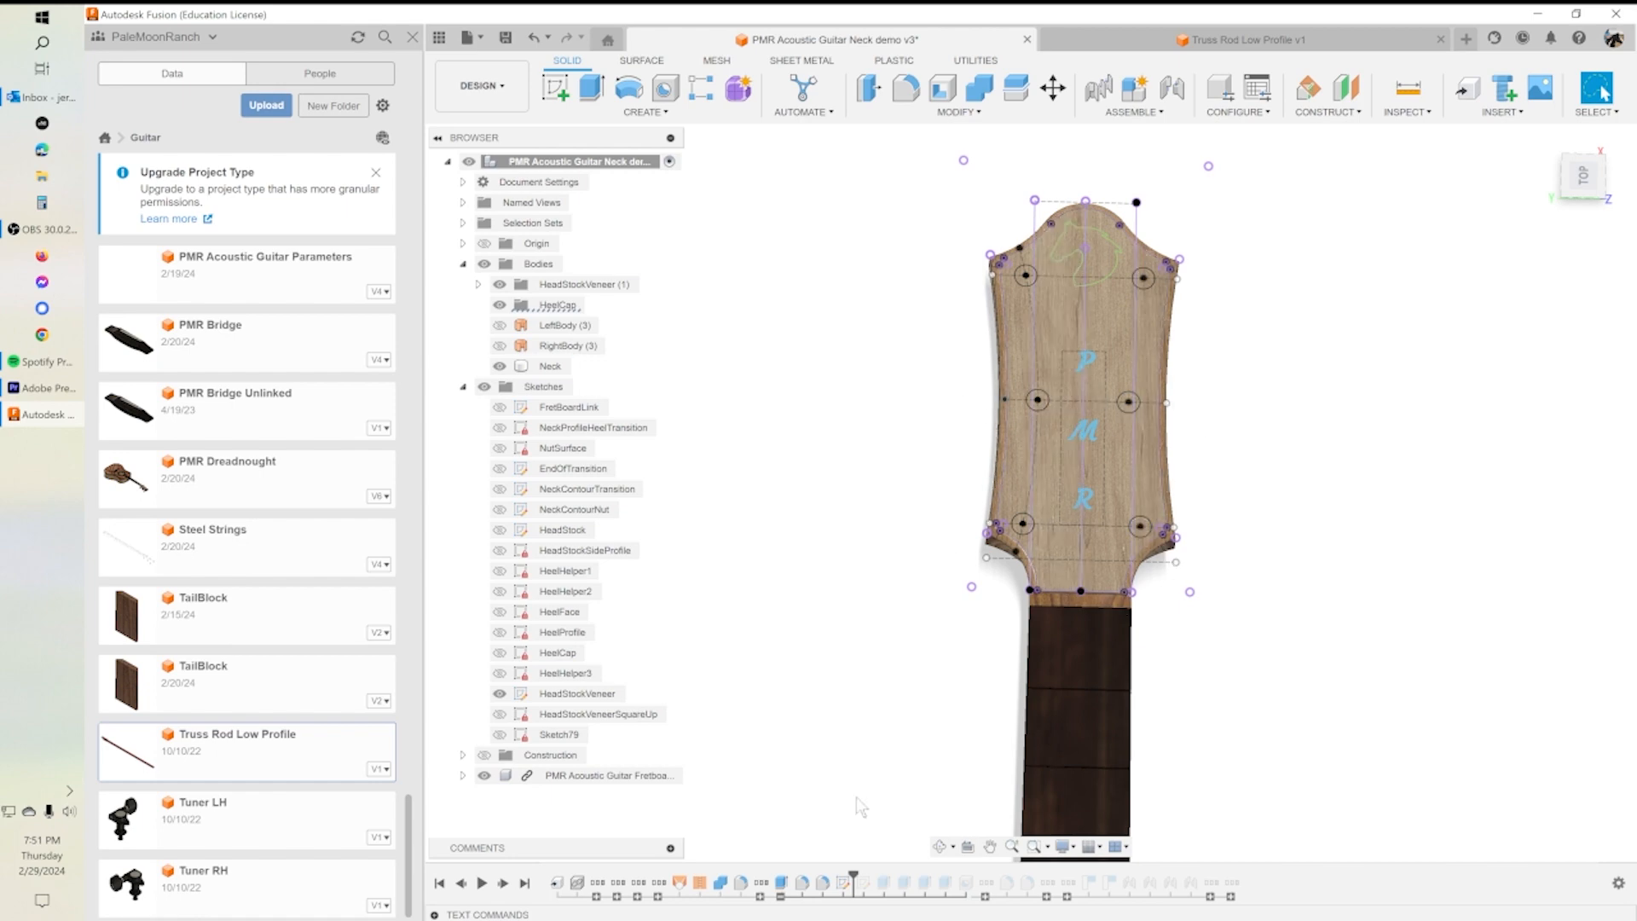
{"action": "double_click", "coordinate": [824, 883]}
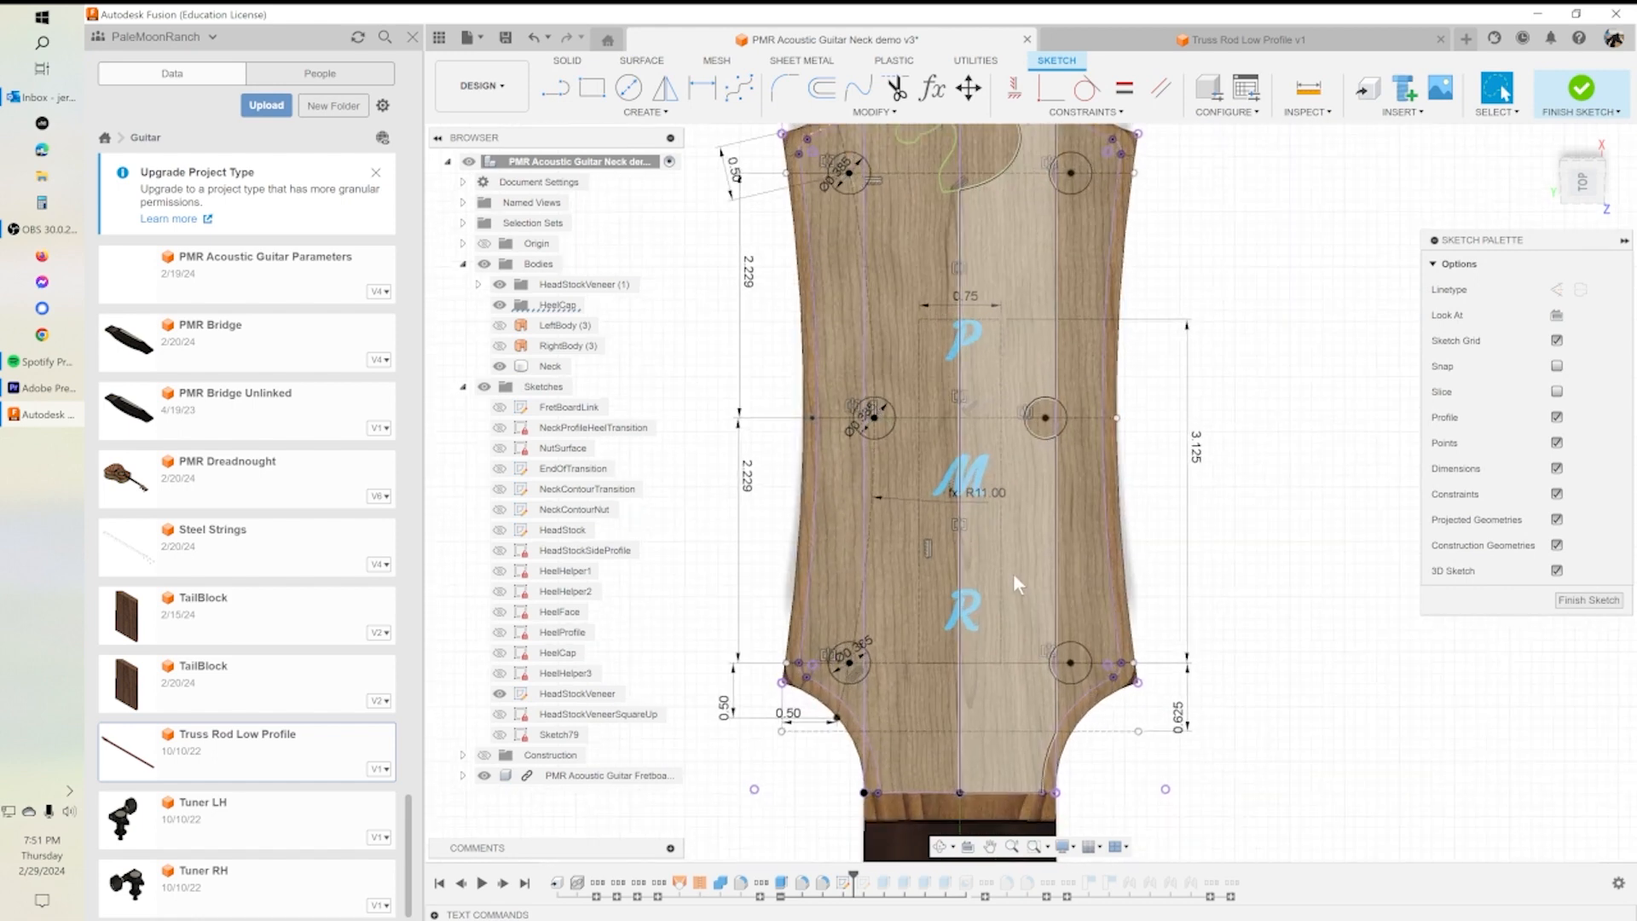
{"action": "scroll", "coordinate": [989, 571], "scroll_direction": "down", "scroll_amount": 3}
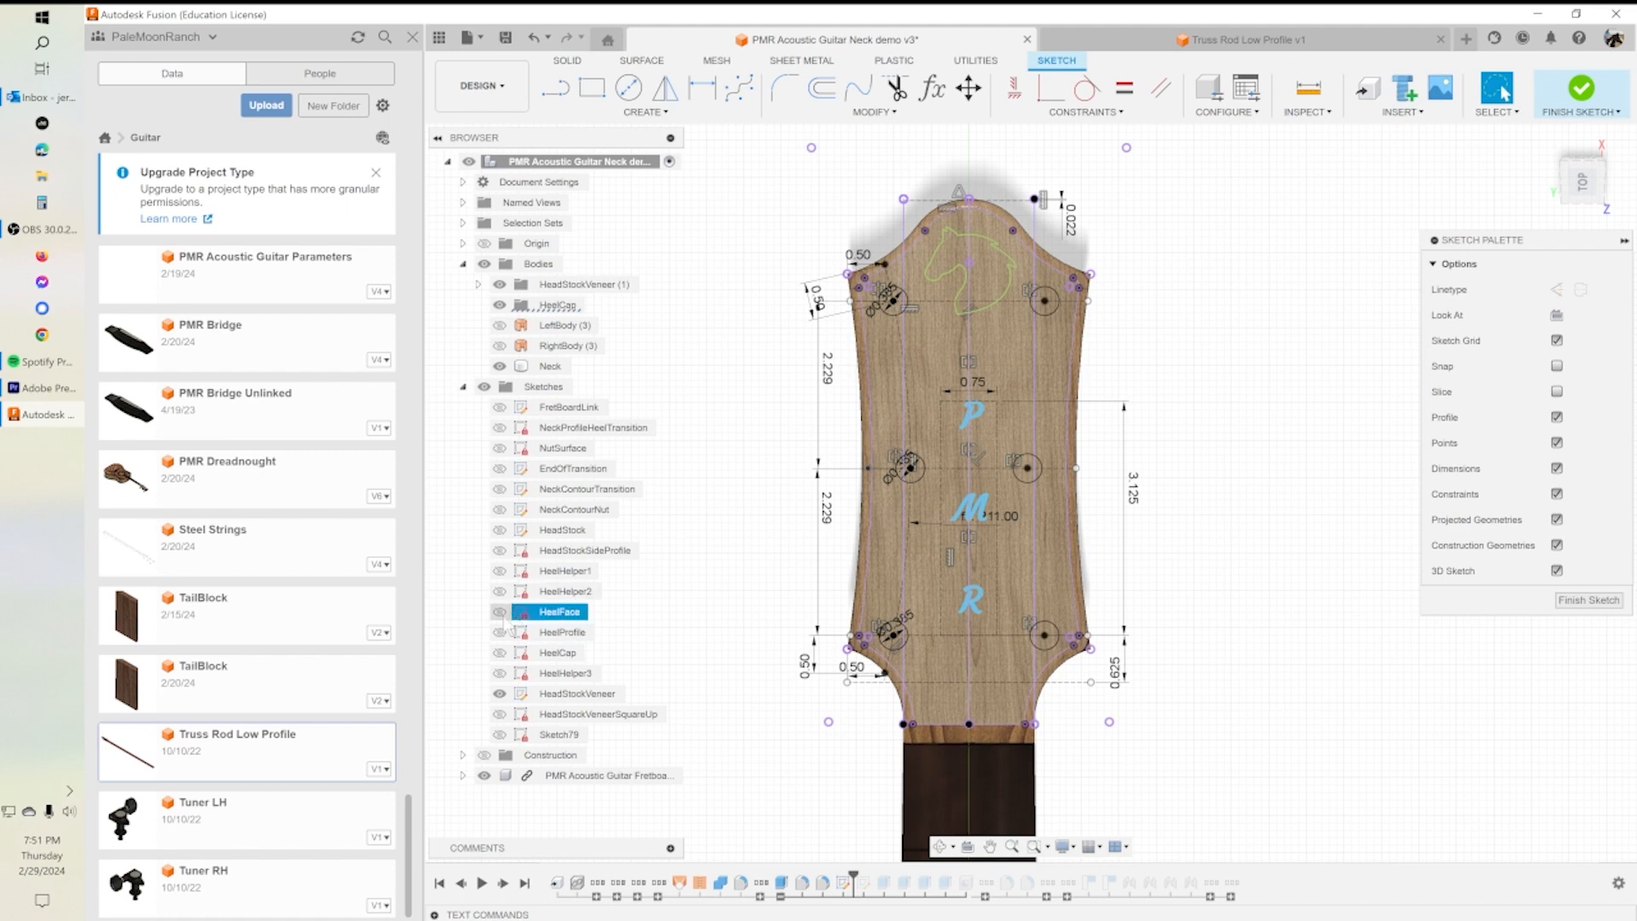
{"action": "left_click", "coordinate": [499, 530]}
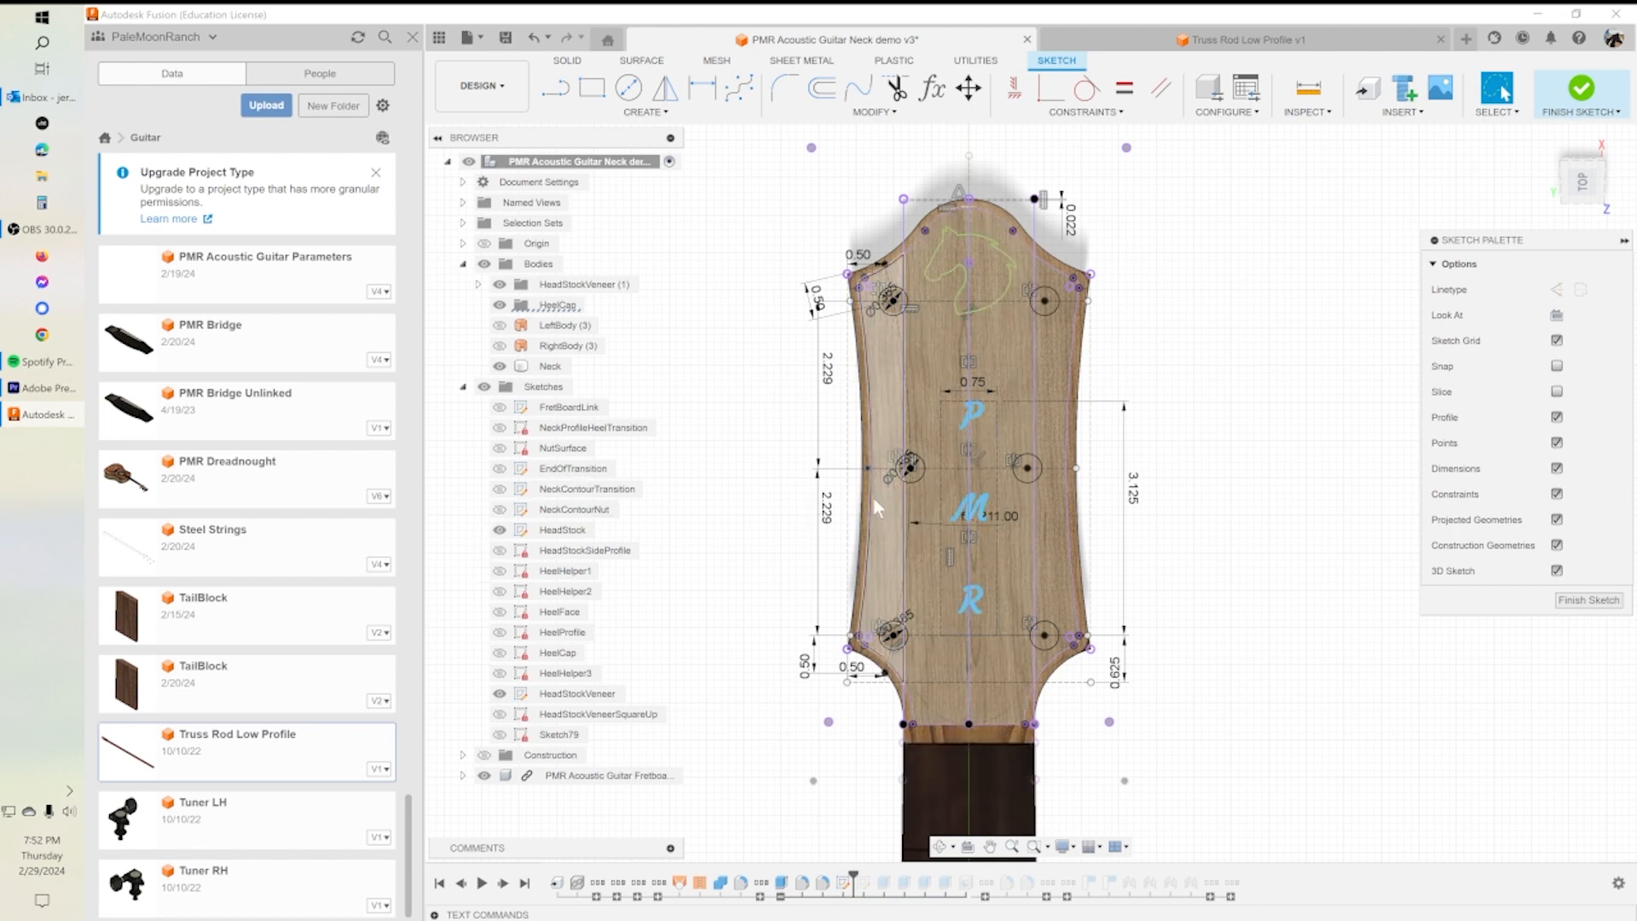
{"action": "left_click", "coordinate": [499, 284]}
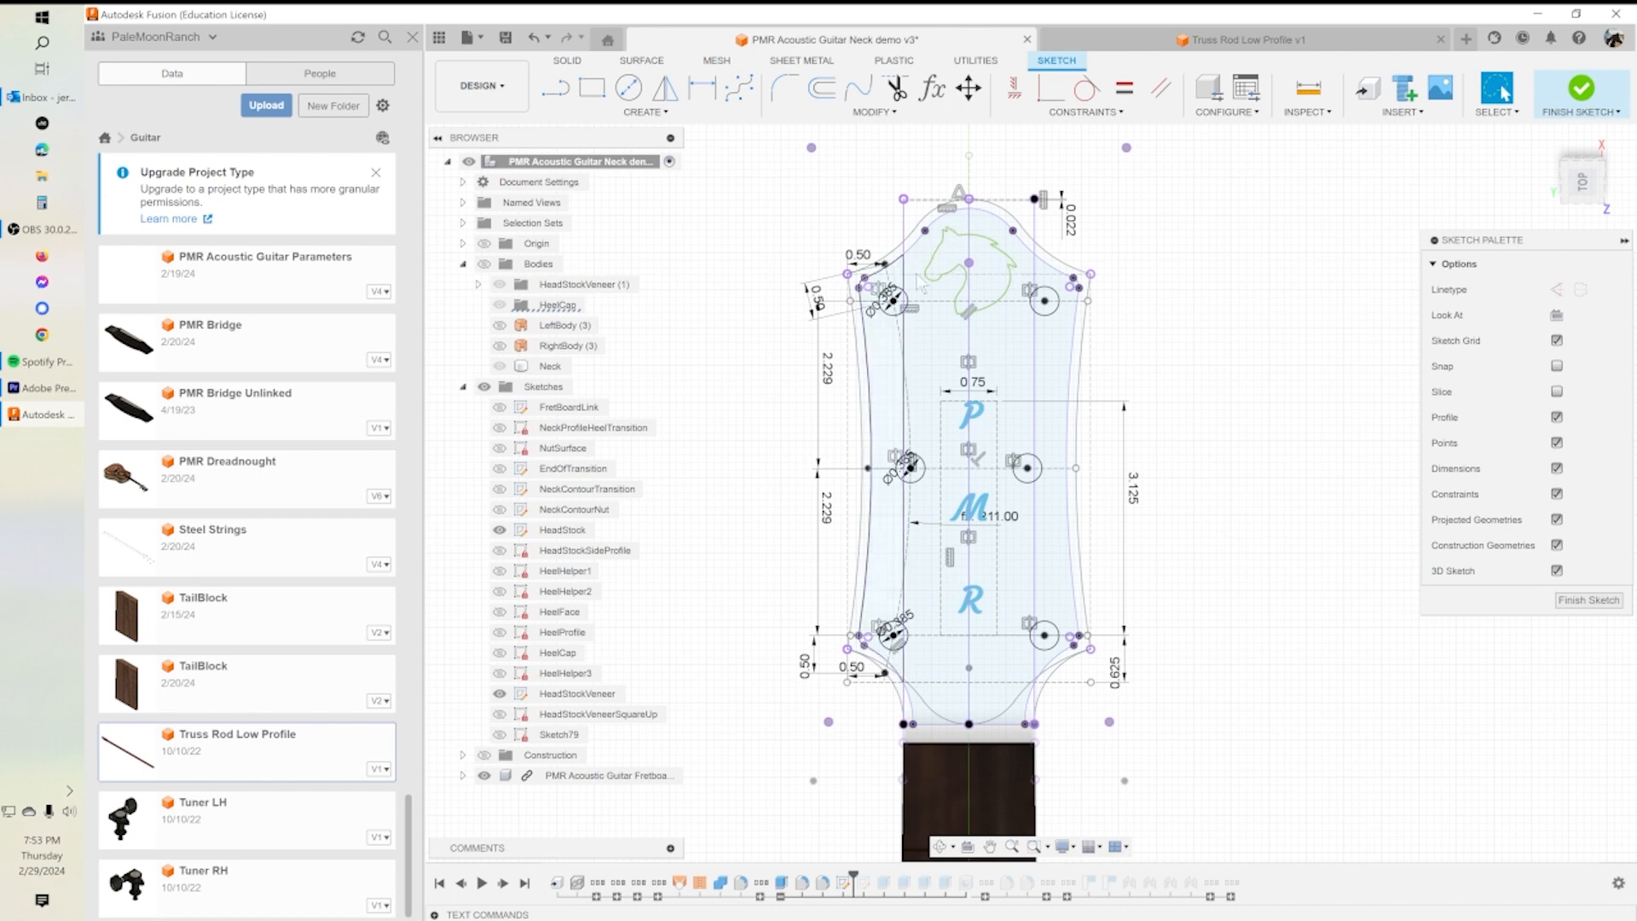
Step: View the sketch's insert options, finish the HeadStockVeneer sketch and toggle the display of the bodies
{"action": "left_click", "coordinate": [1403, 112]}
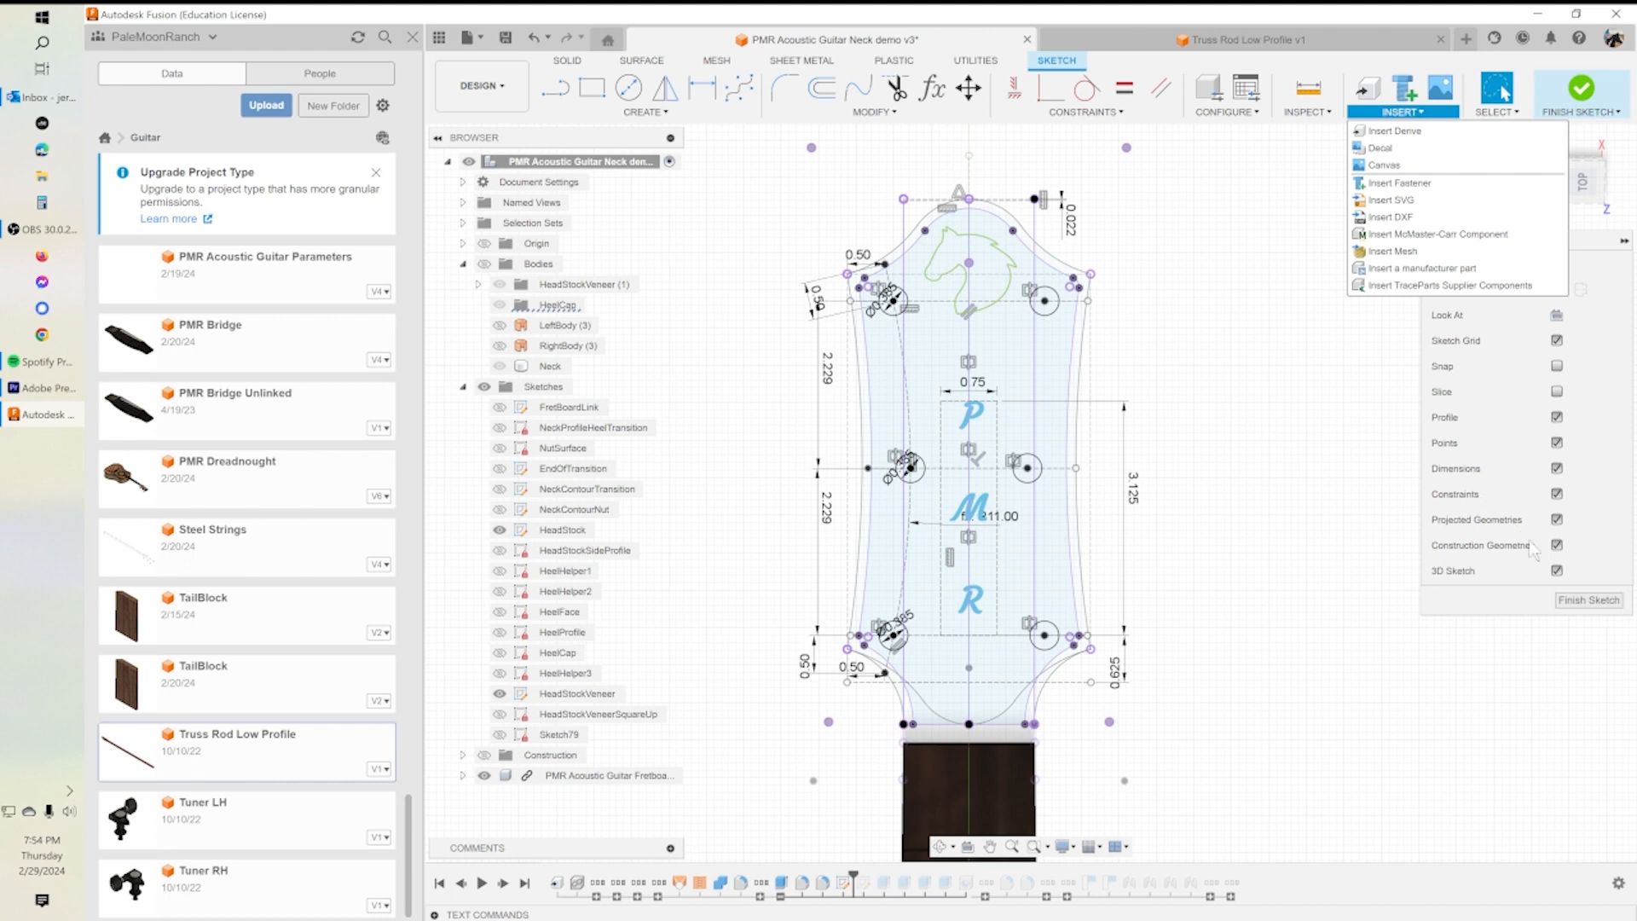
{"action": "left_click", "coordinate": [1591, 600]}
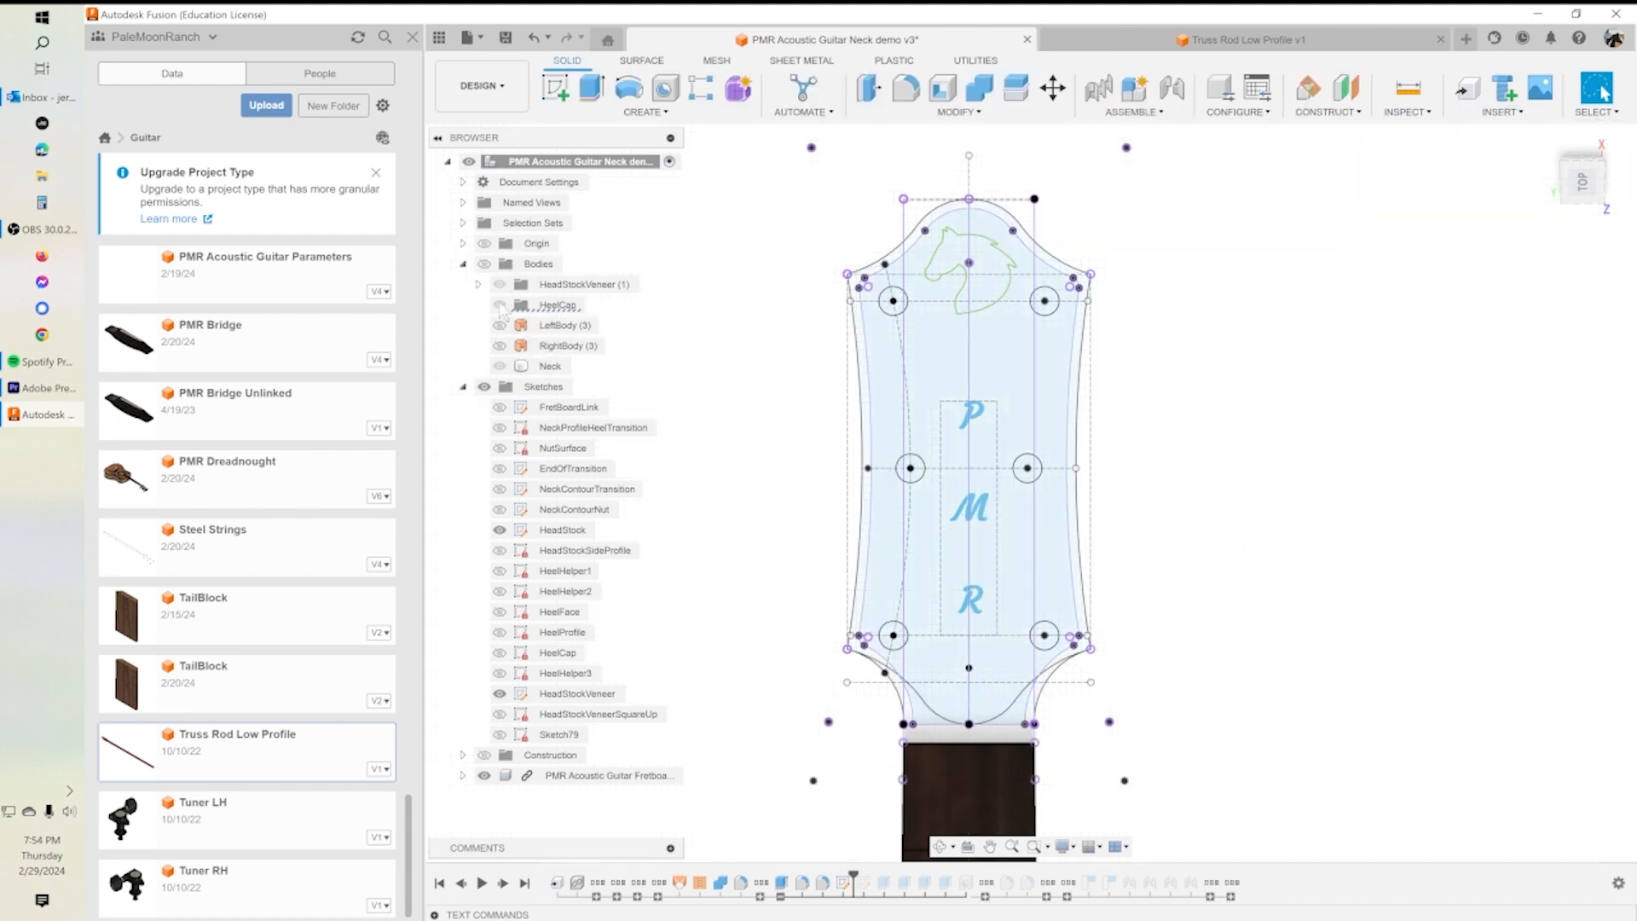
{"action": "left_click", "coordinate": [486, 263]}
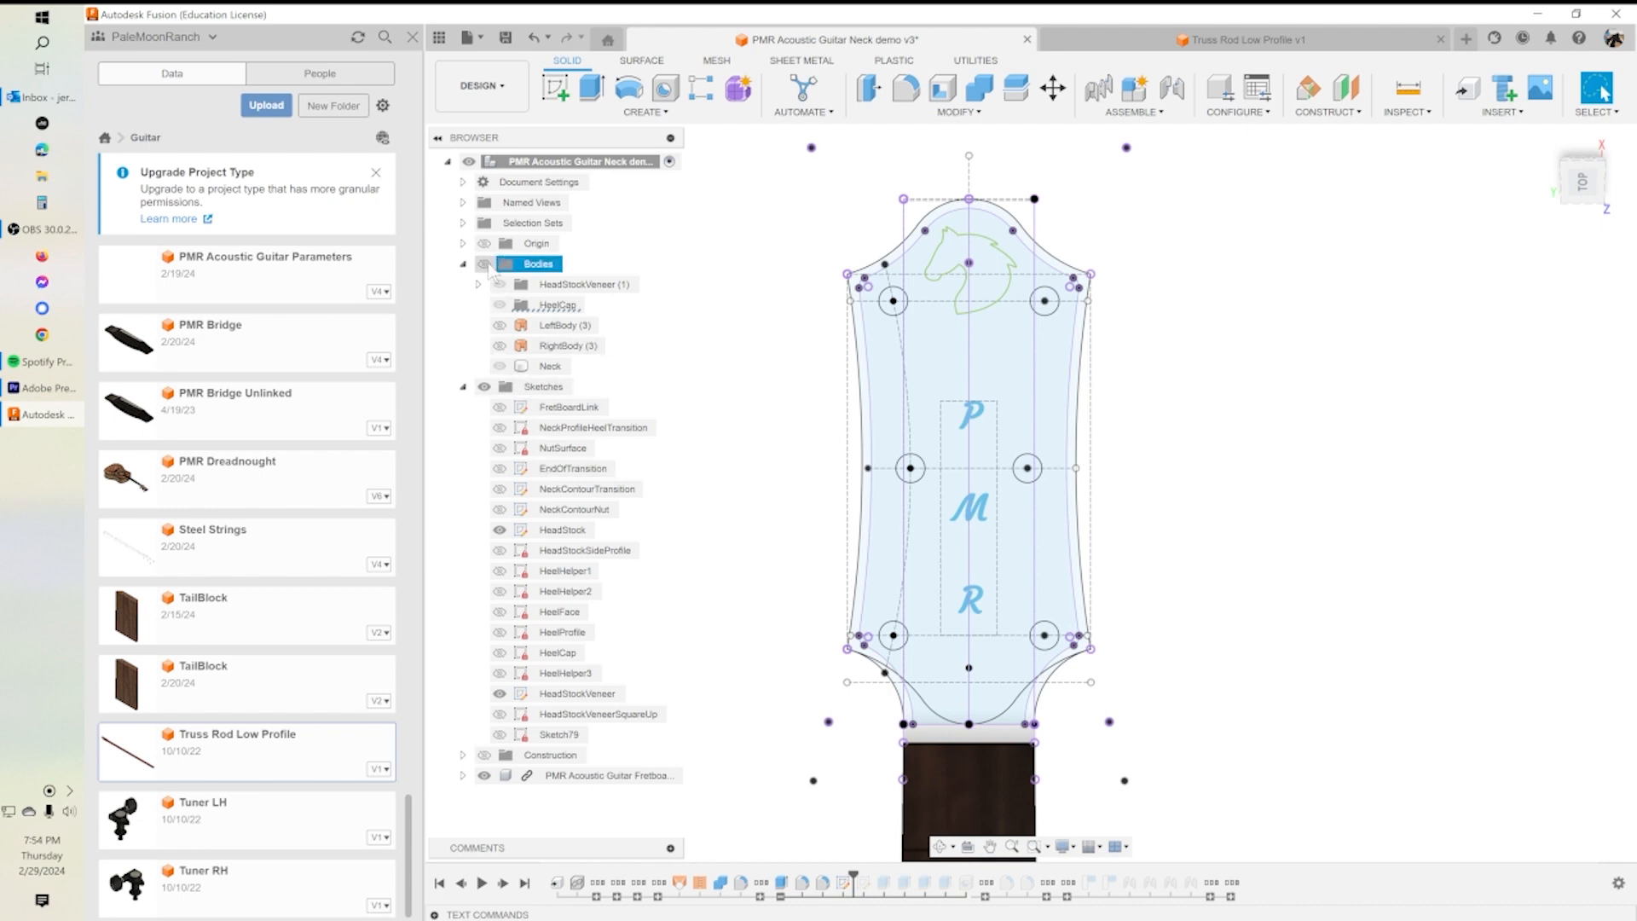
{"action": "left_click", "coordinate": [483, 264]}
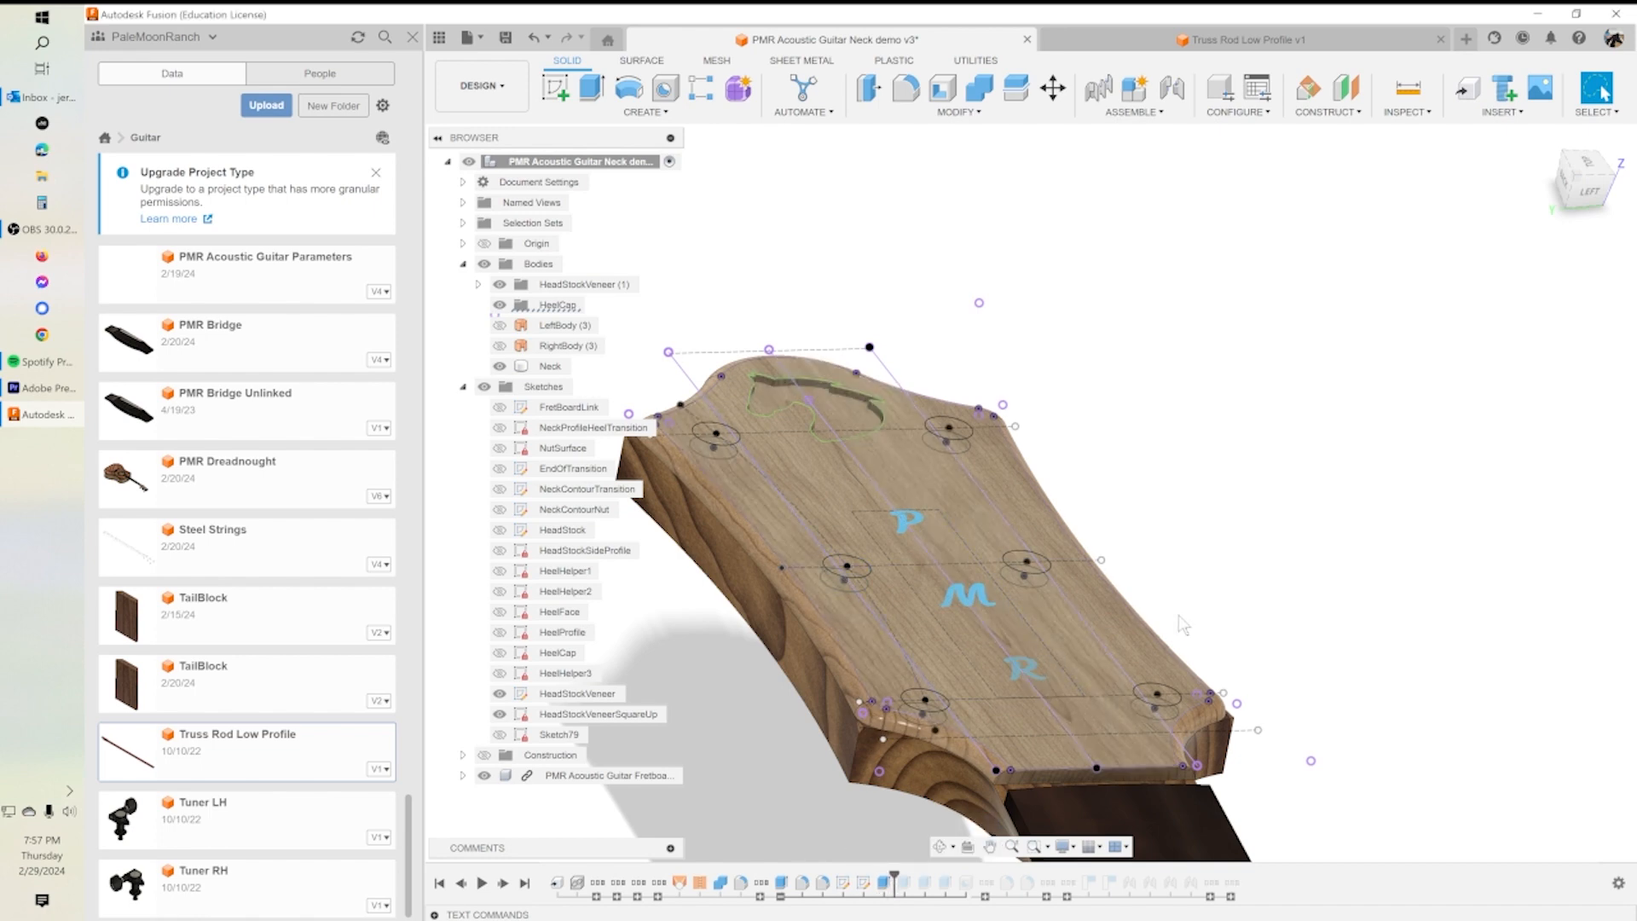
Step: Roll the design history forward past the horse-head inlay extrusion and inspect the inlay on the headstock veneer
{"action": "middle_click_drag", "start_coordinate": [1072, 577], "coordinate": [822, 319], "text": "shift"}
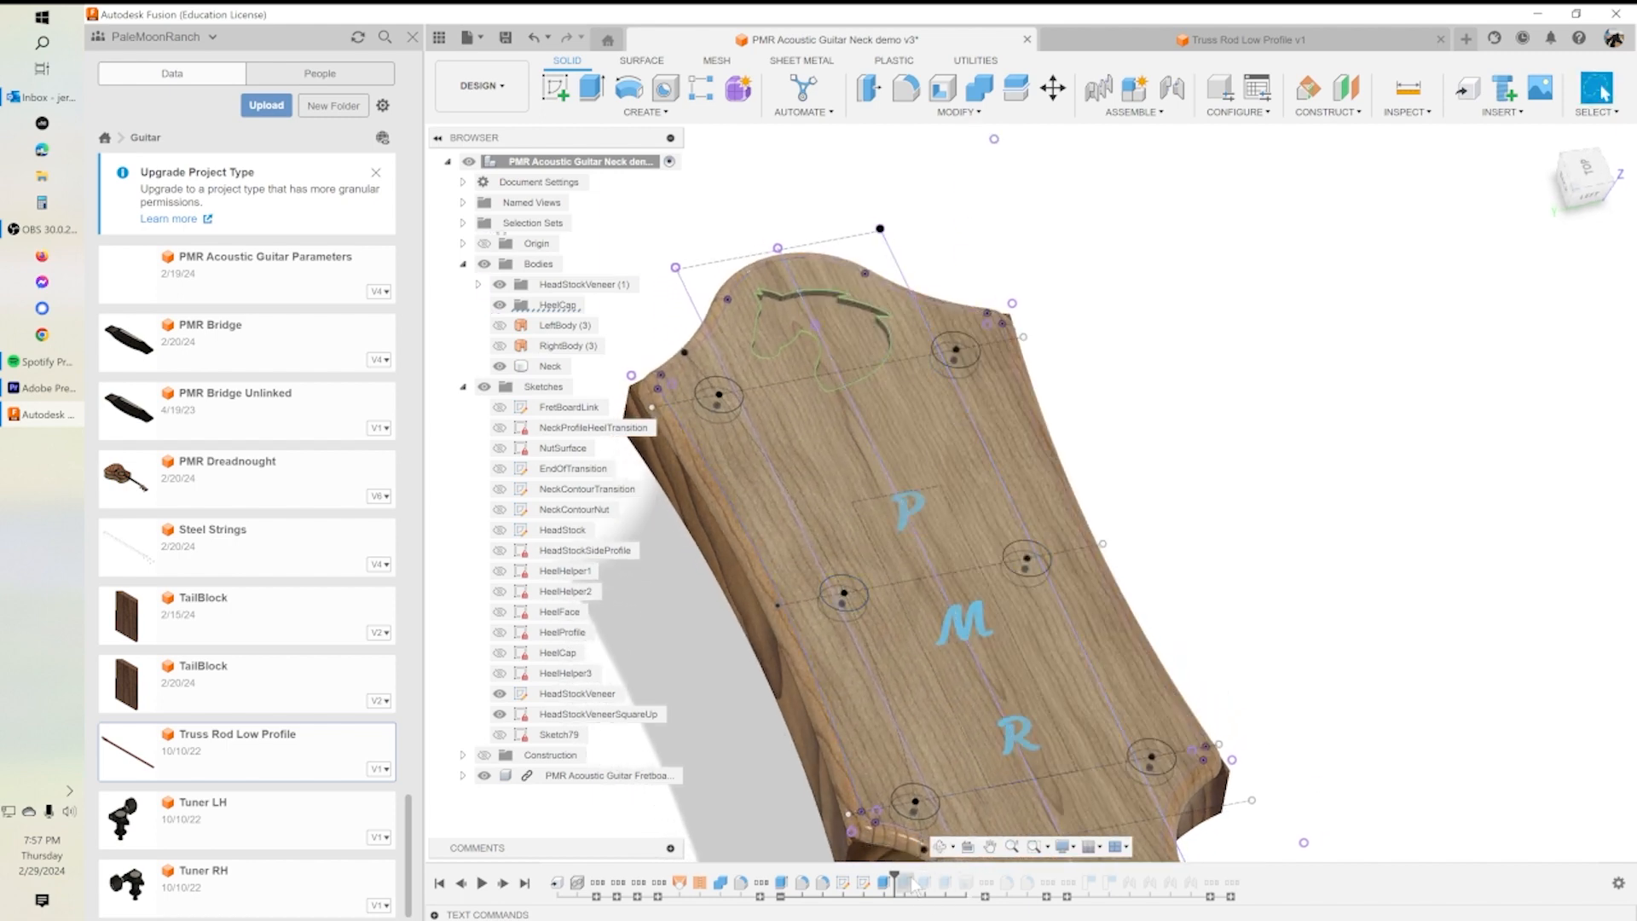
{"action": "left_click_drag", "start_coordinate": [892, 870], "coordinate": [912, 873]}
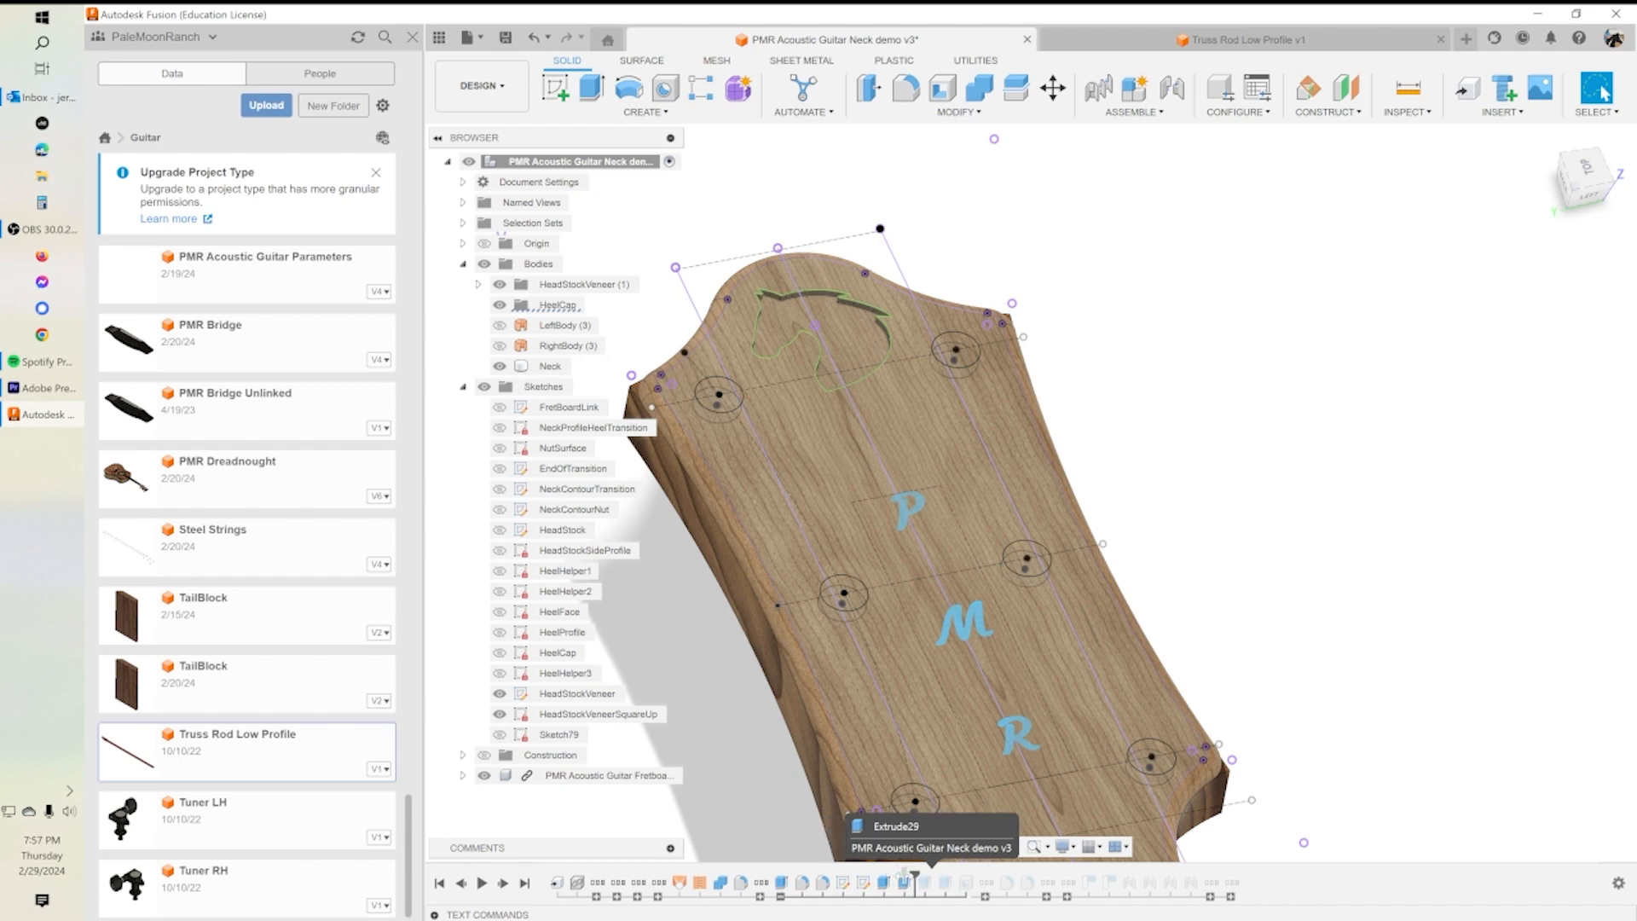
{"action": "mouse_move", "coordinate": [915, 361]}
{"action": "middle_mouse_down", "text": "shift"}
{"action": "mouse_move", "coordinate": [925, 256]}
{"action": "mouse_move", "coordinate": [916, 385]}
{"action": "middle_mouse_up", "text": "shift"}
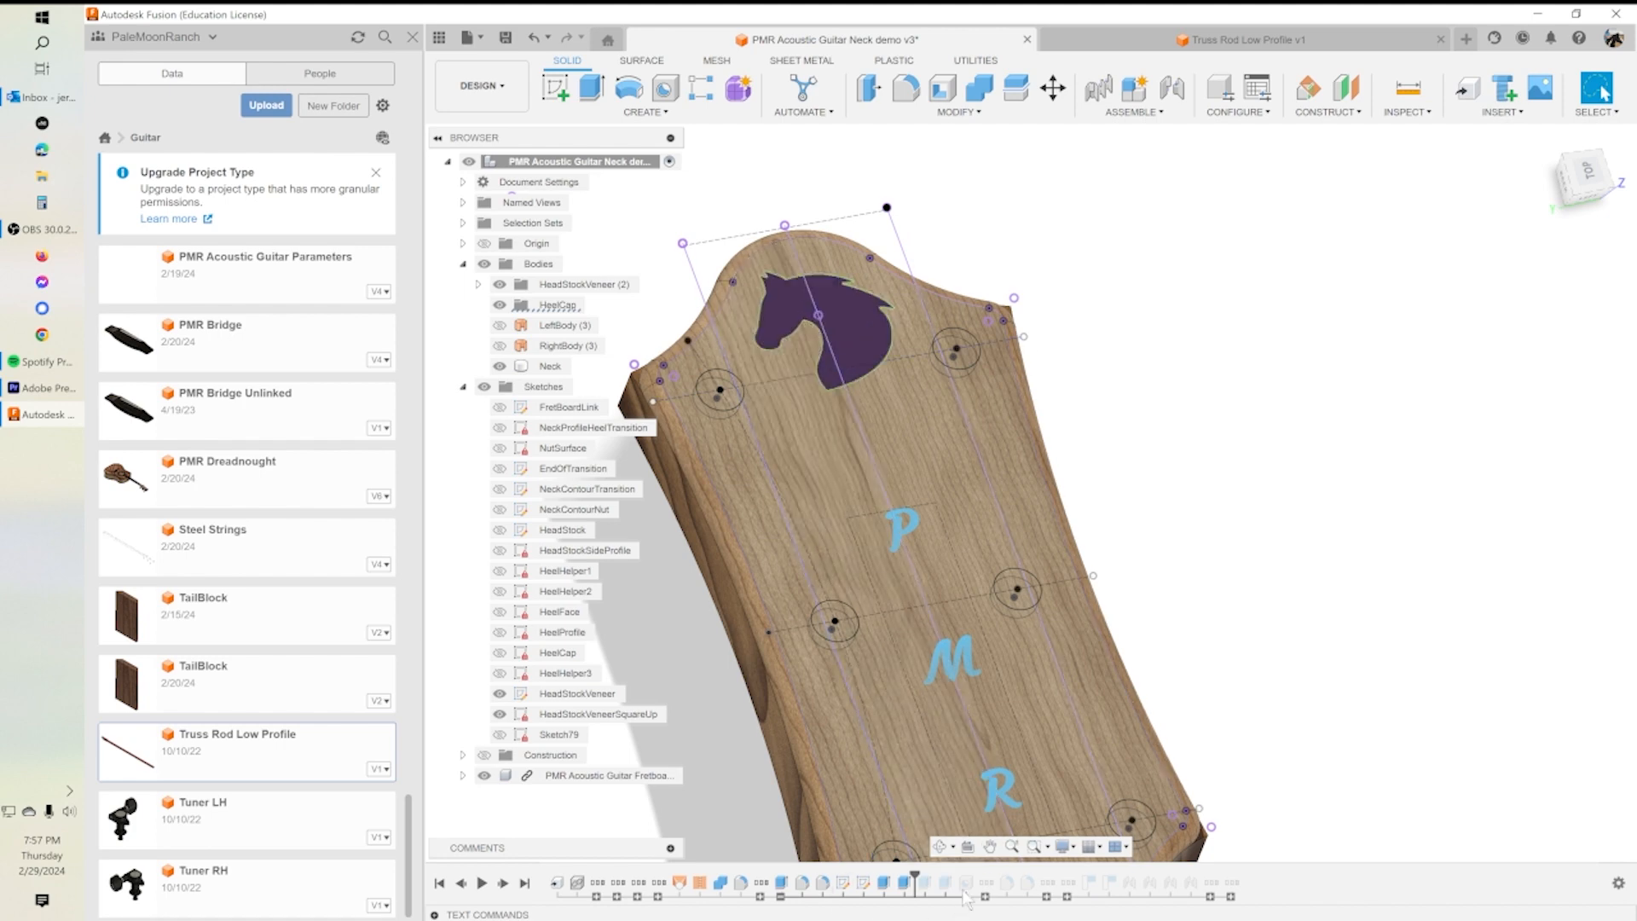
Step: Roll the design history forward past the PMR lettering cut and lettering inlay extrusion, with all sketches hidden
{"action": "left_click_drag", "start_coordinate": [915, 876], "coordinate": [926, 873]}
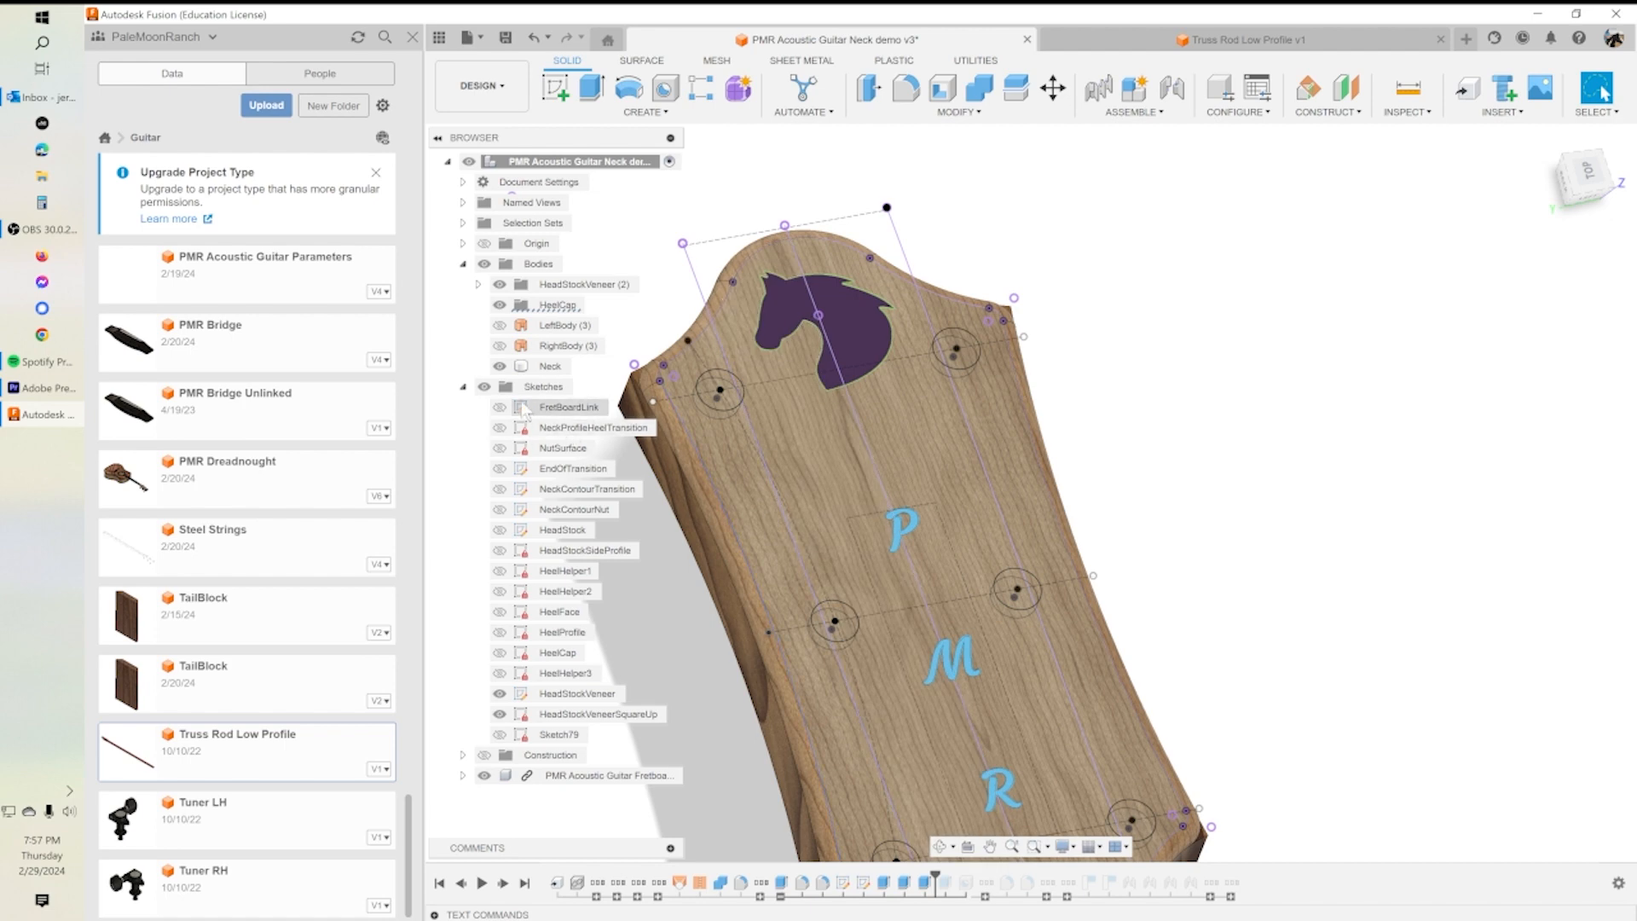
{"action": "left_click", "coordinate": [484, 386]}
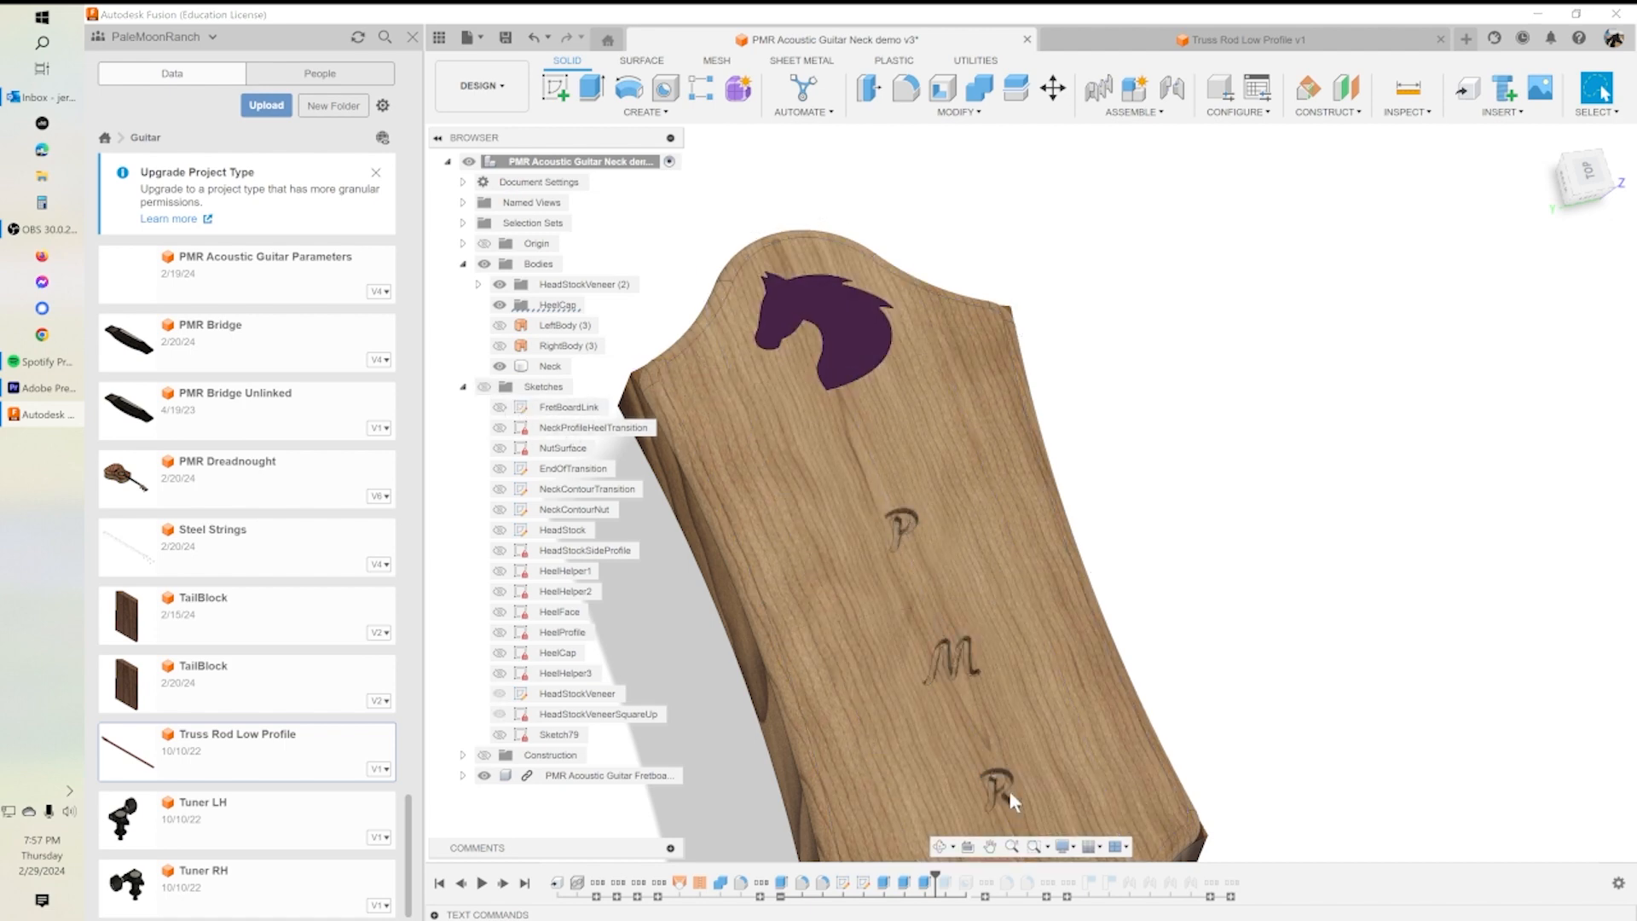
{"action": "left_click_drag", "start_coordinate": [935, 876], "coordinate": [958, 876]}
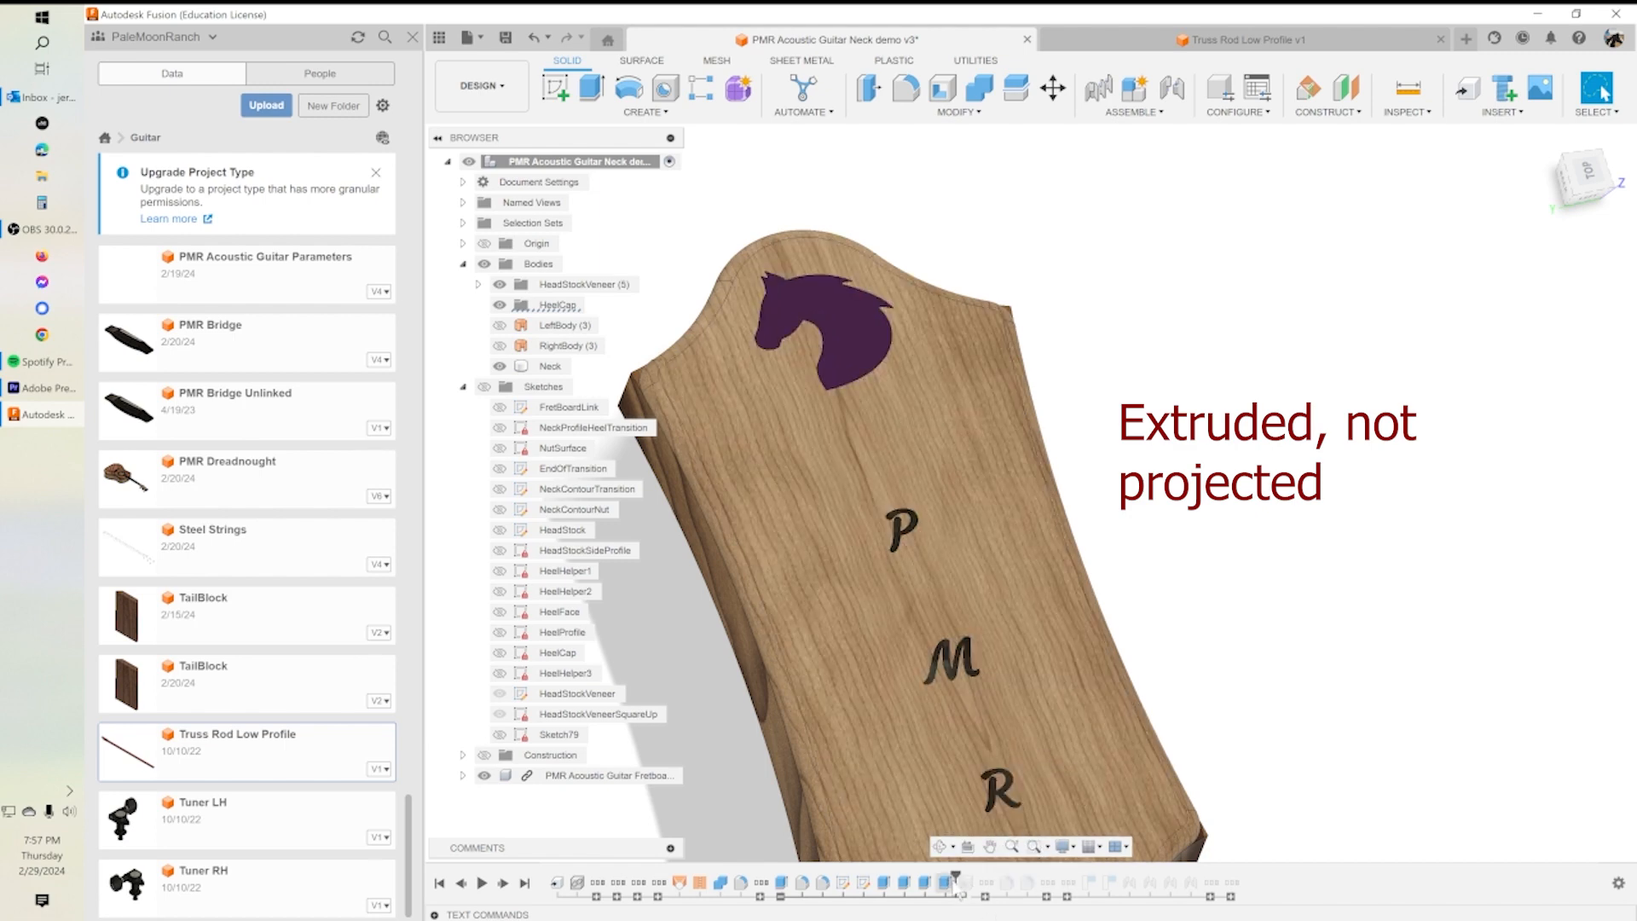
Step: Roll the design history forward past the tuner holes and review the Hole feature's settings without changing them
{"action": "left_click_drag", "start_coordinate": [955, 874], "coordinate": [975, 876]}
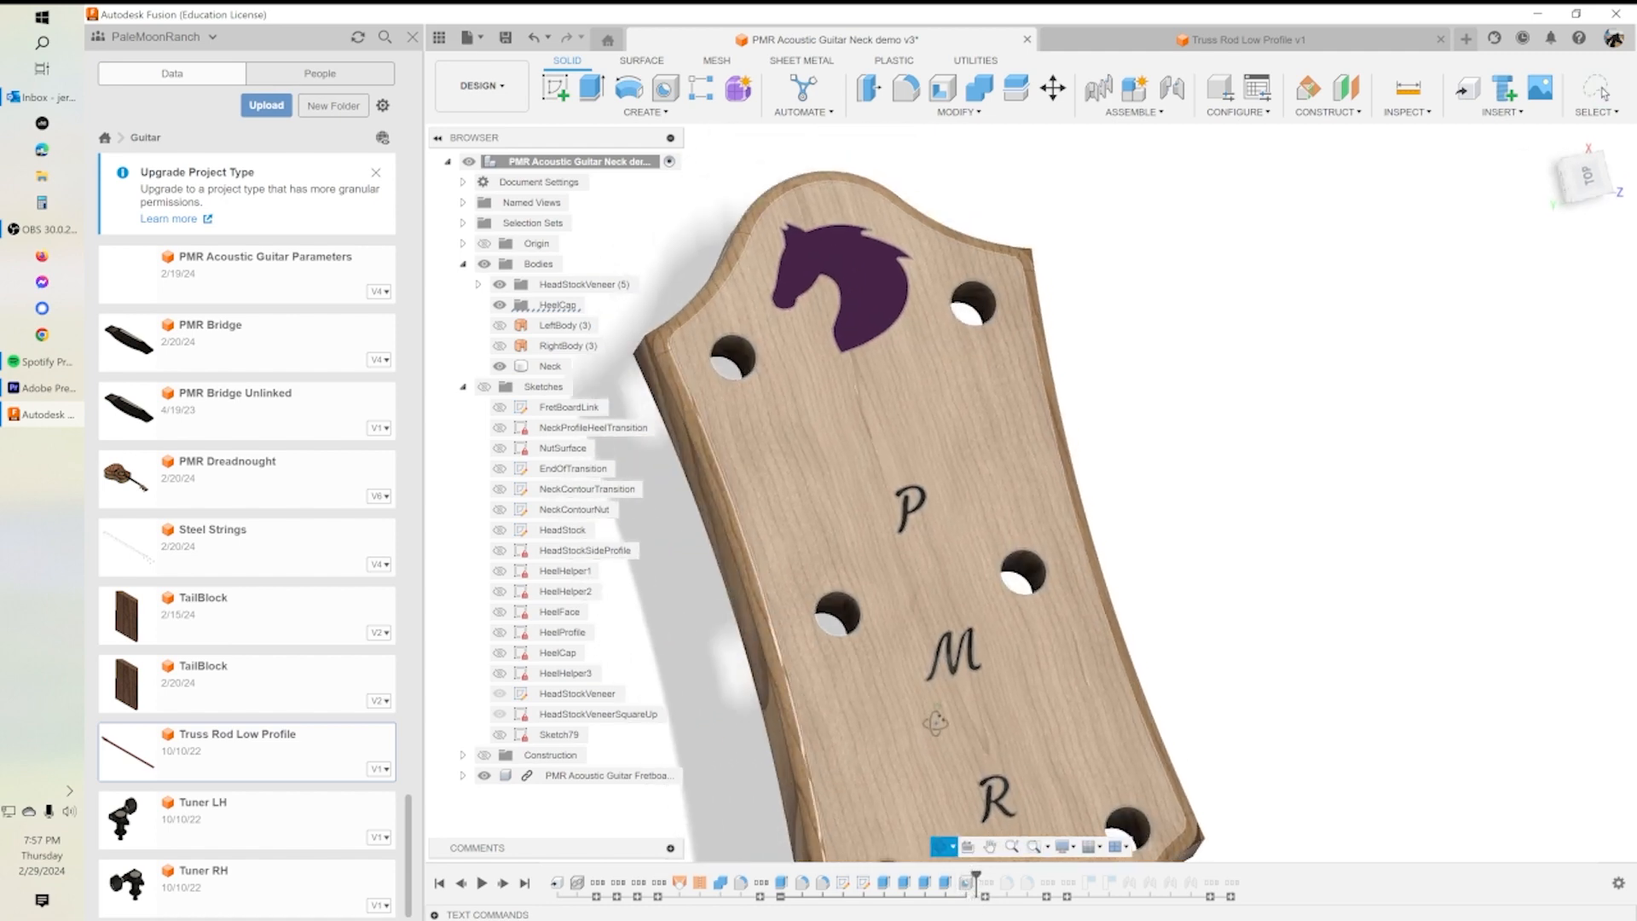
{"action": "double_click", "coordinate": [966, 883]}
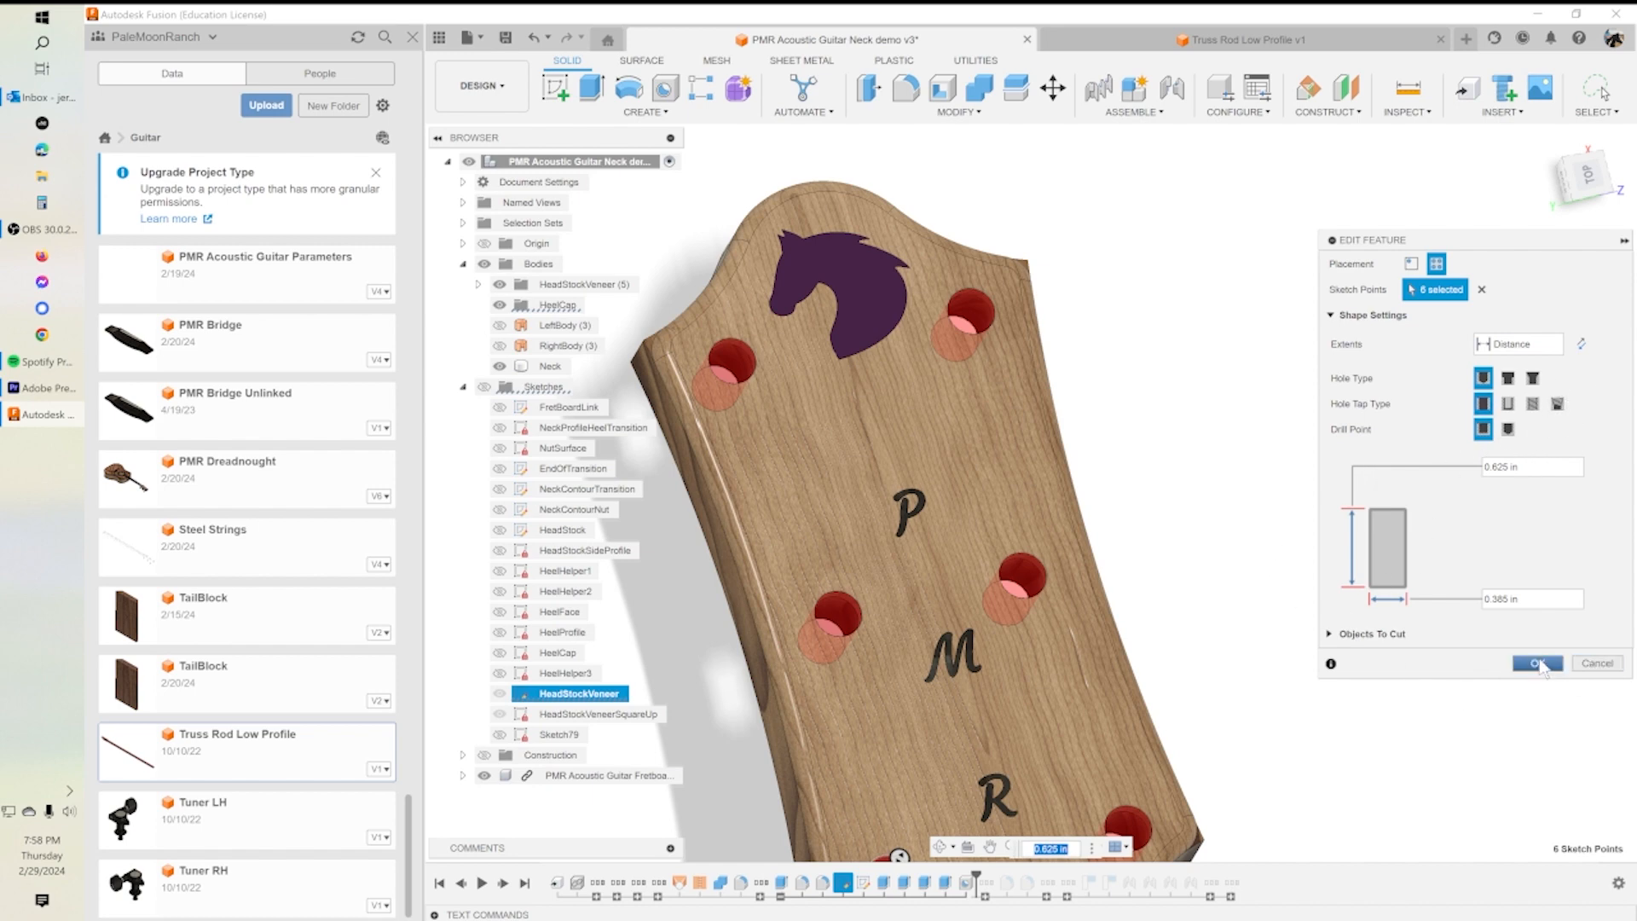
{"action": "left_click", "coordinate": [1595, 664]}
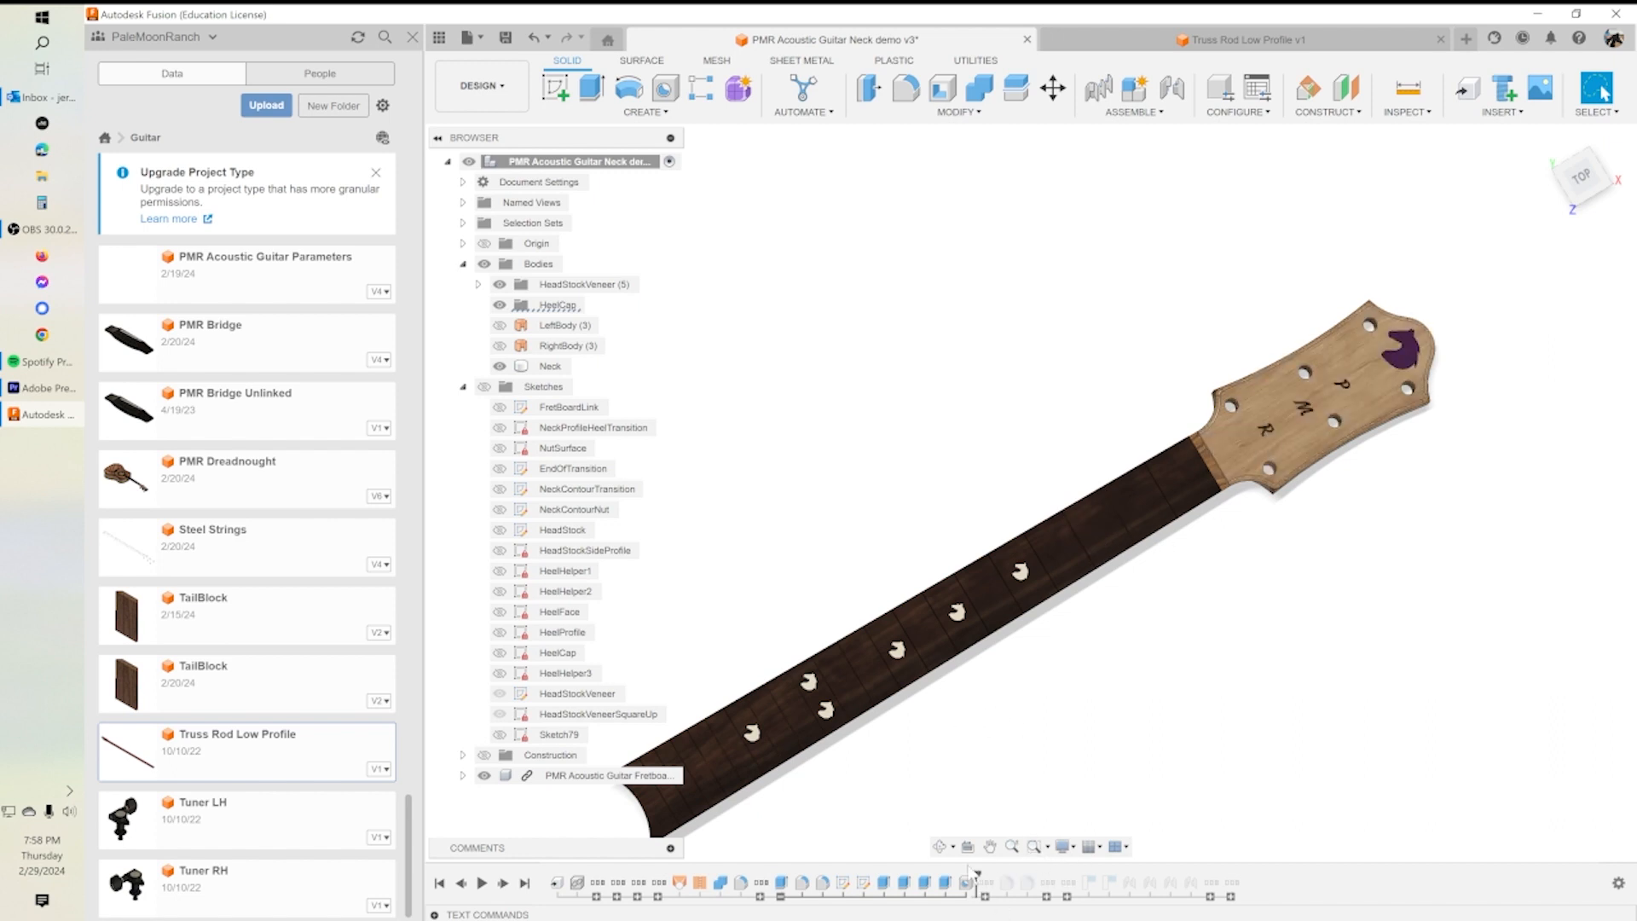
Step: Expand the feature group following the tuner holes in the design history and view the neck's heel from the front
{"action": "left_click", "coordinate": [986, 896]}
{"action": "left_click_drag", "start_coordinate": [974, 873], "coordinate": [975, 870]}
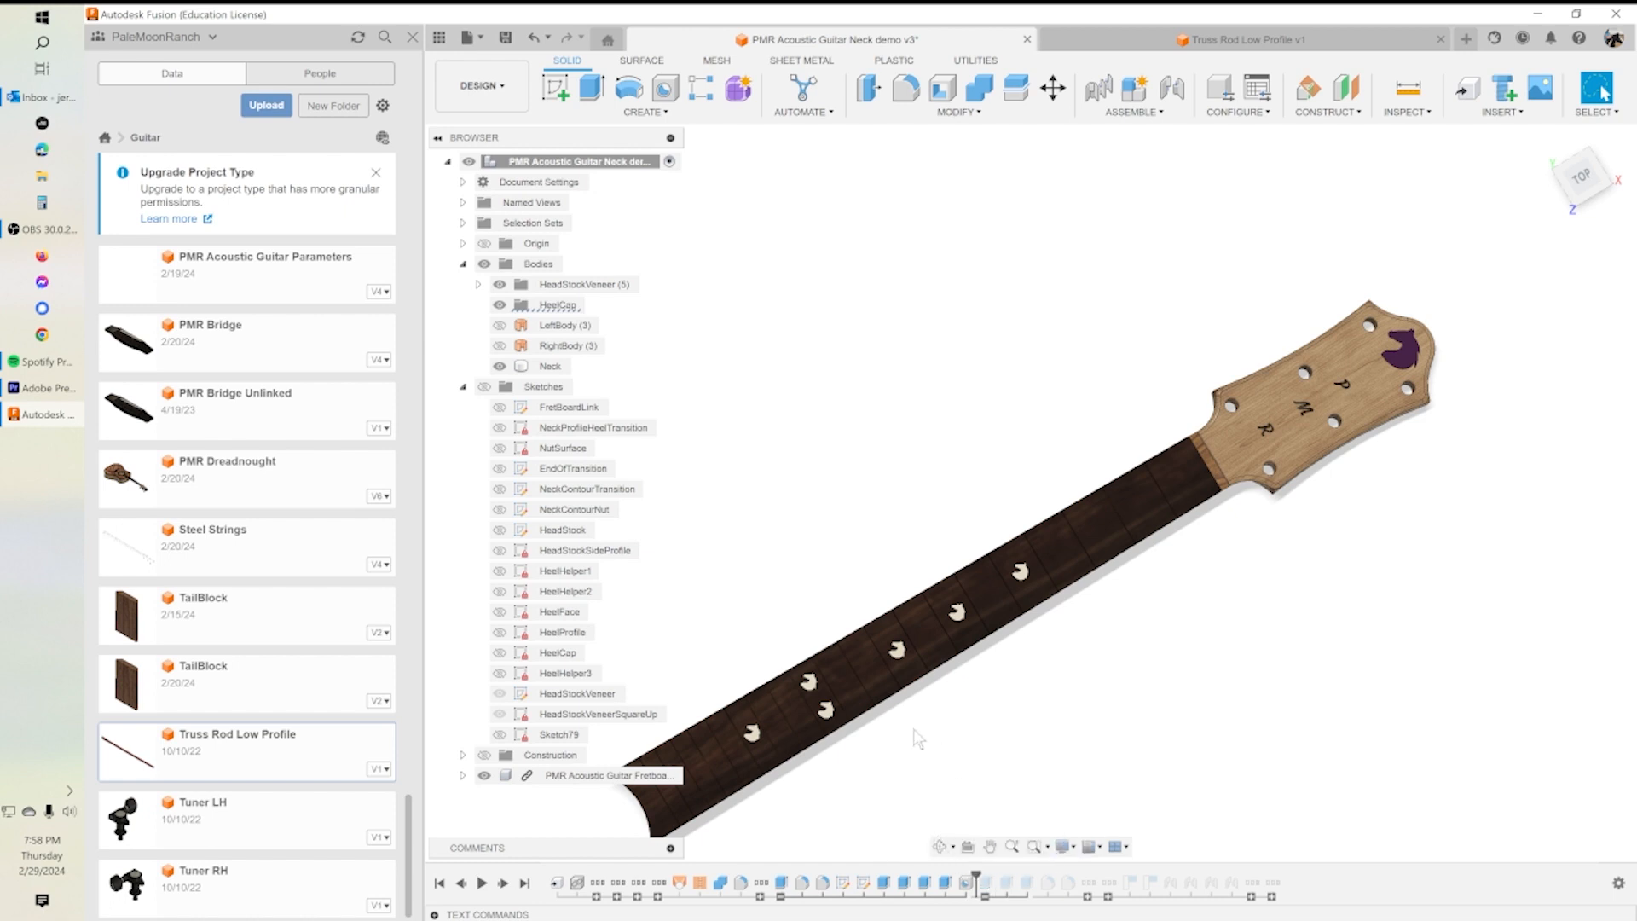
{"action": "middle_click_drag", "start_coordinate": [934, 711], "coordinate": [883, 507], "text": "shift"}
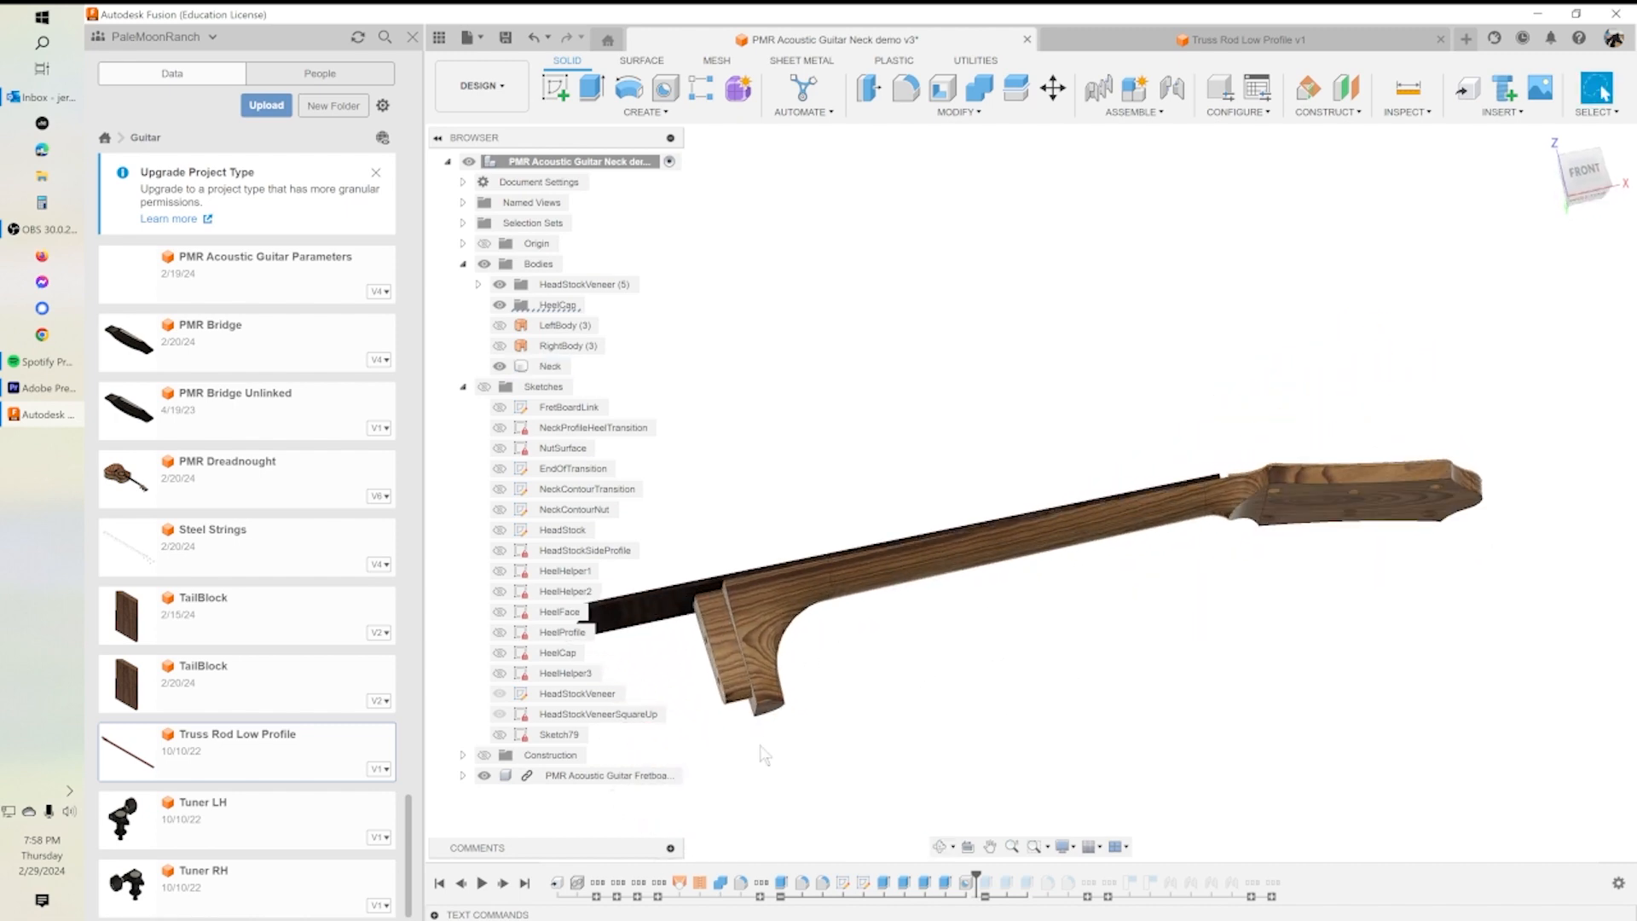
{"action": "scroll", "coordinate": [1087, 801], "scroll_direction": "up", "scroll_amount": 2}
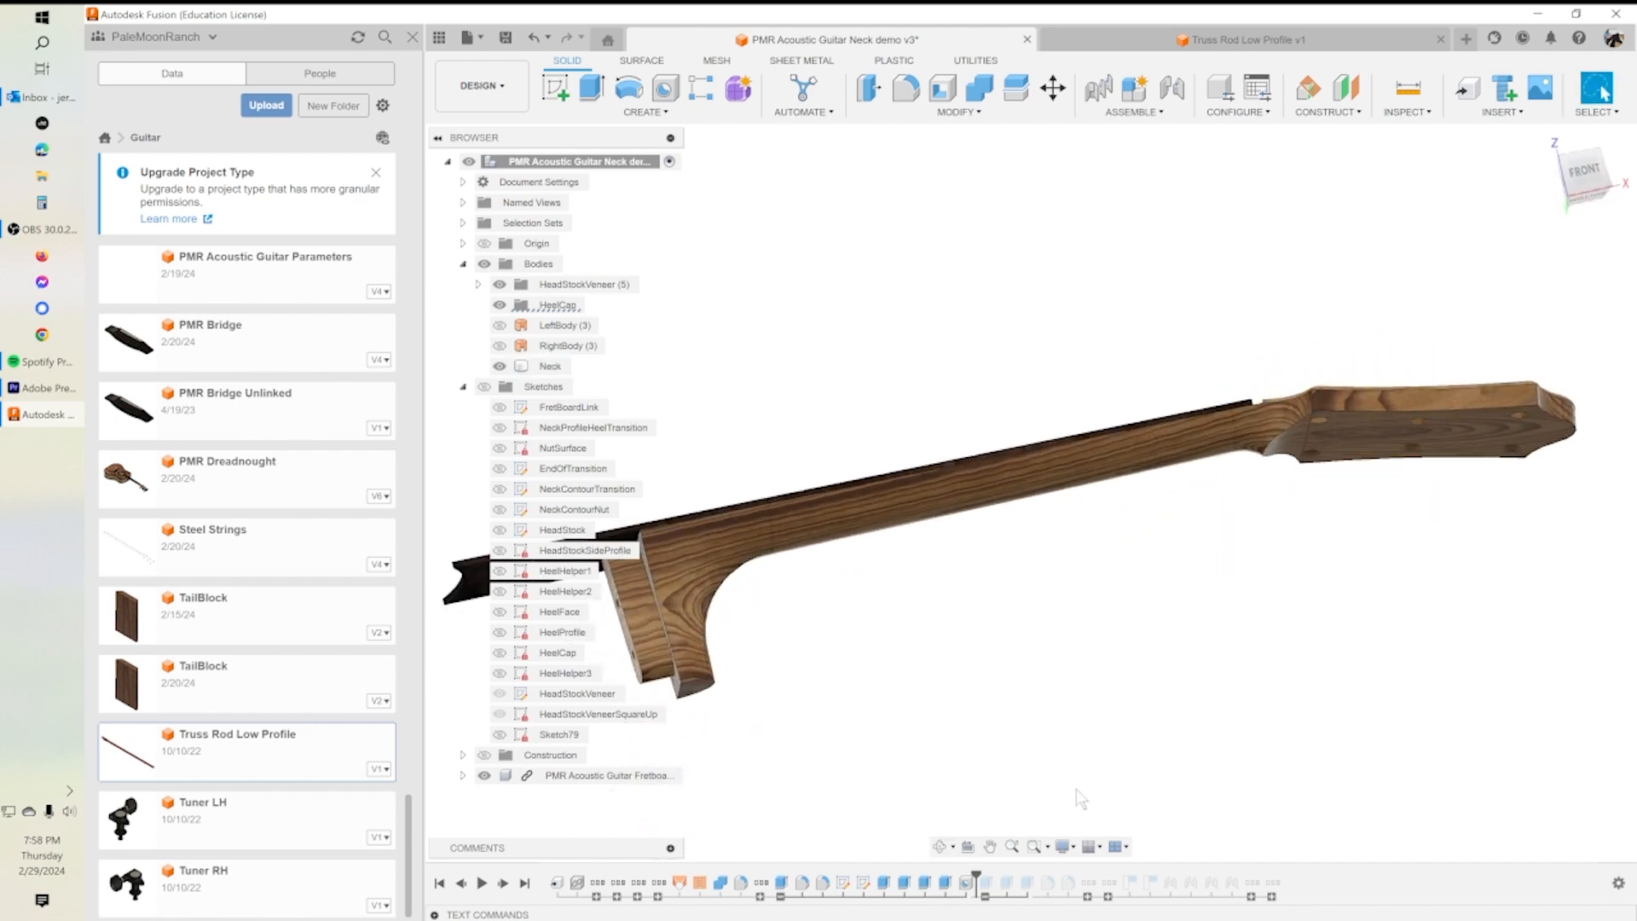
{"action": "middle_click_drag", "start_coordinate": [831, 671], "coordinate": [1225, 633]}
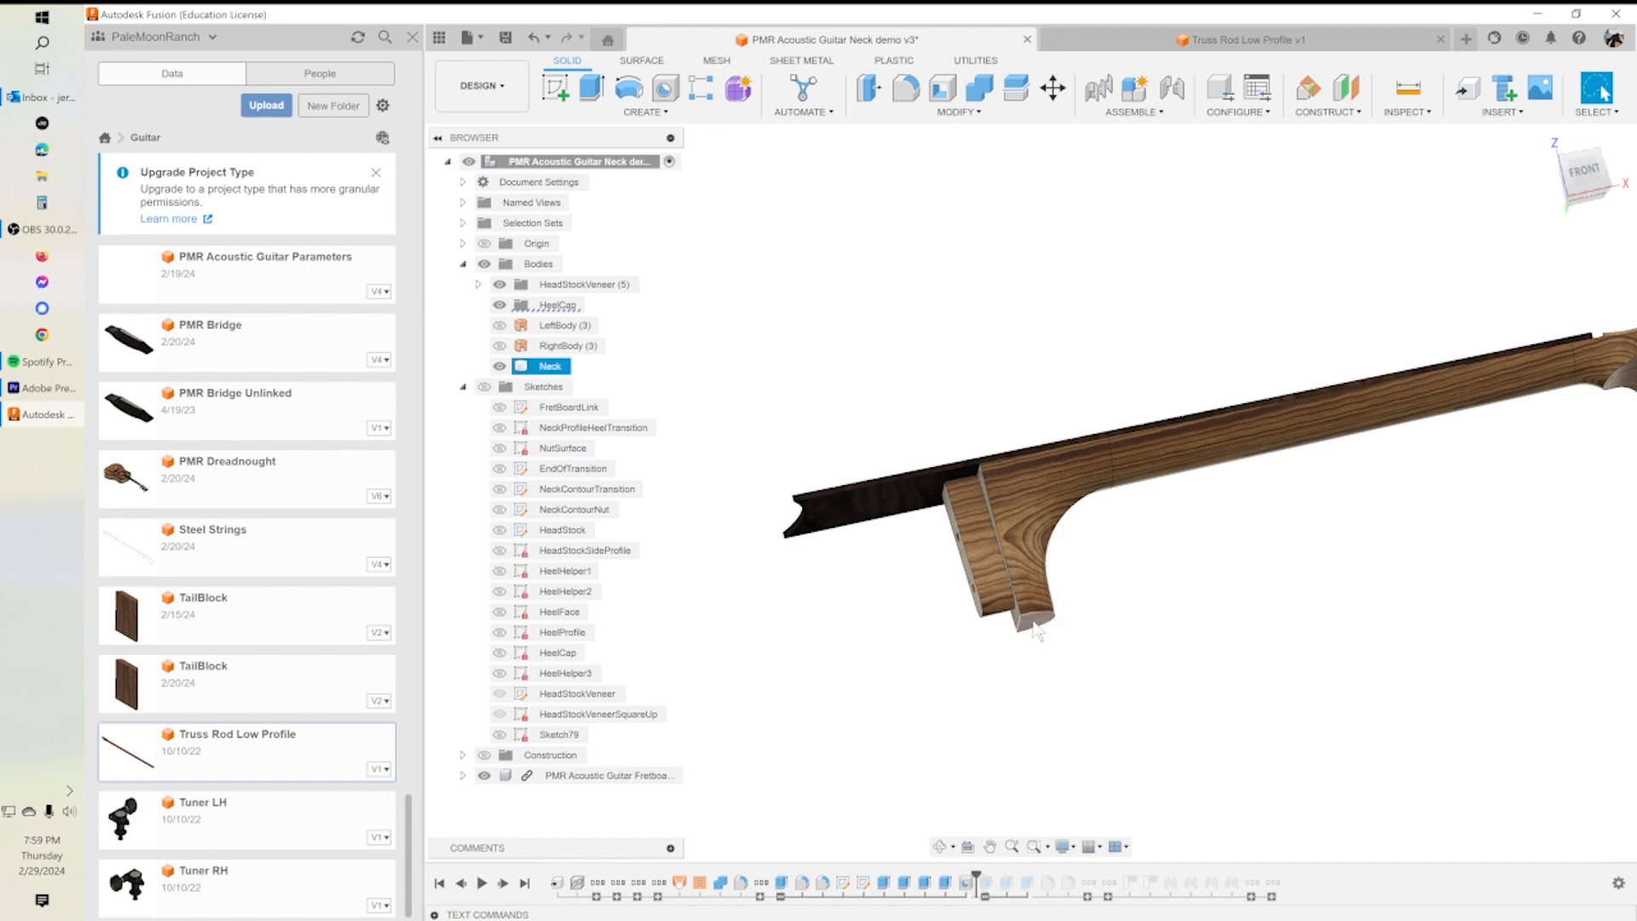
Step: Roll the design history forward past the first heel cap extrusion and review its settings without changing them
{"action": "left_click_drag", "start_coordinate": [977, 871], "coordinate": [998, 873]}
{"action": "scroll", "coordinate": [1066, 631], "scroll_direction": "up", "scroll_amount": 6}
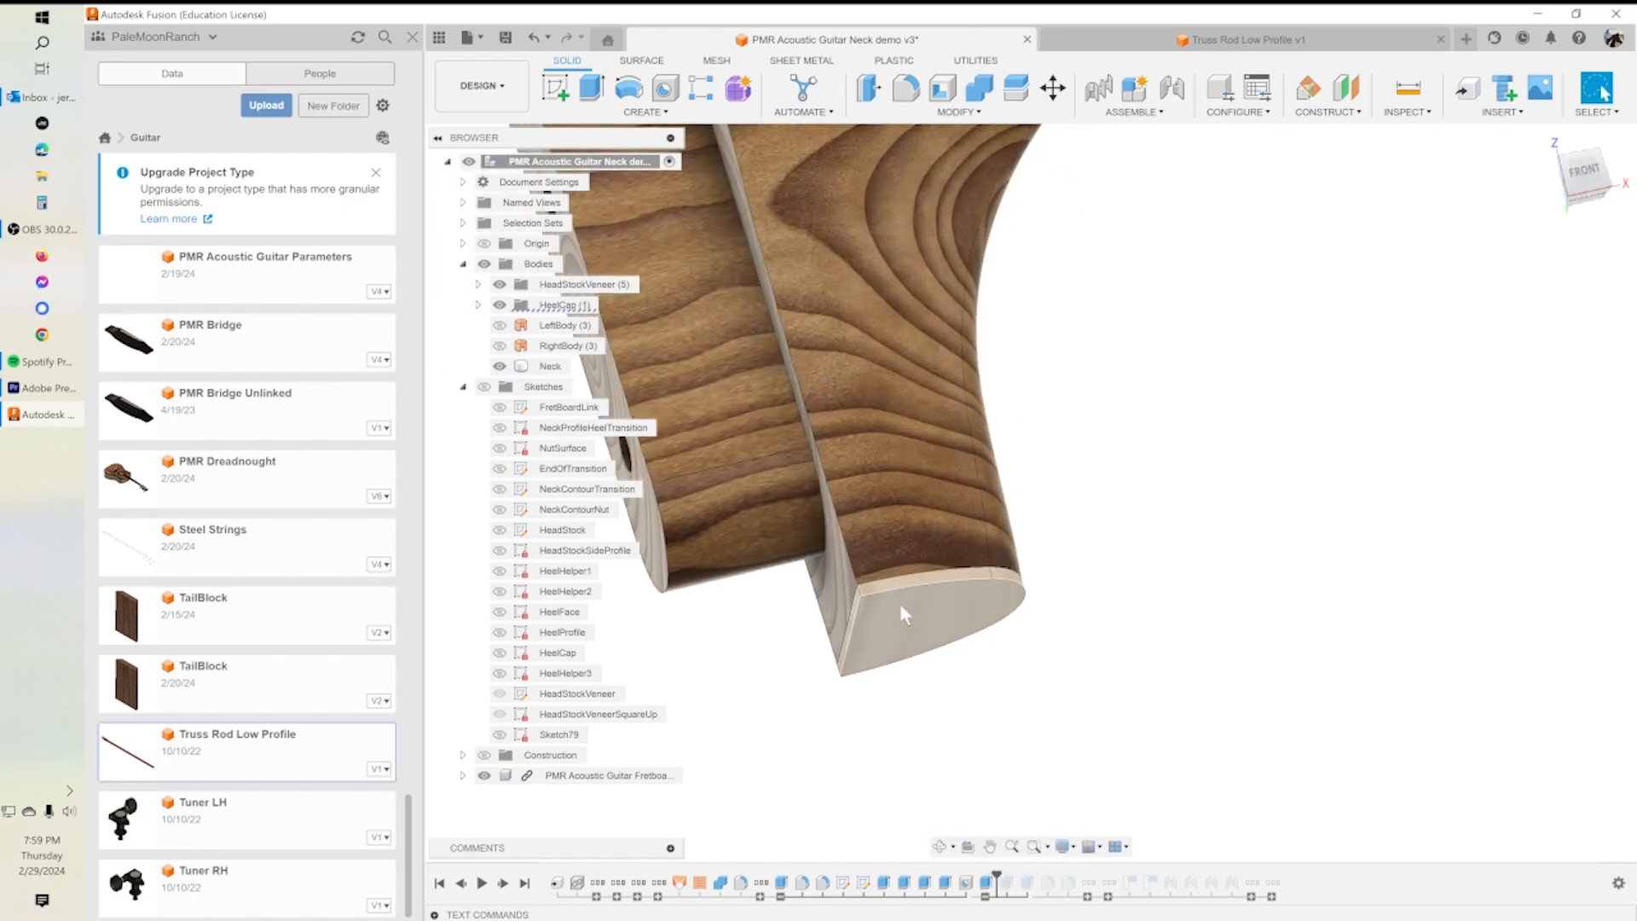
{"action": "double_click", "coordinate": [986, 881]}
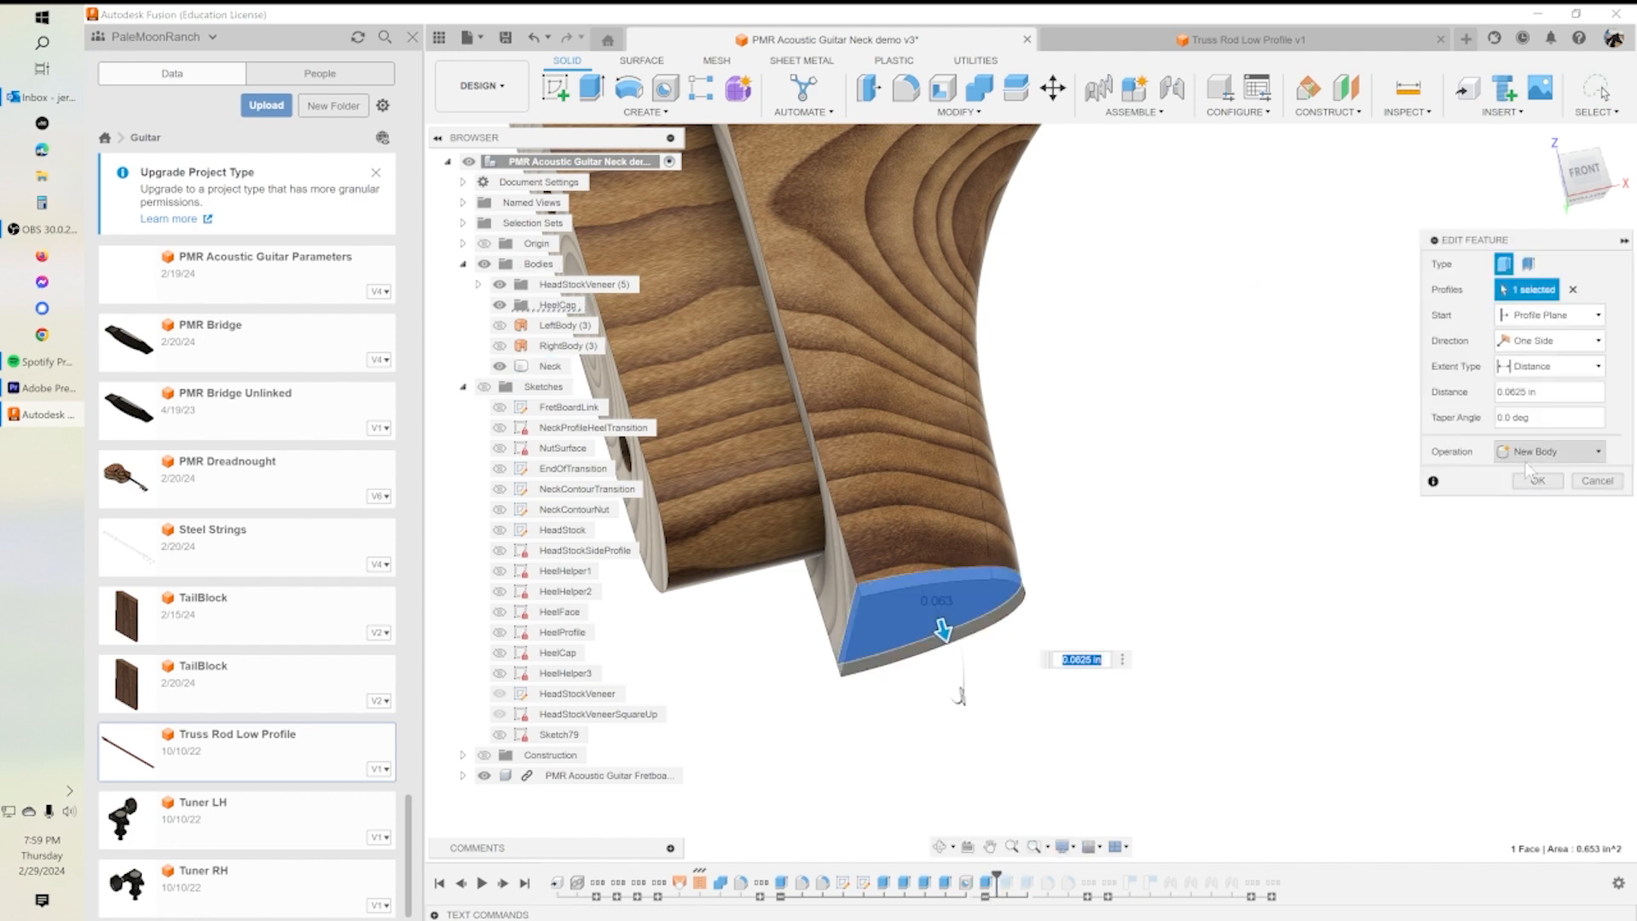
{"action": "left_click", "coordinate": [1594, 483]}
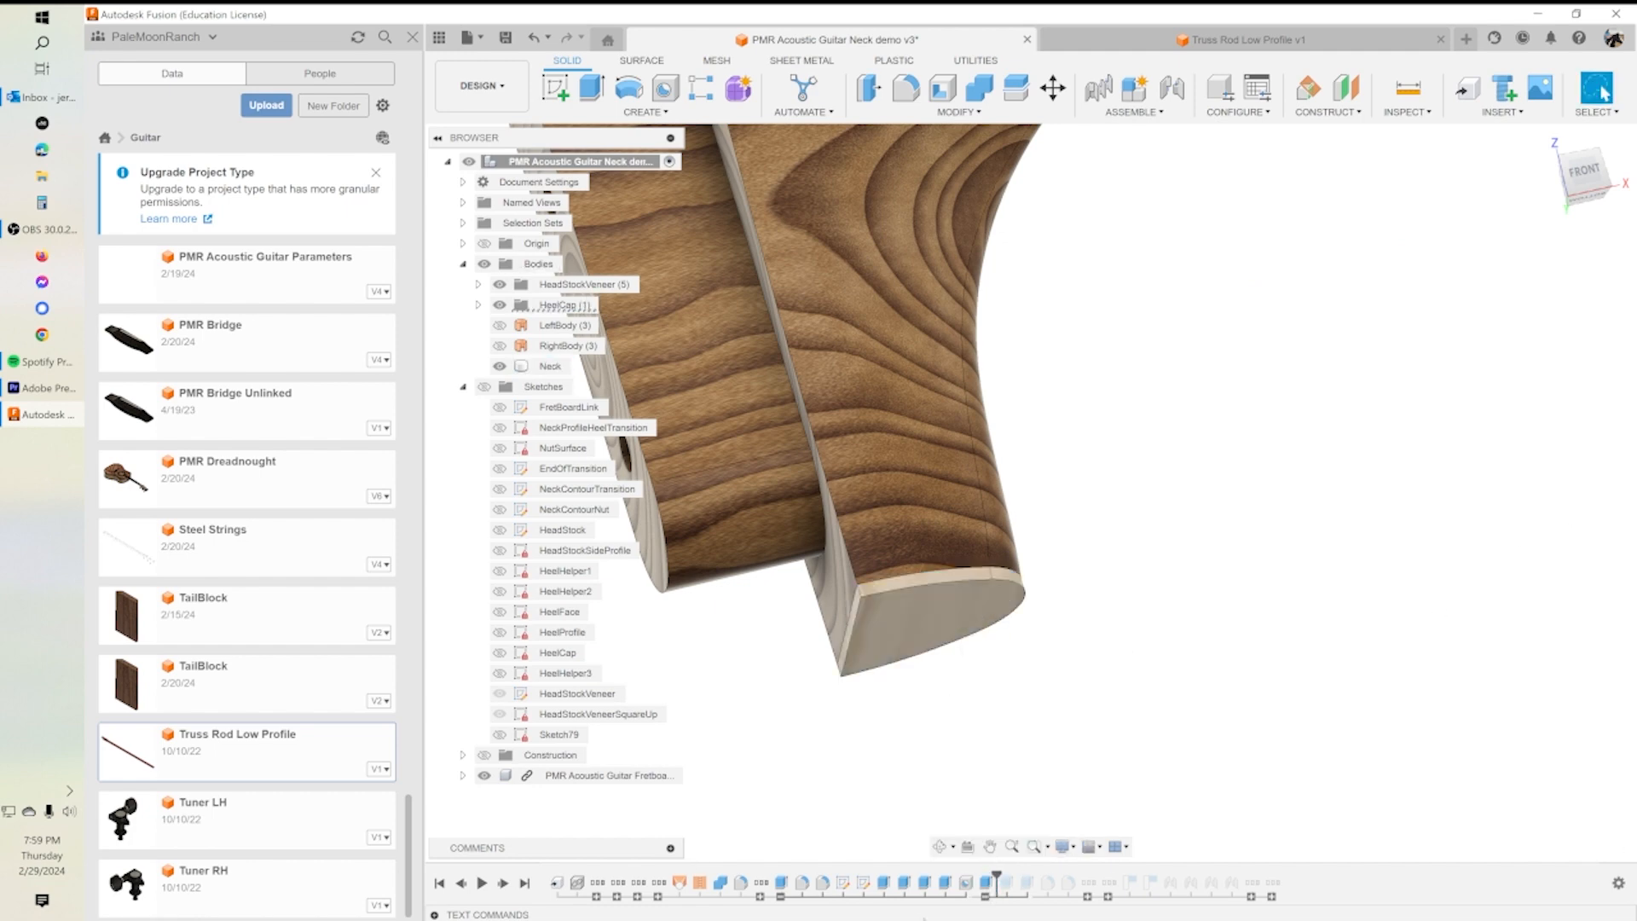
Step: Roll the design history forward past the two remaining heel cap extrusions and inspect the layered cap on the heel
{"action": "left_click_drag", "start_coordinate": [996, 878], "coordinate": [1017, 878]}
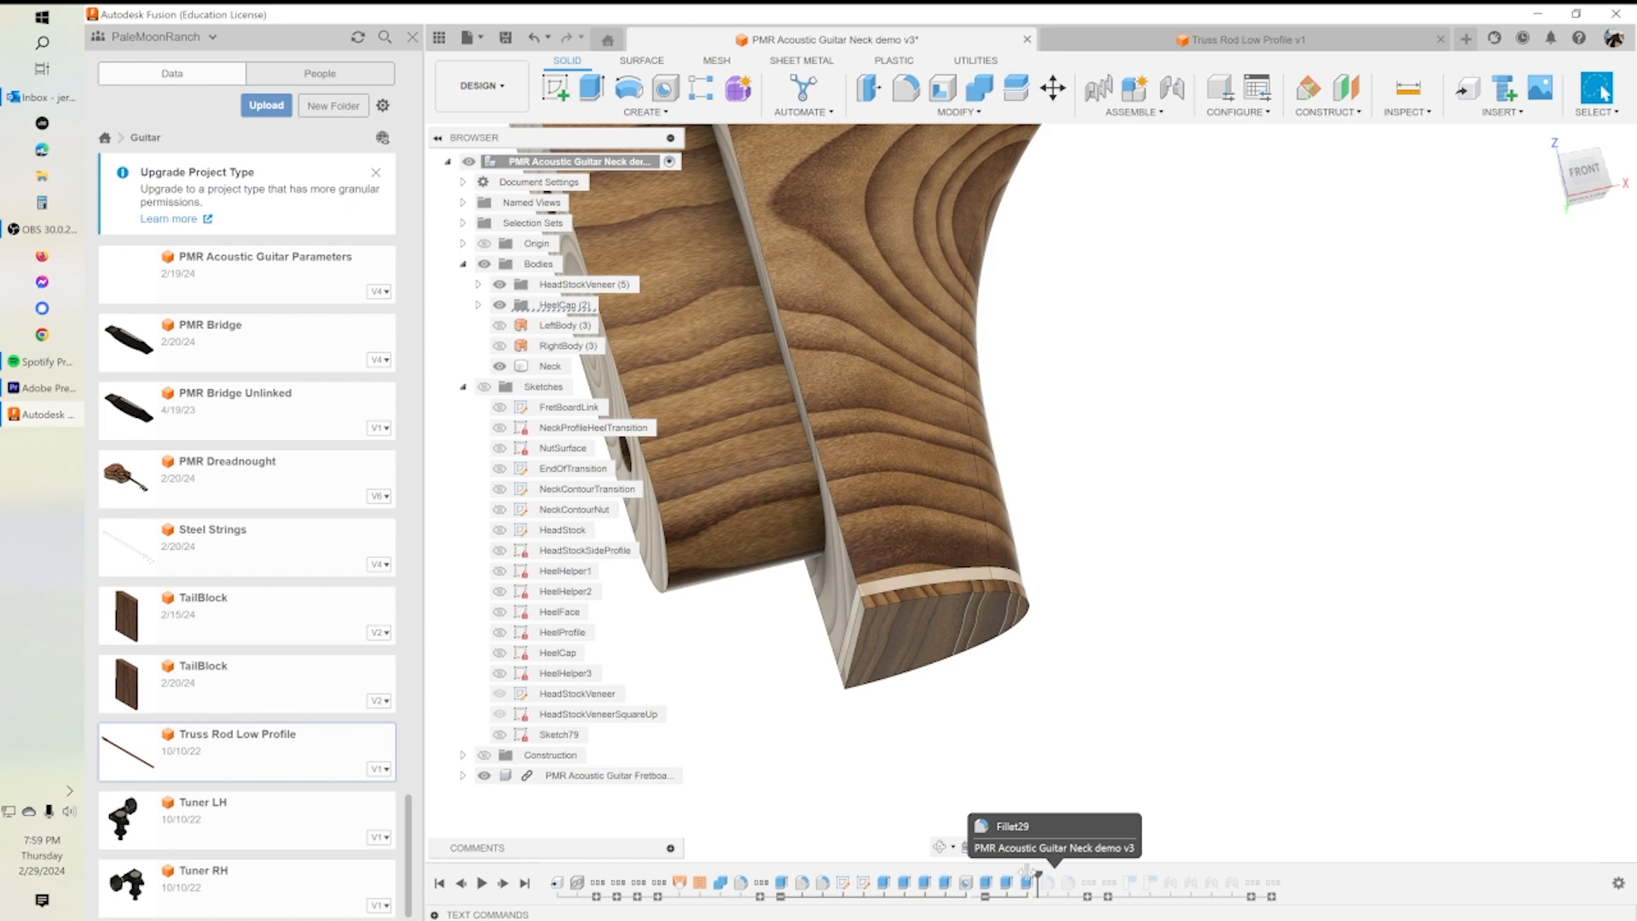
{"action": "left_click_drag", "start_coordinate": [1017, 878], "coordinate": [1037, 878]}
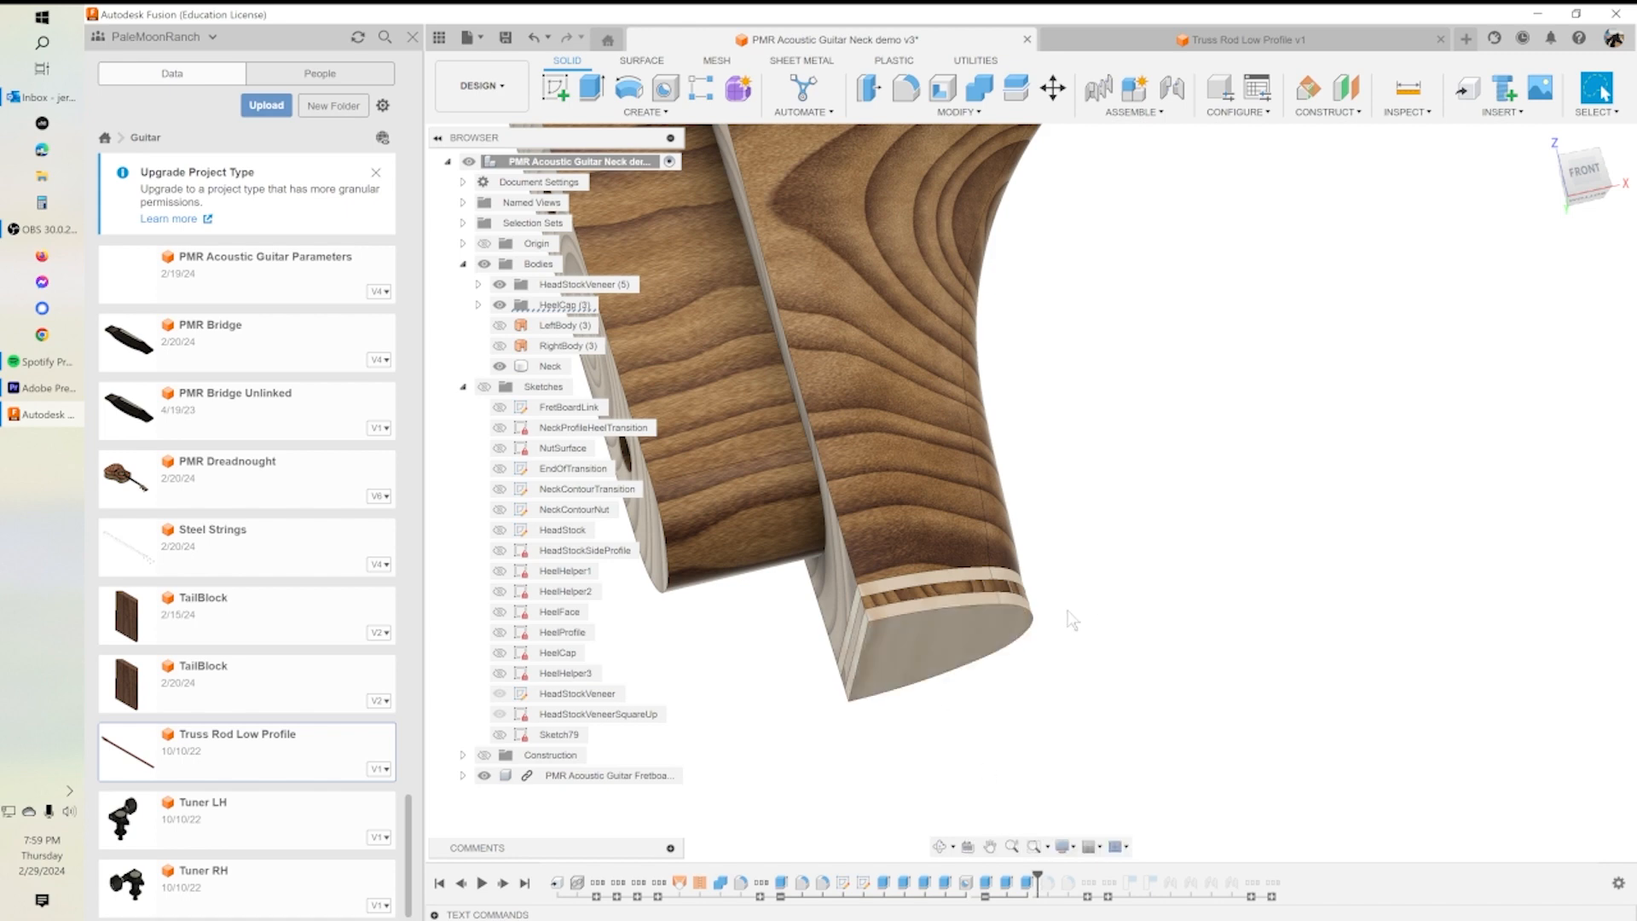
{"action": "mouse_move", "coordinate": [1047, 631]}
{"action": "middle_mouse_down", "text": "shift"}
{"action": "mouse_move", "coordinate": [1012, 635]}
{"action": "mouse_move", "coordinate": [1057, 668]}
{"action": "mouse_move", "coordinate": [1034, 611]}
{"action": "middle_mouse_up", "text": "shift"}
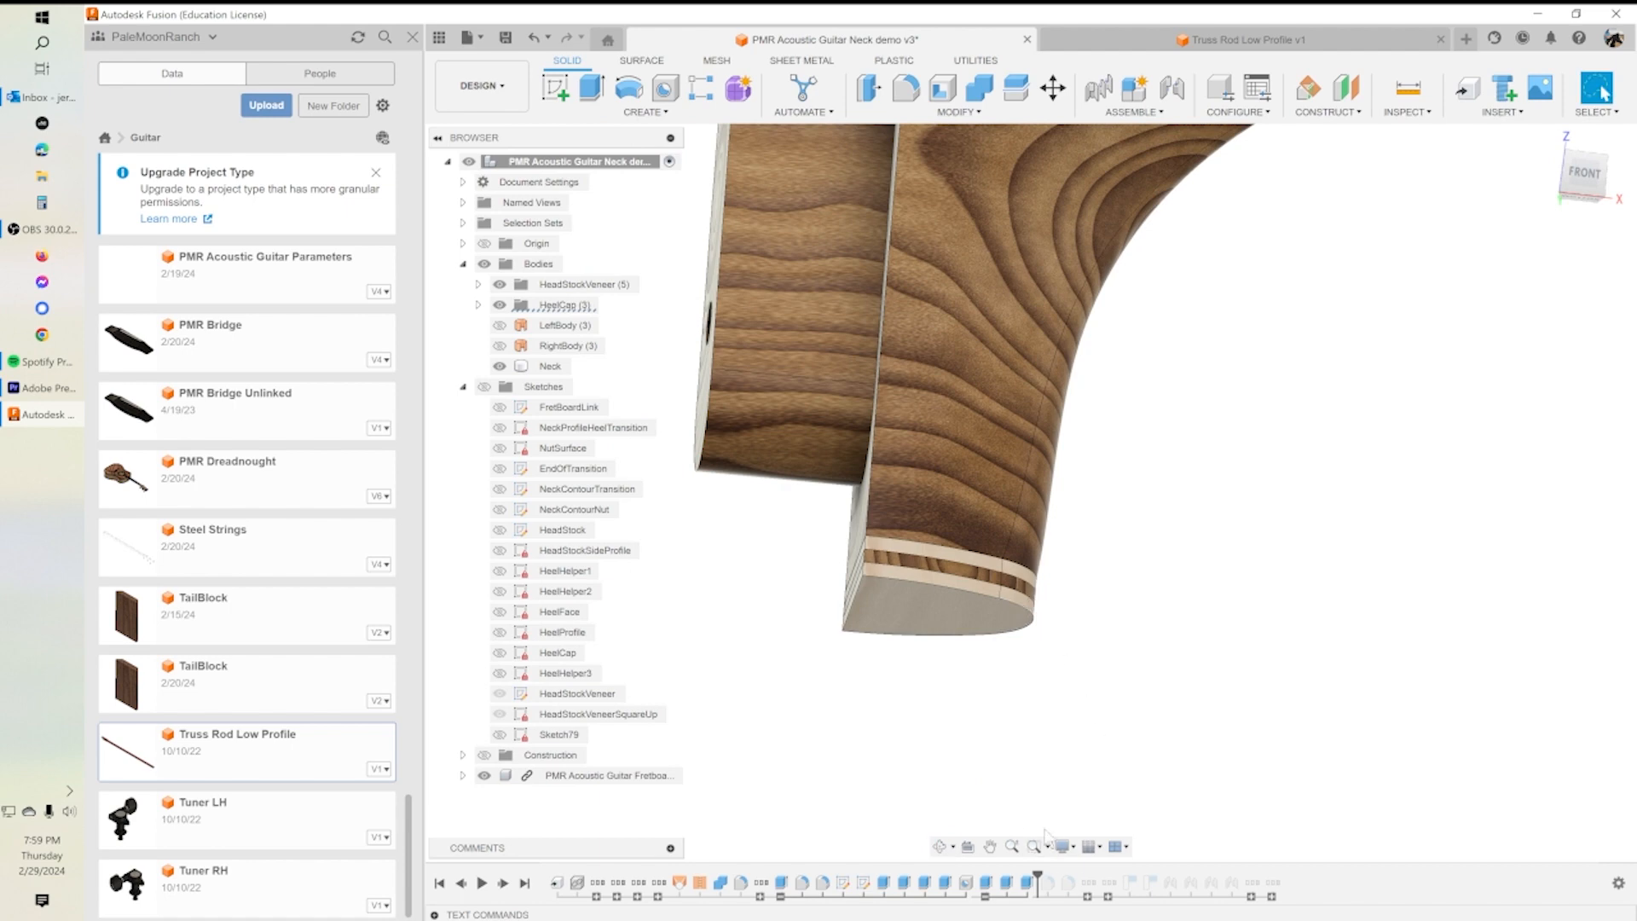
{"action": "scroll", "coordinate": [1150, 689], "scroll_direction": "down", "scroll_amount": 10}
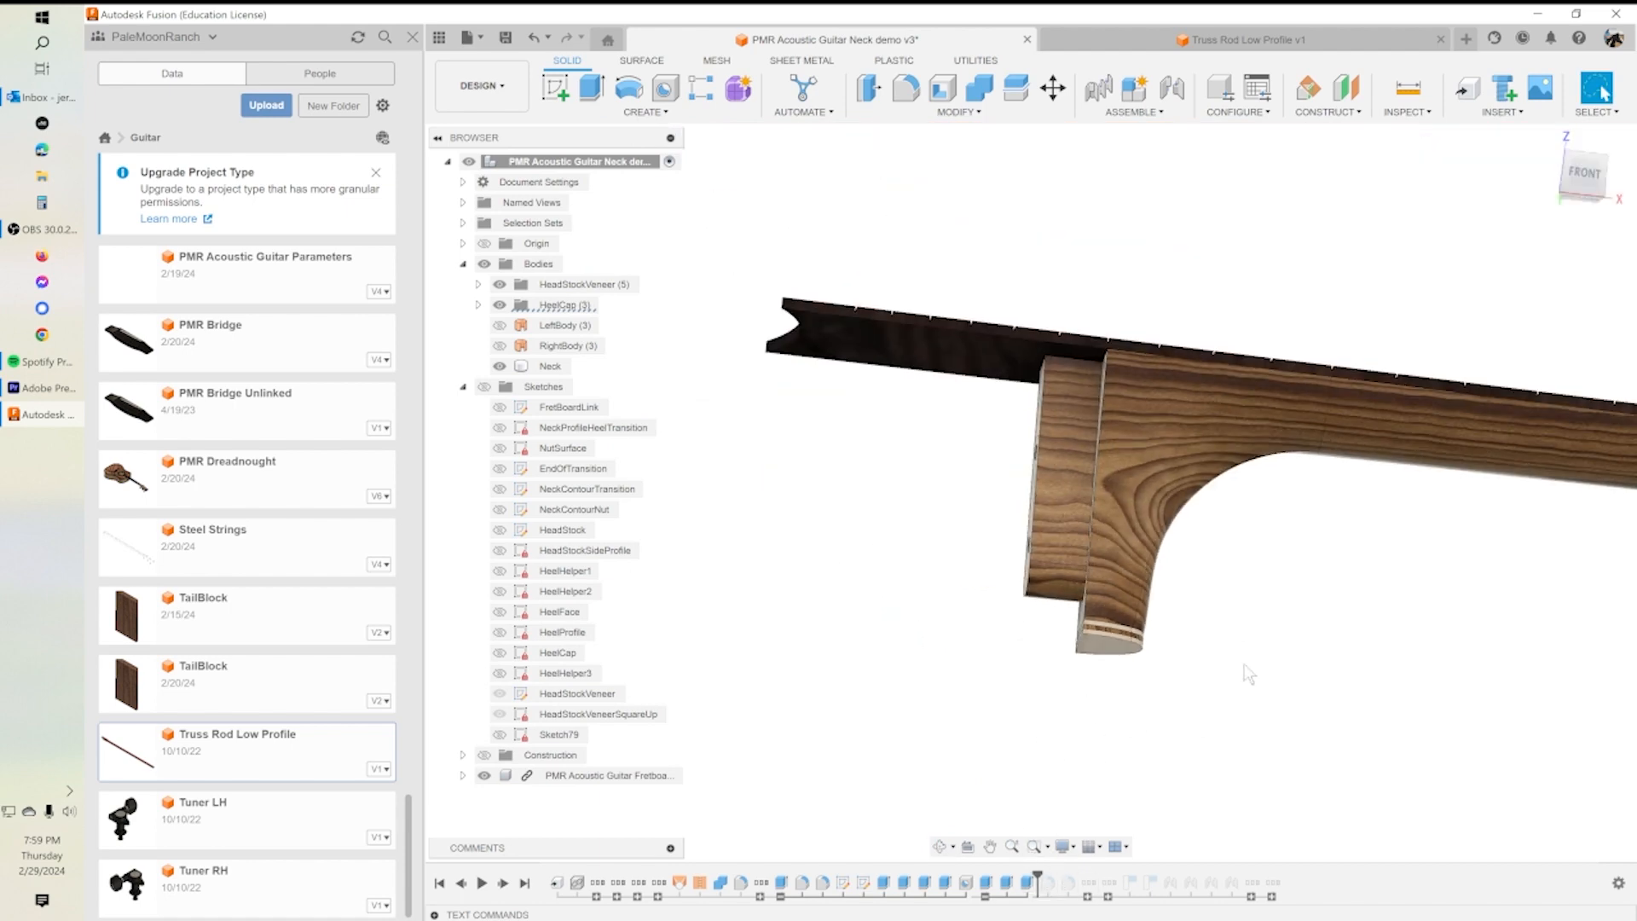
Step: Roll the design history forward past Fillet29 and inspect the sides and back of the headstock
{"action": "left_click", "coordinate": [1391, 546]}
{"action": "middle_click_drag", "start_coordinate": [1391, 546], "coordinate": [1261, 658], "text": "shift"}
{"action": "scroll", "coordinate": [1294, 442], "scroll_direction": "up", "scroll_amount": 6}
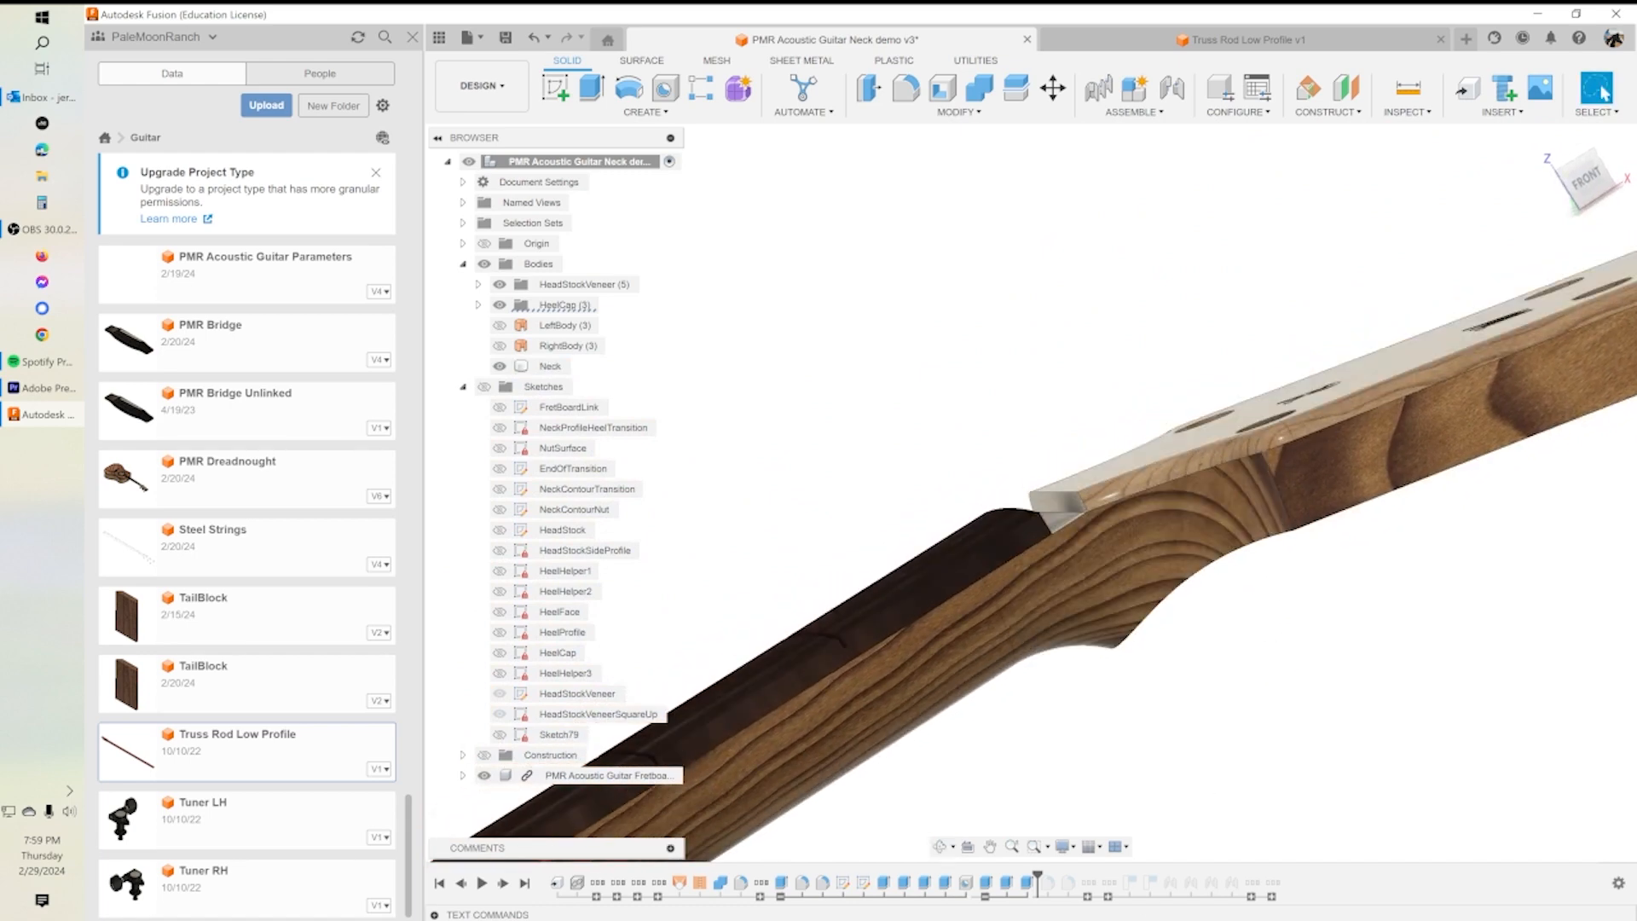
{"action": "left_click_drag", "start_coordinate": [1036, 871], "coordinate": [1057, 873]}
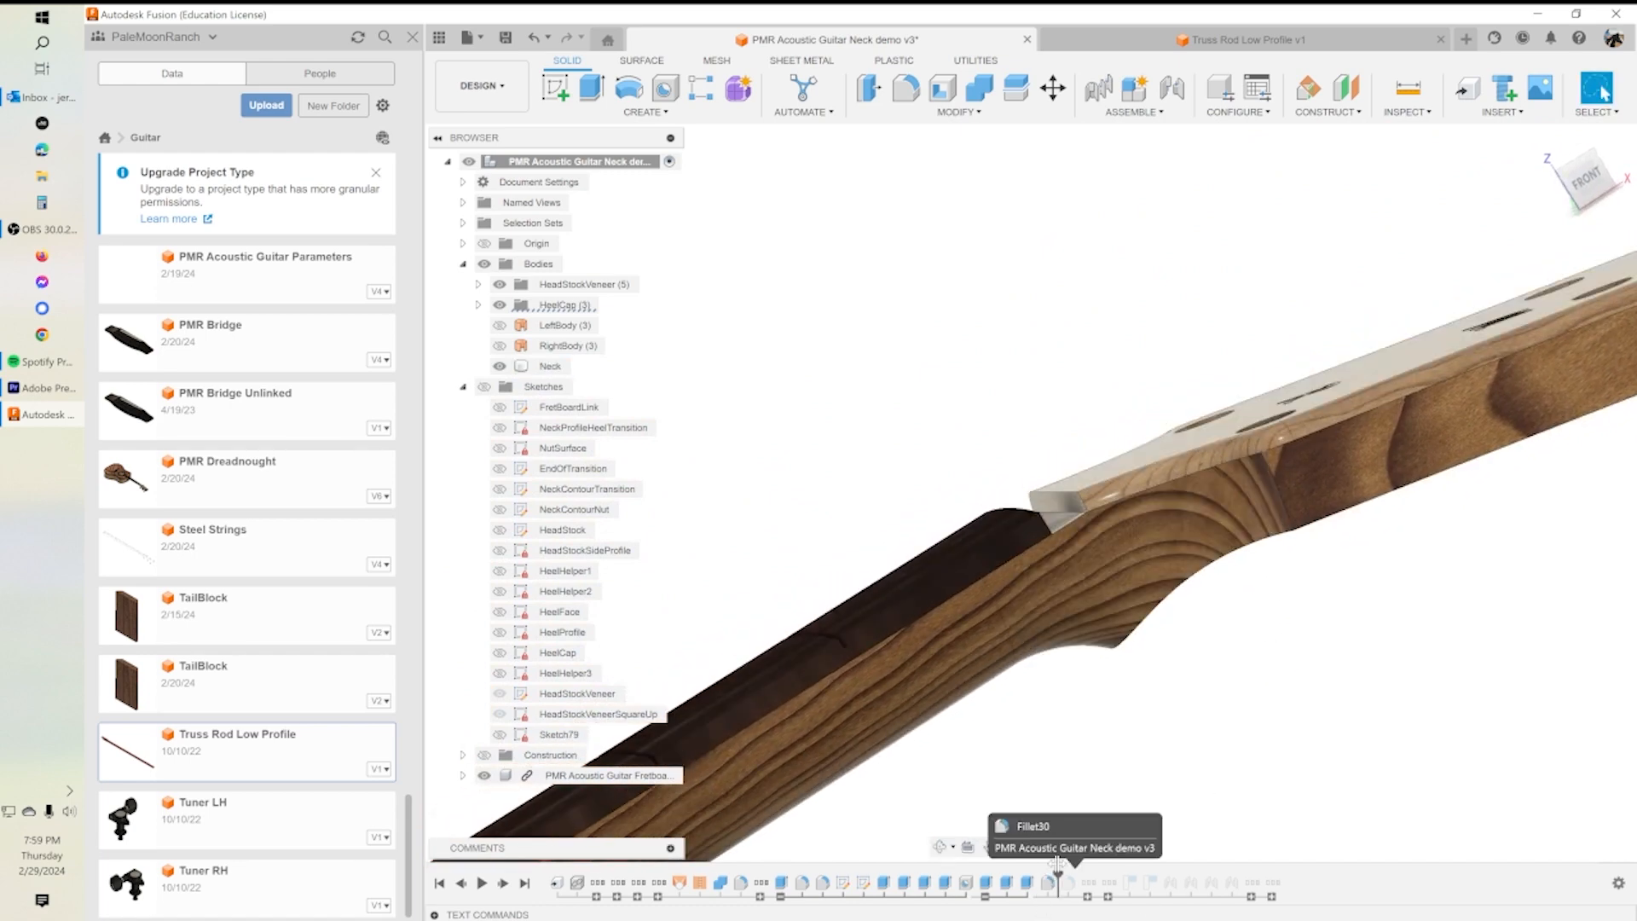
{"action": "middle_click_drag", "start_coordinate": [1435, 529], "coordinate": [1427, 807], "text": "shift"}
{"action": "middle_click_drag", "start_coordinate": [1288, 362], "coordinate": [1367, 652]}
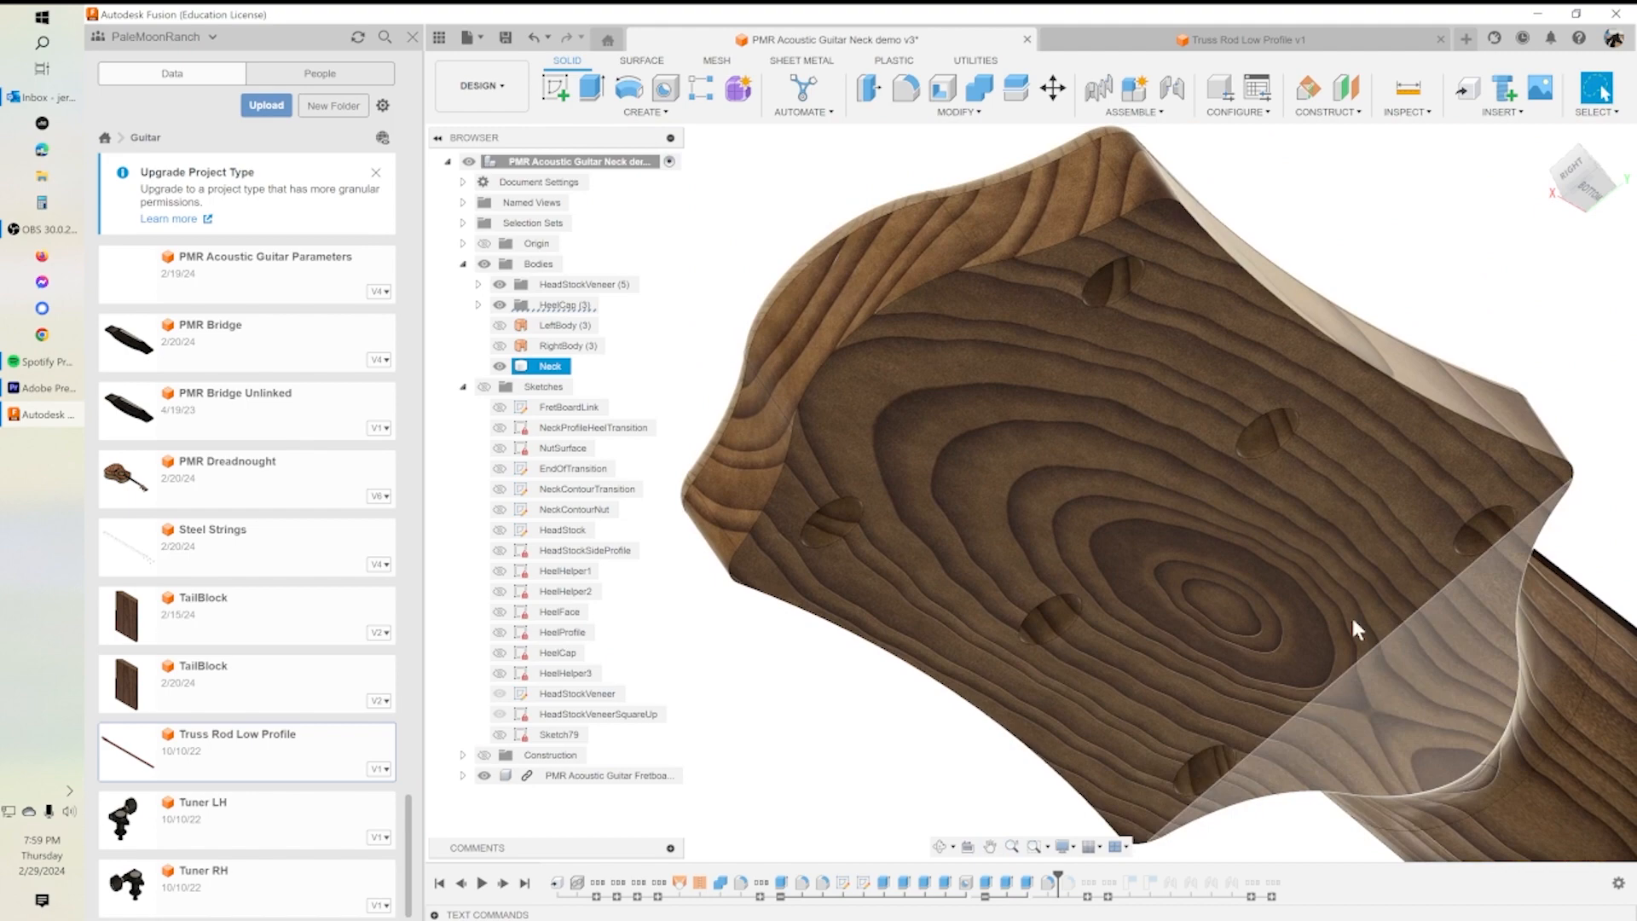
{"action": "scroll", "coordinate": [1364, 639], "scroll_direction": "down", "scroll_amount": 3}
{"action": "middle_click_drag", "start_coordinate": [1283, 515], "coordinate": [1215, 533], "text": "shift"}
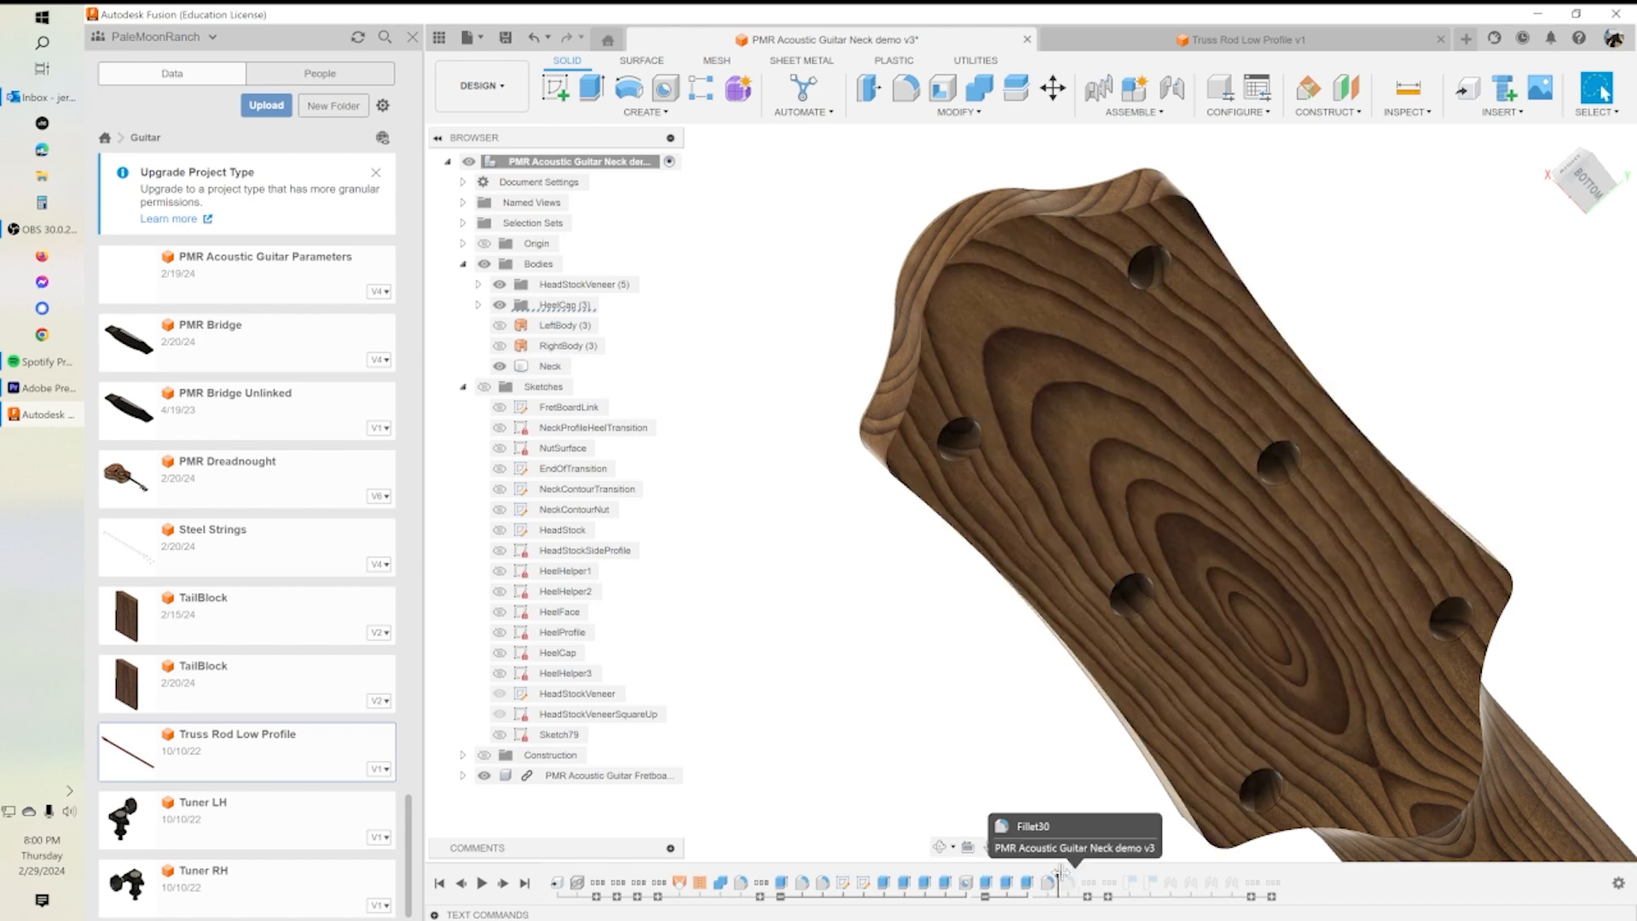
Step: Roll the design history forward past Fillet30, check the headstock's back edges and view the whole neck from above
{"action": "left_click_drag", "start_coordinate": [1060, 873], "coordinate": [1078, 874]}
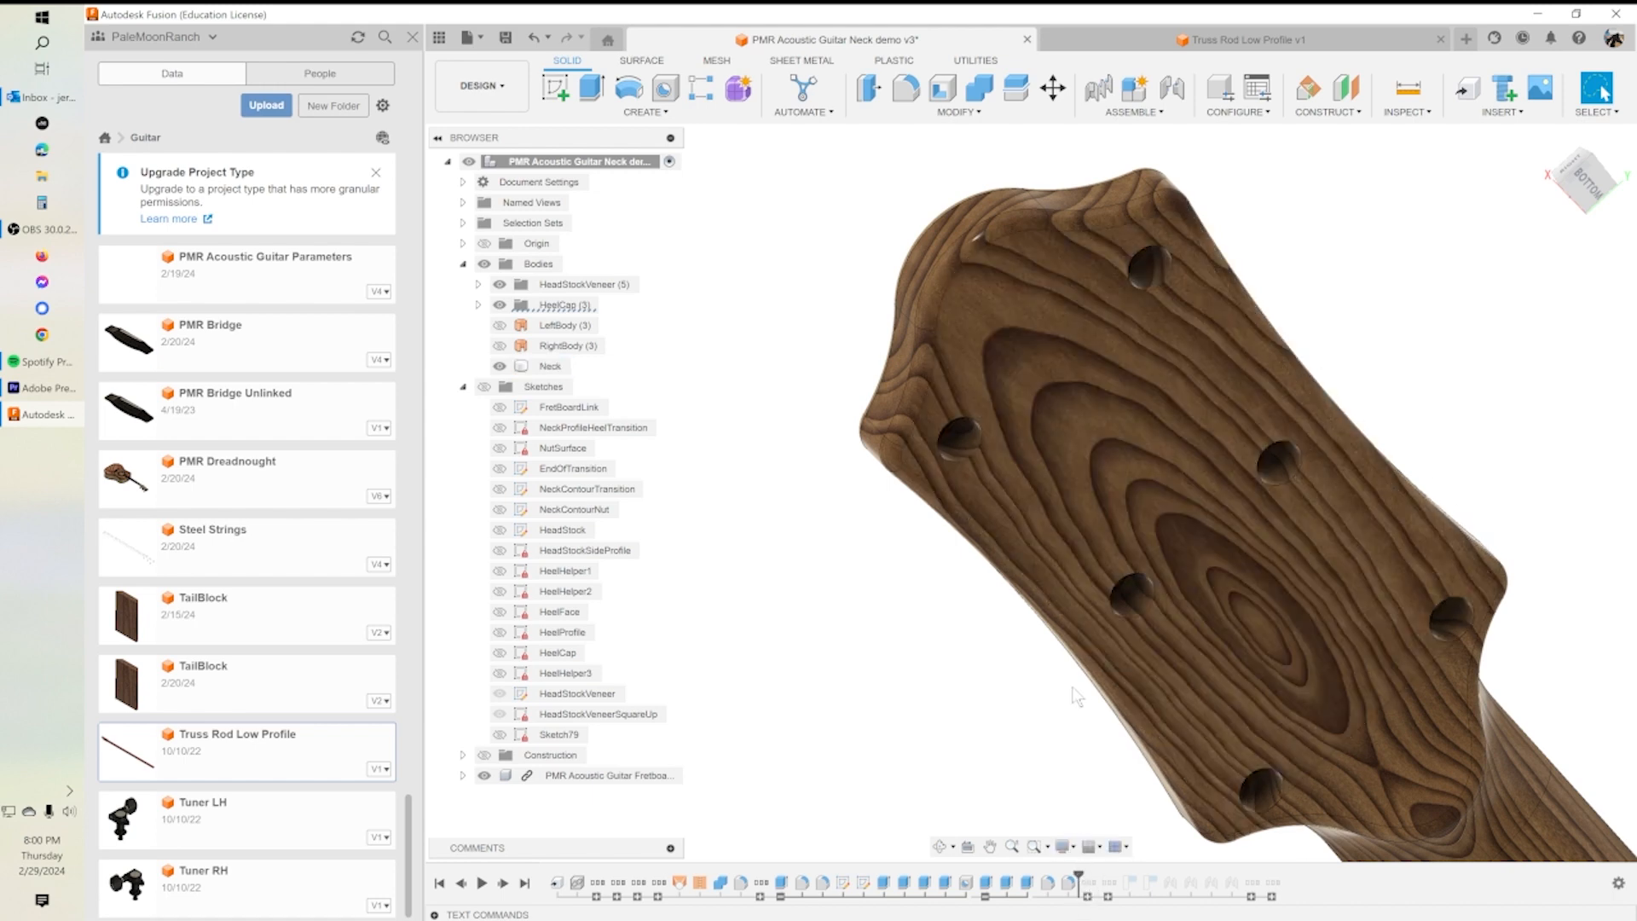
{"action": "scroll", "coordinate": [1076, 696], "scroll_direction": "down", "scroll_amount": 5}
{"action": "middle_click_drag", "start_coordinate": [1203, 722], "coordinate": [1407, 759], "text": "shift"}
{"action": "middle_click_drag", "start_coordinate": [1131, 687], "coordinate": [1348, 421]}
{"action": "scroll", "coordinate": [1203, 584], "scroll_direction": "down", "scroll_amount": 4}
{"action": "middle_click_drag", "start_coordinate": [1161, 618], "coordinate": [1241, 469]}
{"action": "scroll", "coordinate": [1236, 482], "scroll_direction": "down", "scroll_amount": 1}
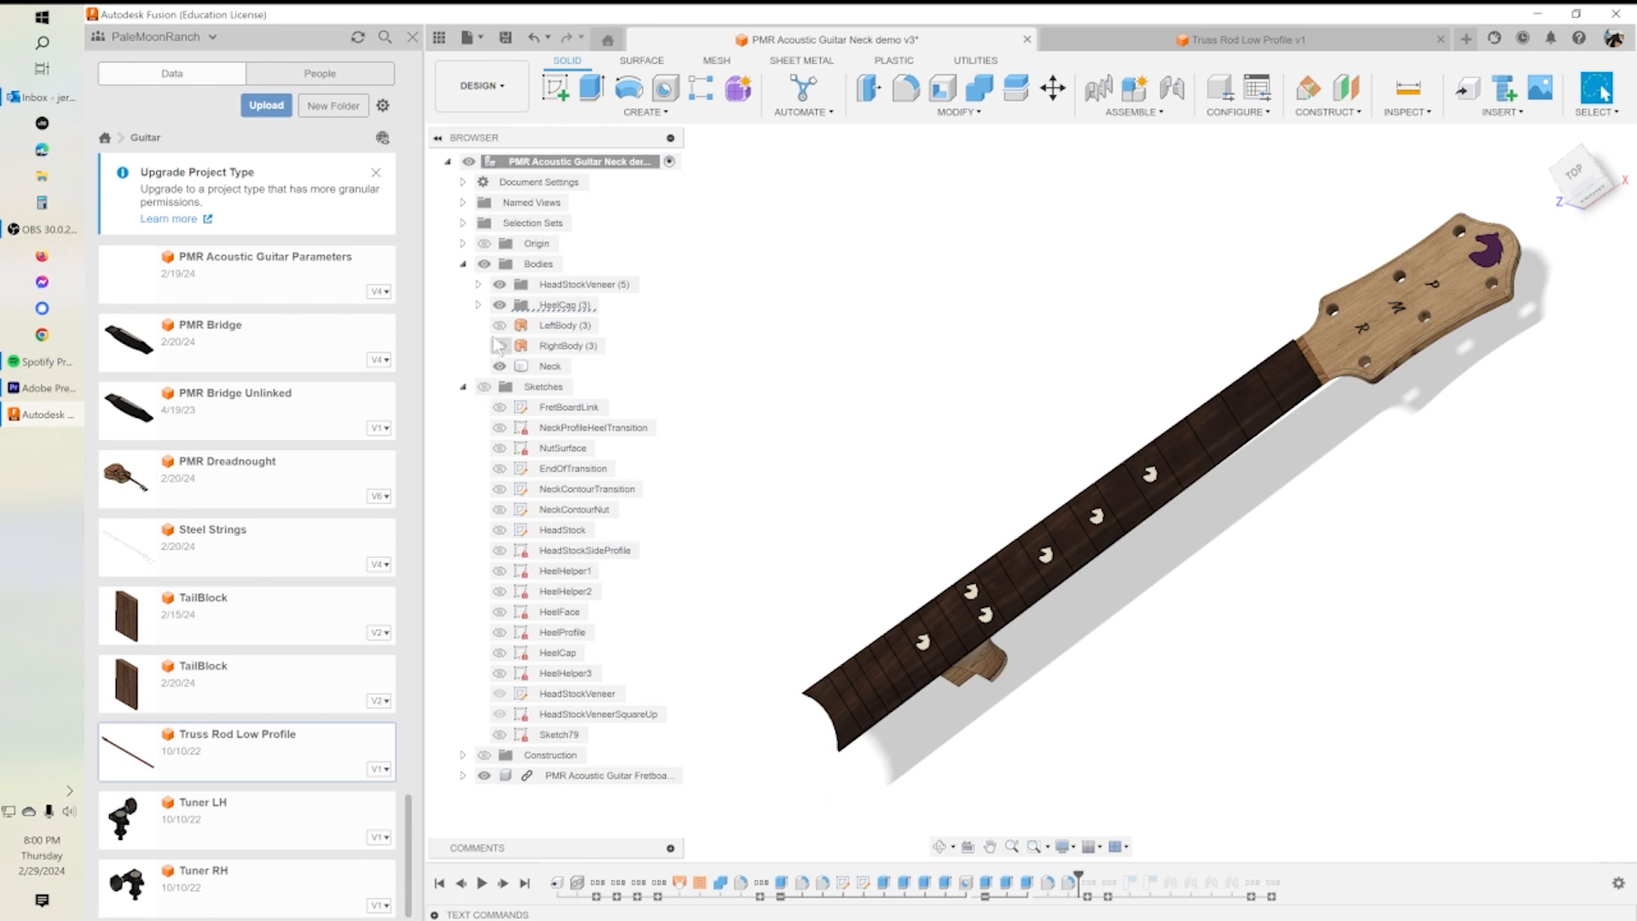
Step: Hide the linked fretboard component to expose the neck's upper face, and expand the next feature group in the design history
{"action": "left_click", "coordinate": [489, 264]}
{"action": "left_click", "coordinate": [484, 776]}
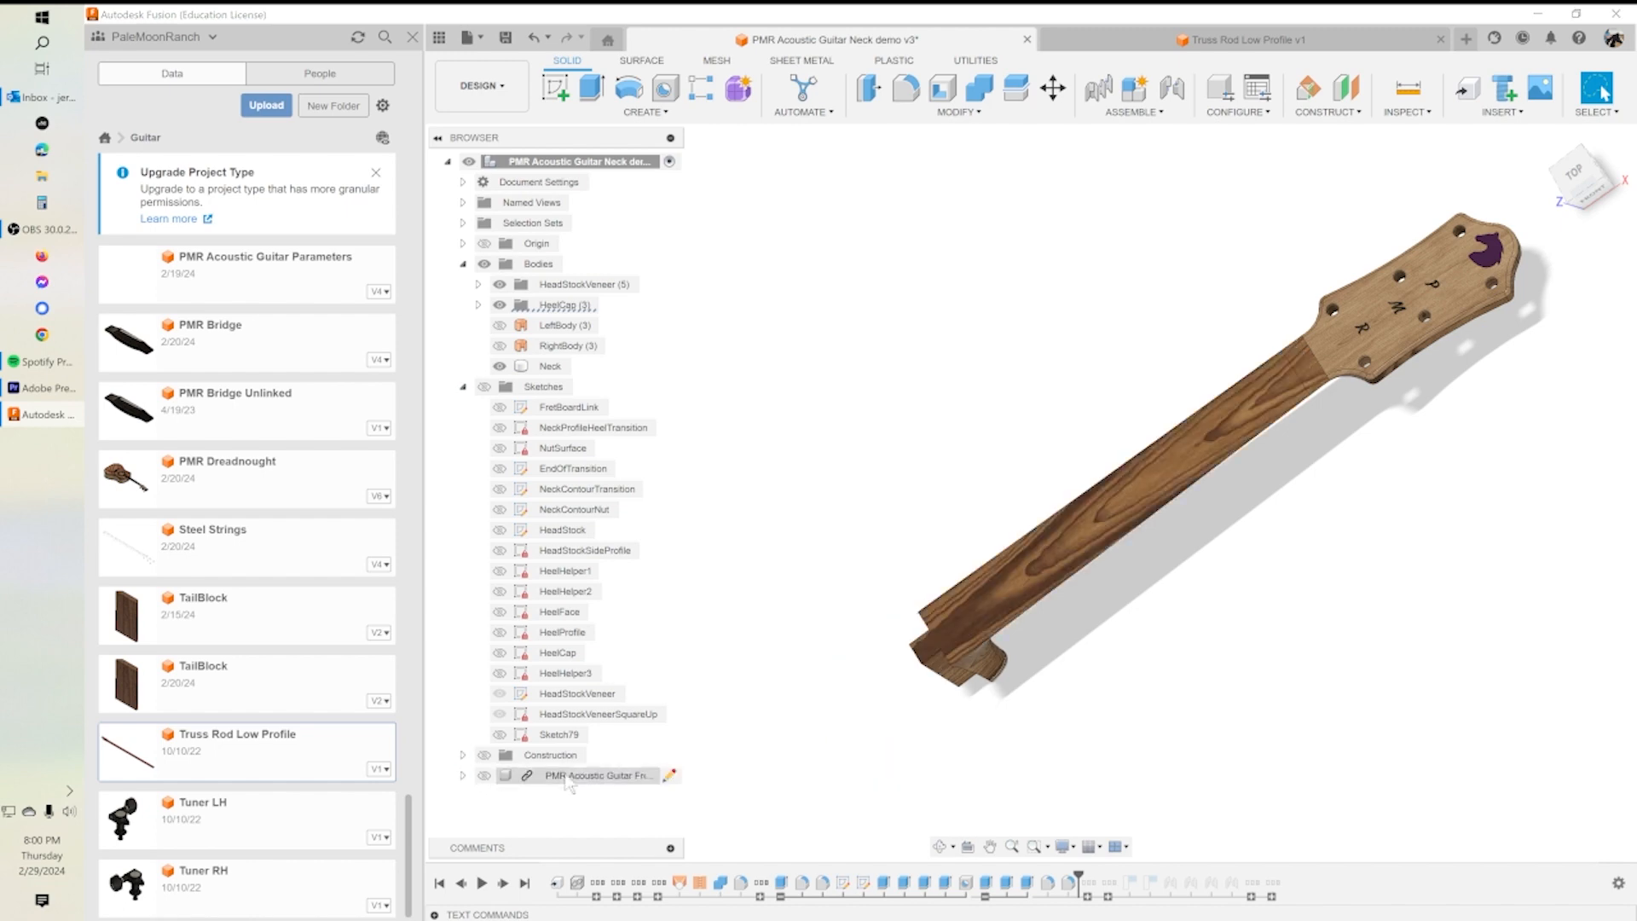
{"action": "middle_click_drag", "start_coordinate": [958, 545], "coordinate": [974, 582], "text": "shift"}
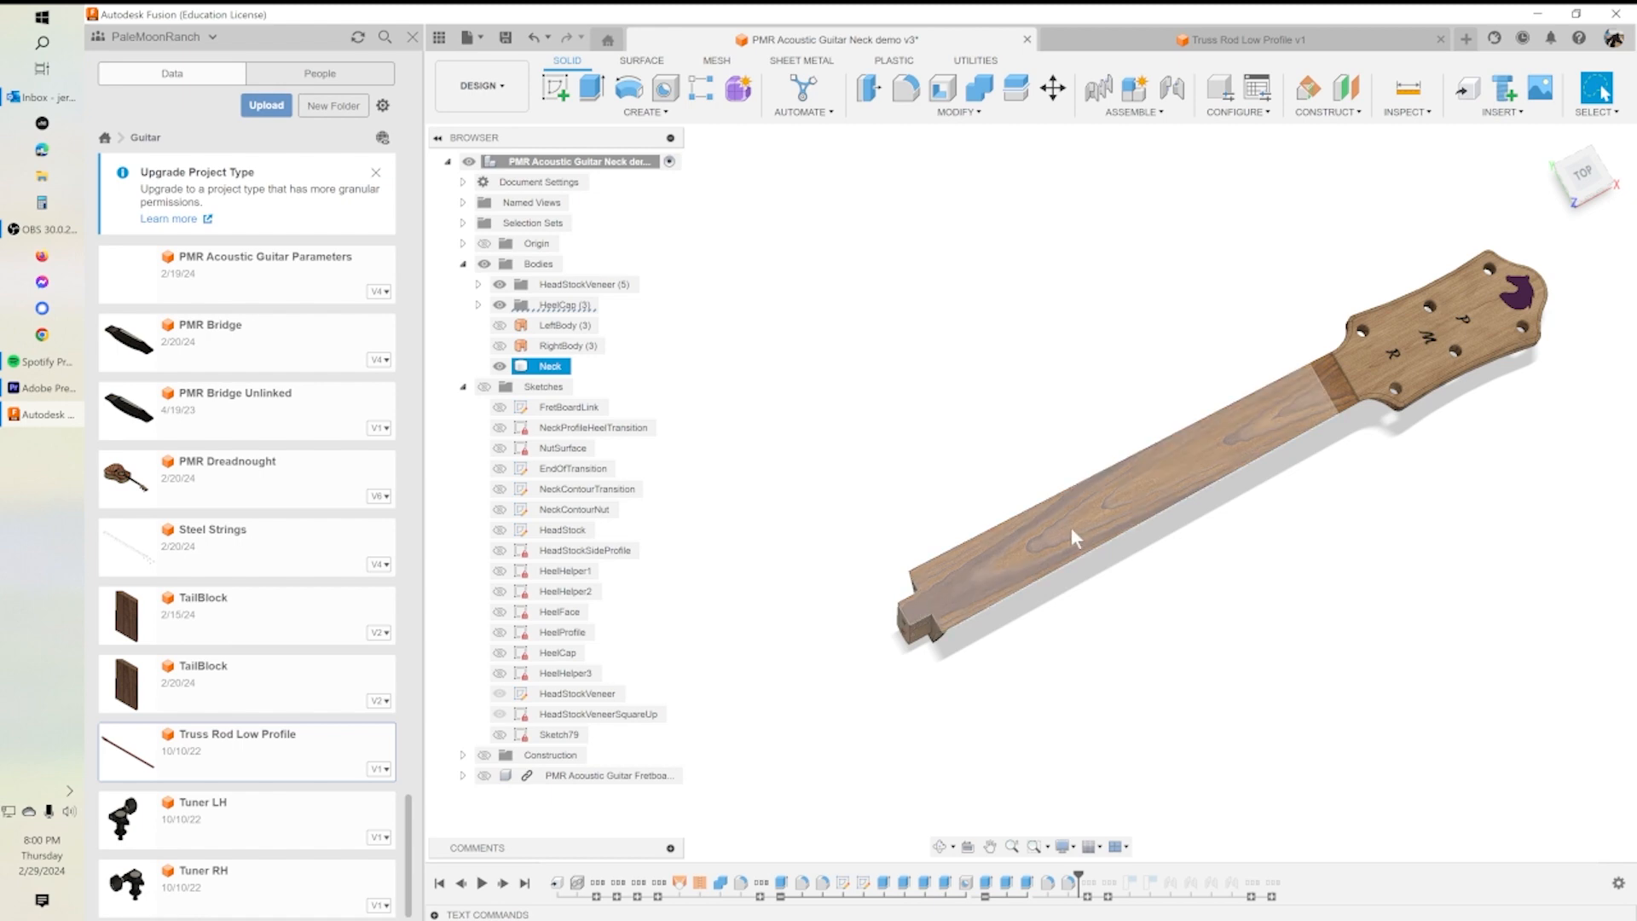
{"action": "left_click", "coordinate": [1087, 896]}
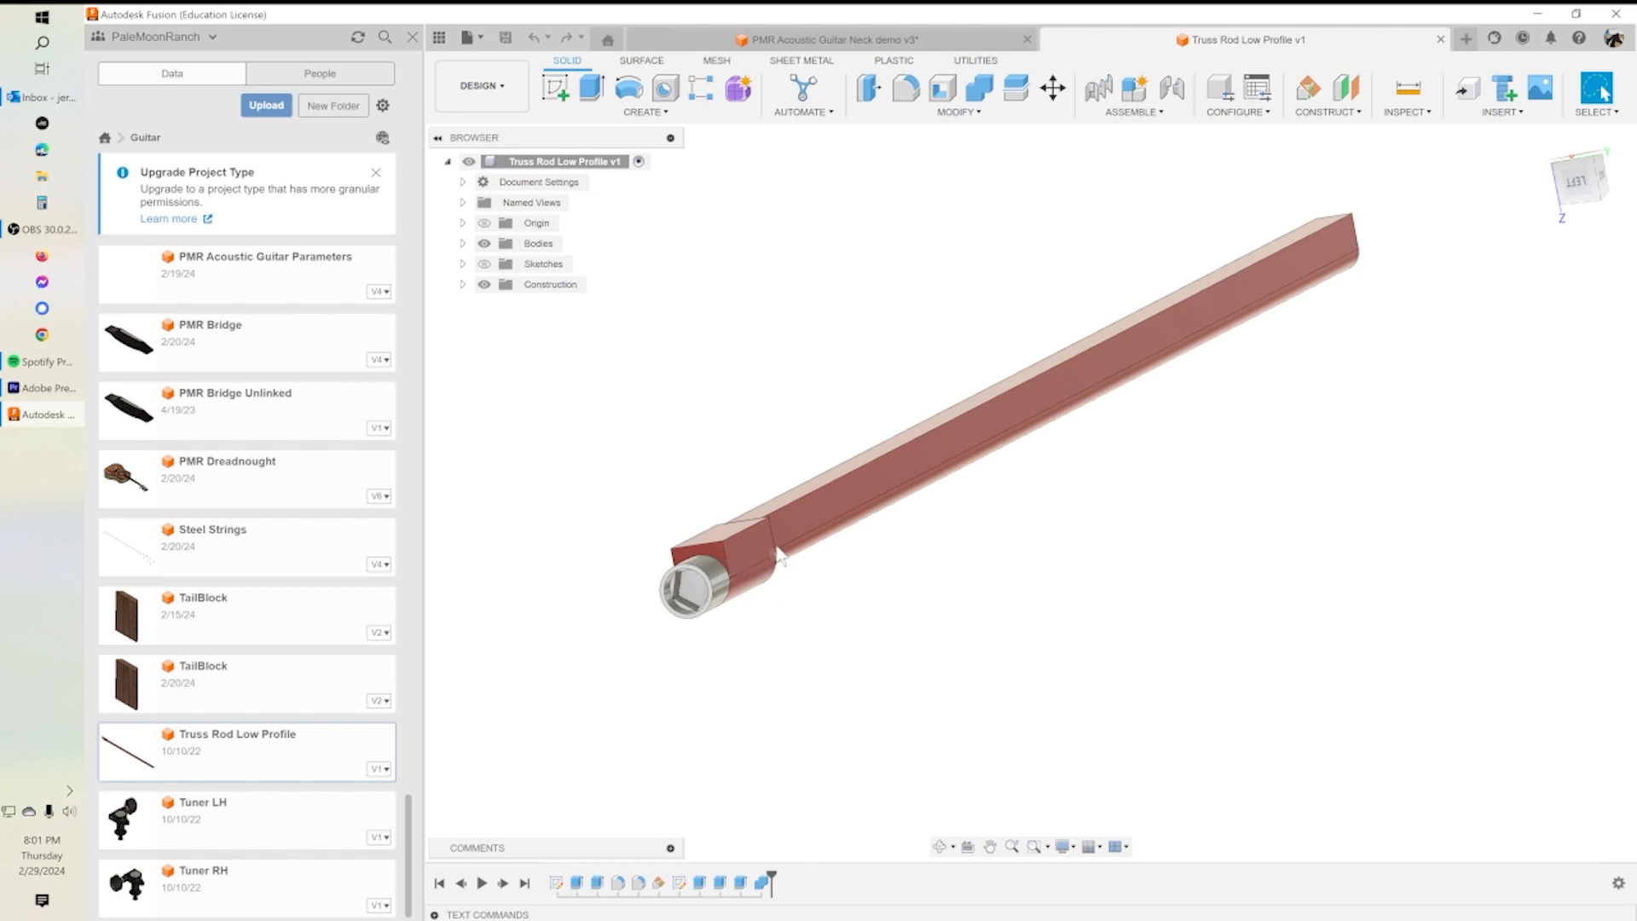
Step: Inspect the Truss Rod Low Profile model and measure from the round adjuster's outer edge to the far end of the wider block
{"action": "mouse_move", "coordinate": [918, 472]}
{"action": "middle_mouse_down", "text": "shift"}
{"action": "mouse_move", "coordinate": [928, 505]}
{"action": "mouse_move", "coordinate": [891, 472]}
{"action": "mouse_move", "coordinate": [895, 446]}
{"action": "mouse_move", "coordinate": [903, 474]}
{"action": "middle_mouse_up", "text": "shift"}
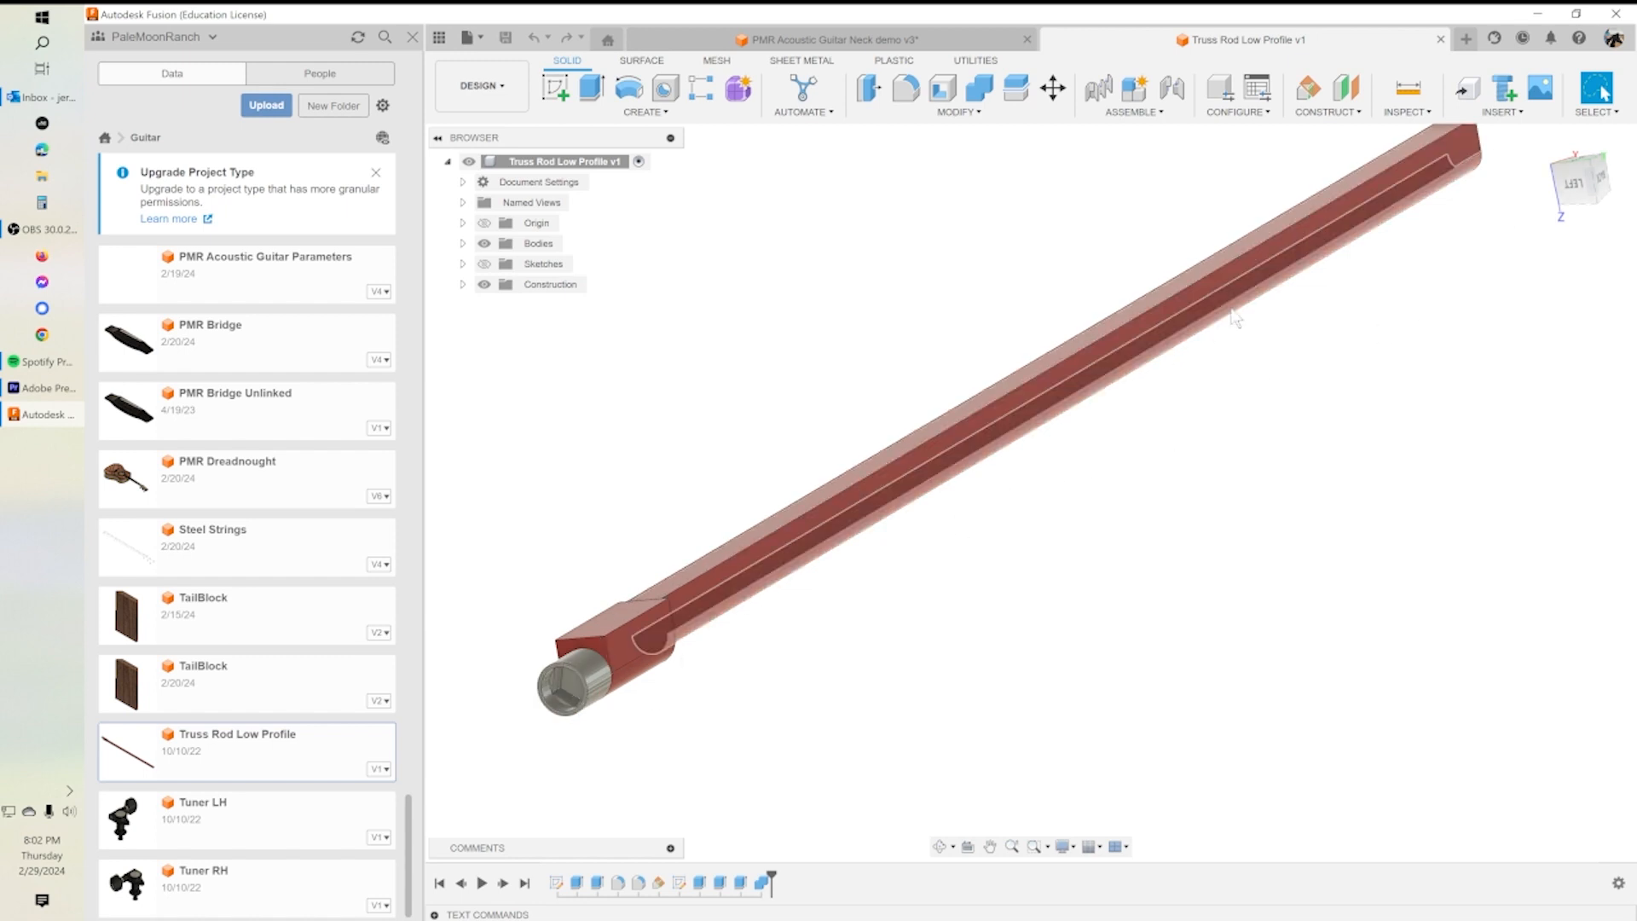
{"action": "scroll", "coordinate": [1143, 376], "scroll_direction": "down", "scroll_amount": 2}
{"action": "middle_click_drag", "start_coordinate": [1155, 332], "coordinate": [1137, 344]}
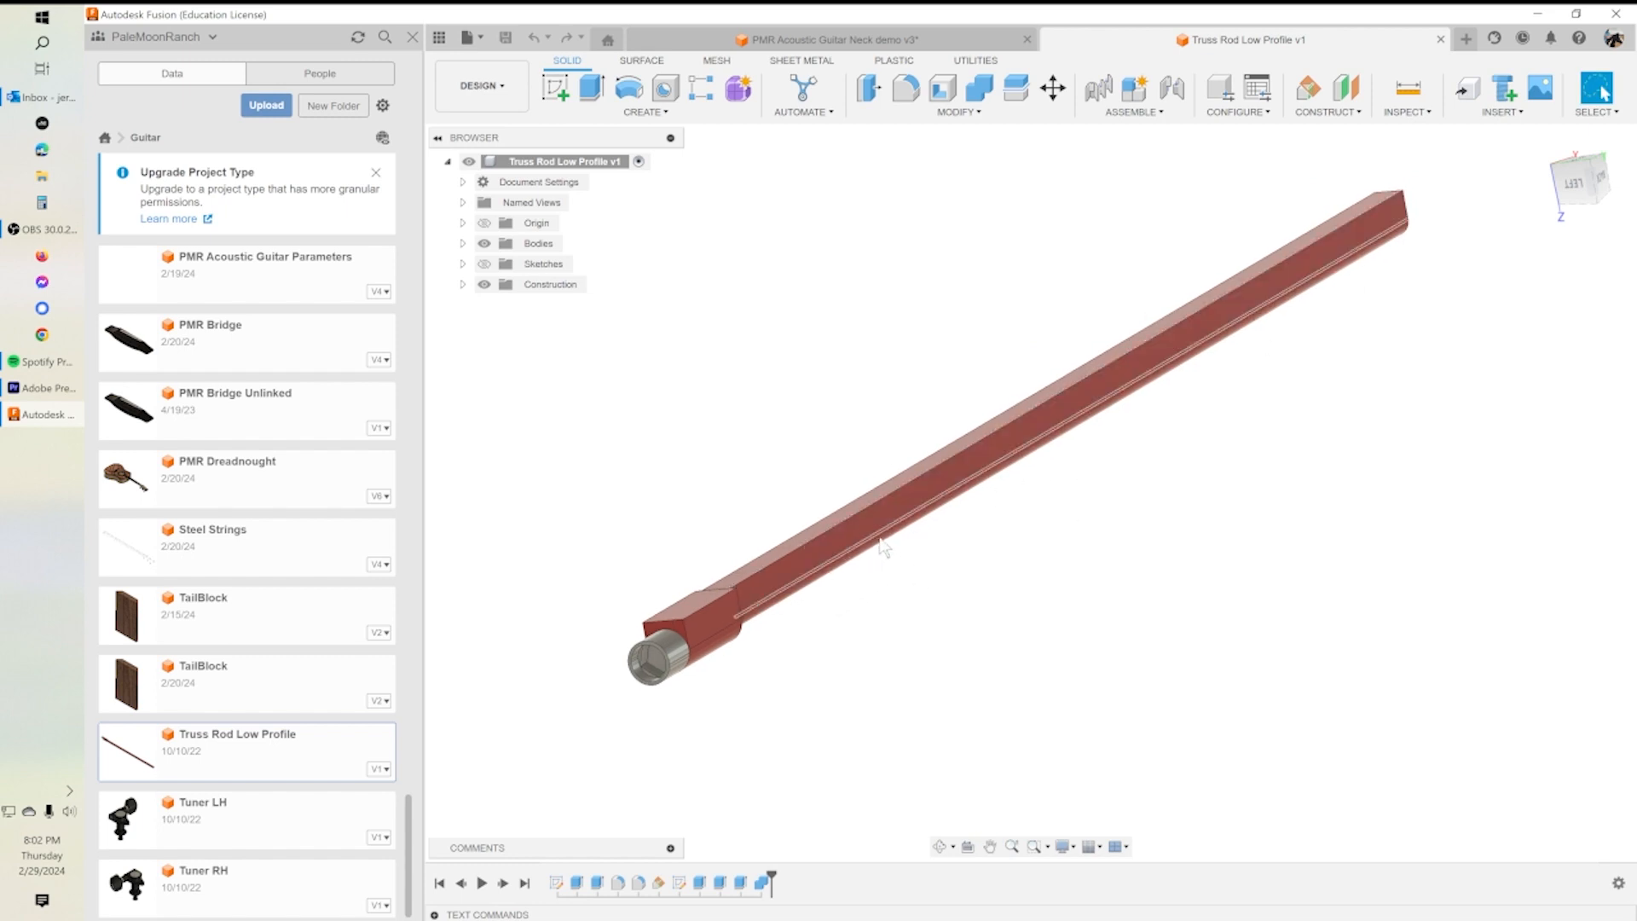
{"action": "middle_click_drag", "start_coordinate": [868, 548], "coordinate": [853, 465], "text": "shift"}
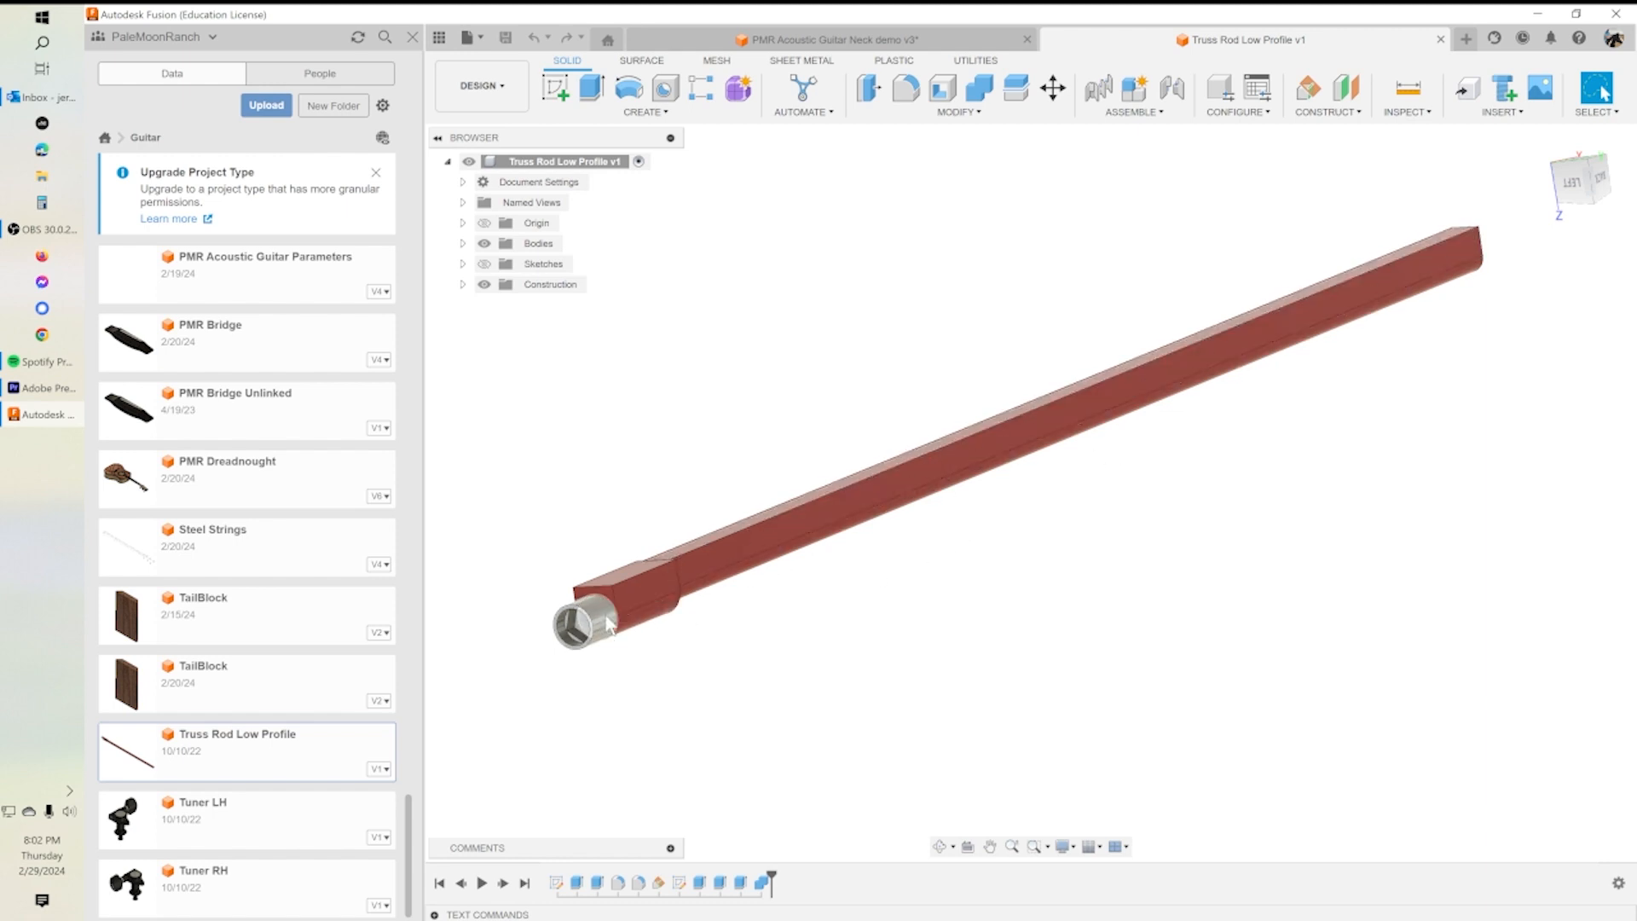
{"action": "mouse_move", "coordinate": [834, 561]}
{"action": "middle_mouse_down", "text": "shift"}
{"action": "mouse_move", "coordinate": [810, 596]}
{"action": "mouse_move", "coordinate": [844, 566]}
{"action": "middle_mouse_up", "text": "shift"}
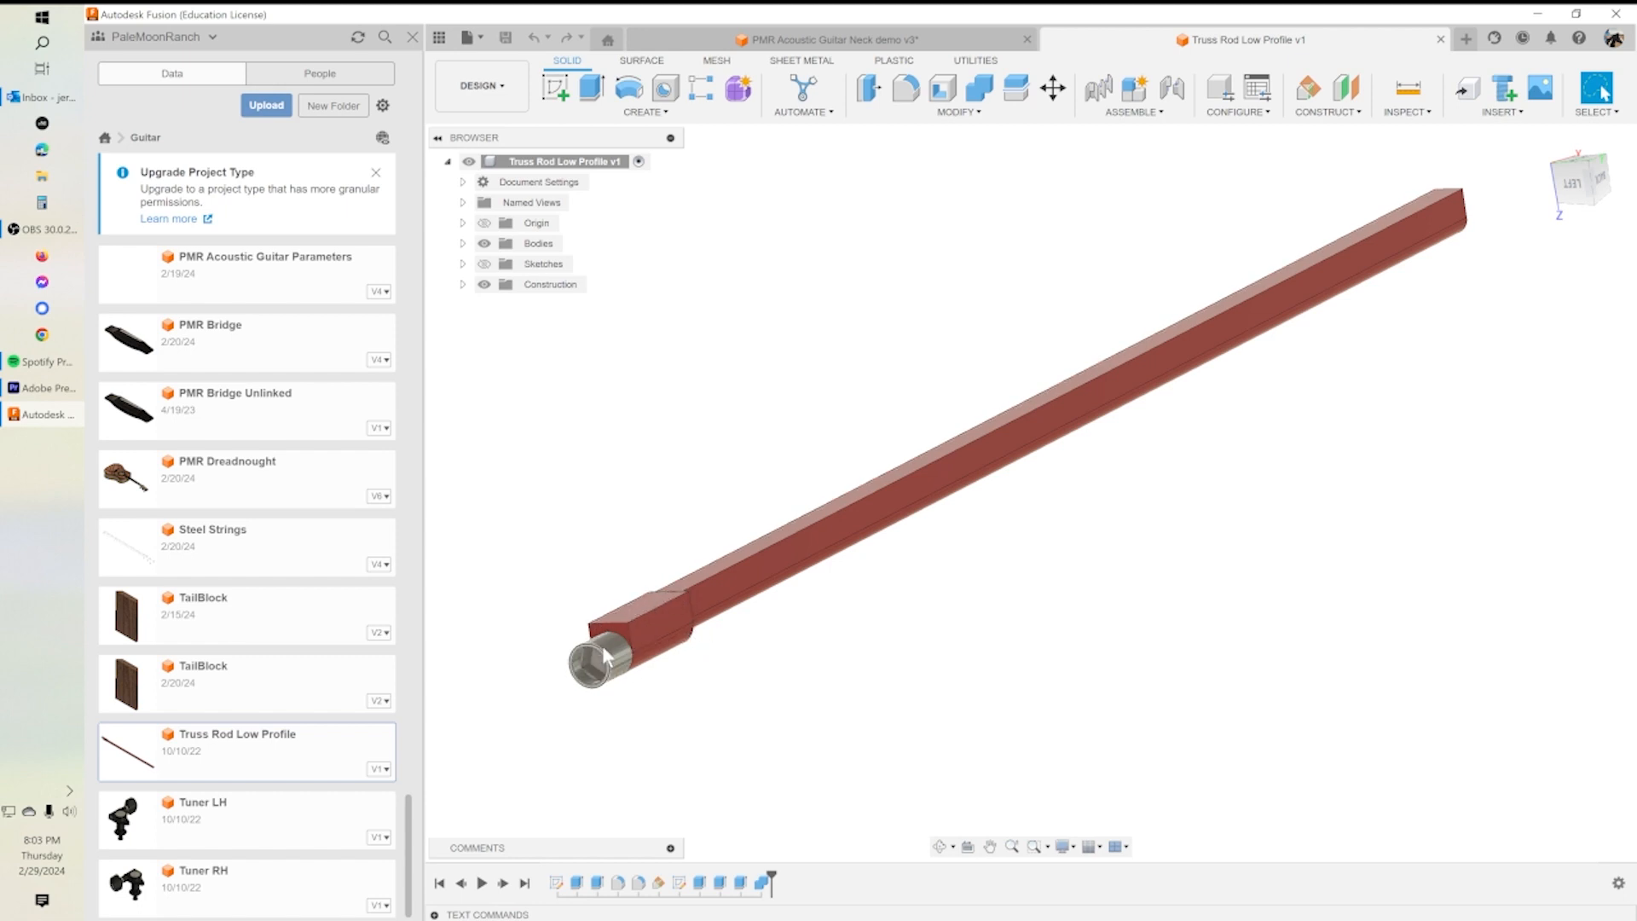
{"action": "left_click", "coordinate": [1408, 88]}
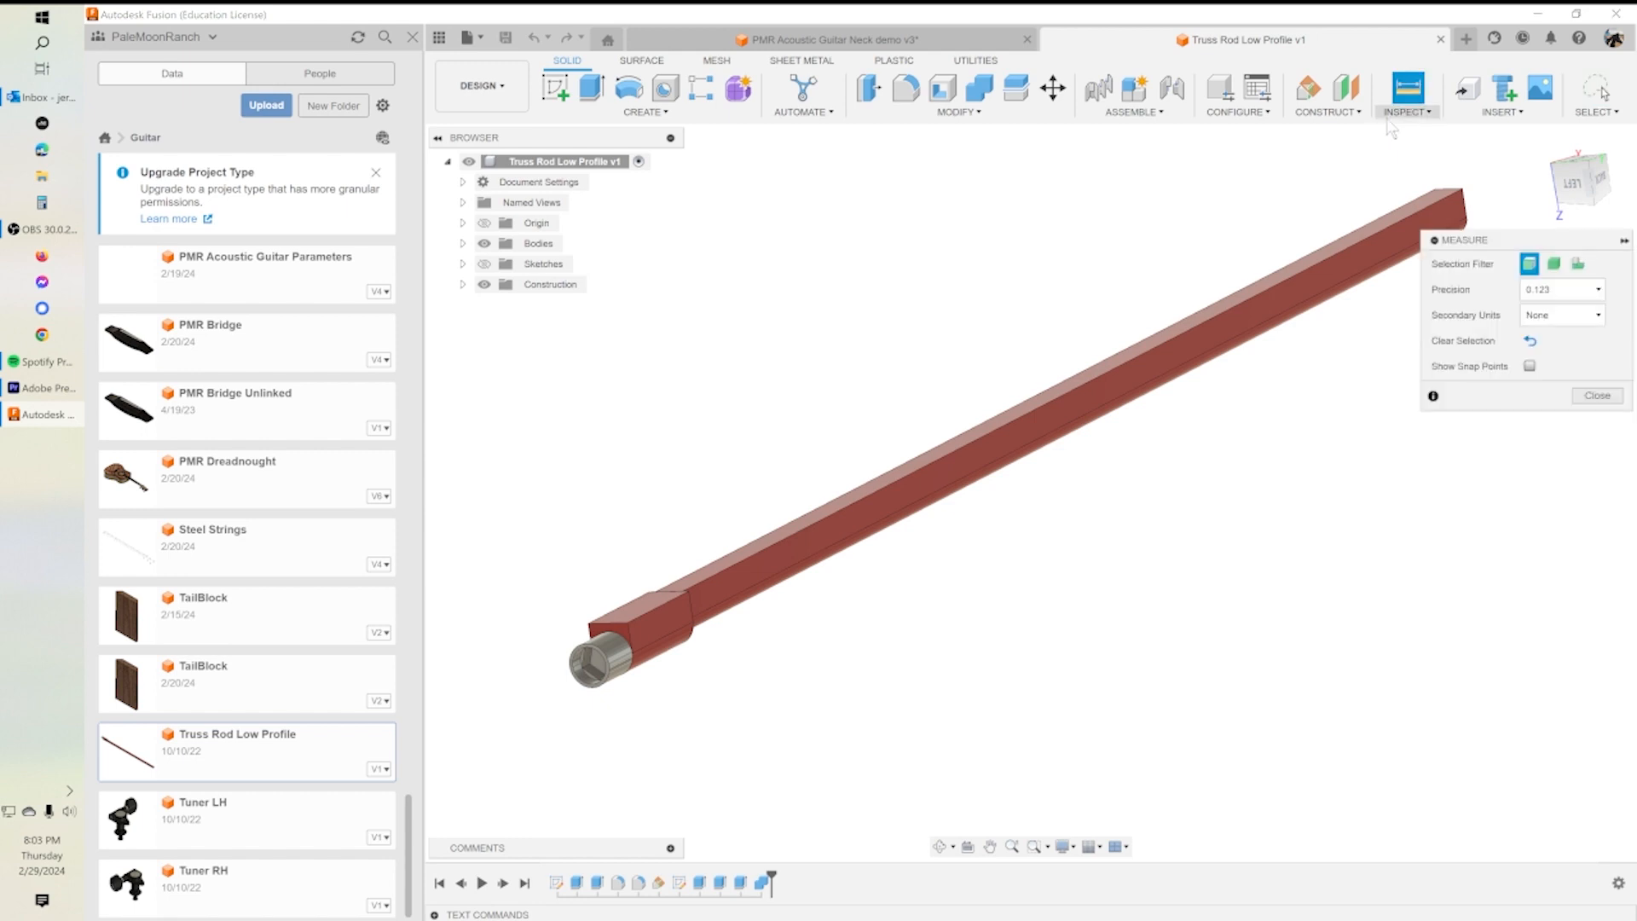
{"action": "left_click", "coordinate": [599, 659]}
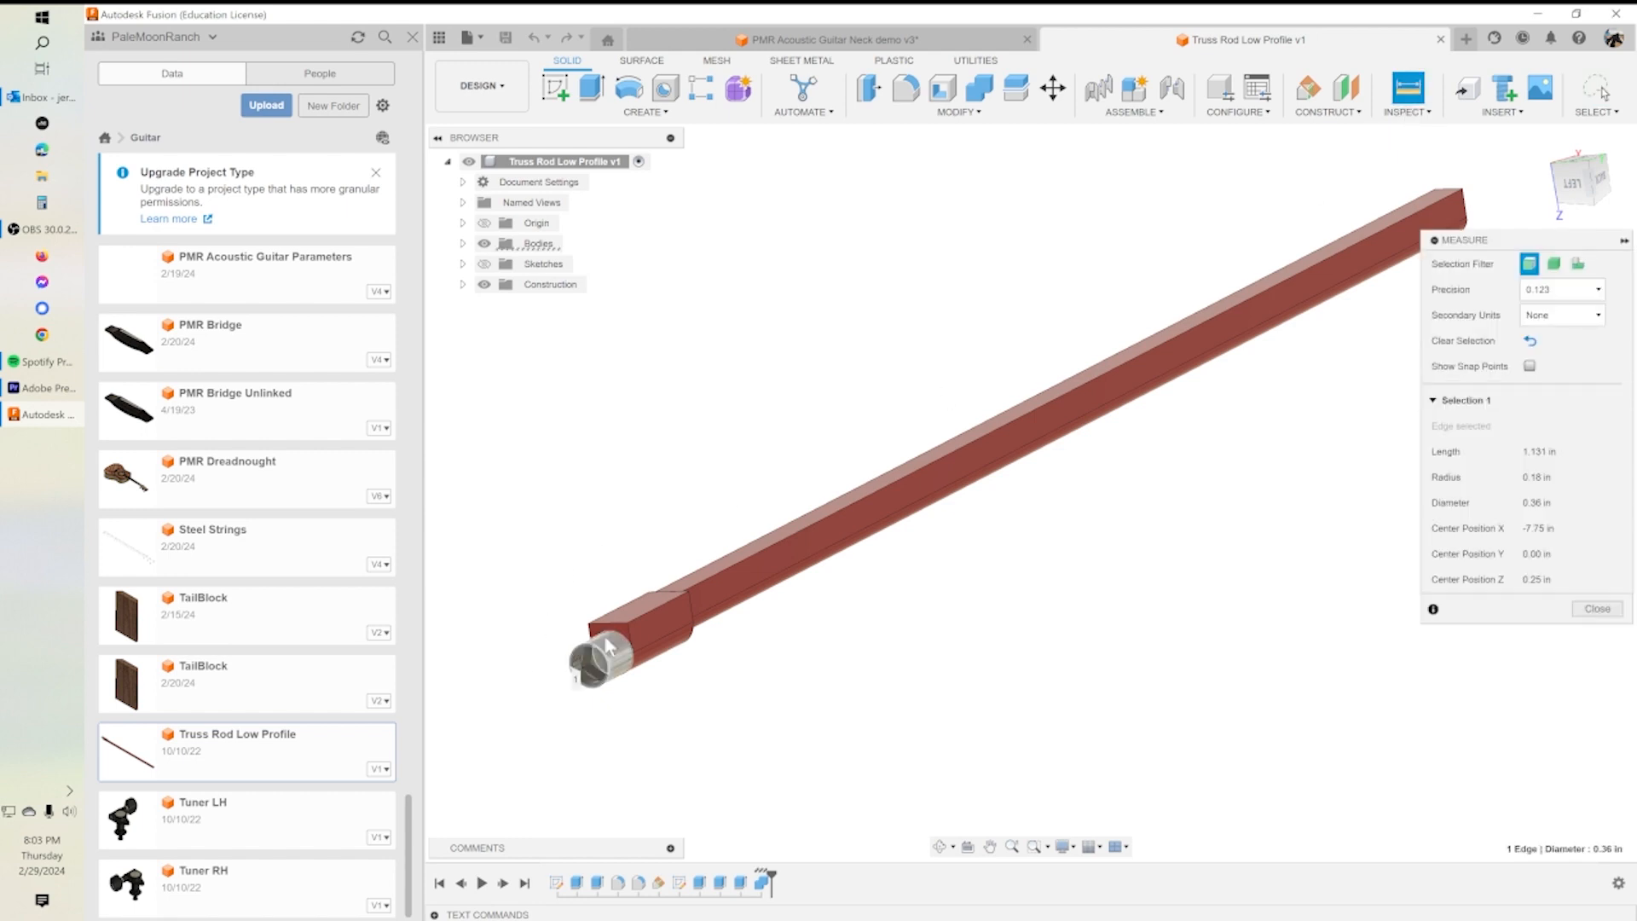
{"action": "left_click", "coordinate": [672, 600]}
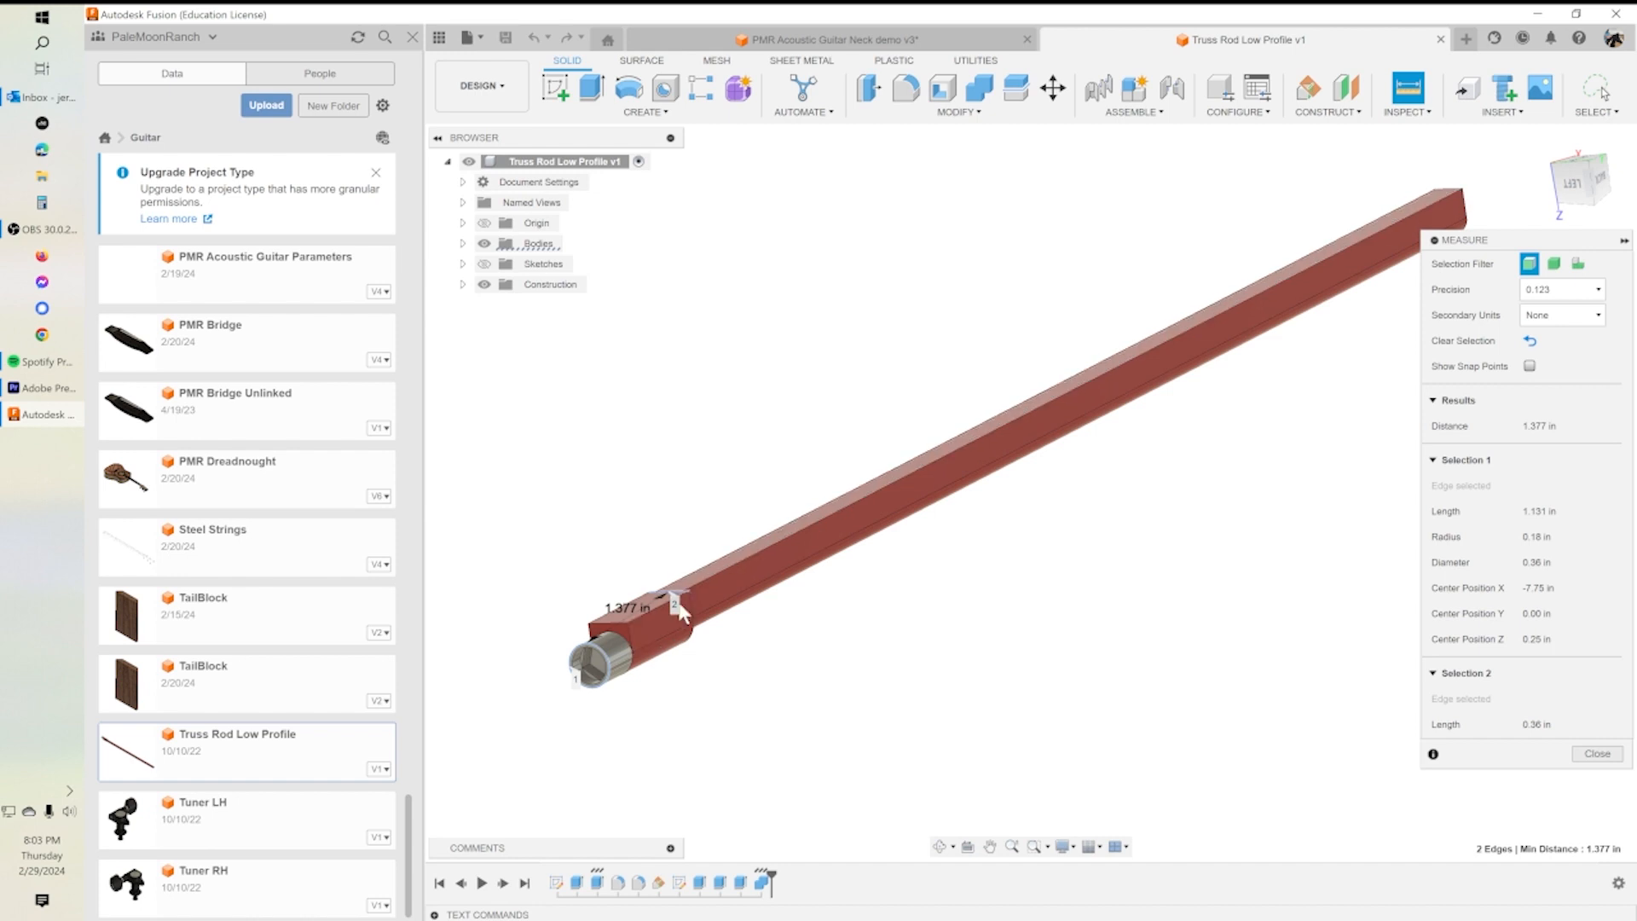
{"action": "left_click", "coordinate": [772, 611]}
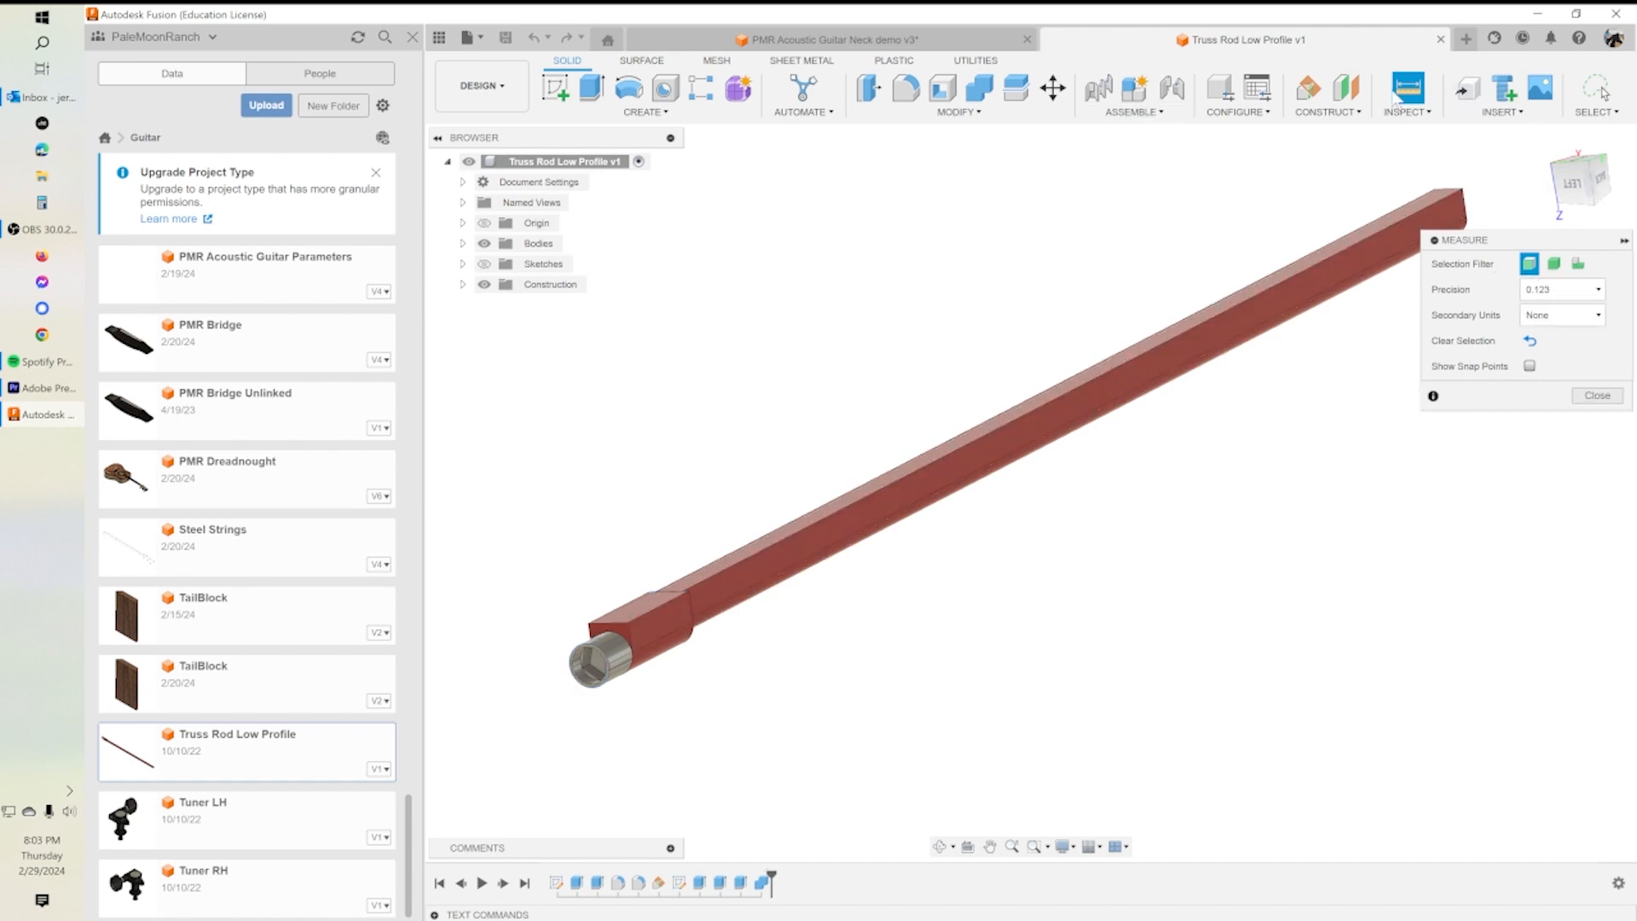
Step: Measure the width of the truss rod's wider end block and the width of its long narrow bar
{"action": "left_click", "coordinate": [632, 615]}
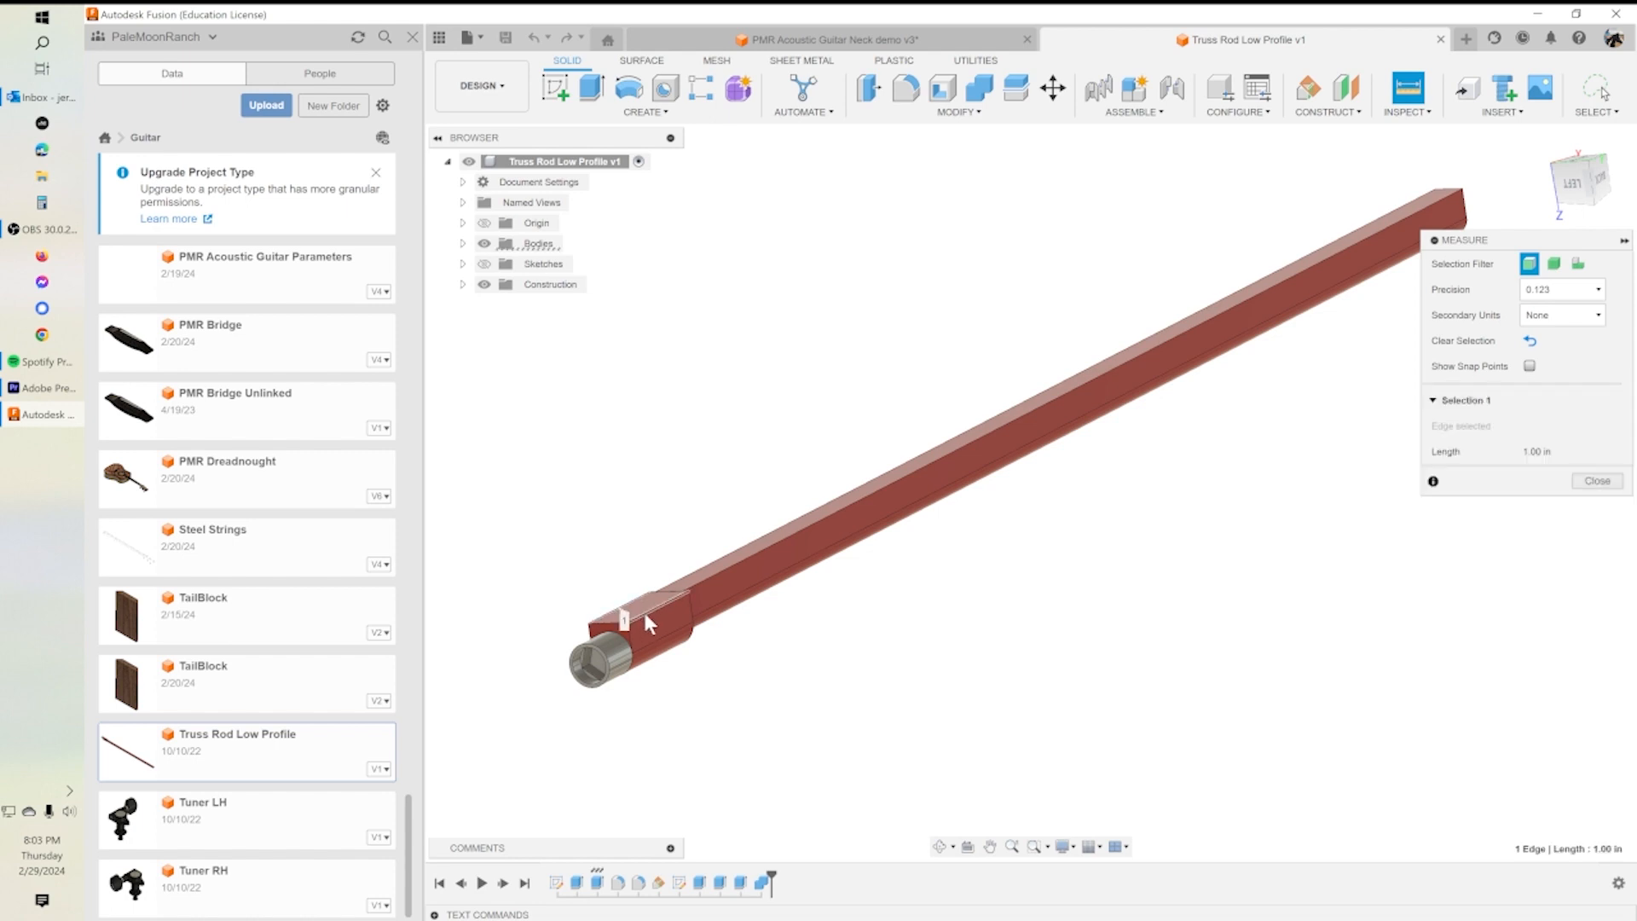
{"action": "left_click", "coordinate": [677, 607]}
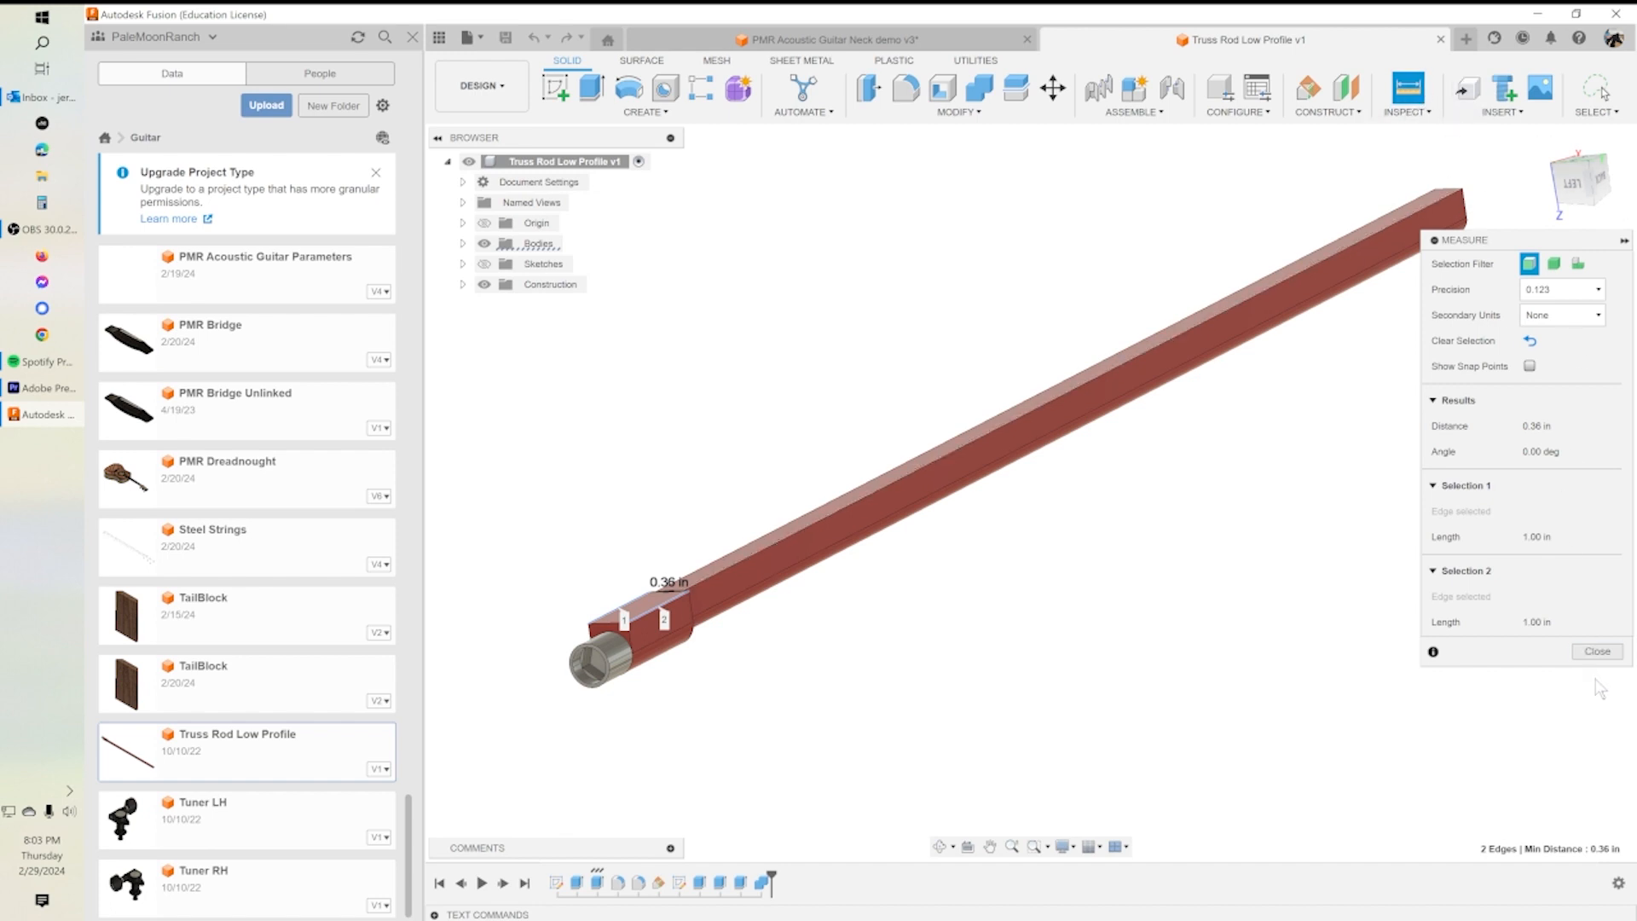
{"action": "left_click", "coordinate": [1597, 651]}
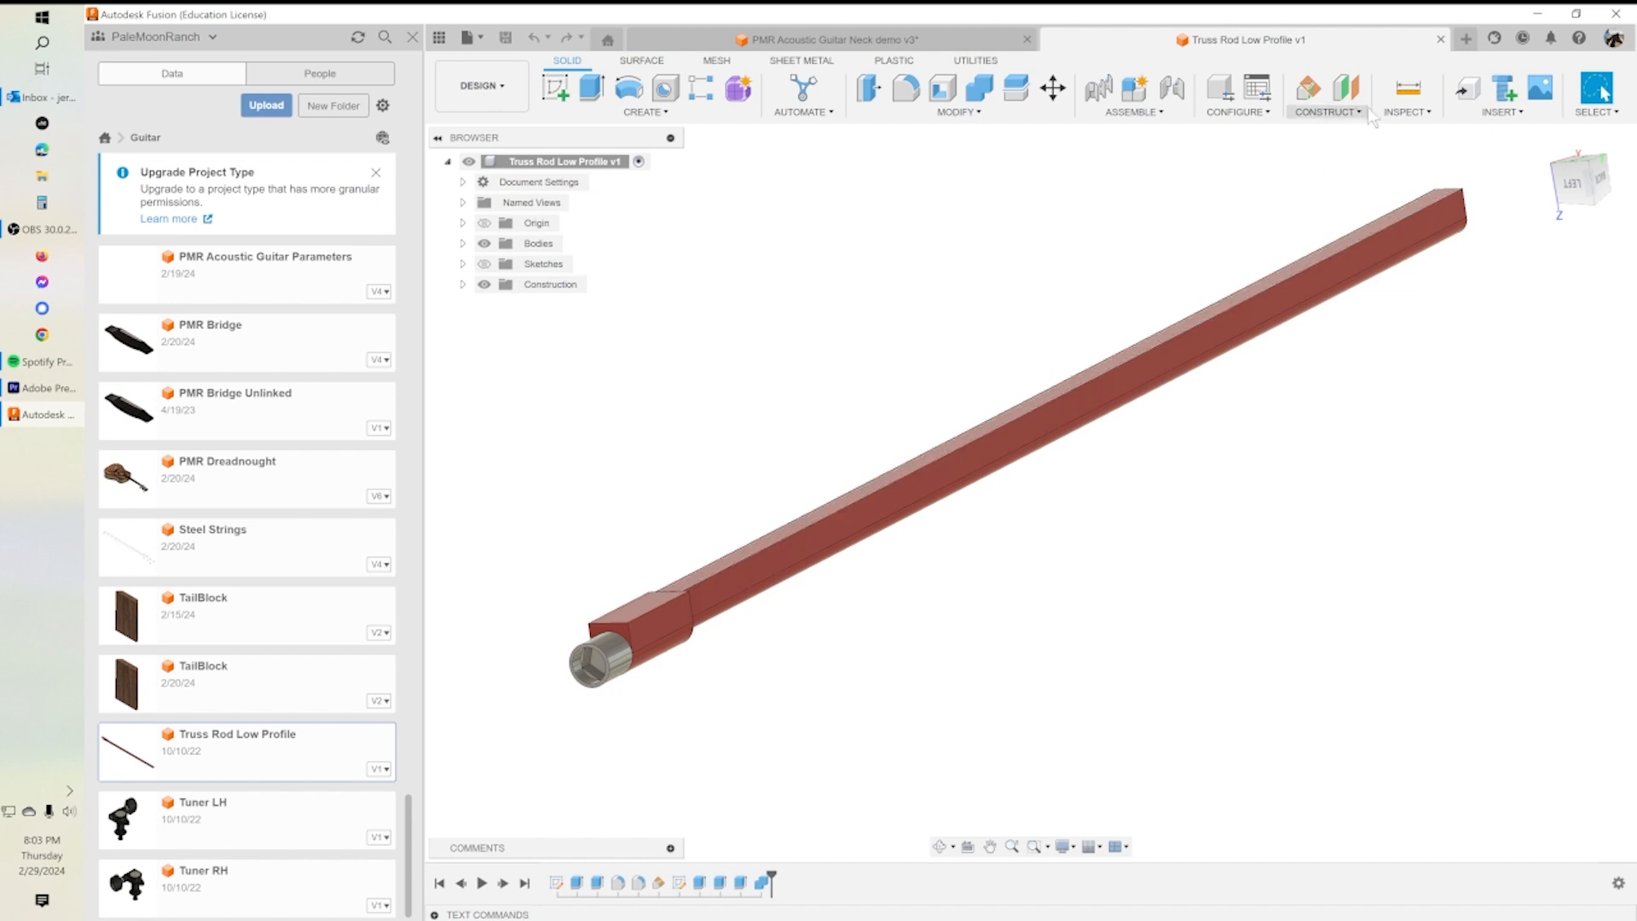
{"action": "left_click", "coordinate": [1408, 87]}
{"action": "left_click", "coordinate": [1264, 288]}
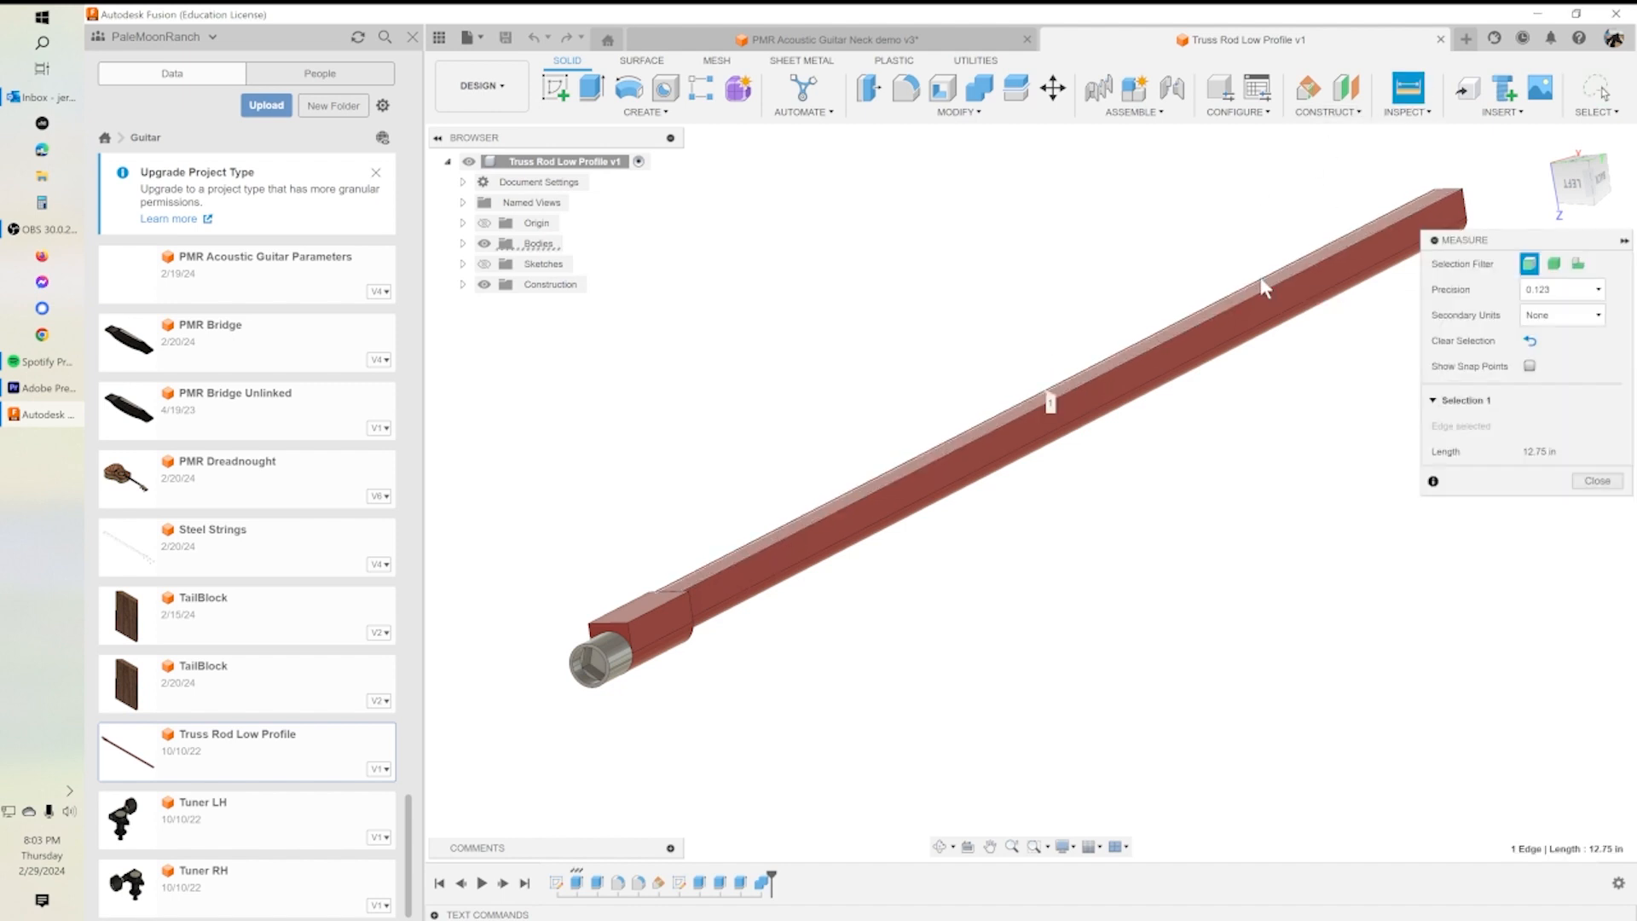
{"action": "left_click", "coordinate": [1263, 298]}
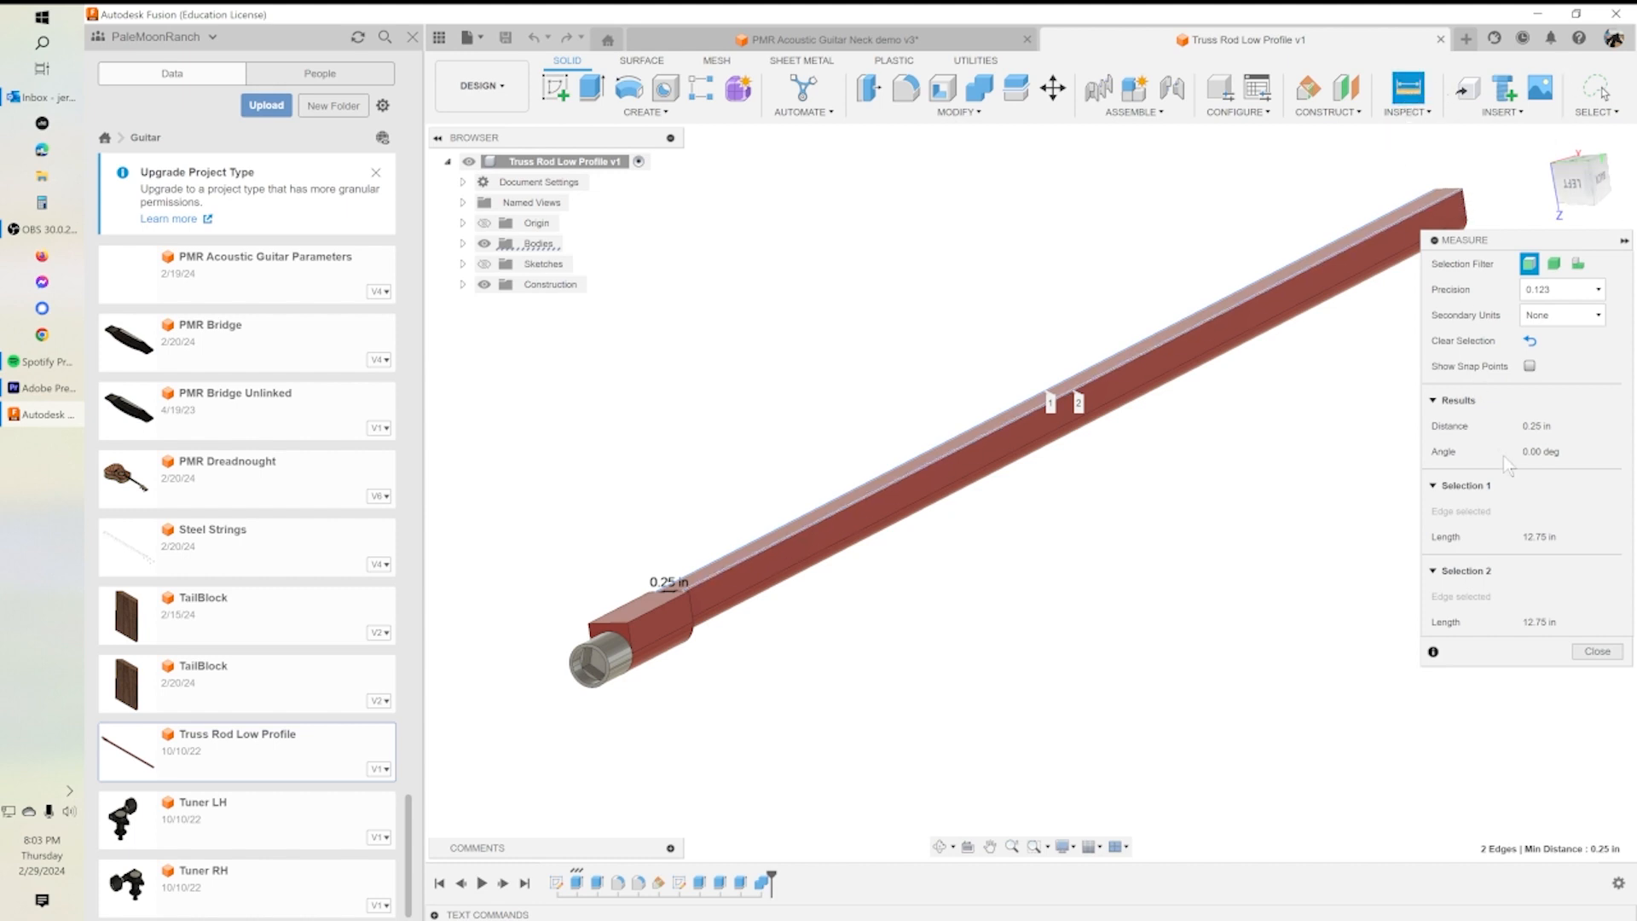
{"action": "left_click", "coordinate": [1577, 652]}
Step: Measure the narrow bar's length from its far end edge to the edge where it meets the wider block
{"action": "left_click", "coordinate": [1409, 88]}
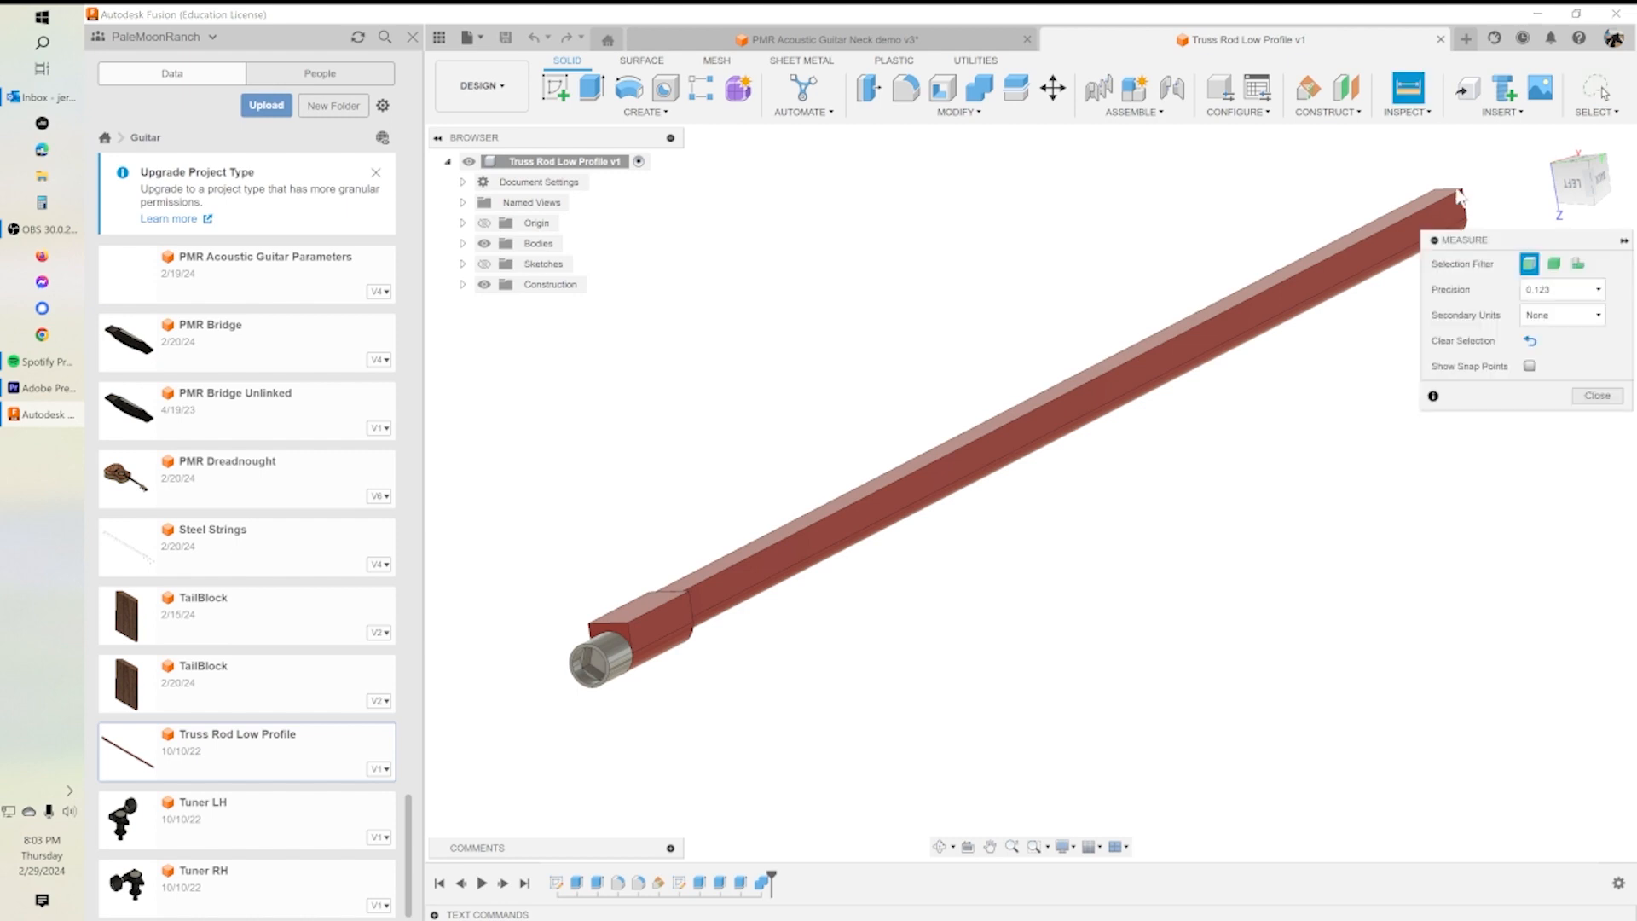
{"action": "left_click", "coordinate": [1450, 197]}
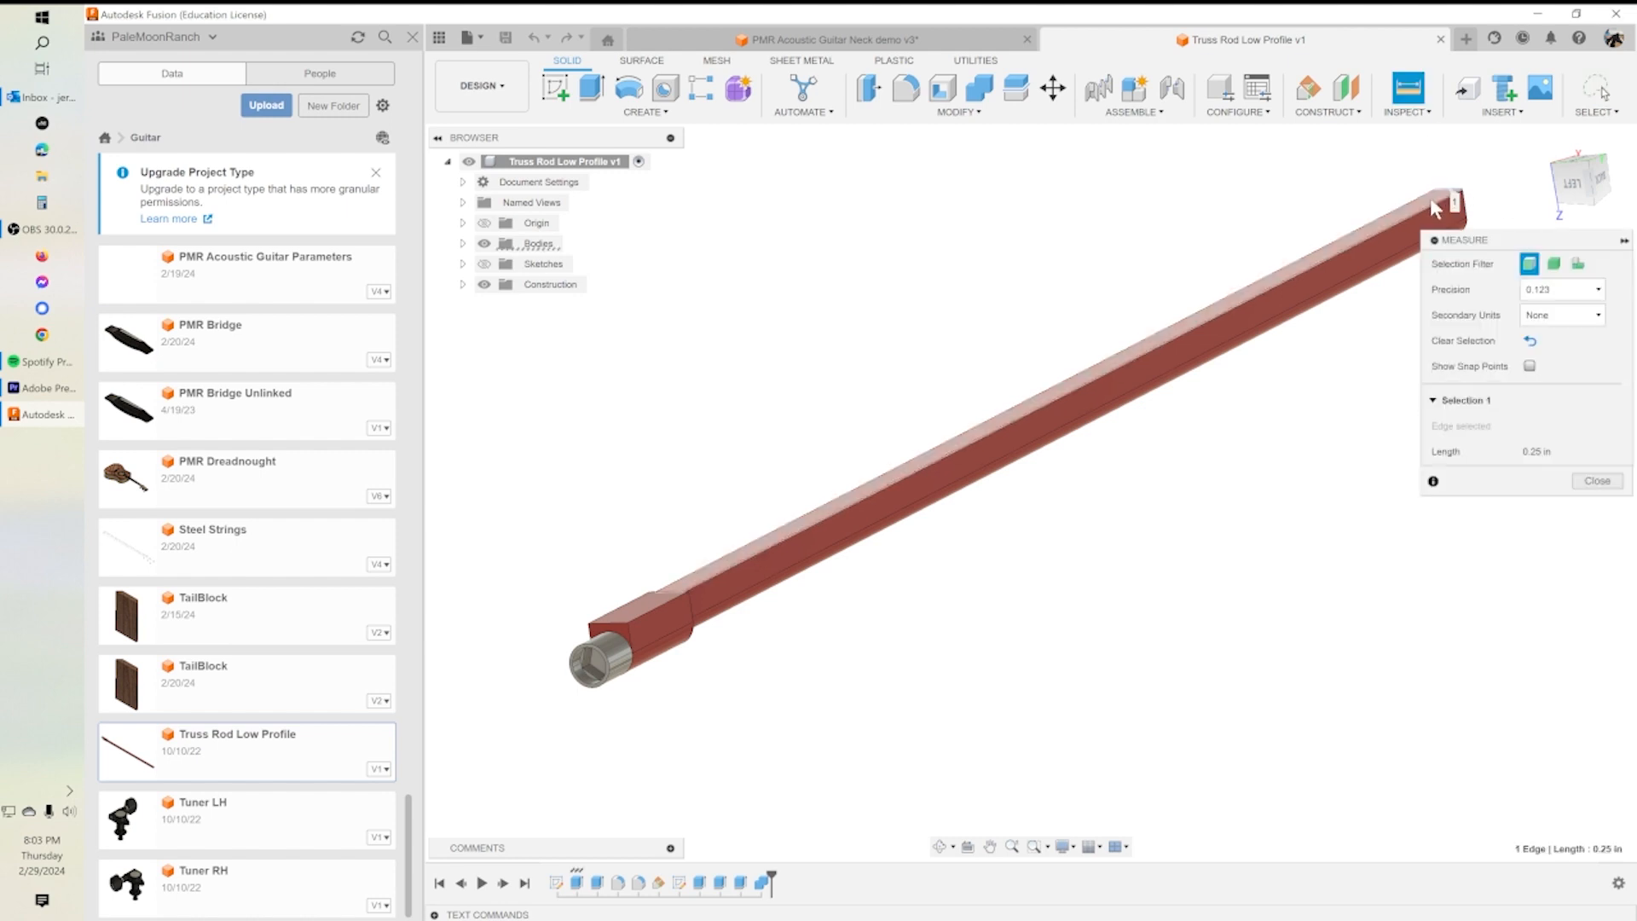
{"action": "left_click", "coordinate": [671, 598]}
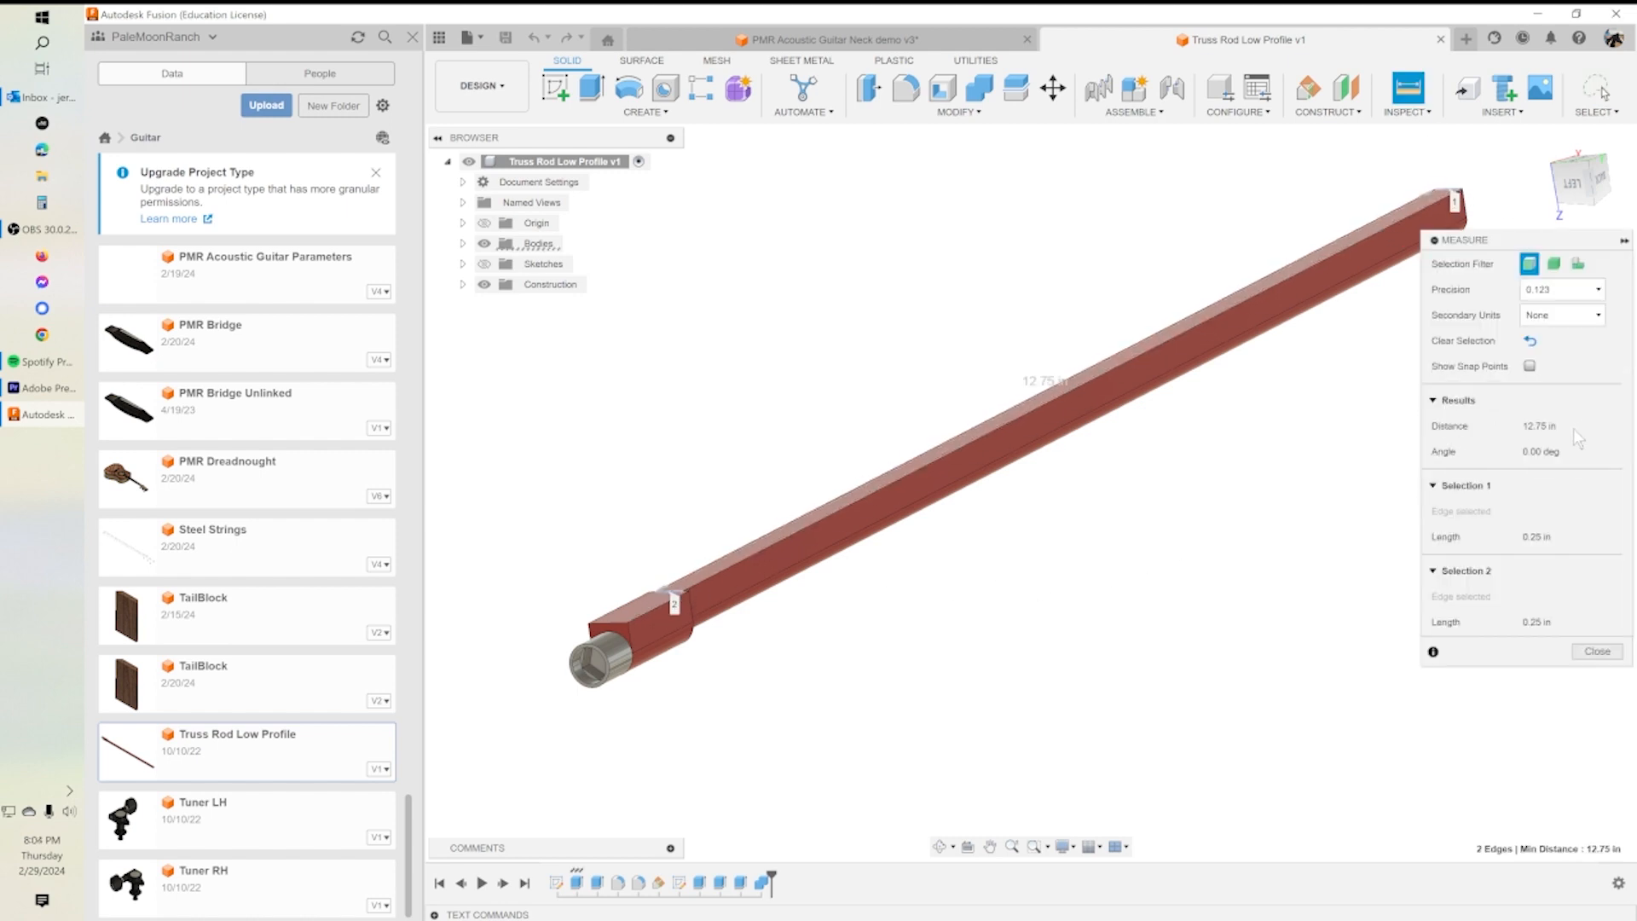
{"action": "left_click", "coordinate": [1595, 652]}
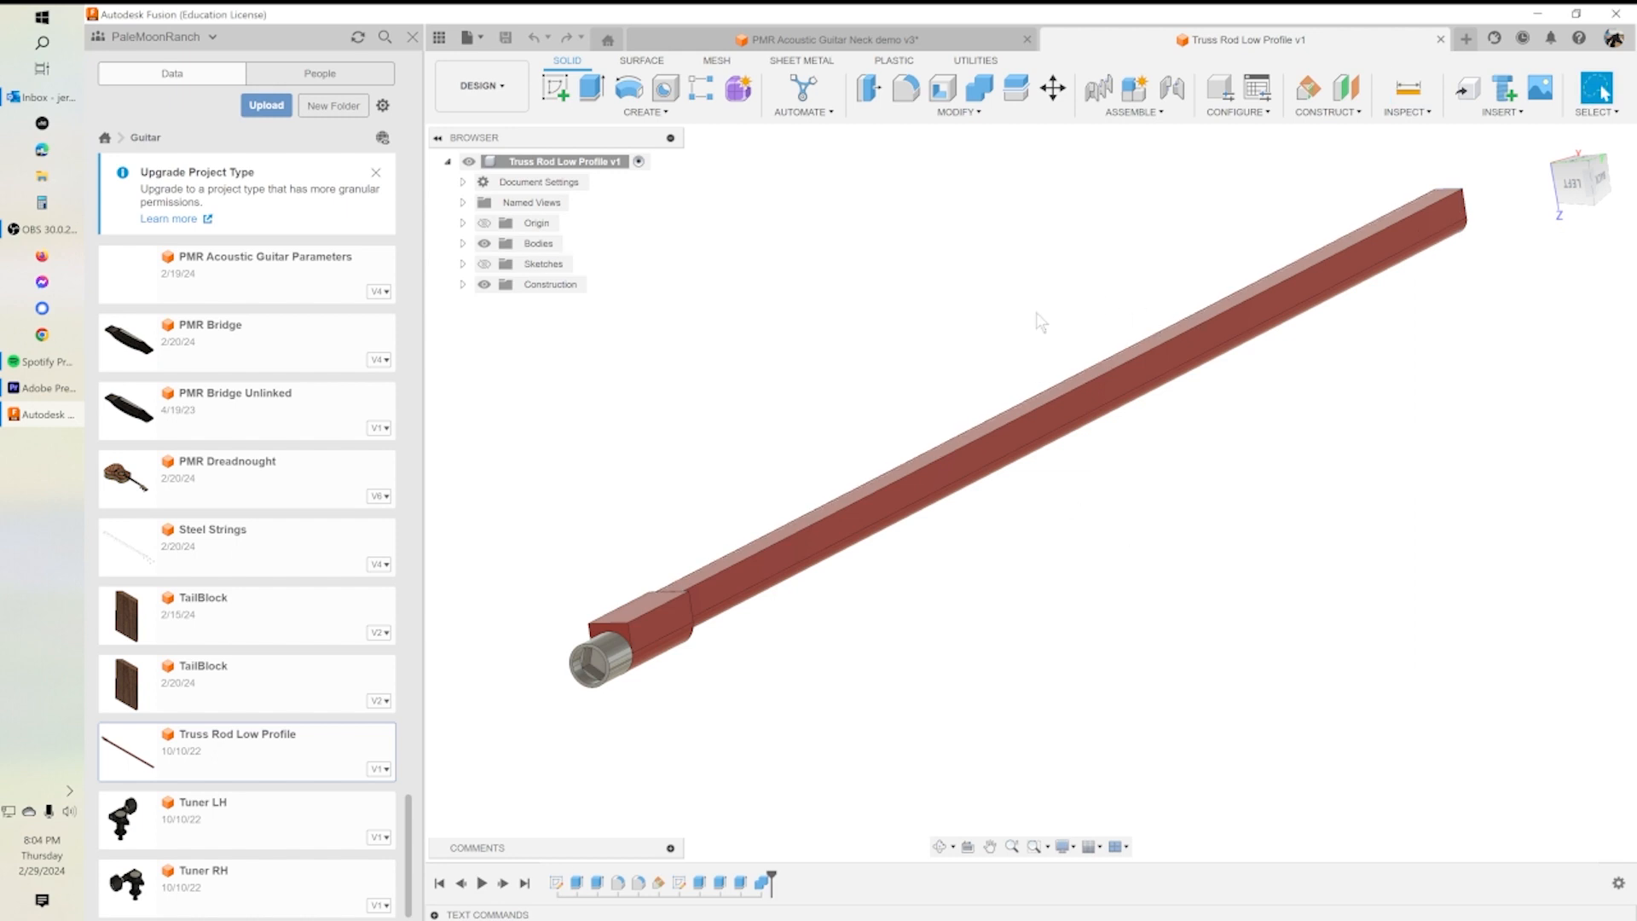
Step: Return to the PMR Acoustic Guitar Neck demo document and roll the design history forward past the truss rod sketch
{"action": "left_click", "coordinate": [635, 39]}
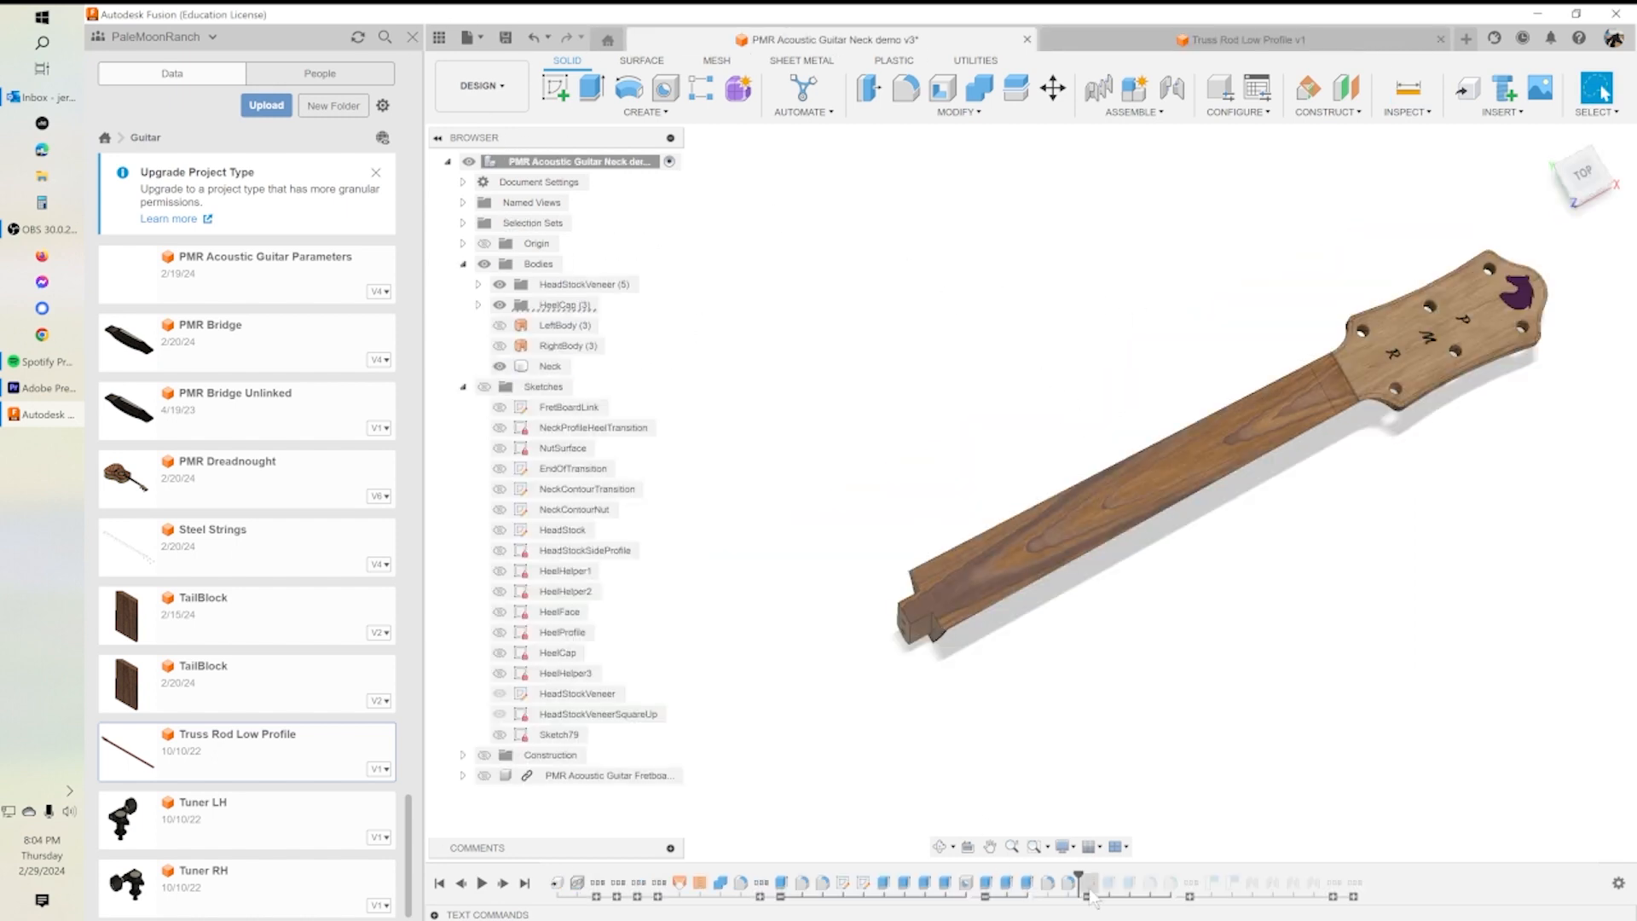
{"action": "left_click_drag", "start_coordinate": [1078, 878], "coordinate": [1098, 877]}
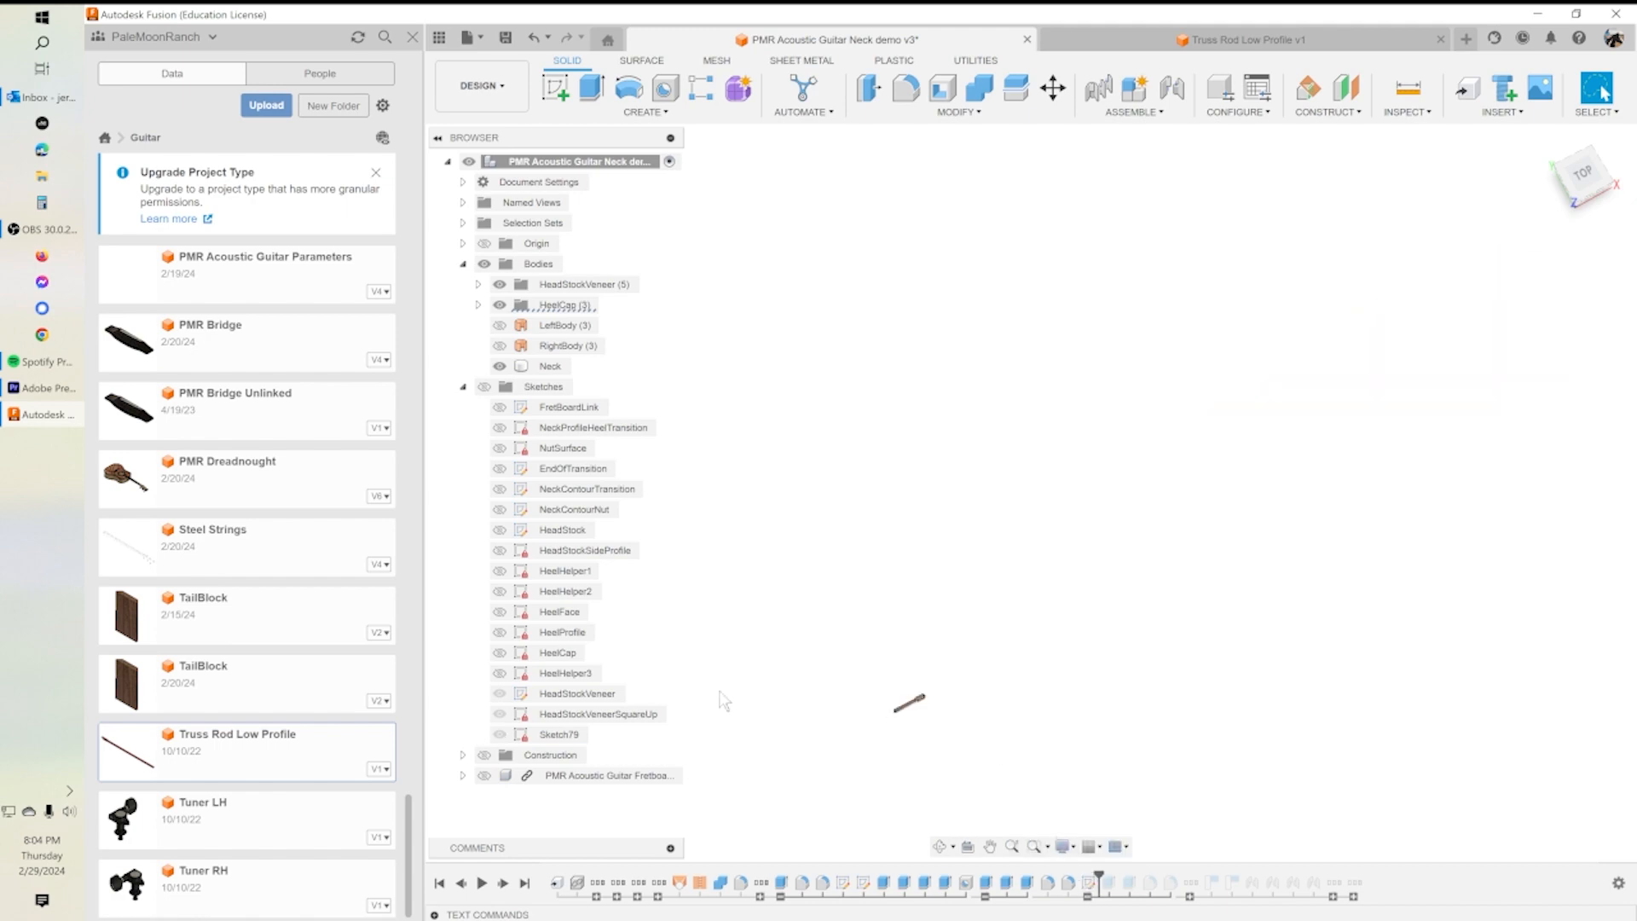
{"action": "scroll", "coordinate": [886, 690], "scroll_direction": "up", "scroll_amount": 10}
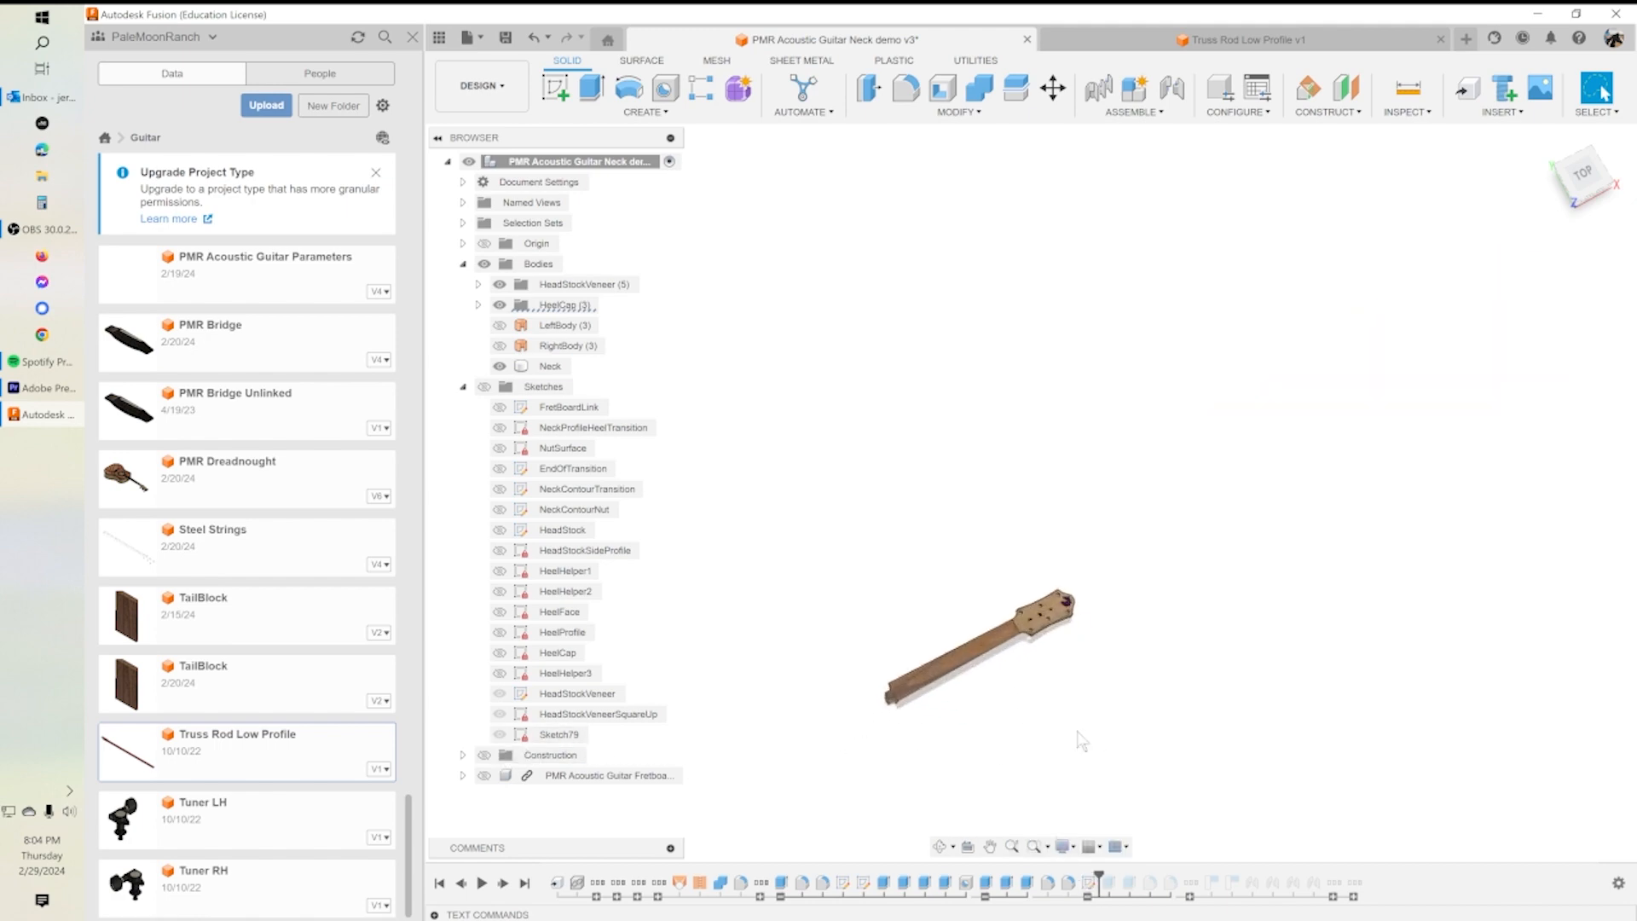
{"action": "left_click", "coordinate": [843, 609]}
{"action": "scroll", "coordinate": [831, 608], "scroll_direction": "up", "scroll_amount": 5}
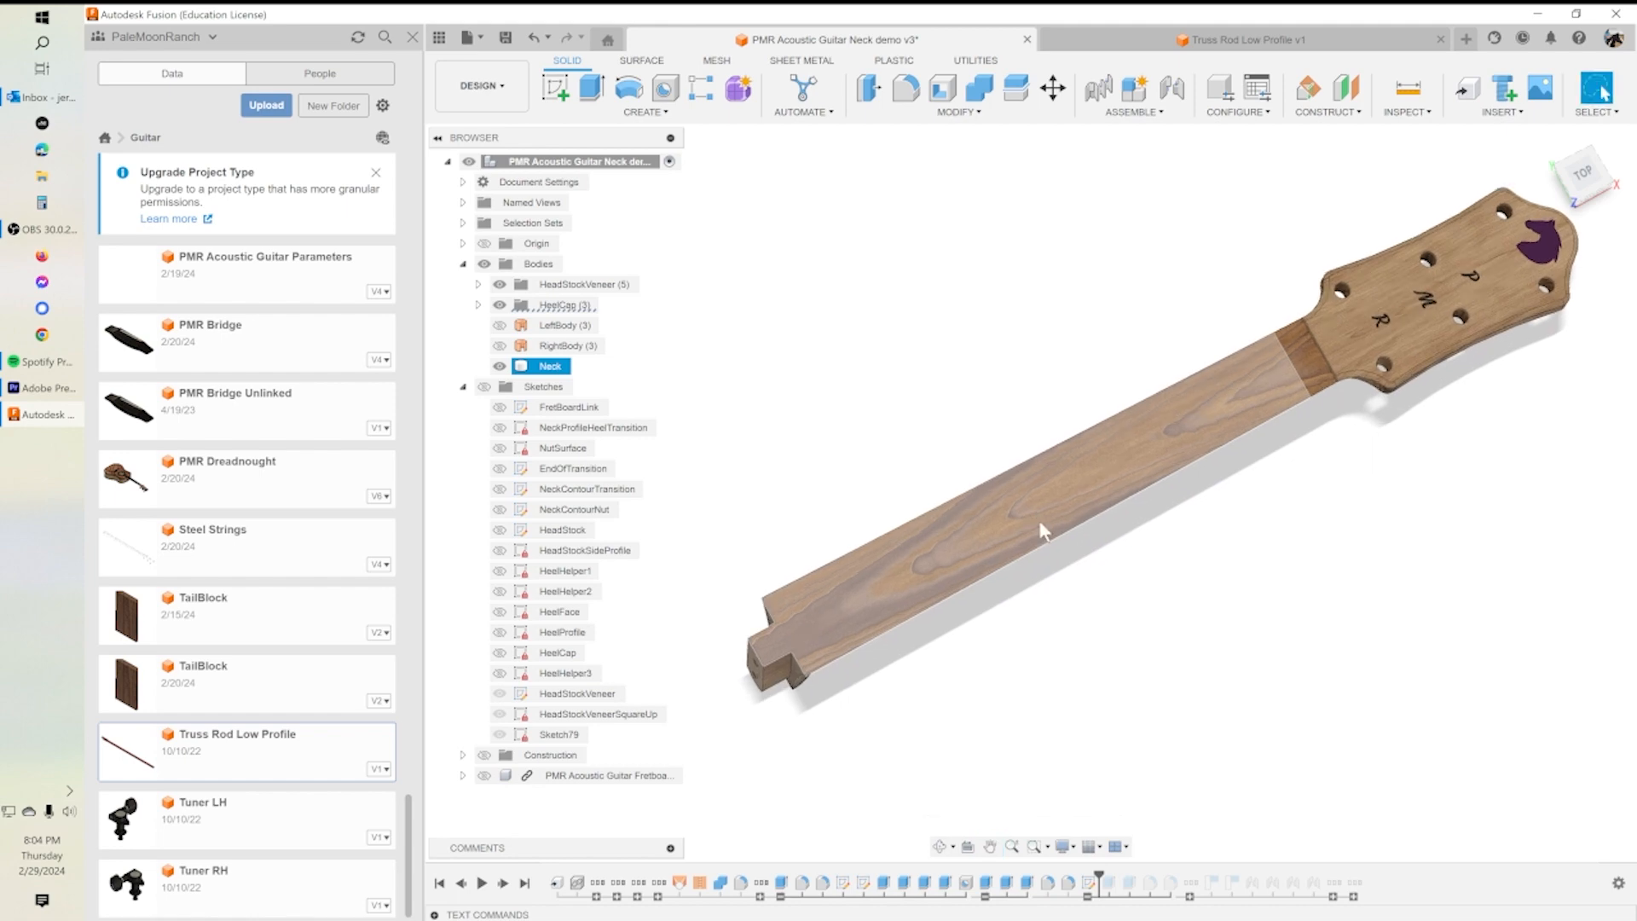
{"action": "key", "text": "Escape"}
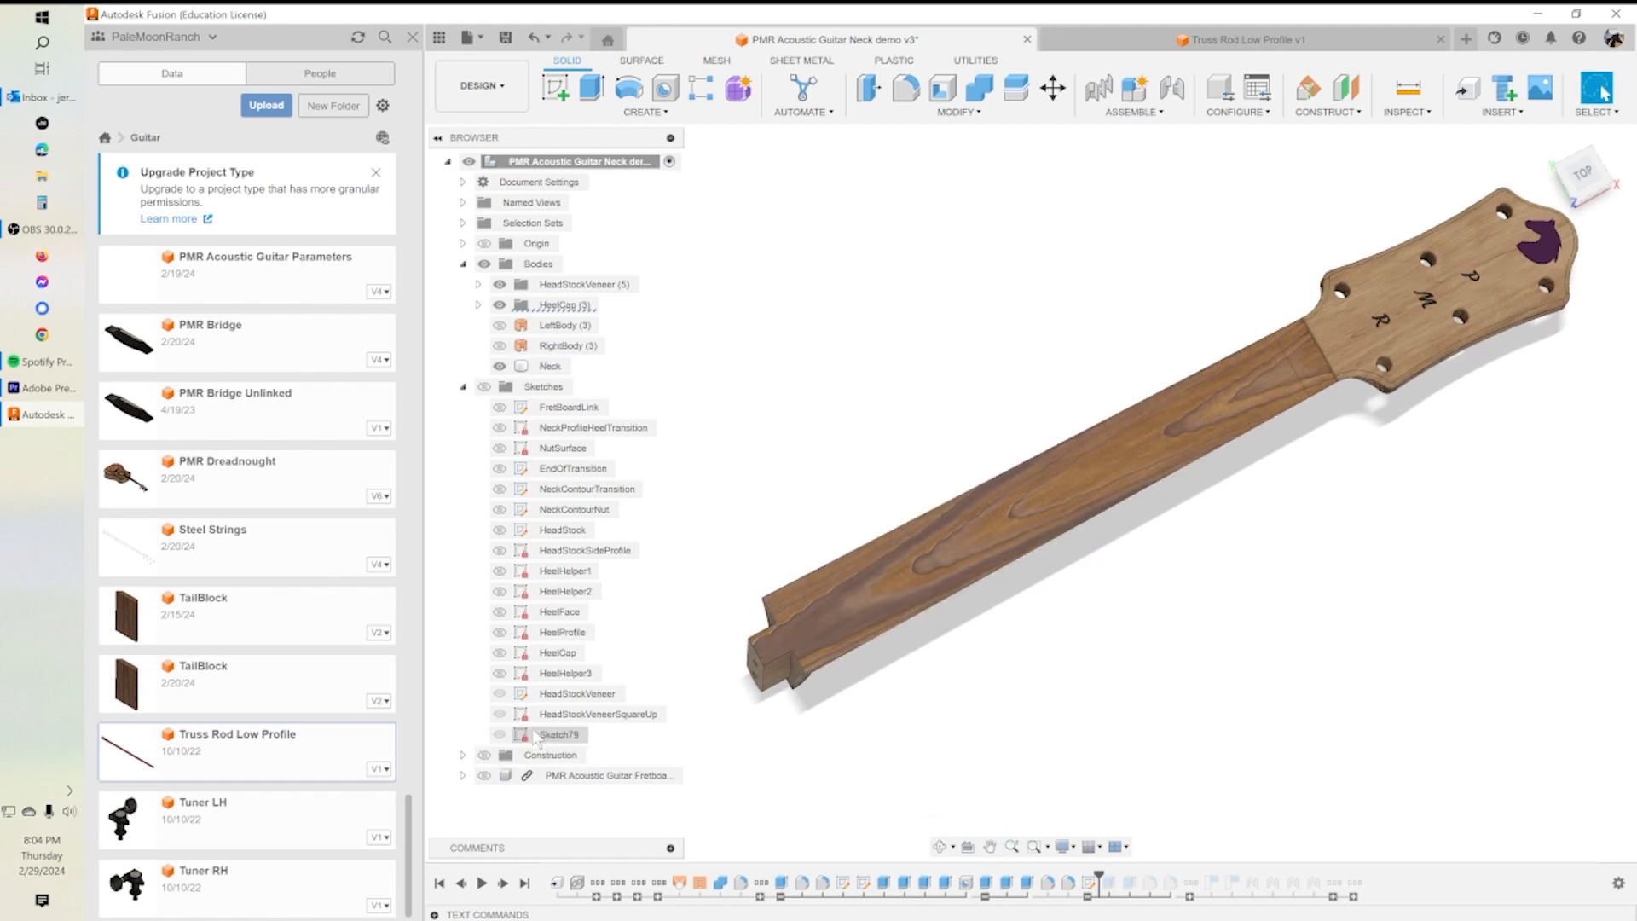
Step: Show the sketches on the neck and open Sketch79, the truss rod outline, for editing
{"action": "left_click", "coordinate": [484, 387]}
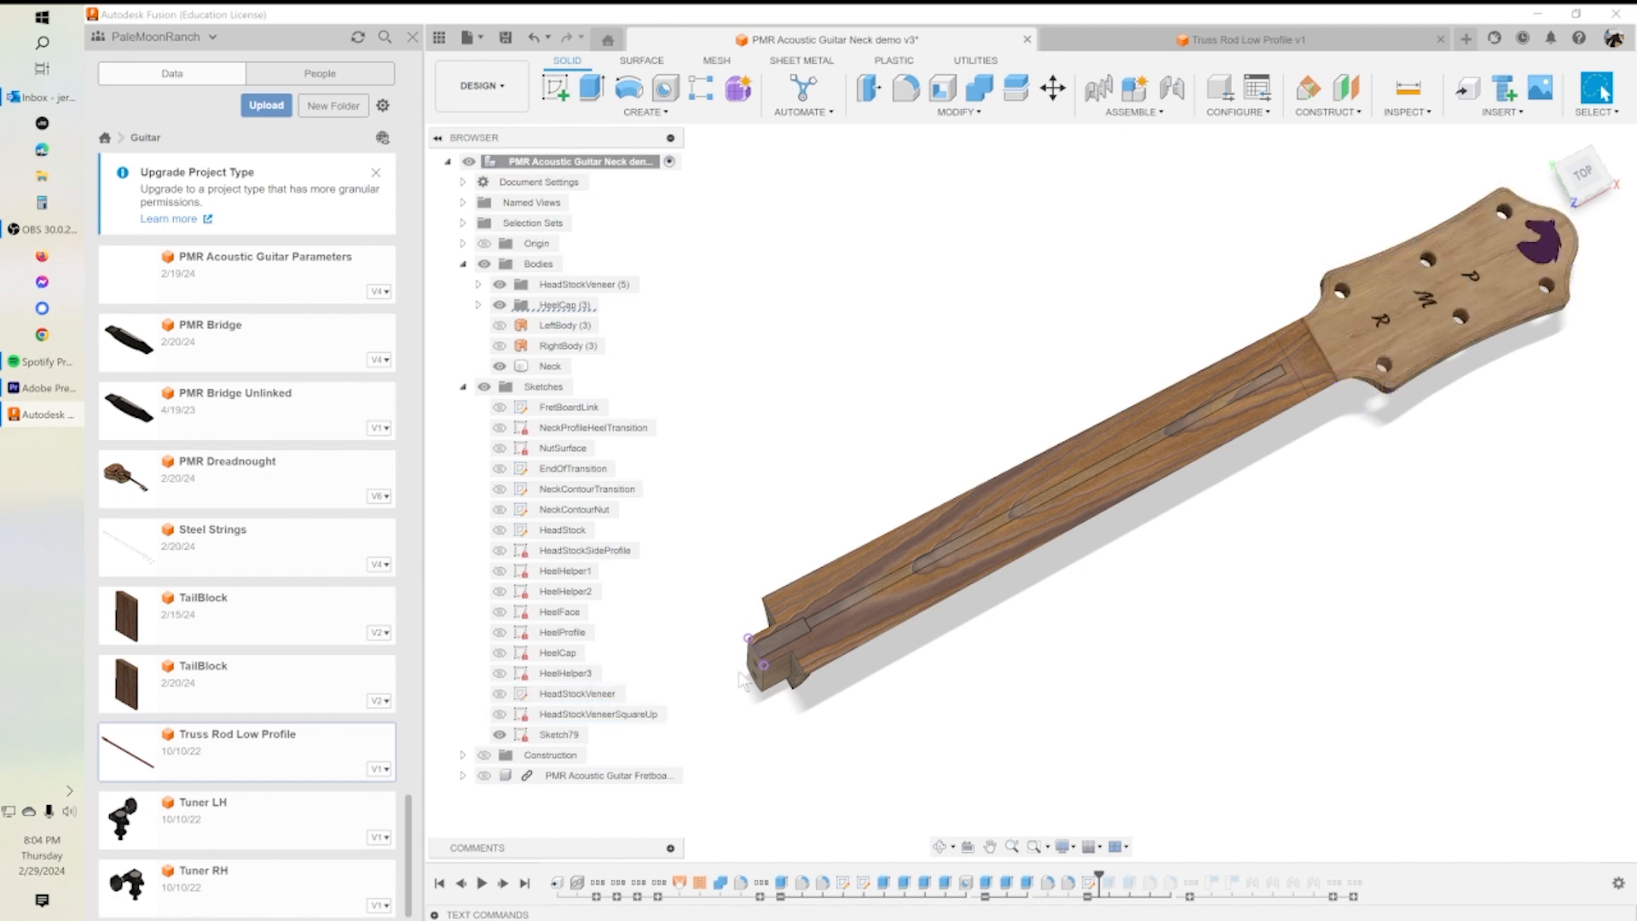
{"action": "left_click", "coordinate": [878, 612]}
{"action": "key", "text": "Escape"}
{"action": "double_click", "coordinate": [527, 735]}
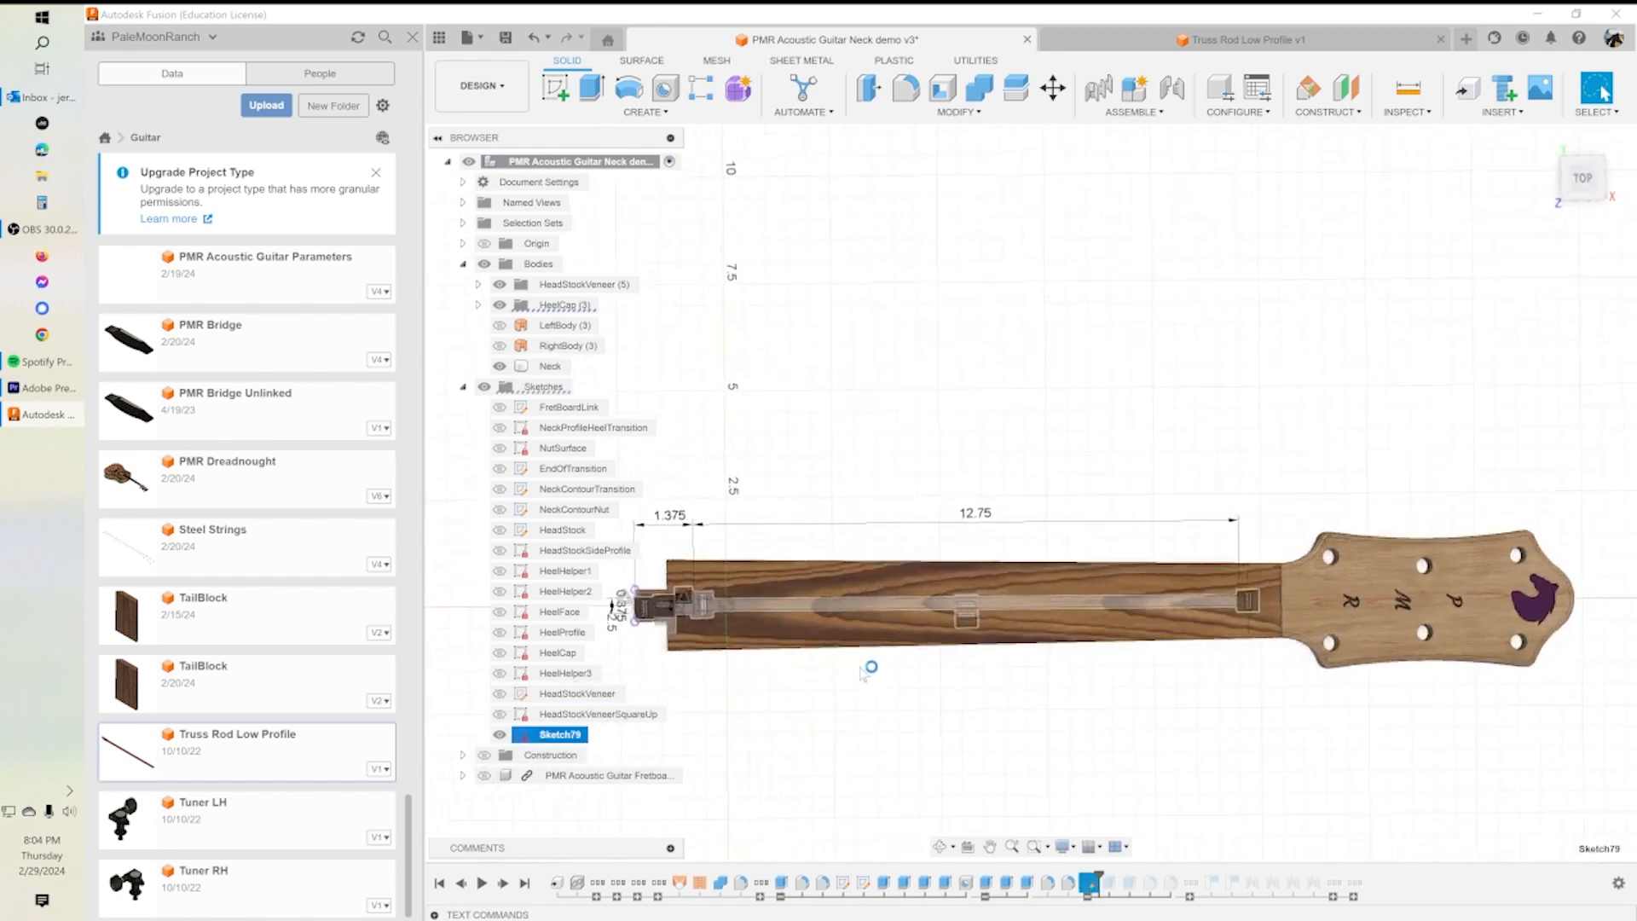
Step: Examine the truss rod sketch's dimensions and constraints from the heel end to the headstock end, including where the wide and narrow slots meet
{"action": "scroll", "coordinate": [801, 607], "scroll_direction": "up", "scroll_amount": 5}
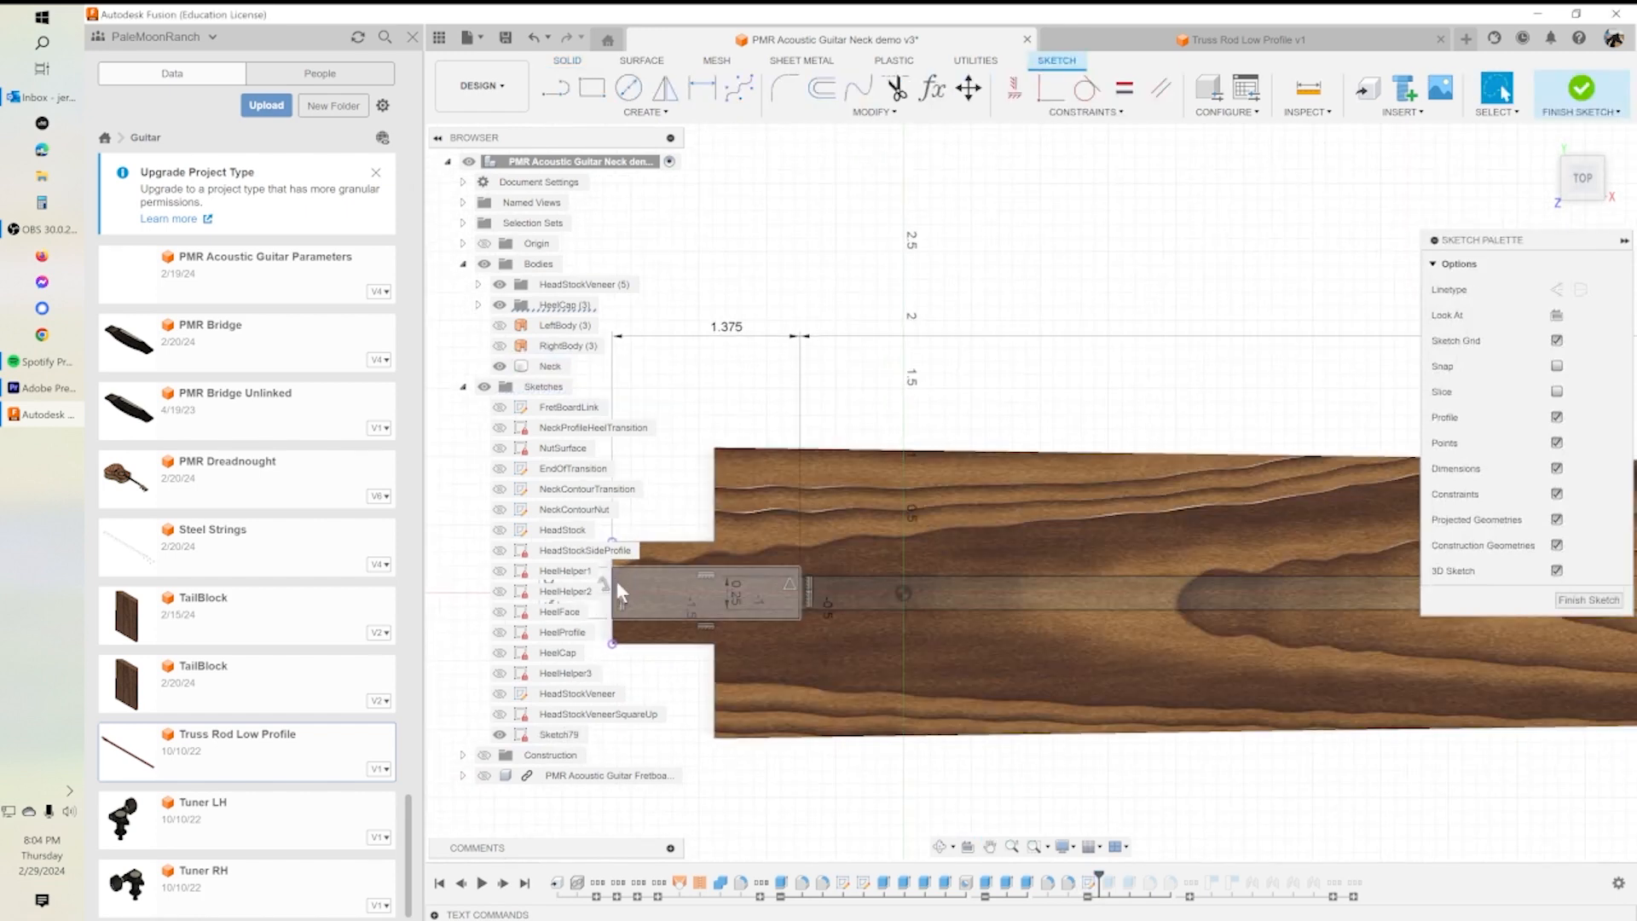
{"action": "middle_click_drag", "start_coordinate": [682, 571], "coordinate": [942, 540]}
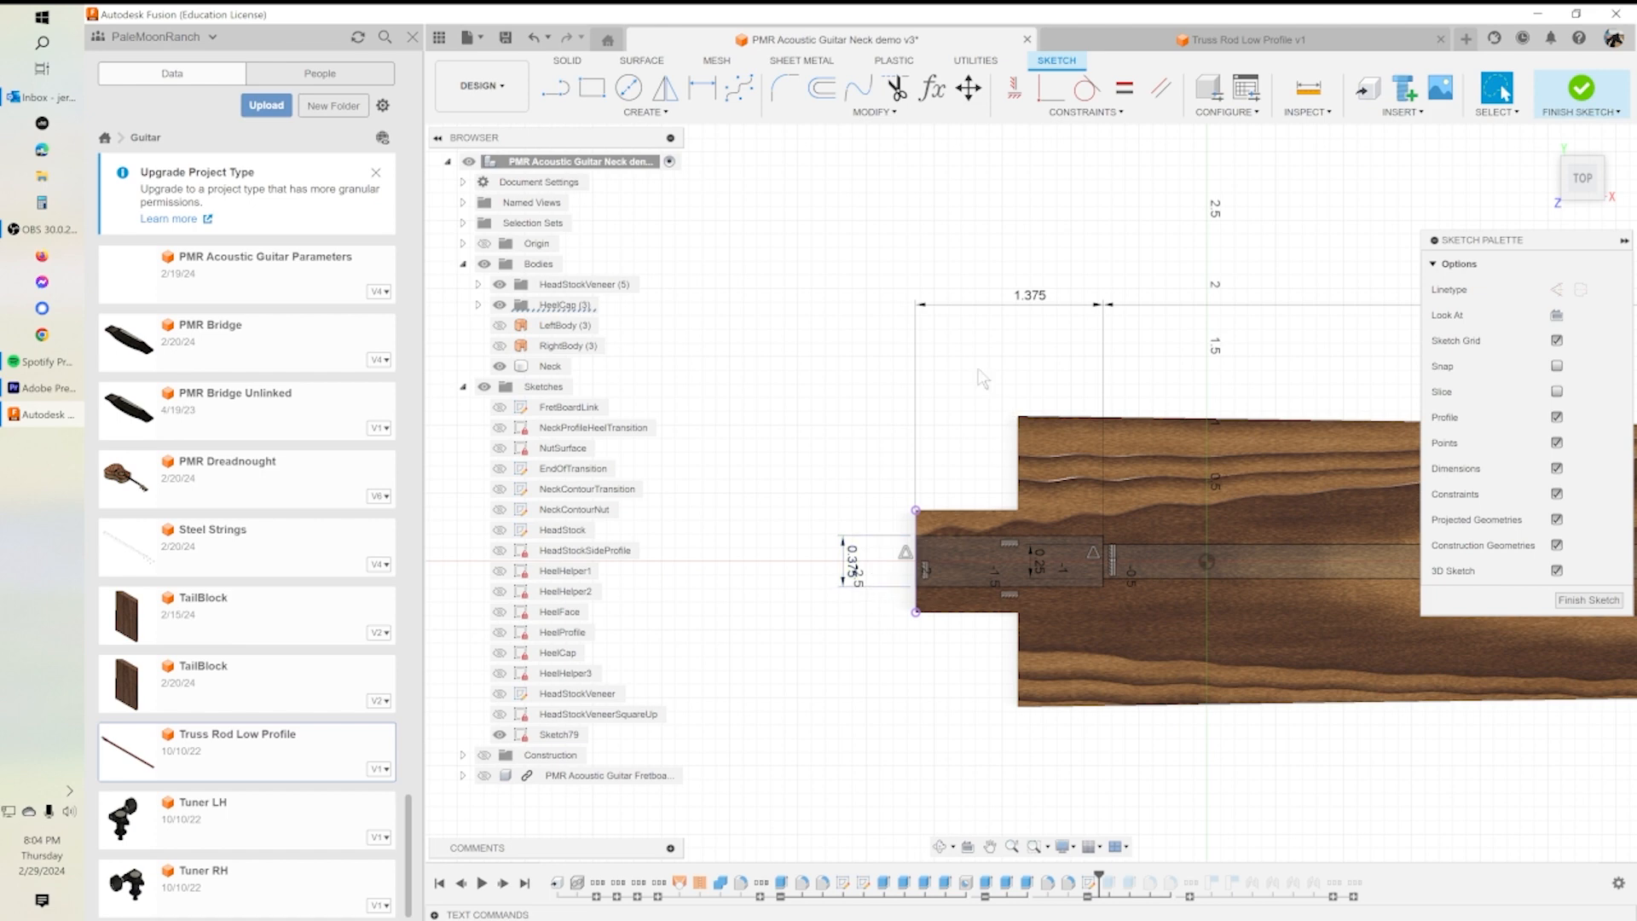
{"action": "middle_click_drag", "start_coordinate": [1217, 571], "coordinate": [929, 539]}
{"action": "scroll", "coordinate": [952, 532], "scroll_direction": "down", "scroll_amount": 2}
{"action": "scroll", "coordinate": [1096, 569], "scroll_direction": "down", "scroll_amount": 1}
{"action": "mouse_move", "coordinate": [1046, 519]}
{"action": "middle_mouse_down"}
{"action": "mouse_move", "coordinate": [944, 515]}
{"action": "mouse_move", "coordinate": [870, 537]}
{"action": "middle_mouse_up"}
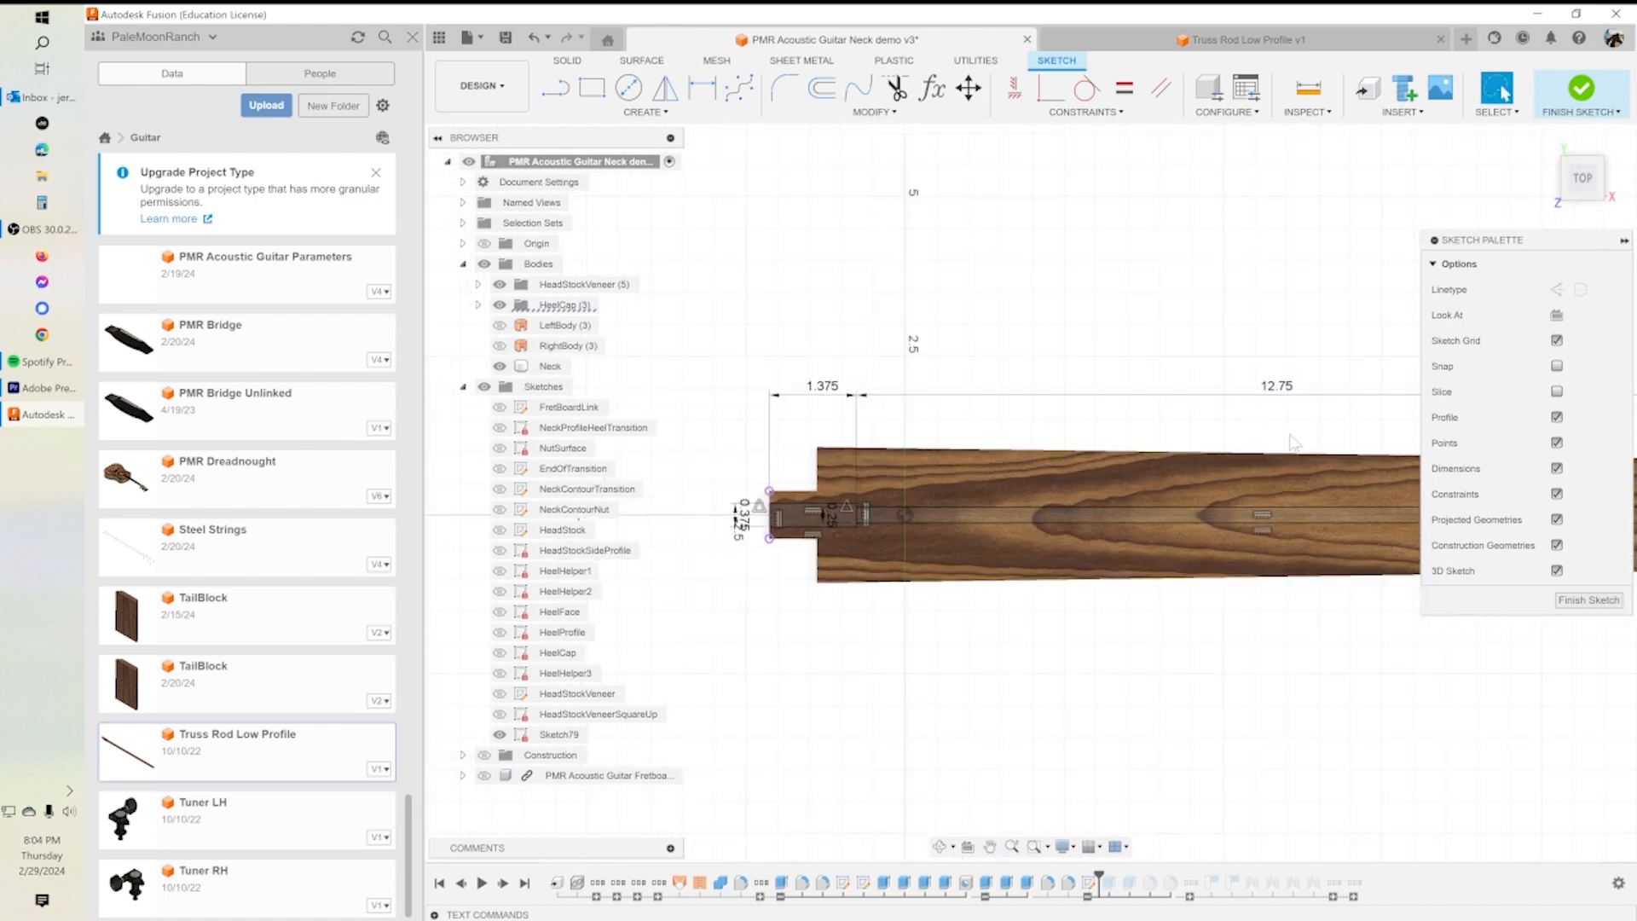
{"action": "scroll", "coordinate": [1286, 419], "scroll_direction": "down", "scroll_amount": 2}
{"action": "middle_click_drag", "start_coordinate": [1474, 612], "coordinate": [1383, 693]}
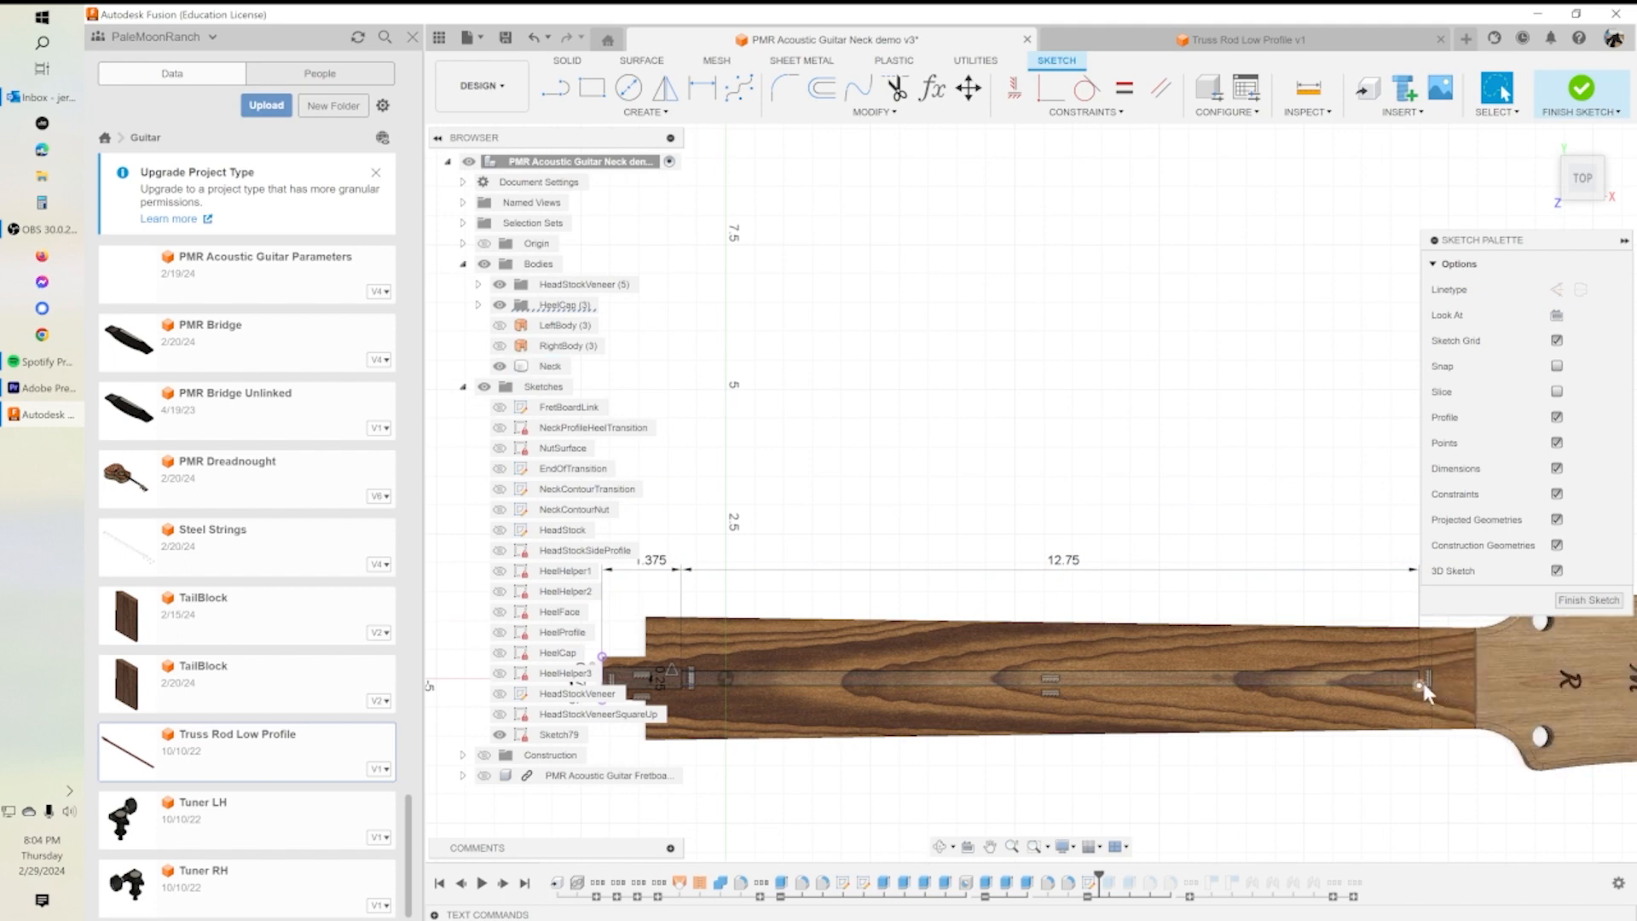
{"action": "scroll", "coordinate": [819, 686], "scroll_direction": "up", "scroll_amount": 3}
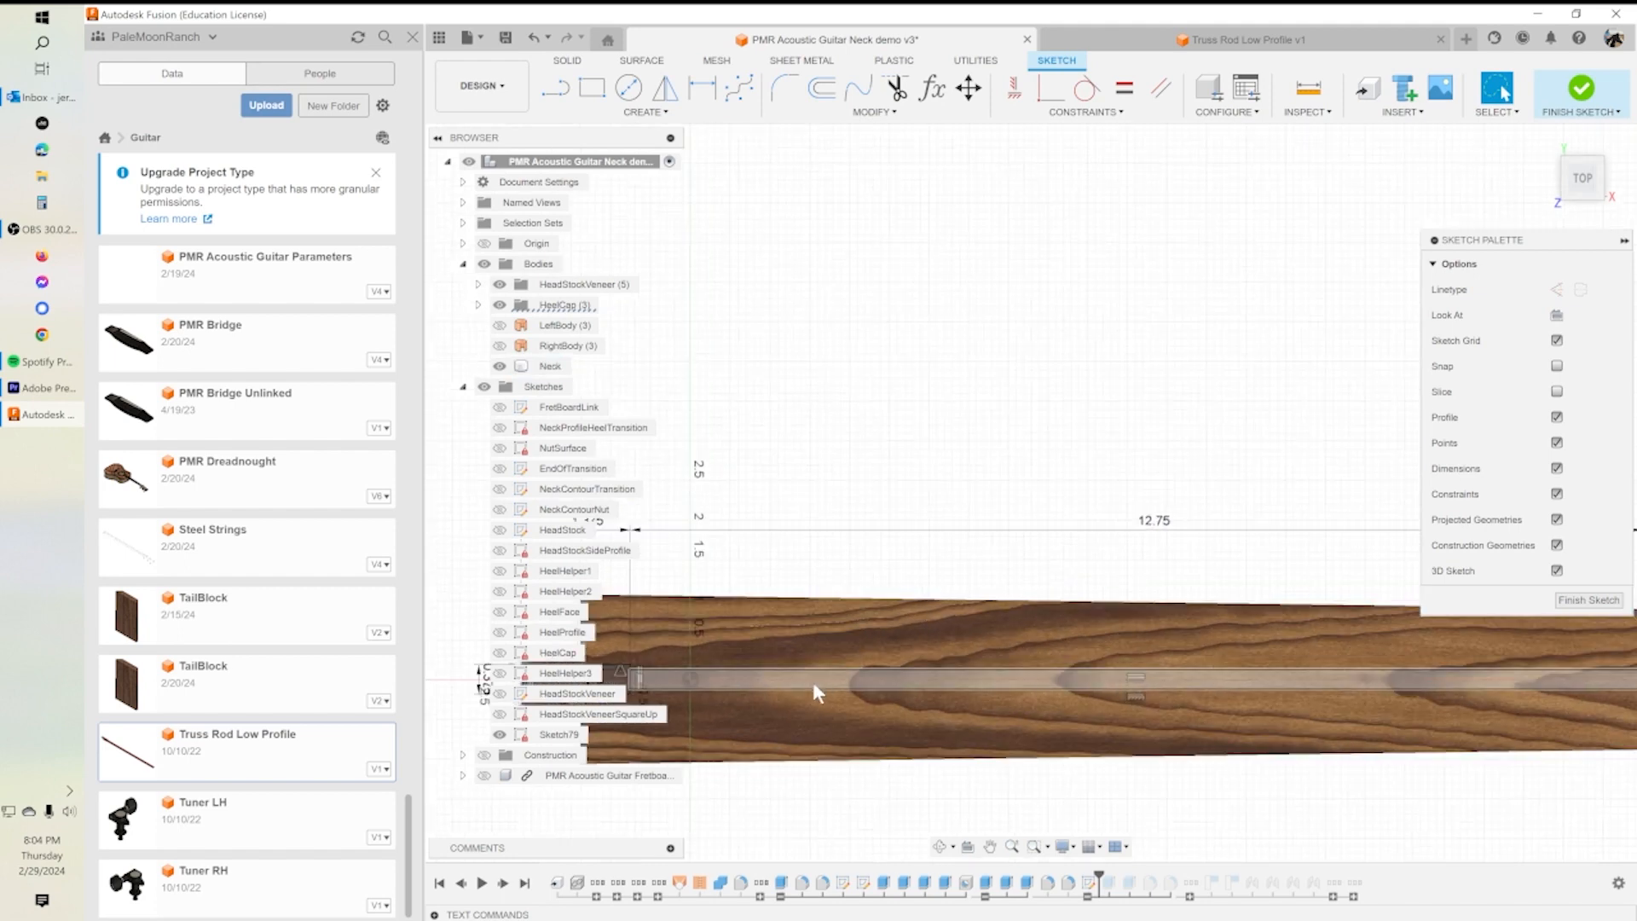
{"action": "middle_click_drag", "start_coordinate": [828, 684], "coordinate": [1075, 596]}
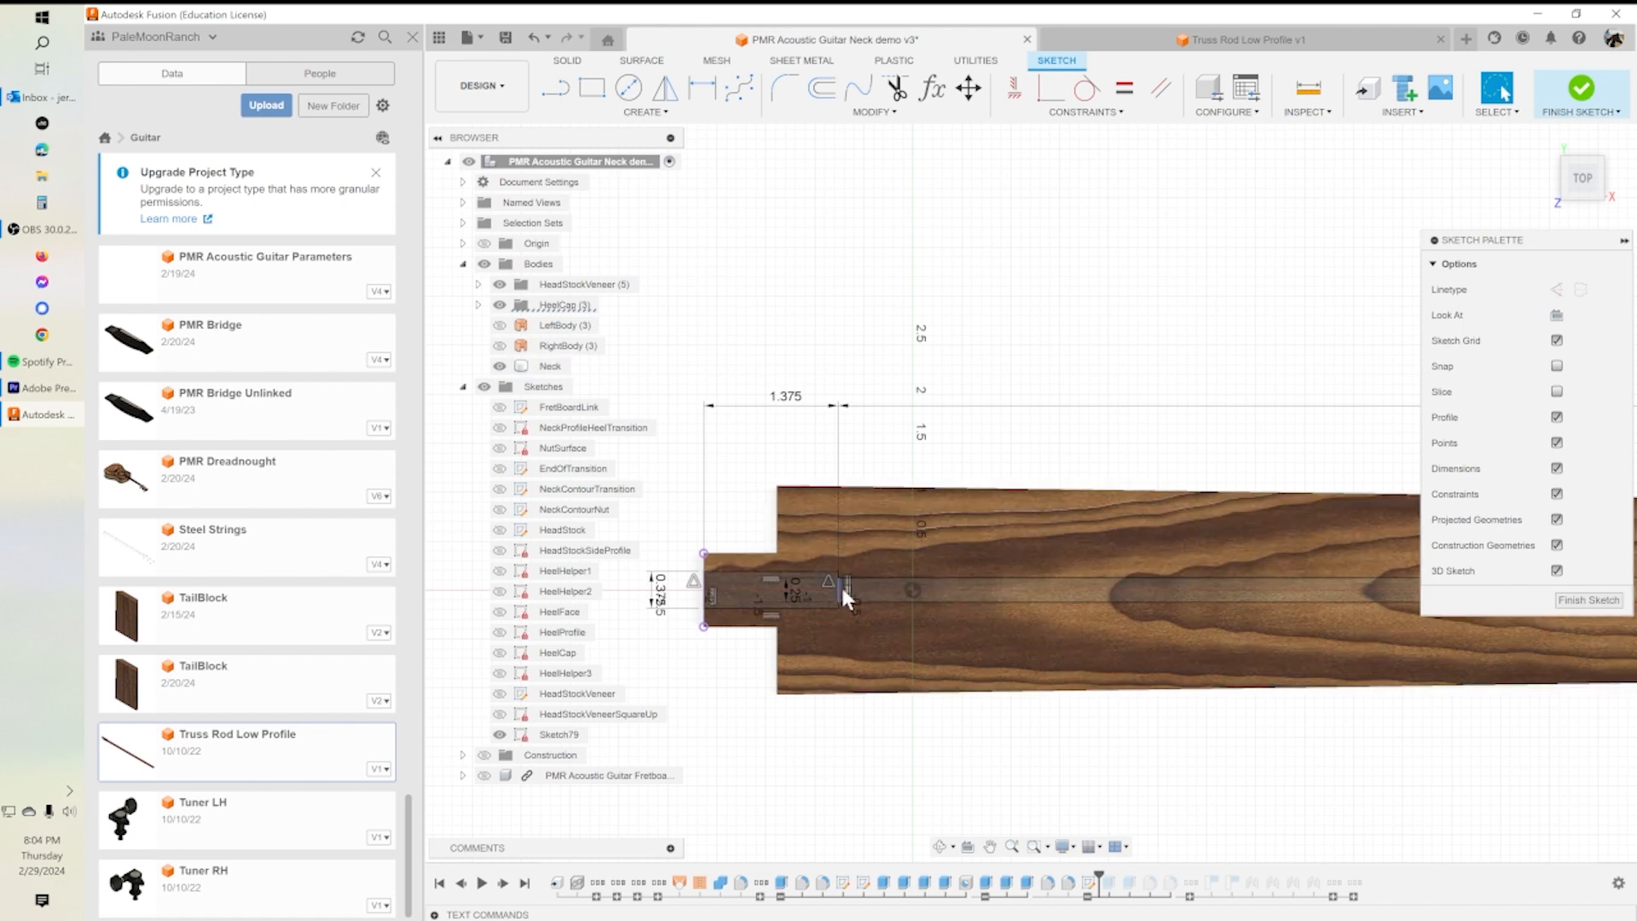
{"action": "left_click", "coordinate": [838, 588]}
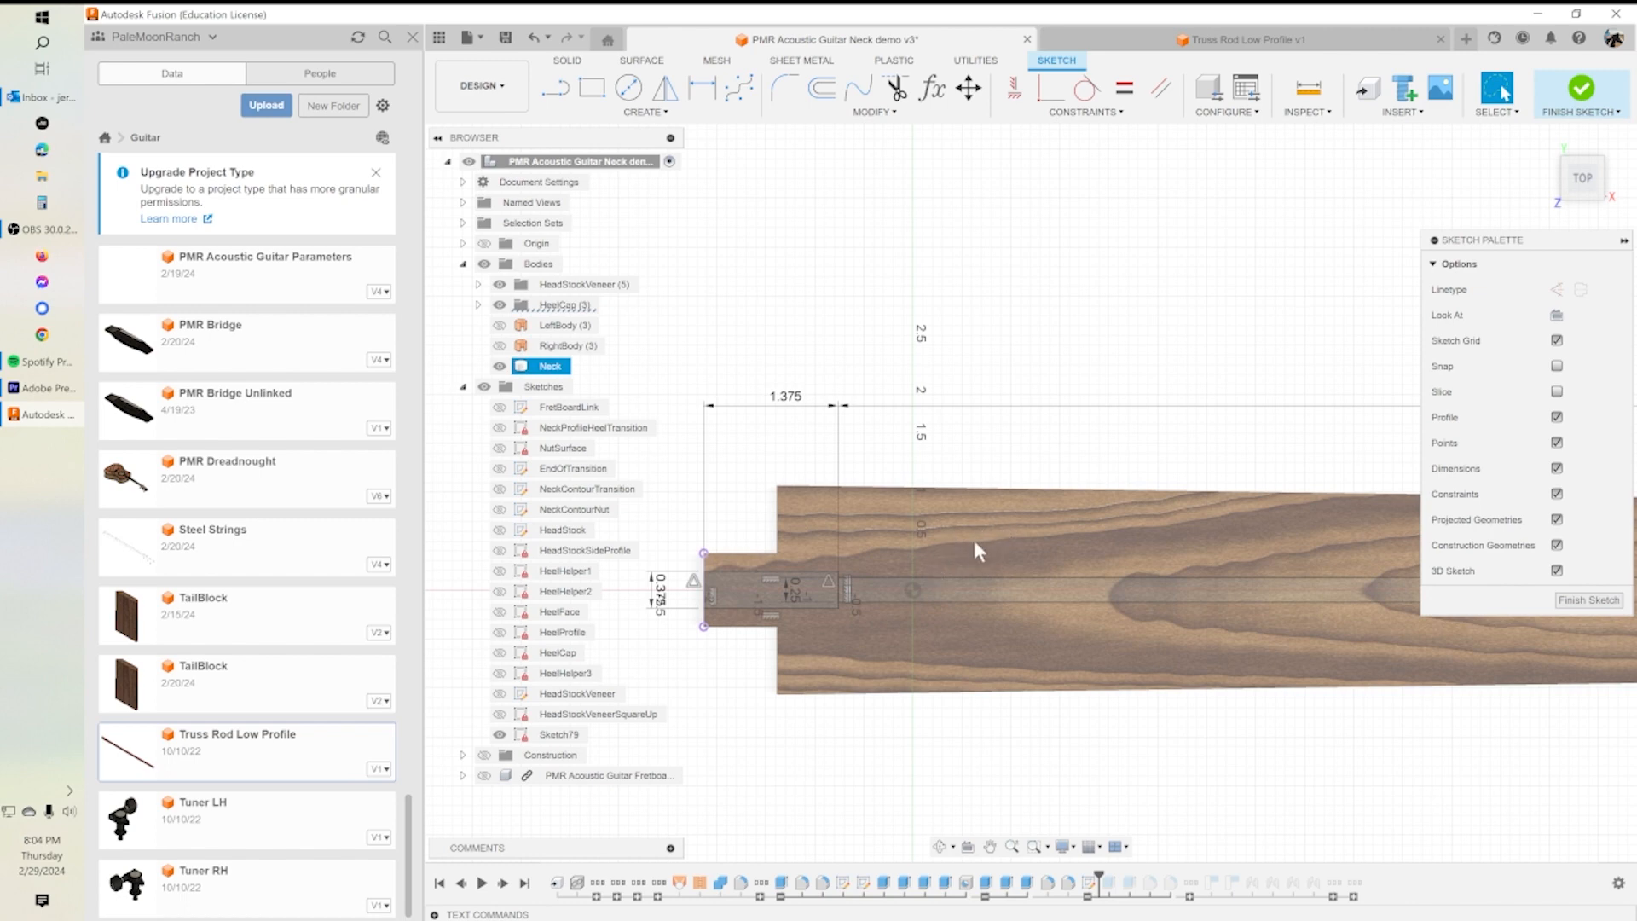
{"action": "scroll", "coordinate": [1006, 532], "scroll_direction": "down", "scroll_amount": 1}
{"action": "scroll", "coordinate": [905, 597], "scroll_direction": "down", "scroll_amount": 2}
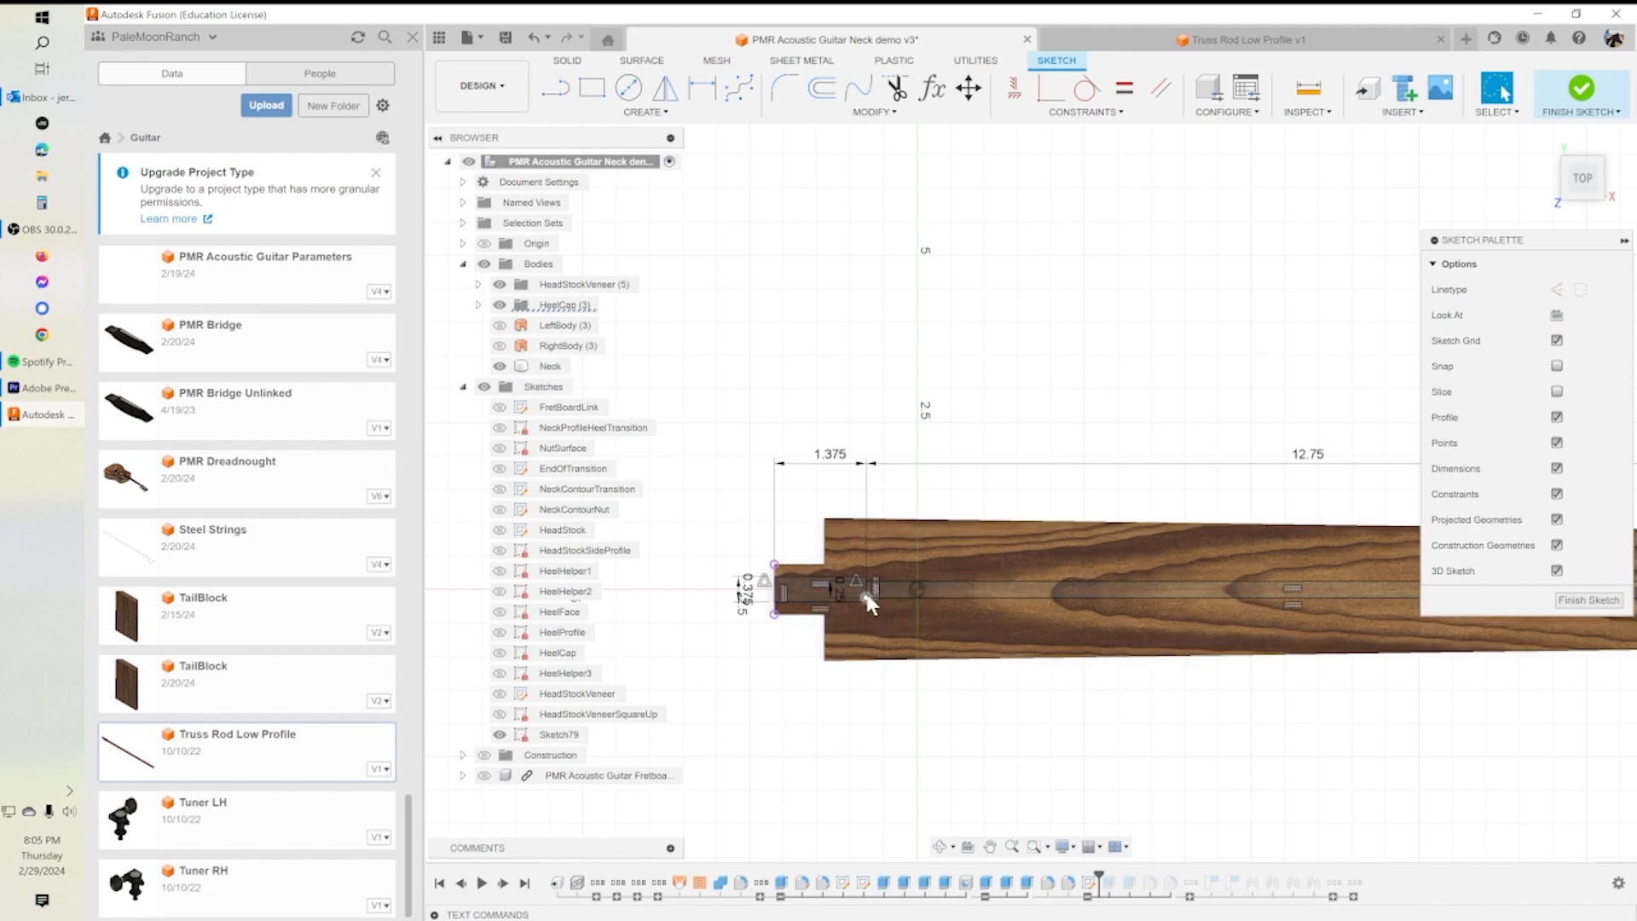
Step: Review the truss rod slot sketch along the full neck up to the headstock, and finish the sketch
{"action": "scroll", "coordinate": [1108, 646], "scroll_direction": "down", "scroll_amount": 2}
{"action": "mouse_move", "coordinate": [1177, 637]}
{"action": "middle_mouse_down"}
{"action": "mouse_move", "coordinate": [727, 647]}
{"action": "mouse_move", "coordinate": [957, 653]}
{"action": "middle_mouse_up"}
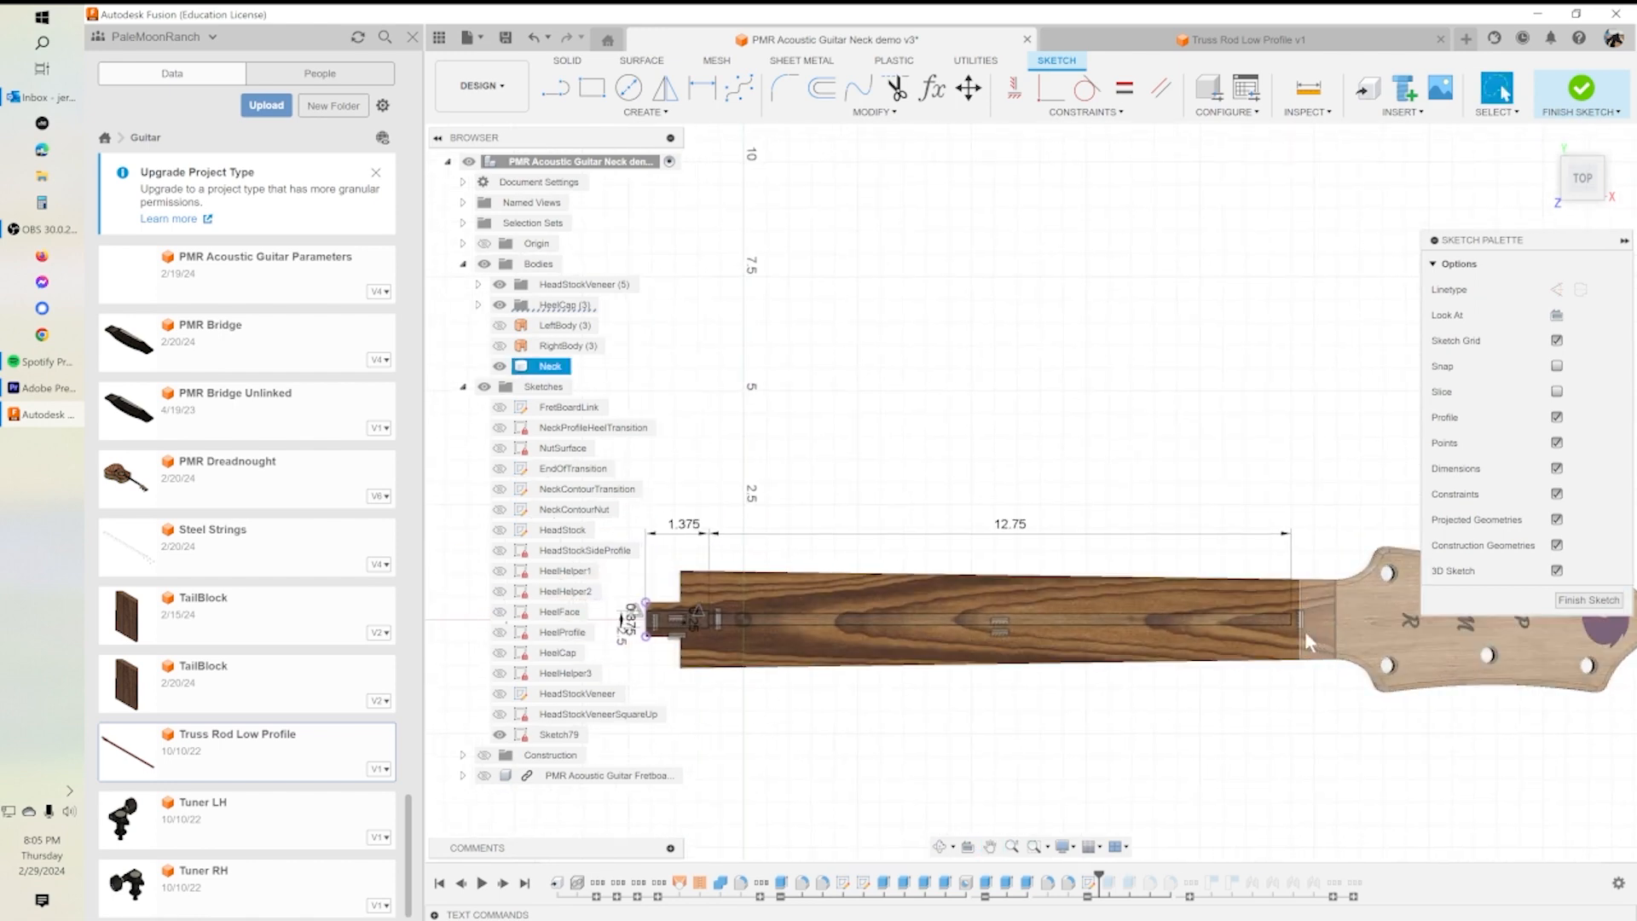
{"action": "scroll", "coordinate": [1197, 607], "scroll_direction": "down", "scroll_amount": 2}
{"action": "scroll", "coordinate": [1074, 631], "scroll_direction": "up", "scroll_amount": 1}
{"action": "left_click", "coordinate": [1587, 600]}
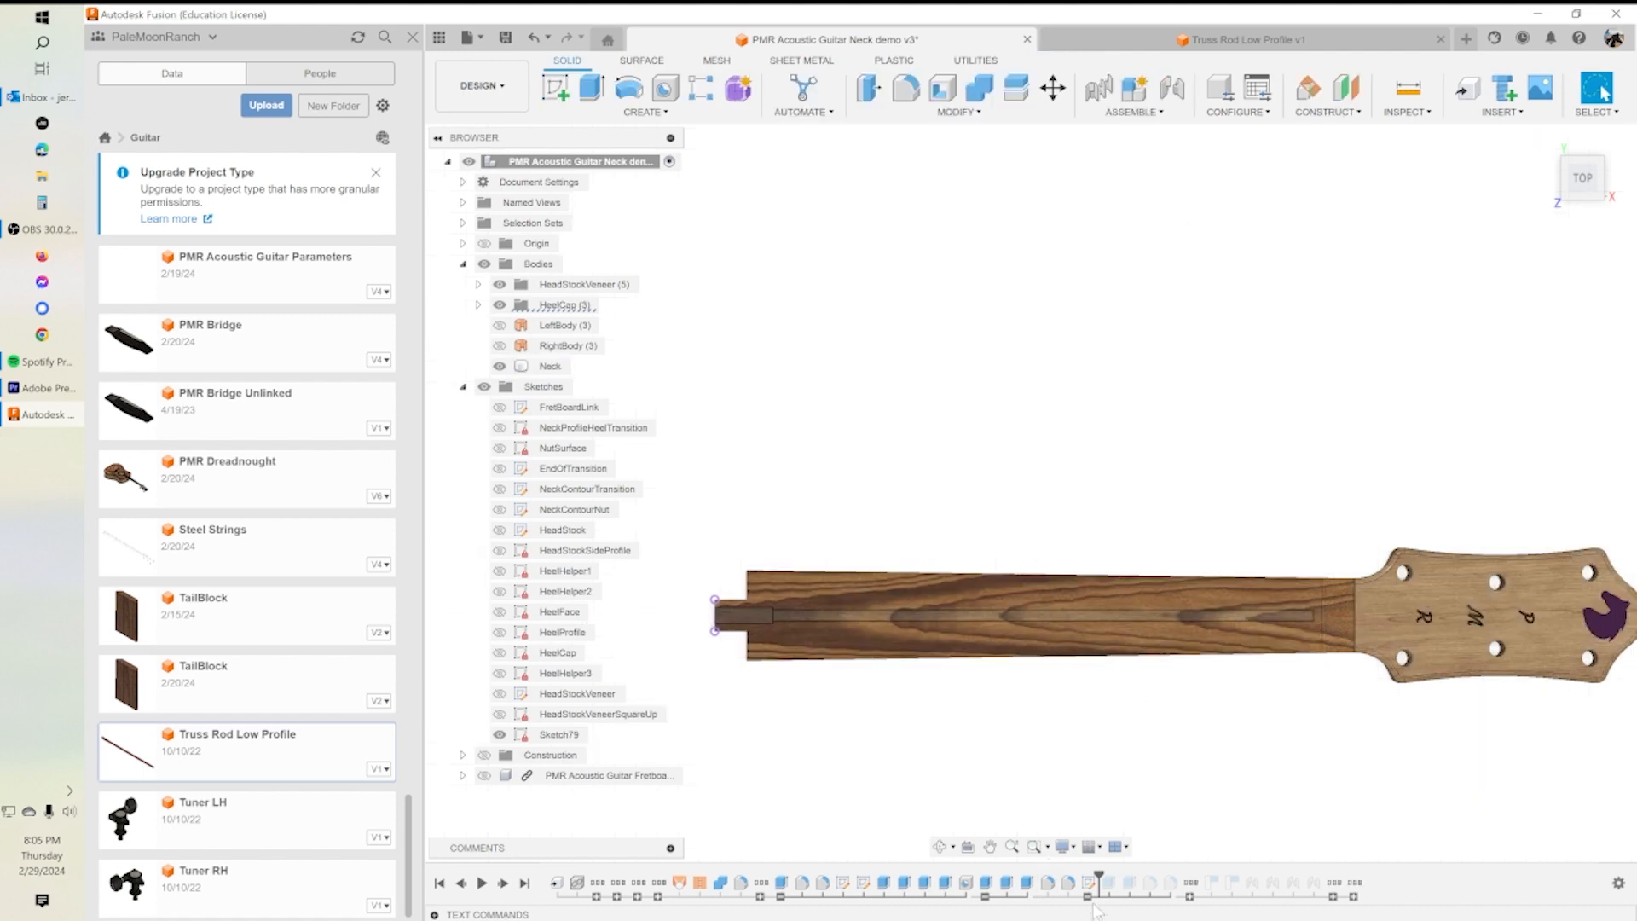
Step: Roll the design history forward past the first slot extrude and inspect the wide truss rod pocket at the heel
{"action": "left_click_drag", "start_coordinate": [1098, 874], "coordinate": [1119, 873]}
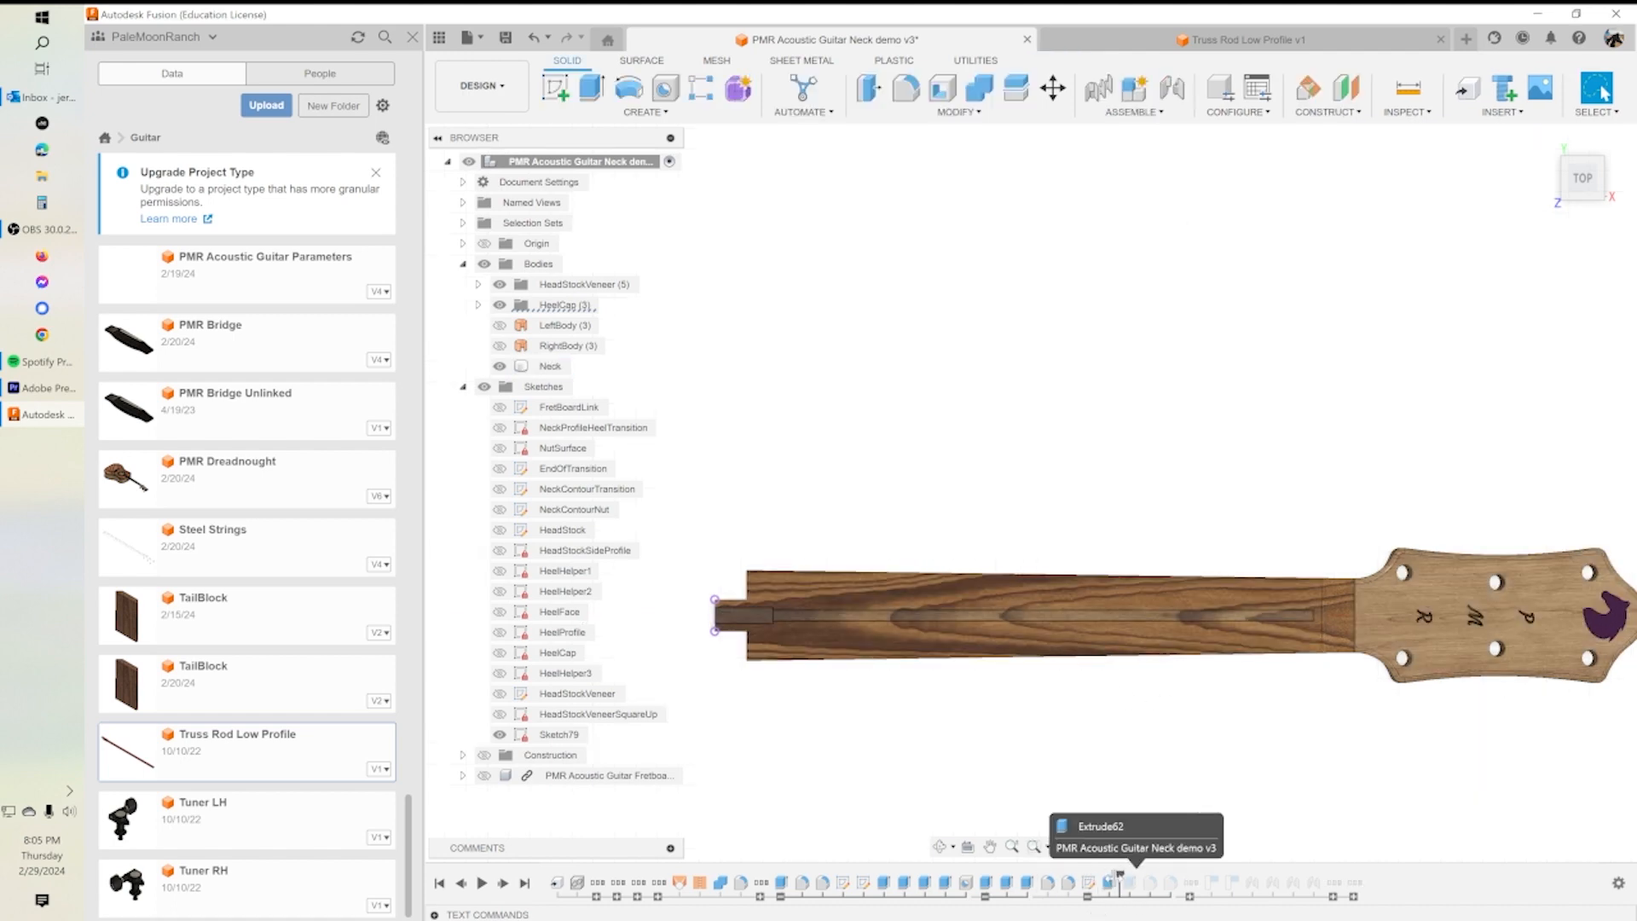
{"action": "middle_click_drag", "start_coordinate": [1049, 735], "coordinate": [1162, 730], "text": "shift"}
{"action": "scroll", "coordinate": [1154, 686], "scroll_direction": "up", "scroll_amount": 6}
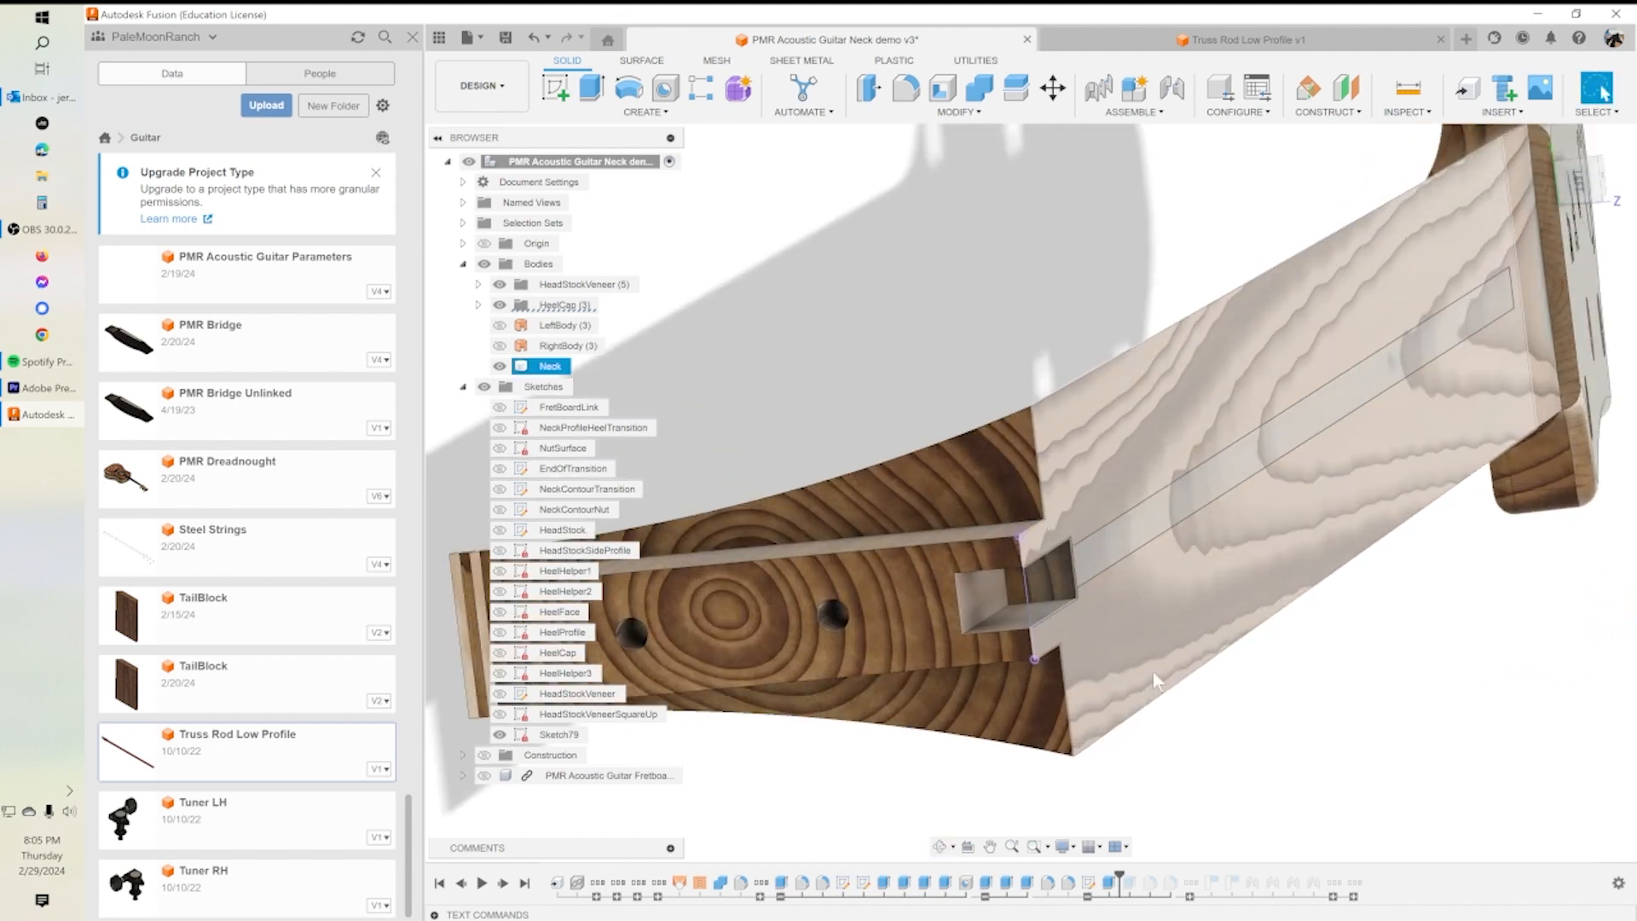
{"action": "scroll", "coordinate": [1152, 671], "scroll_direction": "up", "scroll_amount": 3}
{"action": "middle_click_drag", "start_coordinate": [1115, 475], "coordinate": [1054, 401]}
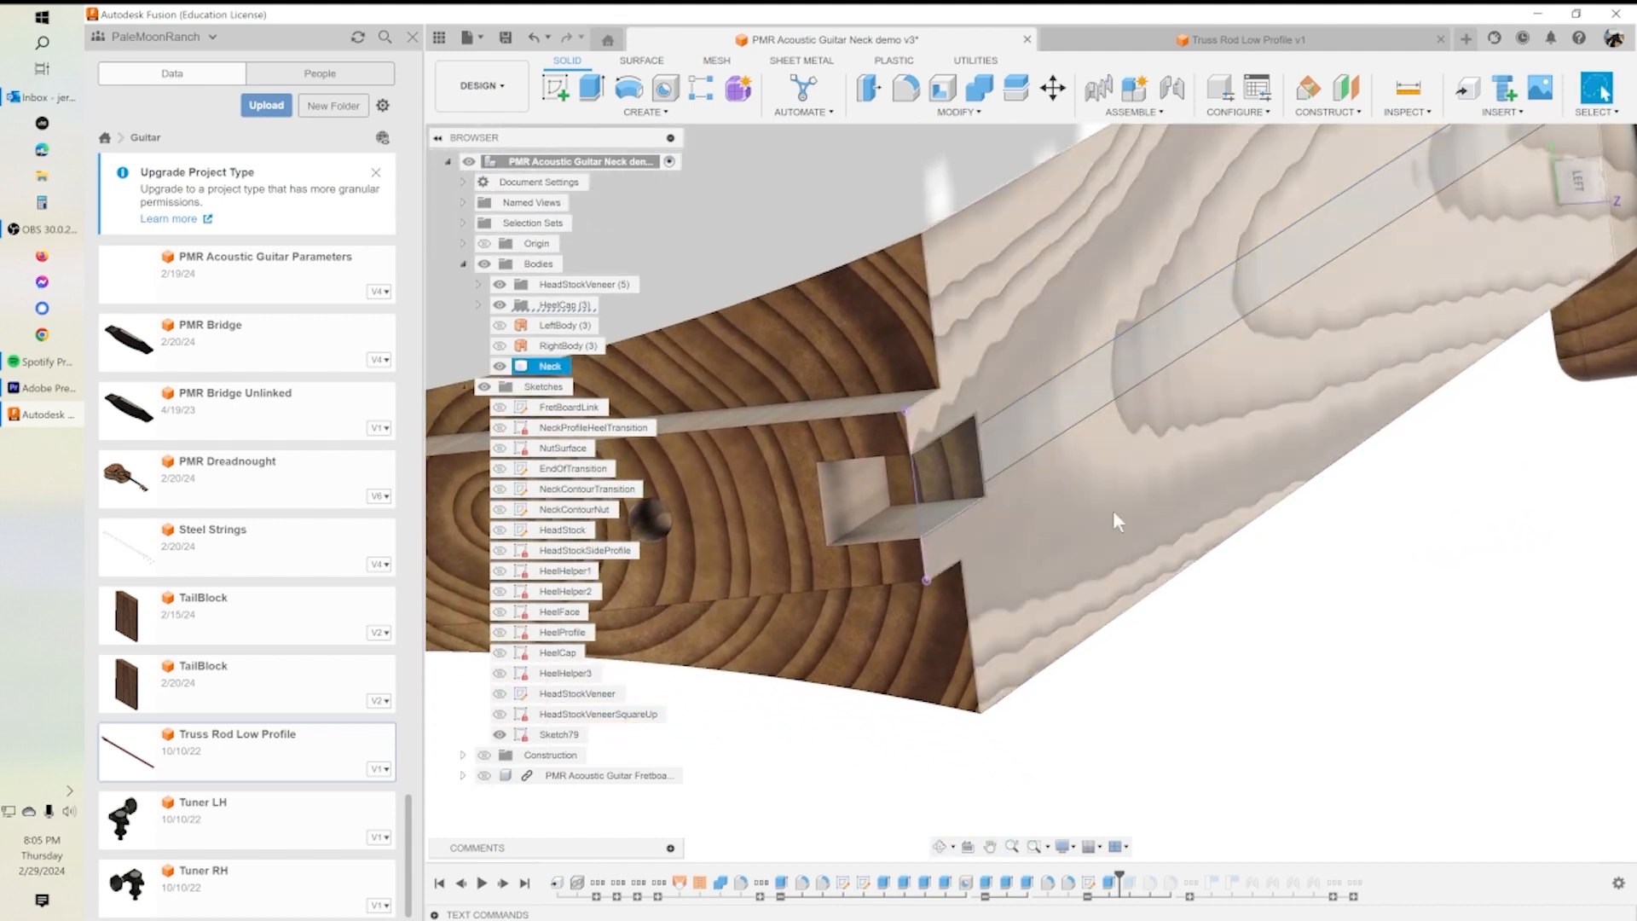
{"action": "middle_click_drag", "start_coordinate": [1221, 723], "coordinate": [1133, 804], "text": "shift"}
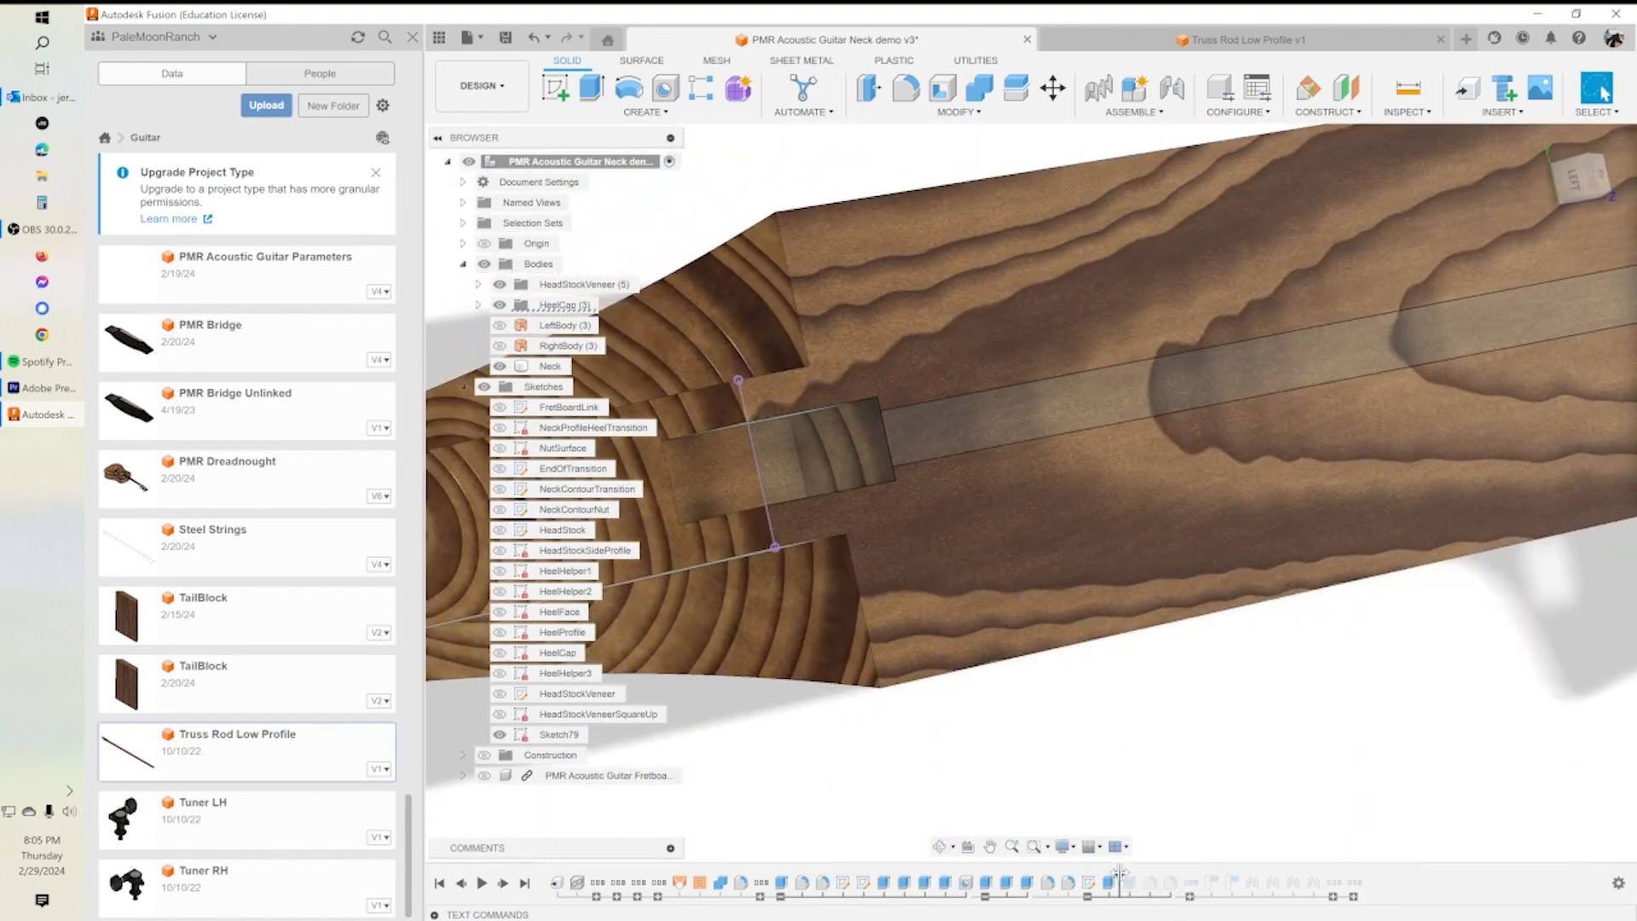
Step: Roll the history forward past Extrude62, the narrow slot cut, and hide all sketches
{"action": "left_click_drag", "start_coordinate": [1118, 871], "coordinate": [1140, 871]}
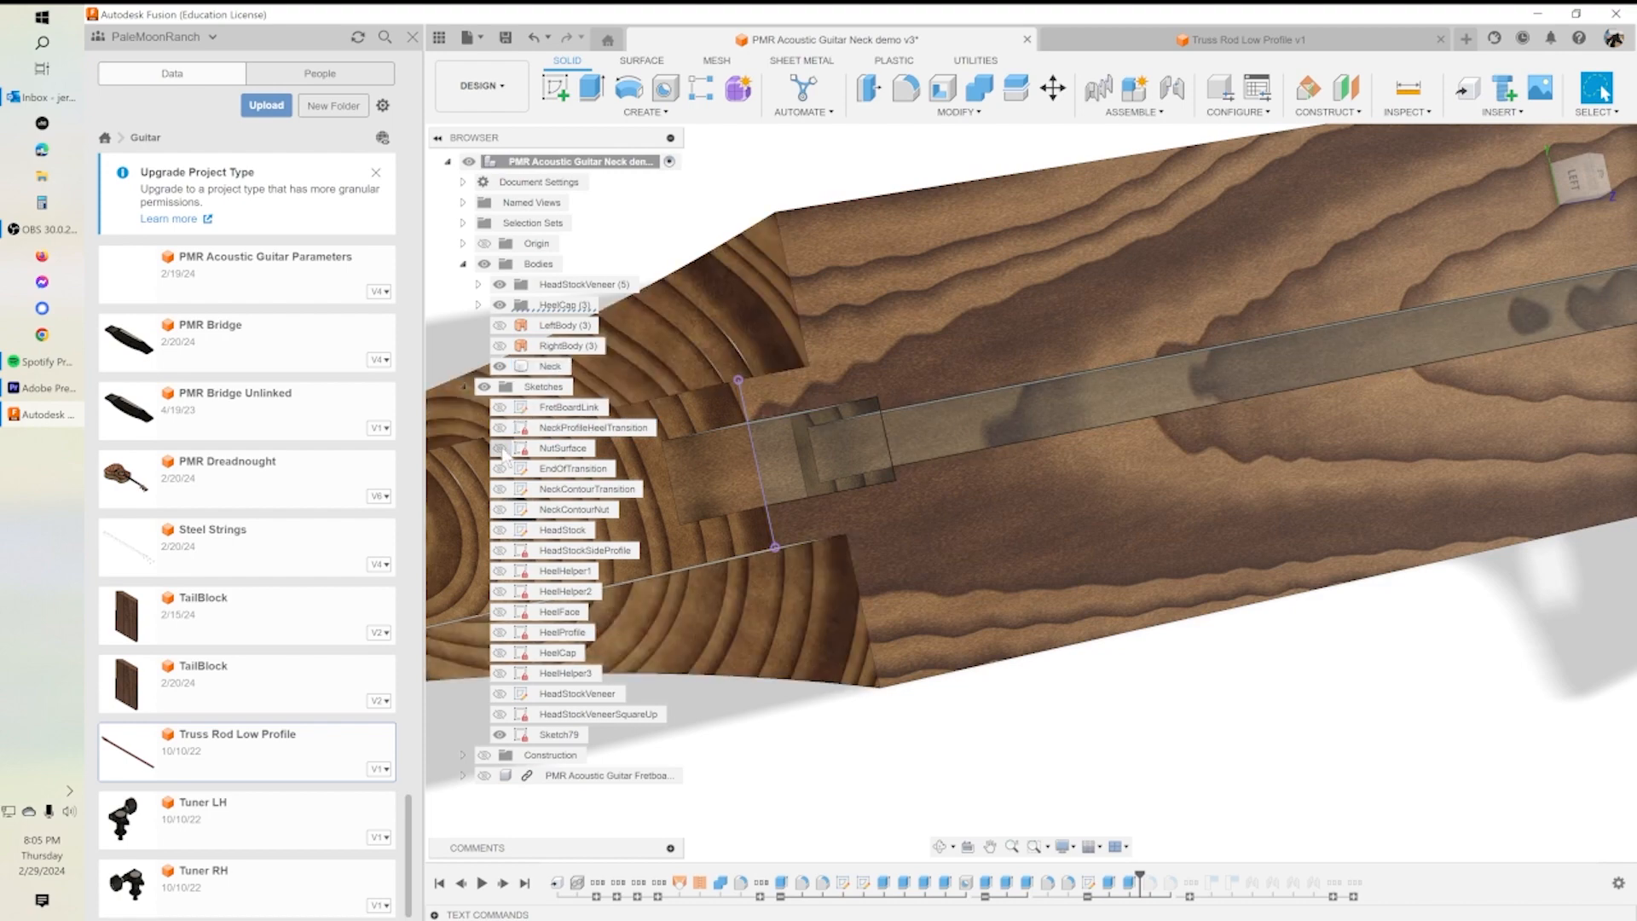
{"action": "left_click", "coordinate": [482, 386]}
{"action": "mouse_move", "coordinate": [915, 477]}
{"action": "middle_mouse_down", "text": "shift"}
{"action": "mouse_move", "coordinate": [924, 489]}
{"action": "mouse_move", "coordinate": [862, 470]}
{"action": "mouse_move", "coordinate": [839, 439]}
{"action": "middle_mouse_up", "text": "shift"}
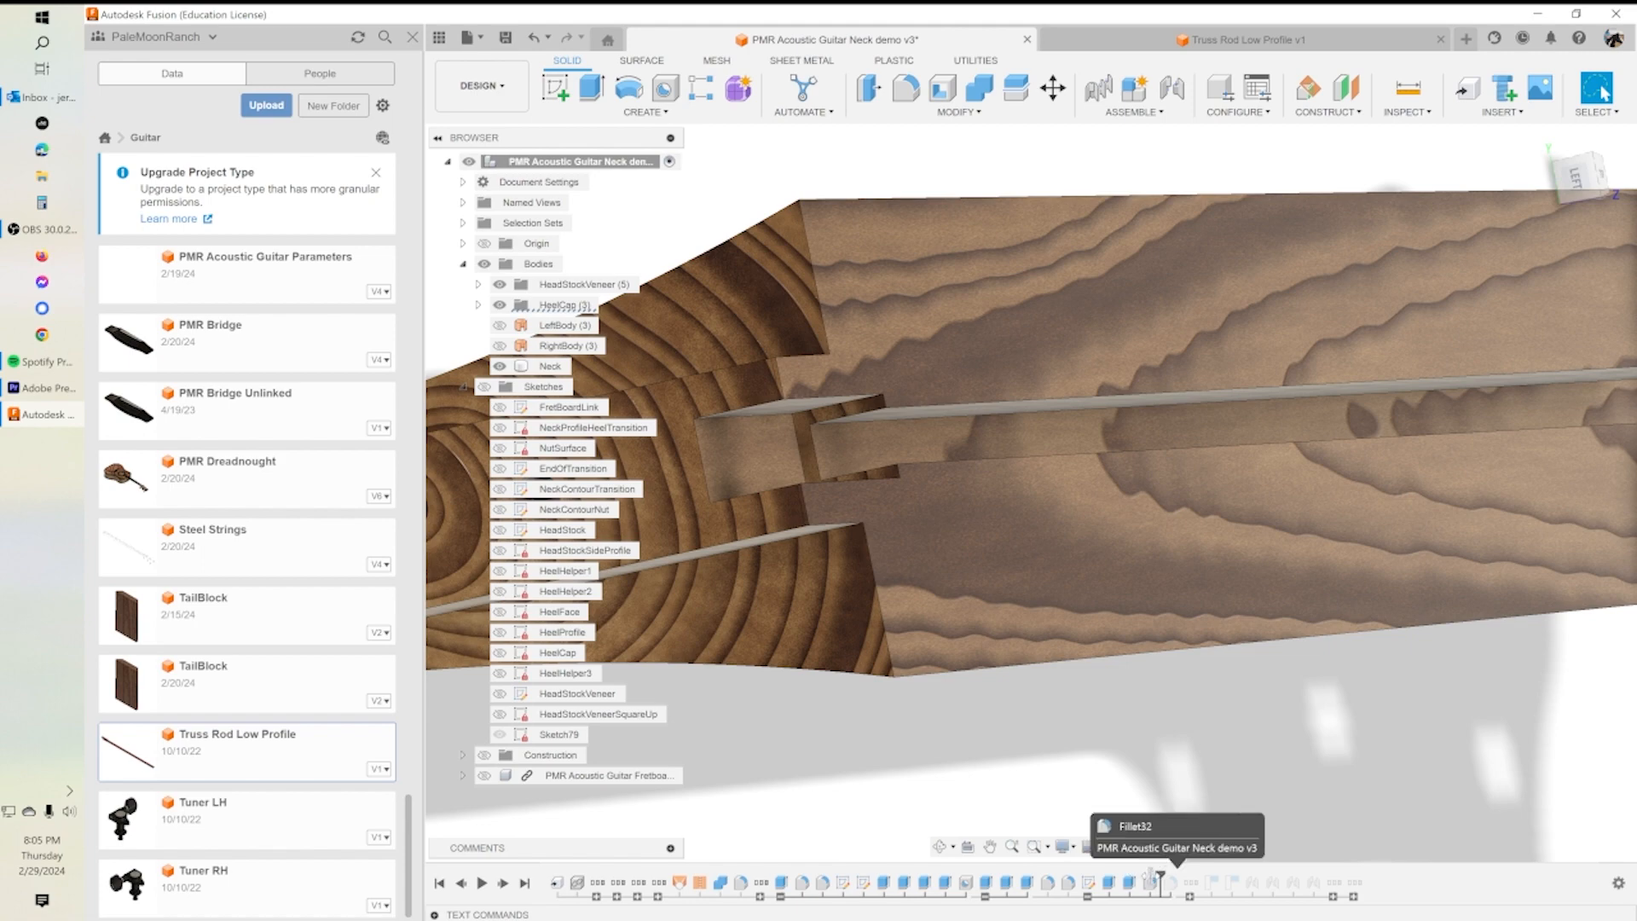
Step: Roll the history forward past the two fillets that round the bottoms of the wide and narrow truss rod slots
{"action": "left_click_drag", "start_coordinate": [1140, 878], "coordinate": [1159, 880]}
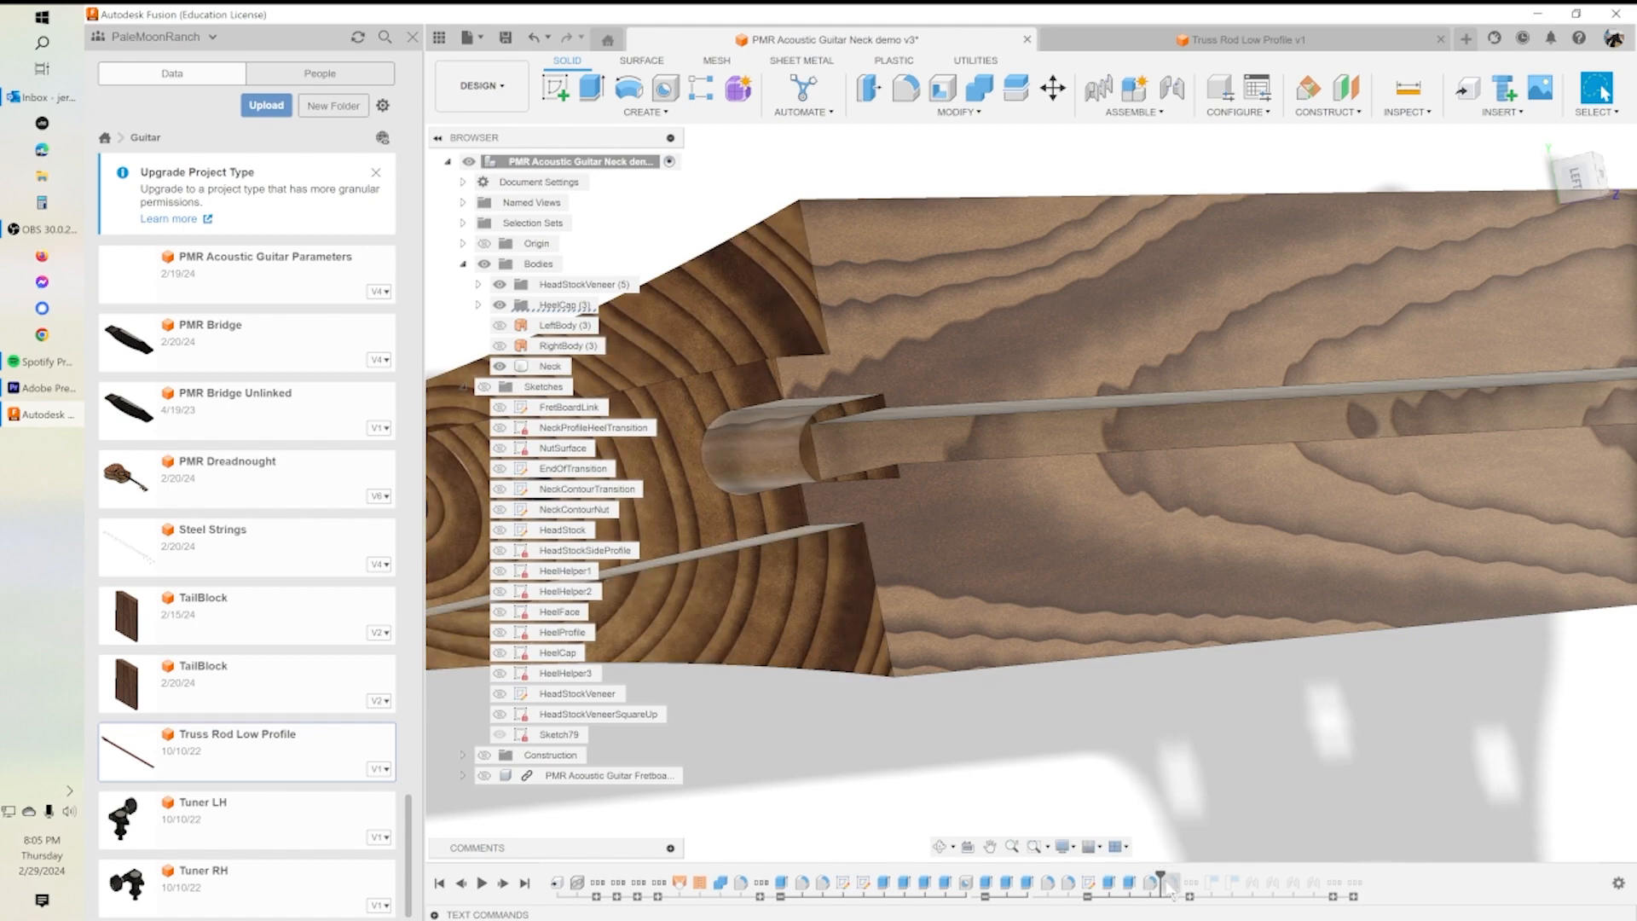
{"action": "left_click_drag", "start_coordinate": [1159, 876], "coordinate": [1180, 878]}
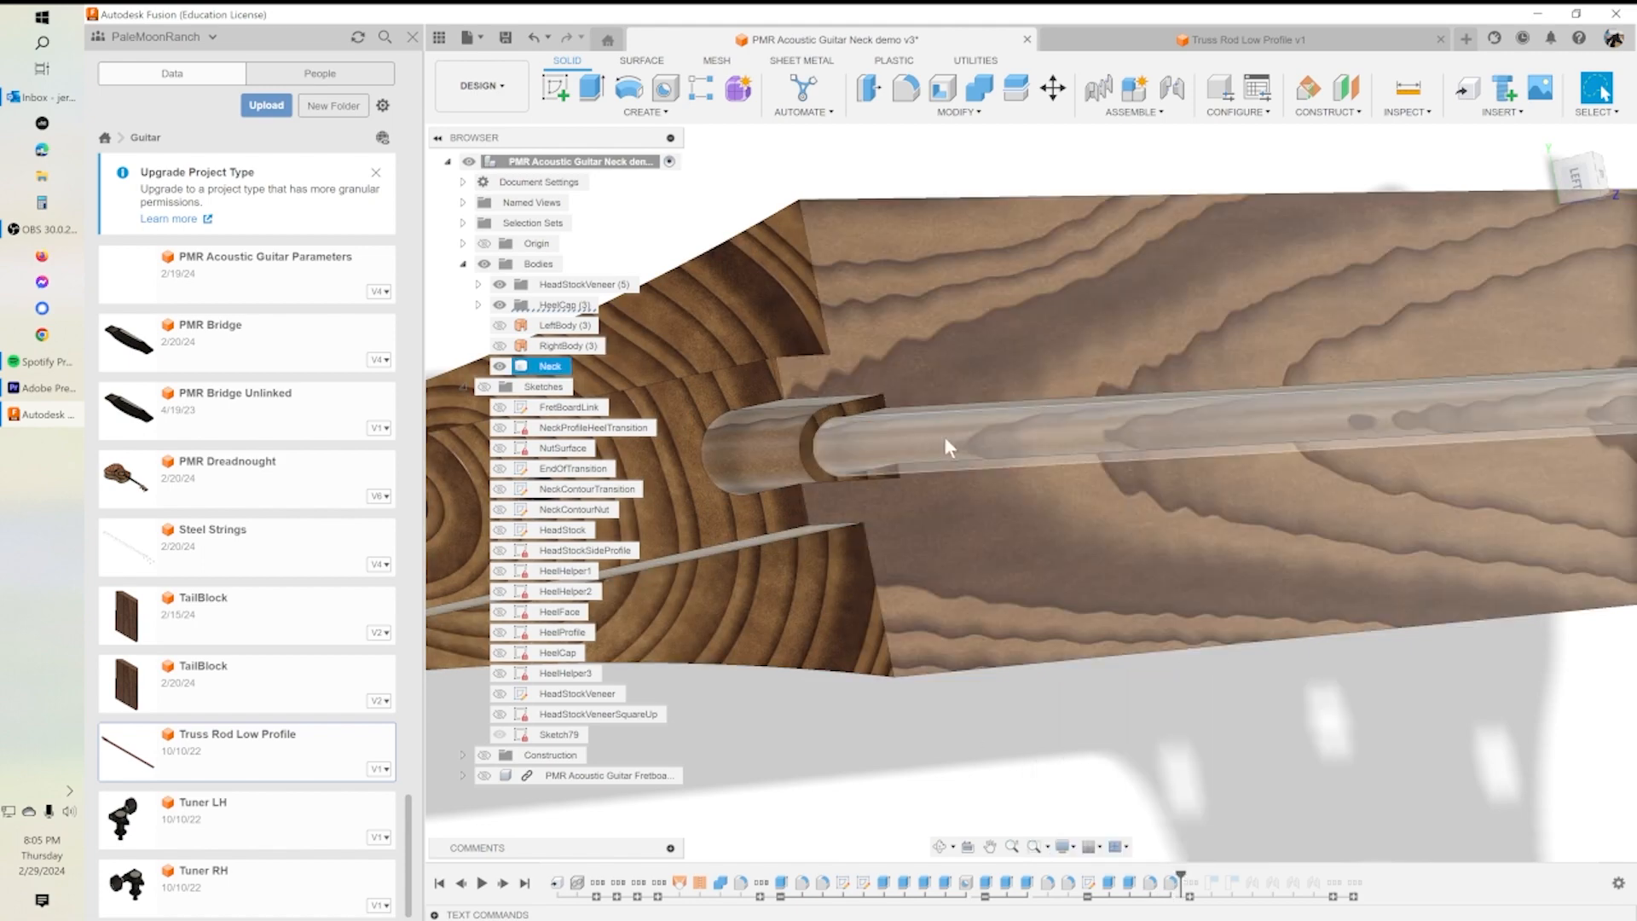
{"action": "middle_click_drag", "start_coordinate": [1237, 482], "coordinate": [1322, 545], "text": "shift"}
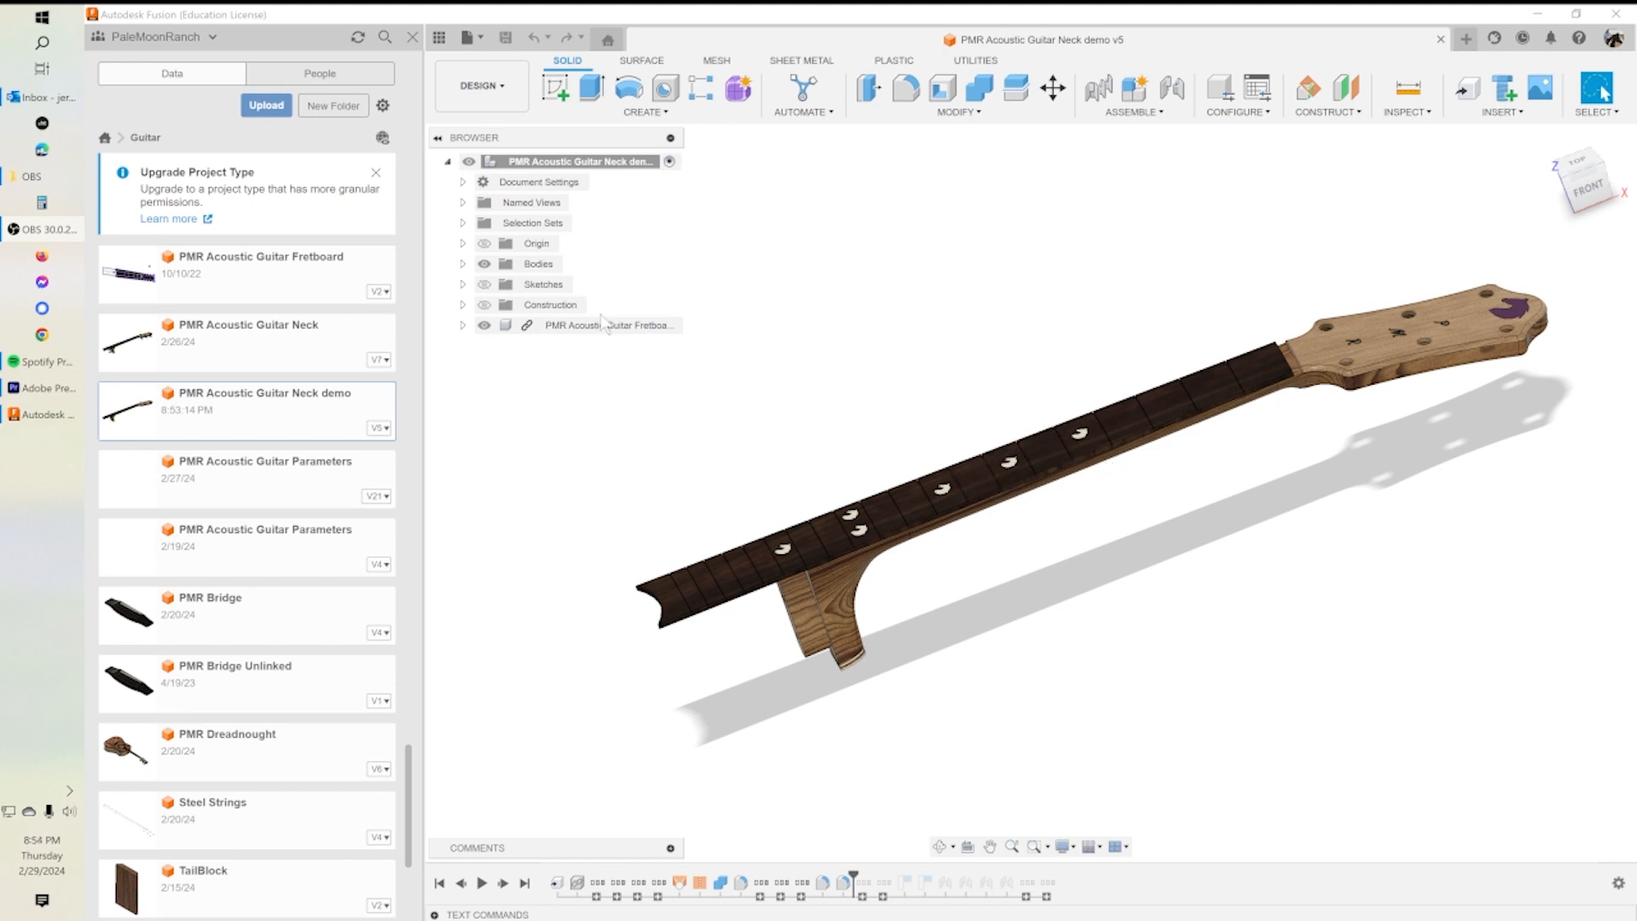
Step: Hide the fretboard component and insert the Truss Rod Low Profile design into the neck document
{"action": "left_click", "coordinate": [483, 325]}
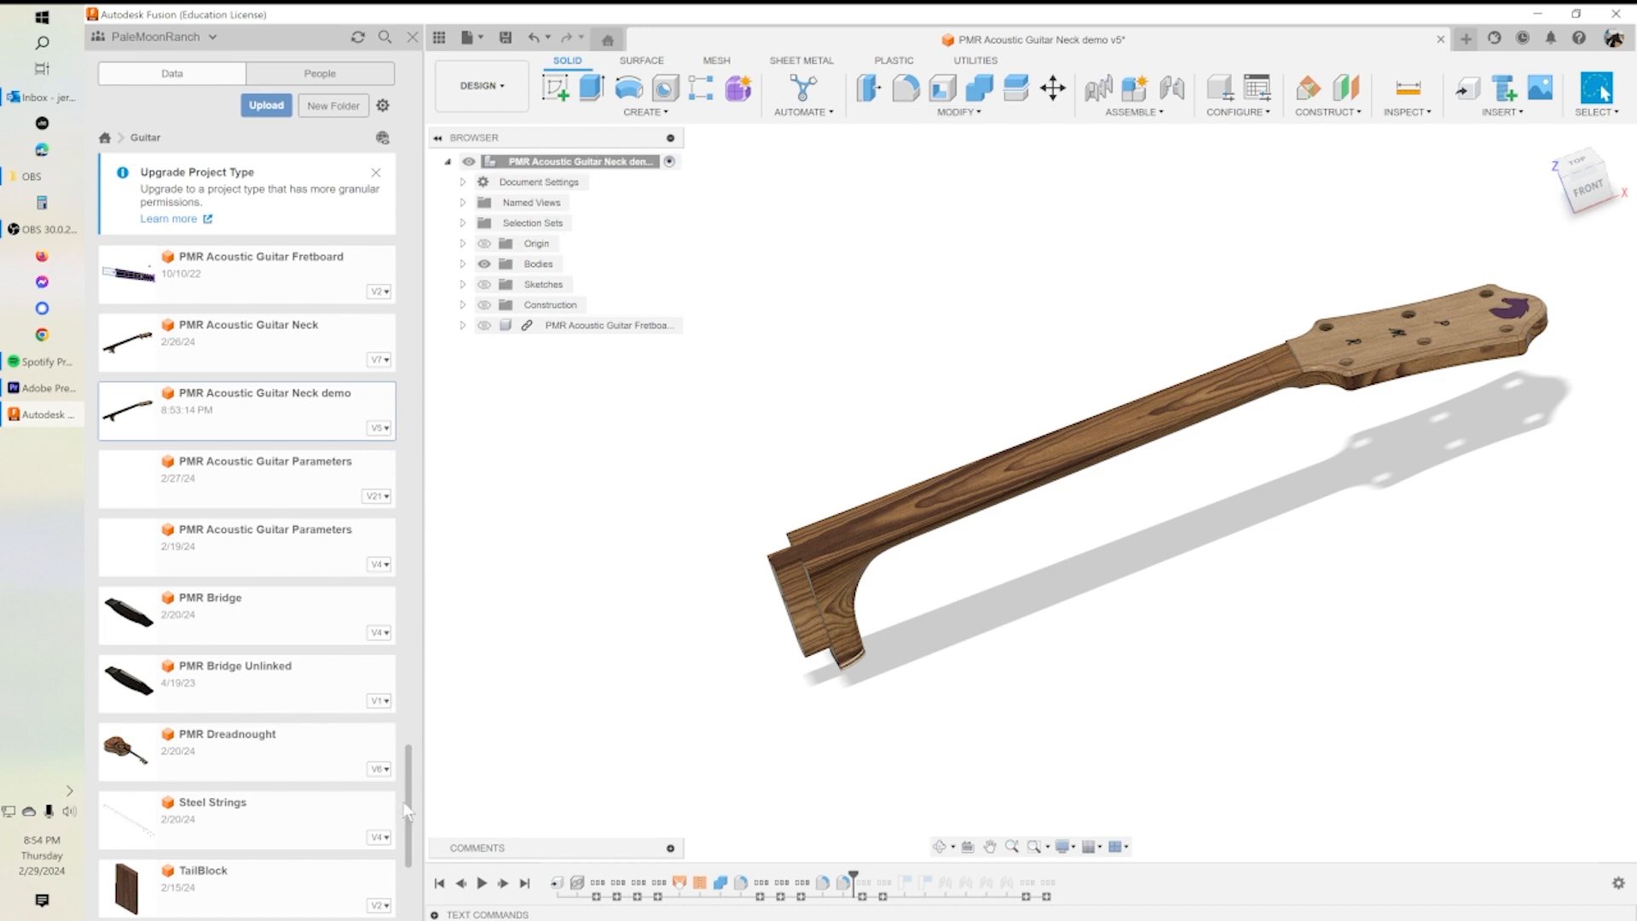
{"action": "scroll", "coordinate": [408, 808], "scroll_direction": "down", "scroll_amount": 3}
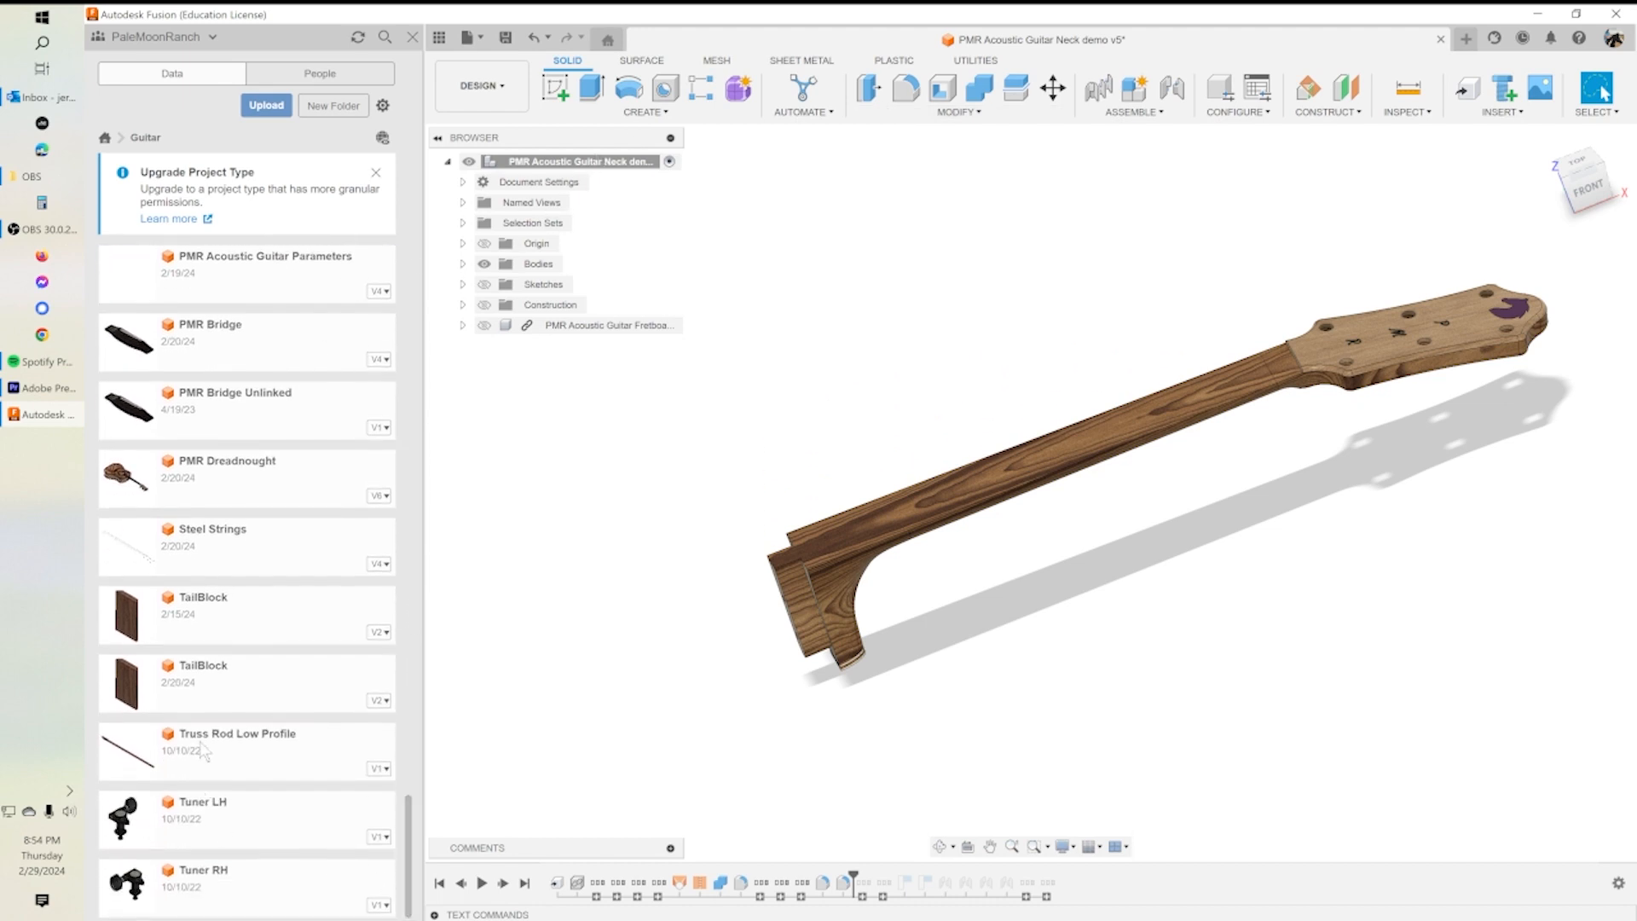
{"action": "left_click_drag", "start_coordinate": [205, 744], "coordinate": [646, 402]}
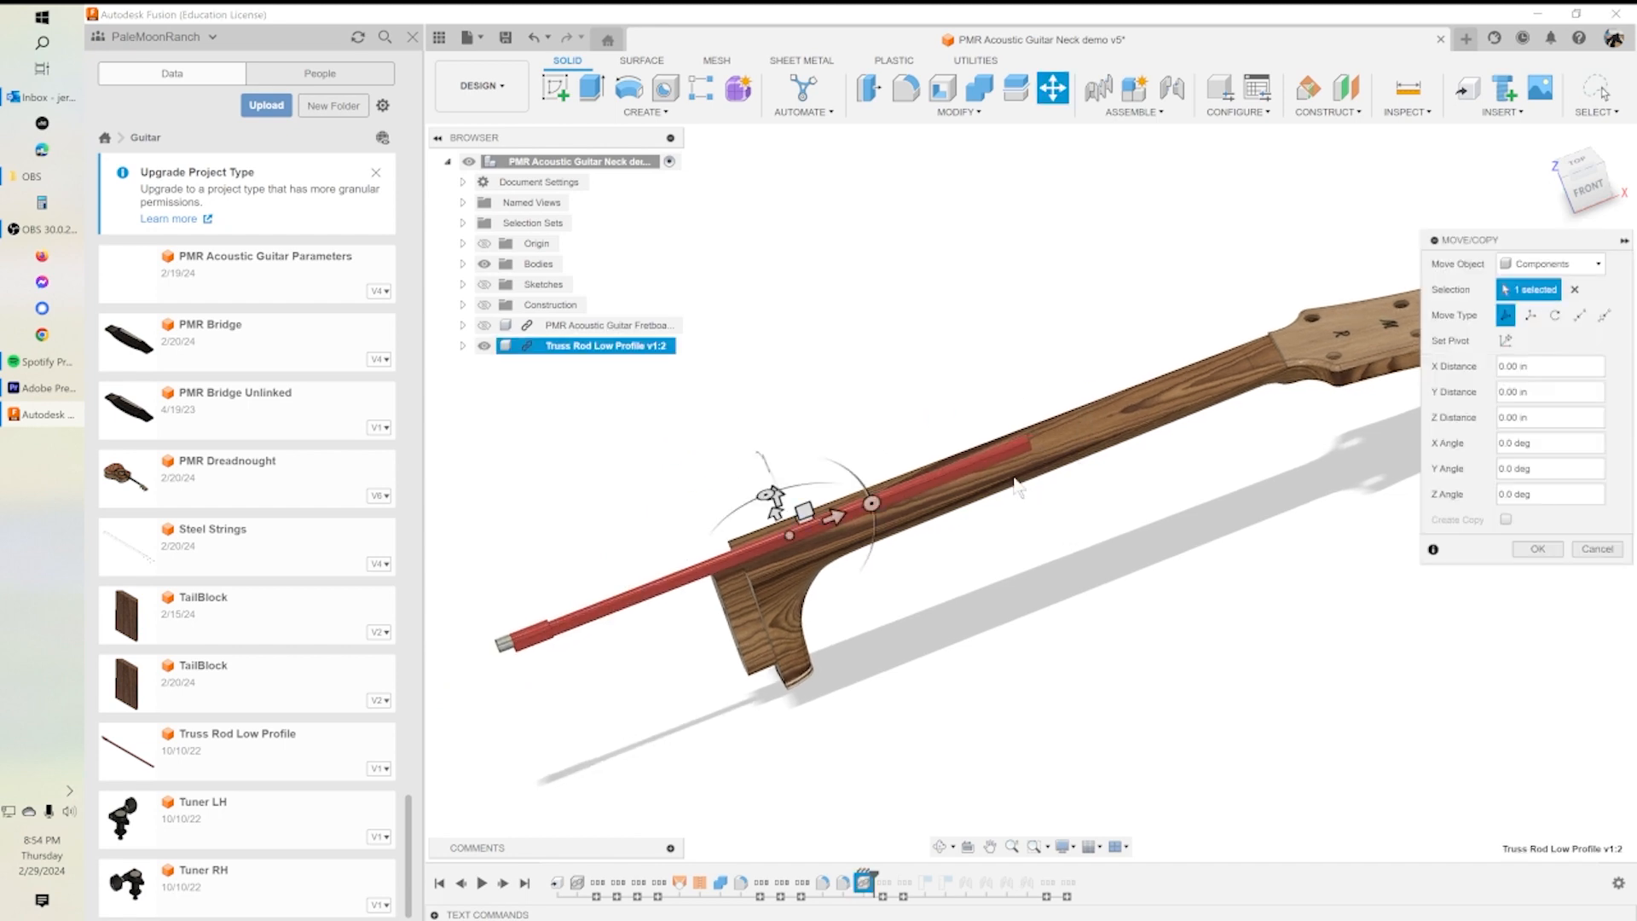
Step: Rotate the inserted truss rod 180 degrees about the X axis and confirm its placement
{"action": "middle_click_drag", "start_coordinate": [1009, 583], "coordinate": [1143, 520], "text": "shift"}
{"action": "left_click_drag", "start_coordinate": [925, 380], "coordinate": [895, 550]}
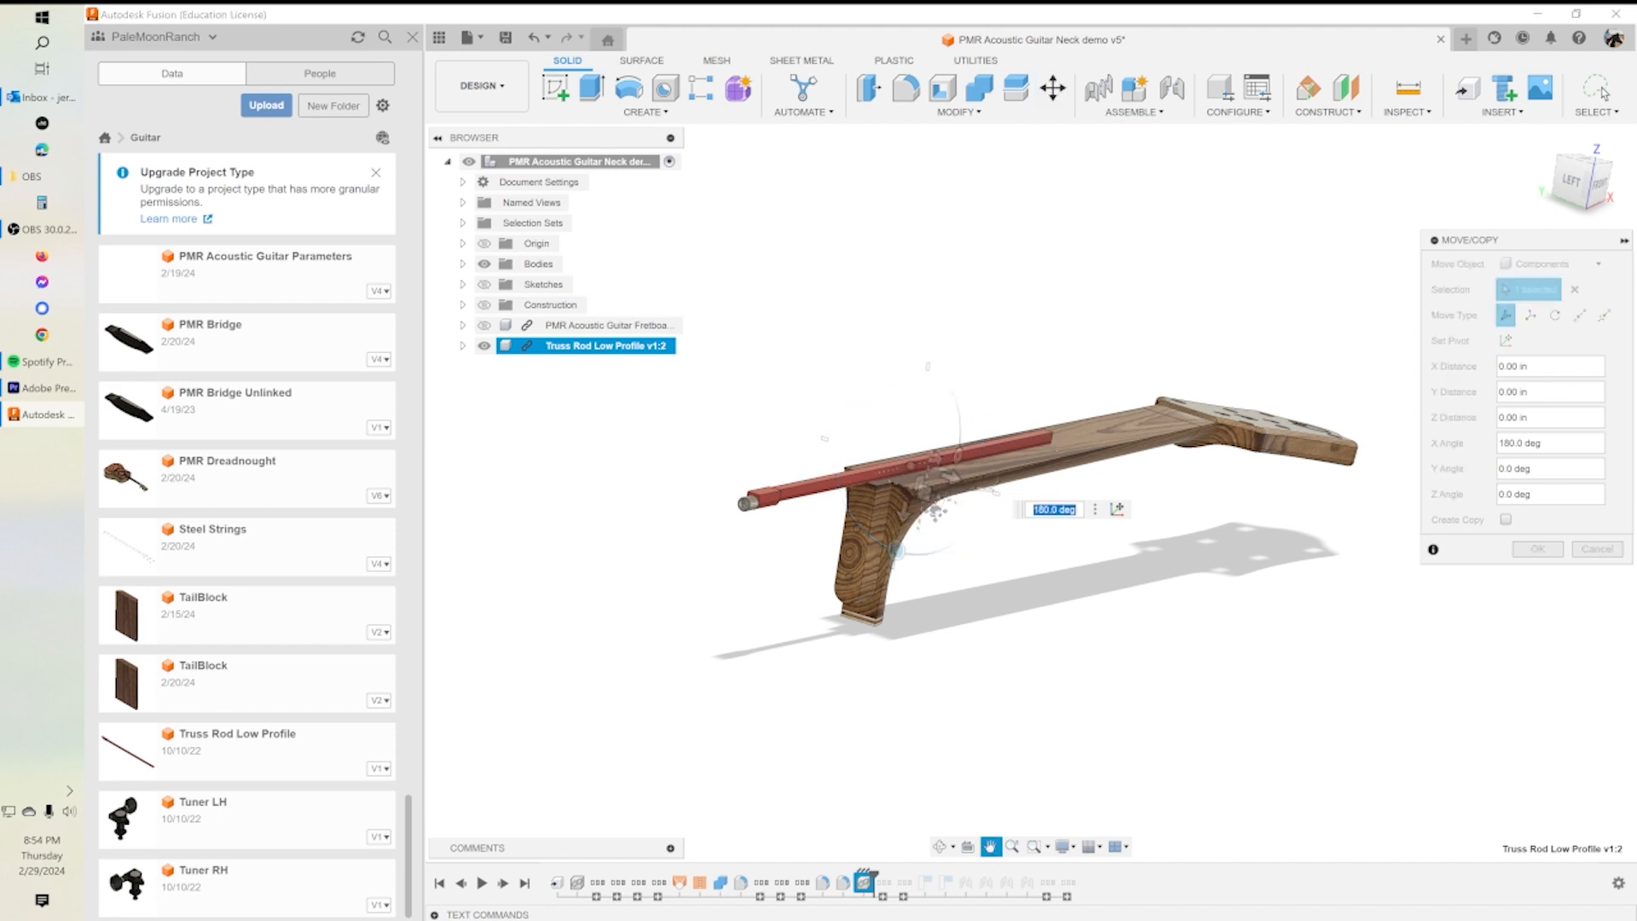
{"action": "scroll", "coordinate": [945, 528], "scroll_direction": "down", "scroll_amount": 3}
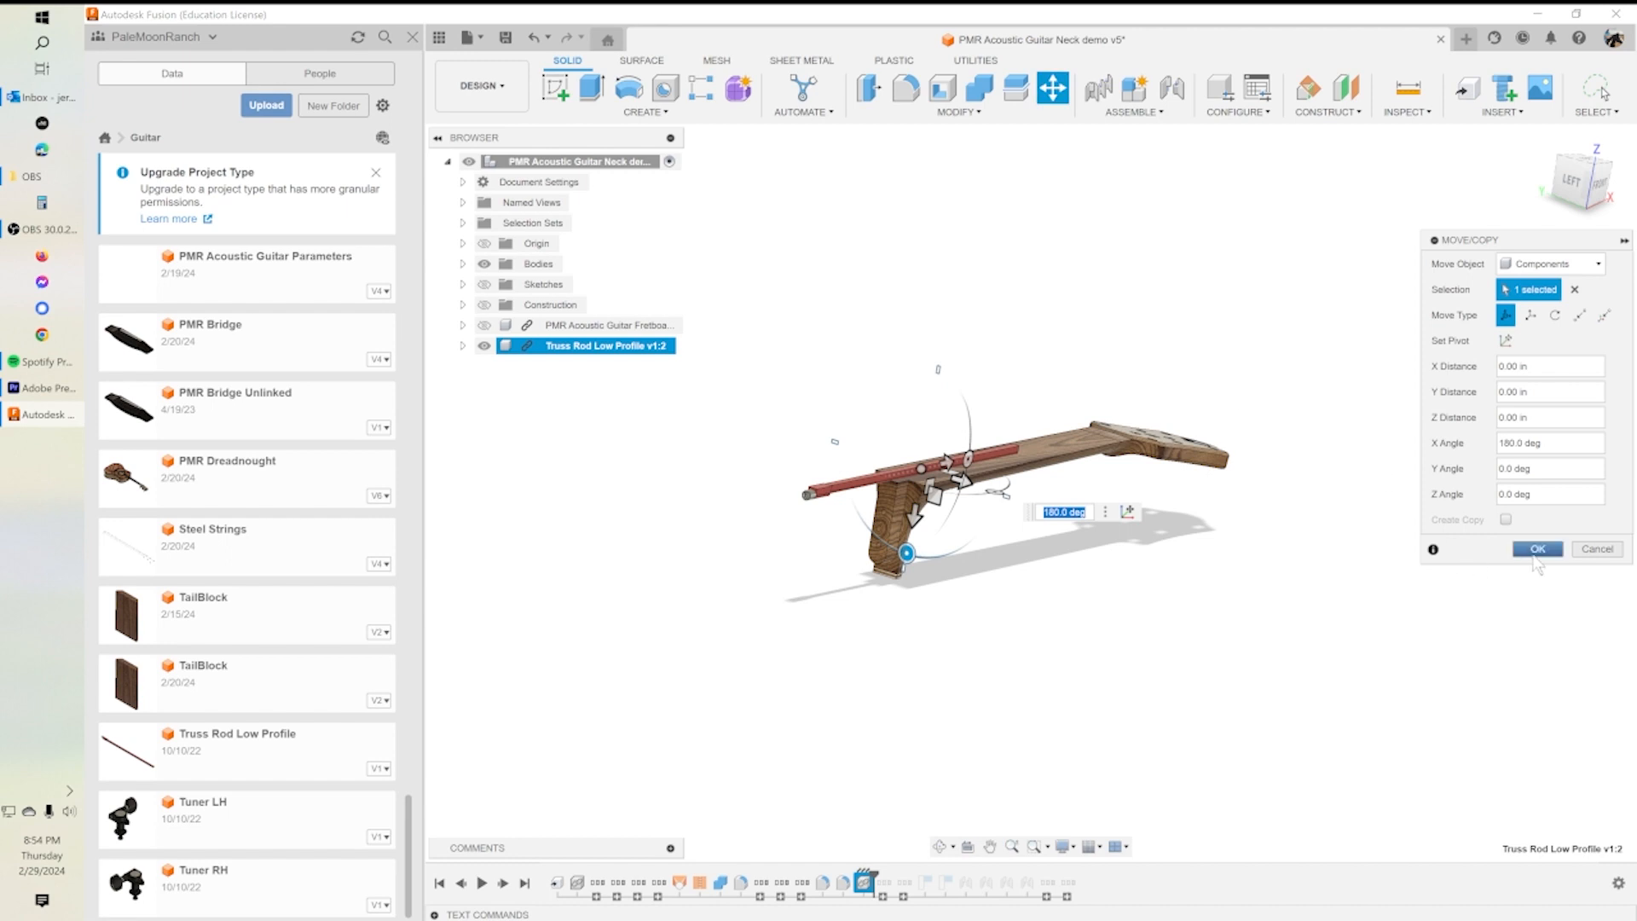
{"action": "left_click", "coordinate": [1536, 548]}
Step: Start a component move on the truss rod and lower it 0.30 in along Y into the neck
{"action": "scroll", "coordinate": [1027, 319], "scroll_direction": "up", "scroll_amount": 5}
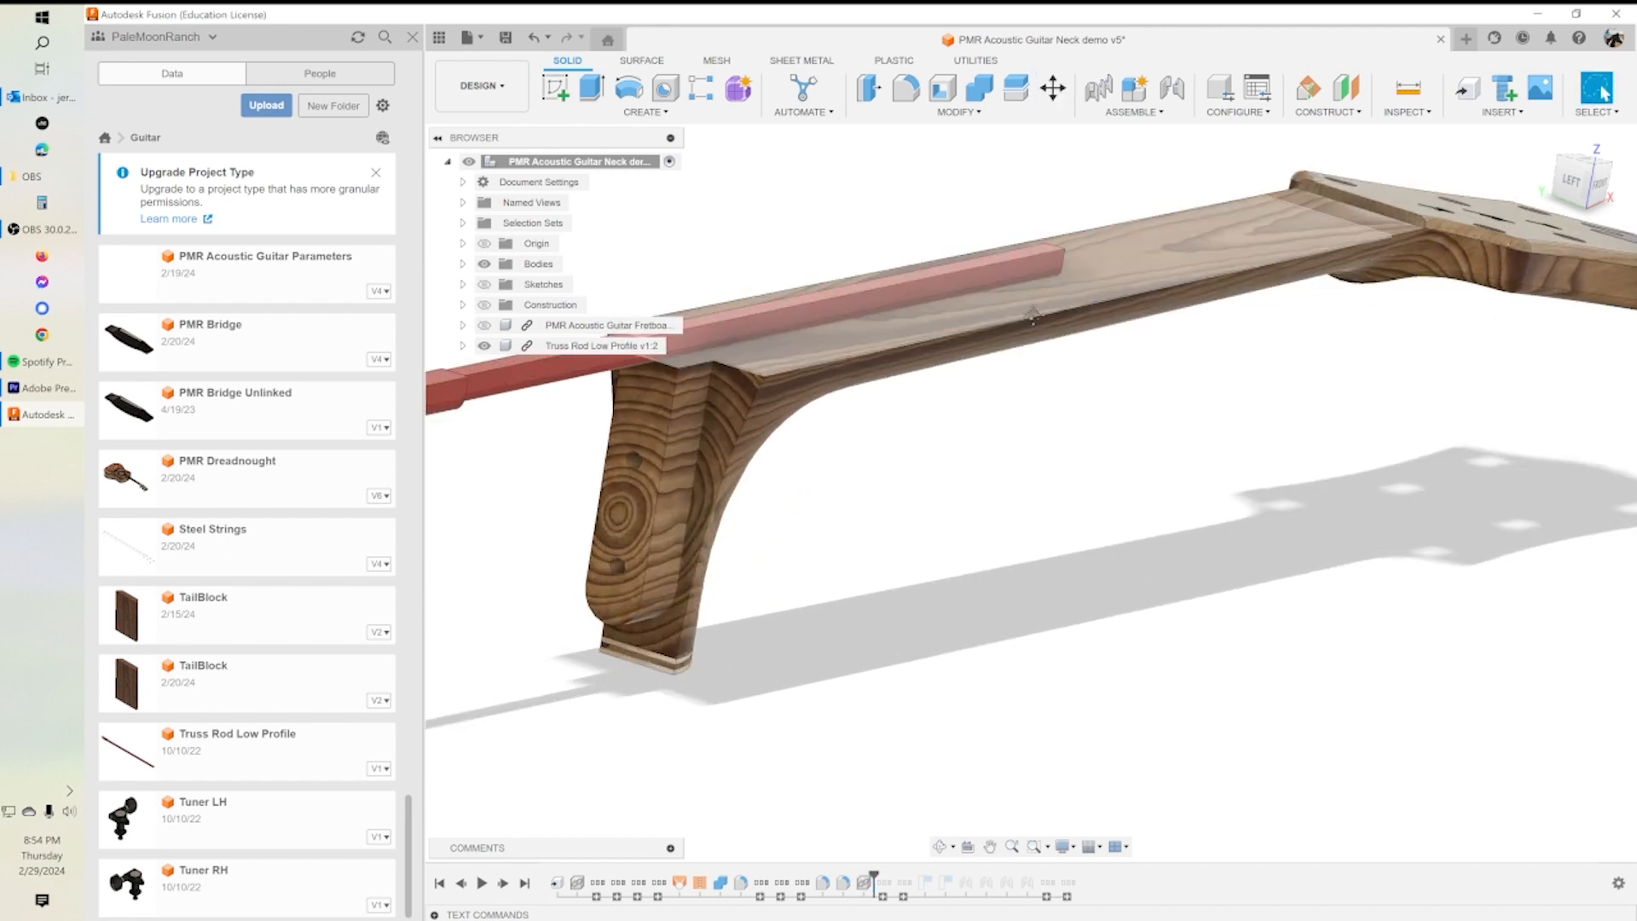
{"action": "scroll", "coordinate": [1027, 320], "scroll_direction": "up", "scroll_amount": 5}
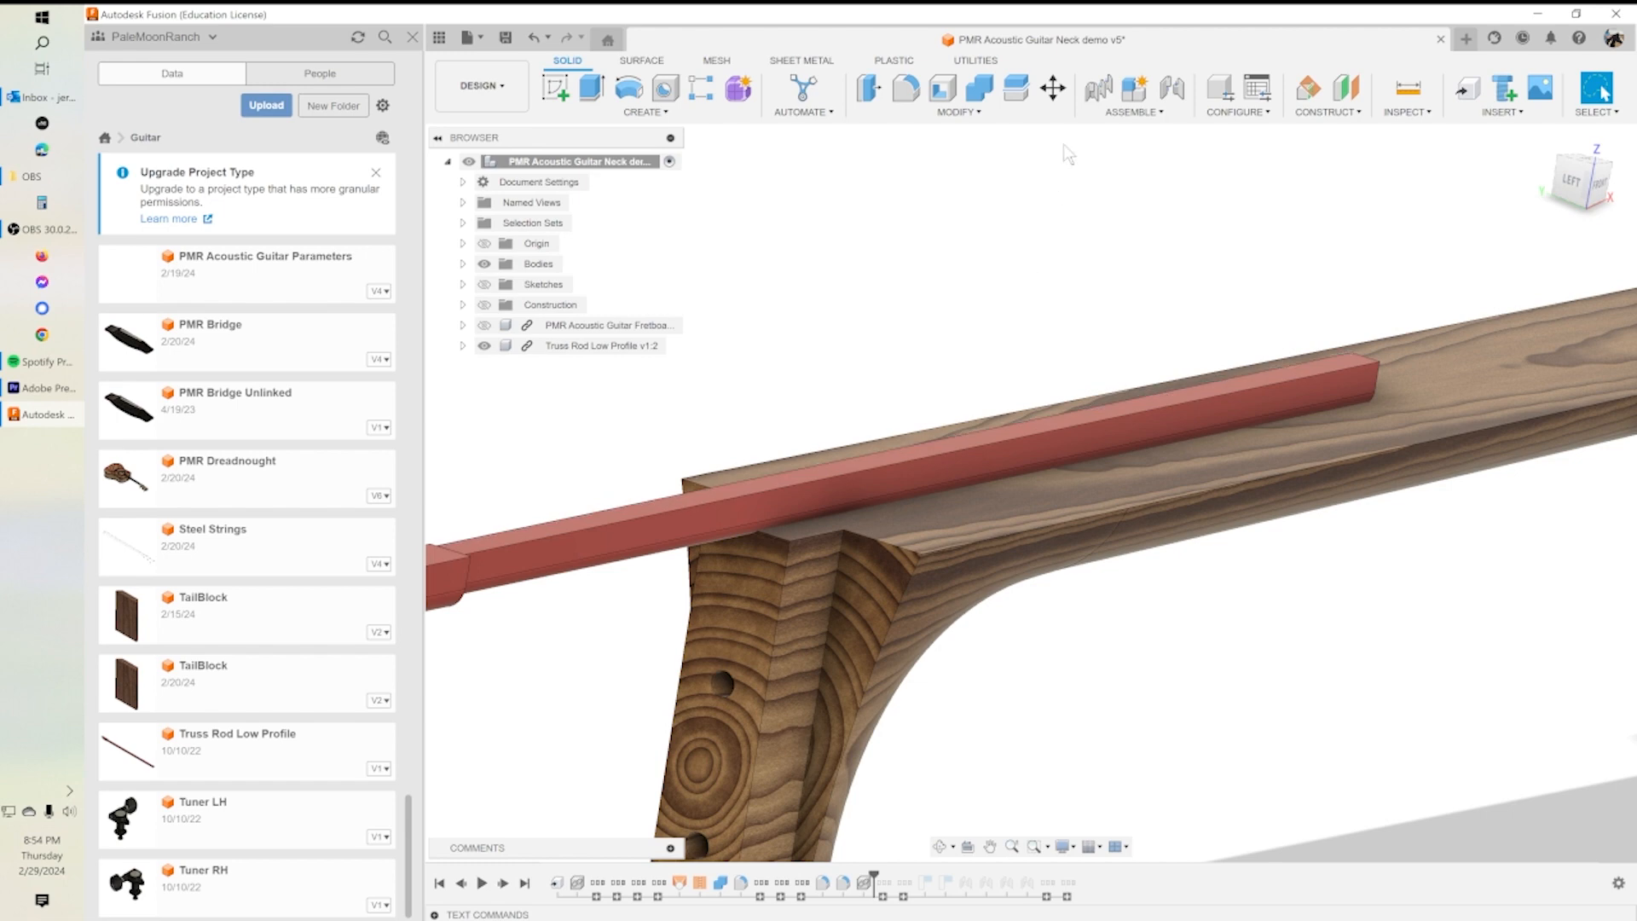
{"action": "left_click", "coordinate": [1052, 88]}
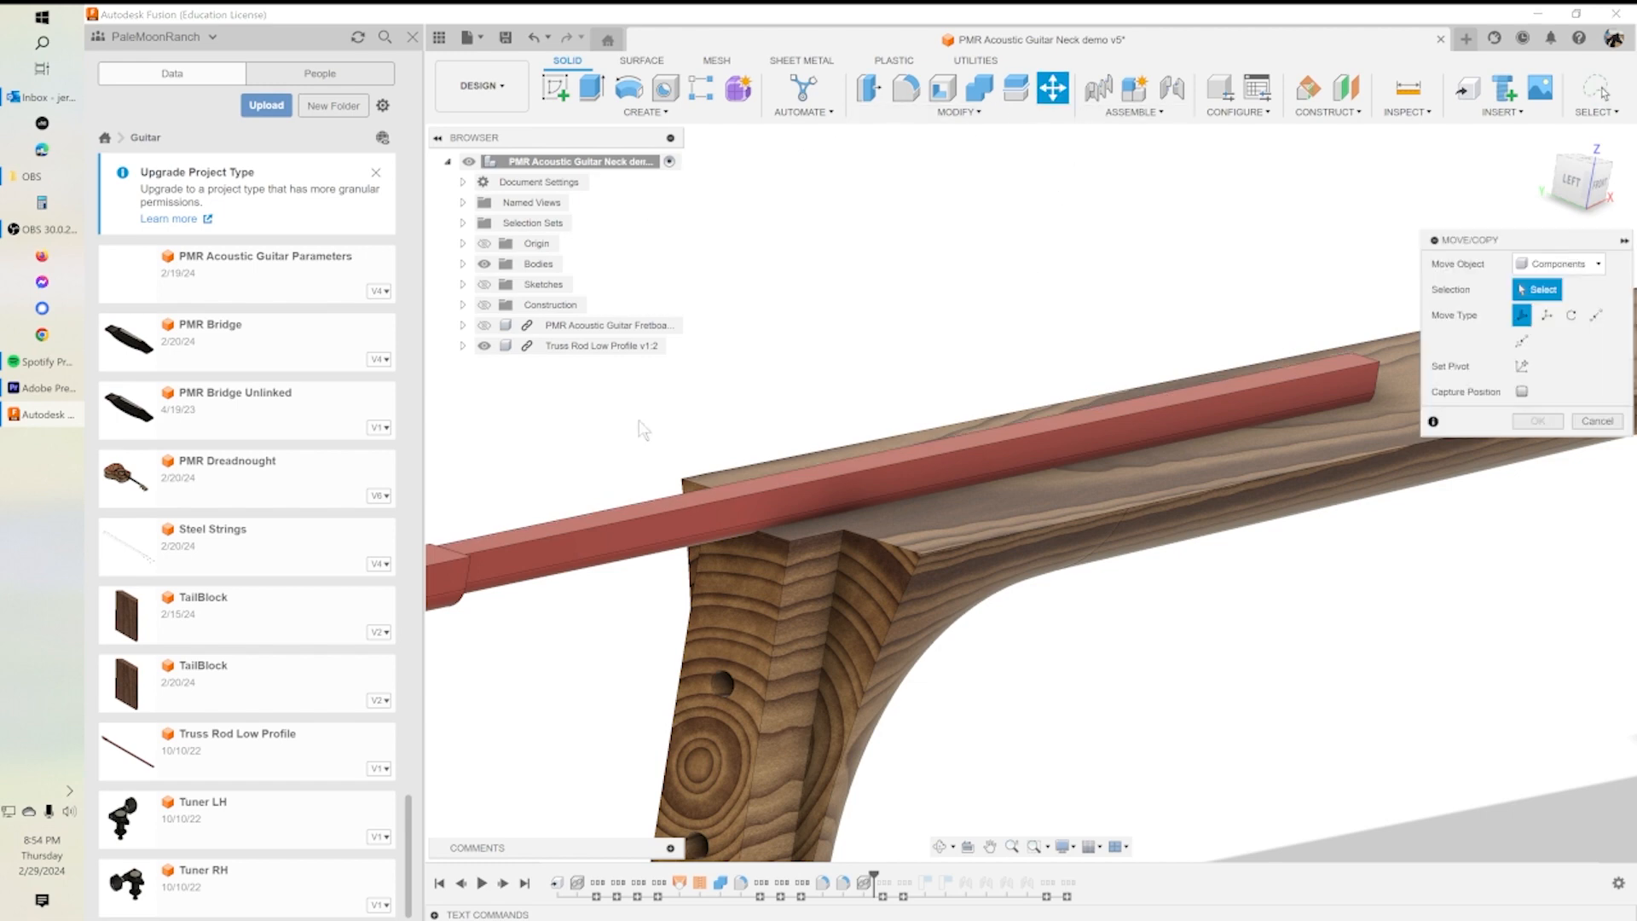
{"action": "left_click", "coordinate": [550, 554]}
{"action": "left_click", "coordinate": [554, 559]}
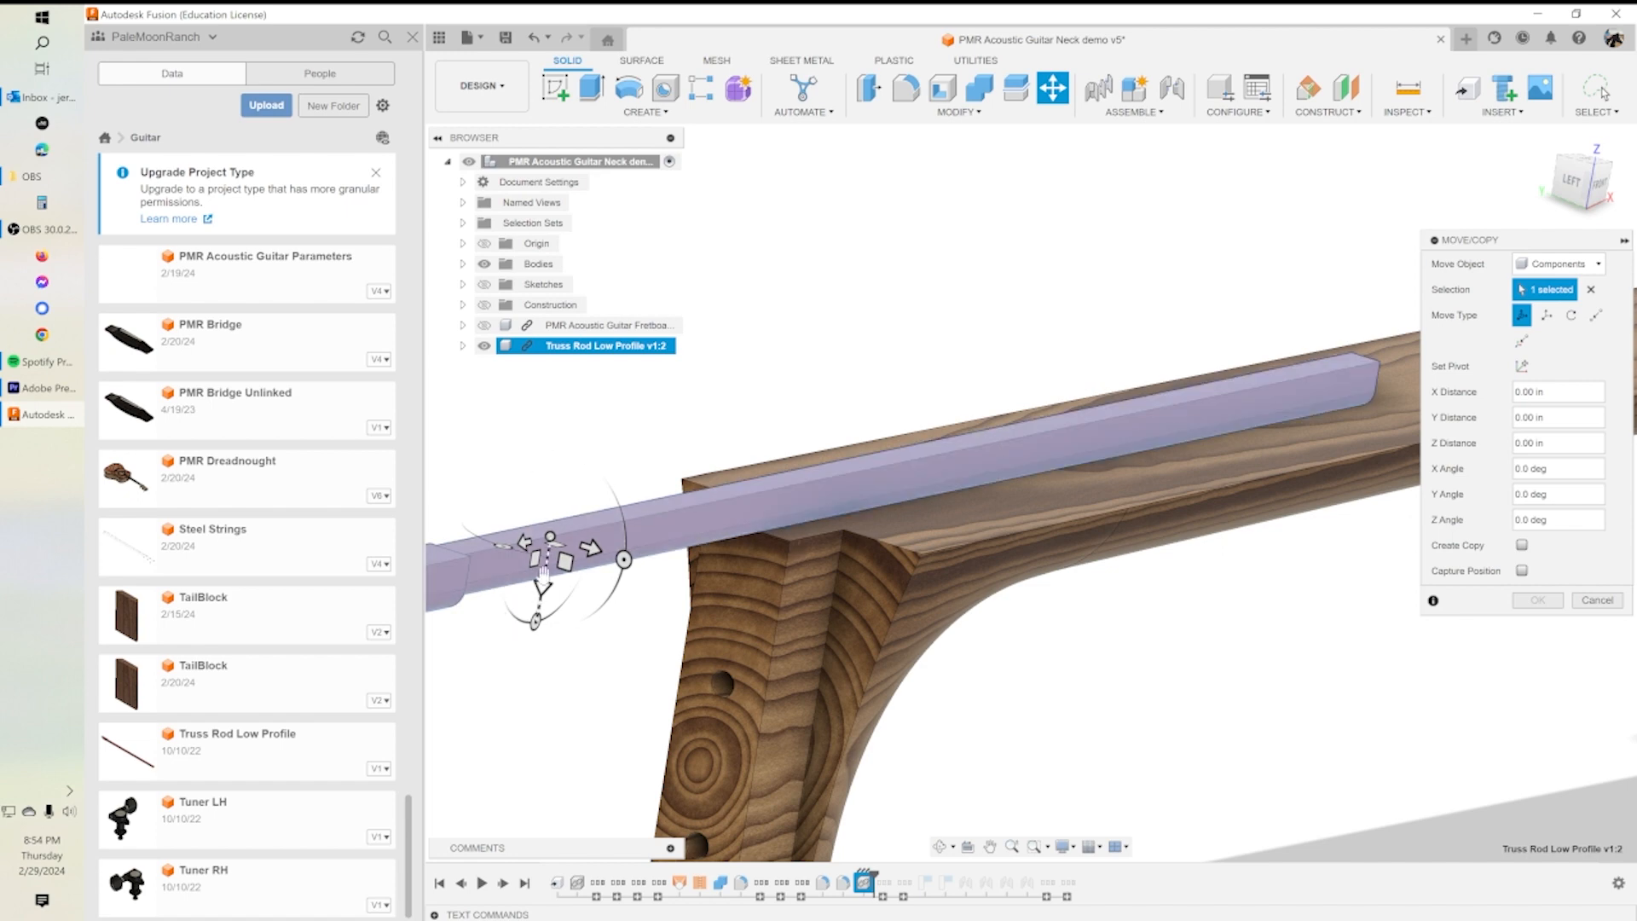
{"action": "left_click_drag", "start_coordinate": [541, 587], "coordinate": [550, 633]}
{"action": "middle_click_drag", "start_coordinate": [962, 652], "coordinate": [1136, 543], "text": "shift"}
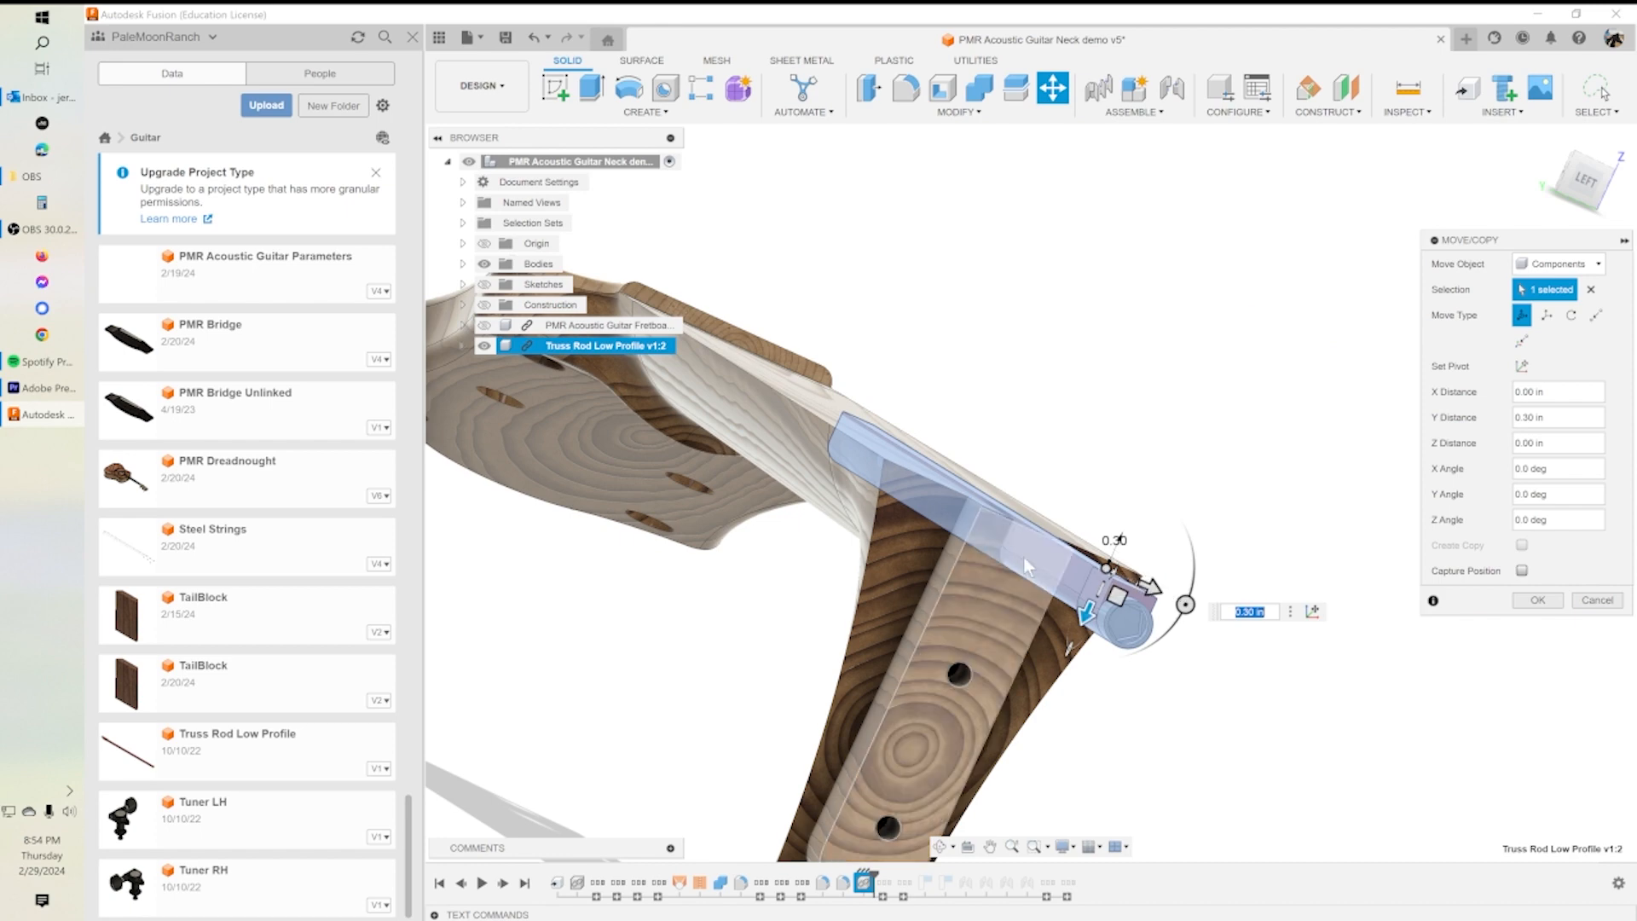
Step: Fine-tune the truss rod's Y distance to 0.33 in near the fretboard surface and confirm the move
{"action": "scroll", "coordinate": [1106, 493], "scroll_direction": "up", "scroll_amount": 3}
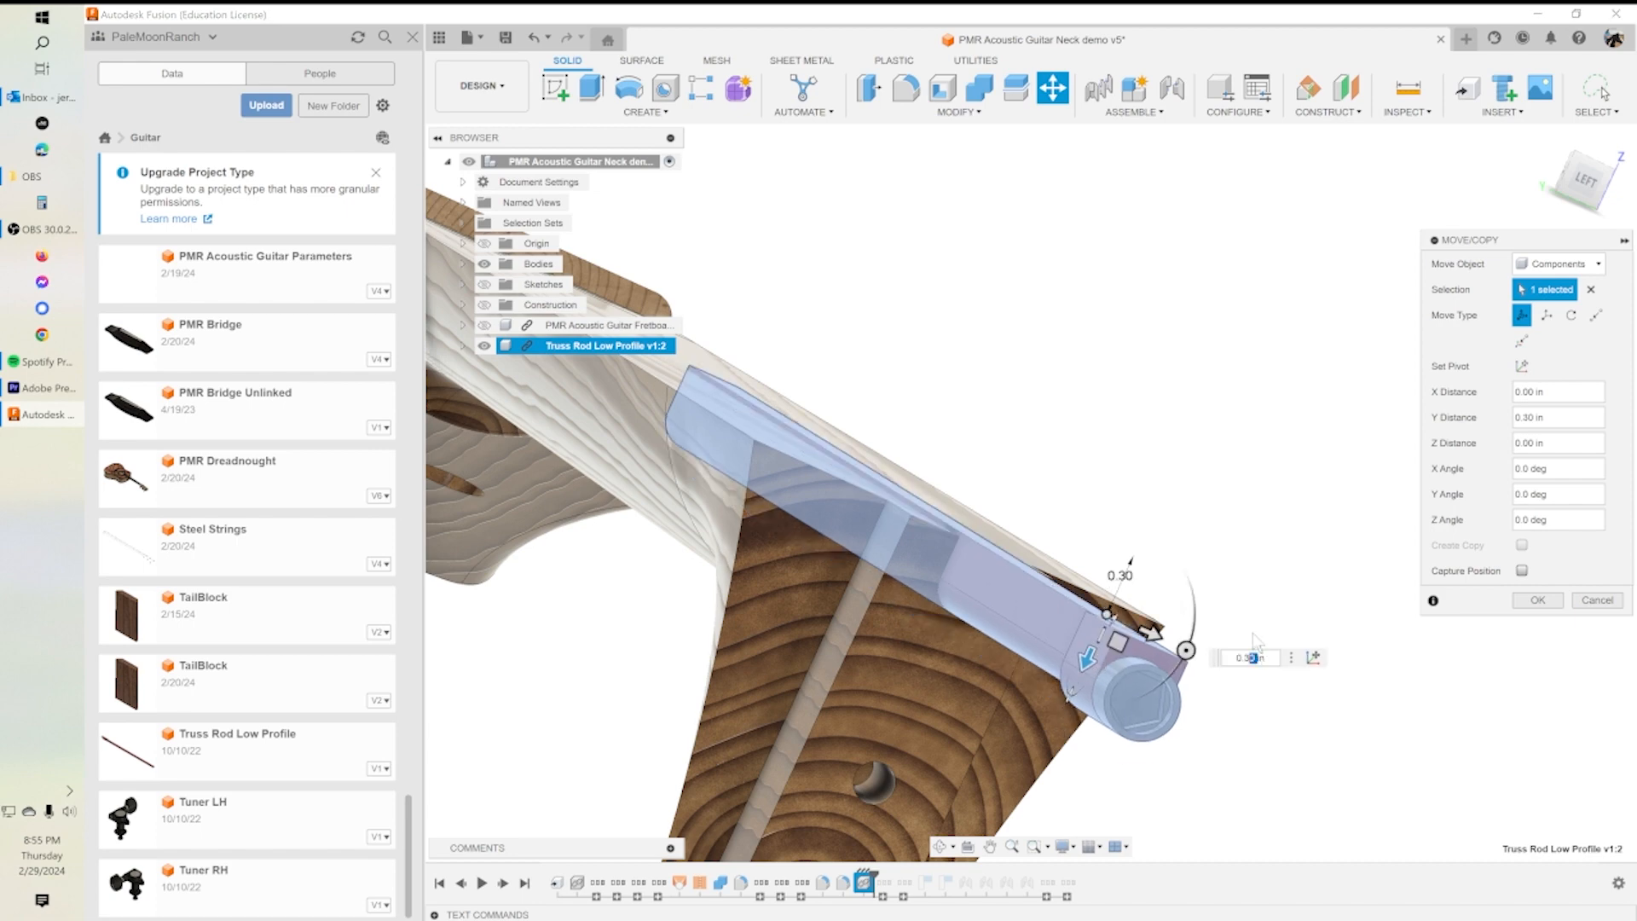
{"action": "key", "text": "Return"}
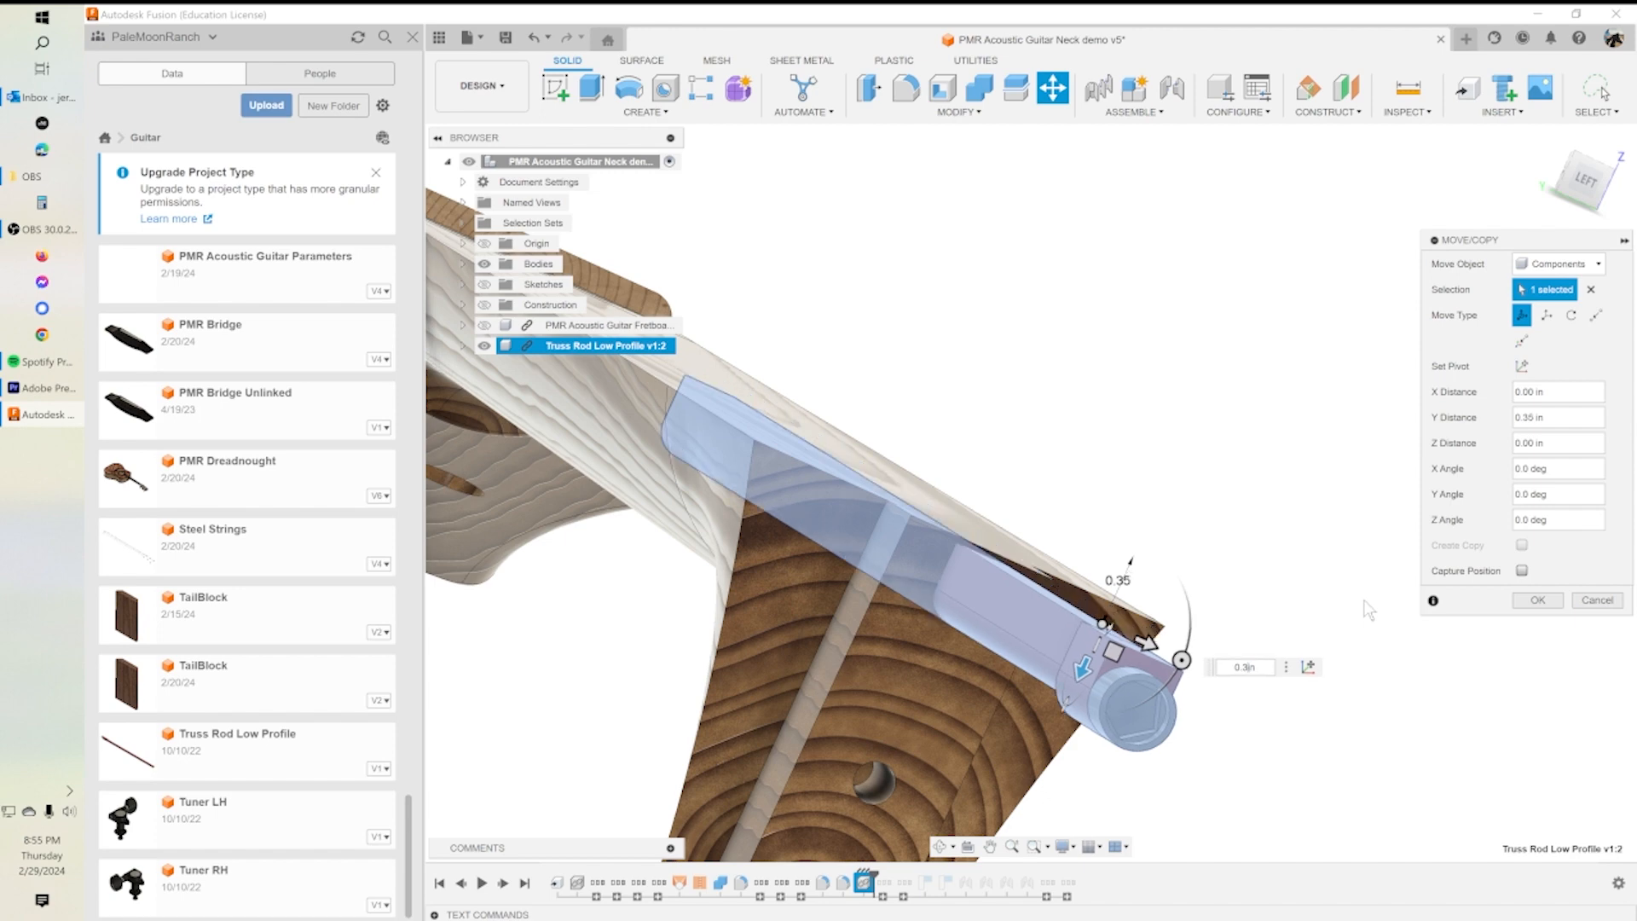
{"action": "key", "text": "Return"}
{"action": "type", "text": "3"}
{"action": "key", "text": "Return"}
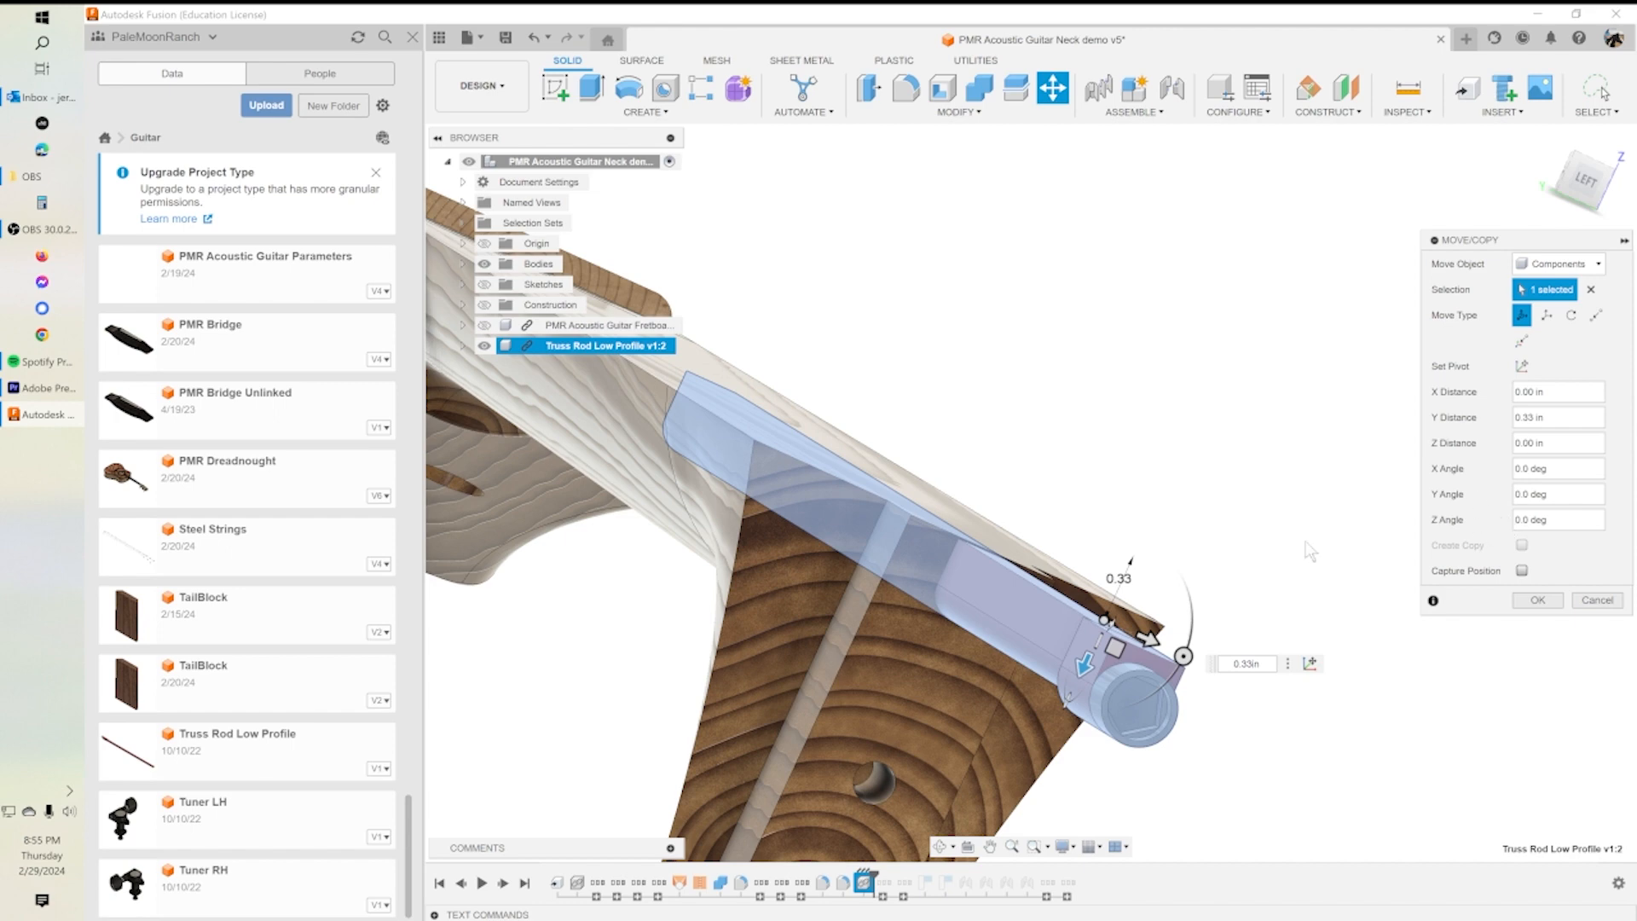
{"action": "left_click", "coordinate": [1533, 601]}
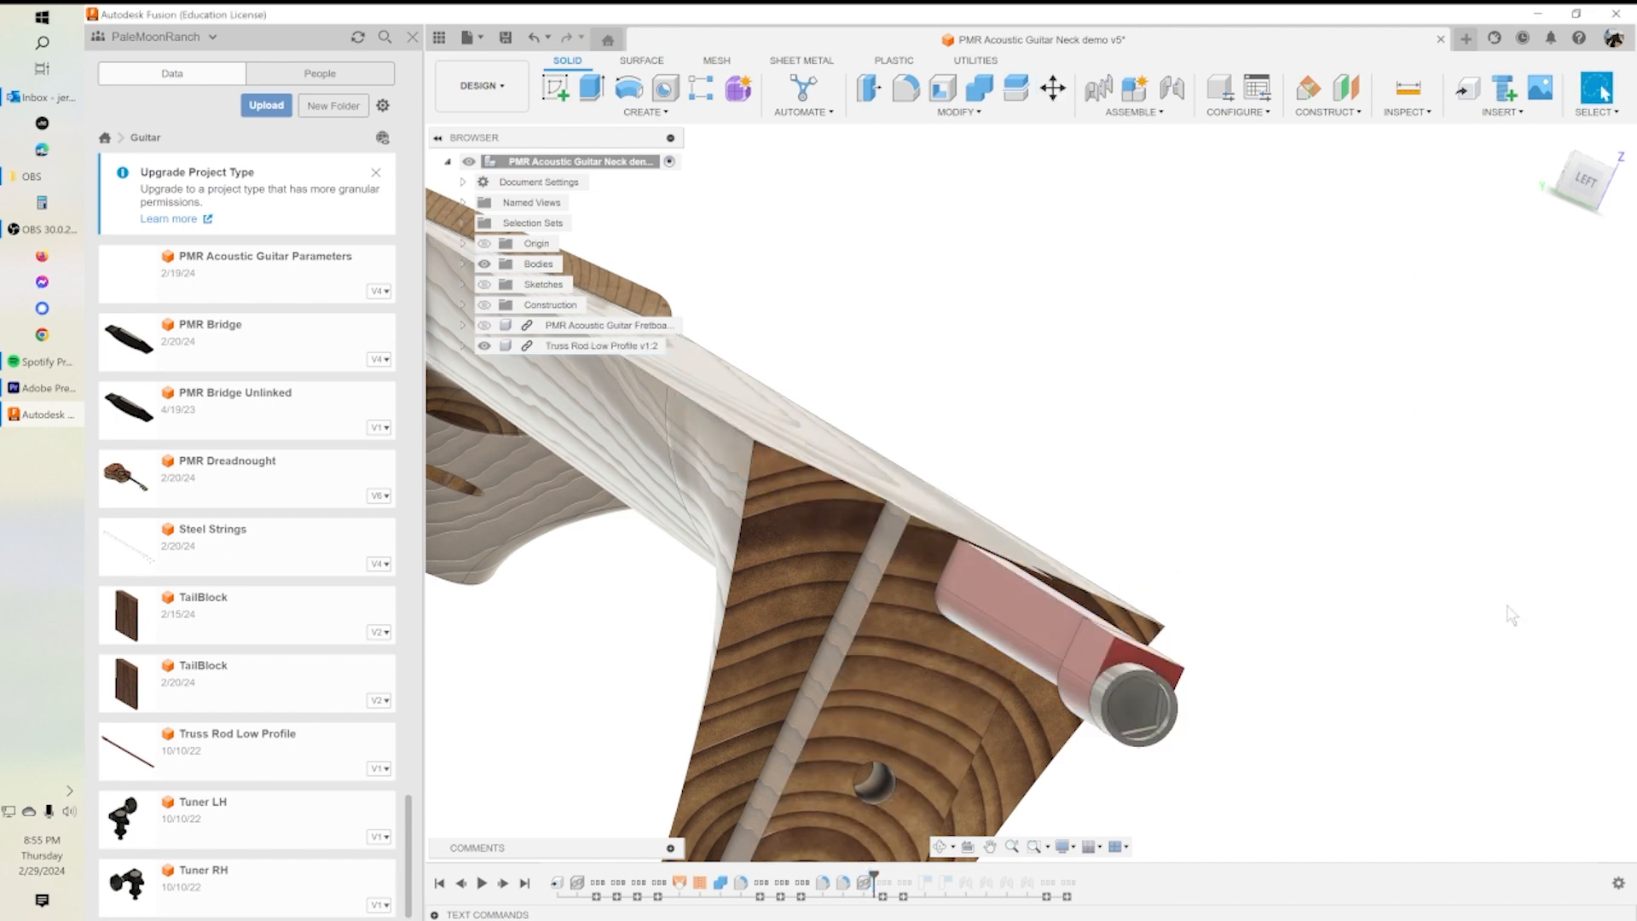
Step: Move the truss rod component again by -0.01 in along Y to refine its height in the neck
{"action": "mouse_move", "coordinate": [1161, 614]}
{"action": "middle_mouse_down", "text": "shift"}
{"action": "mouse_move", "coordinate": [1194, 597]}
{"action": "mouse_move", "coordinate": [1163, 614]}
{"action": "middle_mouse_up", "text": "shift"}
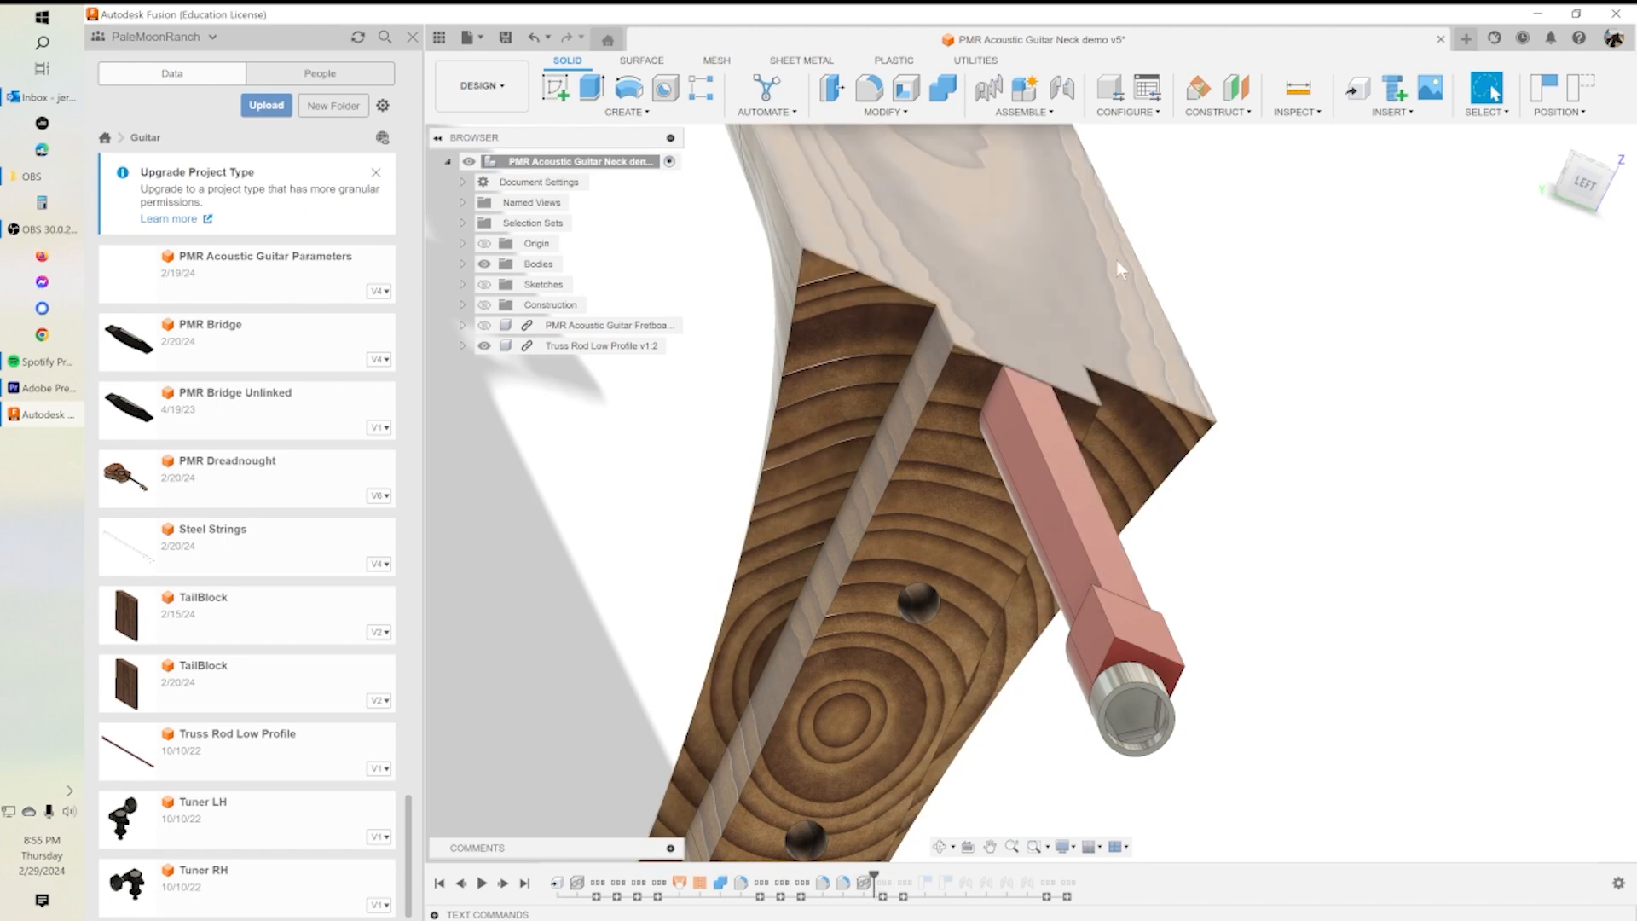
{"action": "left_click", "coordinate": [904, 119]}
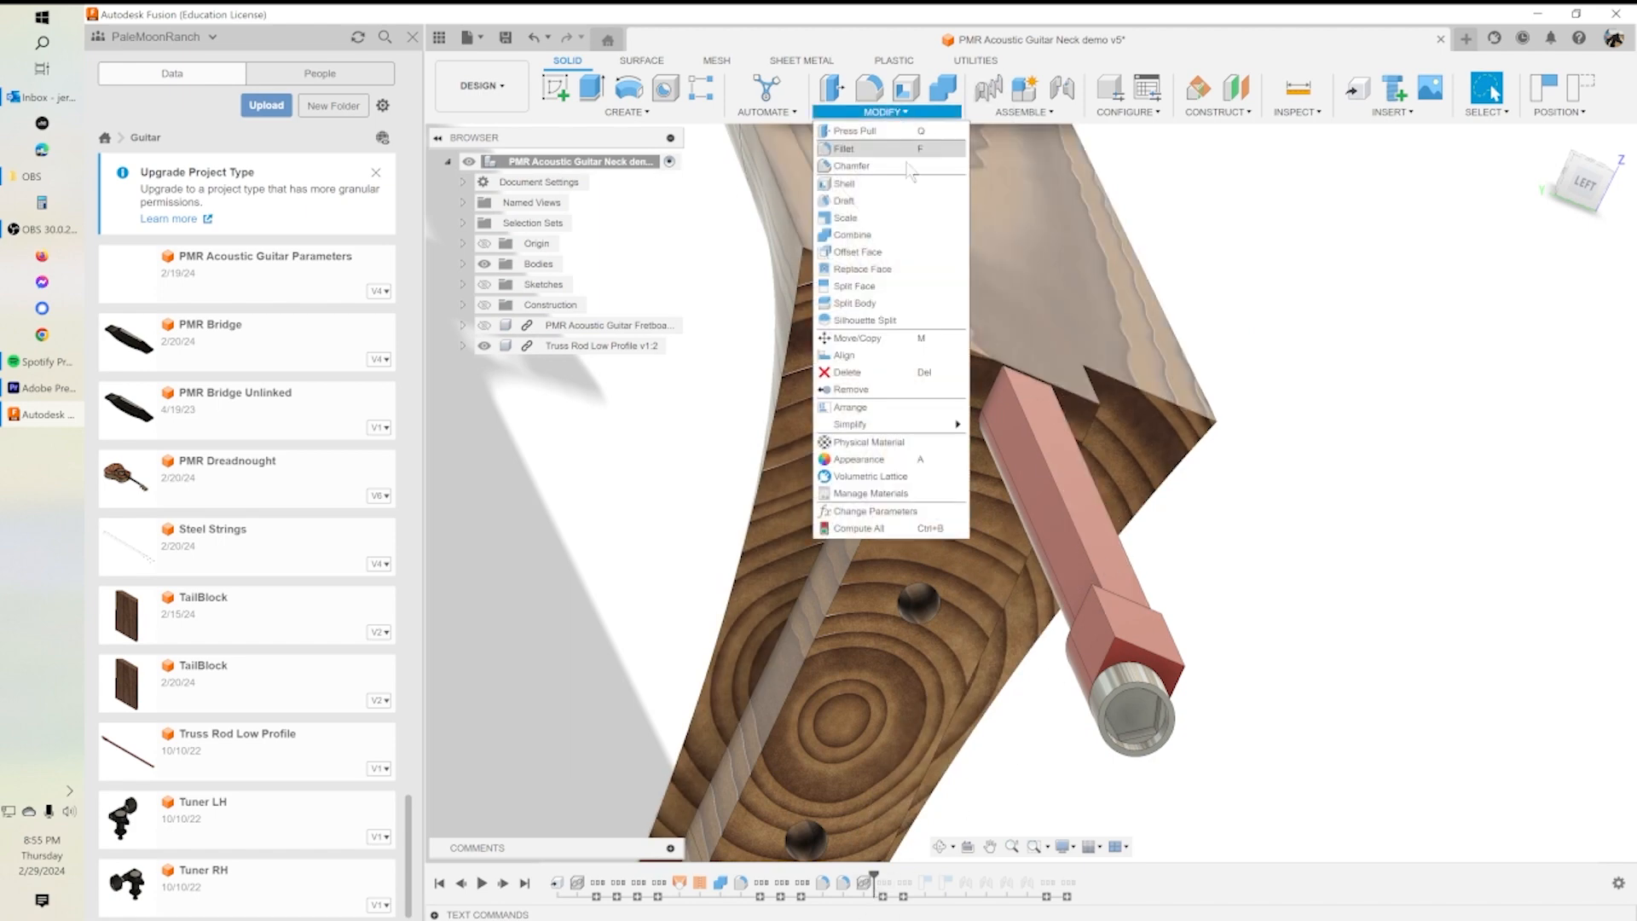
{"action": "left_click", "coordinate": [856, 379]}
{"action": "left_click", "coordinate": [1081, 550]}
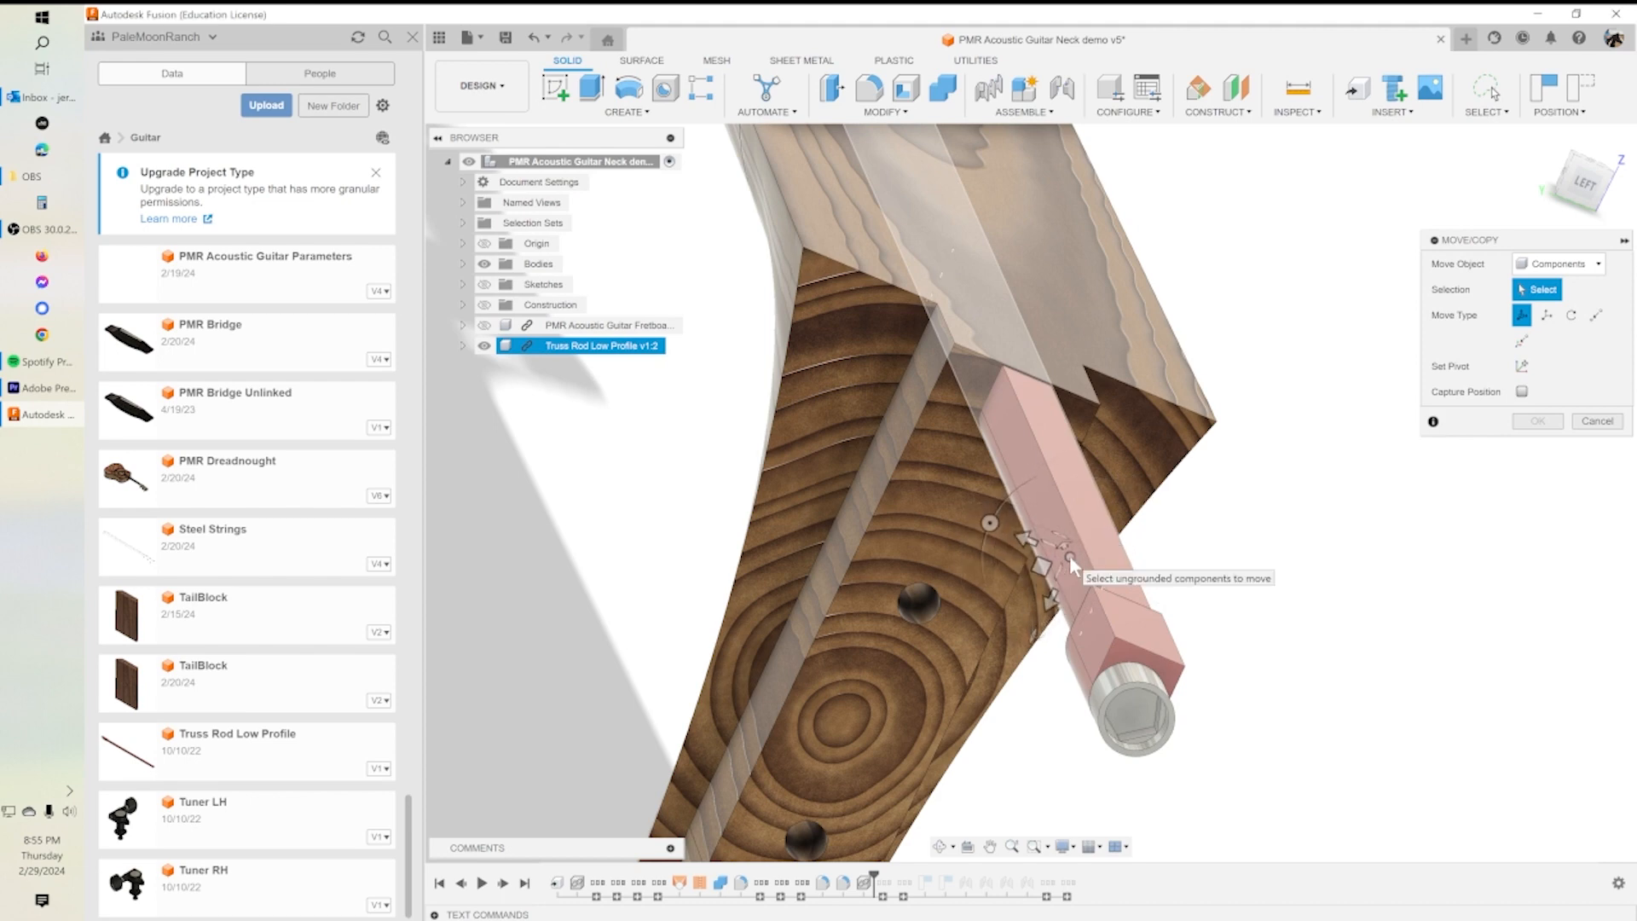
{"action": "left_click", "coordinate": [1071, 559]}
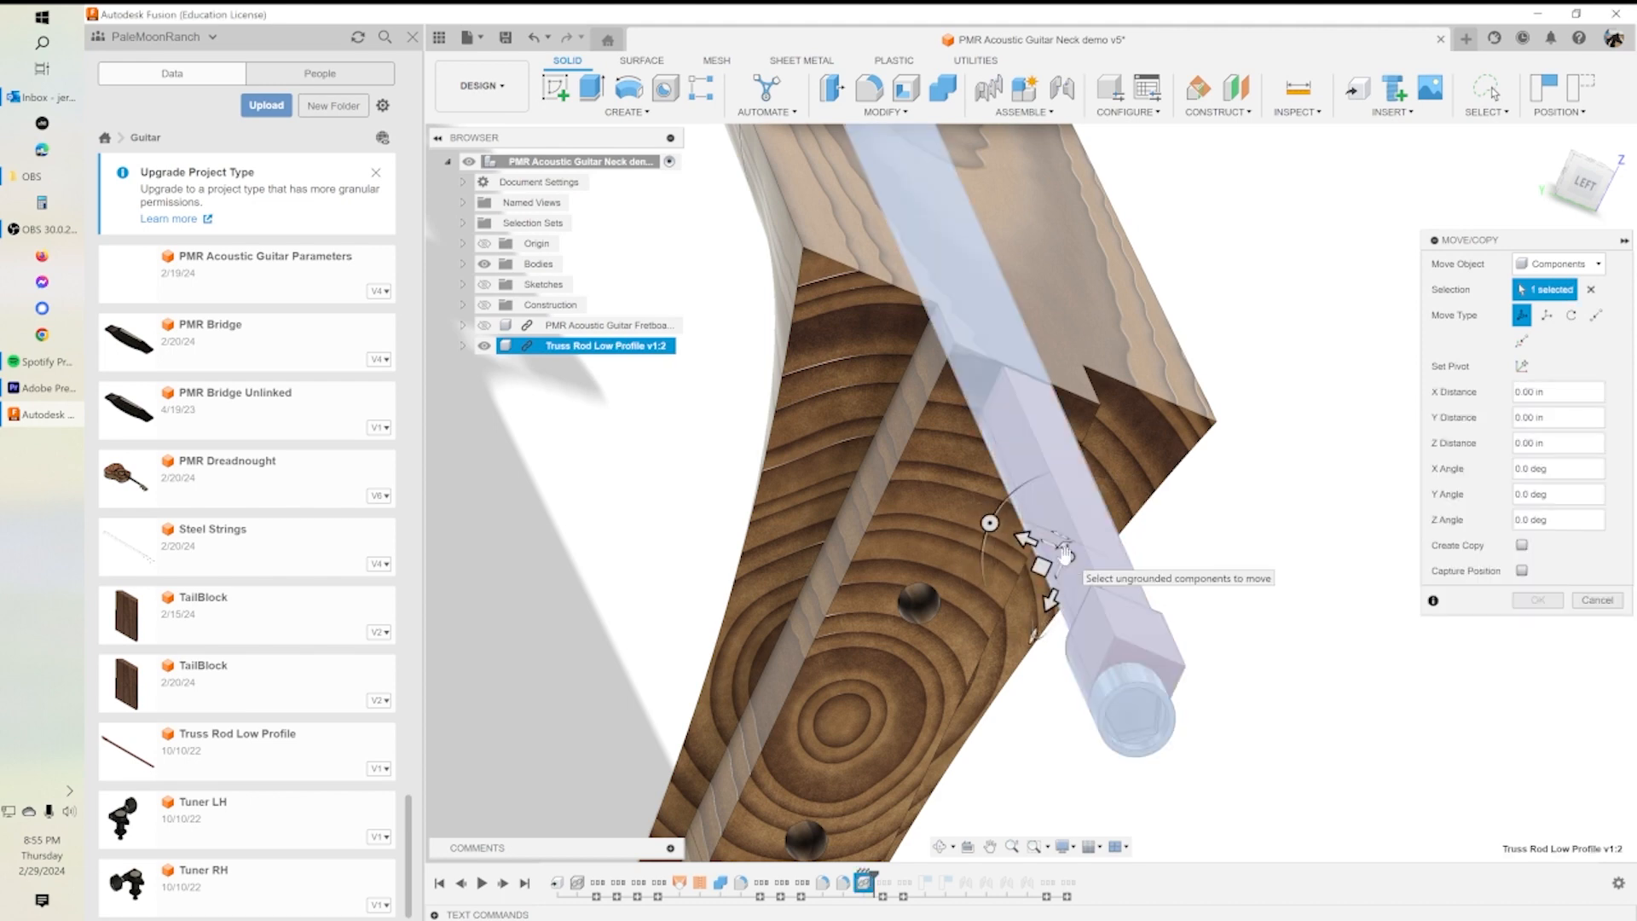
{"action": "left_click", "coordinate": [1048, 598]}
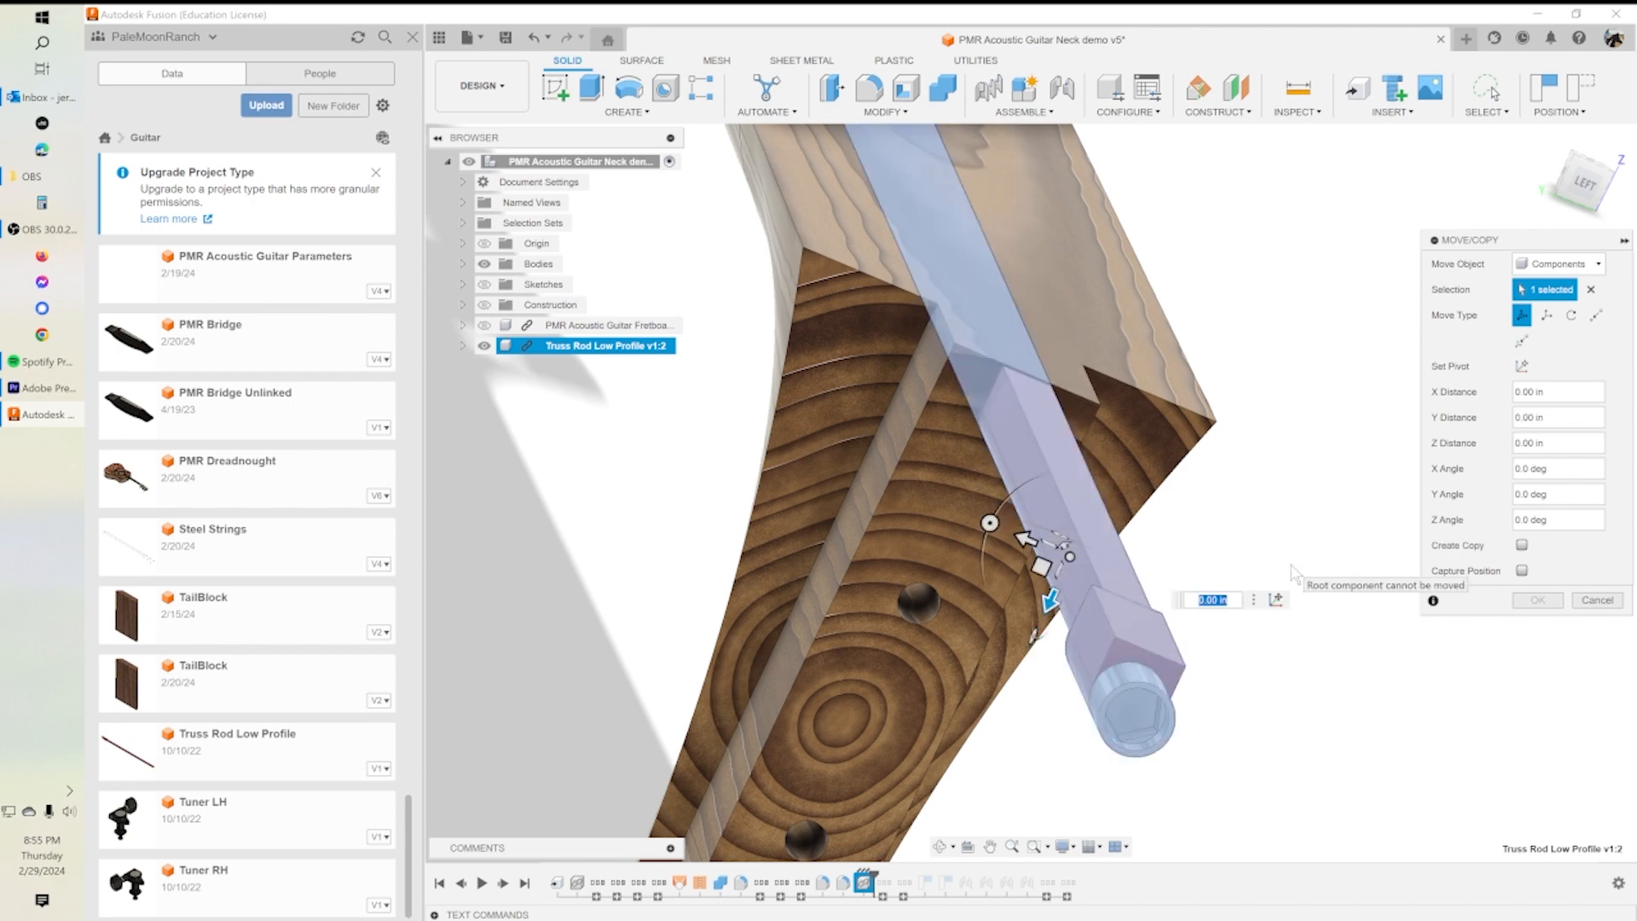
{"action": "key", "text": "Return"}
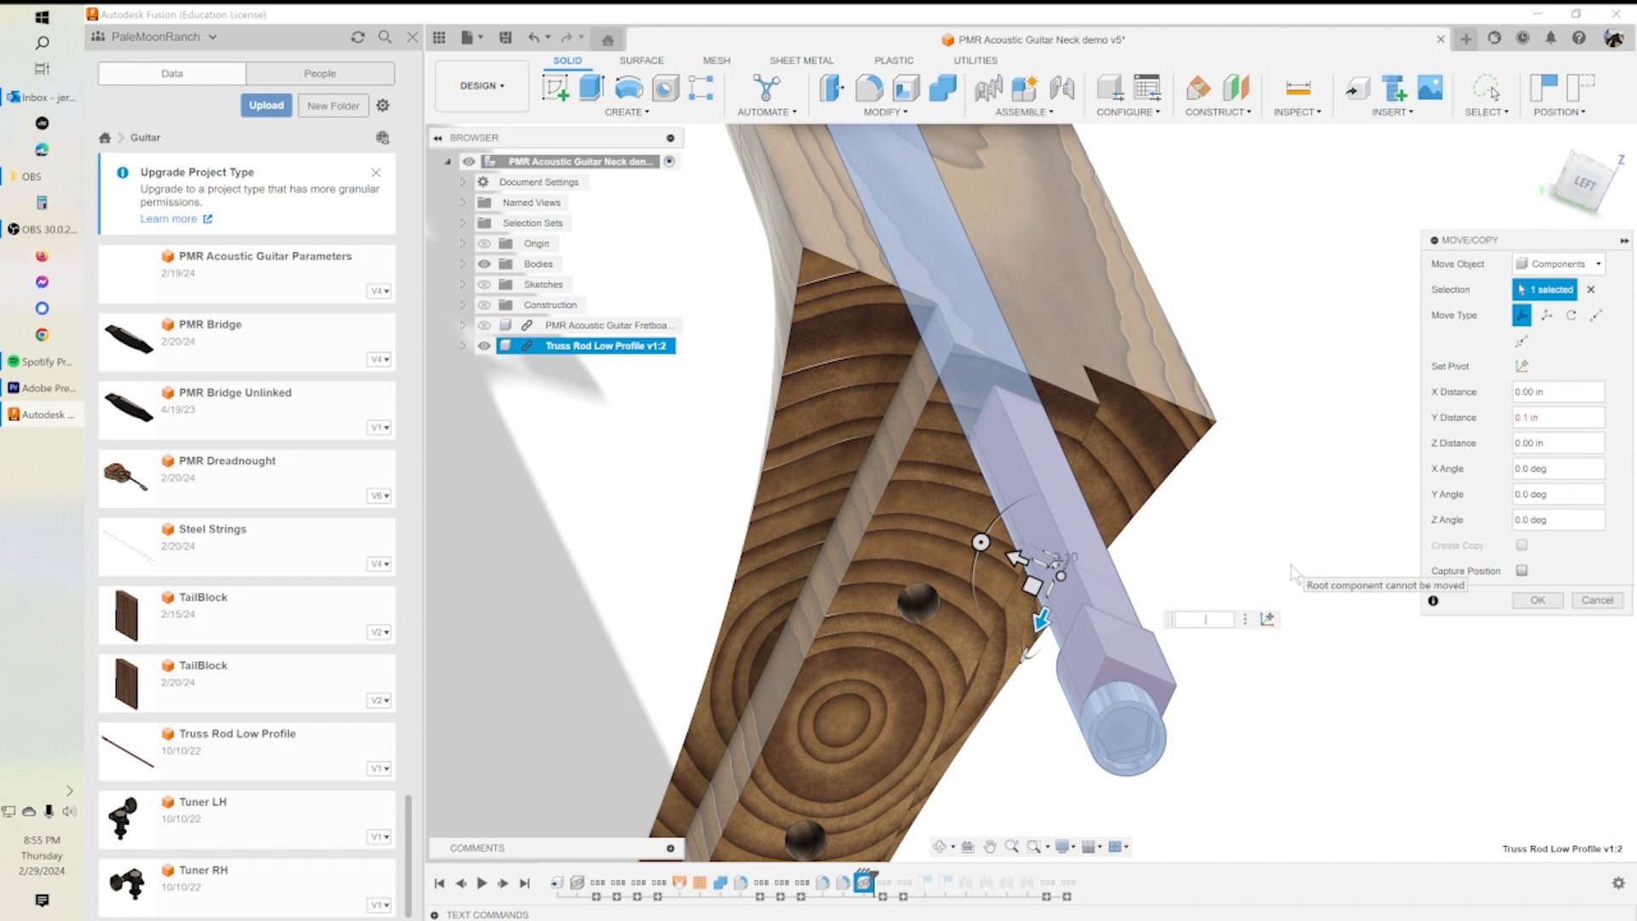
{"action": "type", "text": "-.05"}
{"action": "key", "text": "BackSpace"}
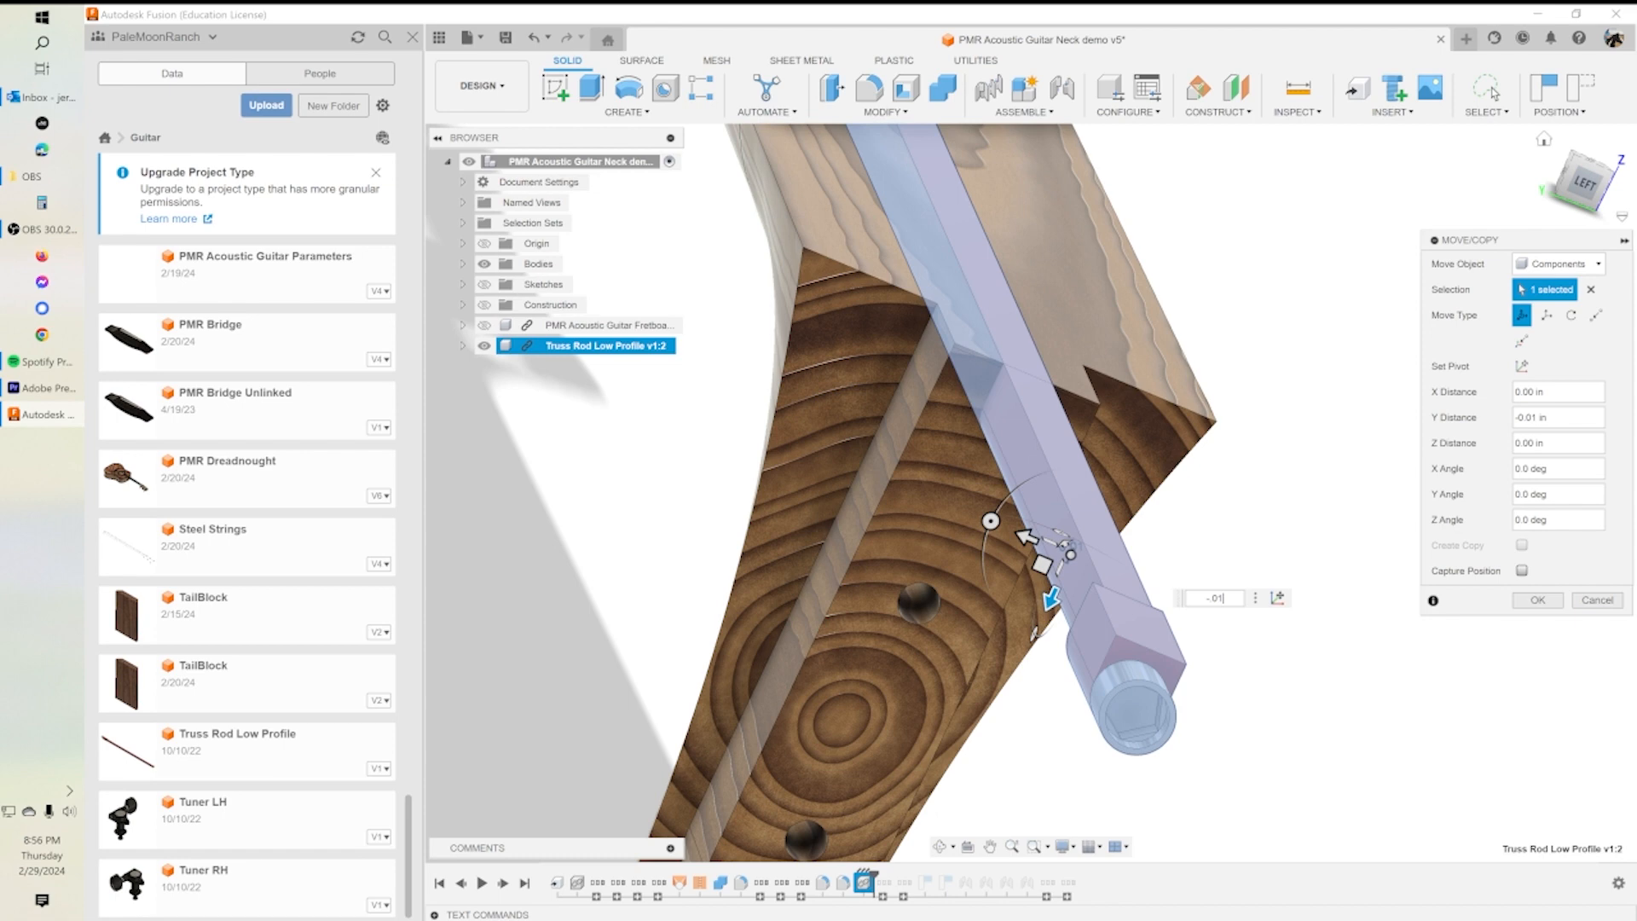
{"action": "left_click", "coordinate": [1537, 600]}
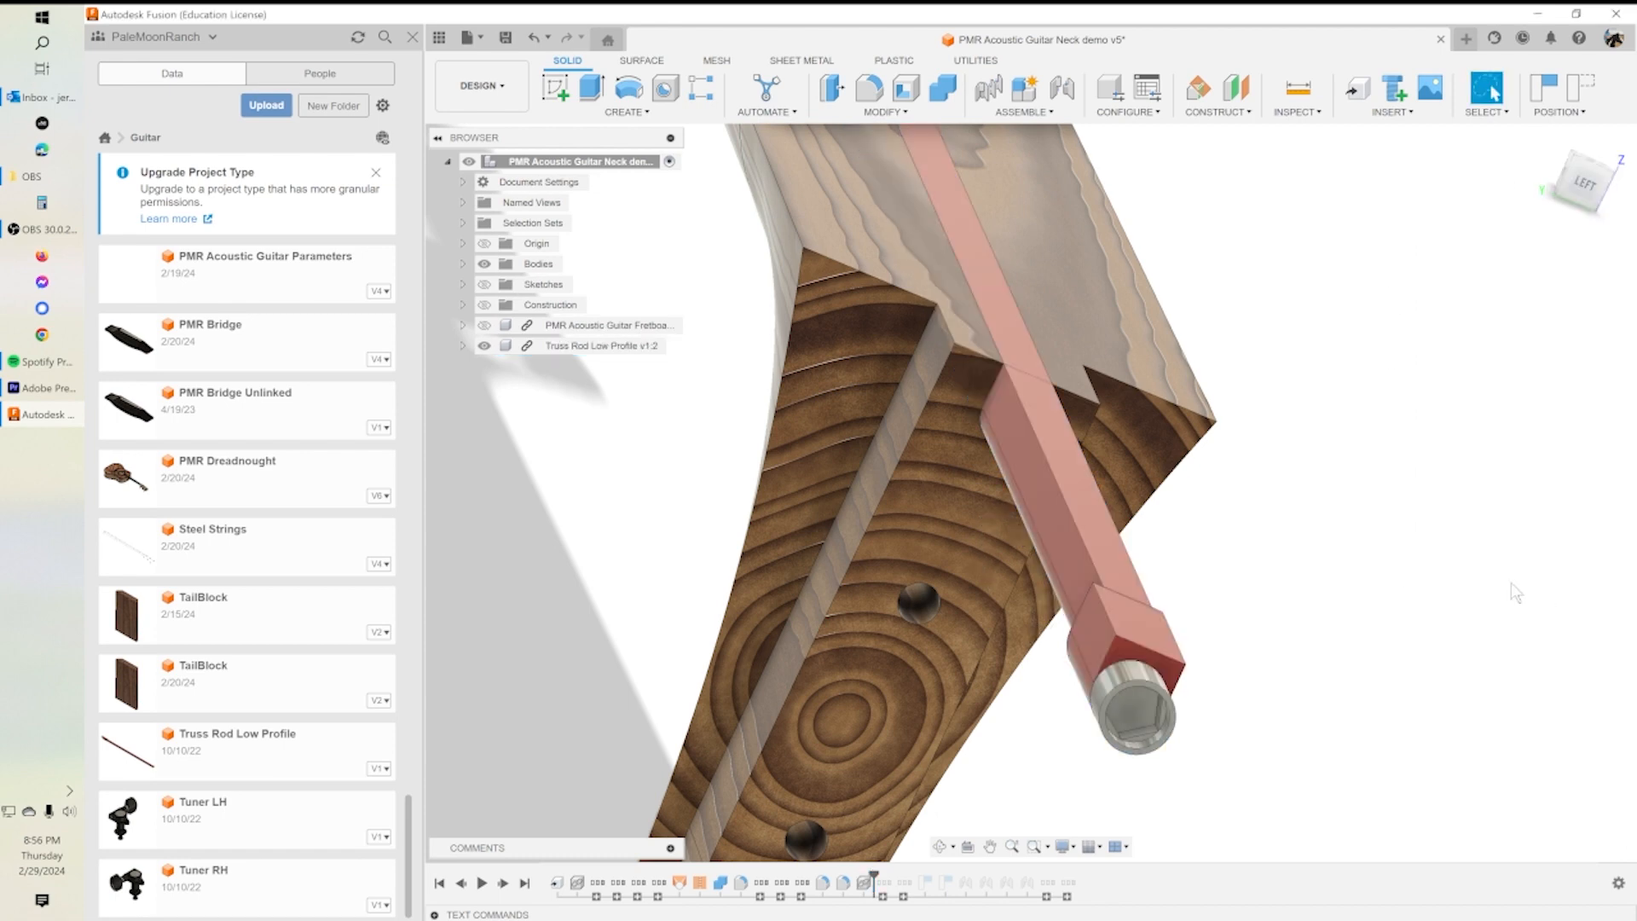
Step: Move the truss rod component 5.62 in along X so its nut end lines up with the neck's heel face
{"action": "middle_click_drag", "start_coordinate": [1006, 296], "coordinate": [1289, 369]}
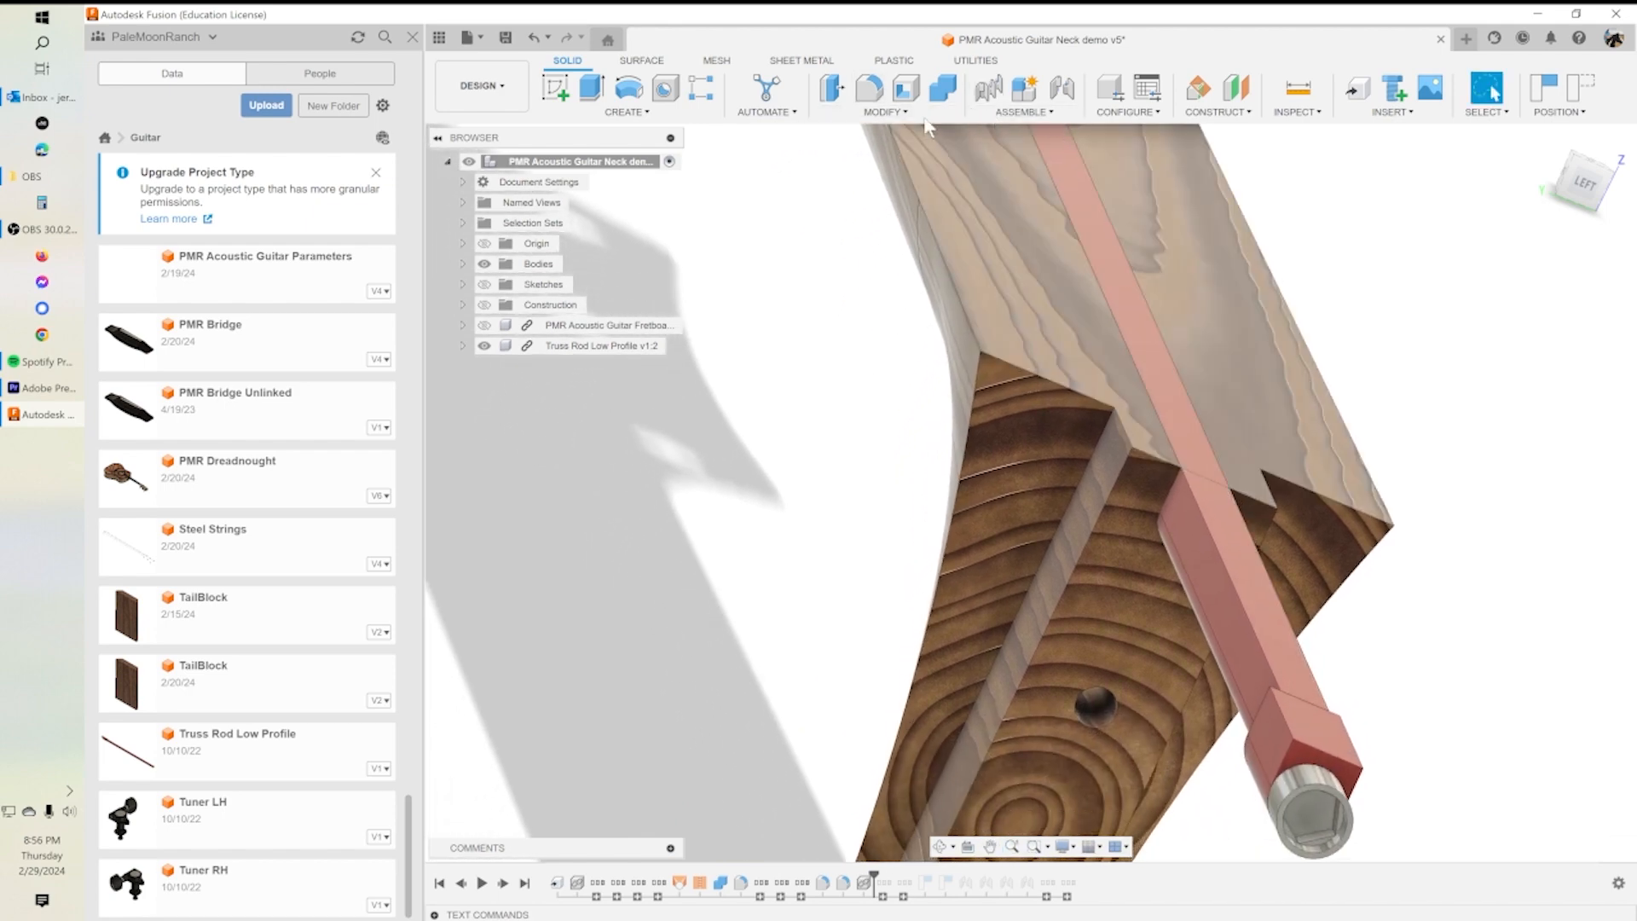
{"action": "left_click", "coordinate": [883, 112]}
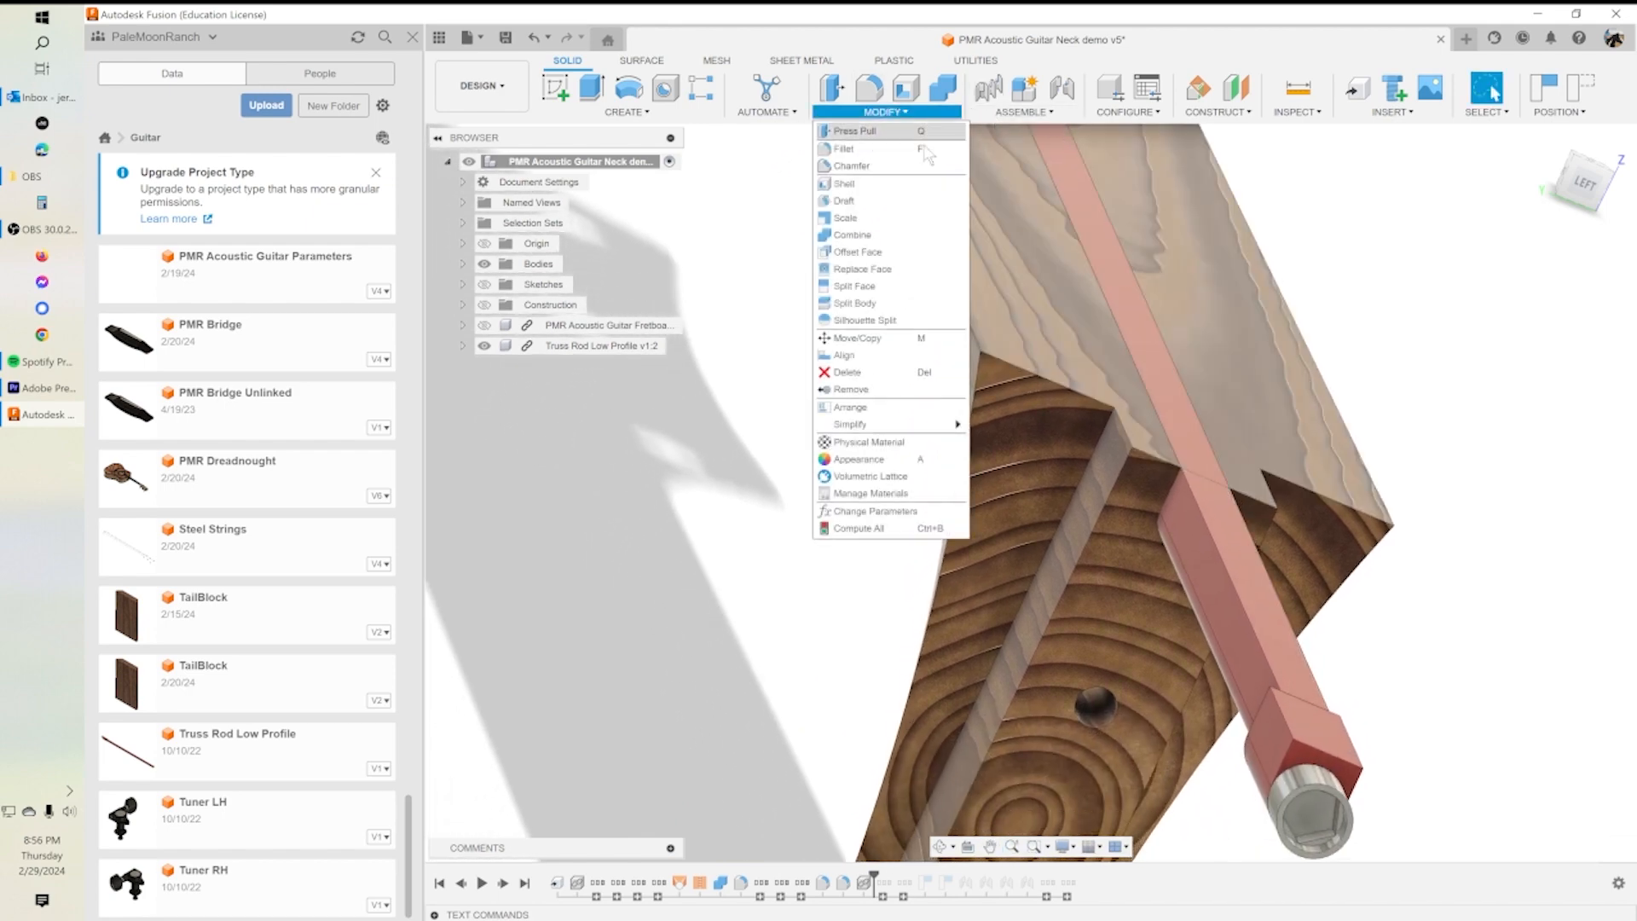
{"action": "left_click", "coordinate": [857, 338]}
{"action": "left_click", "coordinate": [1219, 631]}
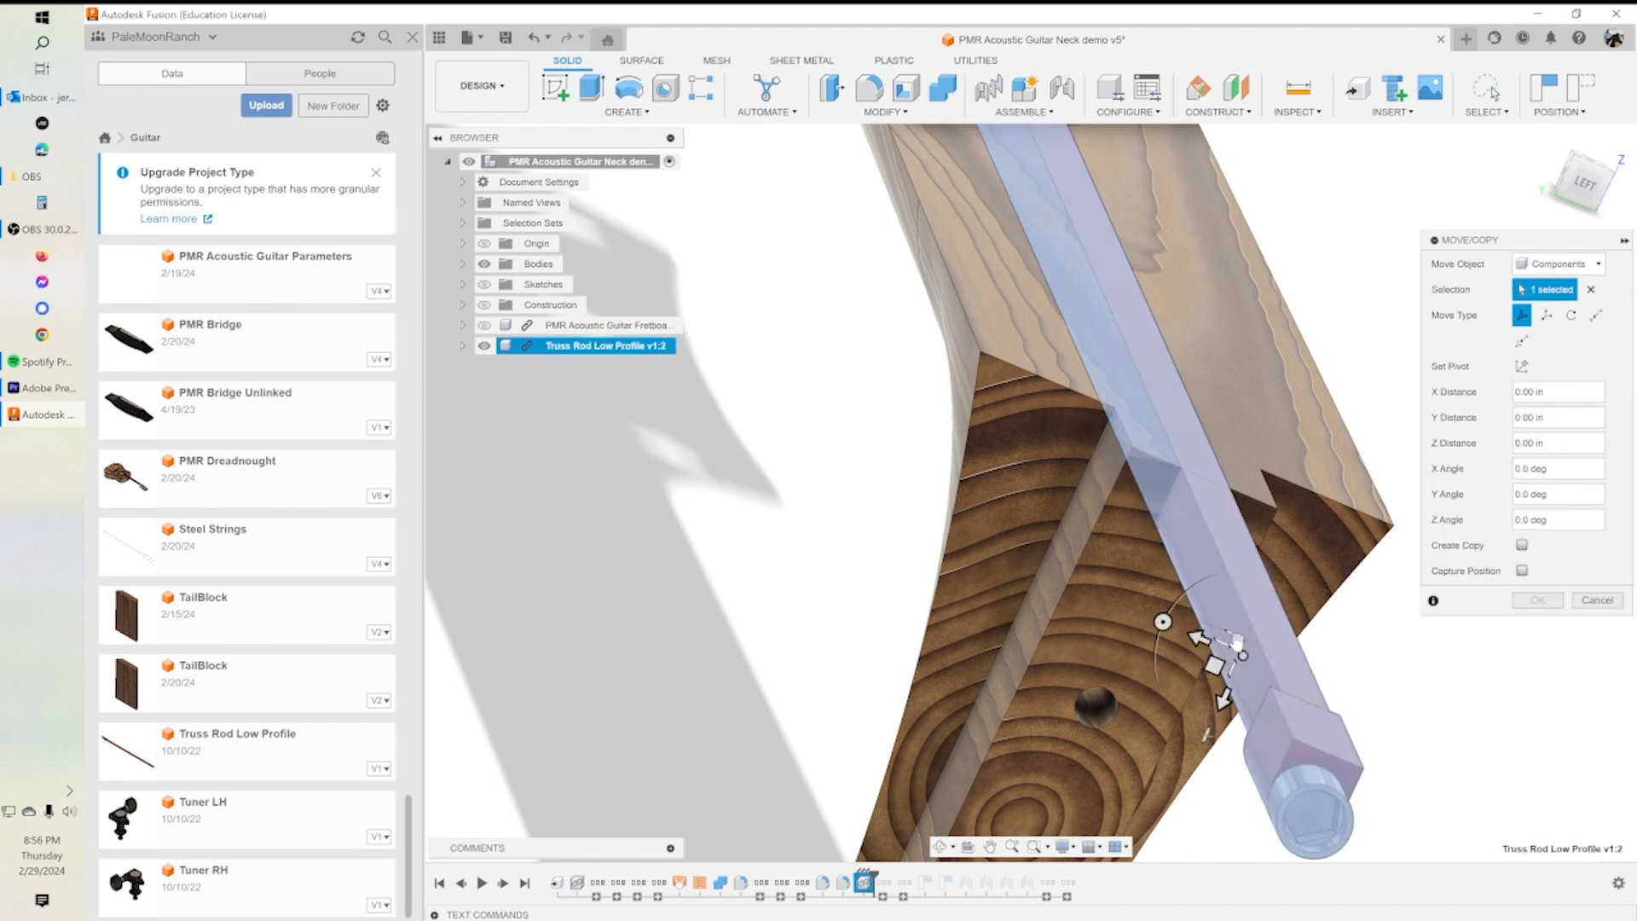
{"action": "mouse_move", "coordinate": [1225, 697]}
{"action": "left_mouse_down"}
{"action": "mouse_move", "coordinate": [1254, 608]}
{"action": "mouse_move", "coordinate": [1136, 340]}
{"action": "left_mouse_up"}
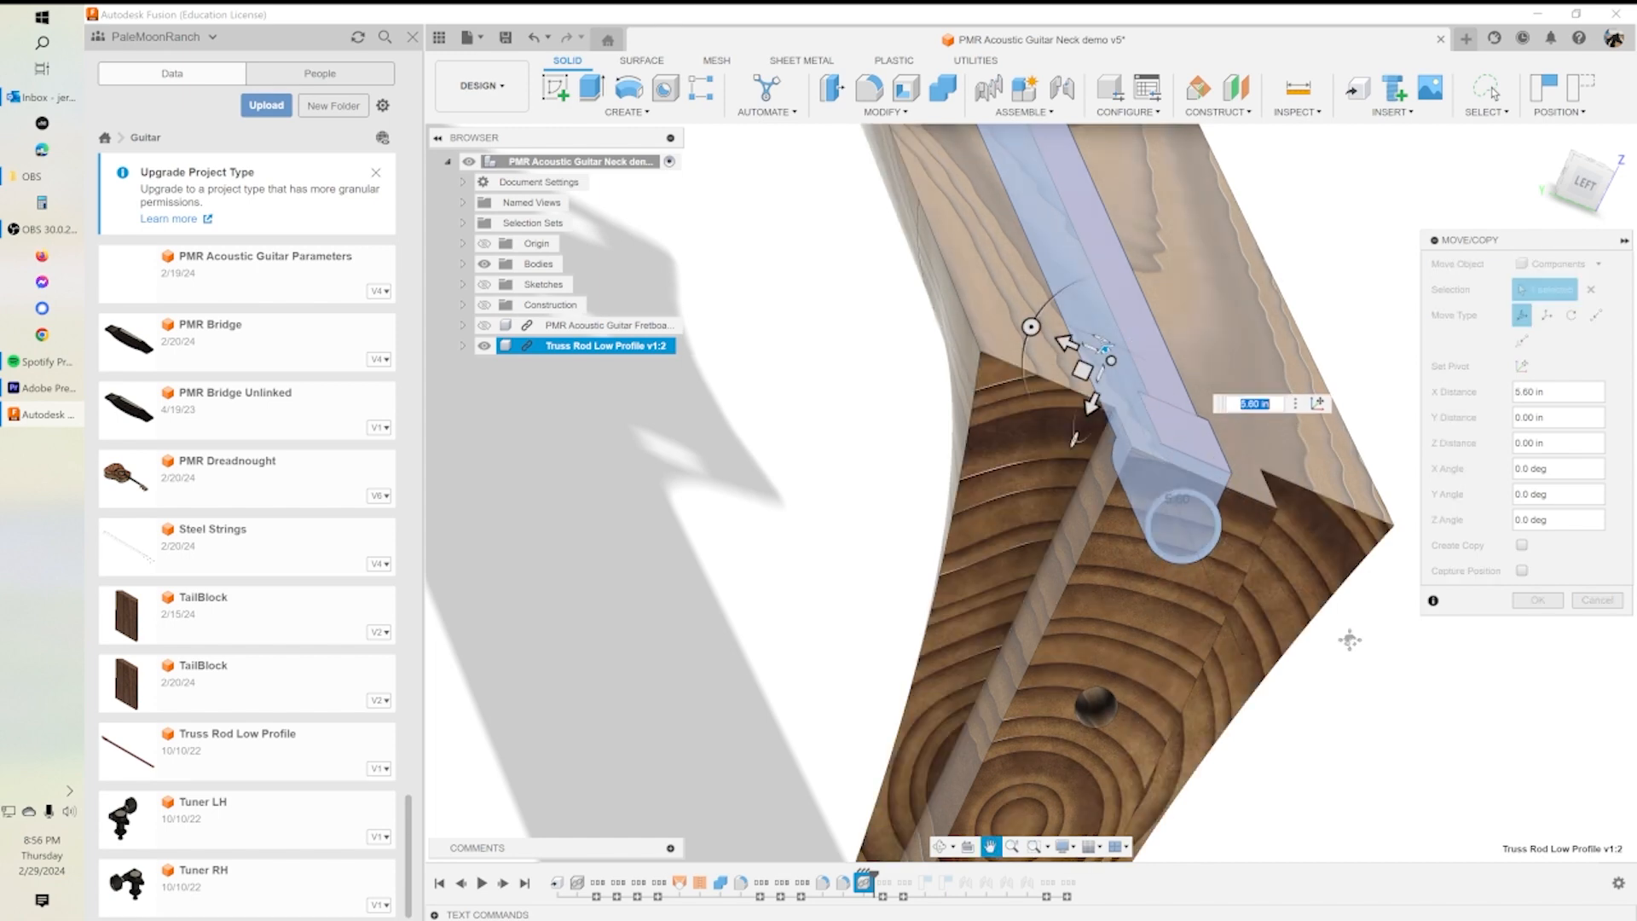
{"action": "left_click", "coordinate": [1585, 181]}
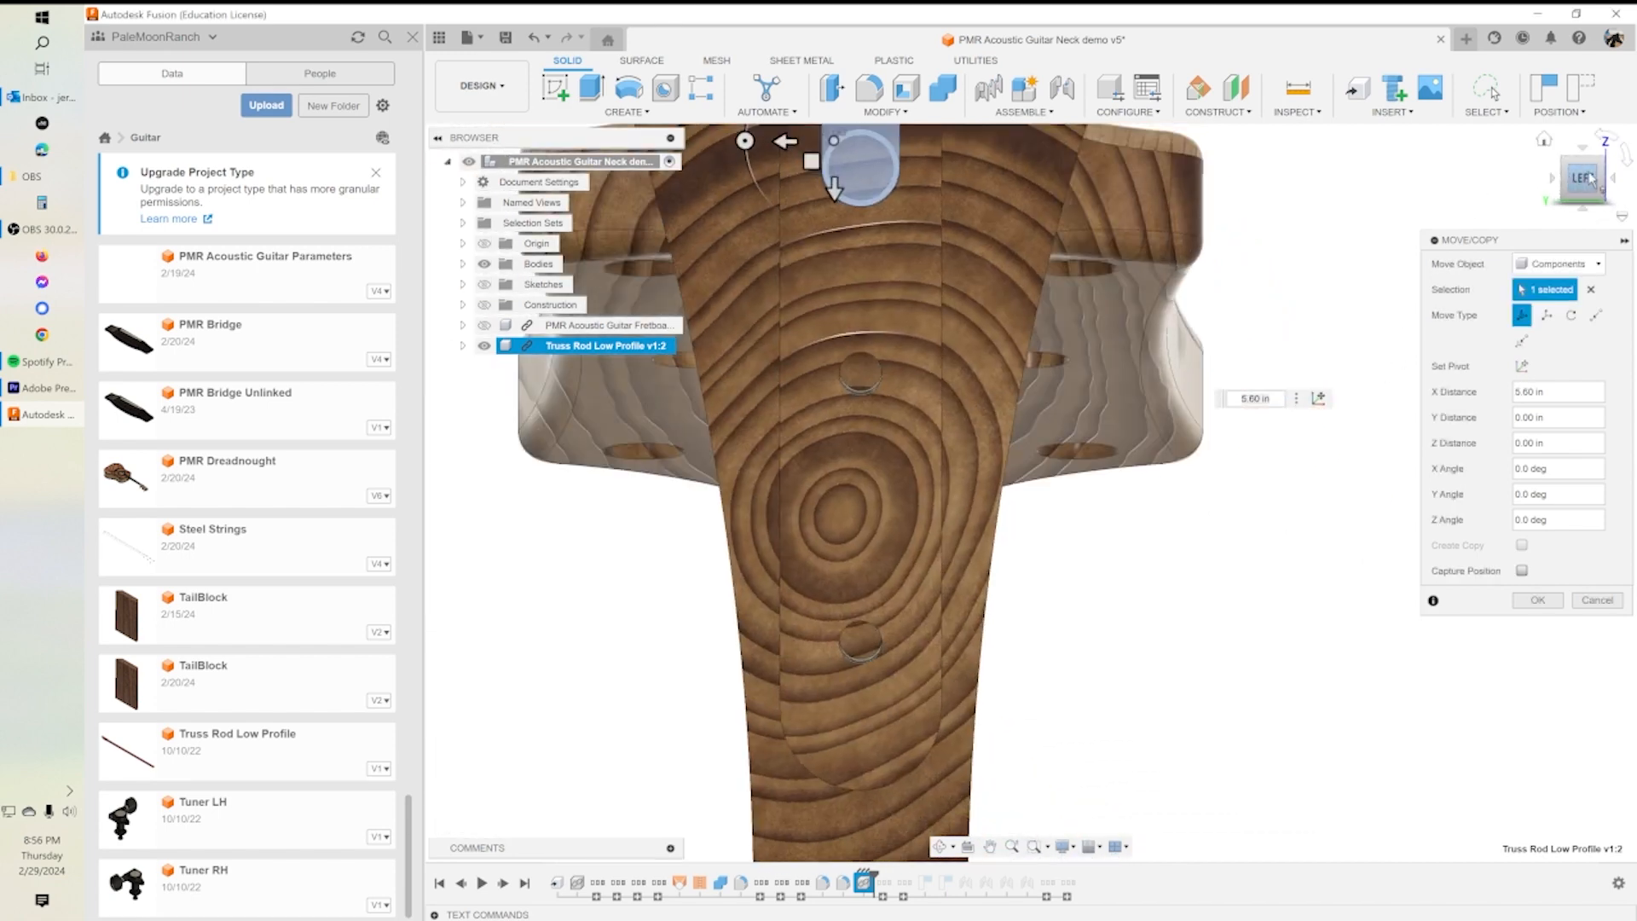
{"action": "left_click", "coordinate": [1553, 179]}
{"action": "middle_click_drag", "start_coordinate": [1235, 340], "coordinate": [2, 525]}
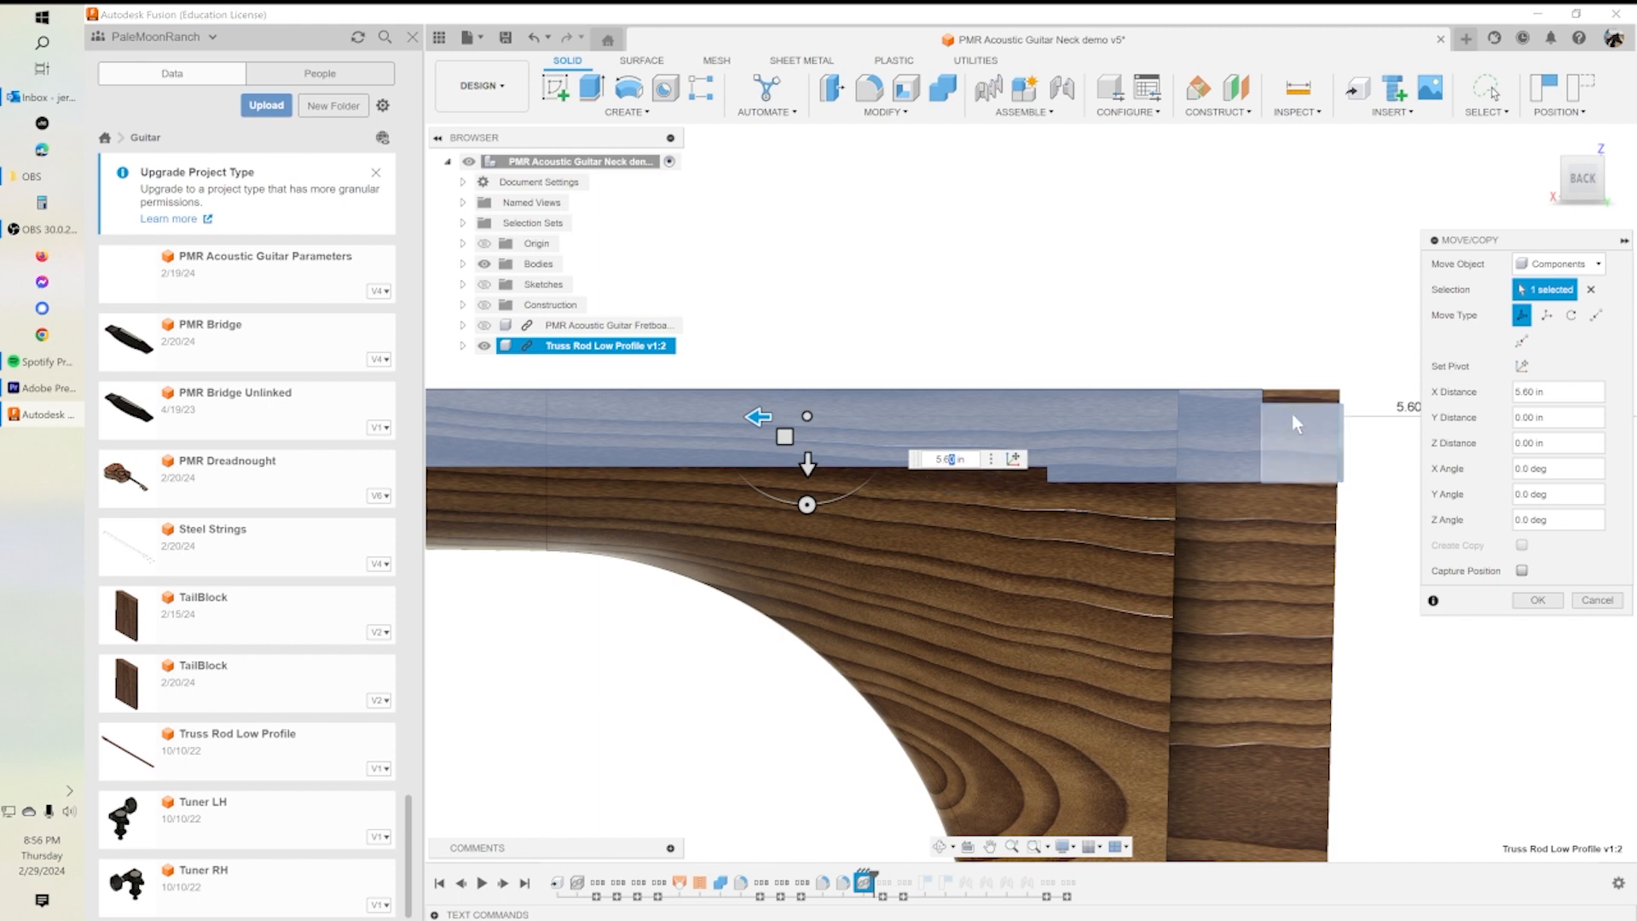
{"action": "type", "text": "1"}
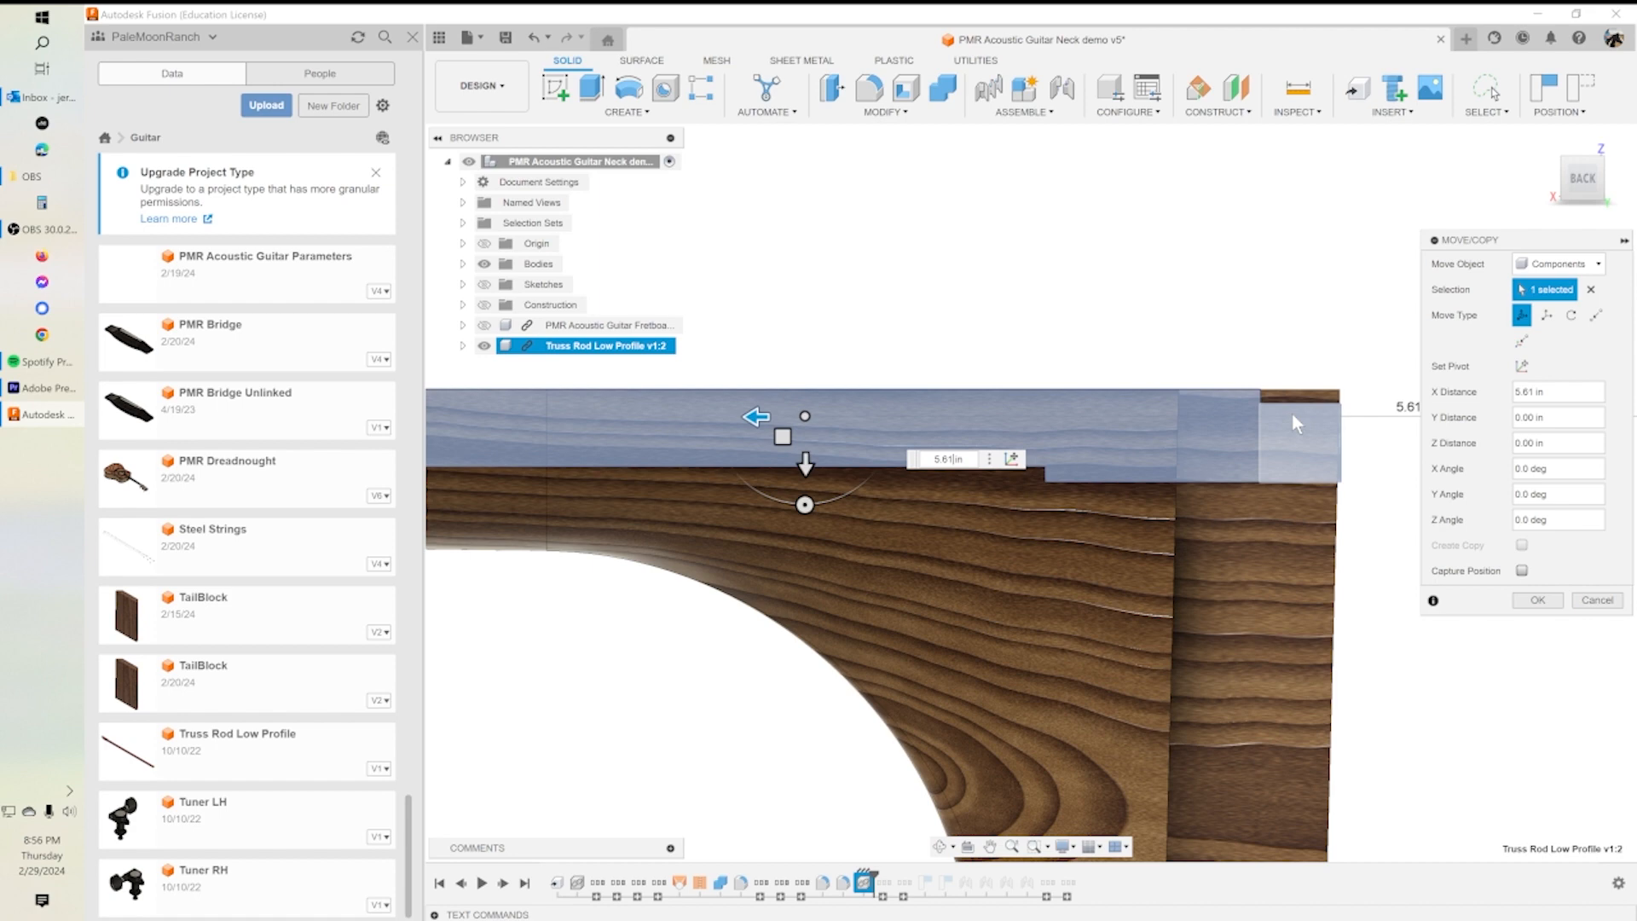
{"action": "key", "text": "BackSpace"}
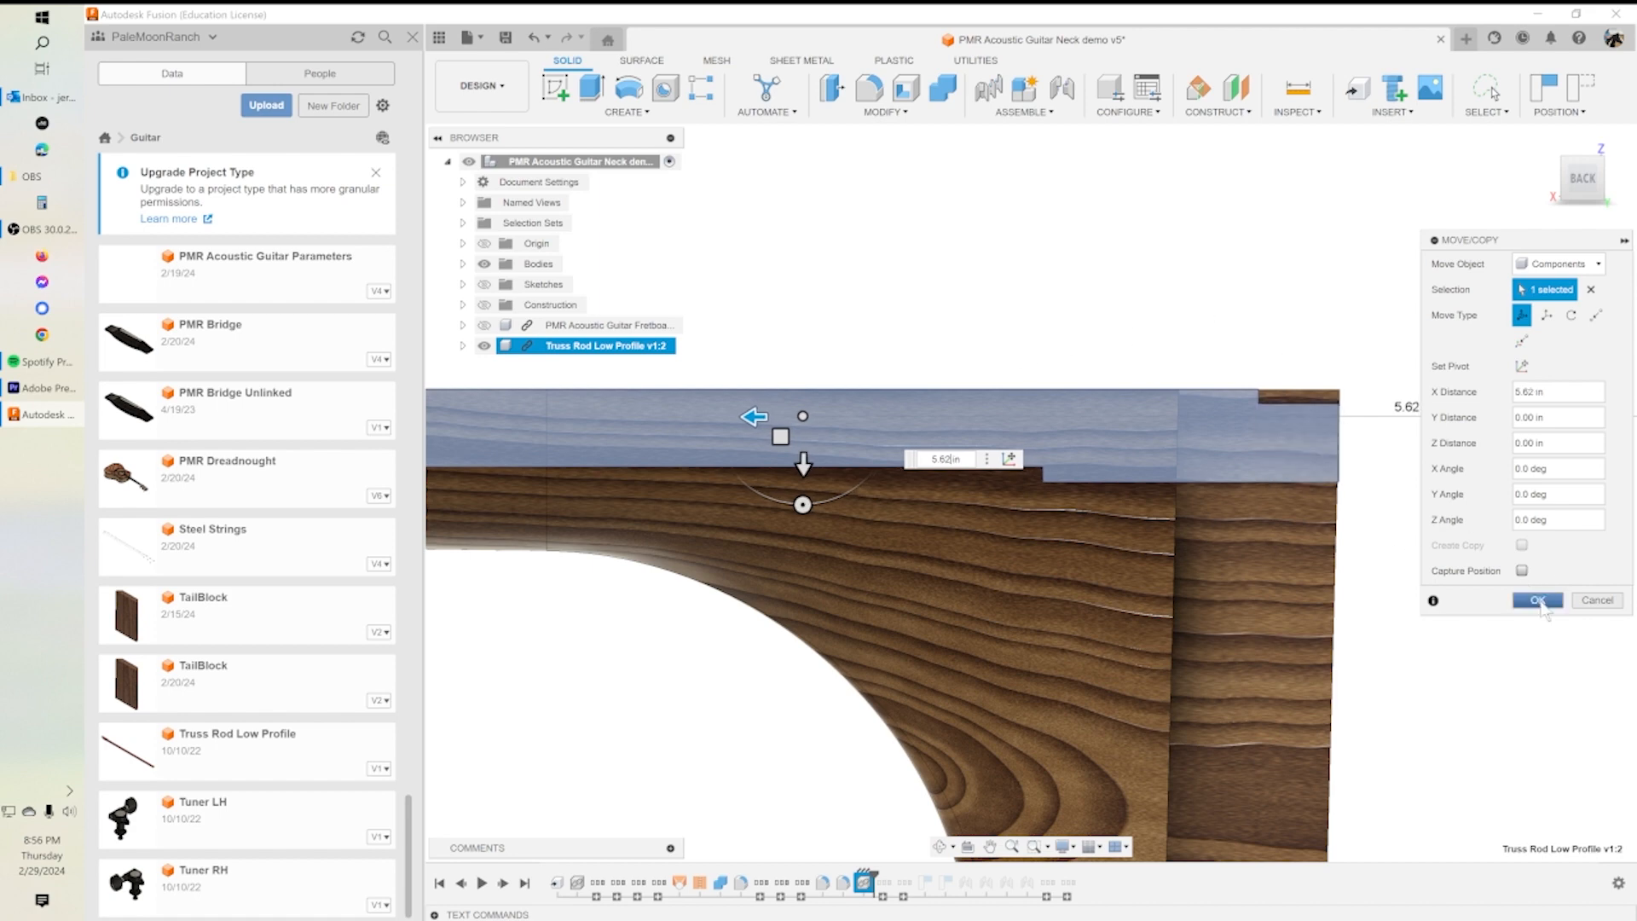
{"action": "left_click", "coordinate": [1538, 601]}
Step: Move the truss rod component another 0.01 in along X to refine its nut end at the heel face
{"action": "middle_click_drag", "start_coordinate": [1410, 540], "coordinate": [1333, 570]}
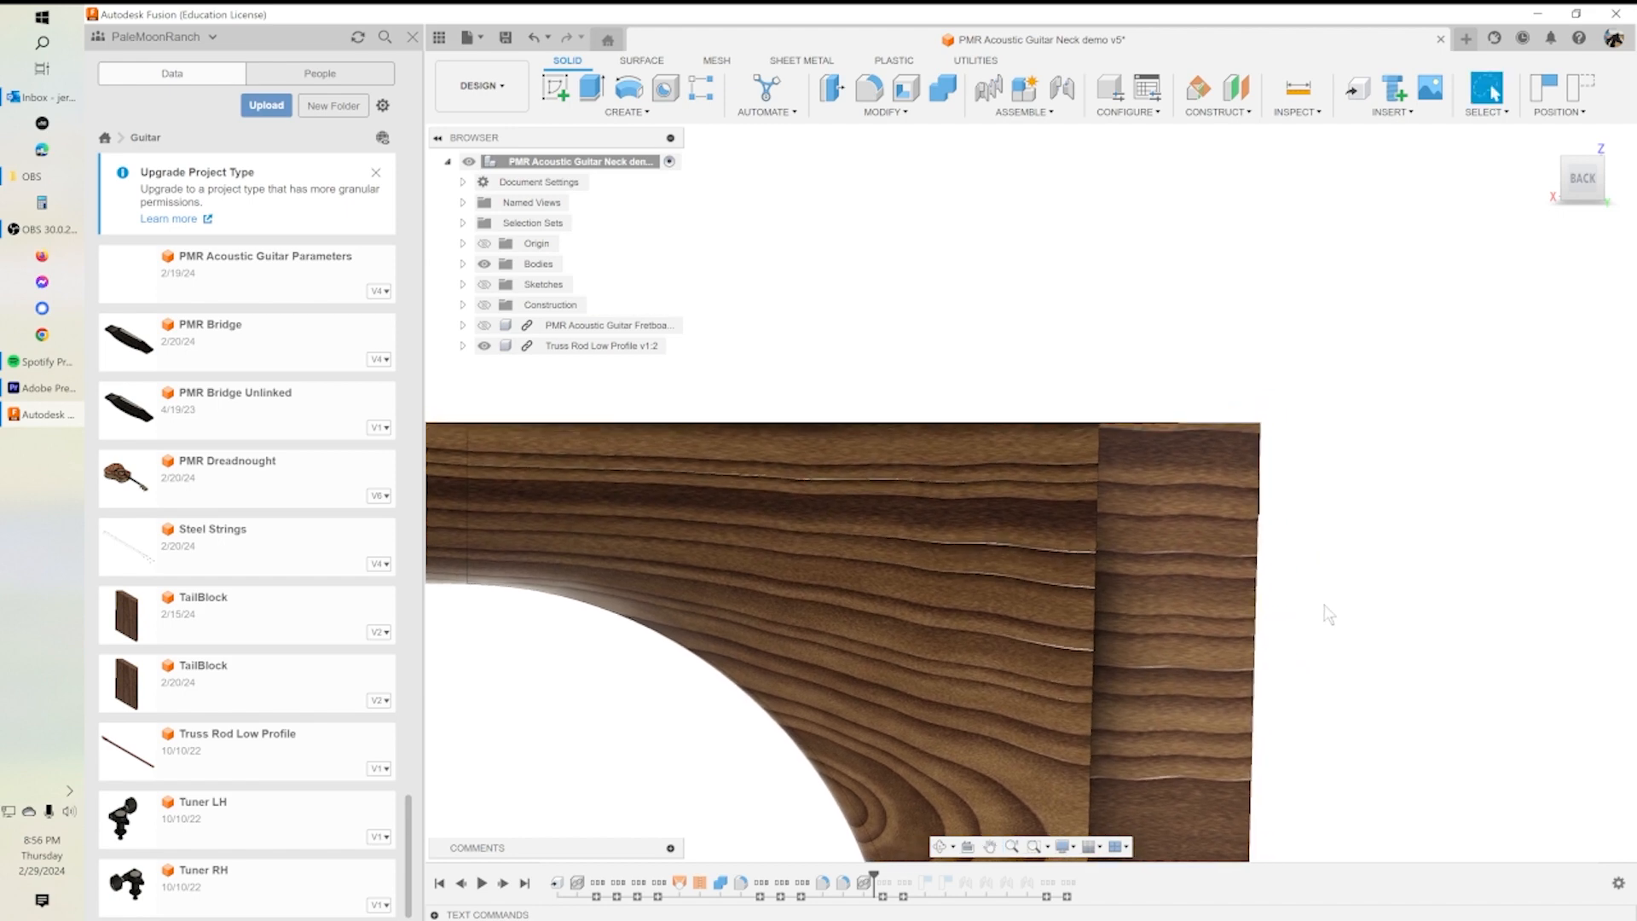
{"action": "middle_click_drag", "start_coordinate": [1341, 691], "coordinate": [1361, 504], "text": "shift"}
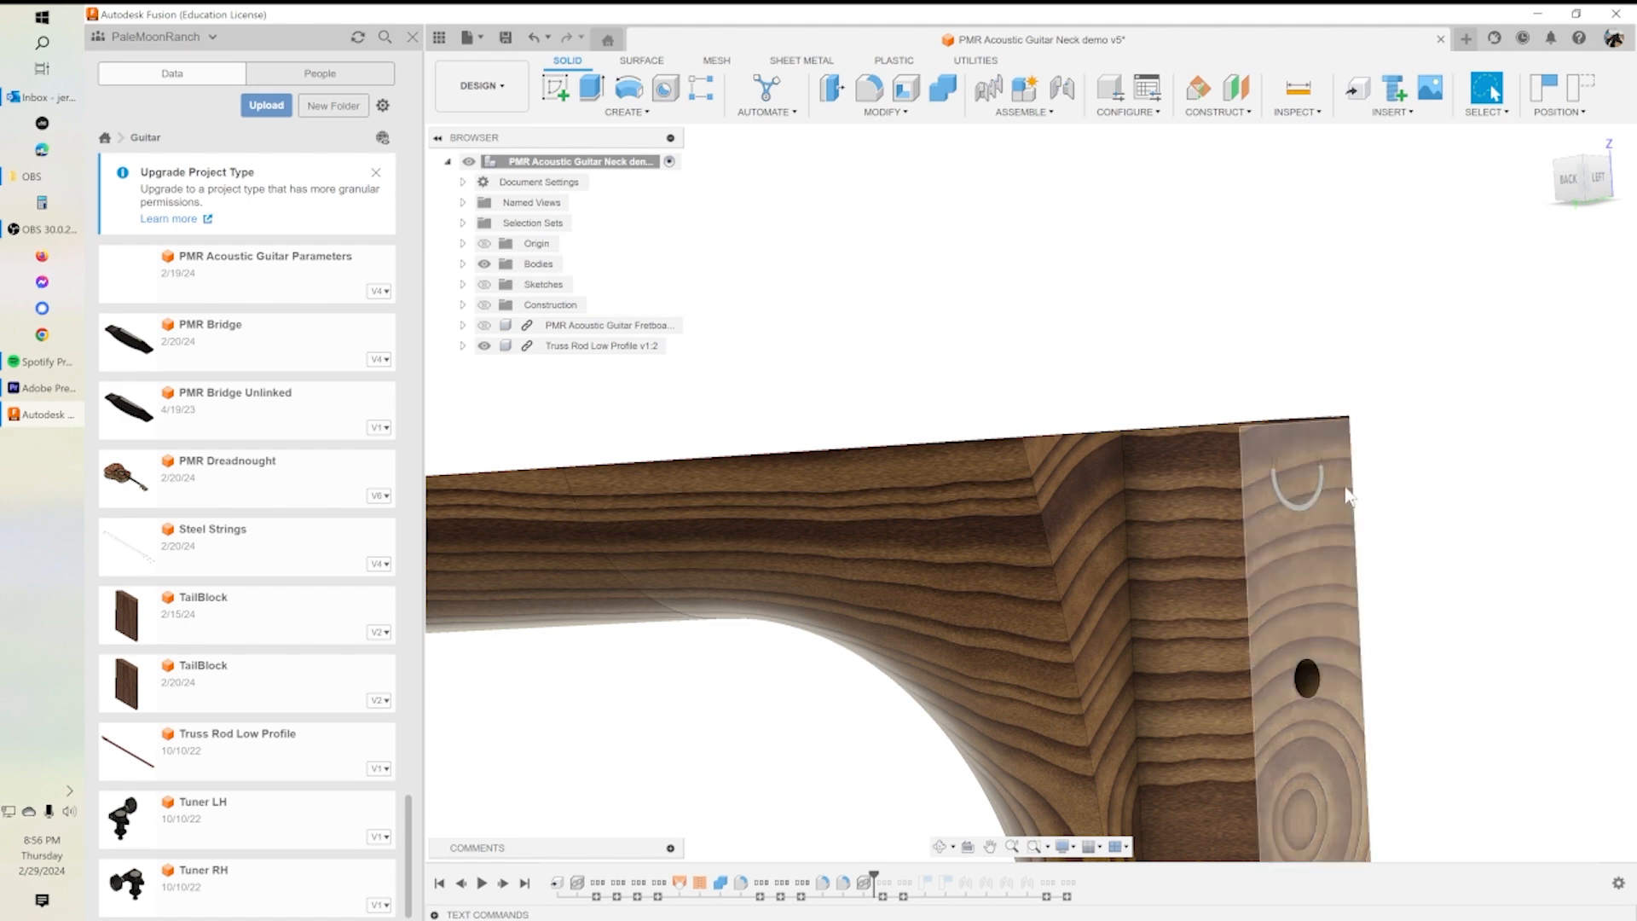
{"action": "middle_click_drag", "start_coordinate": [1361, 505], "coordinate": [1395, 507], "text": "shift"}
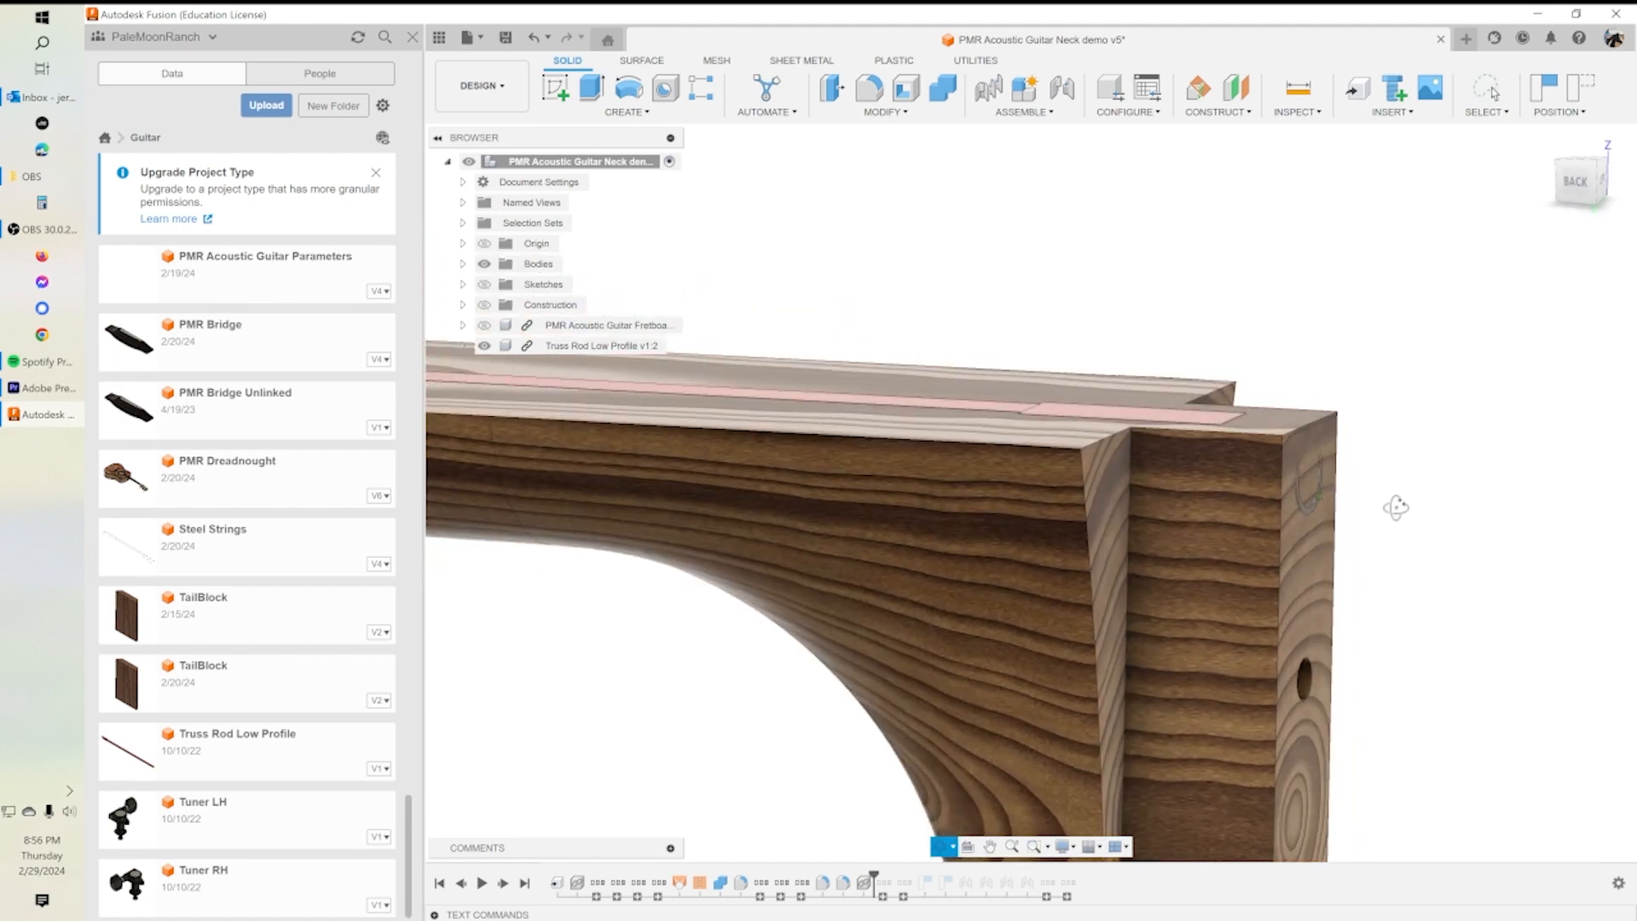
{"action": "left_click", "coordinate": [917, 113]}
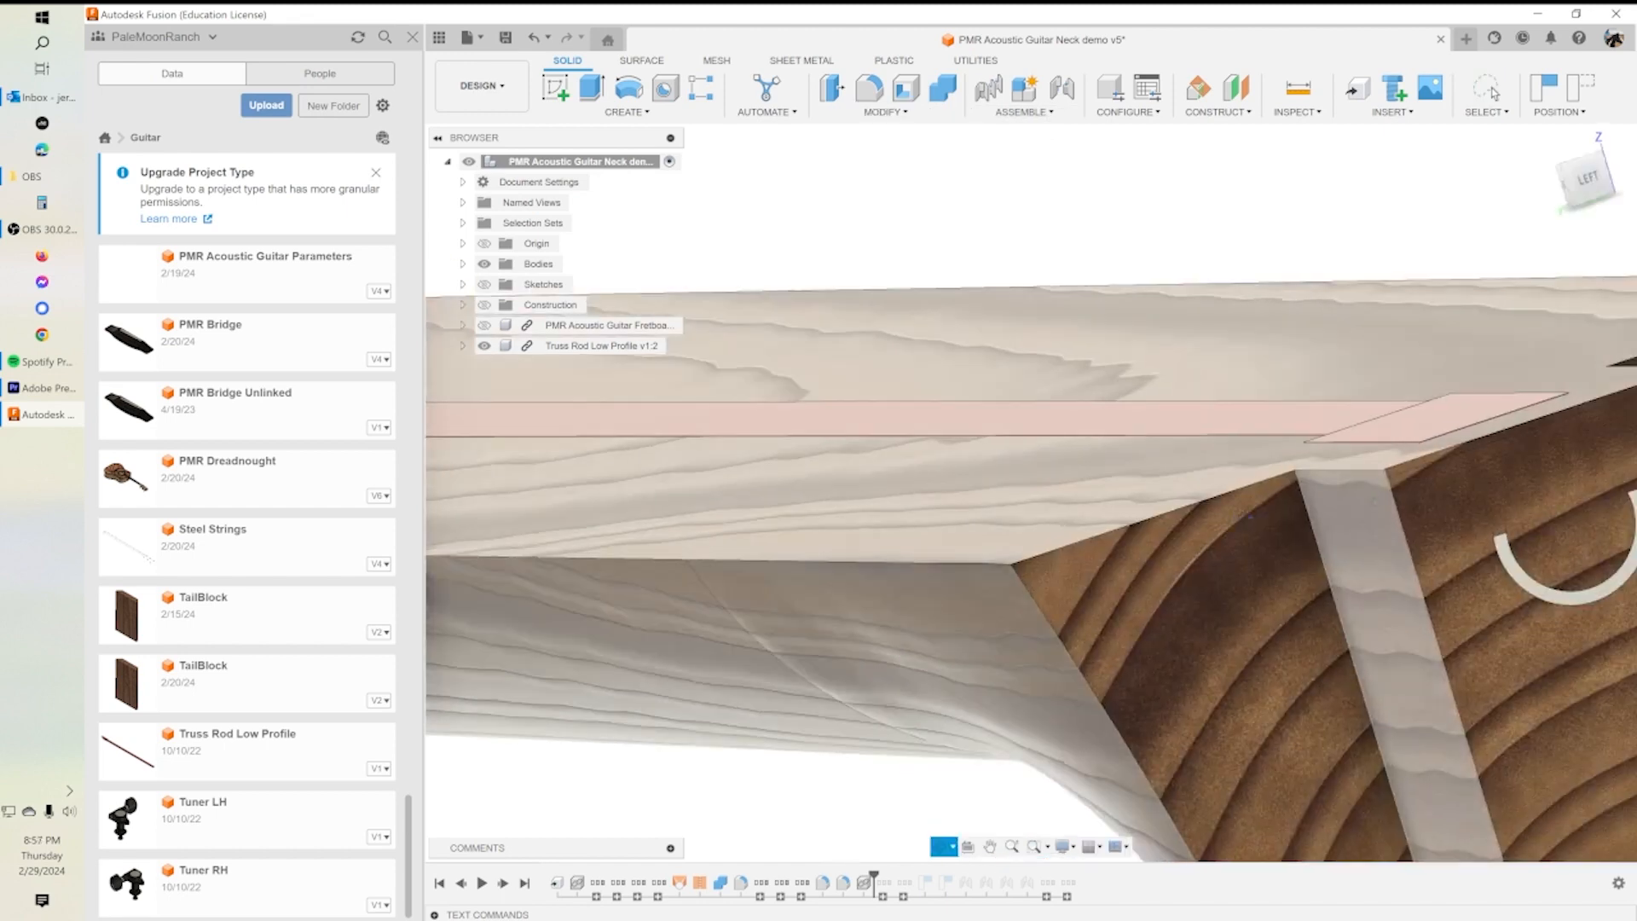
{"action": "middle_click_drag", "start_coordinate": [1571, 550], "coordinate": [1560, 563], "text": "shift"}
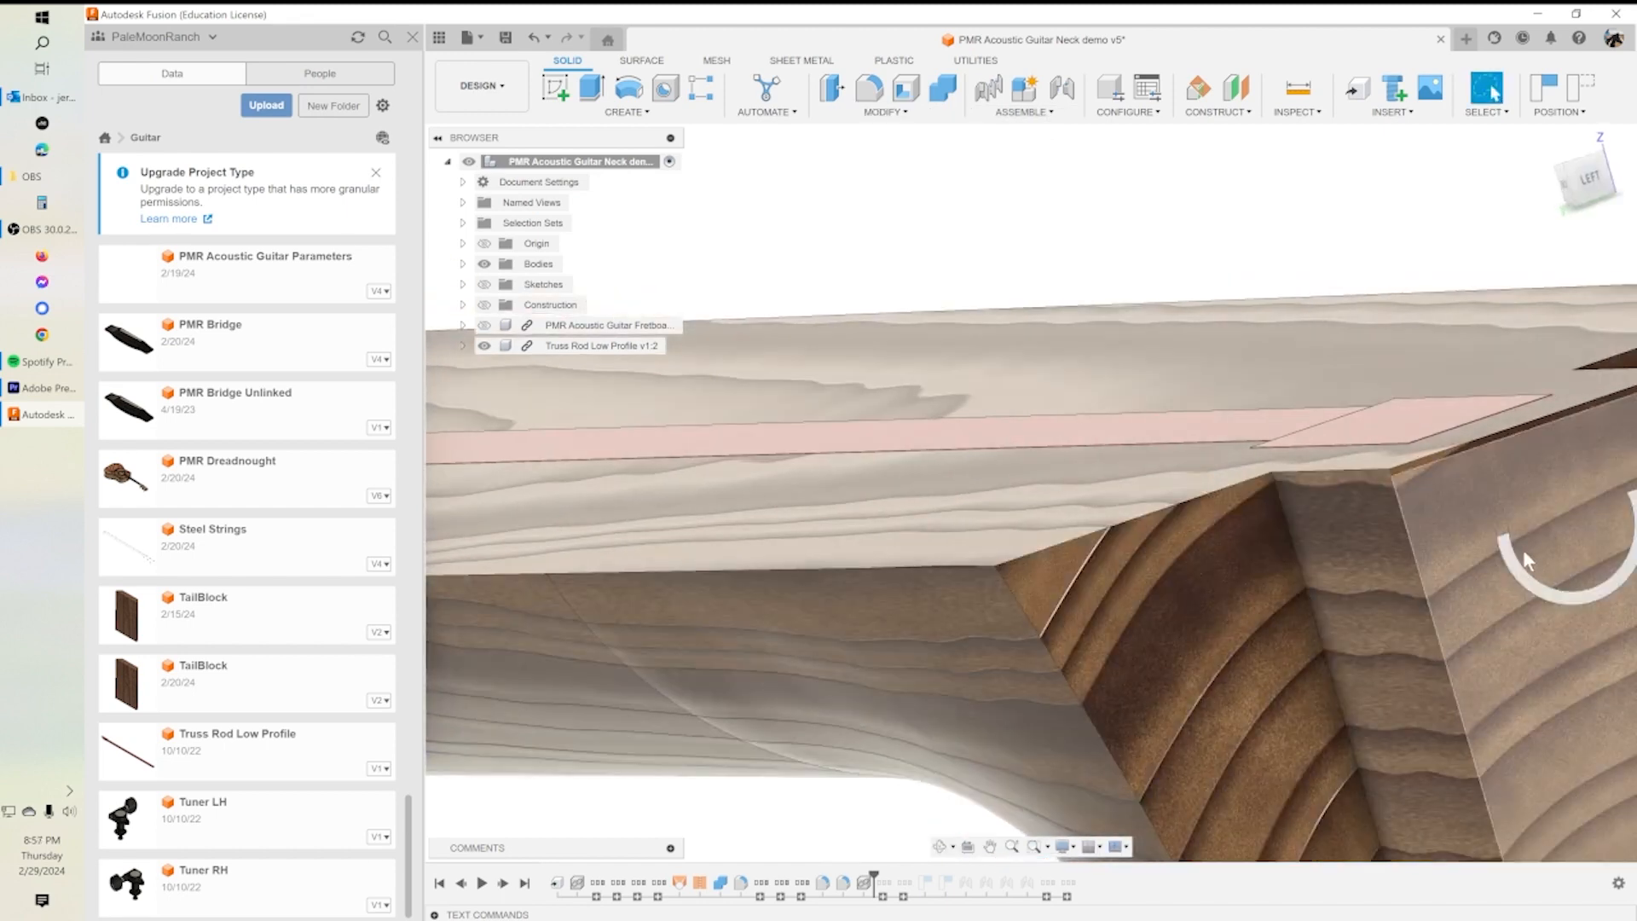
{"action": "middle_click_drag", "start_coordinate": [1471, 682], "coordinate": [1071, 263], "text": "shift"}
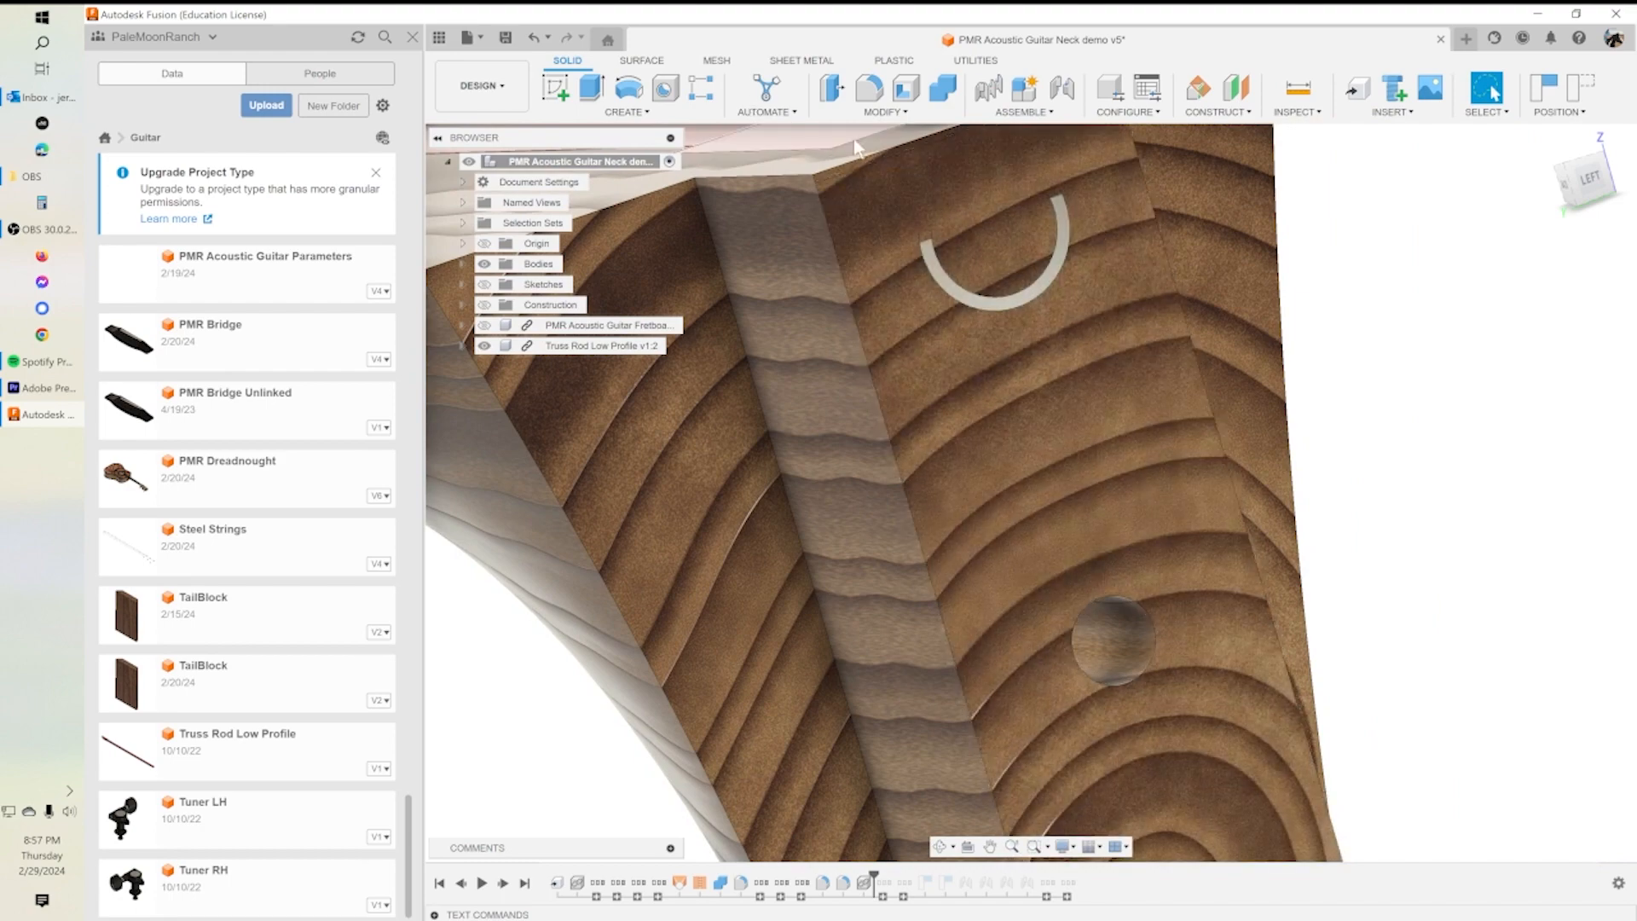
{"action": "left_click", "coordinate": [882, 112]}
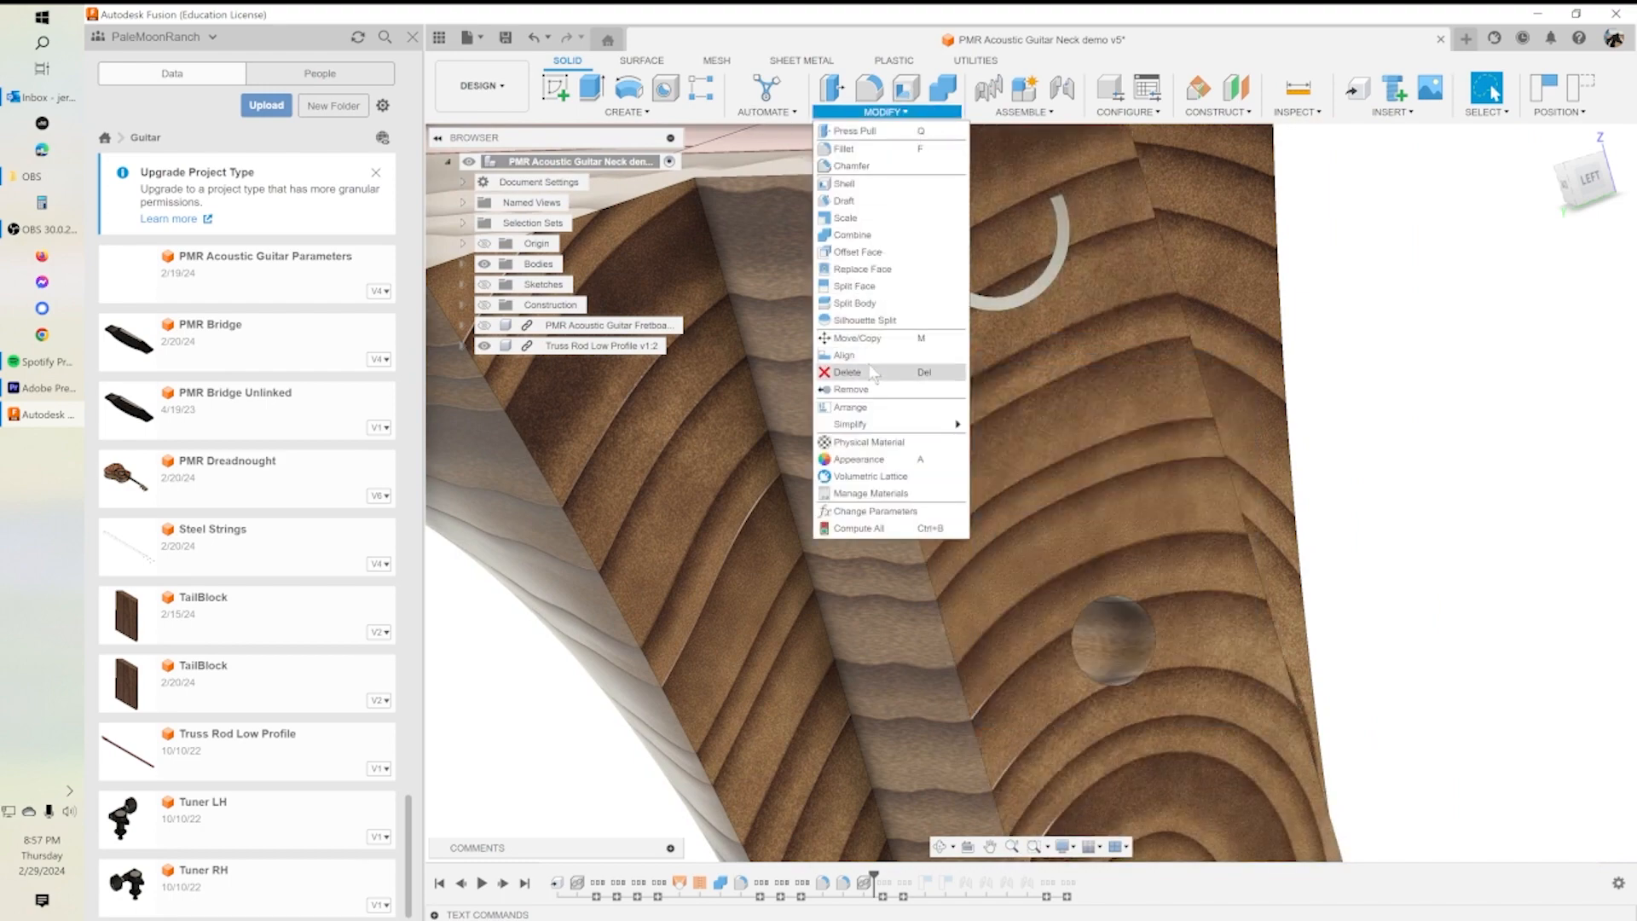
{"action": "left_click", "coordinate": [858, 340]}
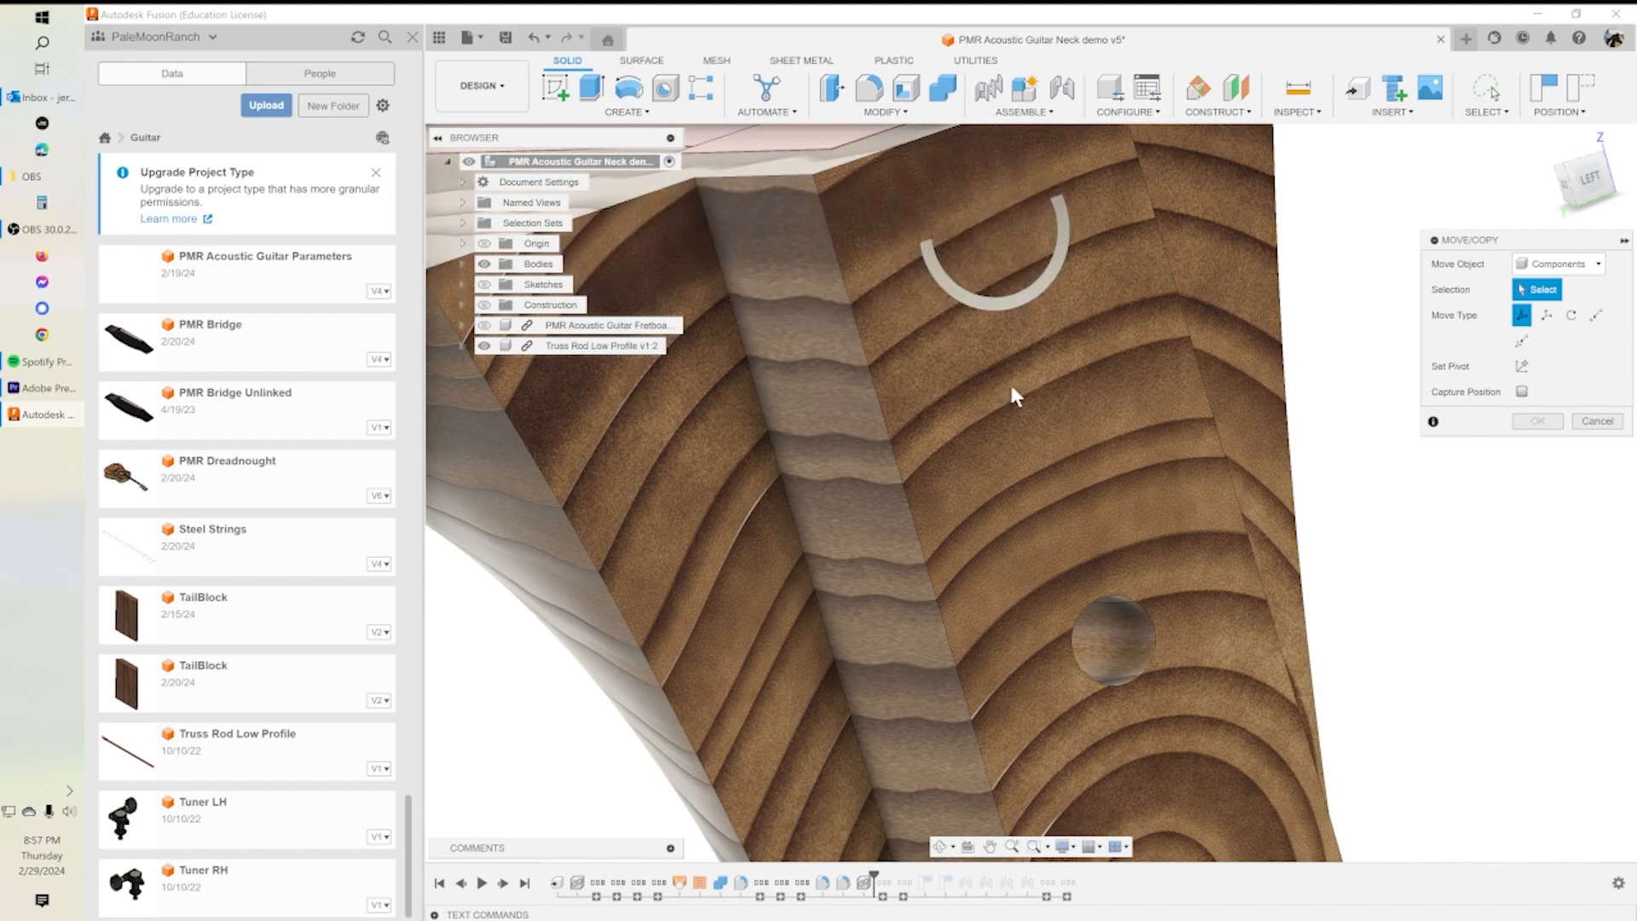
{"action": "middle_click_drag", "start_coordinate": [918, 212], "coordinate": [1207, 550]}
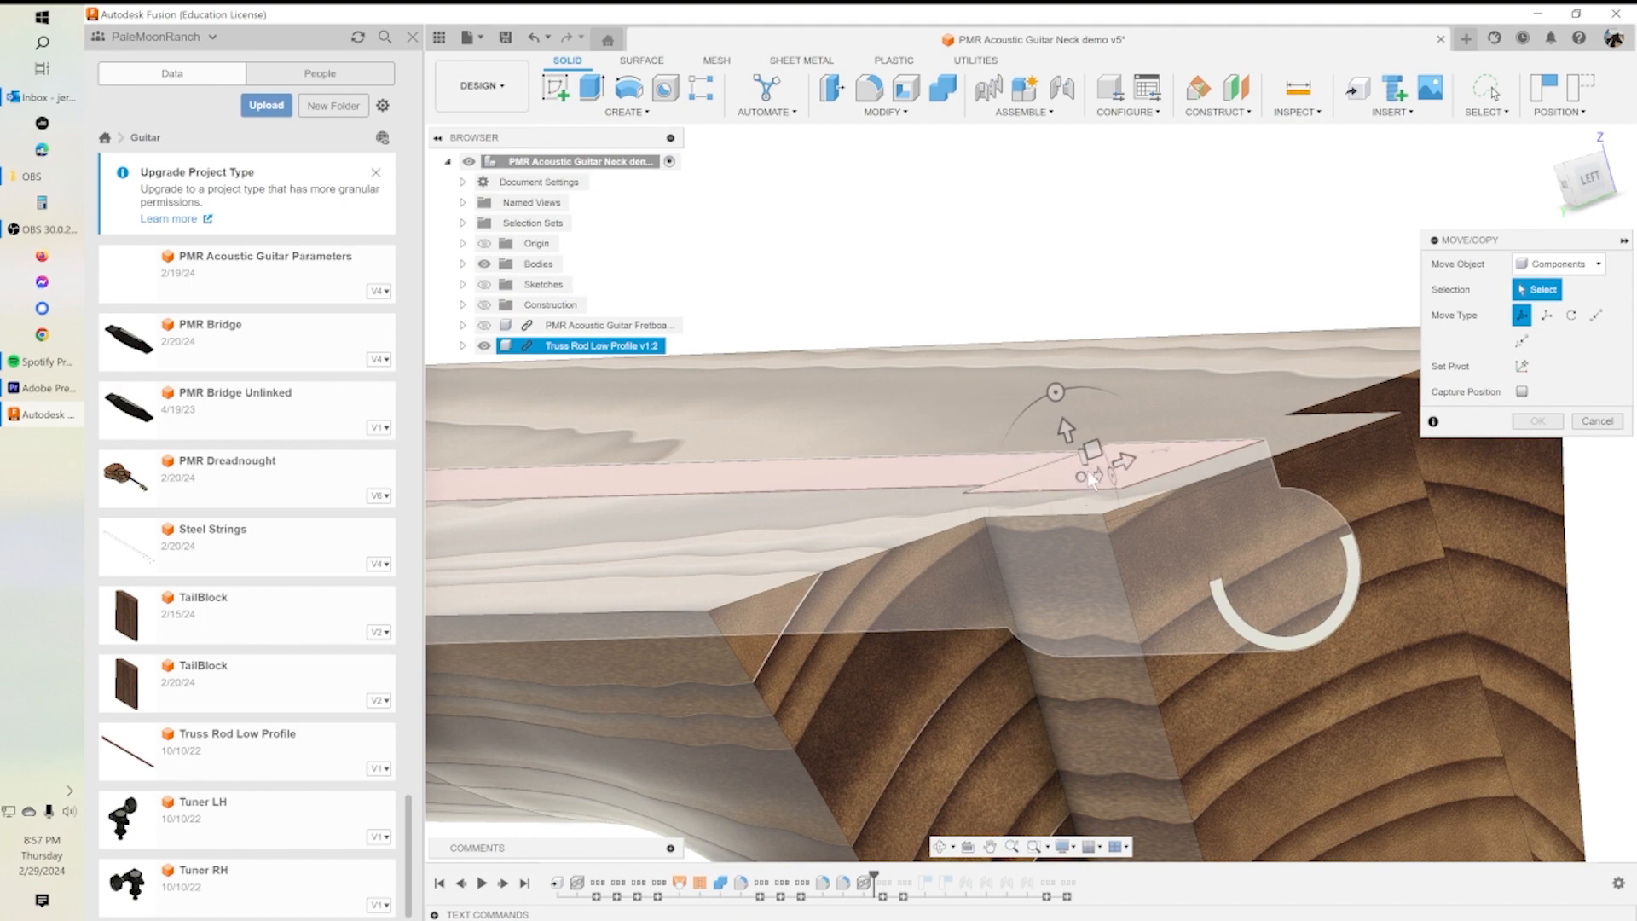
{"action": "left_click", "coordinate": [1092, 478]}
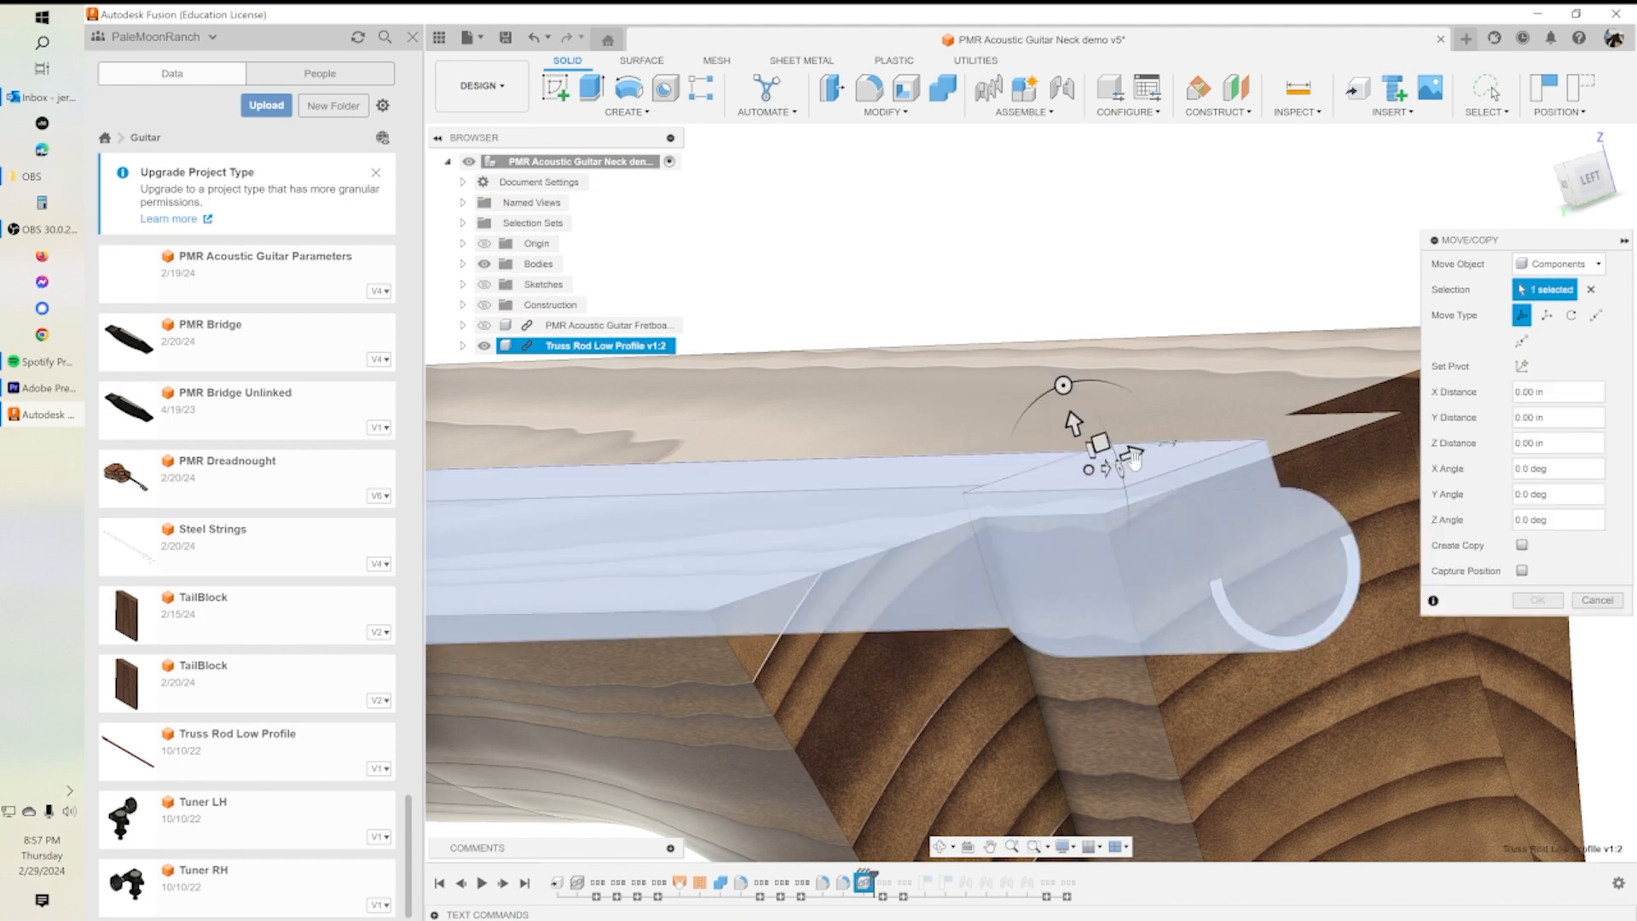
{"action": "middle_click_drag", "start_coordinate": [1120, 469], "coordinate": [1100, 577], "text": "shift"}
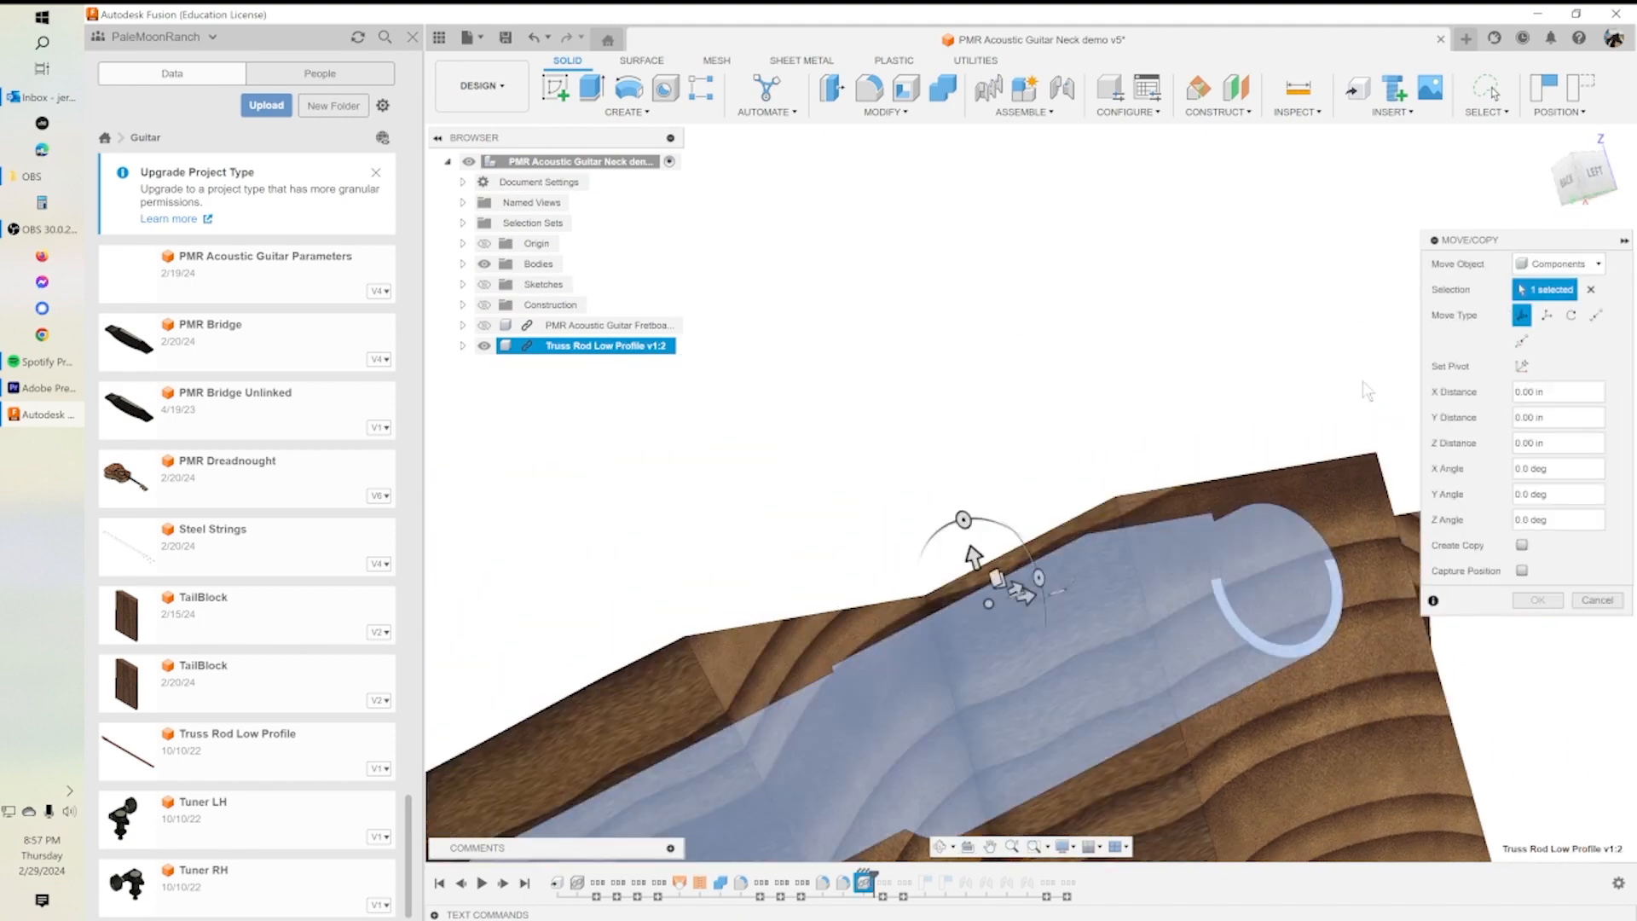
{"action": "left_click_drag", "start_coordinate": [1025, 599], "coordinate": [1045, 594]}
{"action": "middle_click_drag", "start_coordinate": [1044, 590], "coordinate": [1135, 679], "text": "shift"}
{"action": "left_click_drag", "start_coordinate": [1094, 612], "coordinate": [1097, 615]}
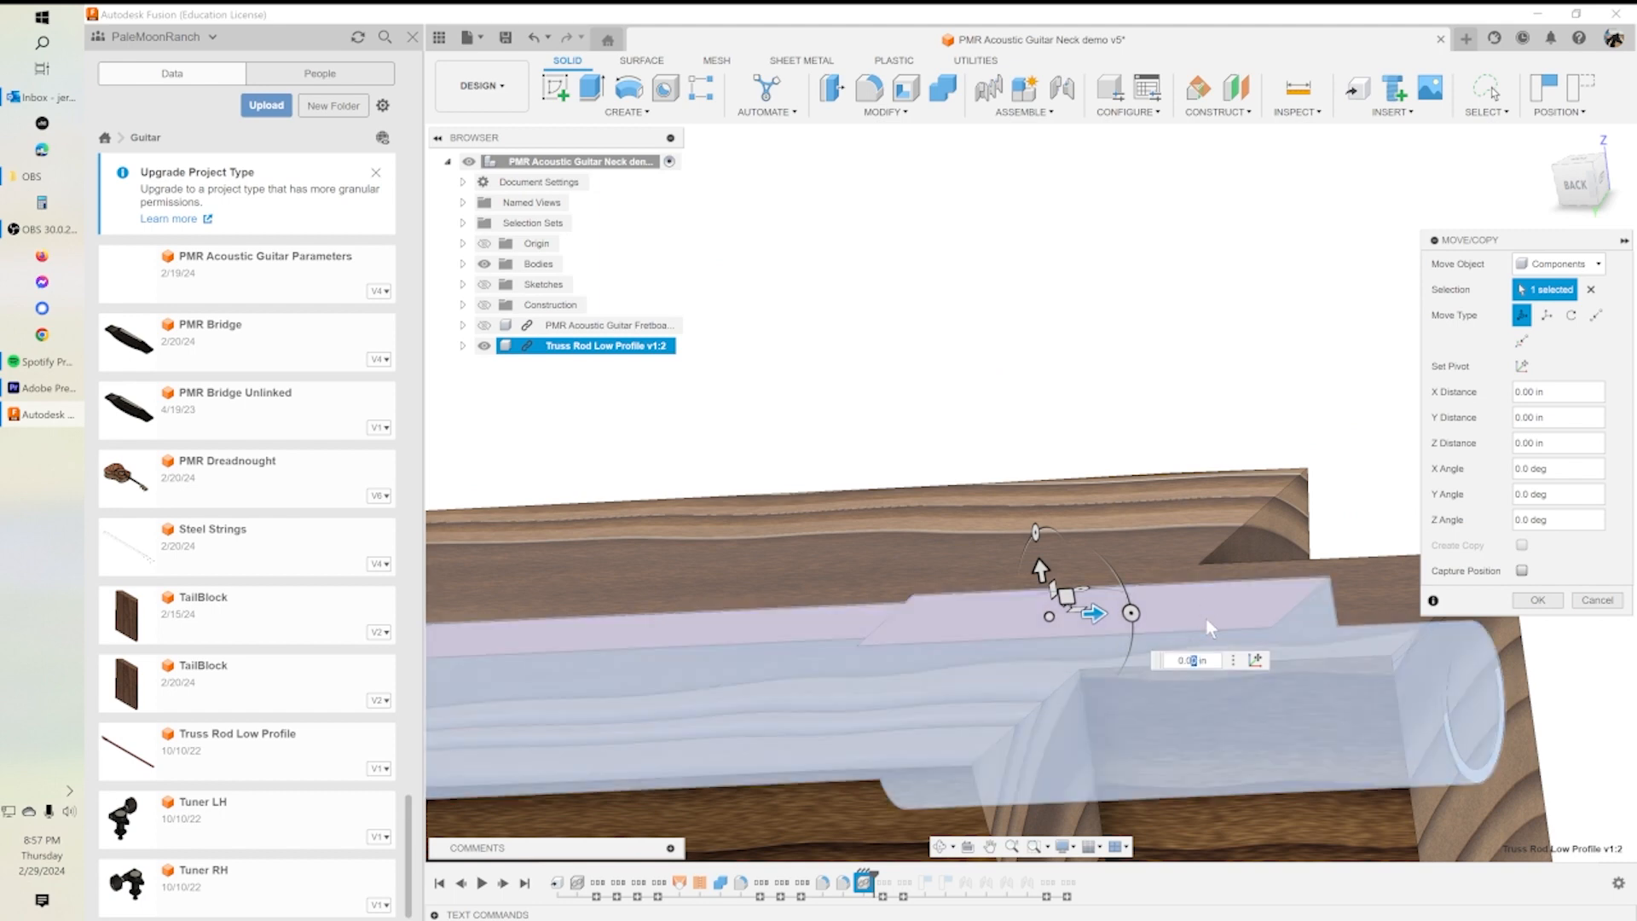
{"action": "type", "text": "1"}
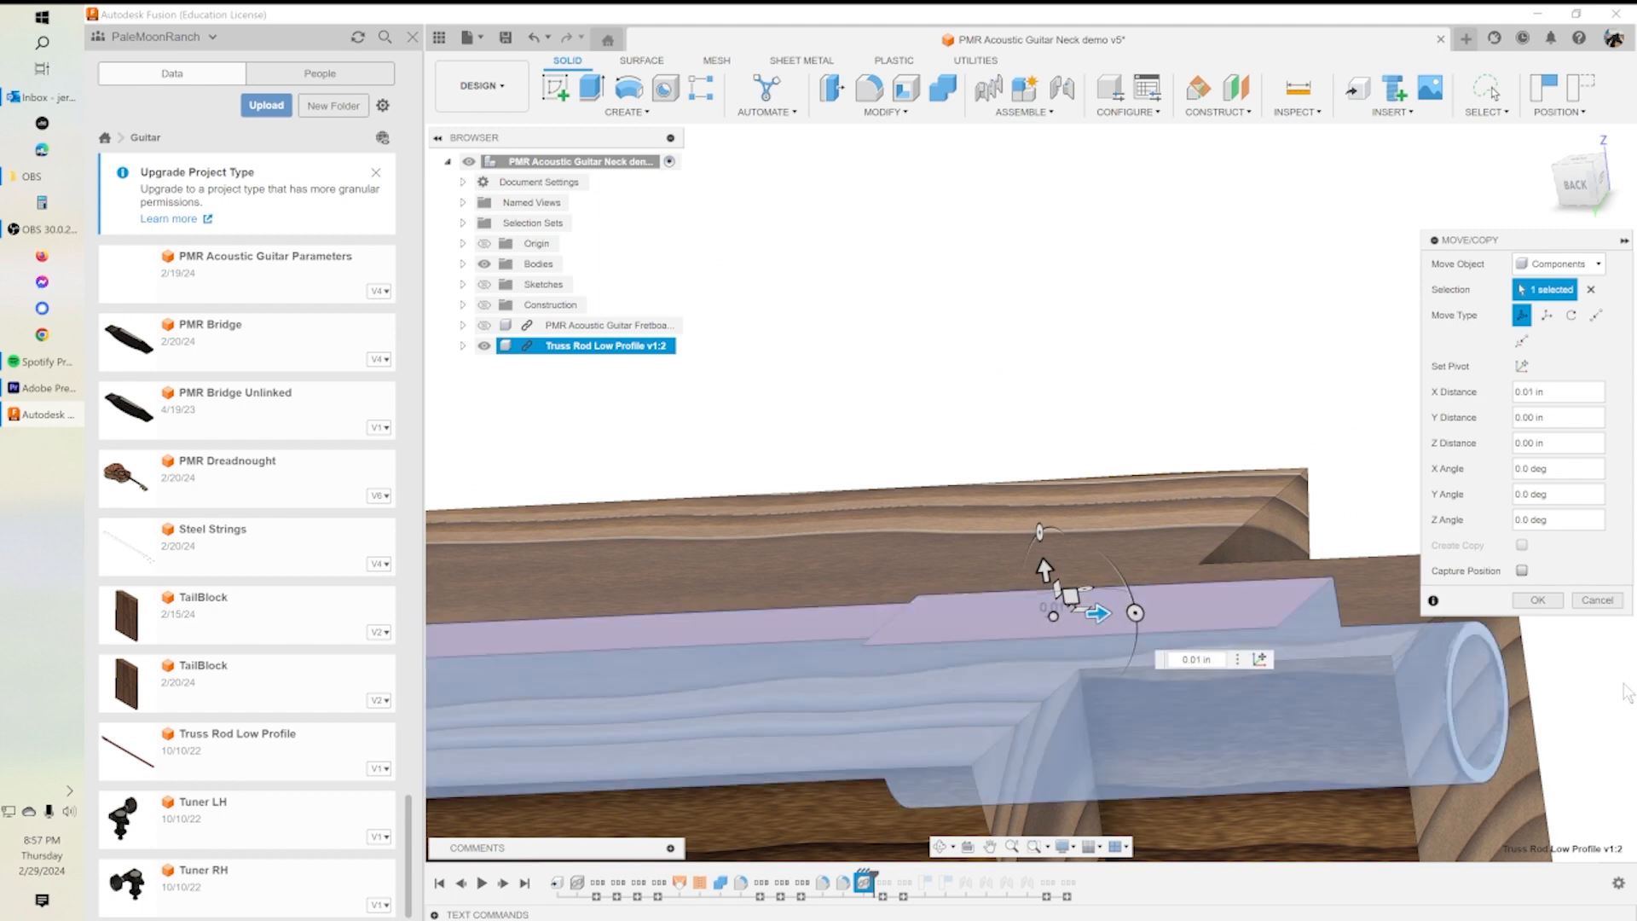
{"action": "left_click", "coordinate": [1538, 602]}
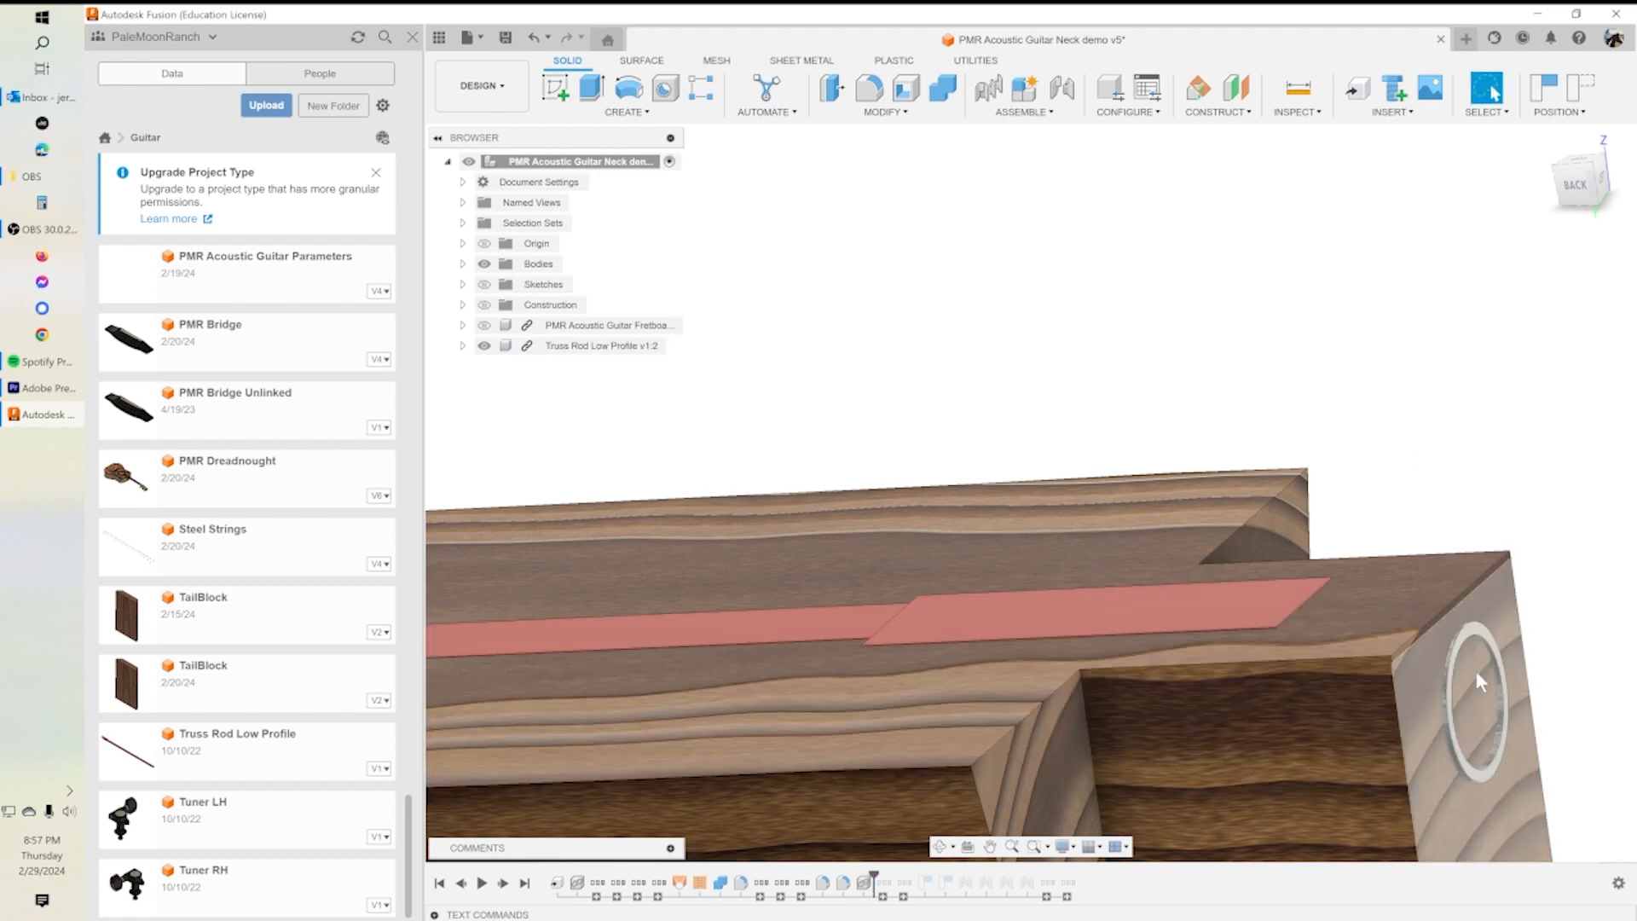
Step: Hide the neck's bodies to expose the truss rod on its own
{"action": "scroll", "coordinate": [1478, 697], "scroll_direction": "down", "scroll_amount": 5}
{"action": "mouse_move", "coordinate": [1464, 703]}
{"action": "middle_mouse_down", "text": "shift"}
{"action": "mouse_move", "coordinate": [1388, 775]}
{"action": "mouse_move", "coordinate": [1354, 770]}
{"action": "mouse_move", "coordinate": [1477, 677]}
{"action": "middle_mouse_up", "text": "shift"}
{"action": "middle_click_drag", "start_coordinate": [1322, 756], "coordinate": [1347, 758], "text": "shift"}
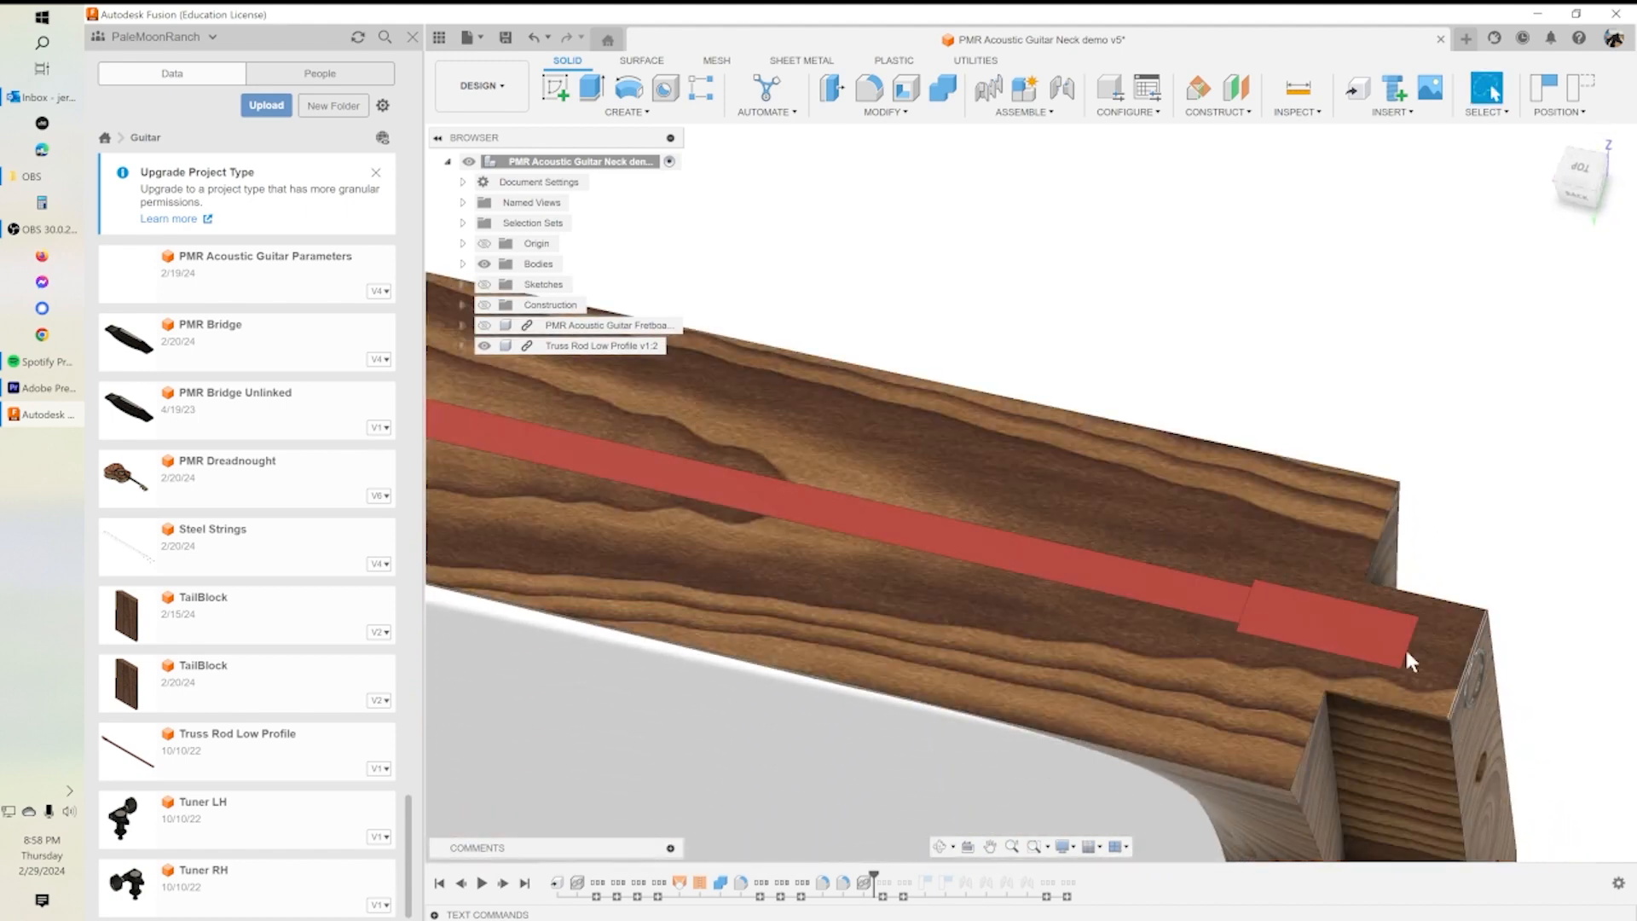
{"action": "left_click", "coordinate": [484, 264]}
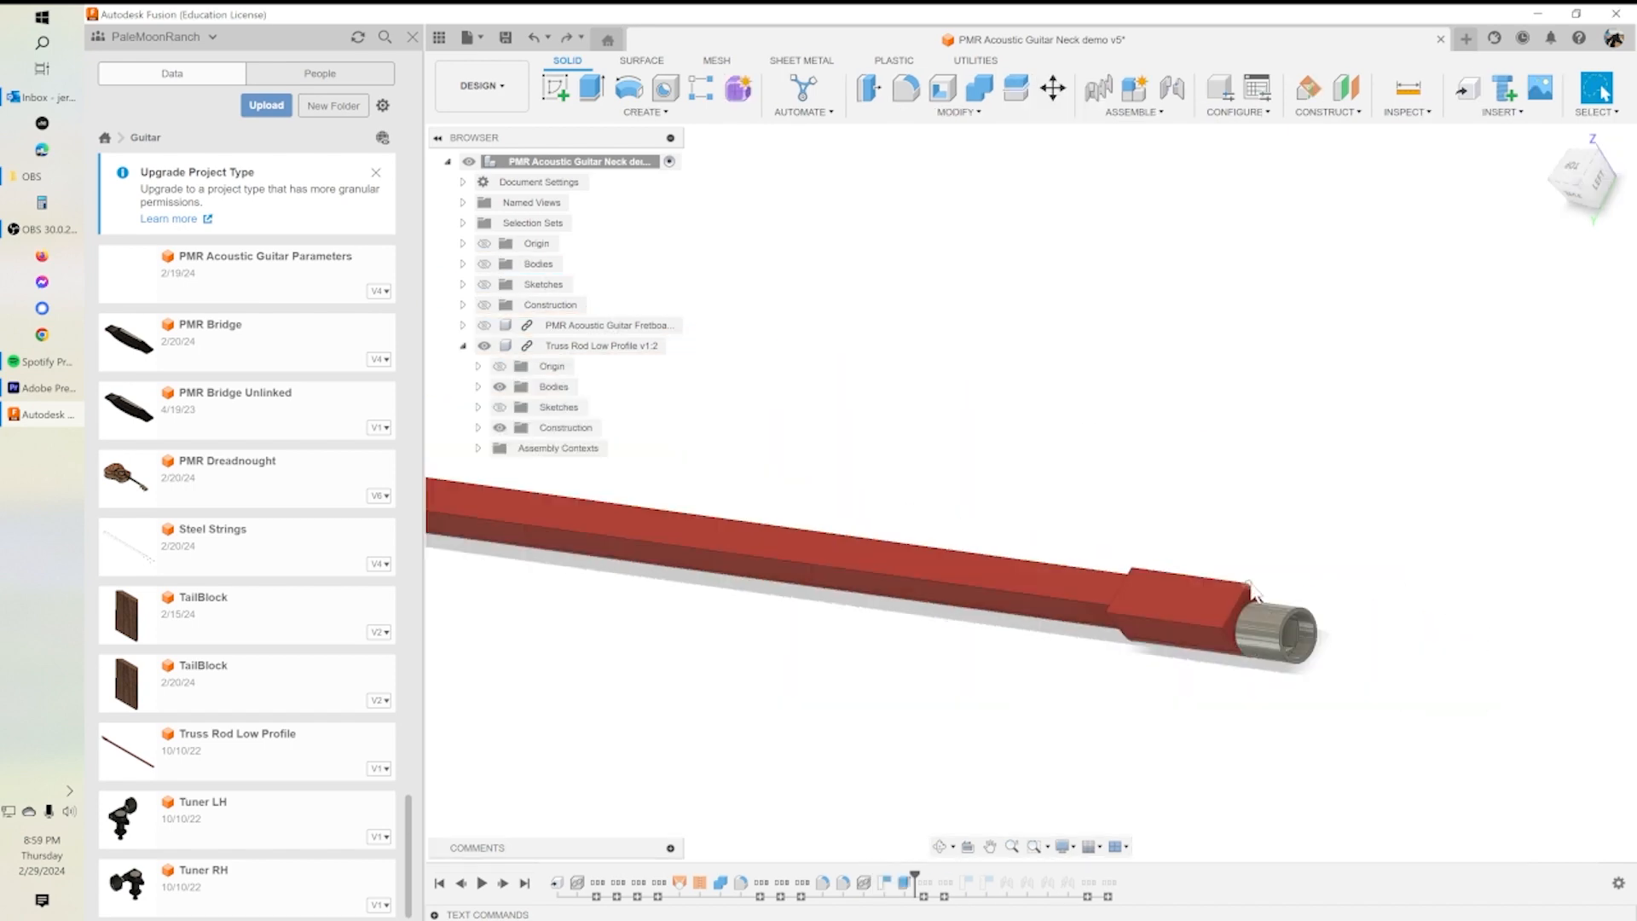
Step: Extrude the truss rod block's end face 0.50 in over the nut as a new body, with the neck bodies shown again
{"action": "scroll", "coordinate": [1241, 610], "scroll_direction": "up", "scroll_amount": 3}
{"action": "left_click", "coordinate": [1241, 613]}
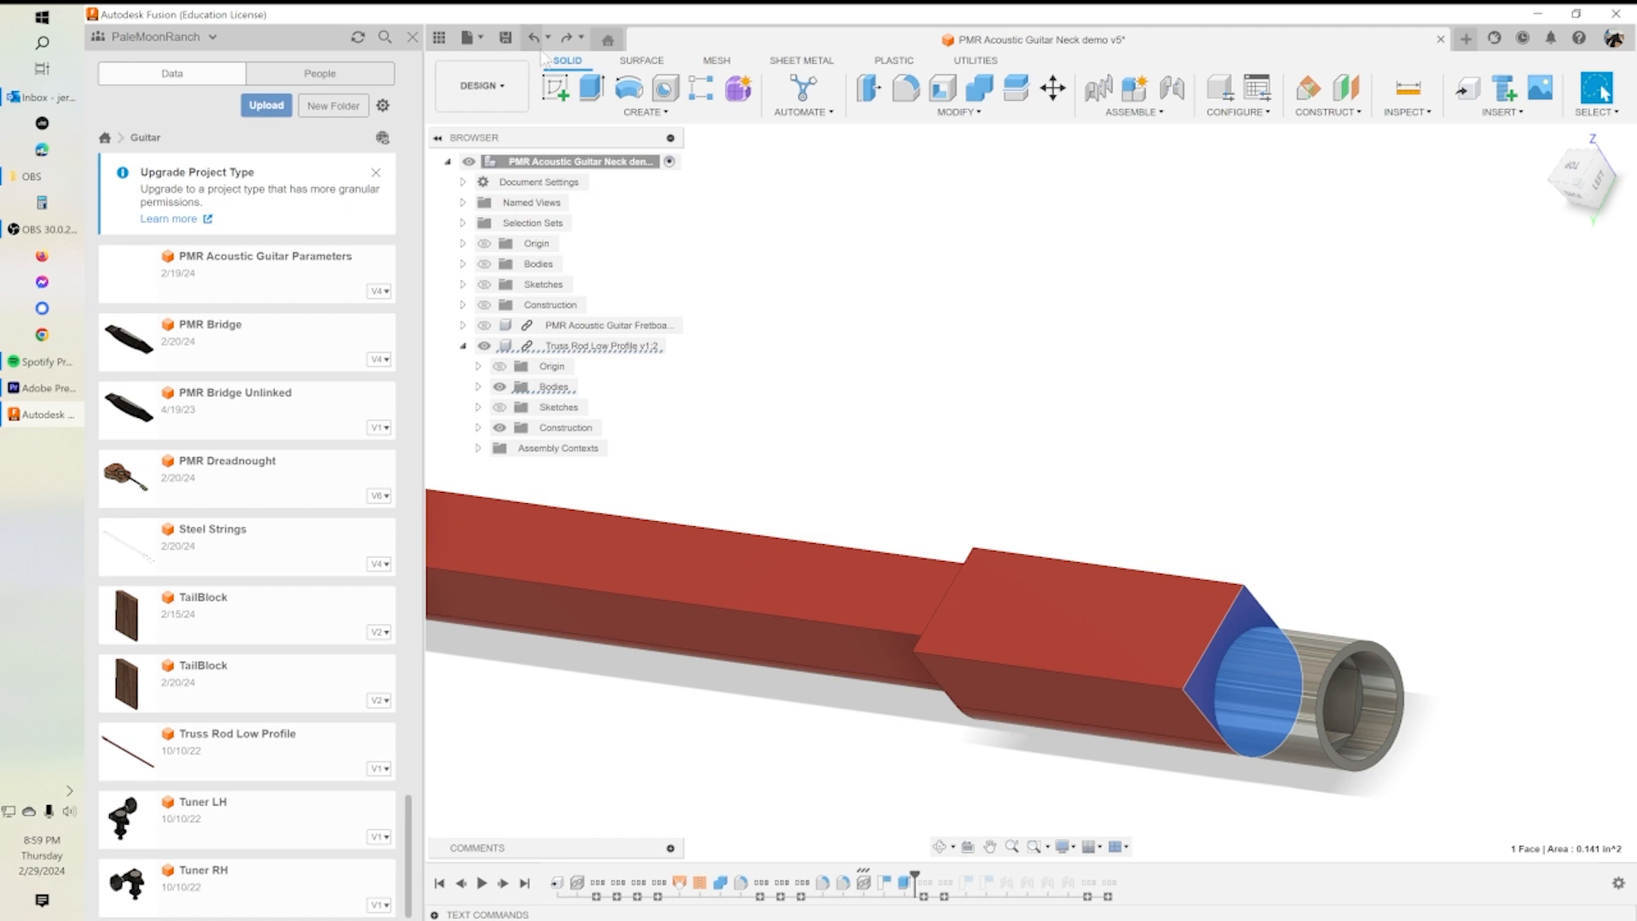
{"action": "left_click", "coordinate": [592, 87]}
{"action": "left_click_drag", "start_coordinate": [1251, 610], "coordinate": [1390, 630]}
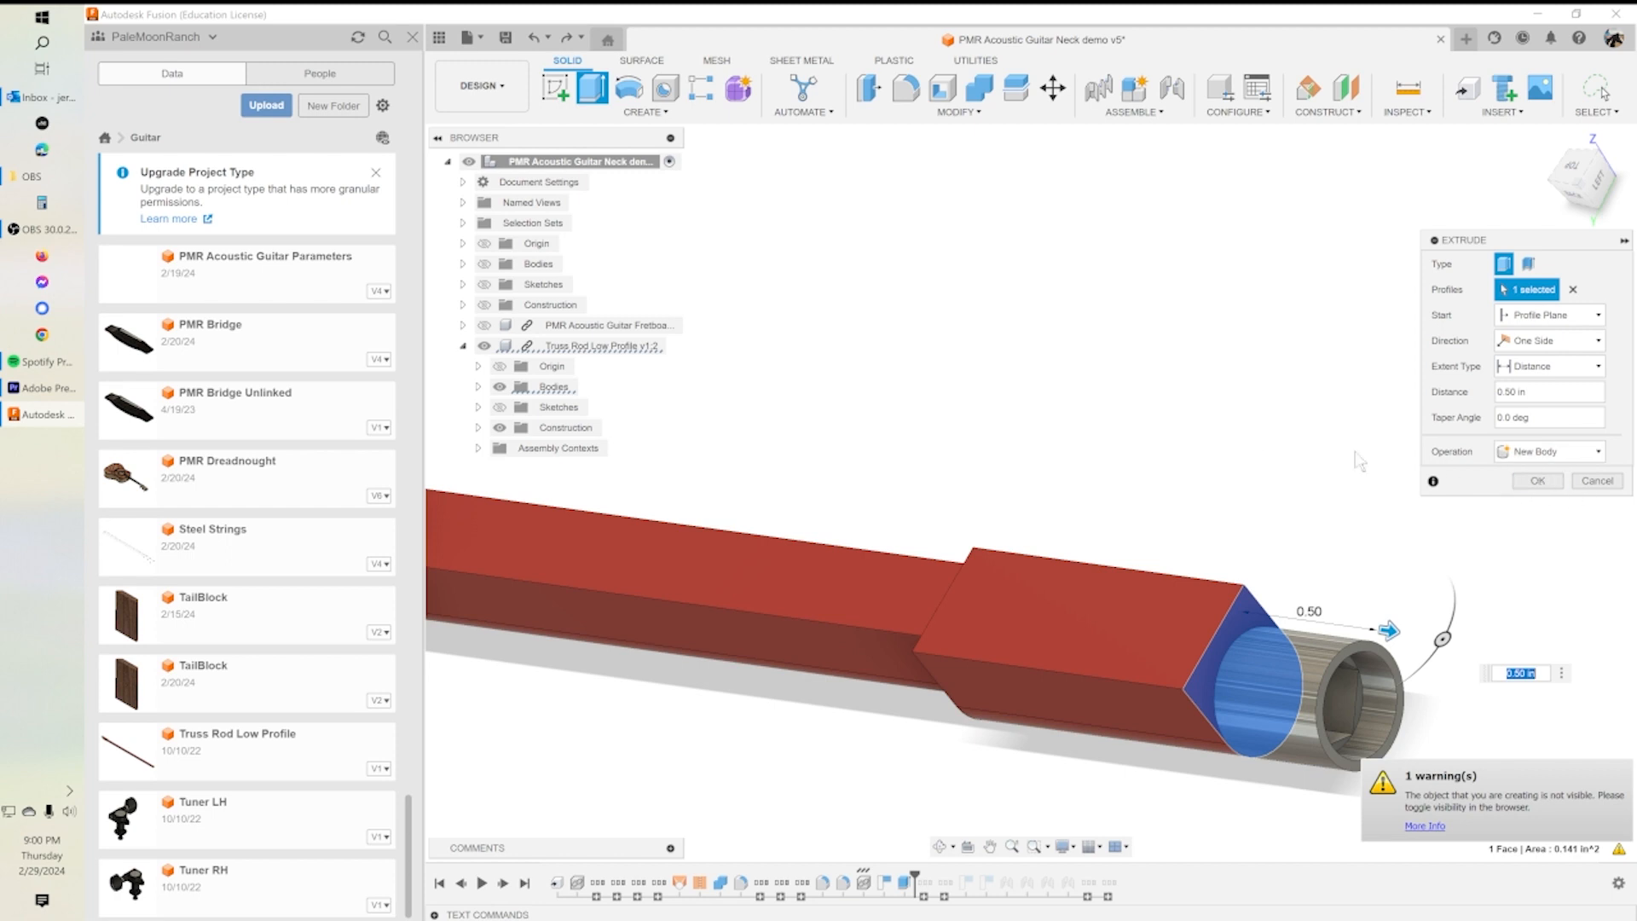
{"action": "left_click", "coordinate": [484, 263]}
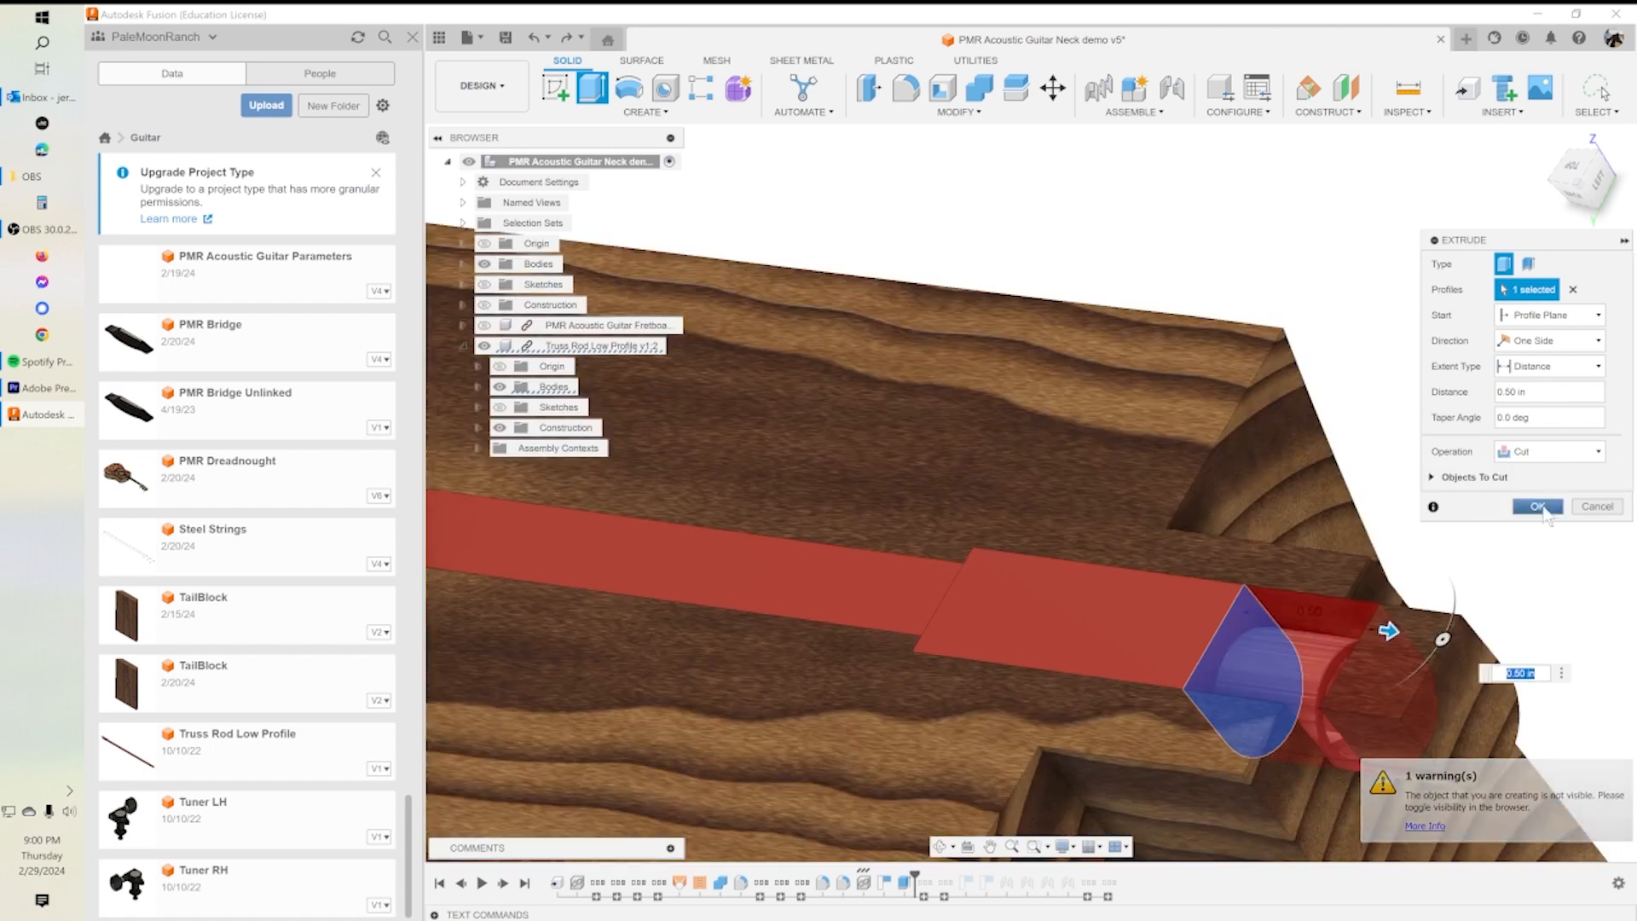
{"action": "left_click", "coordinate": [1547, 452]}
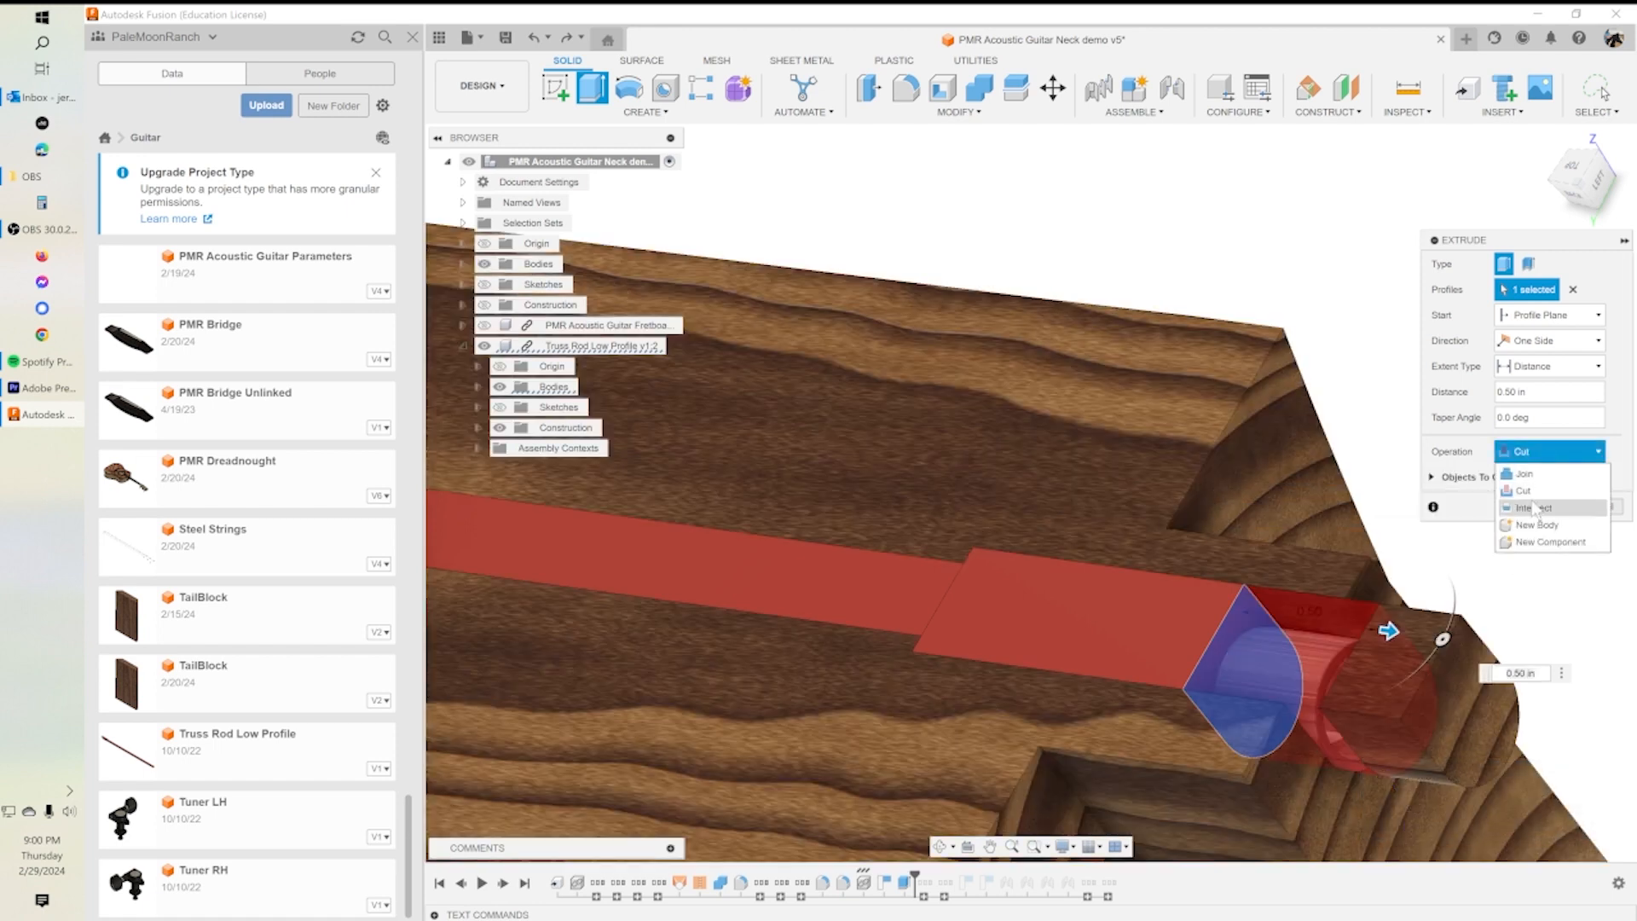
{"action": "left_click", "coordinate": [1534, 526]}
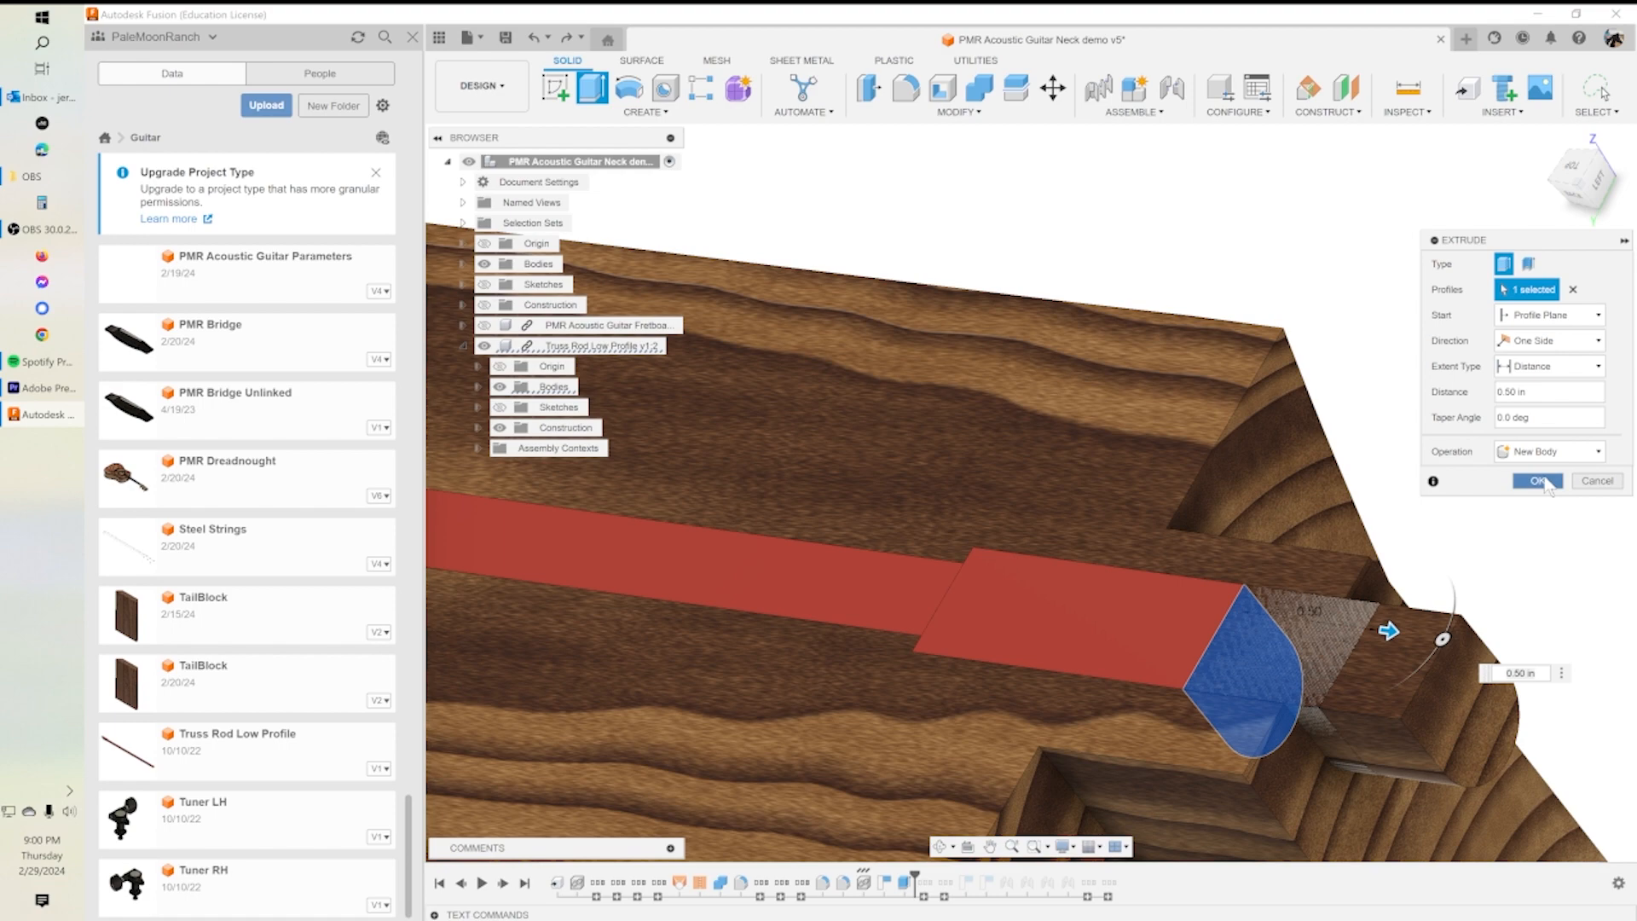
{"action": "left_click", "coordinate": [1537, 480]}
Step: Cut the truss rod and the extruded end body out of the neck with Combine, and hide the truss rod component
{"action": "middle_click_drag", "start_coordinate": [1346, 377], "coordinate": [1364, 315], "text": "shift"}
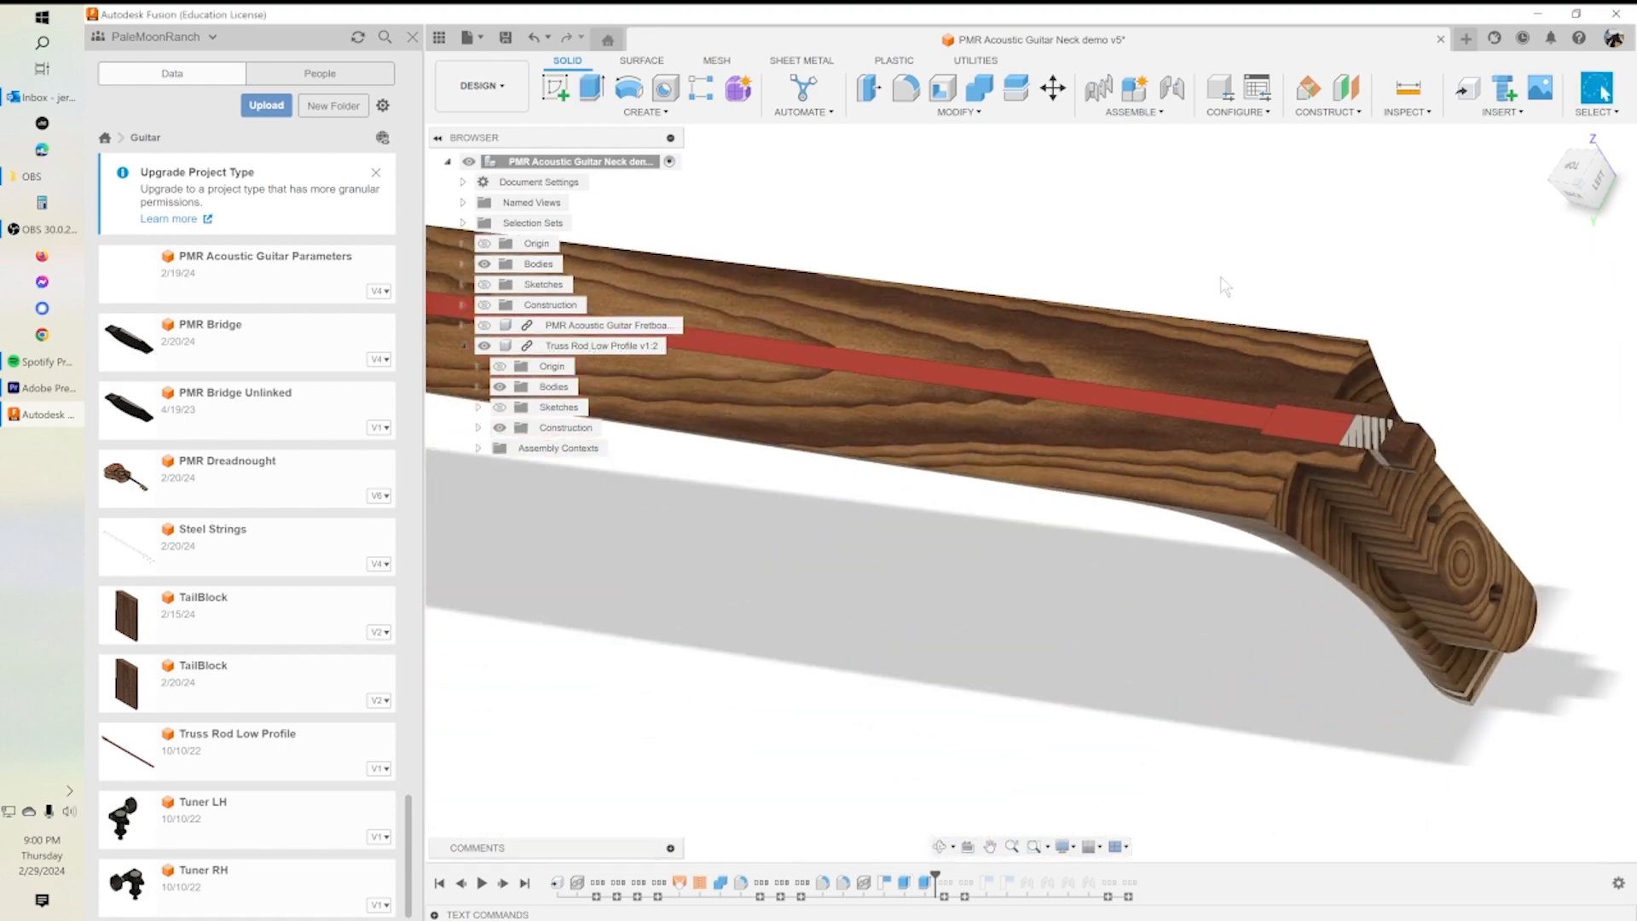
{"action": "left_click", "coordinate": [978, 91]}
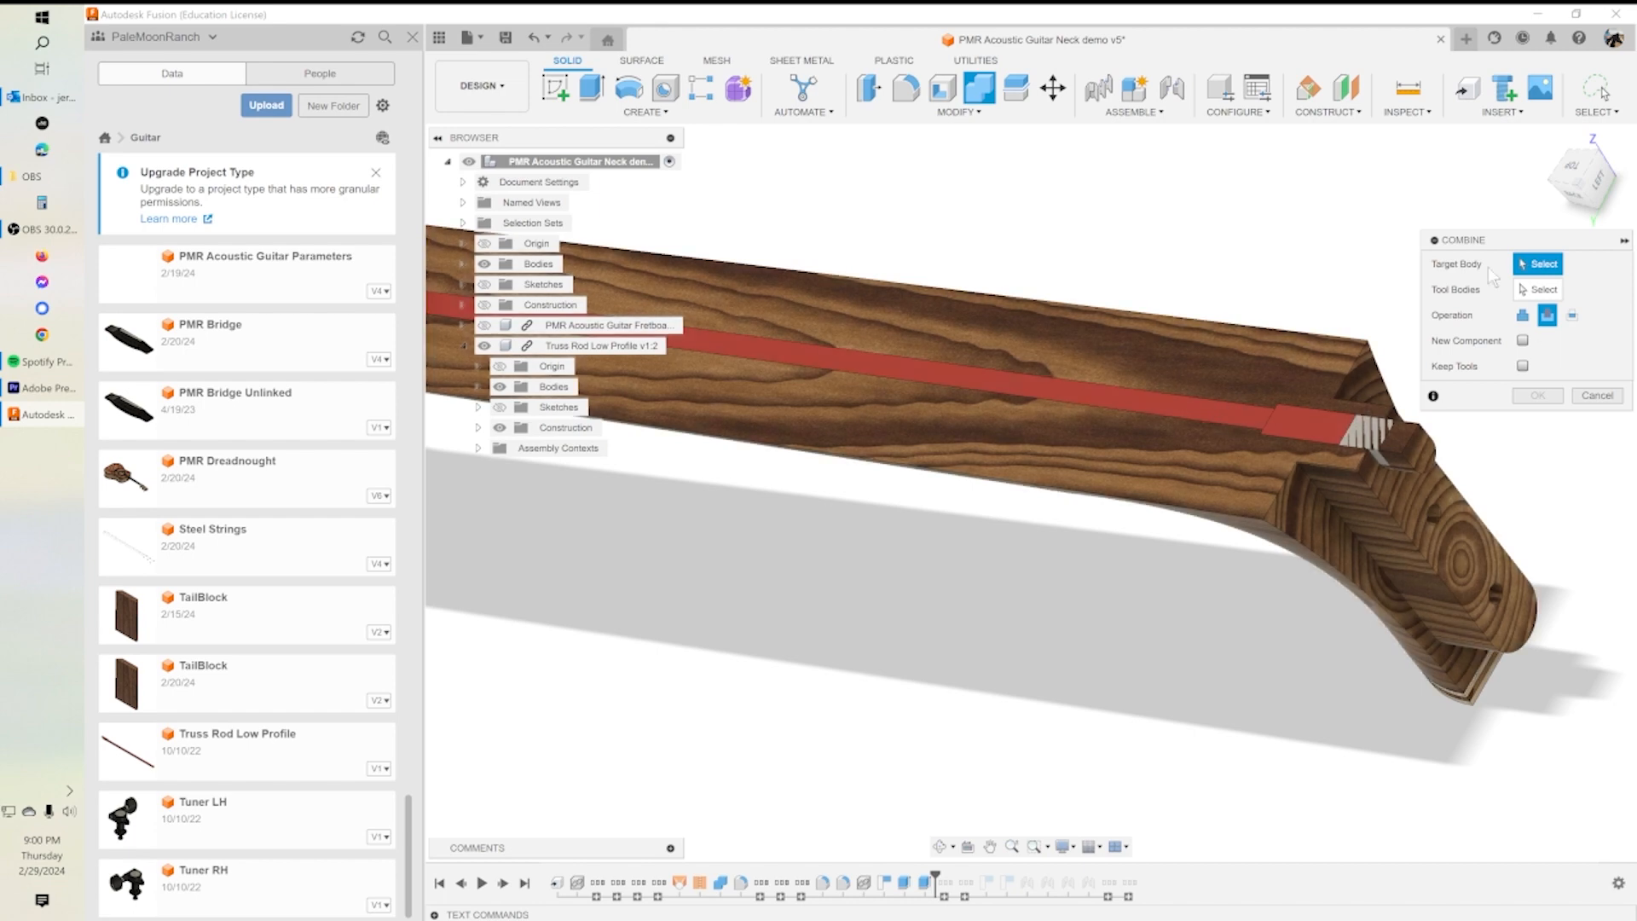
{"action": "left_click", "coordinate": [1228, 483]}
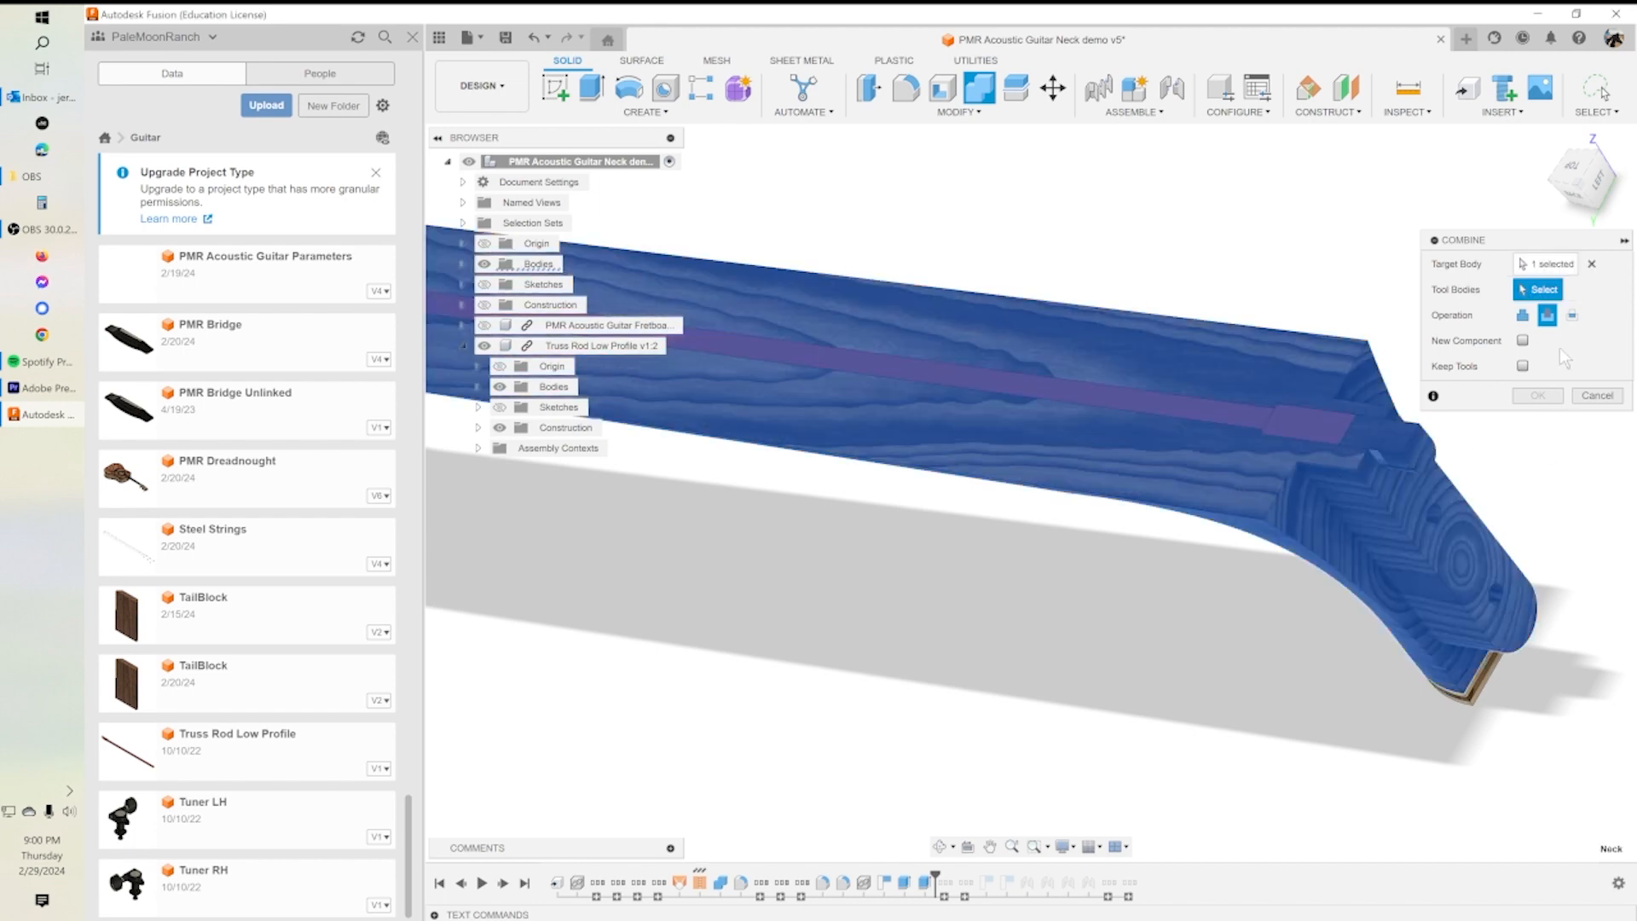
{"action": "left_click", "coordinate": [1206, 406]}
{"action": "left_click", "coordinate": [1382, 436]}
{"action": "middle_click_drag", "start_coordinate": [1523, 452], "coordinate": [1576, 452], "text": "shift"}
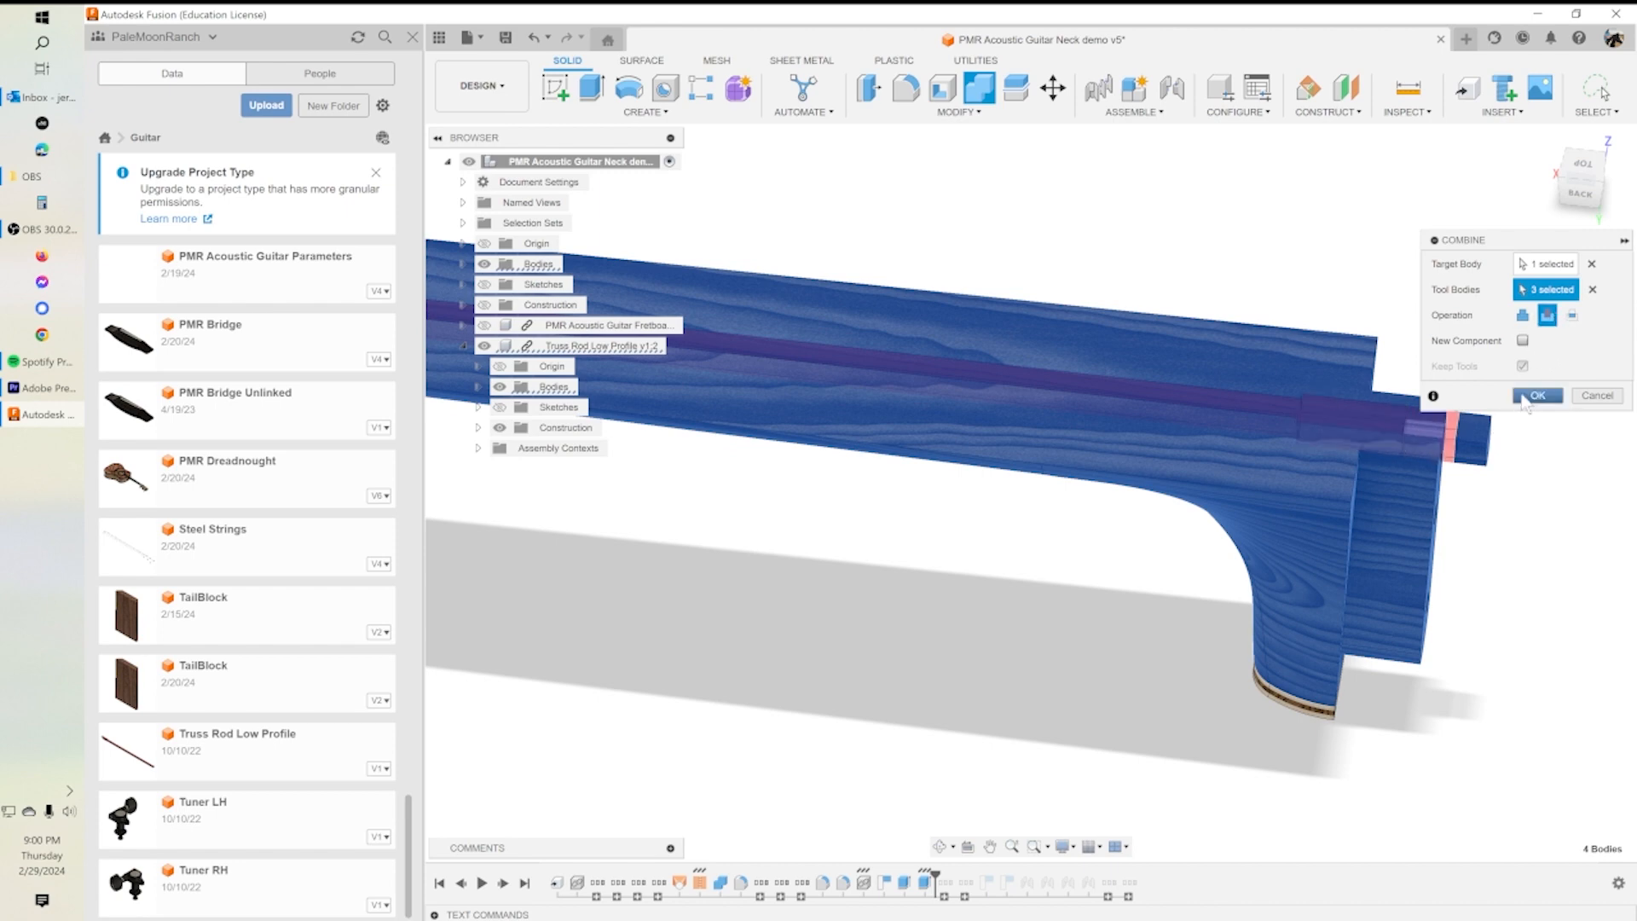
{"action": "left_click", "coordinate": [1538, 396]}
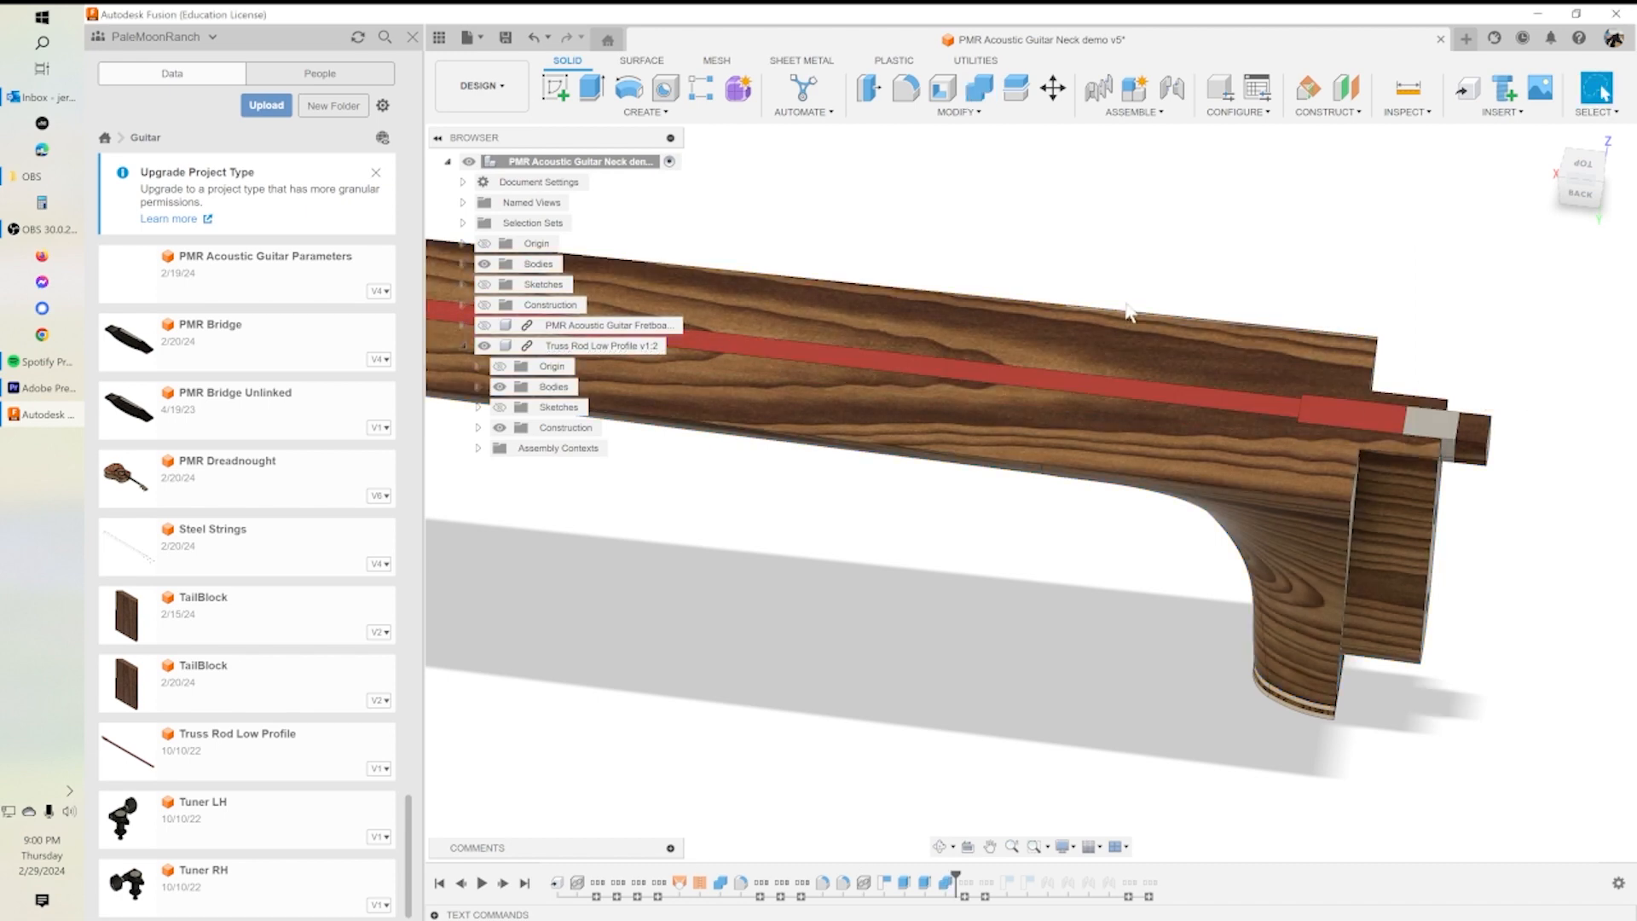
{"action": "left_click", "coordinate": [484, 346]}
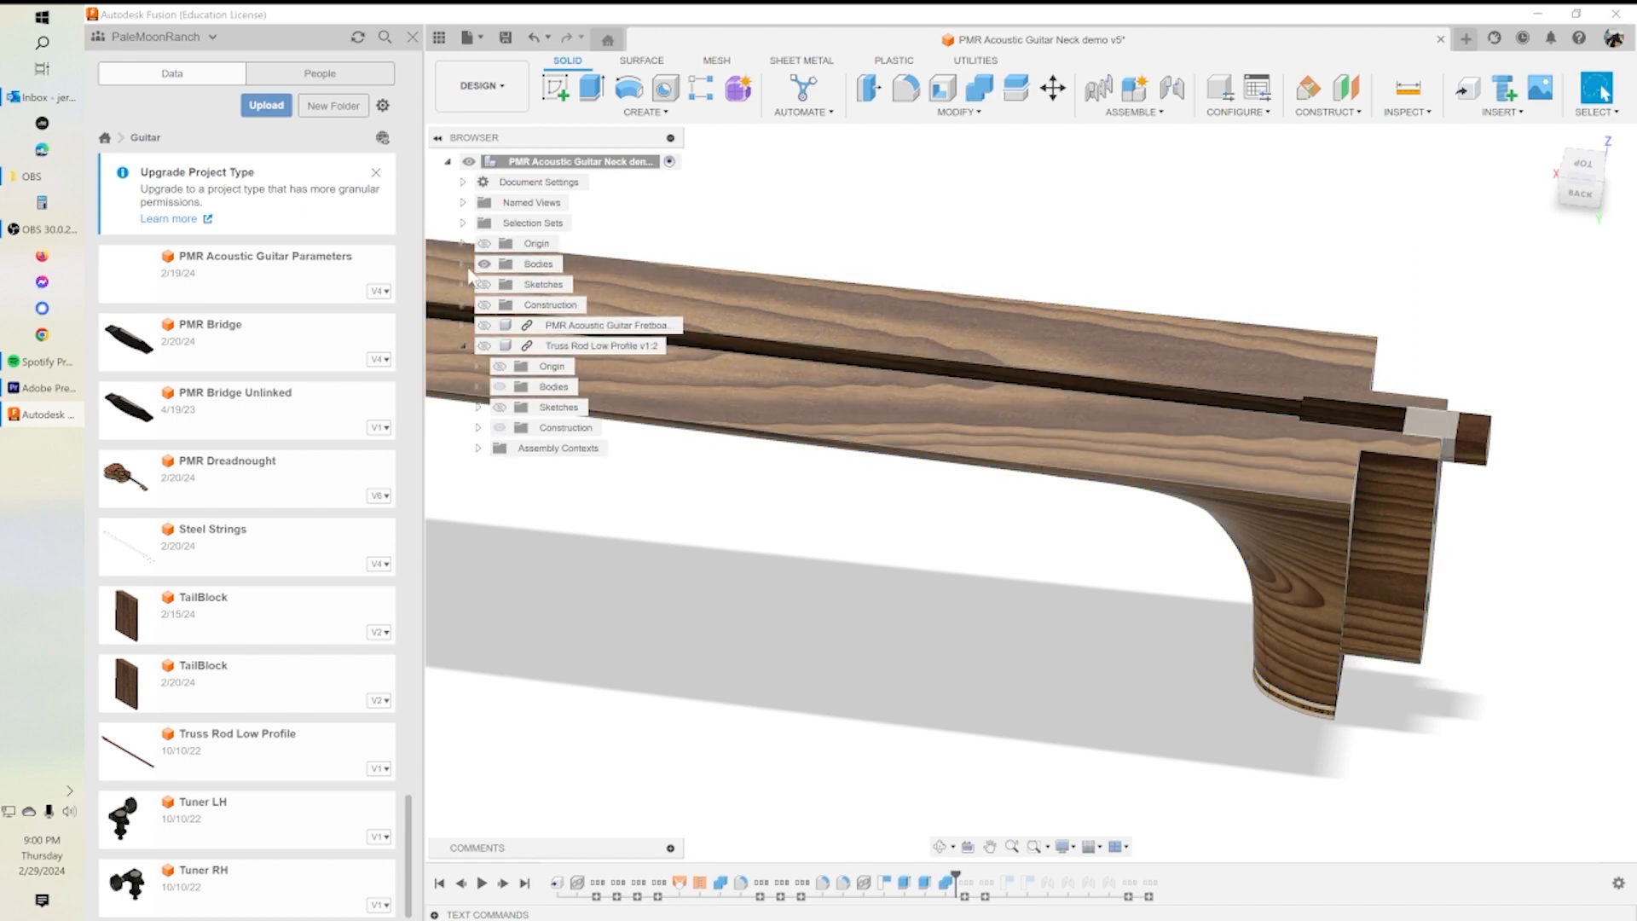
Step: Hide the extruded end body and the Neck (1) offcut beyond the heel
{"action": "left_click", "coordinate": [464, 264]}
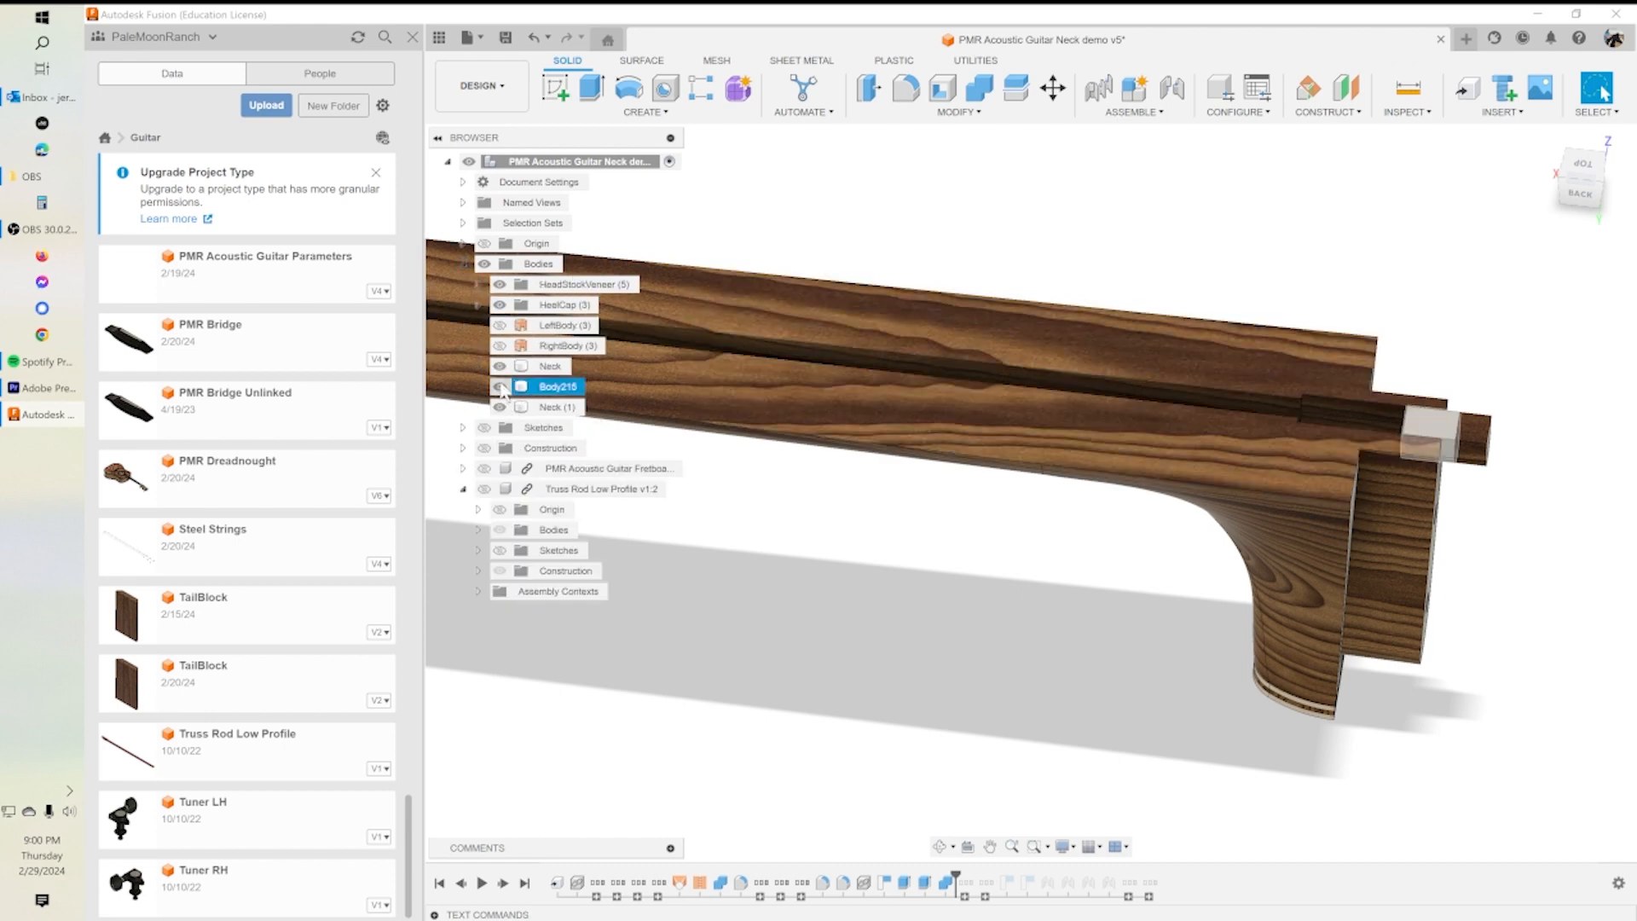
{"action": "left_click", "coordinate": [500, 386]}
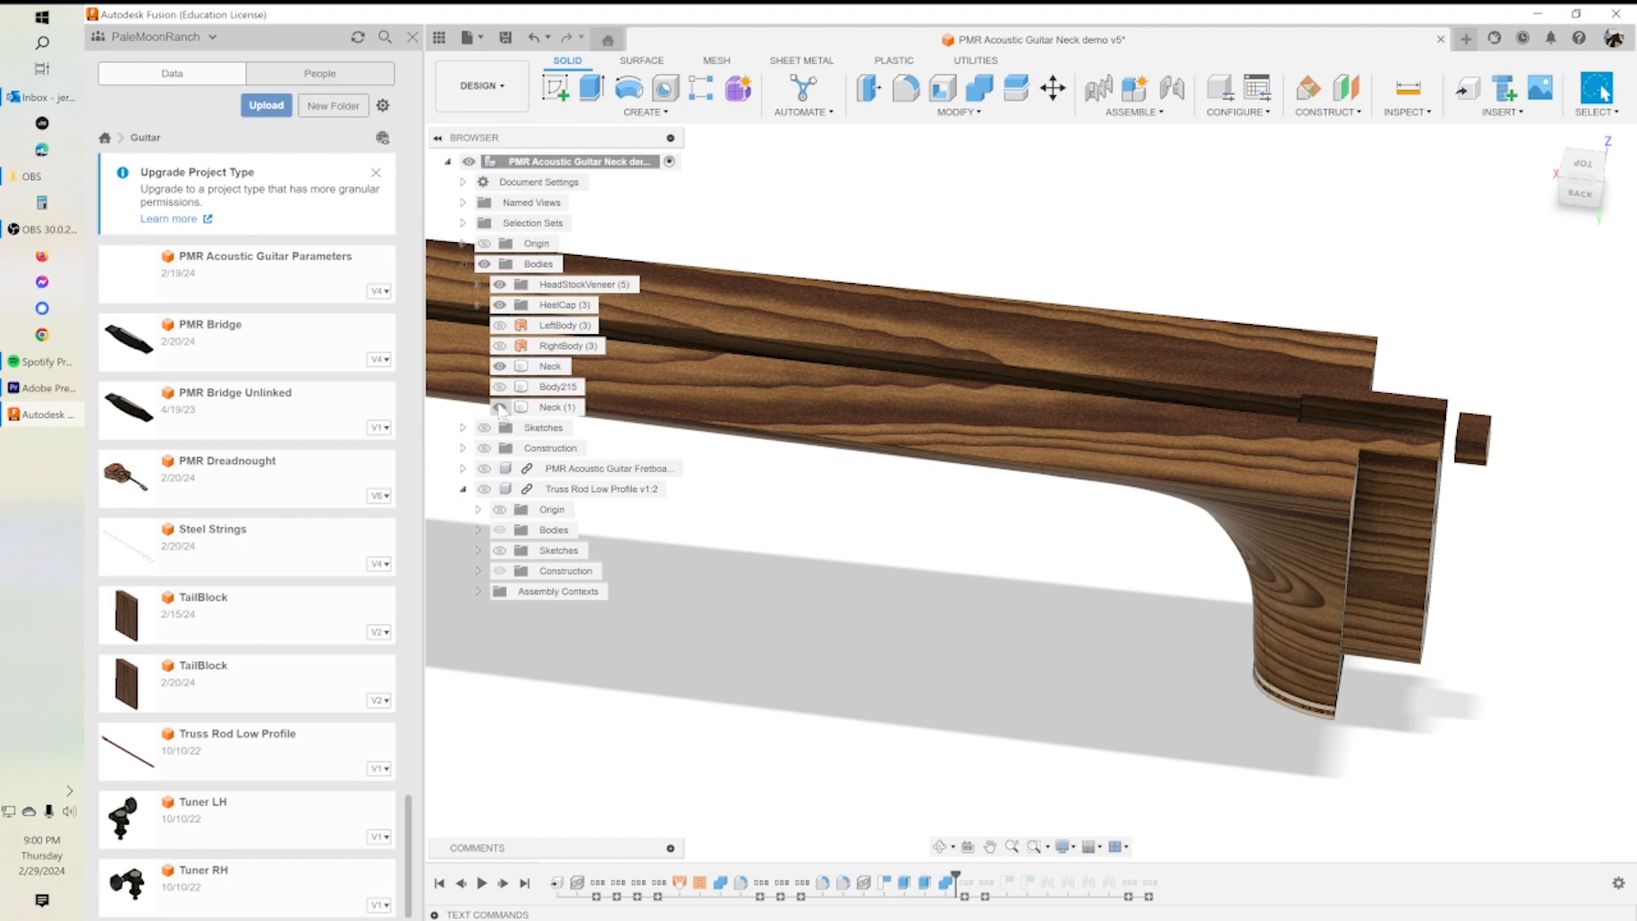
{"action": "left_click", "coordinate": [501, 407]}
{"action": "middle_click_drag", "start_coordinate": [1379, 411], "coordinate": [894, 402], "text": "shift"}
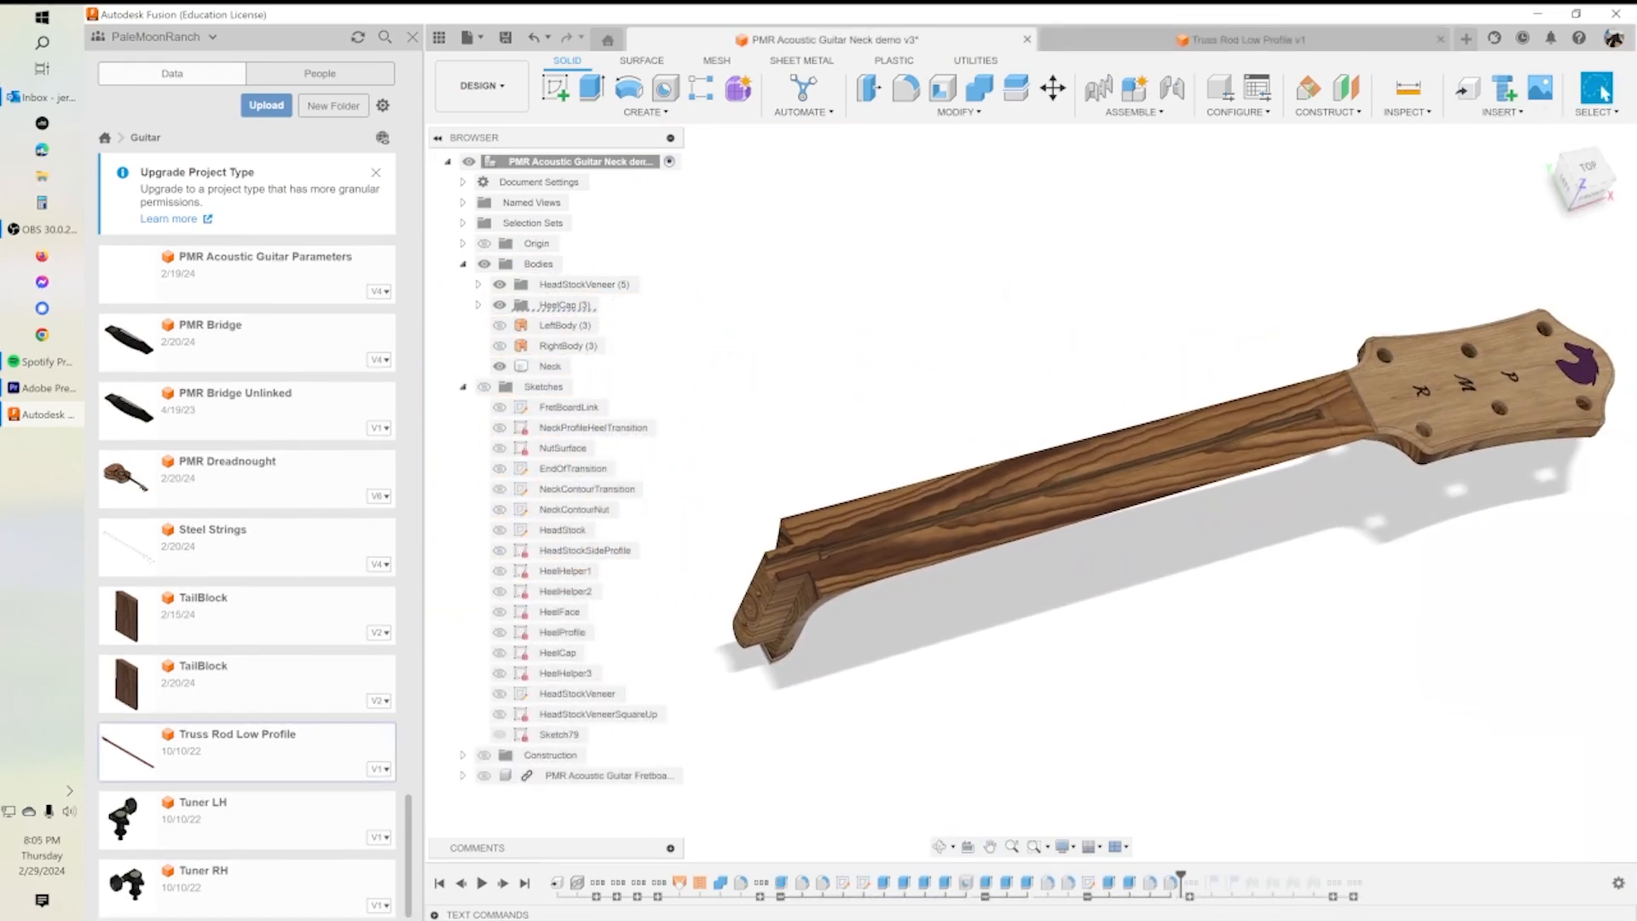
Step: Roll the timeline forward past the hanger bolt and split lock washer inserts and the joint that seats the washer on the bolt
{"action": "mouse_move", "coordinate": [1198, 891]}
{"action": "left_click", "coordinate": [1191, 887]}
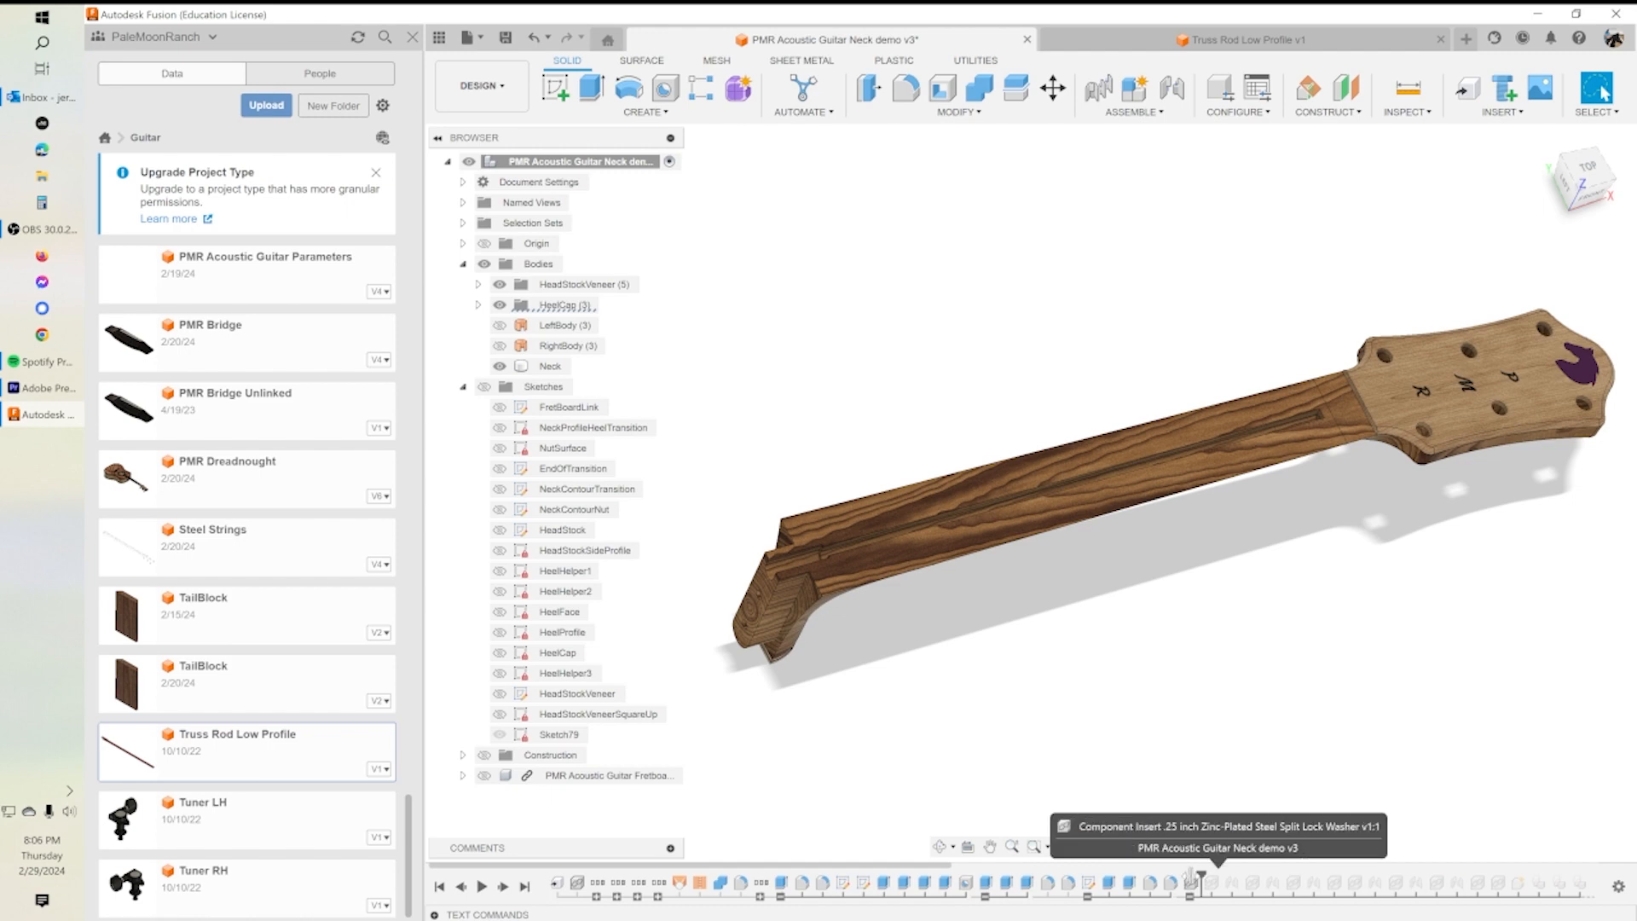
{"action": "left_click", "coordinate": [964, 548]}
{"action": "middle_click_drag", "start_coordinate": [964, 547], "coordinate": [1139, 442]}
{"action": "key", "text": "Escape"}
{"action": "left_click_drag", "start_coordinate": [1199, 874], "coordinate": [1221, 874]}
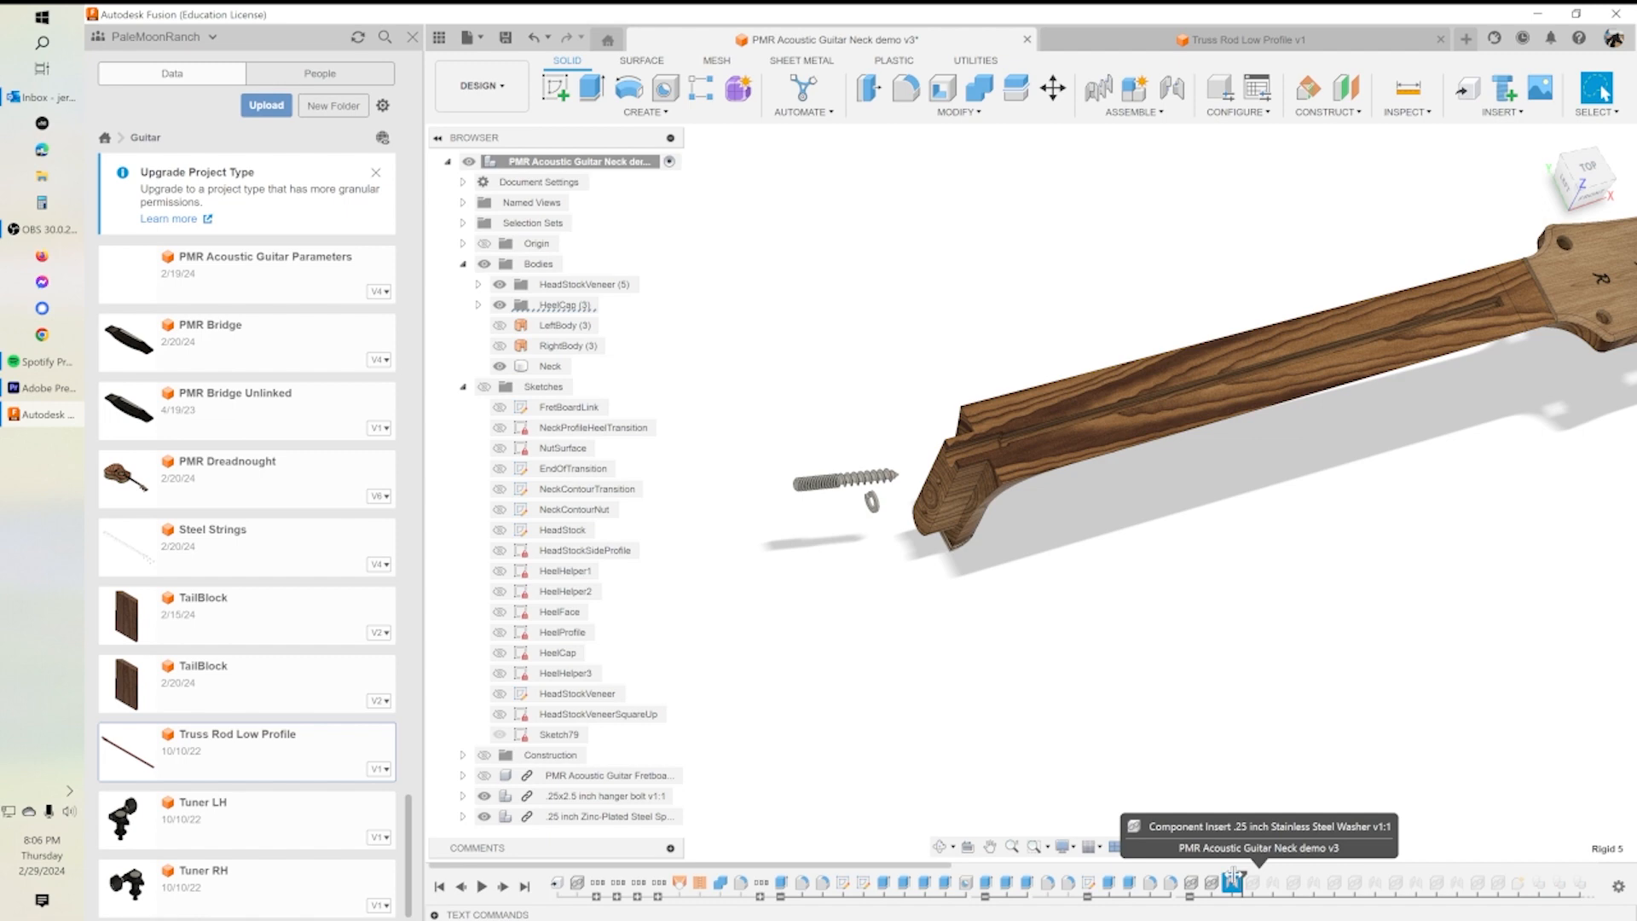
{"action": "left_click_drag", "start_coordinate": [1233, 875], "coordinate": [1241, 875]}
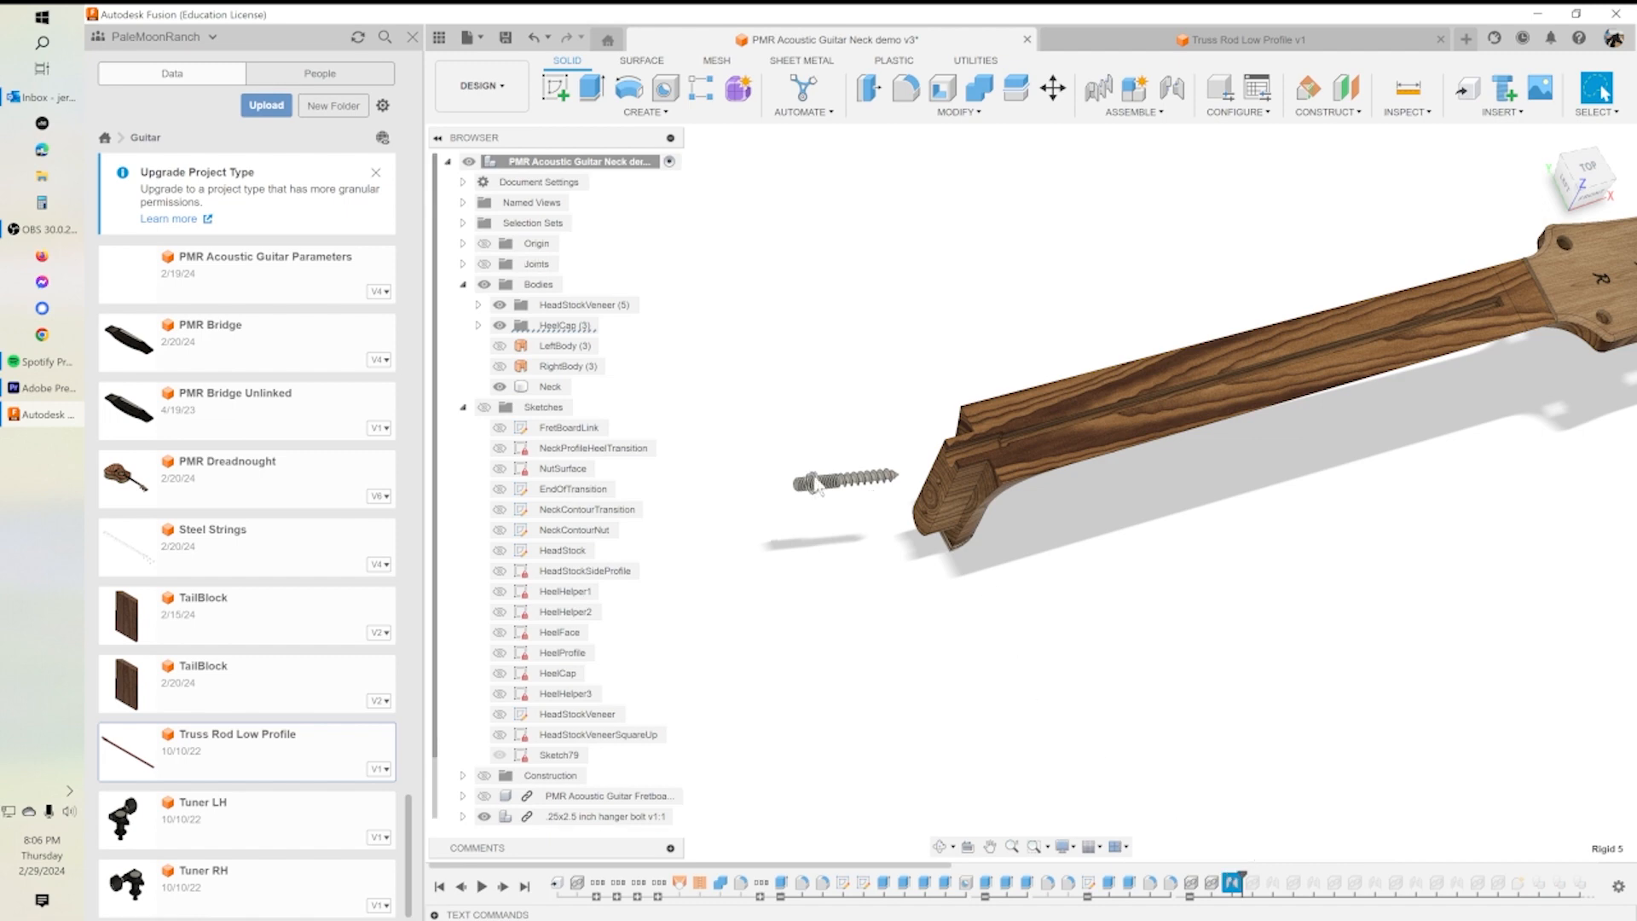
Step: Examine the alignment settings of the joint between the lock washer and hanger bolt, closing it without changes
{"action": "scroll", "coordinate": [853, 488], "scroll_direction": "up", "scroll_amount": 3}
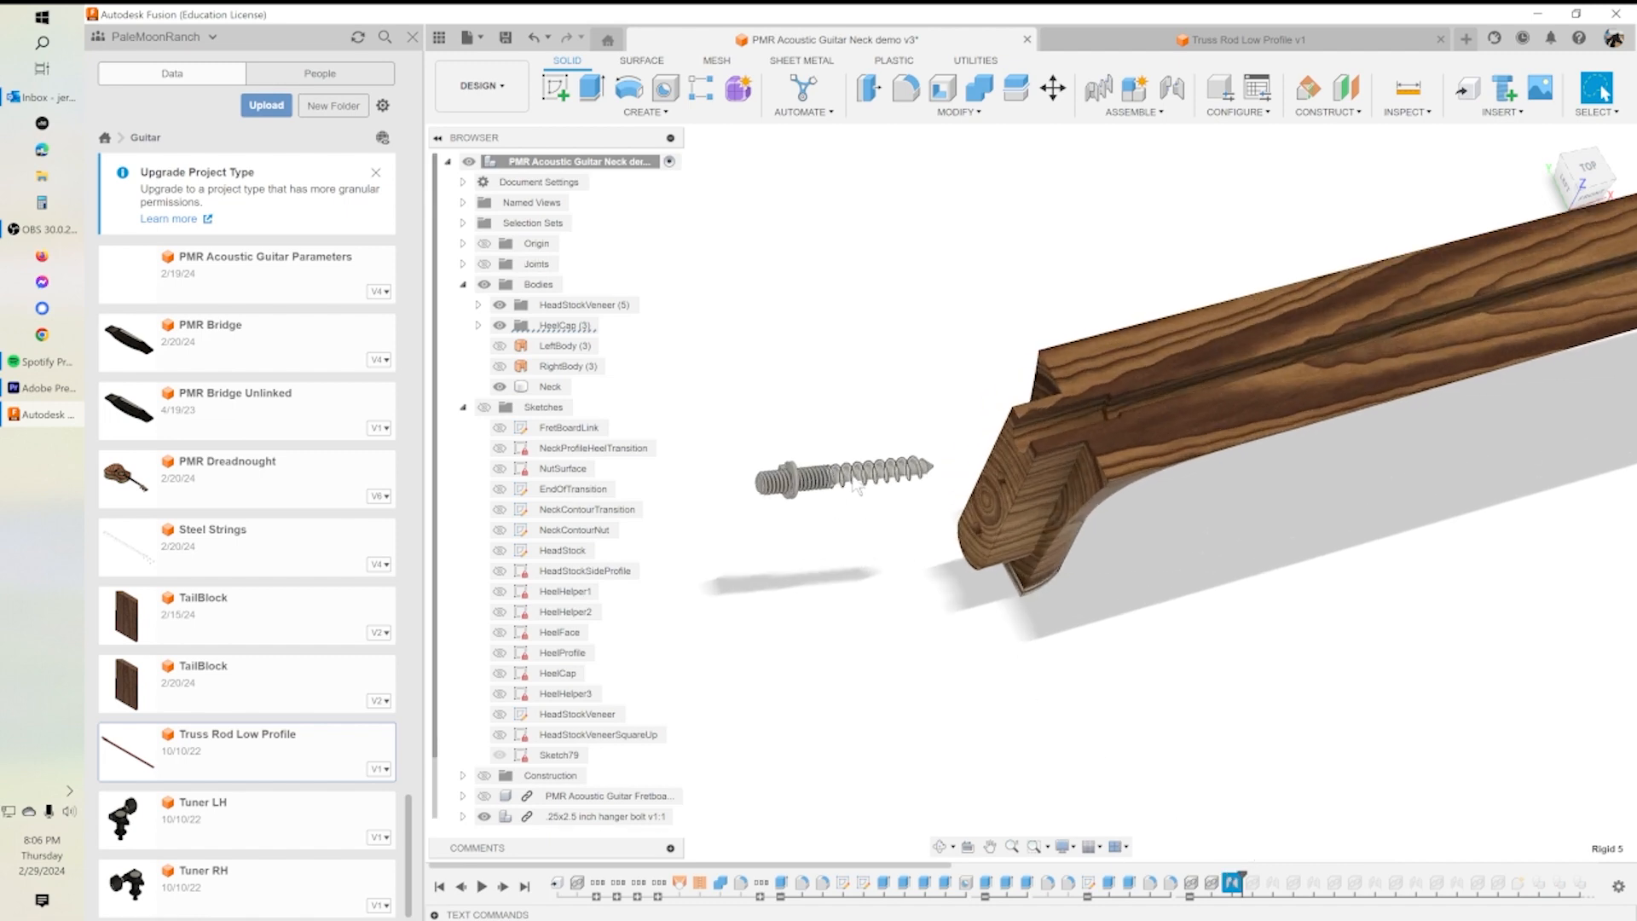
{"action": "scroll", "coordinate": [857, 488], "scroll_direction": "up", "scroll_amount": 1}
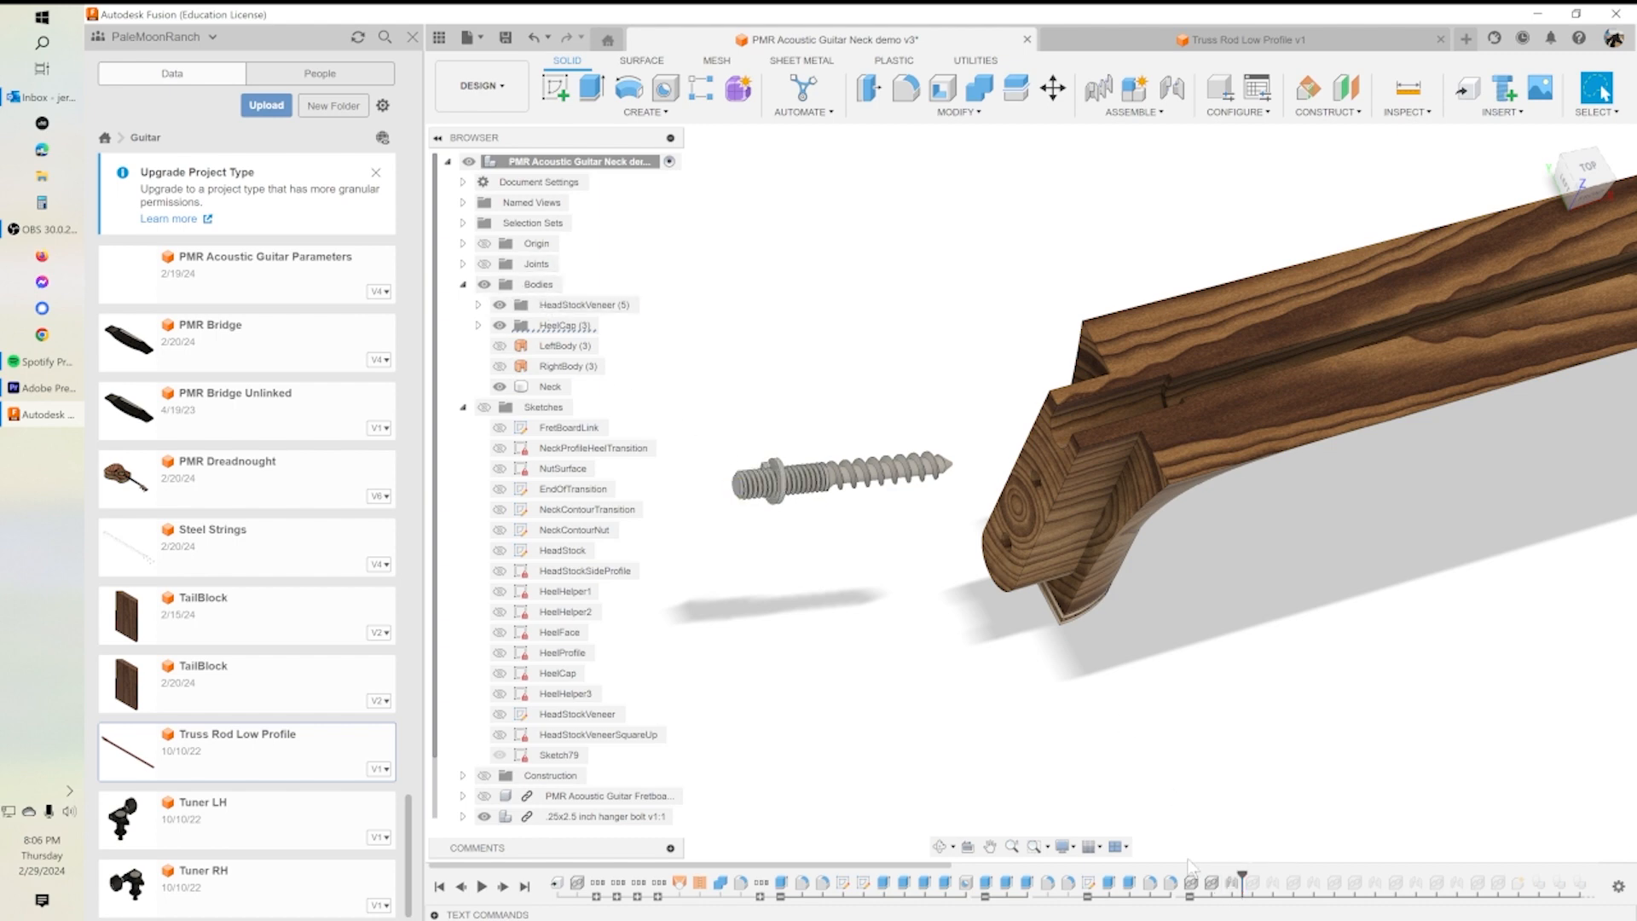
{"action": "double_click", "coordinate": [1232, 882]}
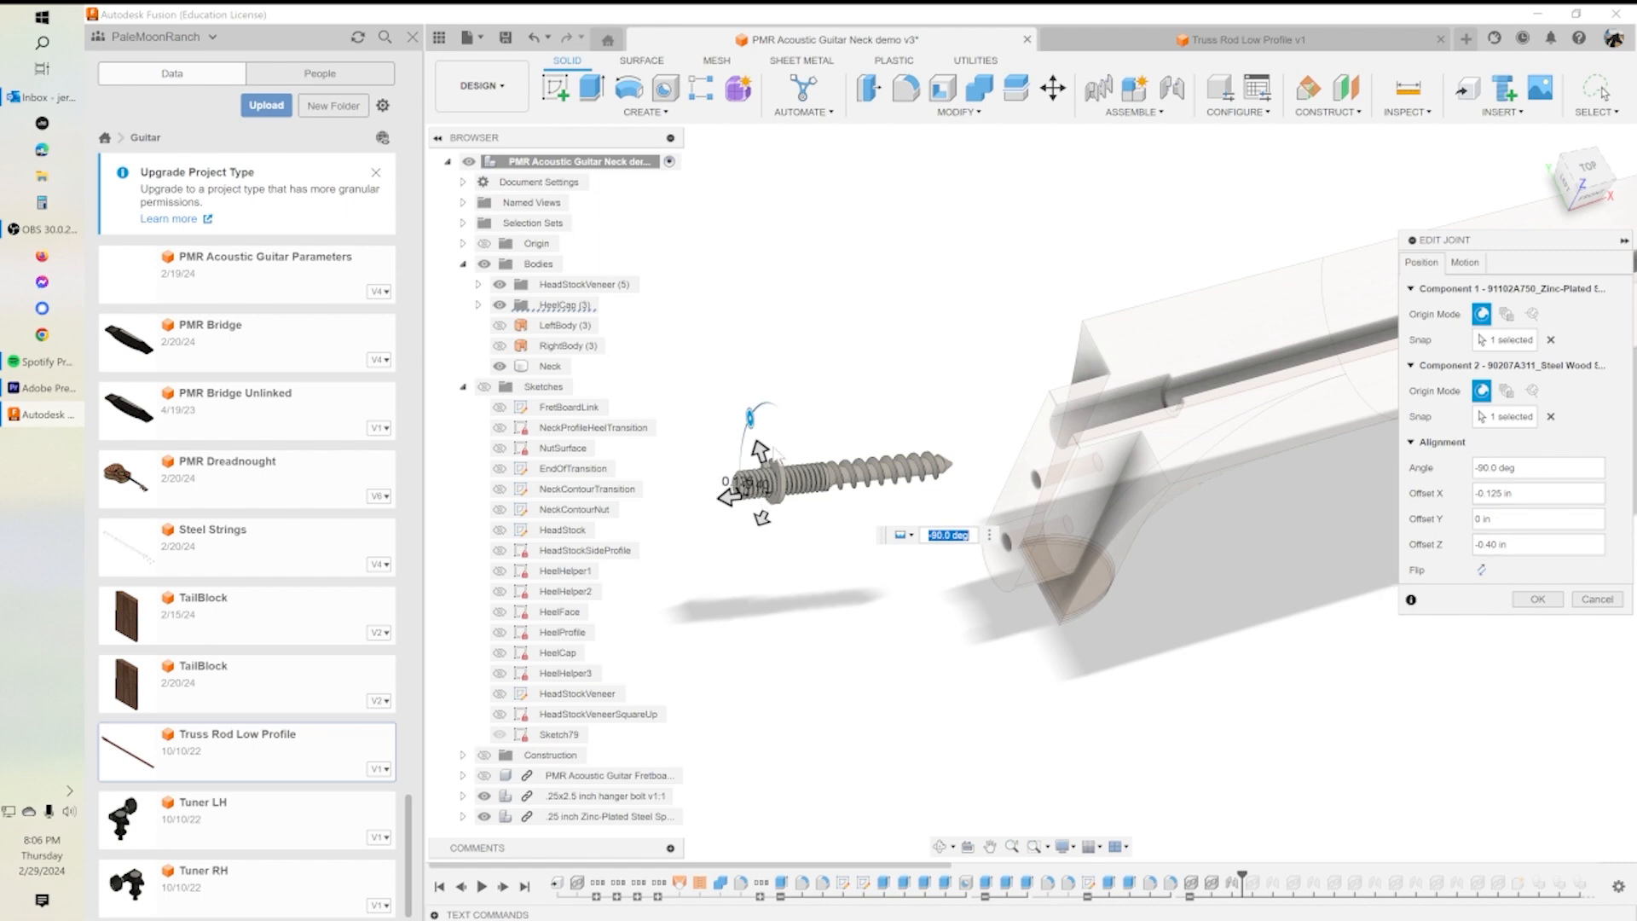
{"action": "left_click", "coordinate": [1595, 599]}
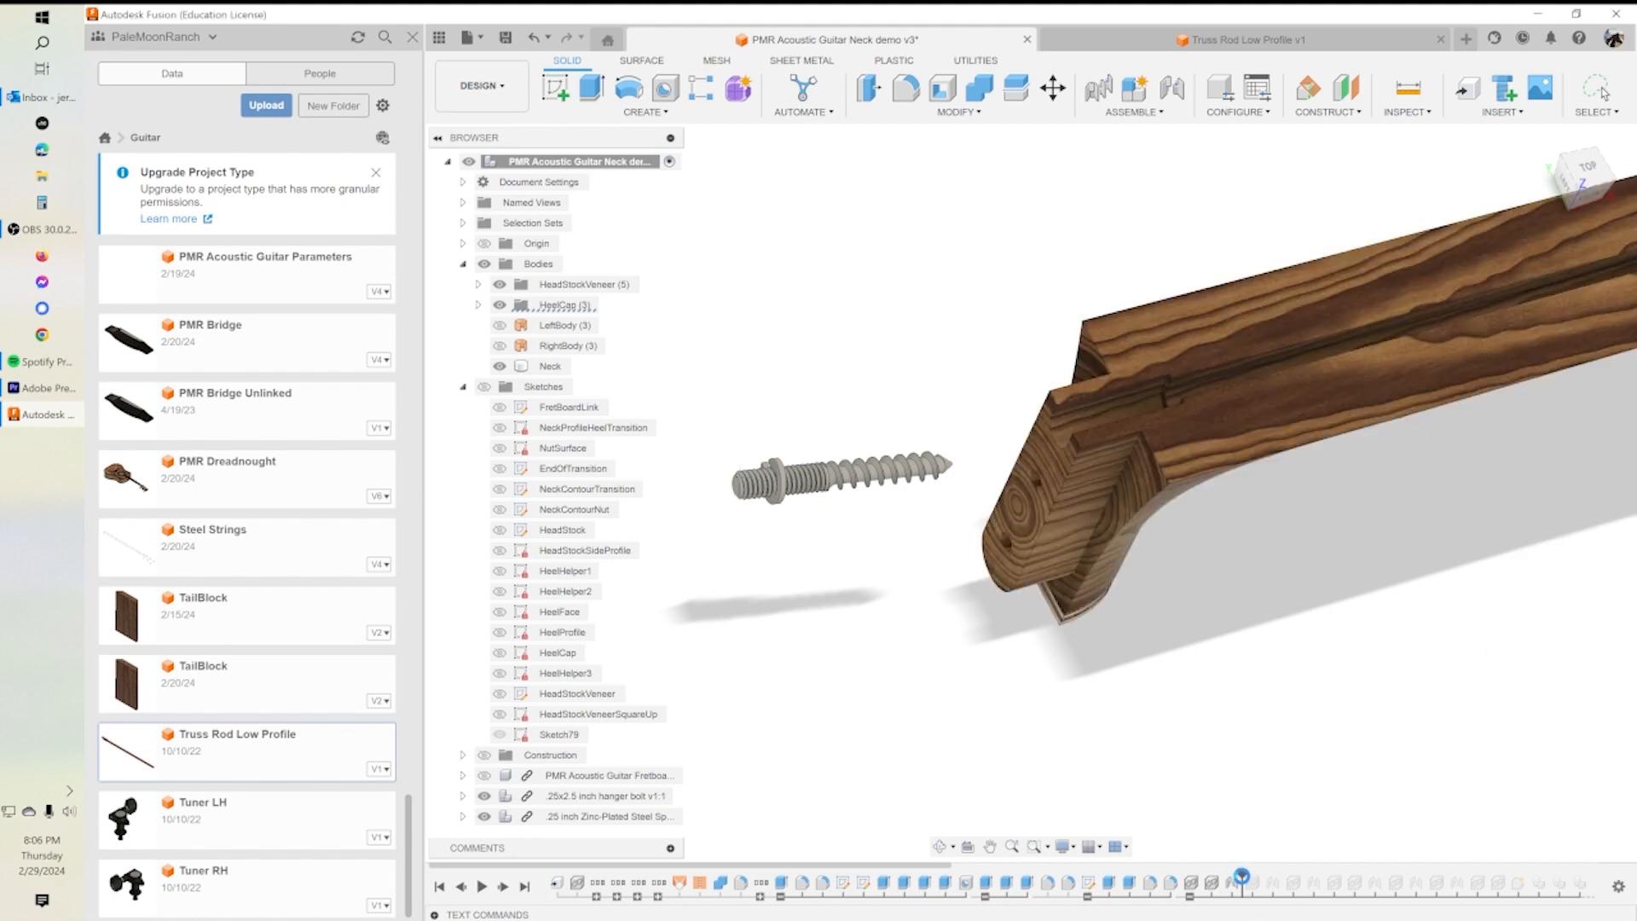
Step: Roll the timeline forward through the stainless washer and hex nut with their joints, continuing past the second hanger bolt assembly
{"action": "left_click_drag", "start_coordinate": [1242, 874], "coordinate": [1263, 873]}
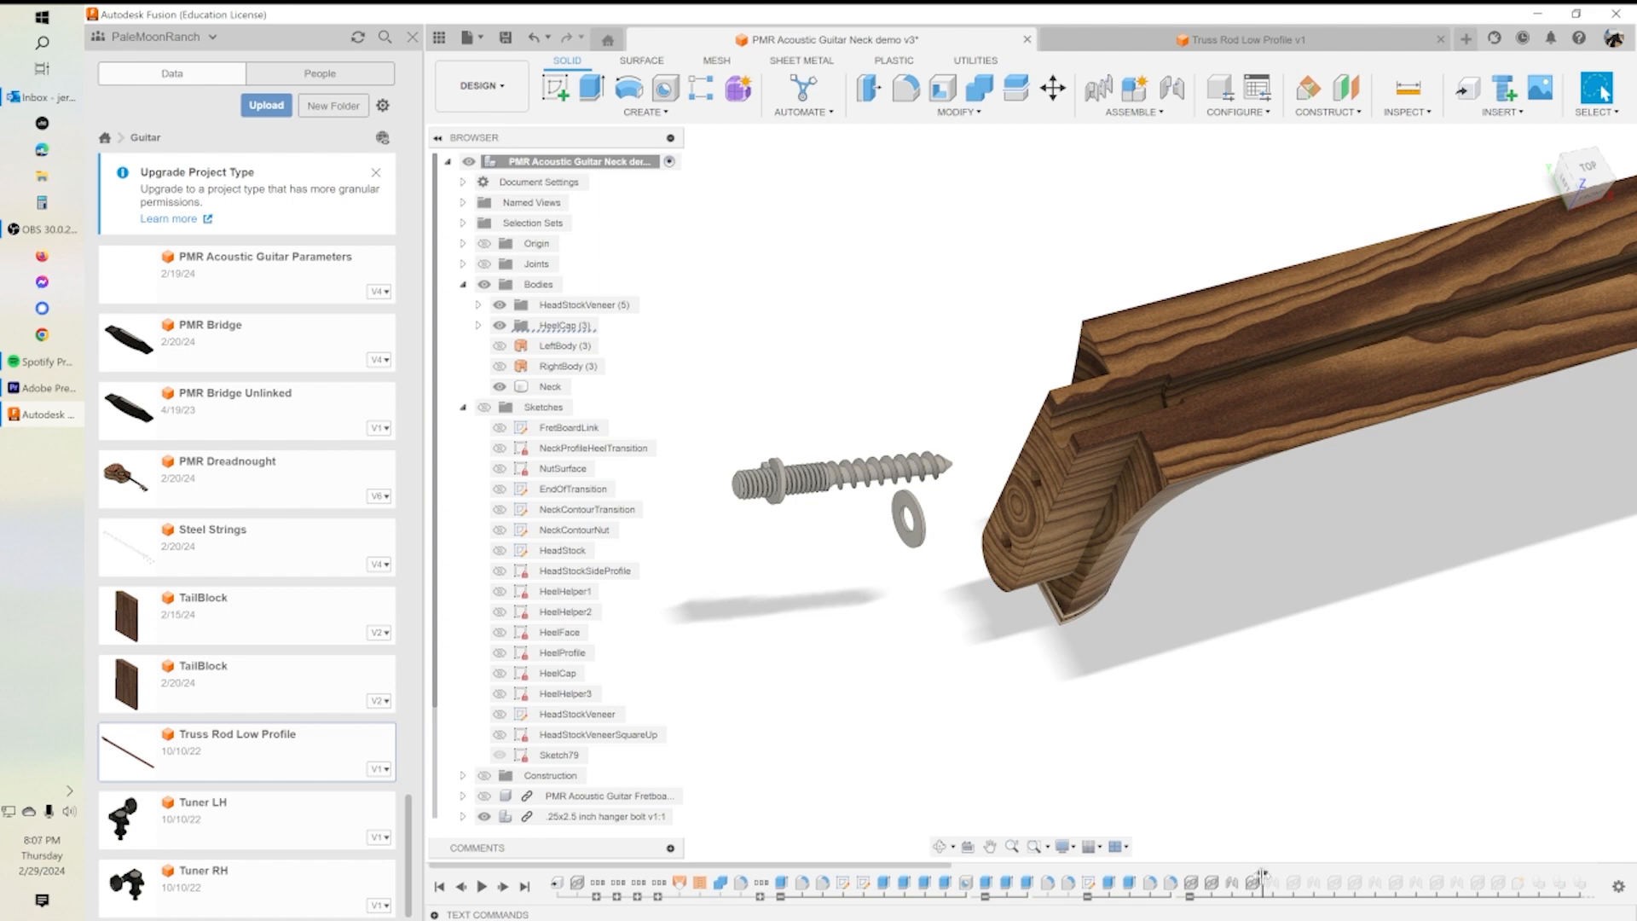
{"action": "left_click_drag", "start_coordinate": [1262, 874], "coordinate": [1282, 874]}
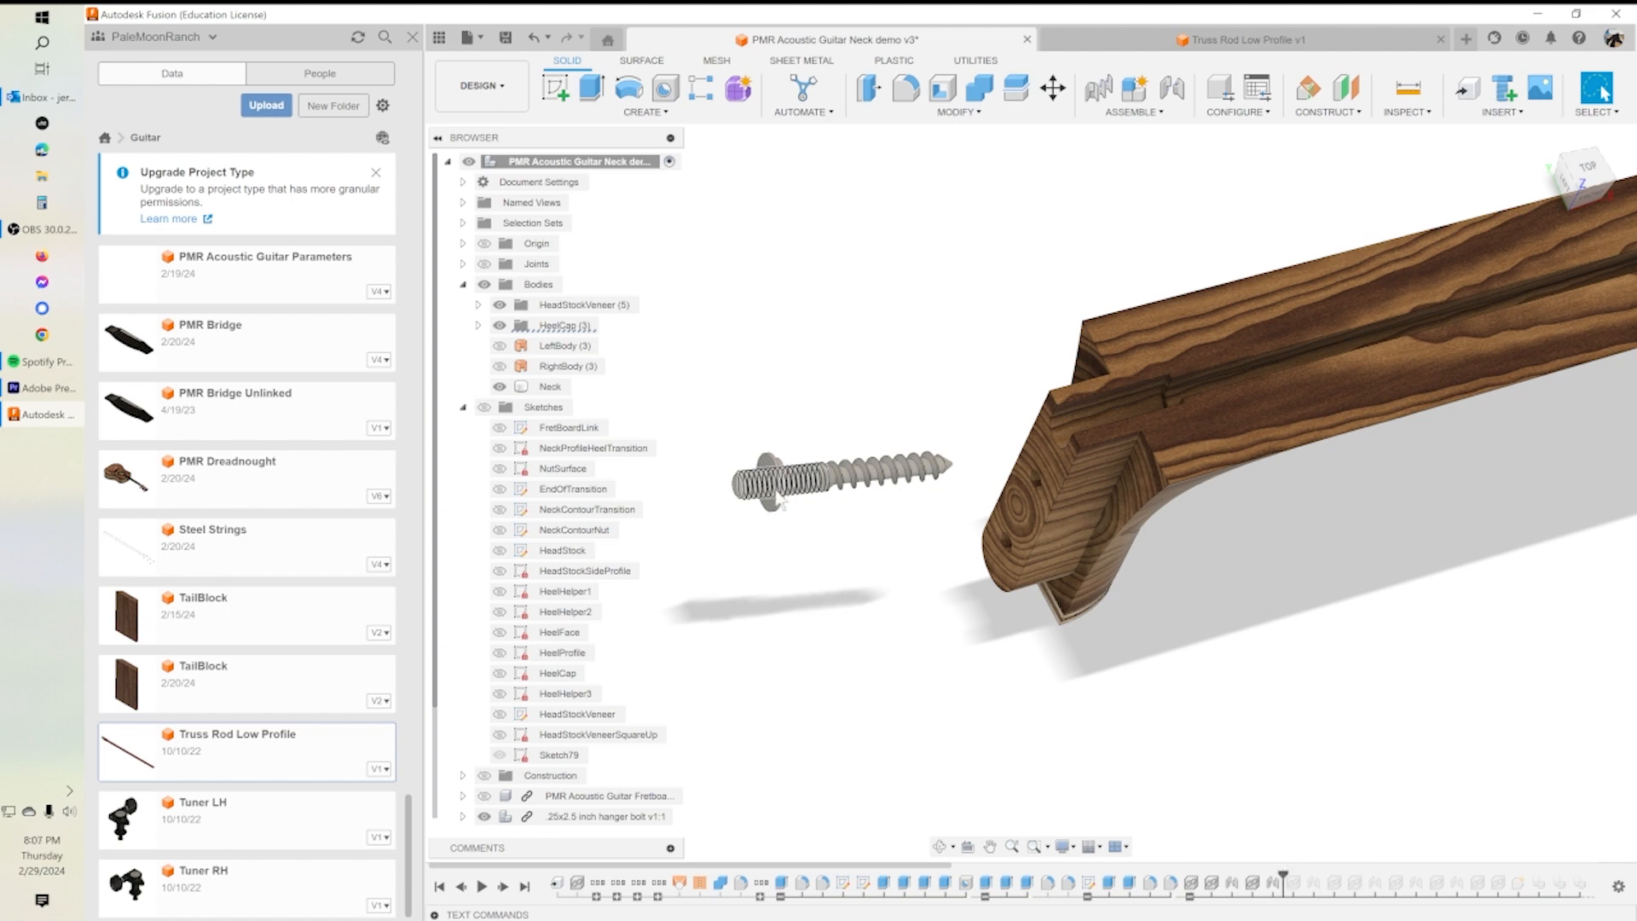
{"action": "left_click_drag", "start_coordinate": [1283, 873], "coordinate": [1303, 874]}
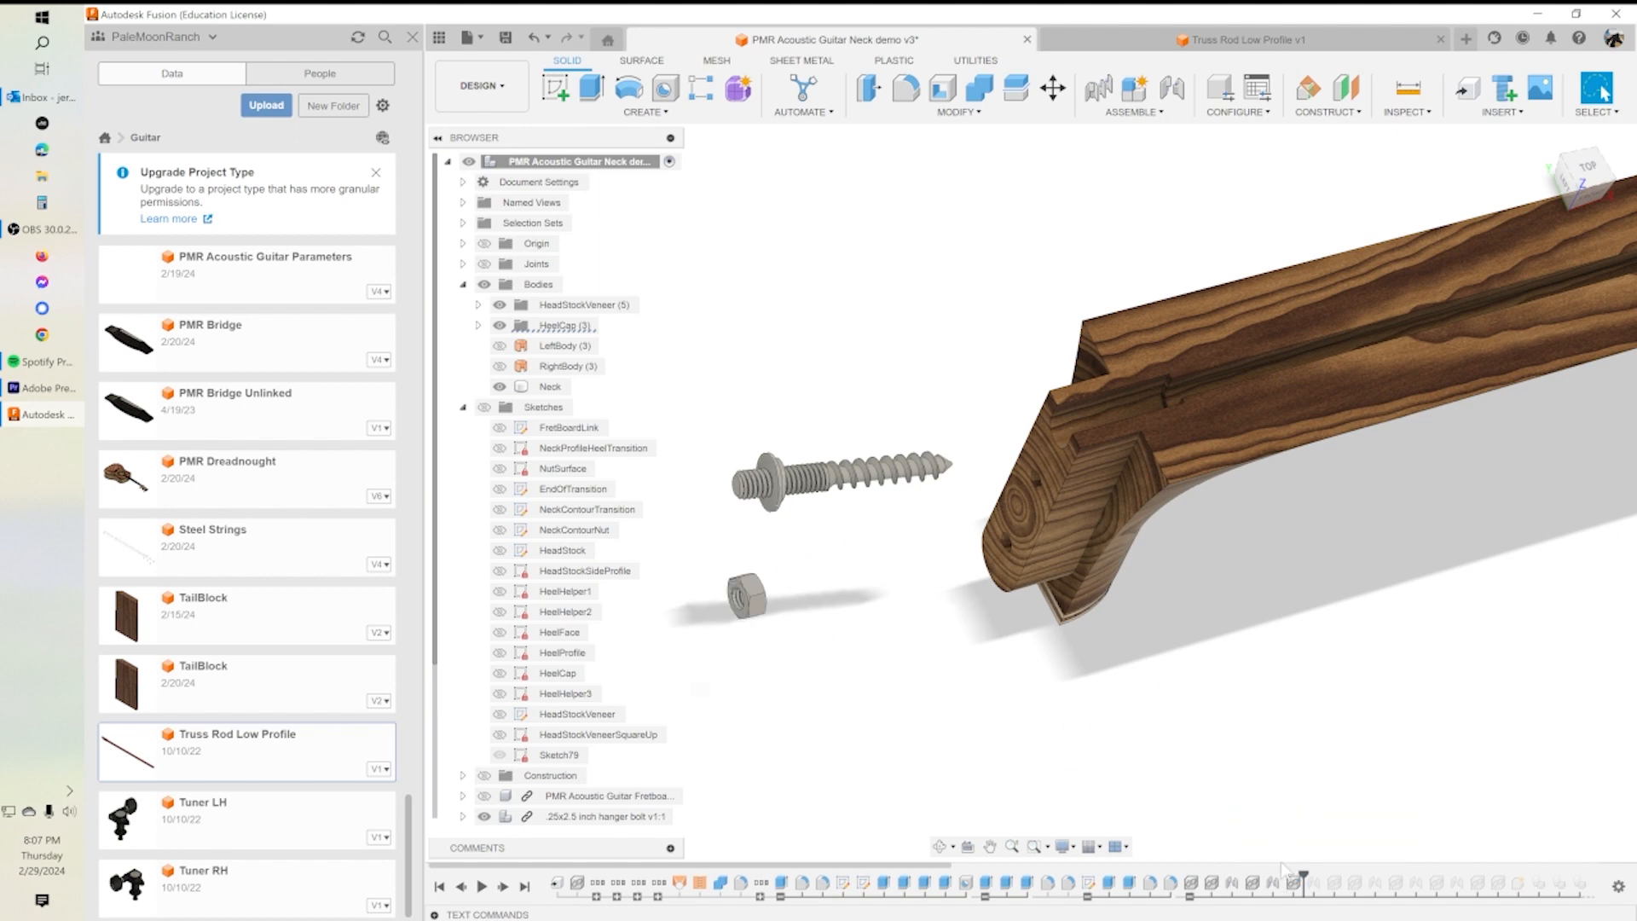
{"action": "left_click_drag", "start_coordinate": [1306, 873], "coordinate": [1323, 874]}
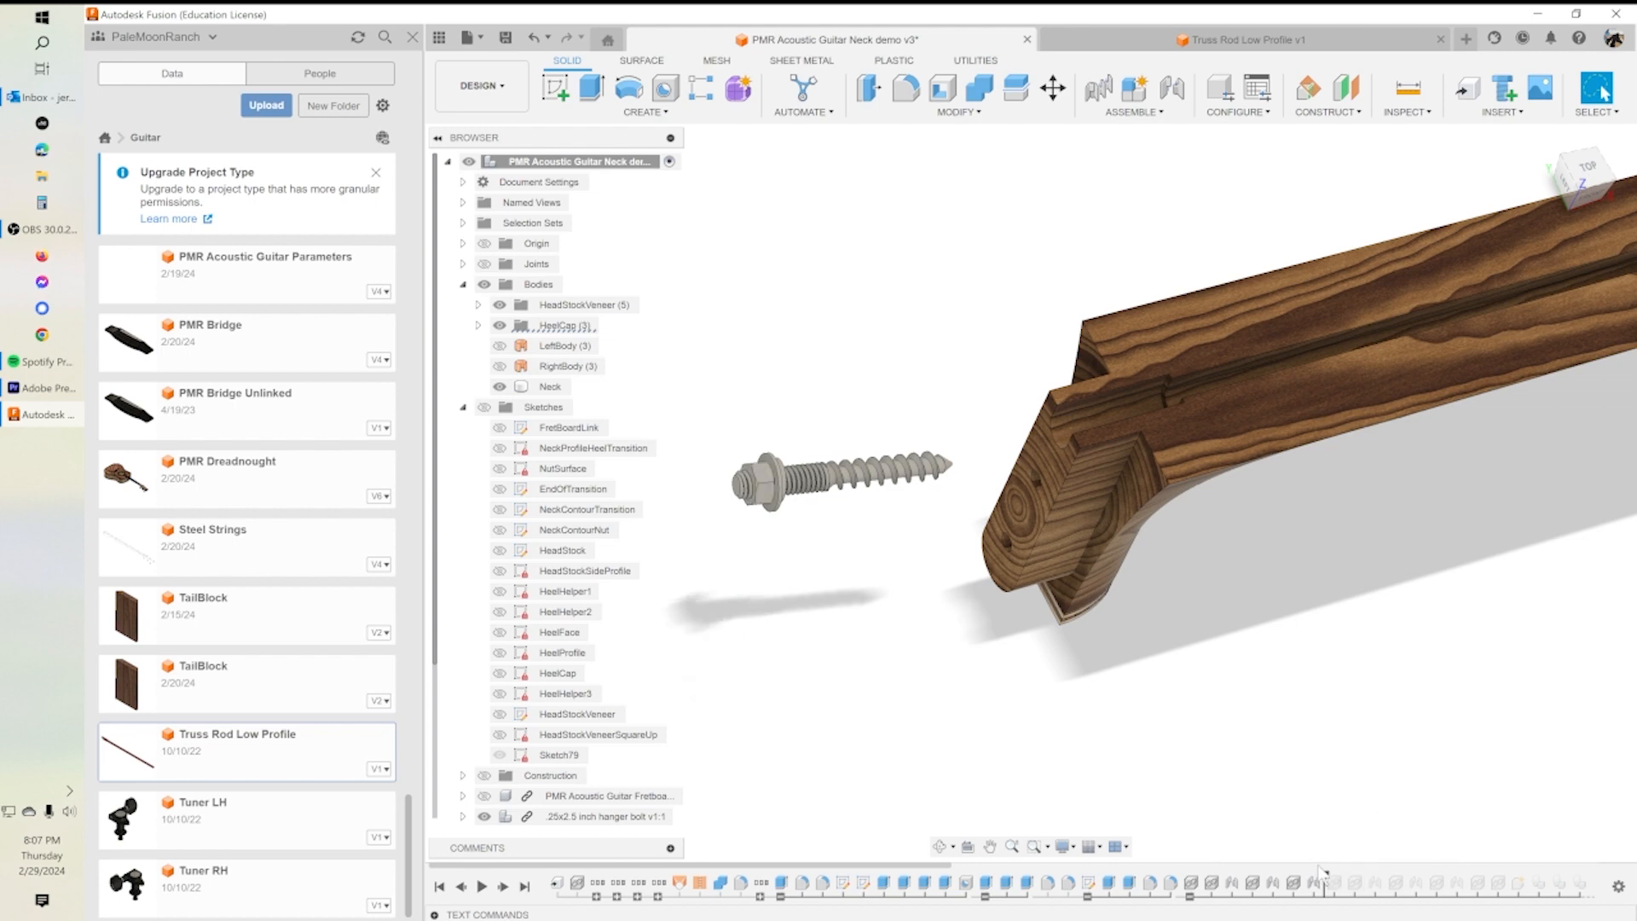
{"action": "left_click_drag", "start_coordinate": [1322, 874], "coordinate": [1467, 875]}
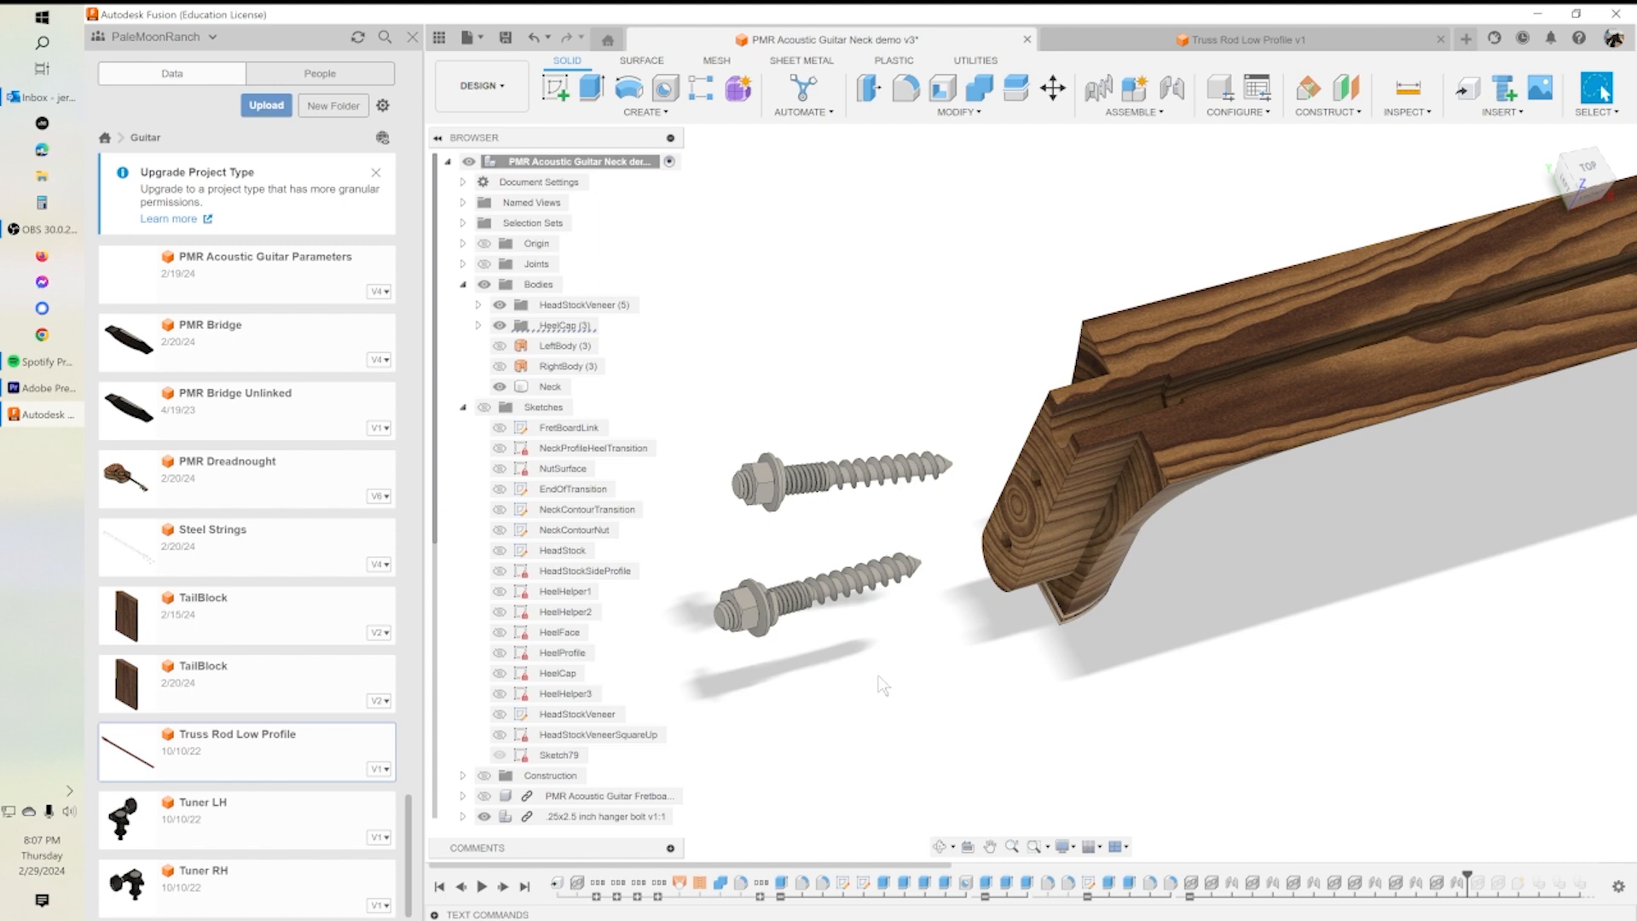
{"action": "scroll", "coordinate": [1278, 668], "scroll_direction": "down", "scroll_amount": 5}
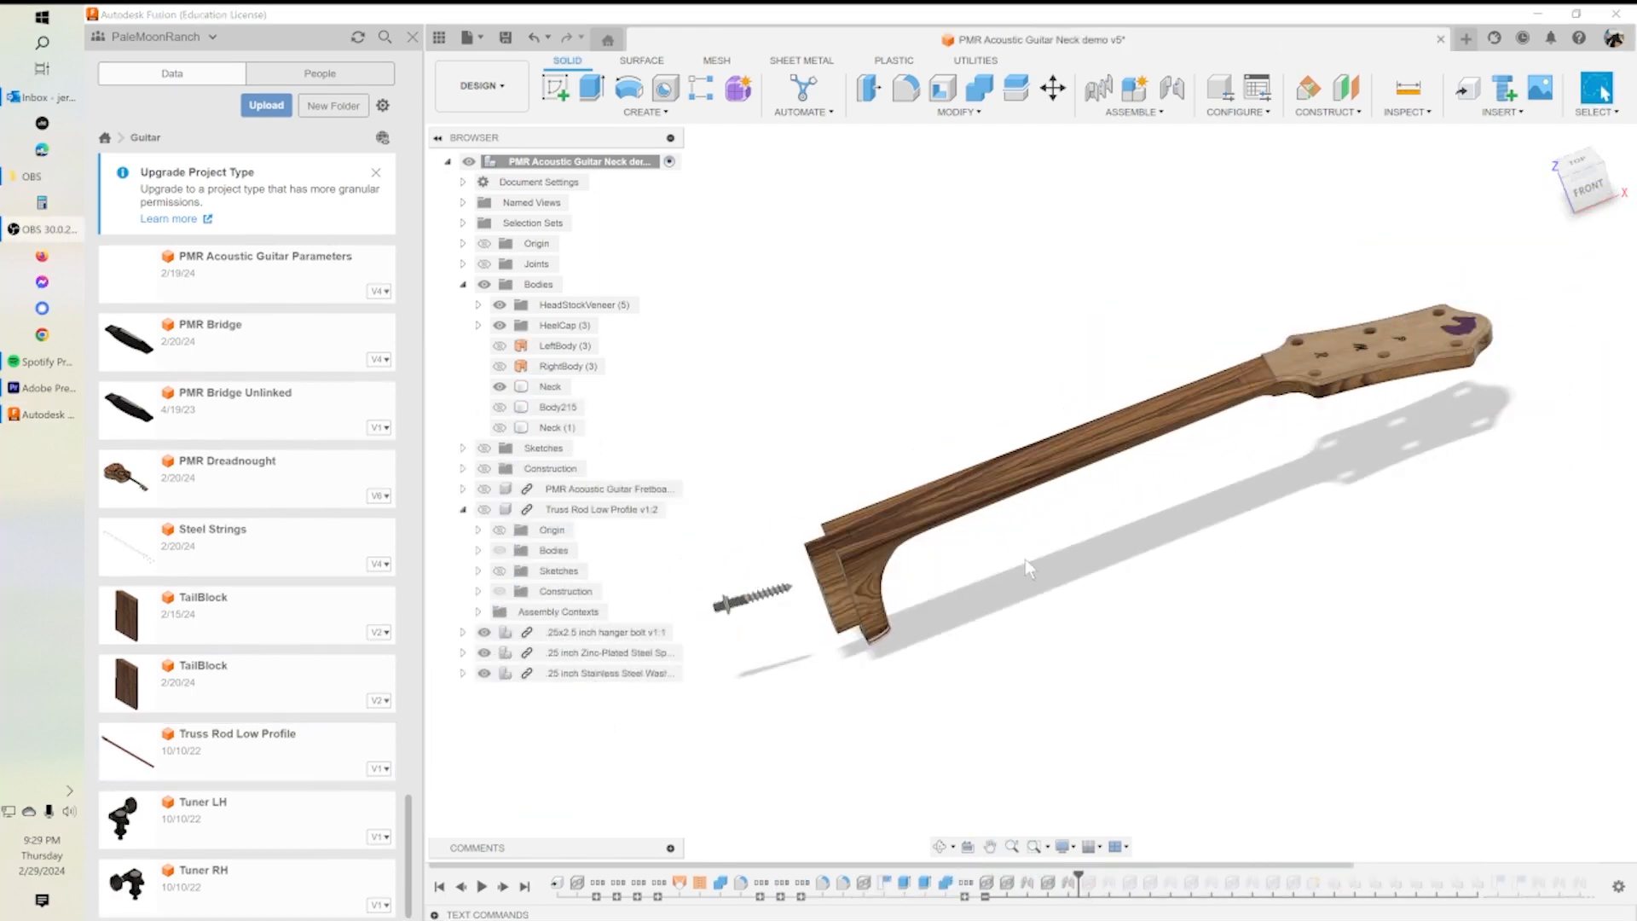
Step: In the v5 neck design, roll the timeline forward past the hex nut insert and its joint
{"action": "left_click", "coordinate": [864, 525]}
{"action": "left_click", "coordinate": [719, 627]}
{"action": "left_click_drag", "start_coordinate": [1079, 876], "coordinate": [1119, 876]}
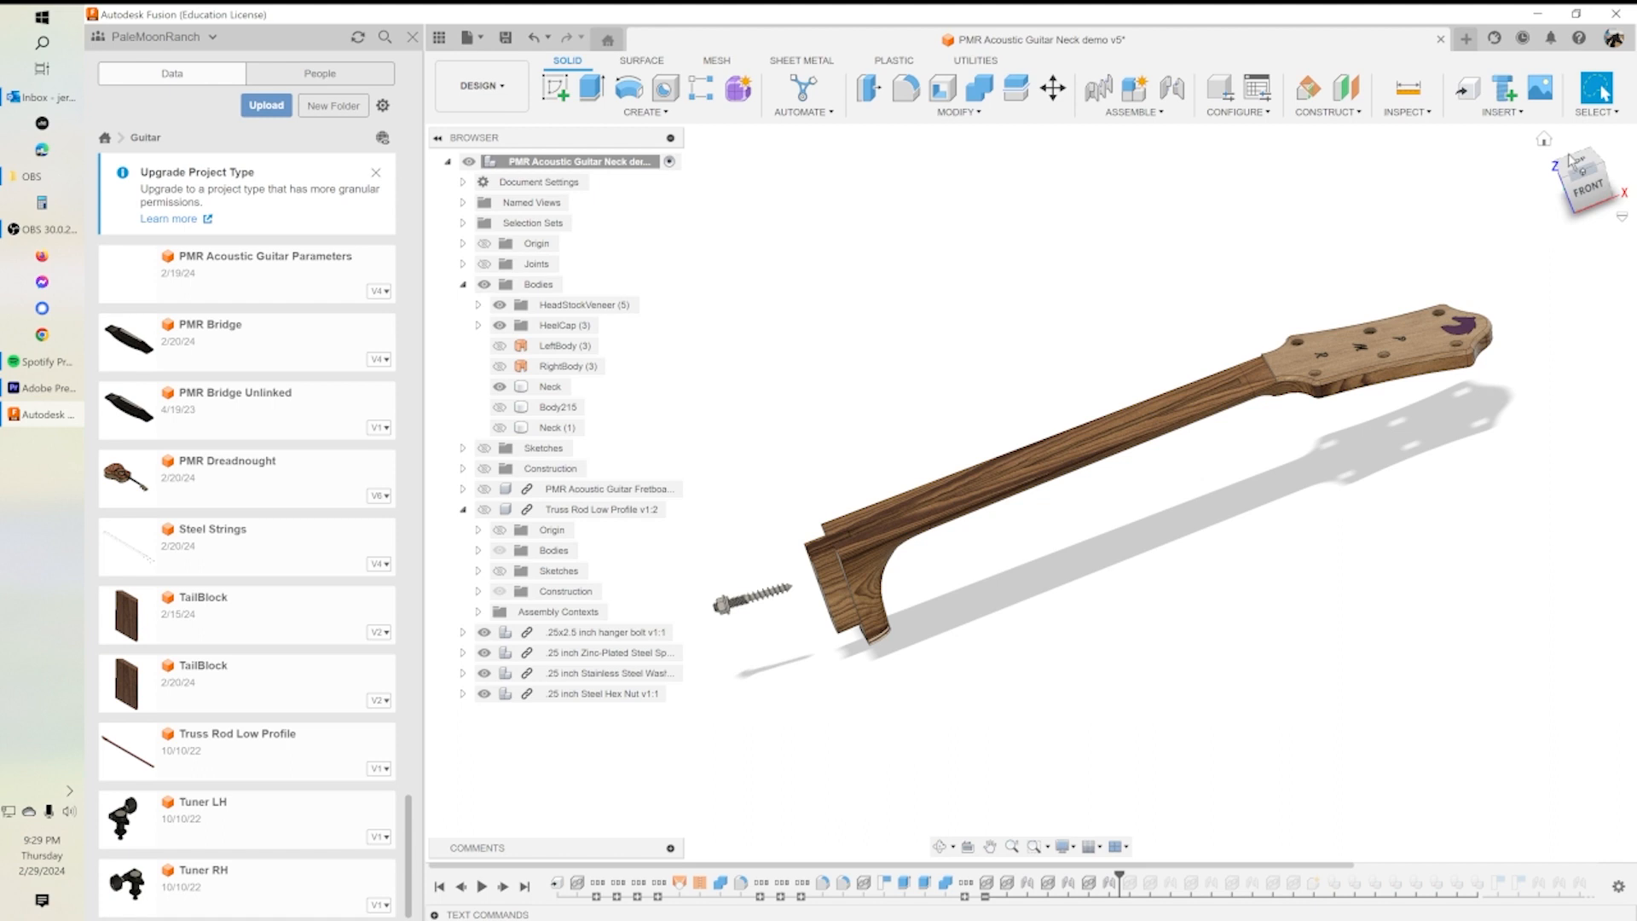
Step: Start inserting a McMaster-Carr component and search the catalog for hanger bolts
{"action": "left_click", "coordinate": [1520, 115]}
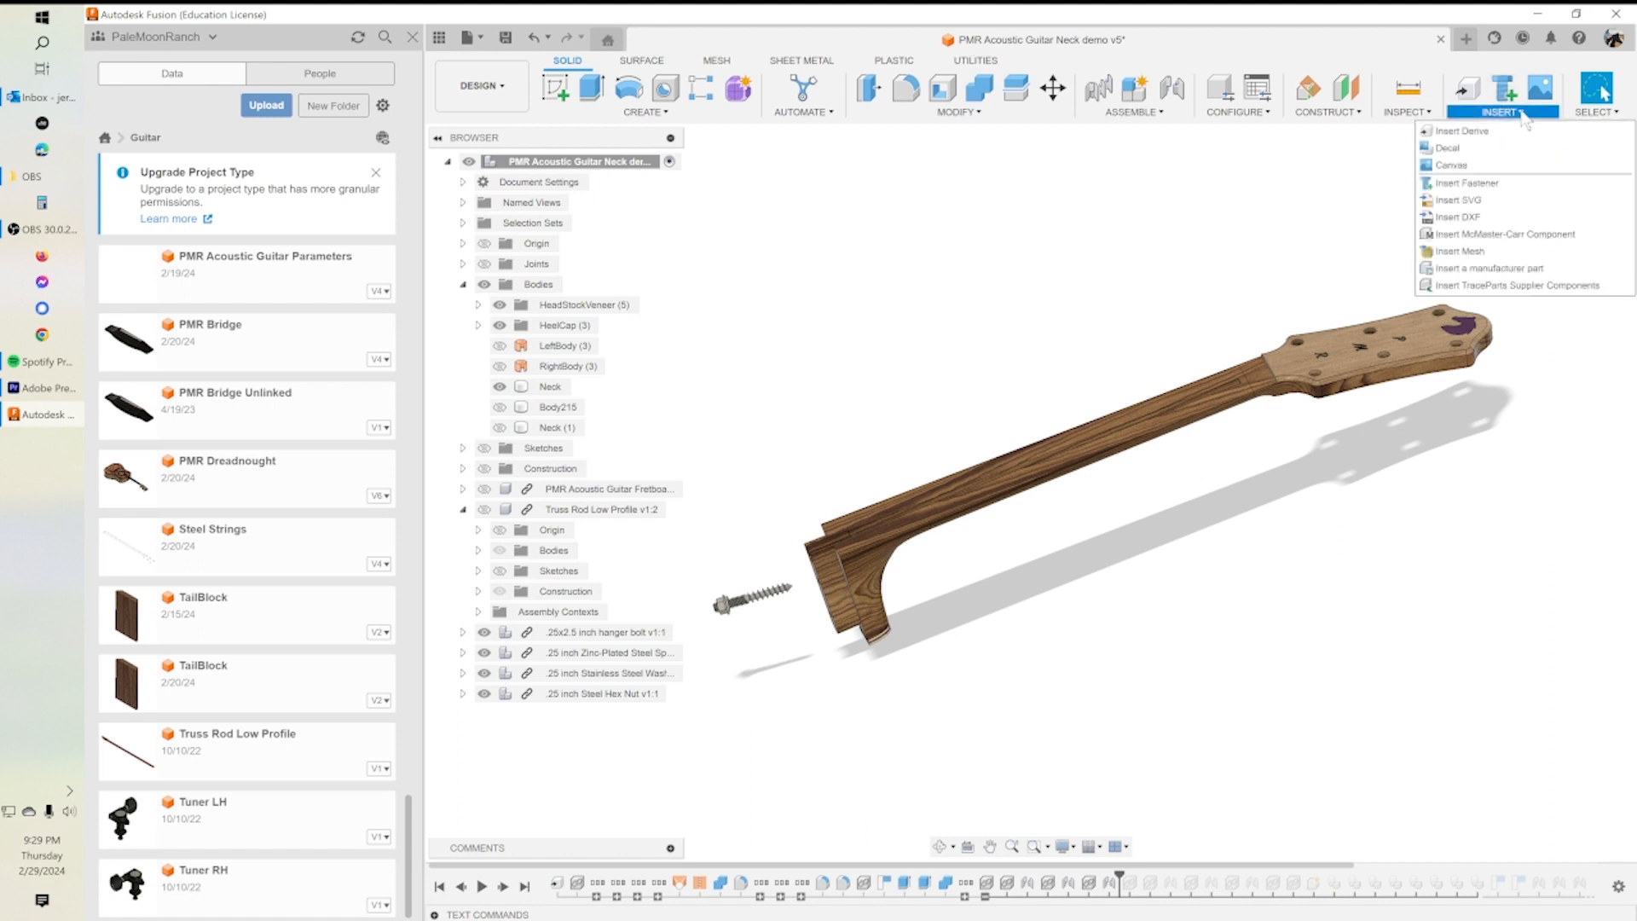
{"action": "left_click", "coordinate": [1488, 228]}
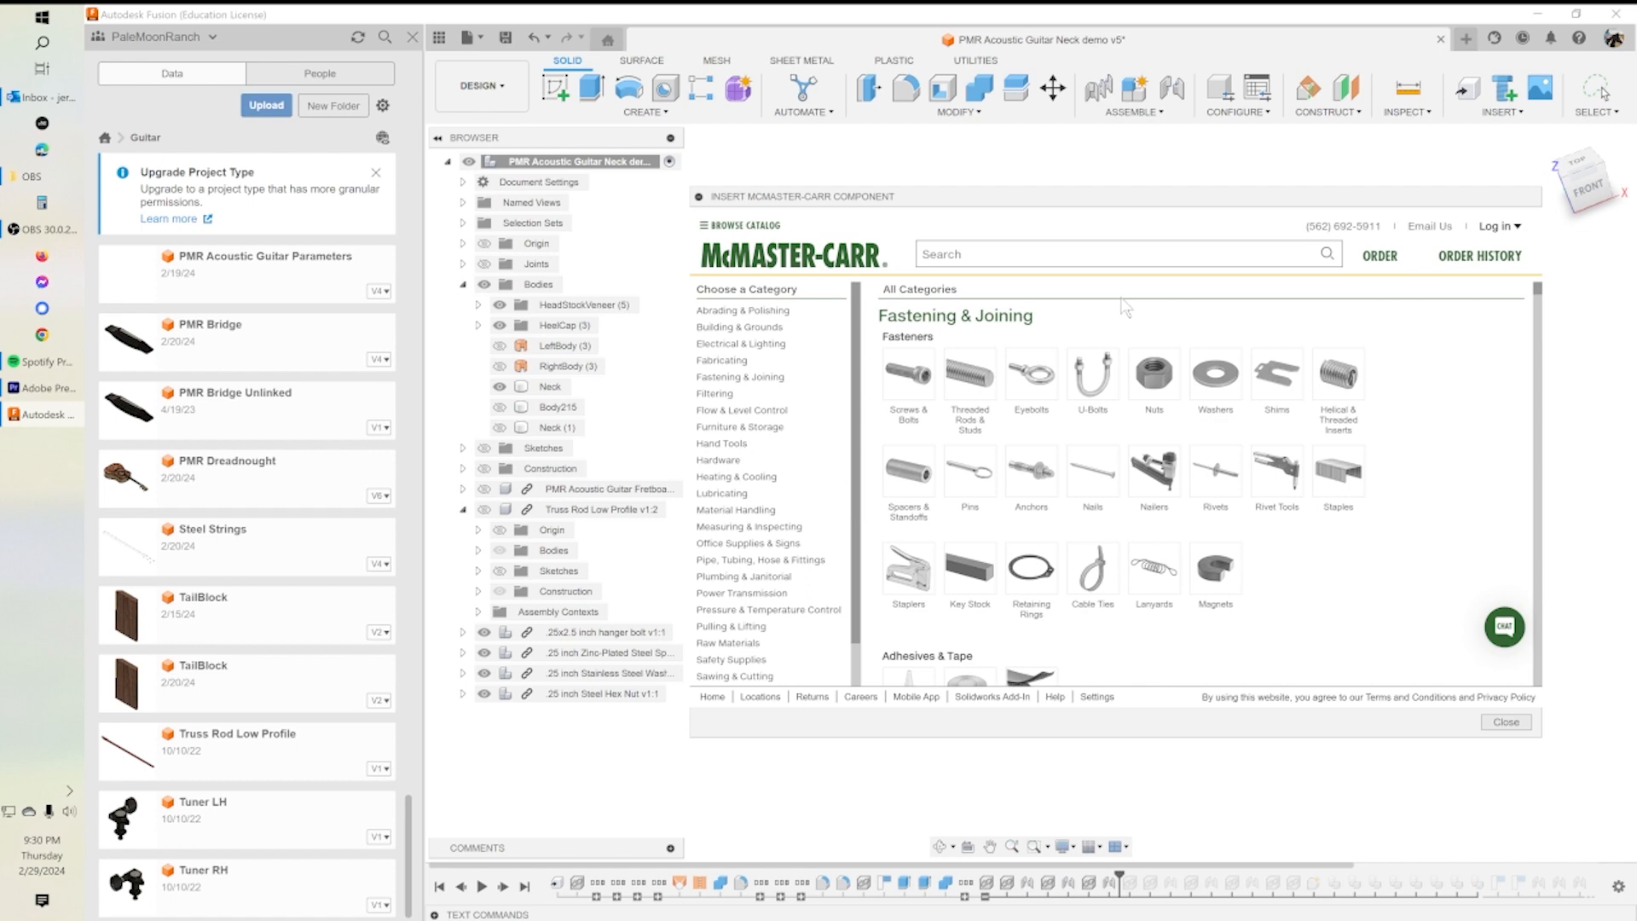
{"action": "type", "text": "hanger"}
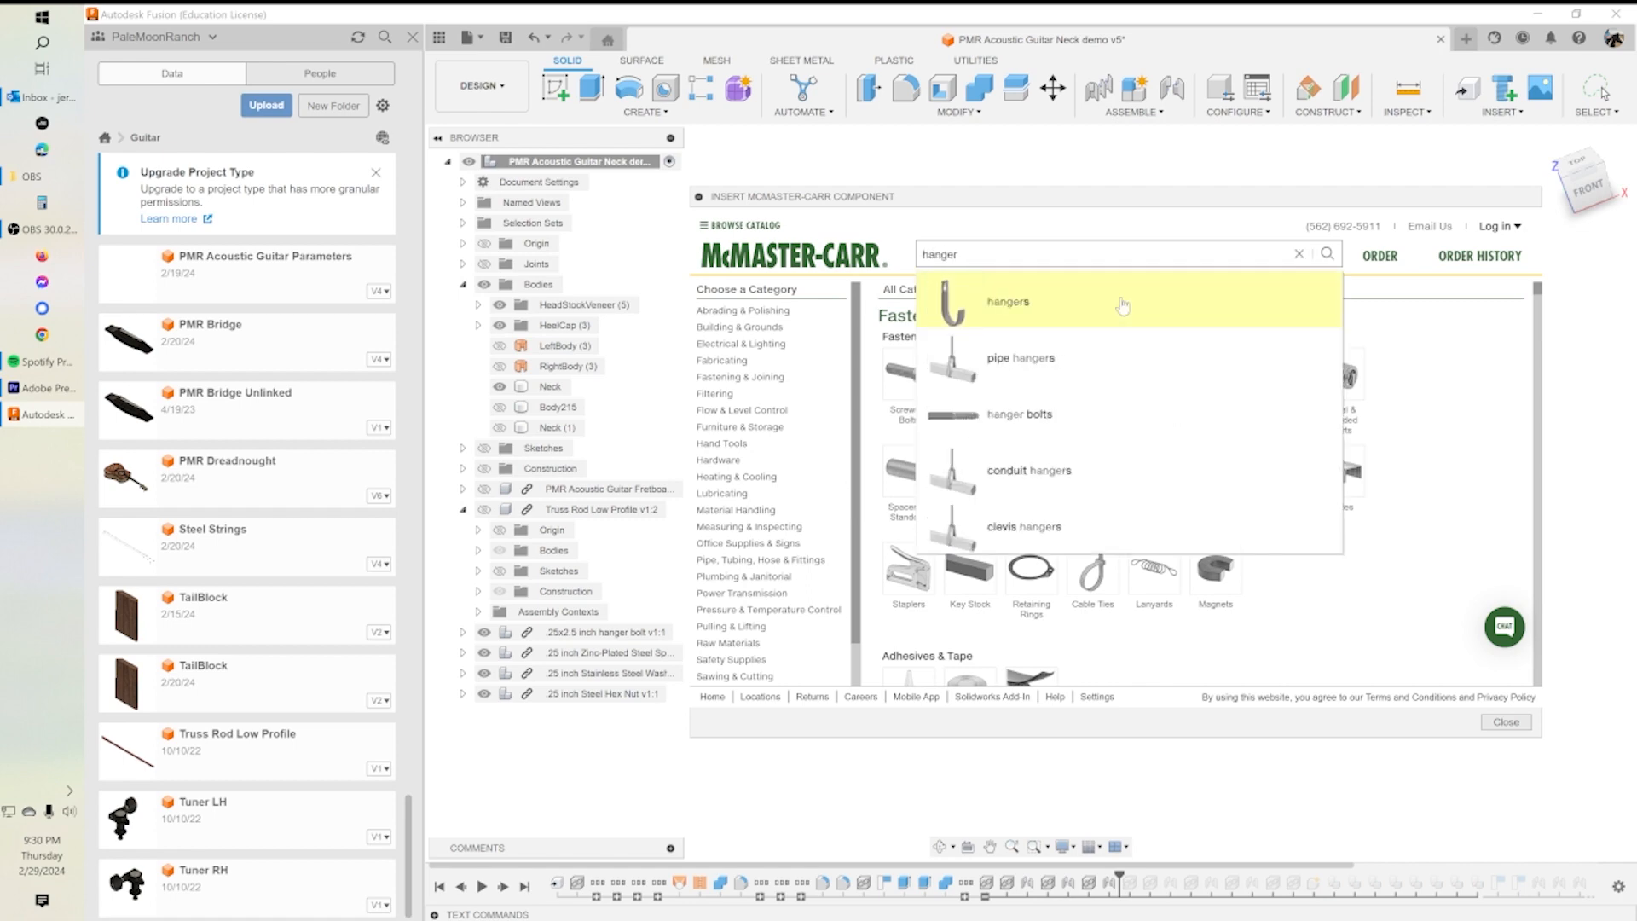
{"action": "left_click", "coordinate": [1139, 415]}
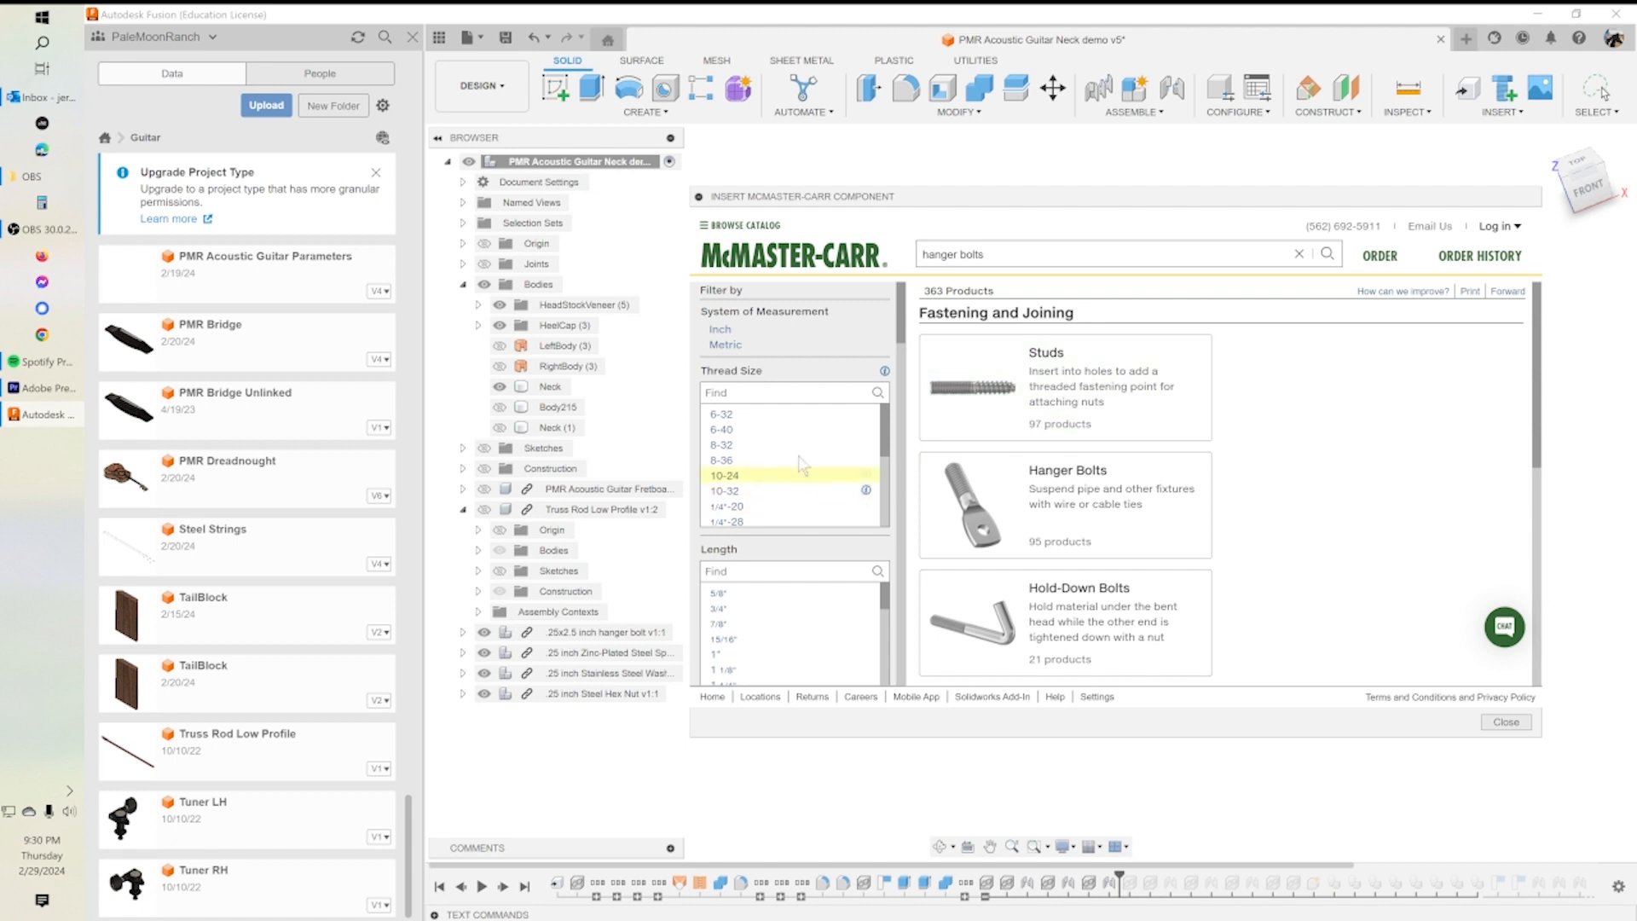
Step: Narrow the catalog to inch Steel Wood Screw Threaded Studs with 1/4"-20 thread and 2 1/2" length
{"action": "left_click", "coordinate": [720, 329]}
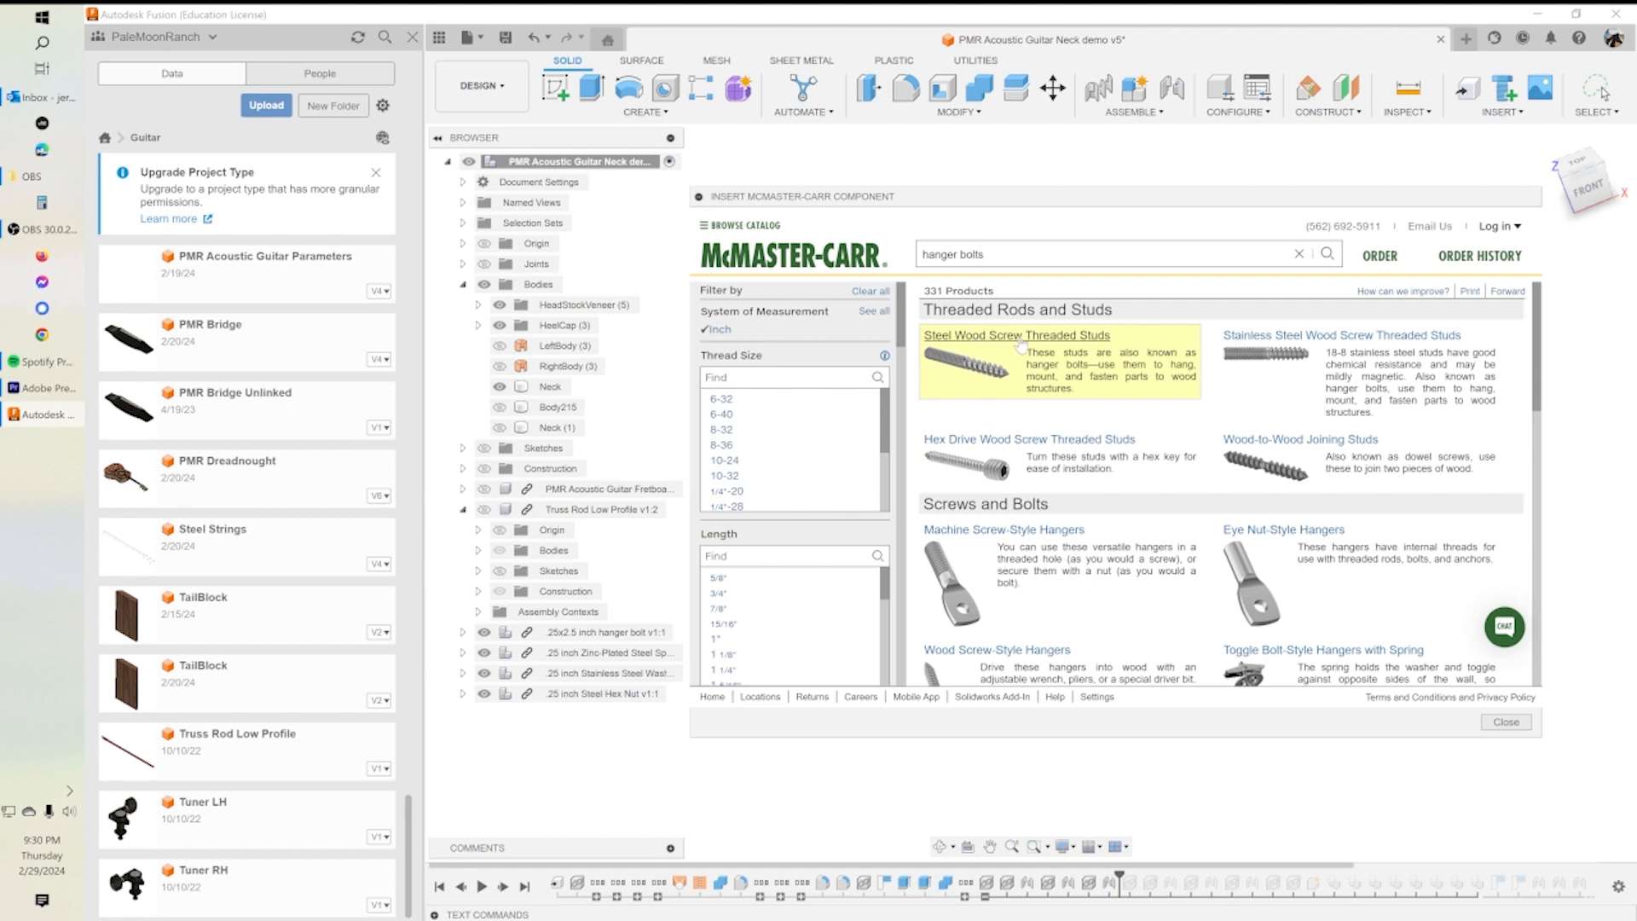
{"action": "left_click", "coordinate": [1067, 342]}
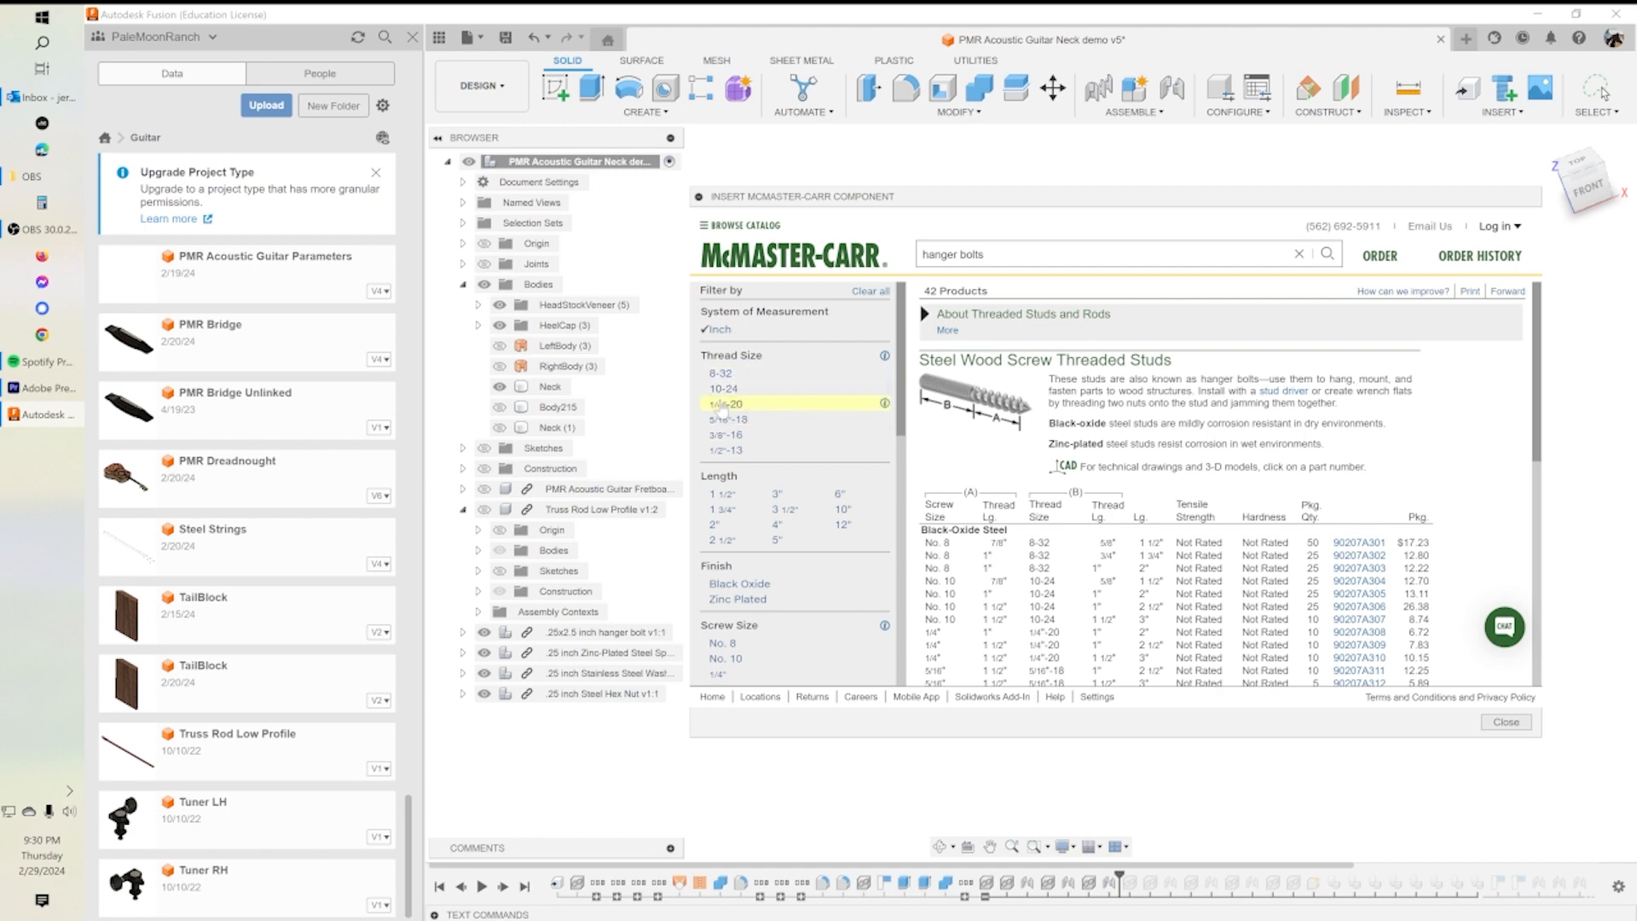
{"action": "left_click", "coordinate": [723, 404]}
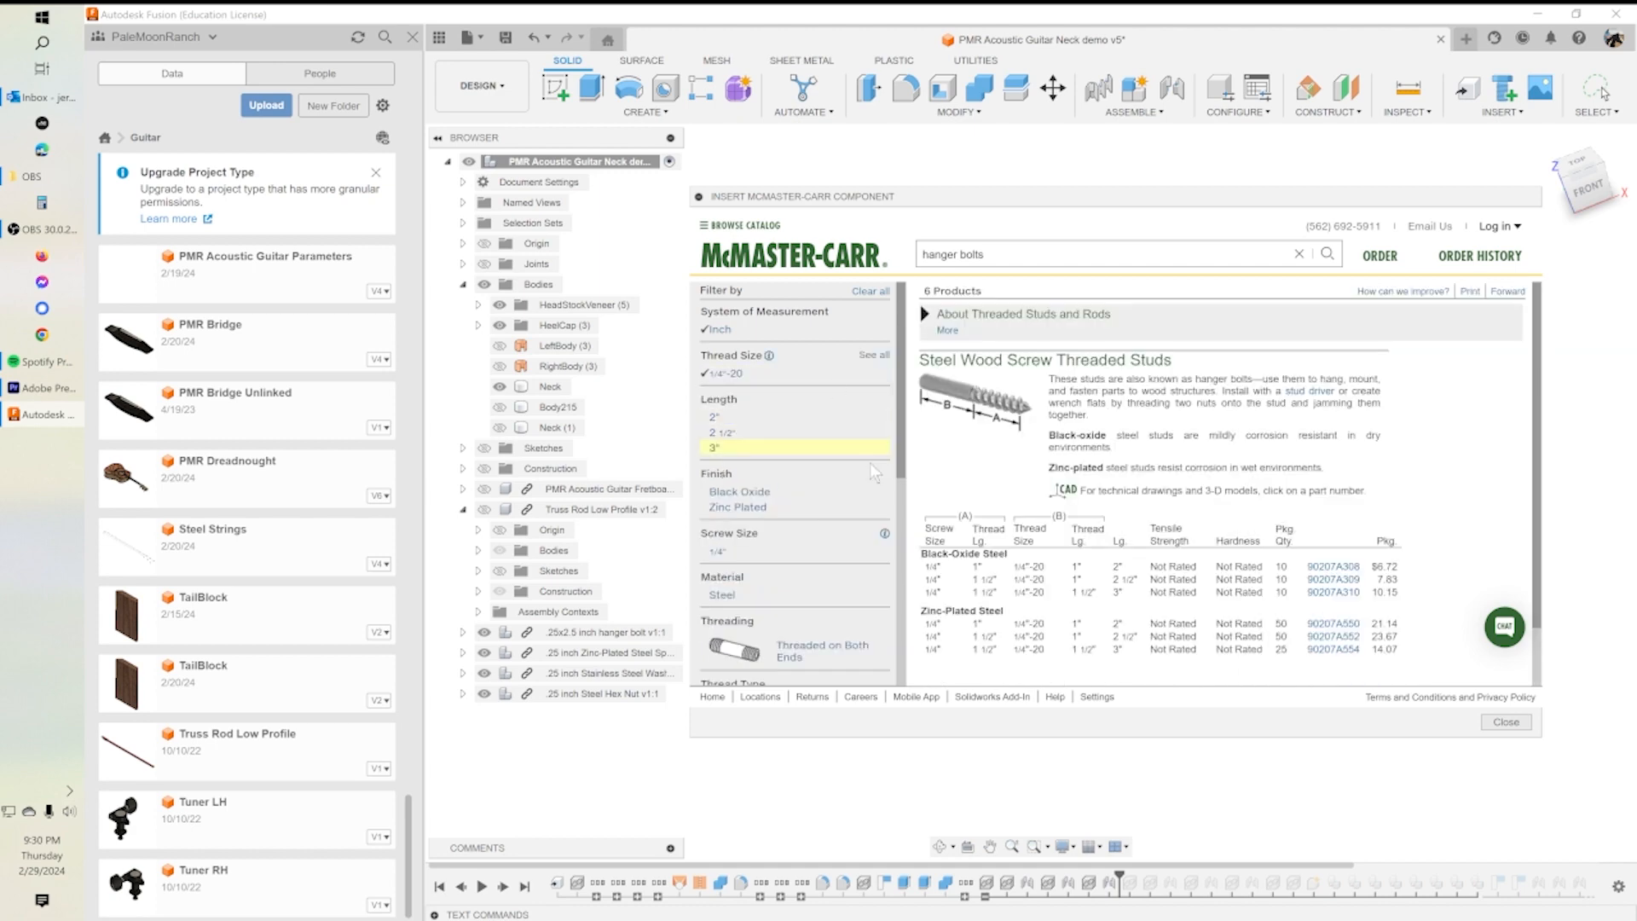
{"action": "left_click", "coordinate": [718, 432]}
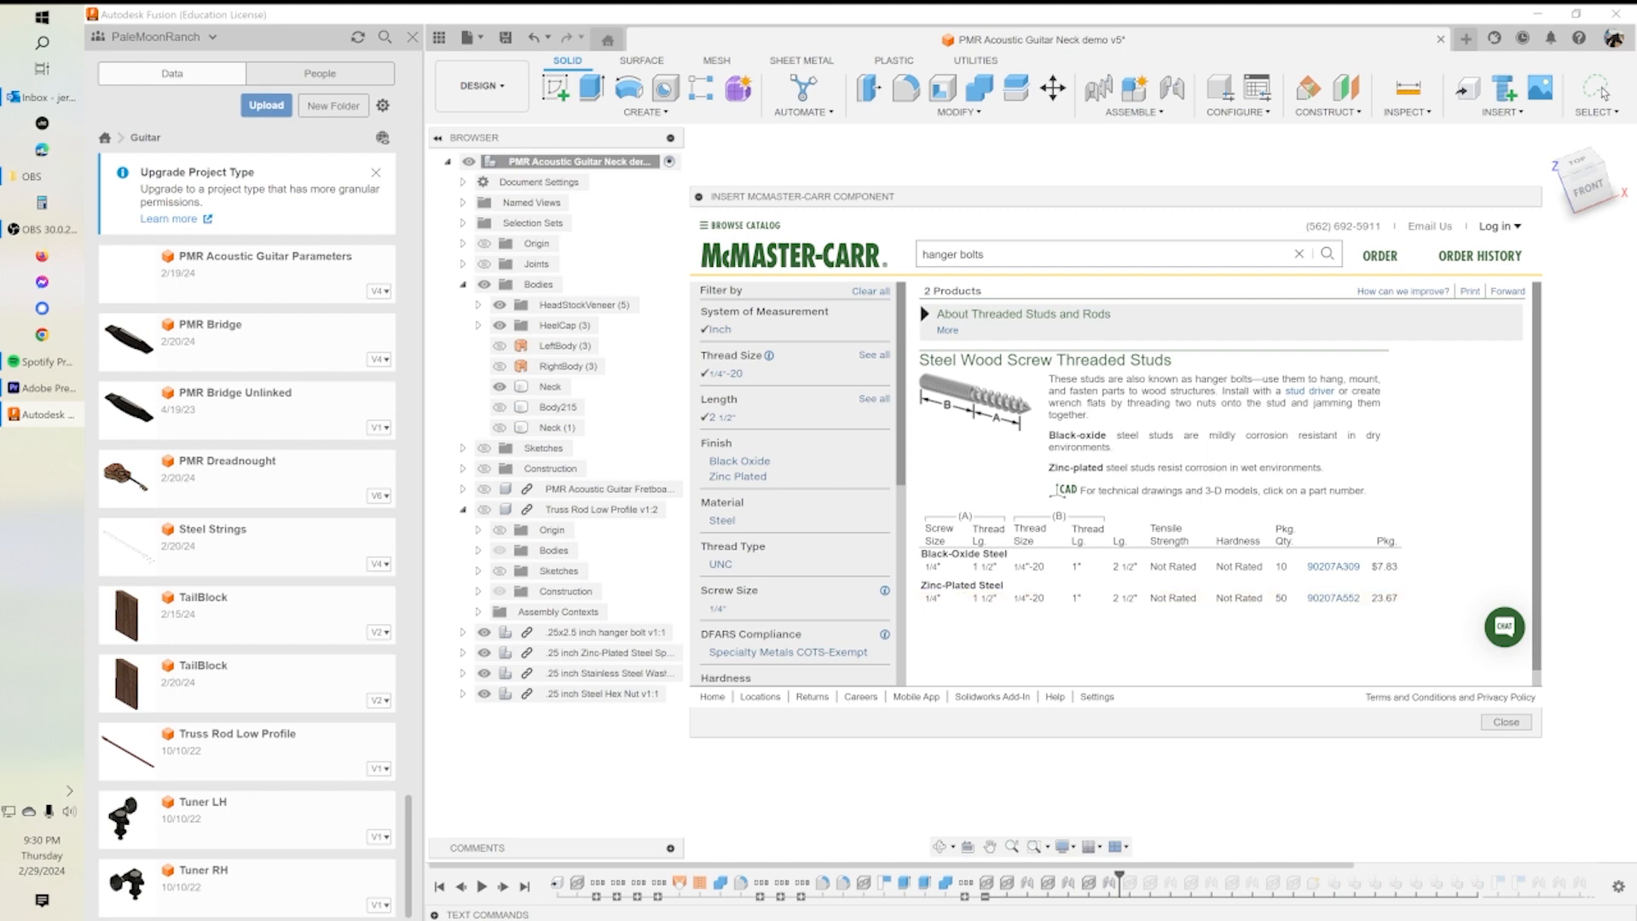
Step: Insert the zinc-plated stud 90207A552 as a 3-D STEP model and rotate it about 85 degrees around Y above the neck
{"action": "left_click", "coordinate": [970, 605]}
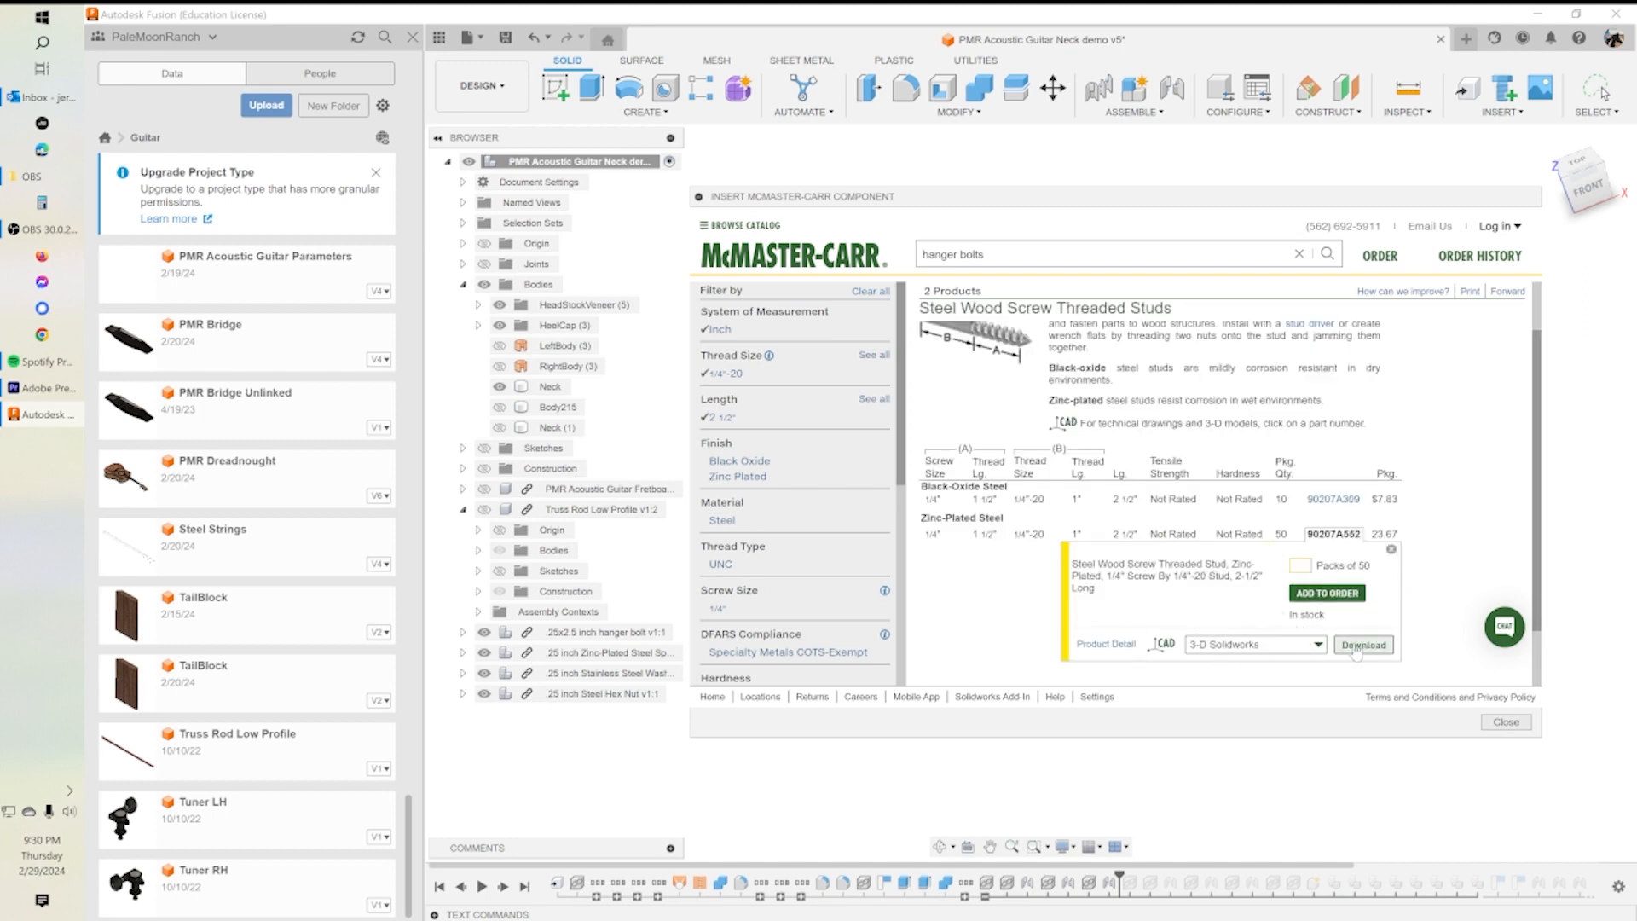
{"action": "left_click", "coordinate": [1237, 651]}
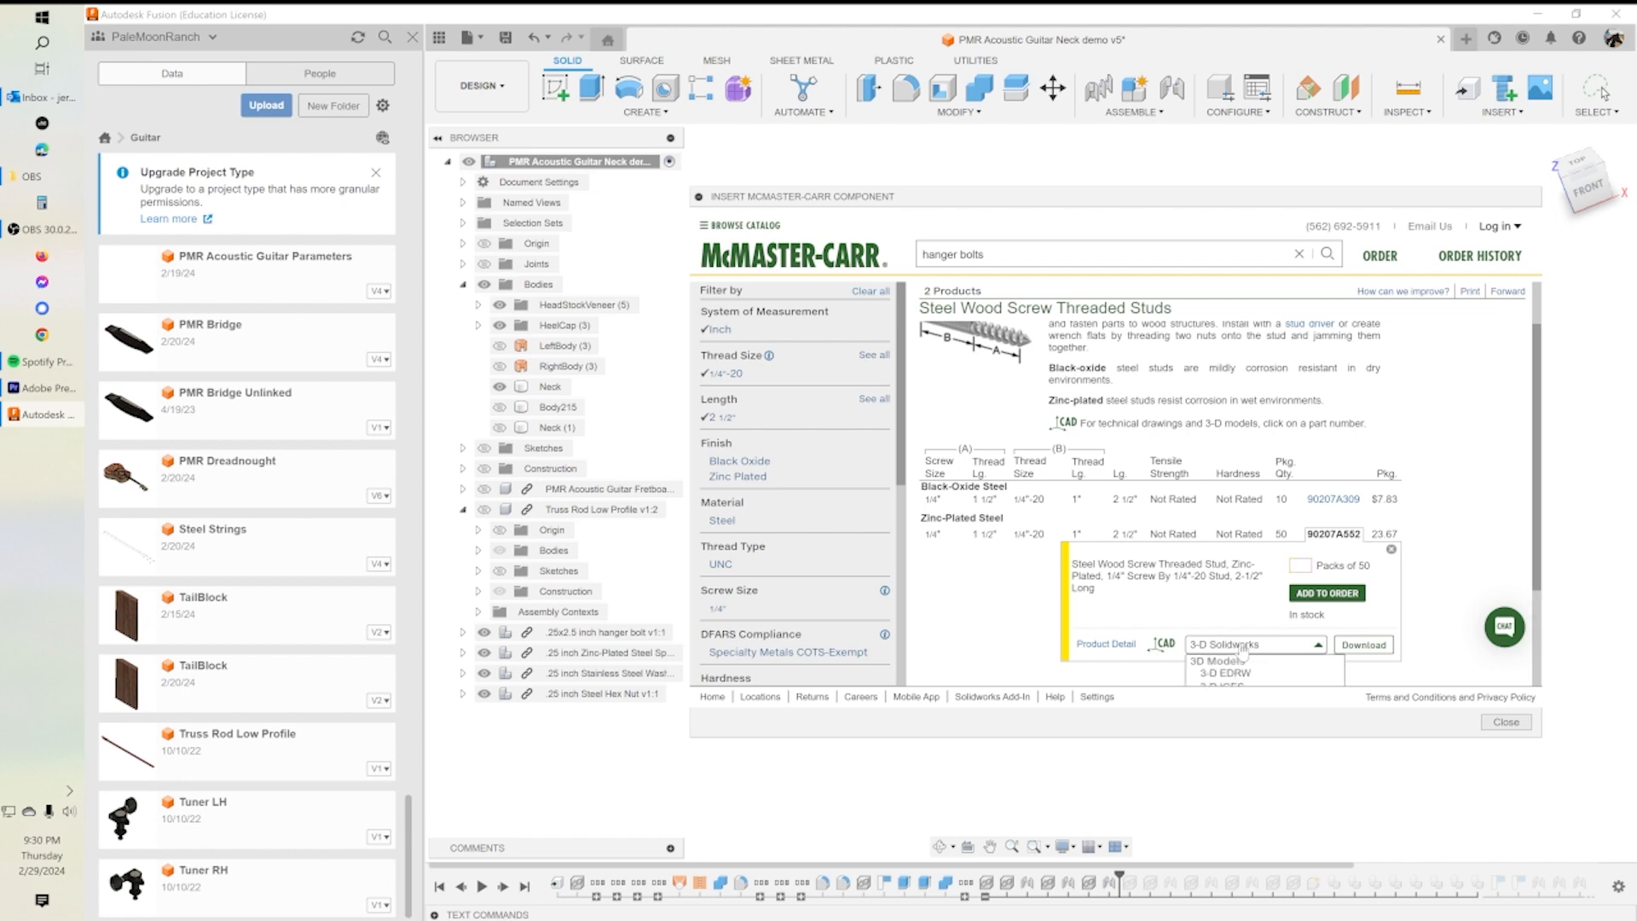
{"action": "scroll", "coordinate": [1245, 654], "scroll_direction": "down", "scroll_amount": 2}
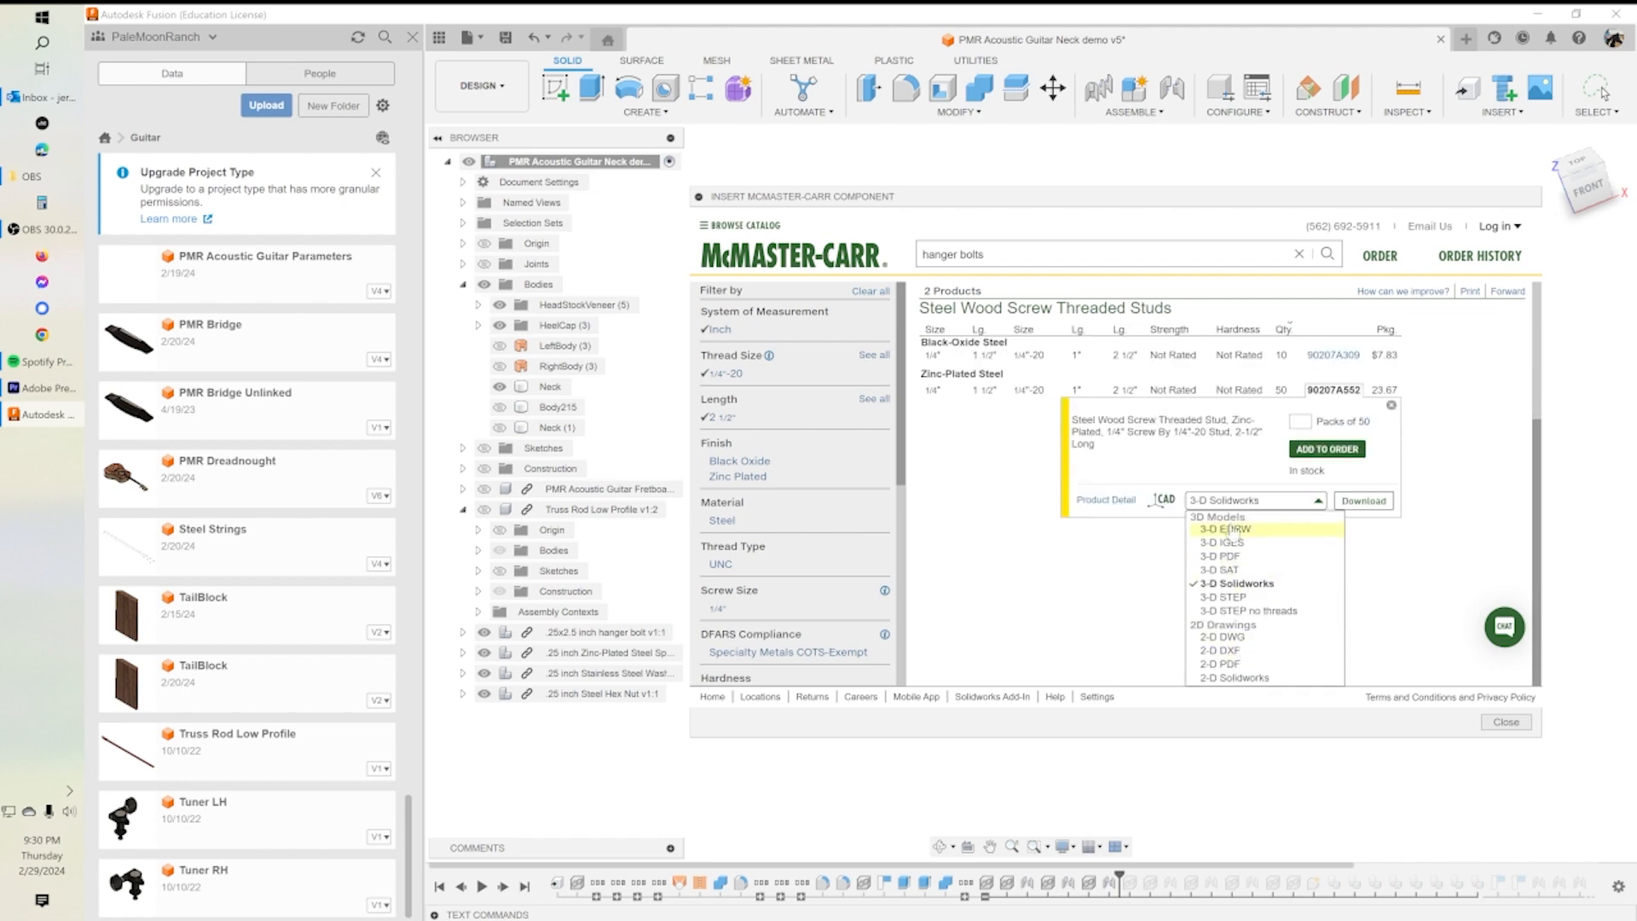
{"action": "left_click", "coordinate": [1239, 599]}
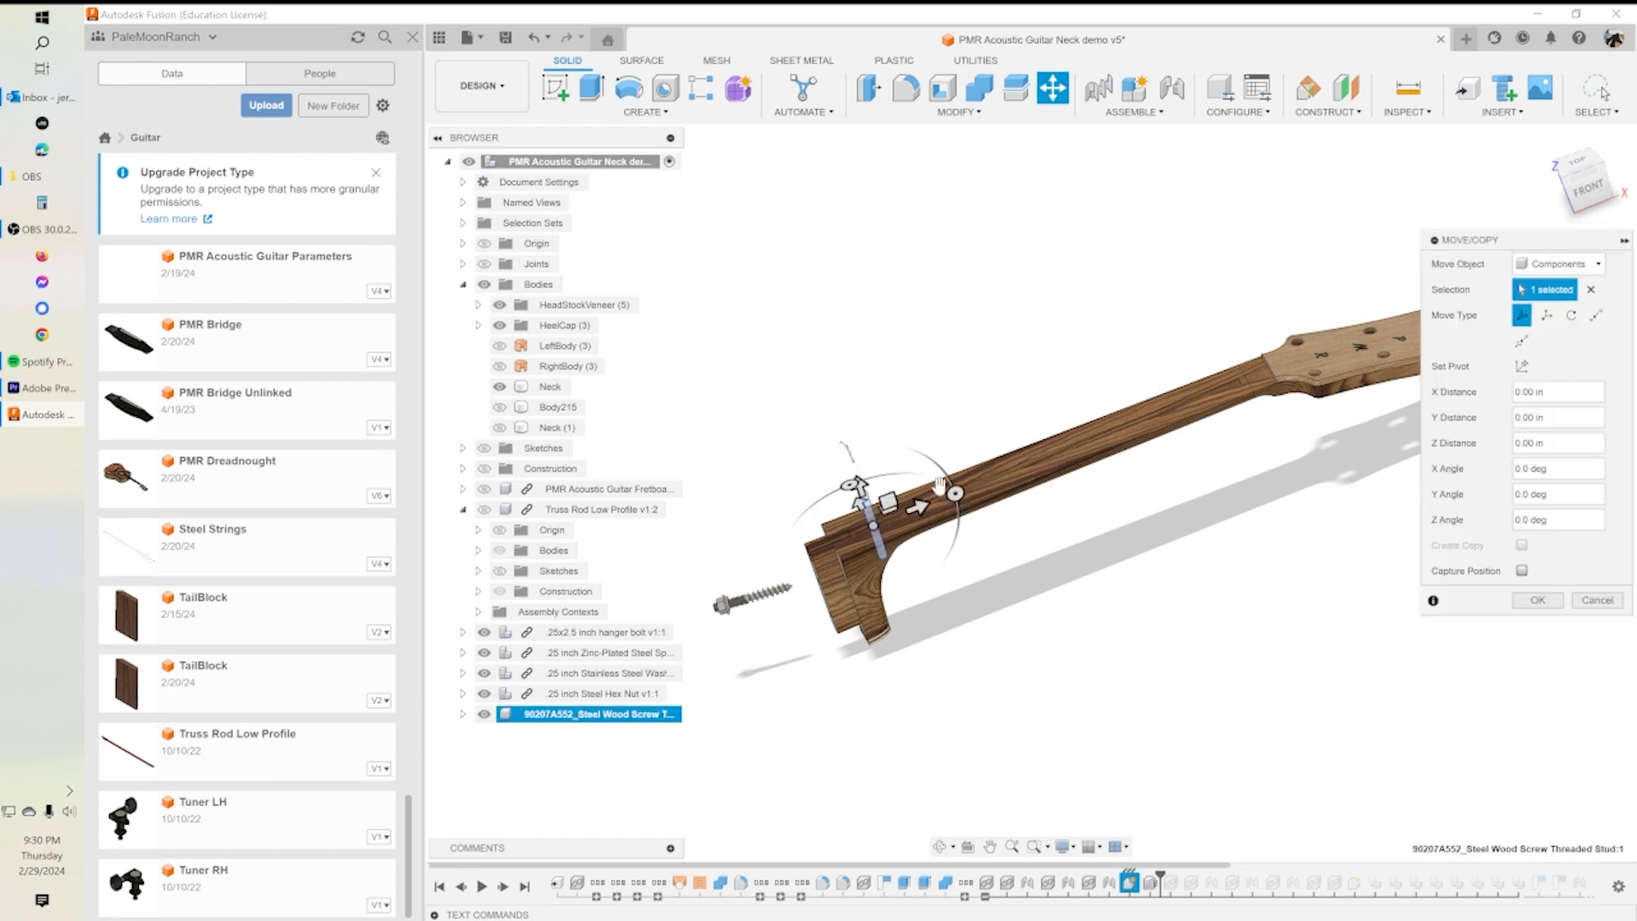
{"action": "left_click_drag", "start_coordinate": [916, 507], "coordinate": [881, 421]}
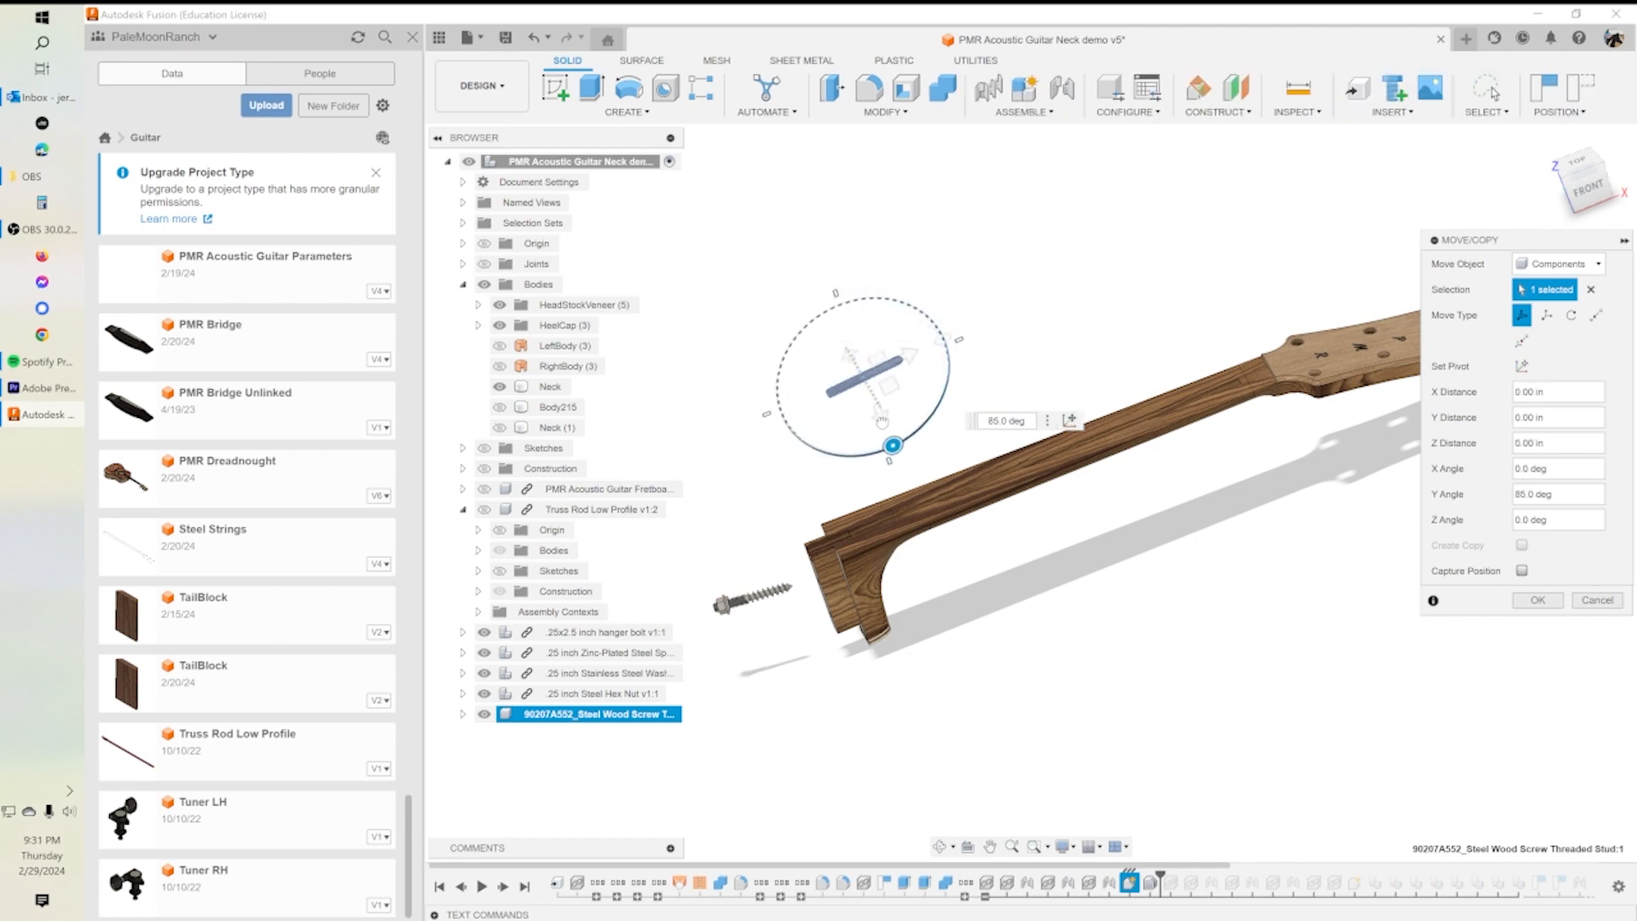
{"action": "left_click", "coordinate": [1537, 600]}
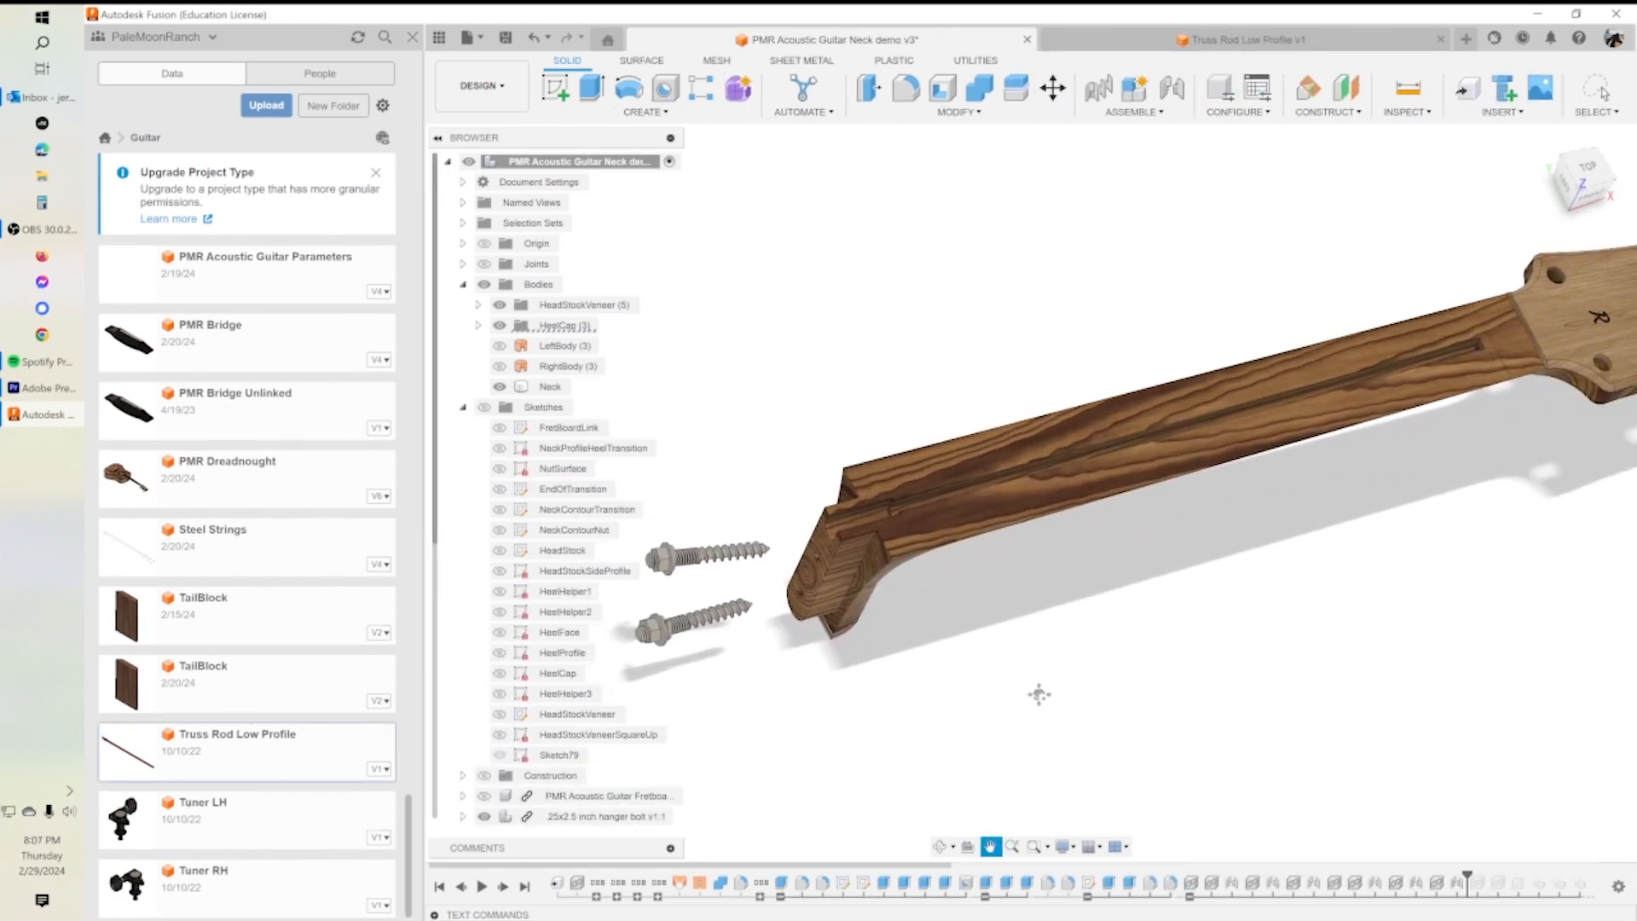
Step: In the v3 neck design, roll the timeline forward past the truss rod and nut inserts
{"action": "middle_click_drag", "start_coordinate": [1038, 694], "coordinate": [961, 716]}
{"action": "scroll", "coordinate": [1049, 692], "scroll_direction": "down", "scroll_amount": 4}
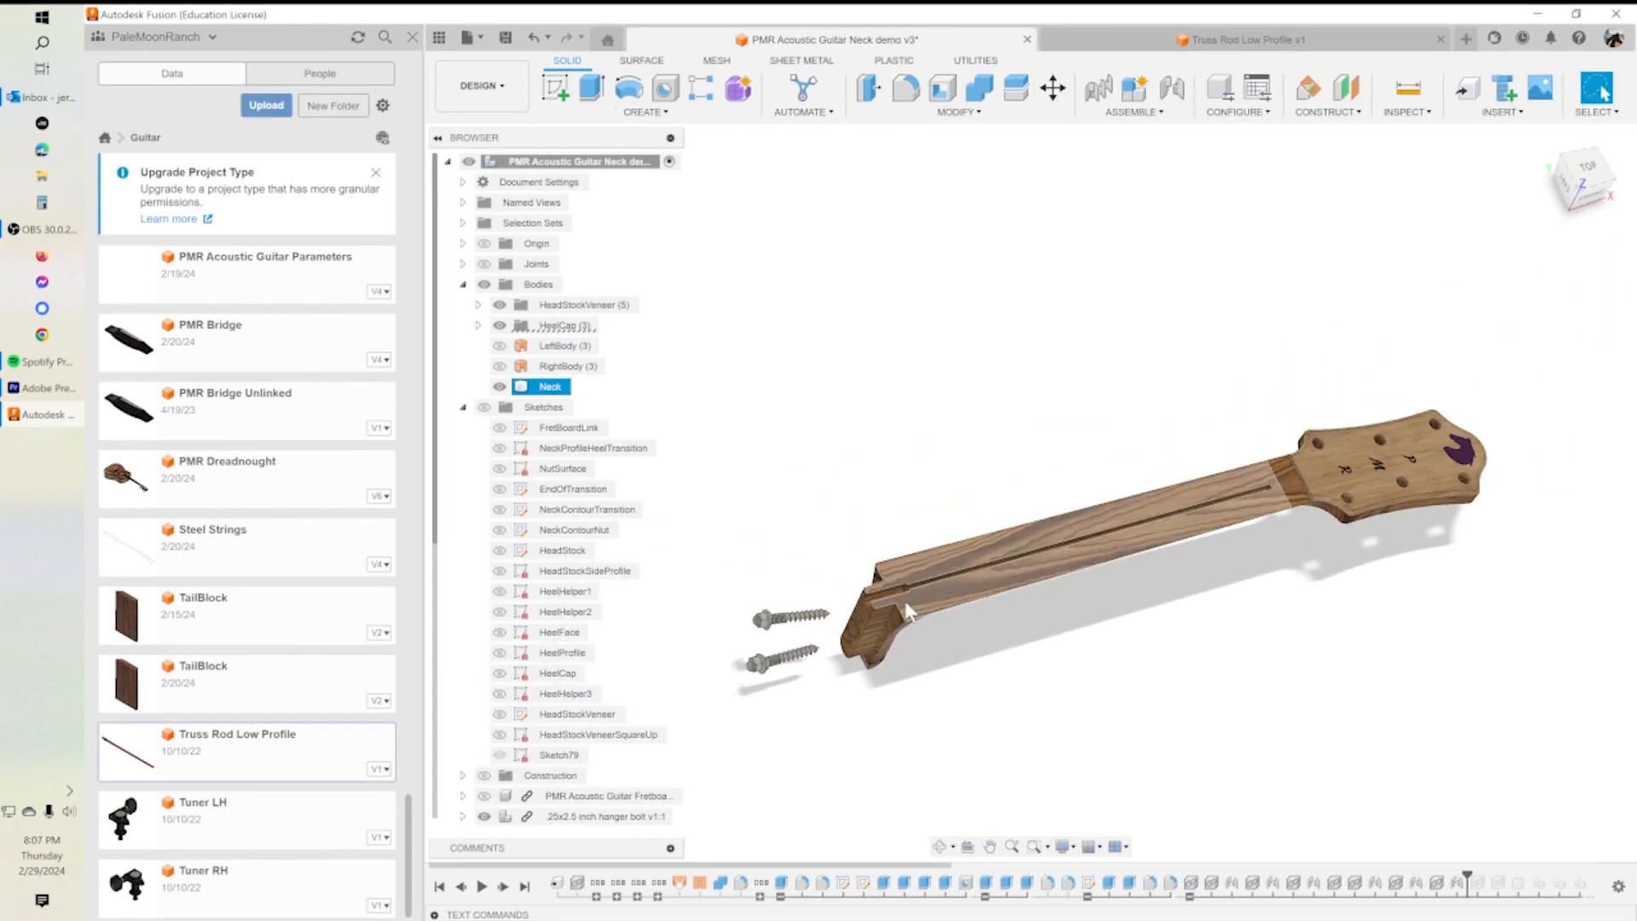
{"action": "middle_click_drag", "start_coordinate": [1144, 576], "coordinate": [1079, 578]}
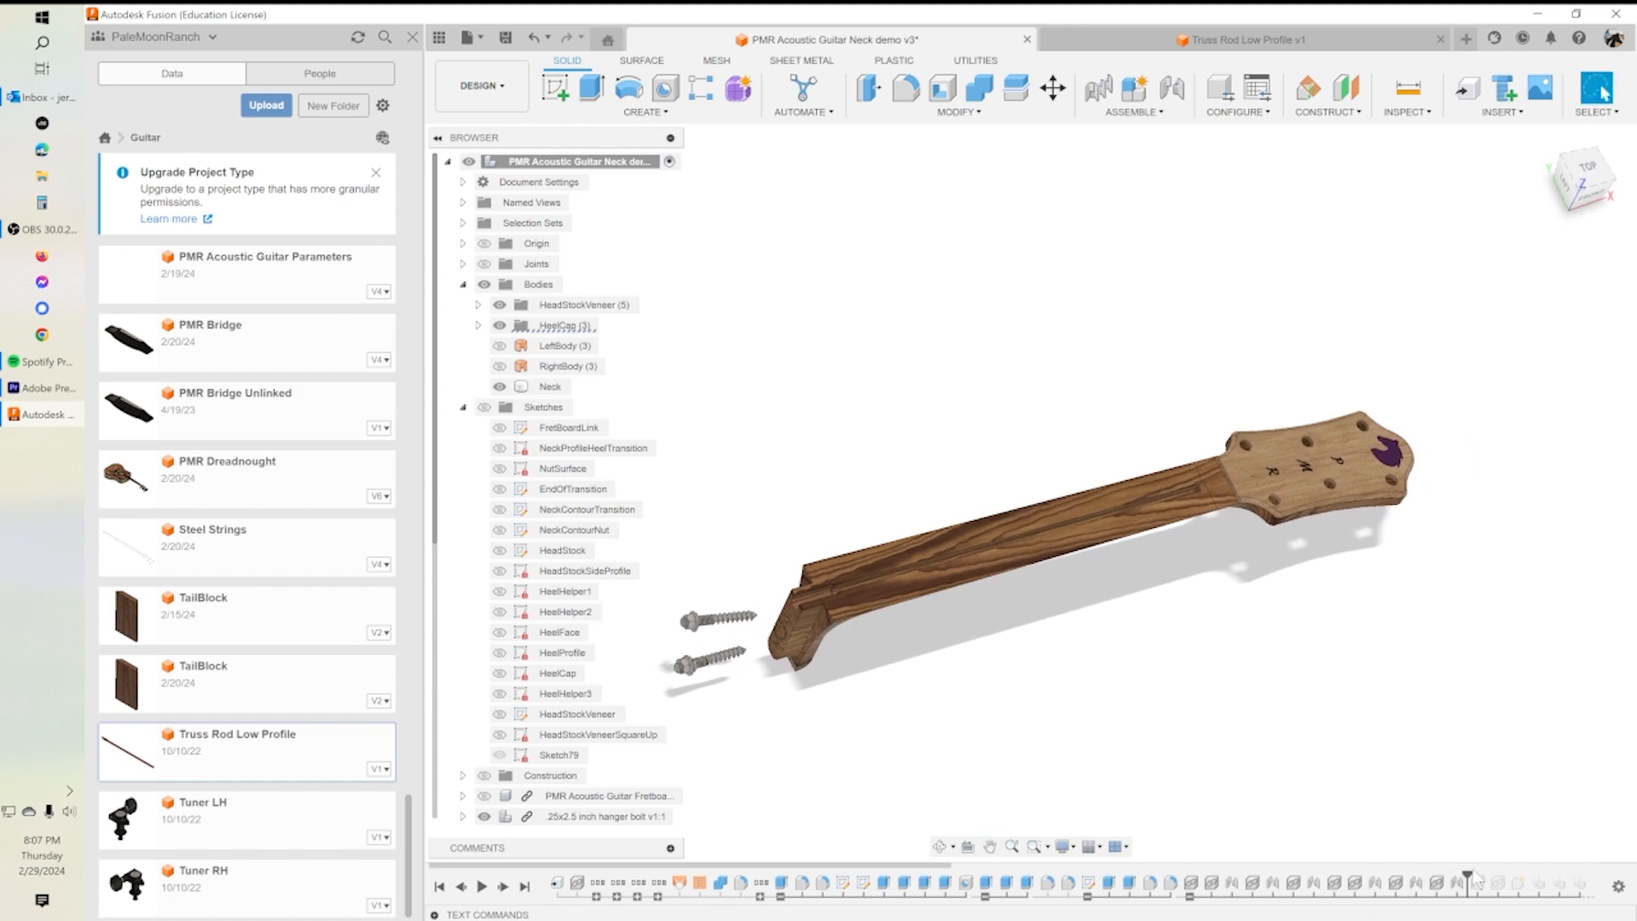
{"action": "left_click_drag", "start_coordinate": [1468, 872], "coordinate": [1499, 870]}
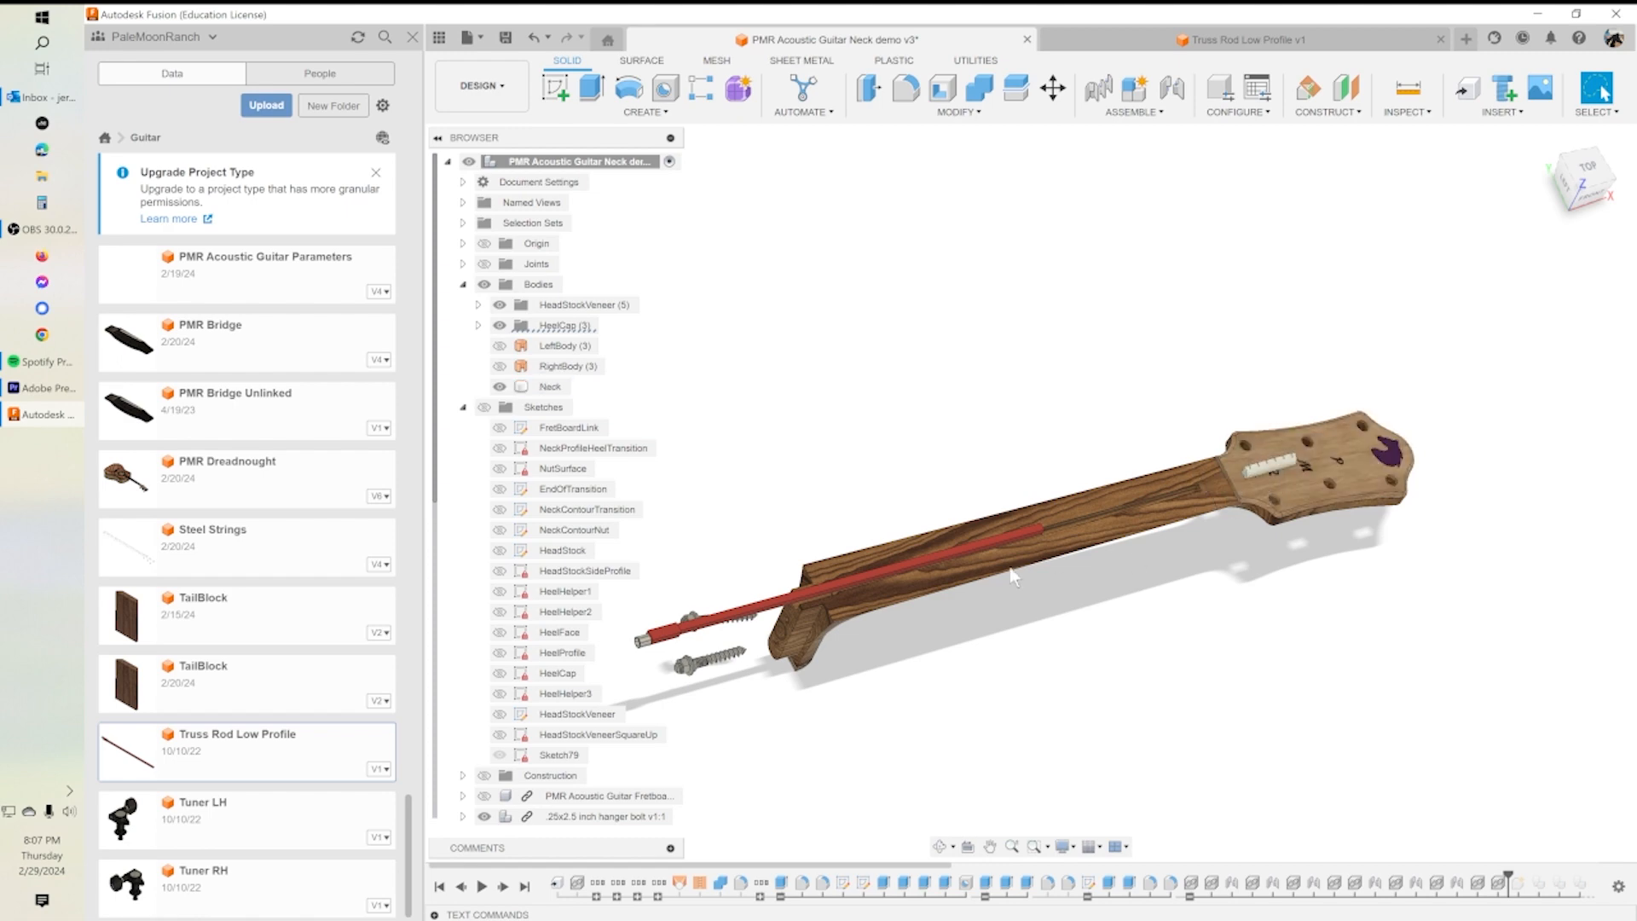
{"action": "left_click", "coordinate": [848, 612]}
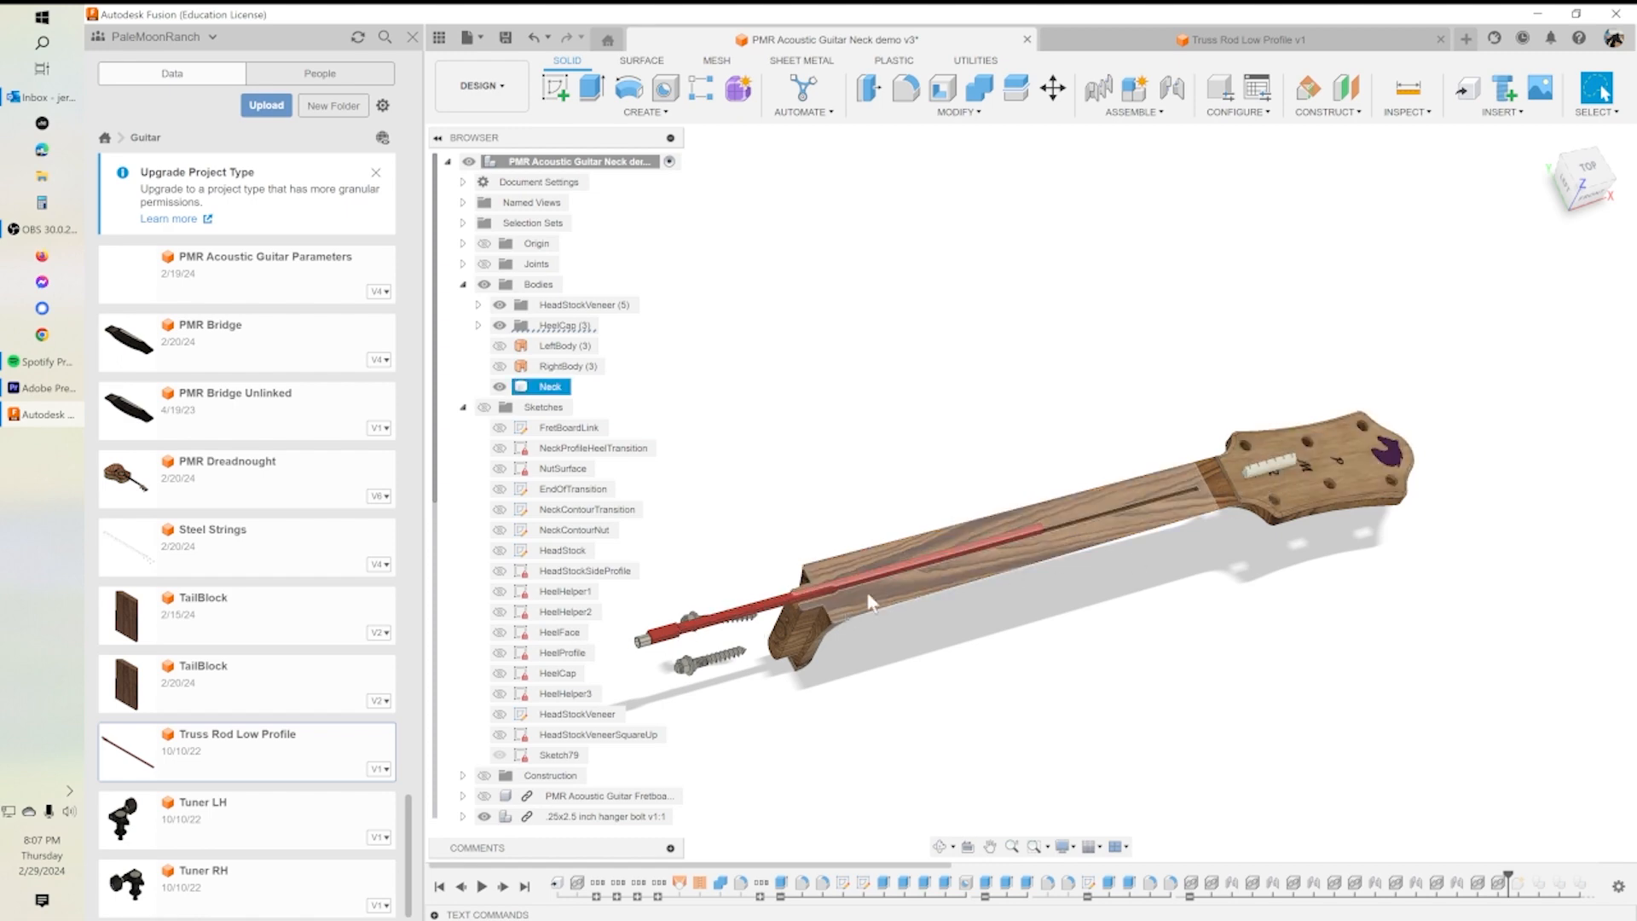
Step: Measure the length of the edge where the neck's top surface meets the headstock
{"action": "left_click", "coordinate": [666, 609]}
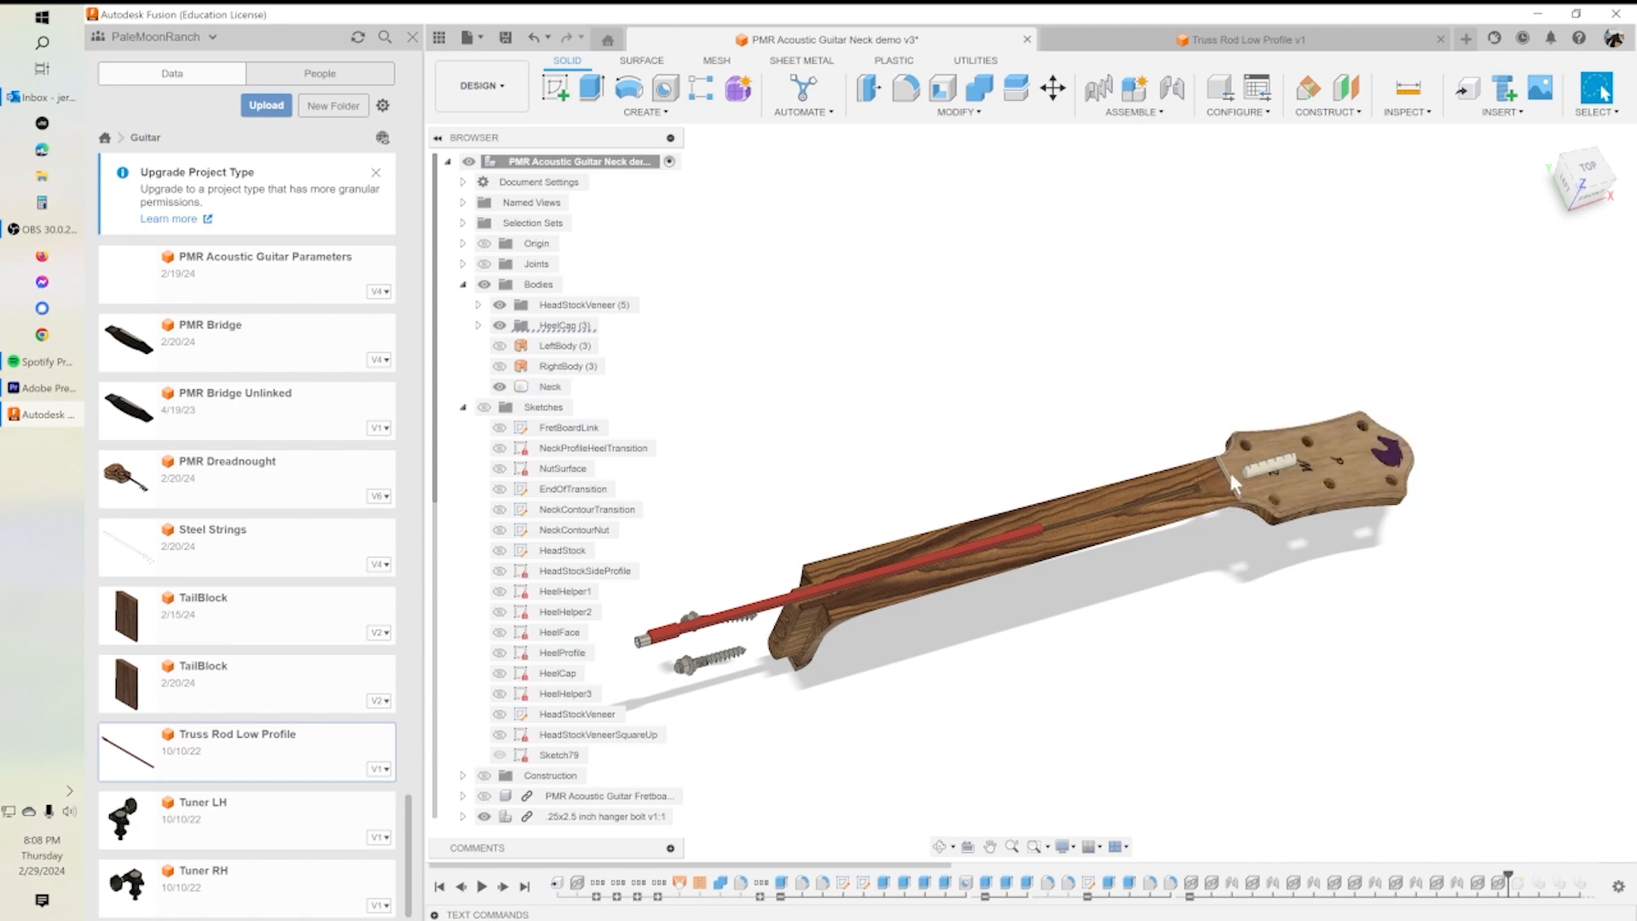
{"action": "left_click", "coordinate": [1408, 87]}
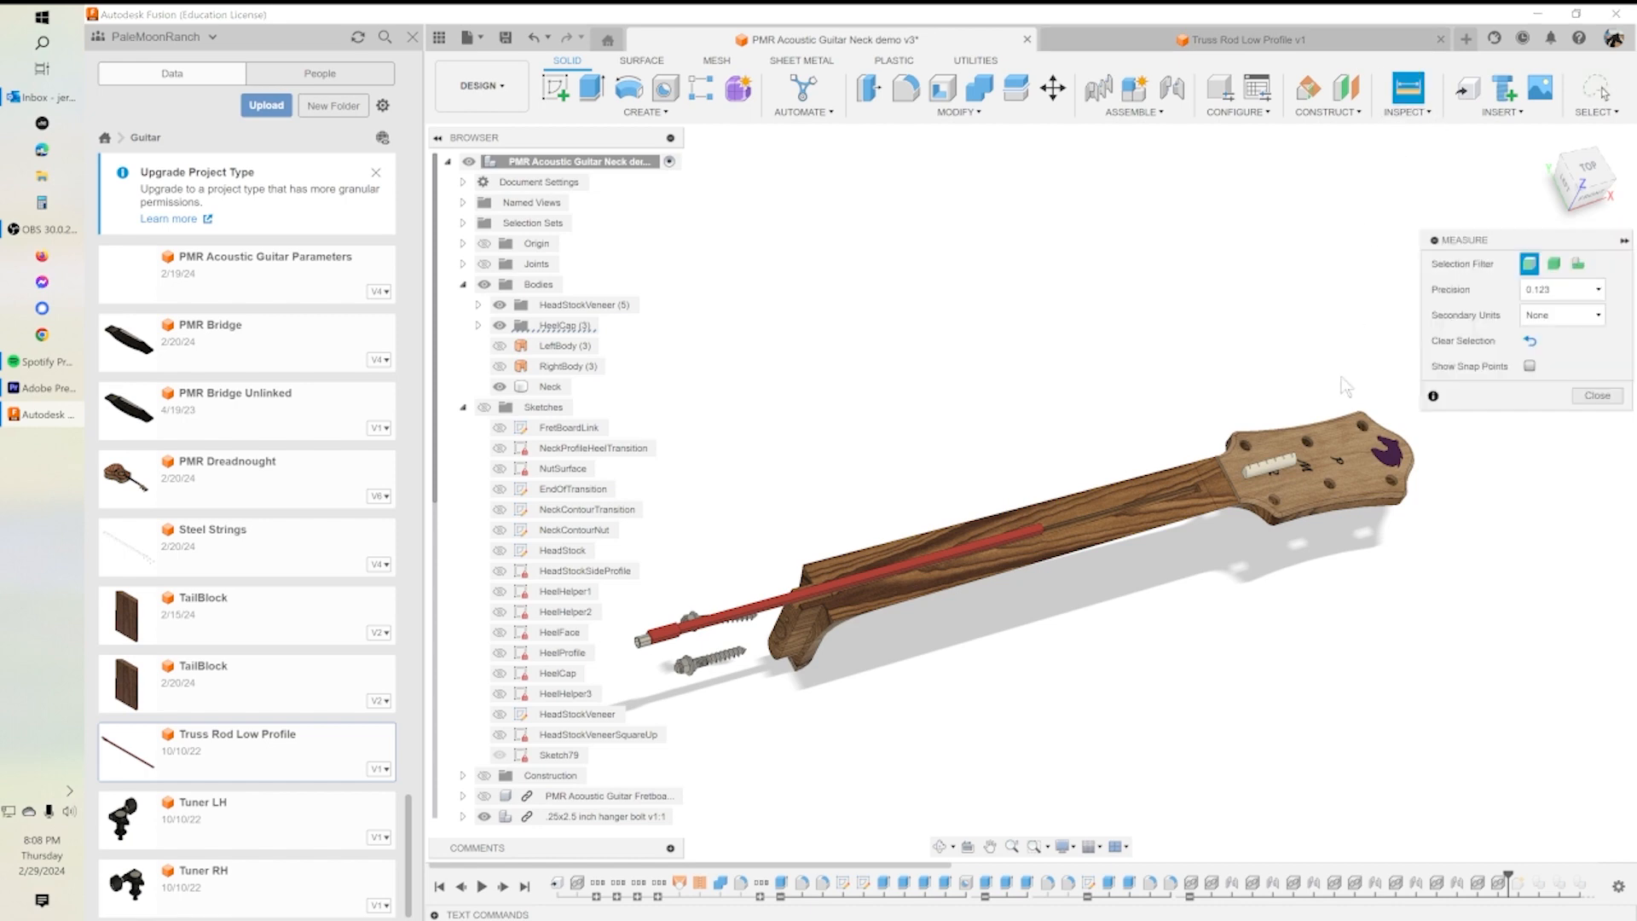
{"action": "left_click", "coordinate": [1229, 477]}
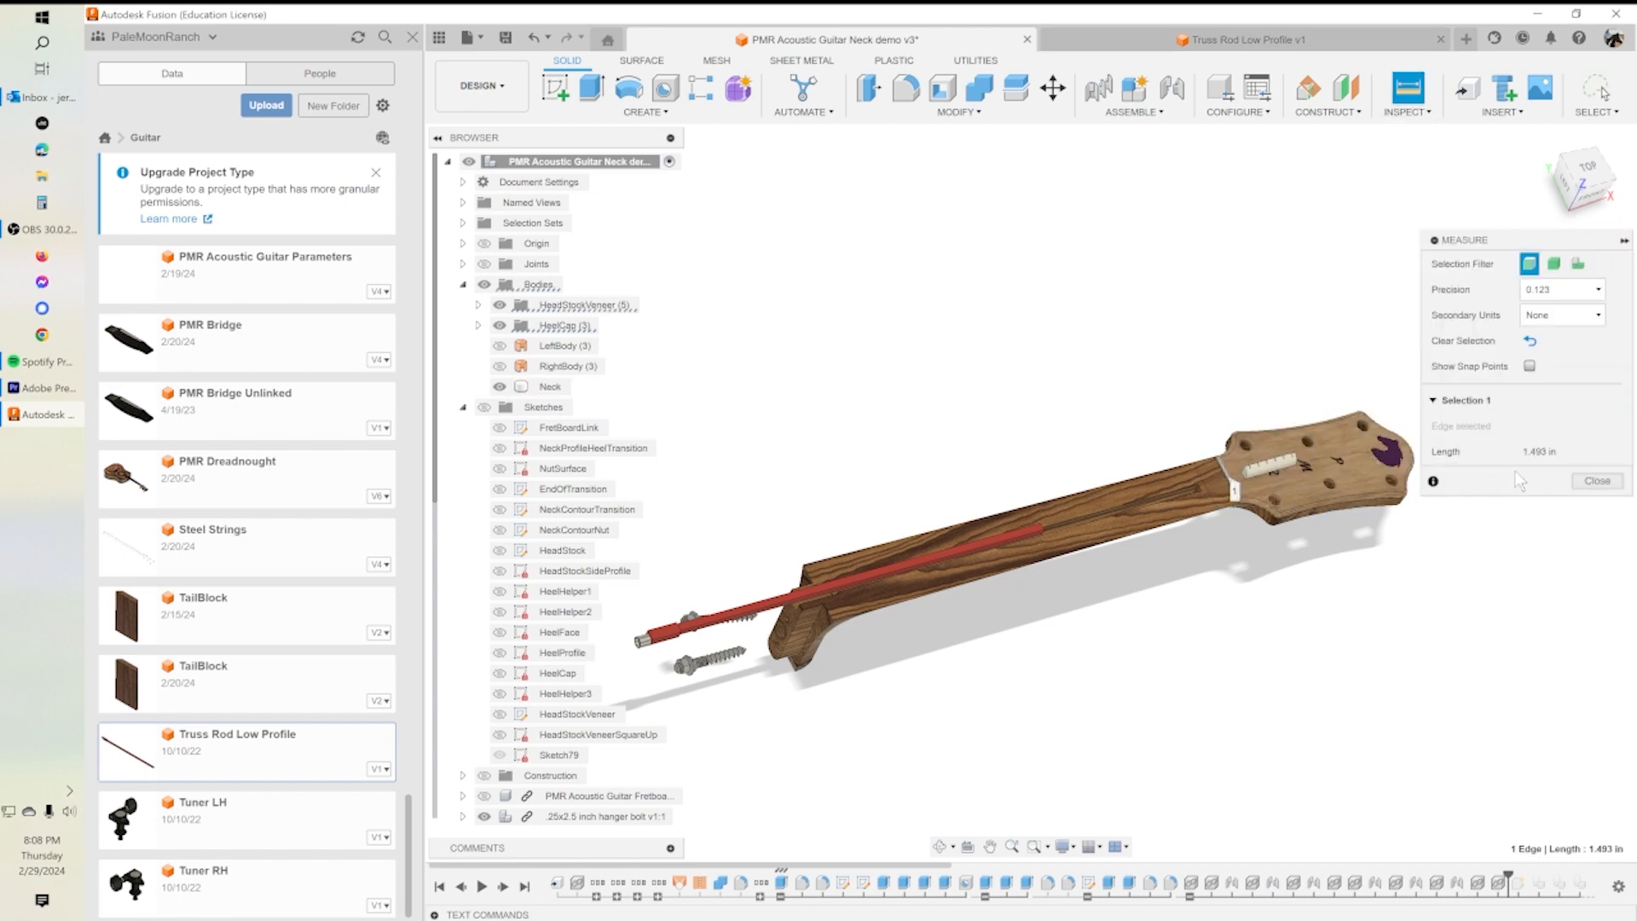
{"action": "left_click", "coordinate": [1596, 480]}
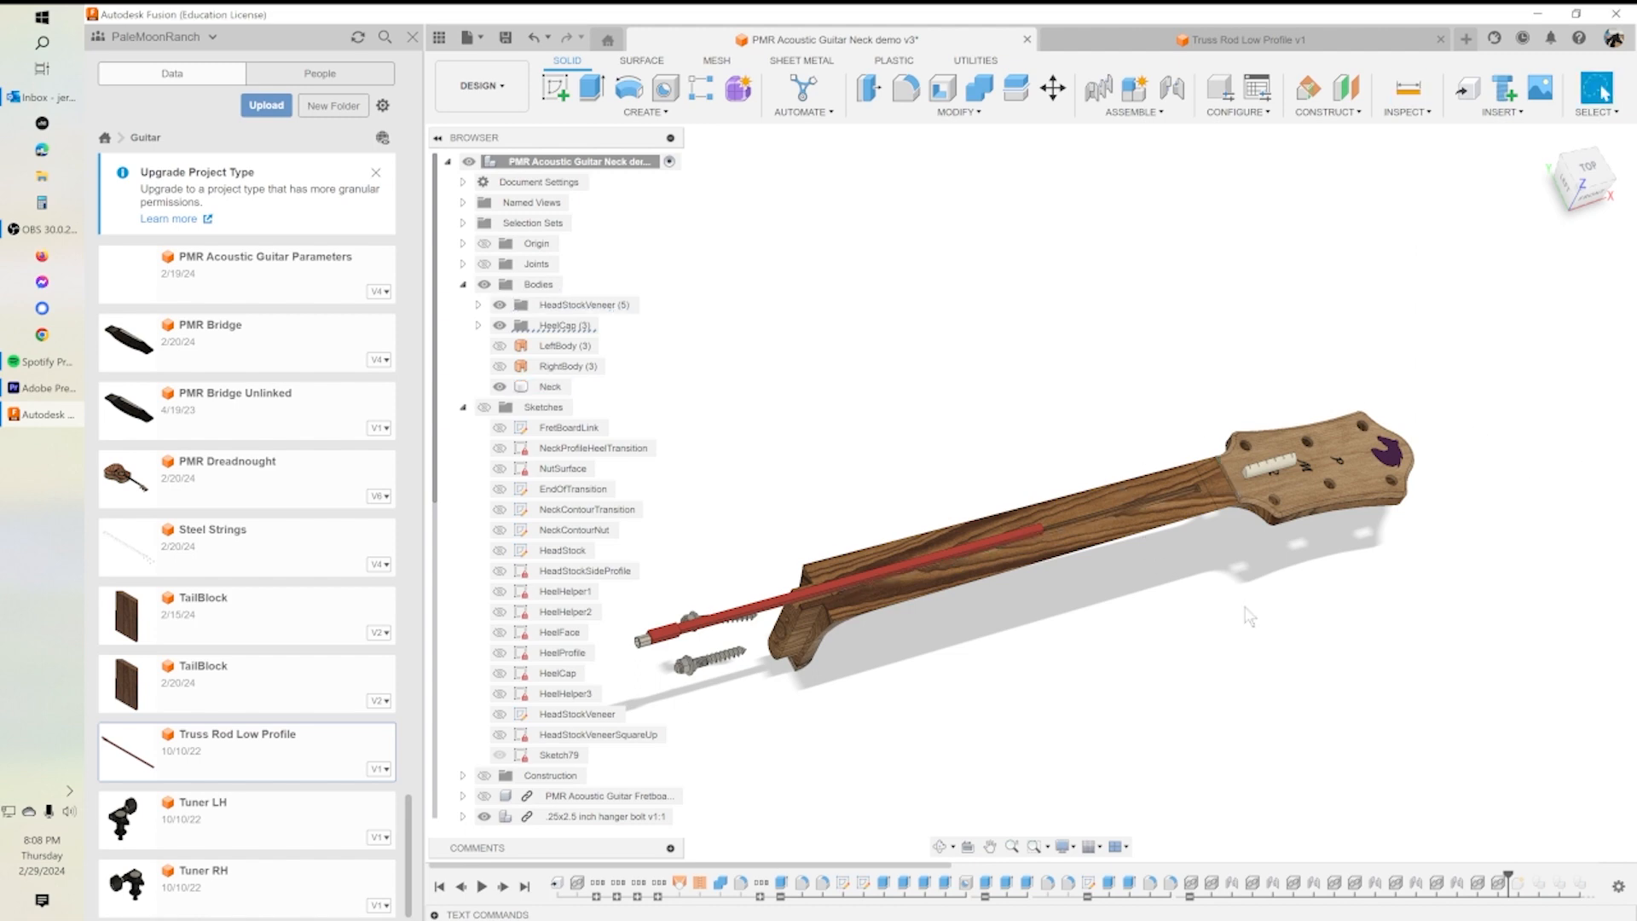
Step: Collapse the Sketches and Bodies folders and roll the timeline forward past the Bolts component's creation and the moves of all bolt hardware into it
{"action": "middle_click_drag", "start_coordinate": [1133, 555], "coordinate": [1186, 559], "text": "shift"}
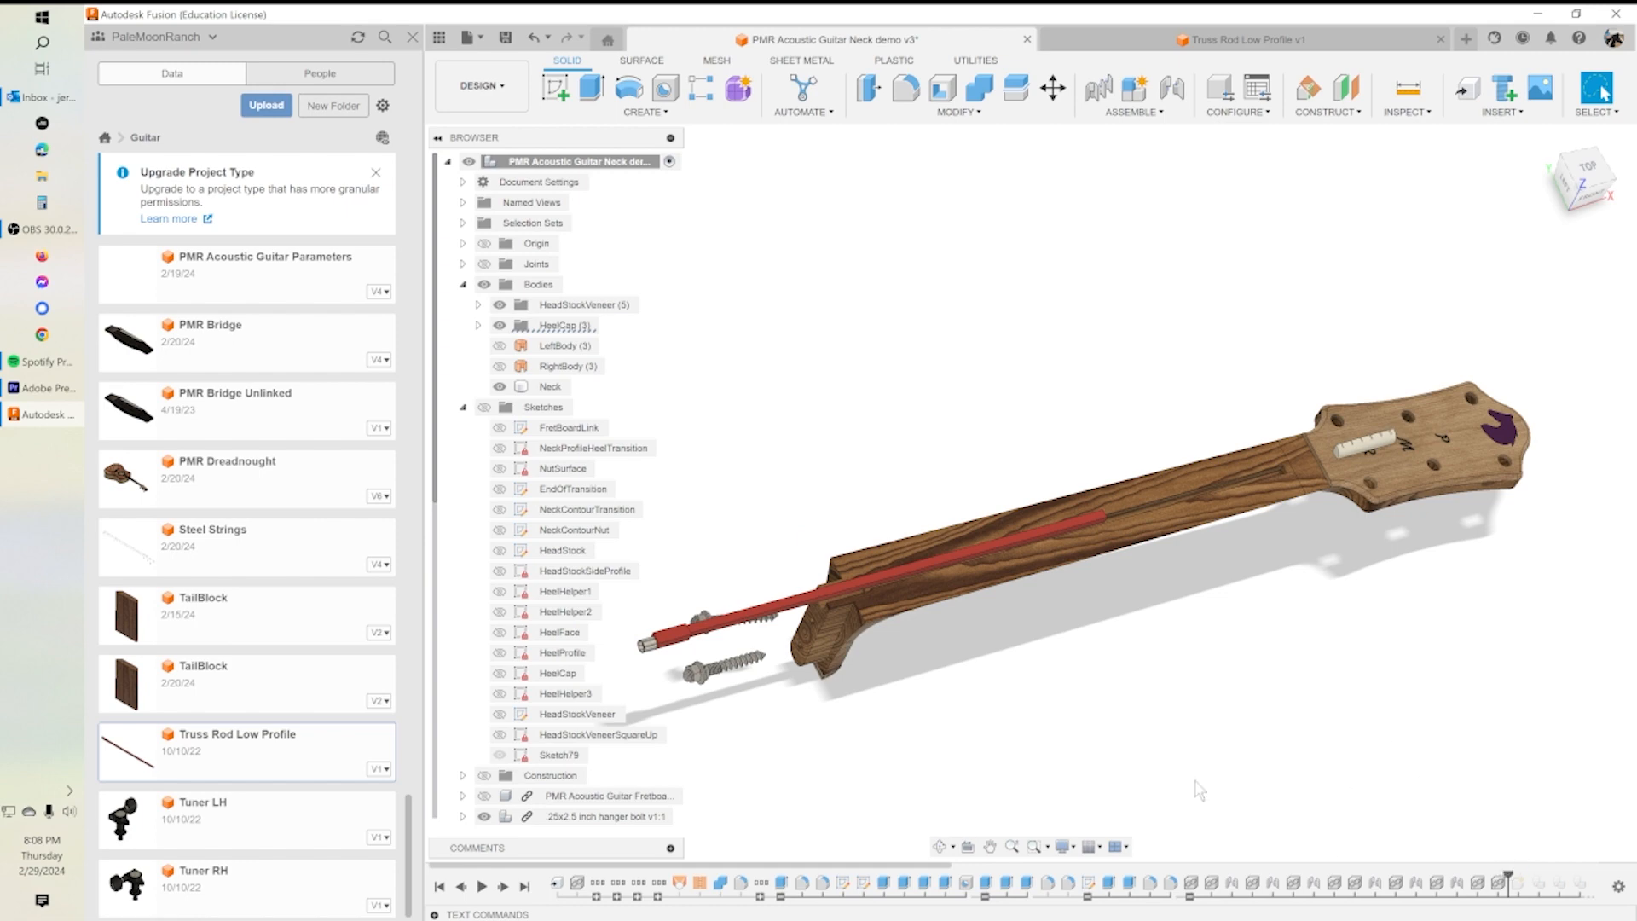
{"action": "scroll", "coordinate": [798, 793], "scroll_direction": "up", "scroll_amount": 2}
{"action": "scroll", "coordinate": [782, 747], "scroll_direction": "down", "scroll_amount": 2}
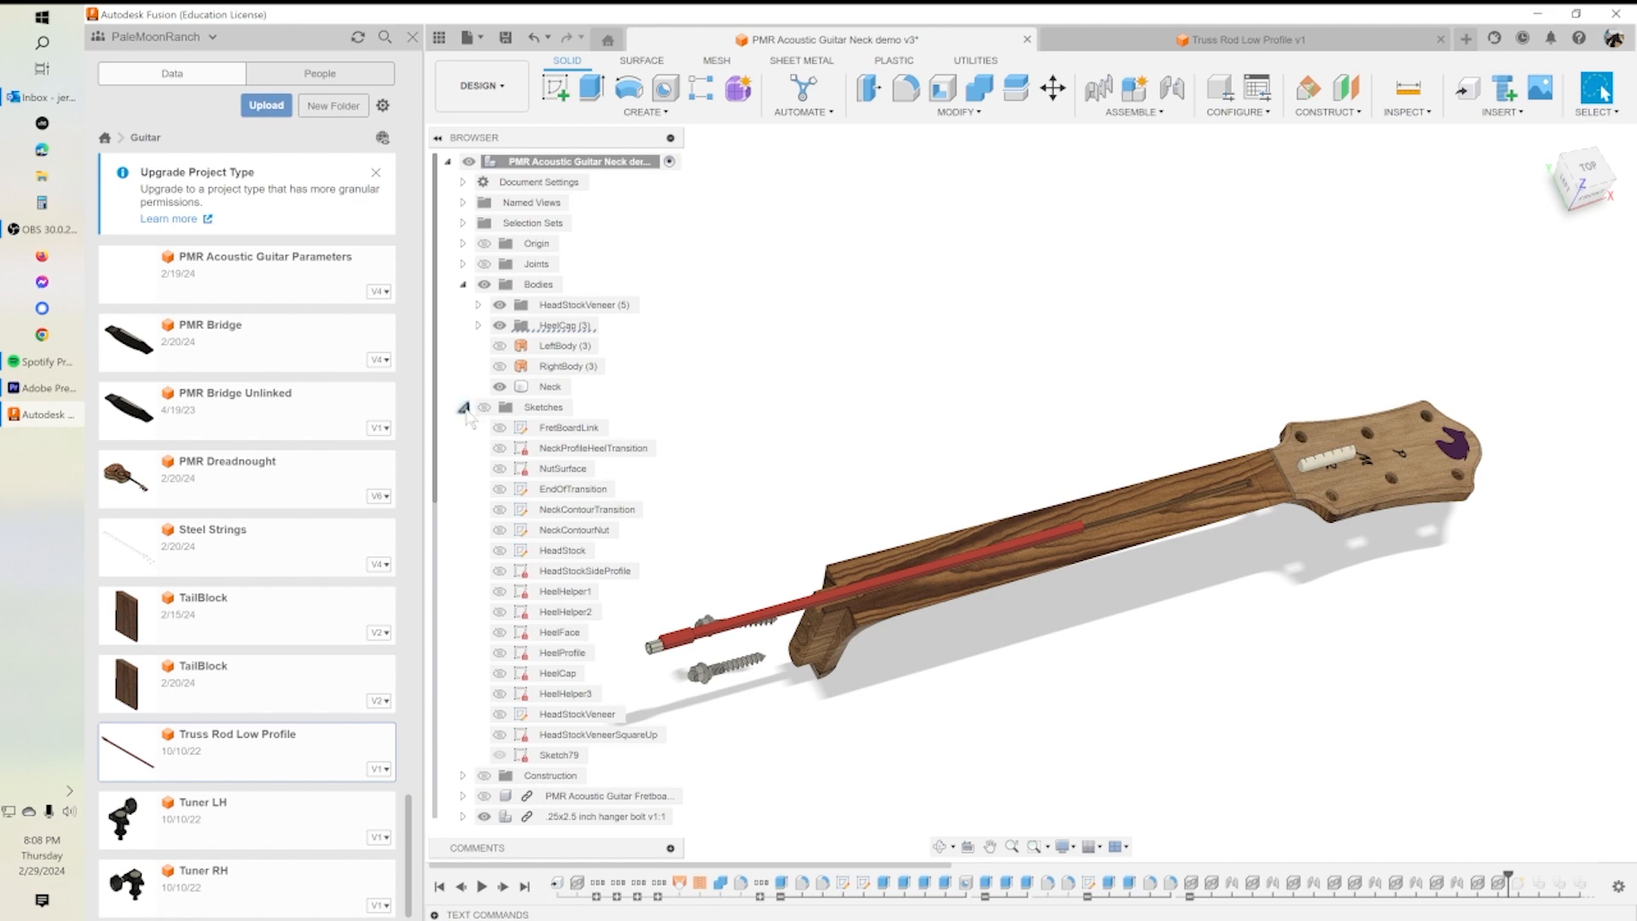
{"action": "left_click", "coordinate": [462, 408]}
{"action": "left_click", "coordinate": [464, 284]}
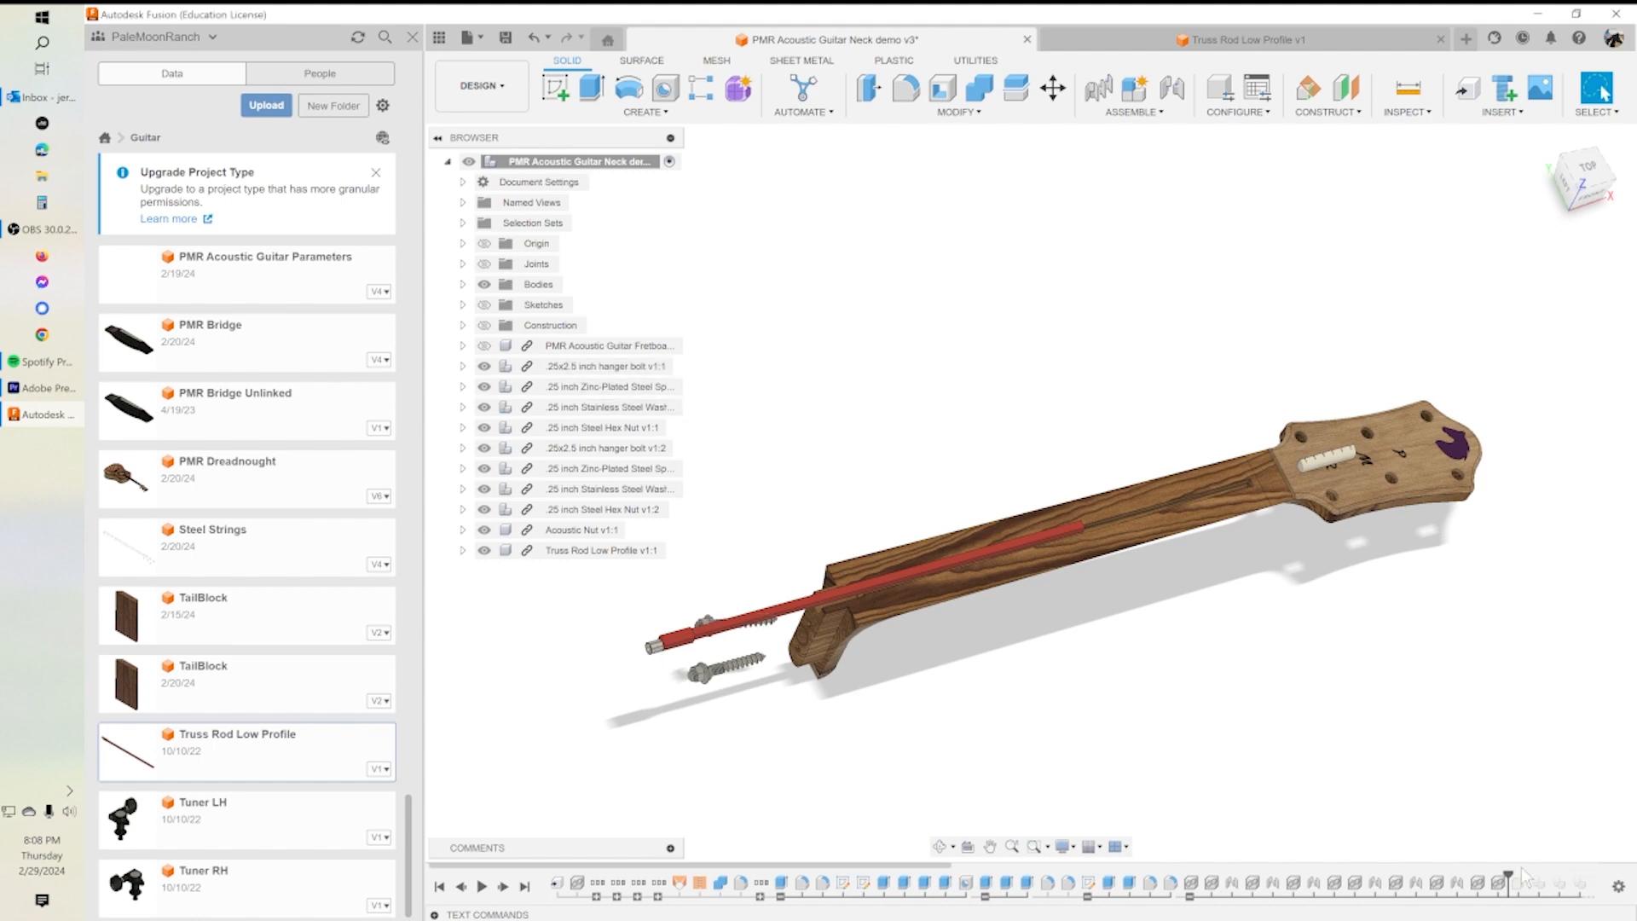
{"action": "left_click_drag", "start_coordinate": [1509, 875], "coordinate": [1528, 875]}
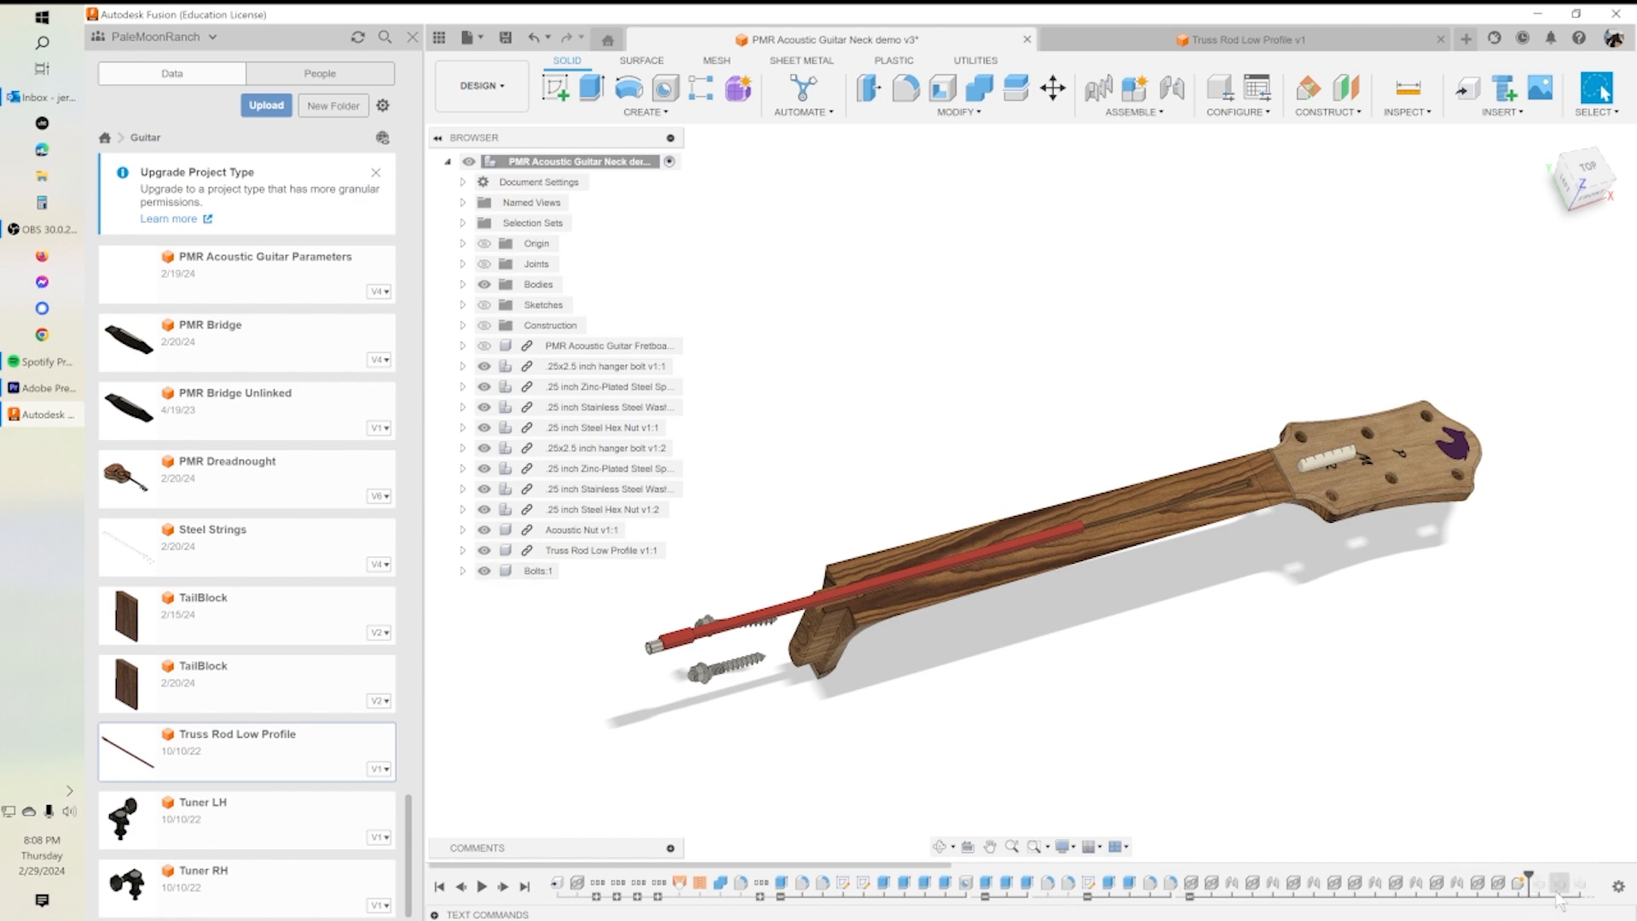
{"action": "scroll", "coordinate": [1540, 900], "scroll_direction": "down", "scroll_amount": 5}
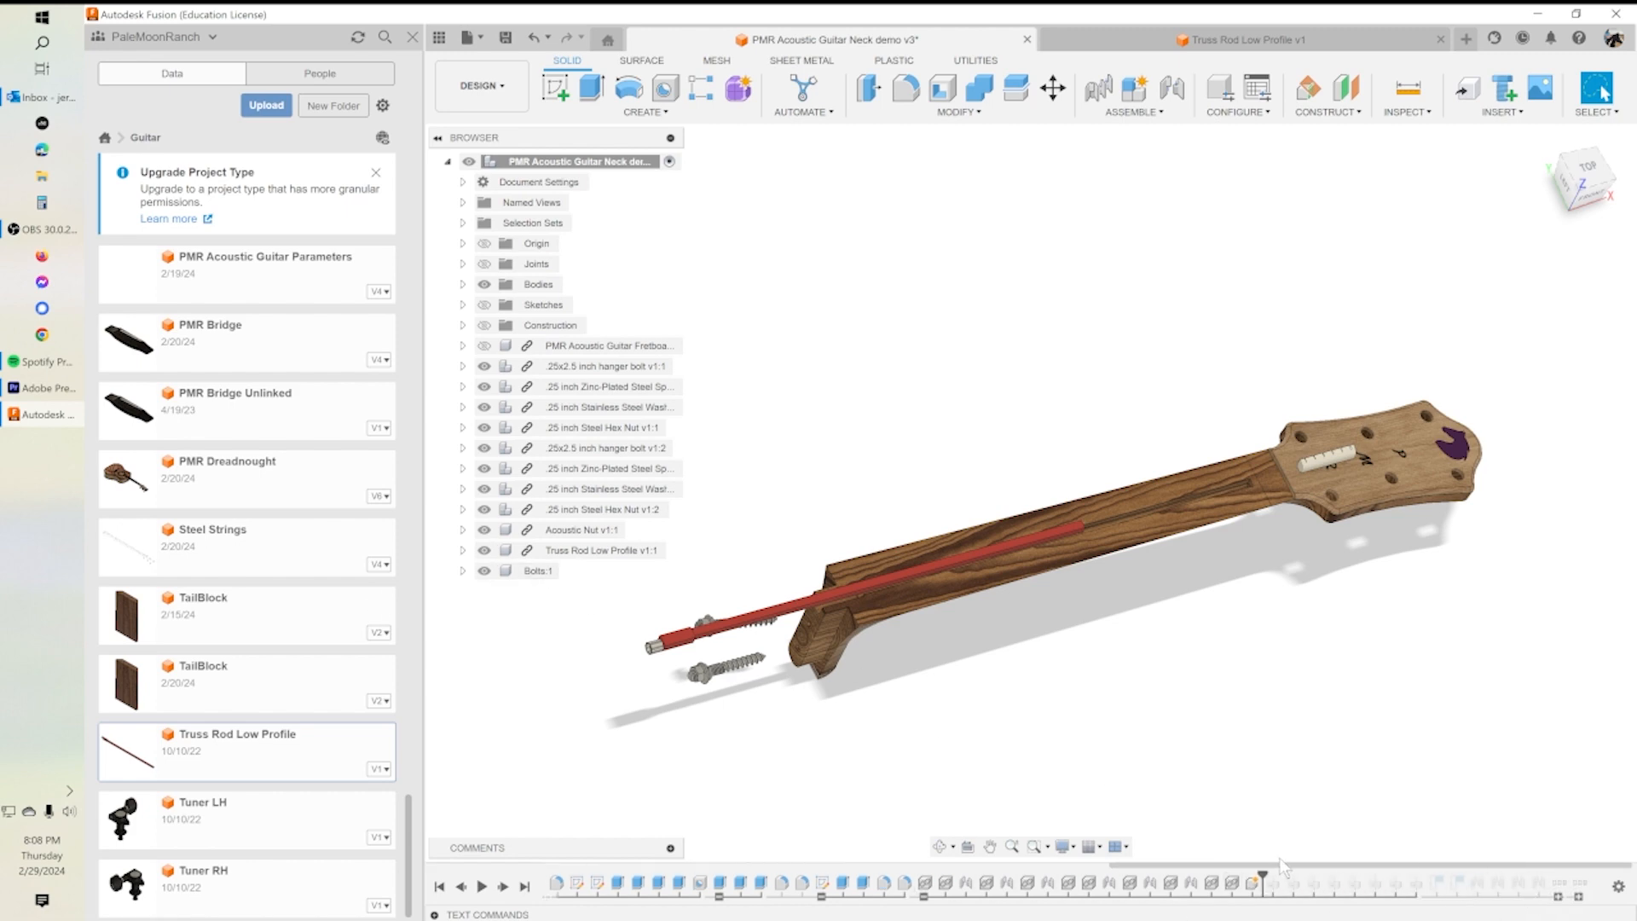
{"action": "left_click_drag", "start_coordinate": [1260, 871], "coordinate": [1273, 882]}
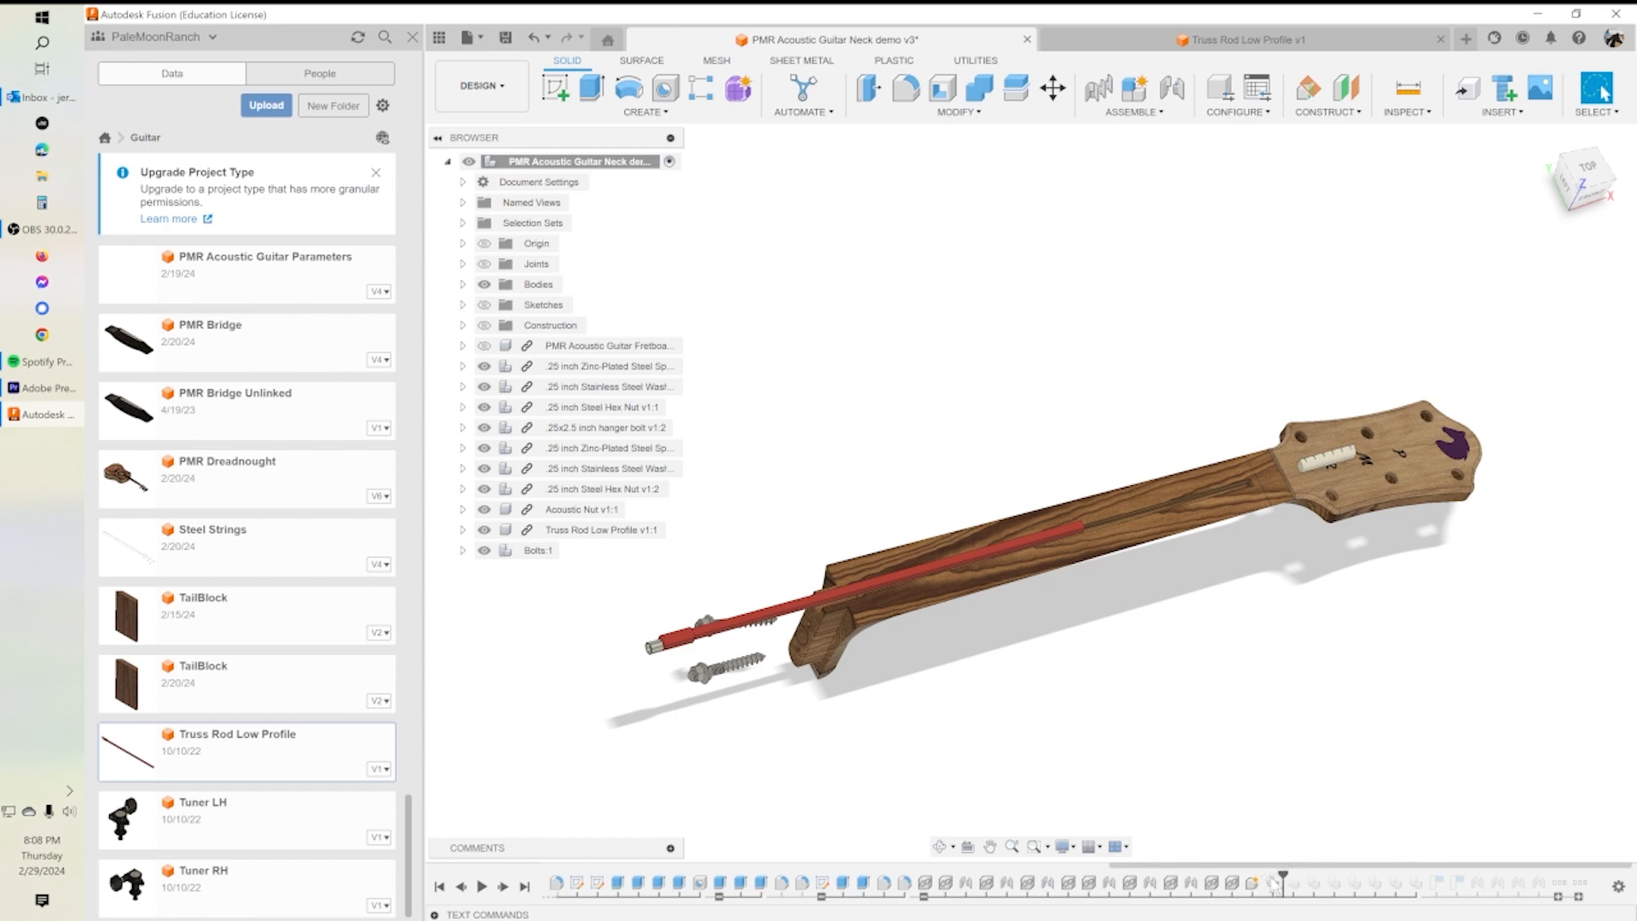
{"action": "left_click", "coordinate": [463, 550]}
{"action": "left_click_drag", "start_coordinate": [1281, 873], "coordinate": [1414, 883]}
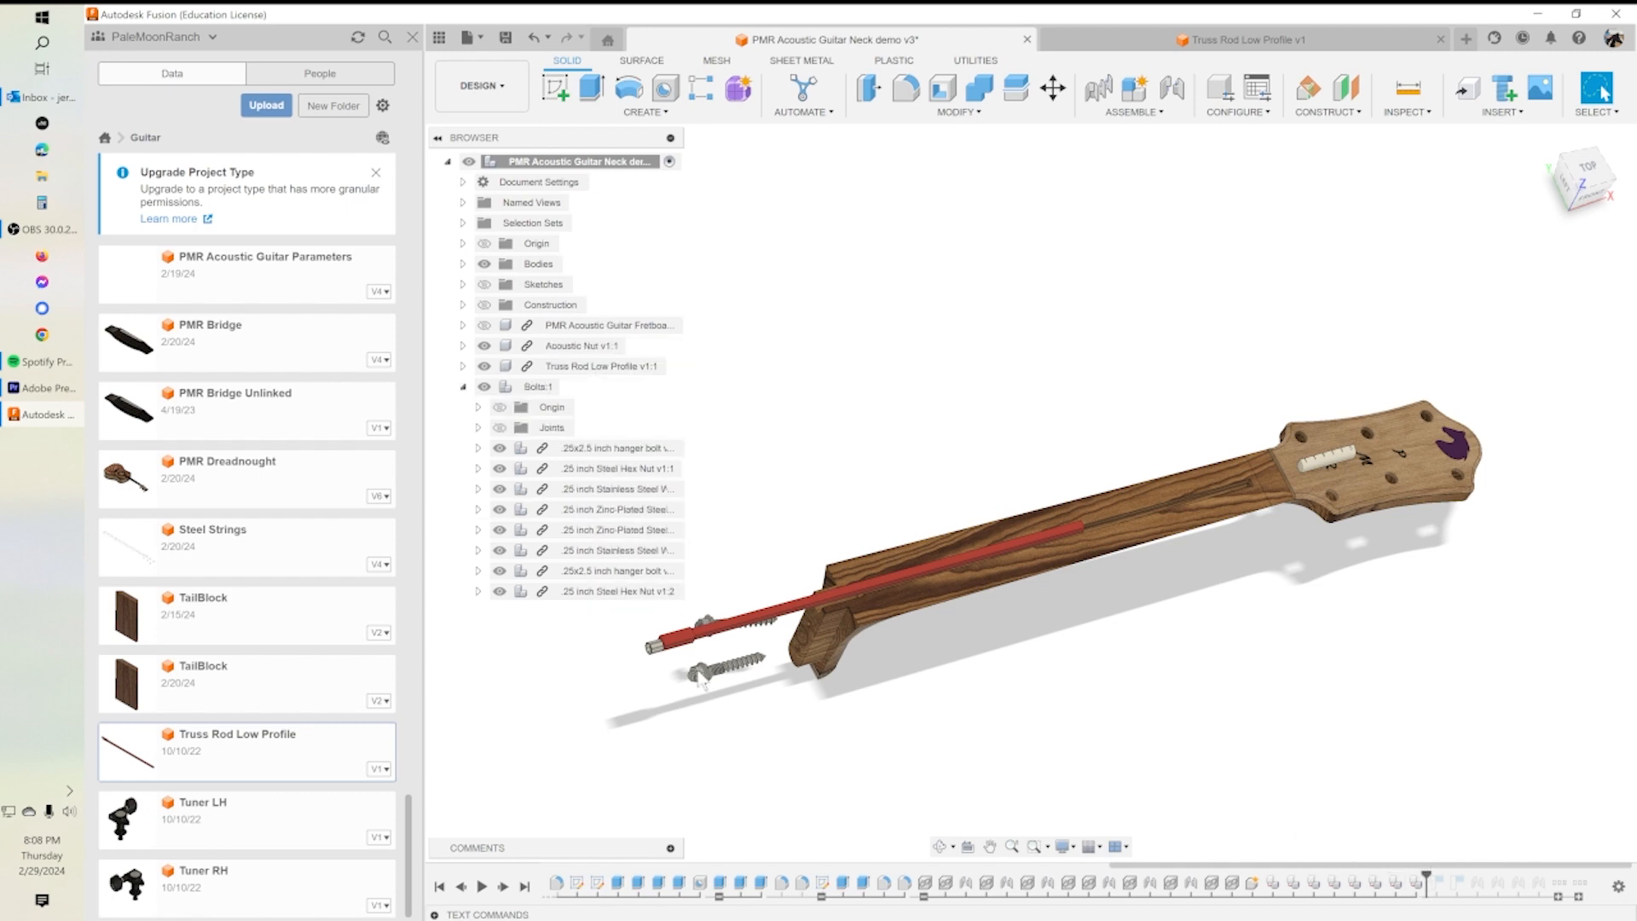
{"action": "left_click", "coordinate": [464, 387]}
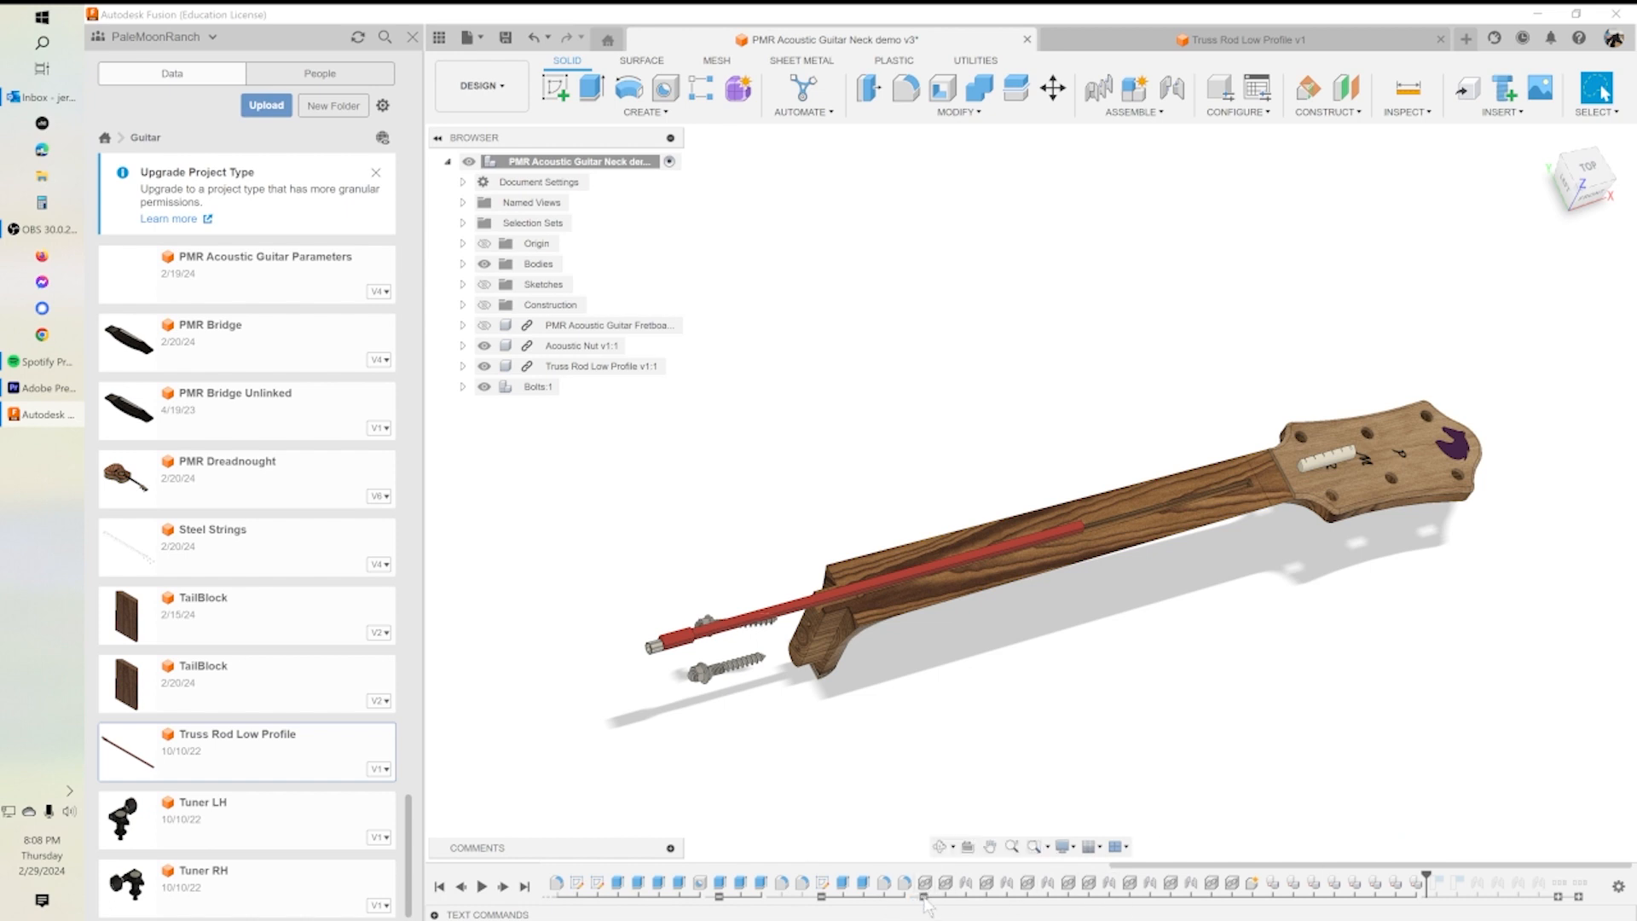
Step: Collapse the expanded feature groups in the timeline
{"action": "left_click", "coordinate": [821, 897]}
{"action": "left_click", "coordinate": [801, 894]}
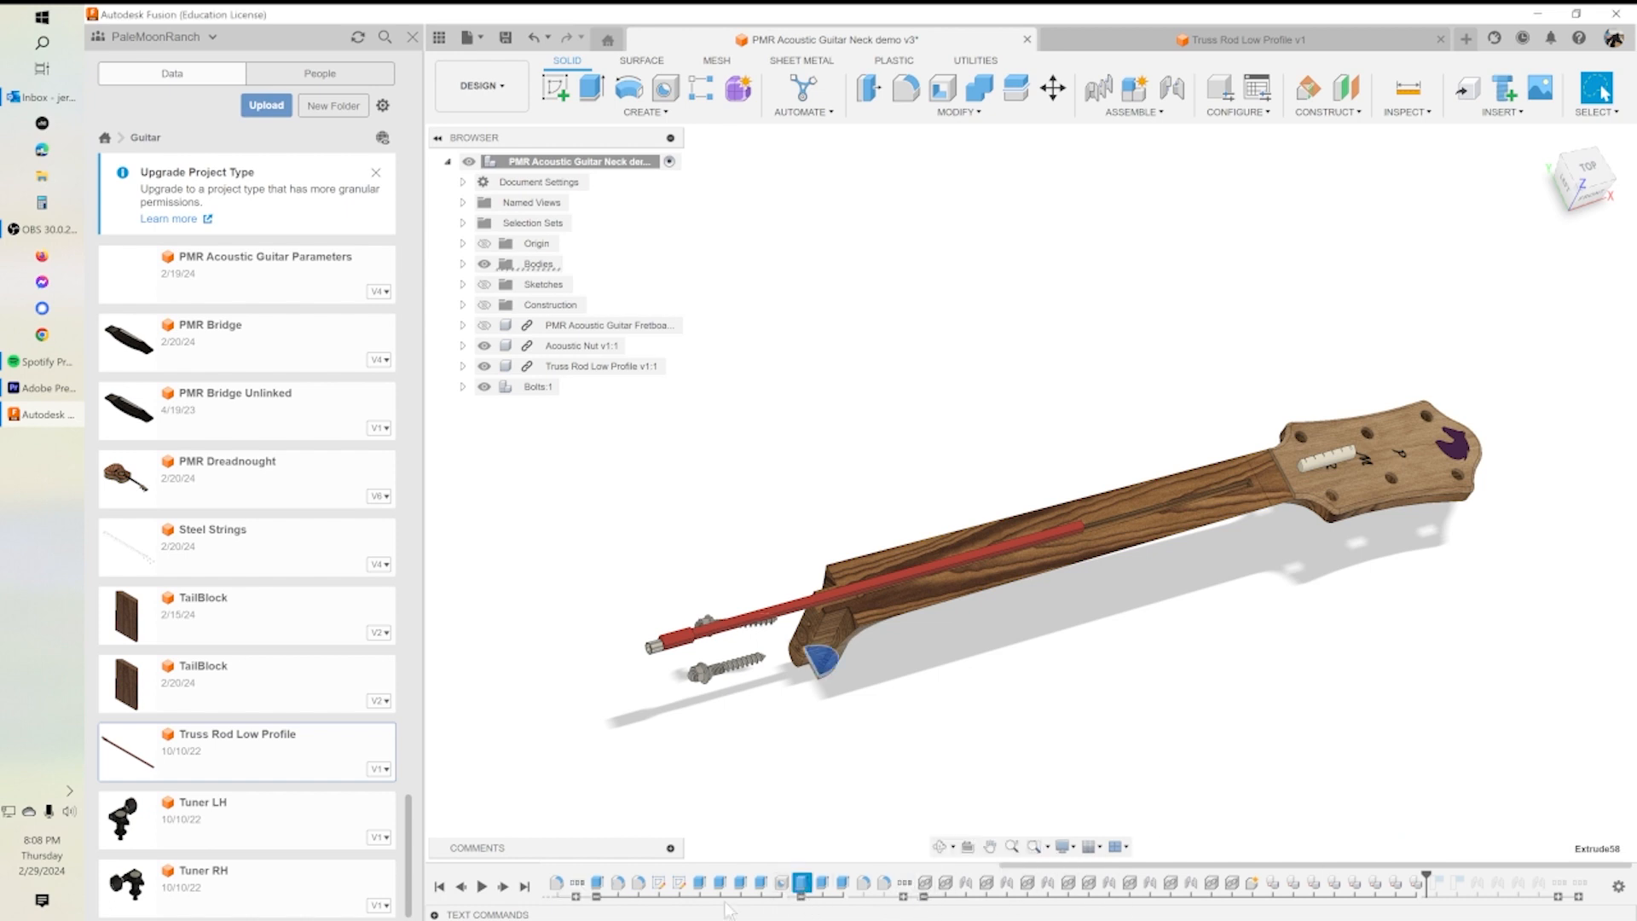
{"action": "left_click", "coordinate": [595, 897]}
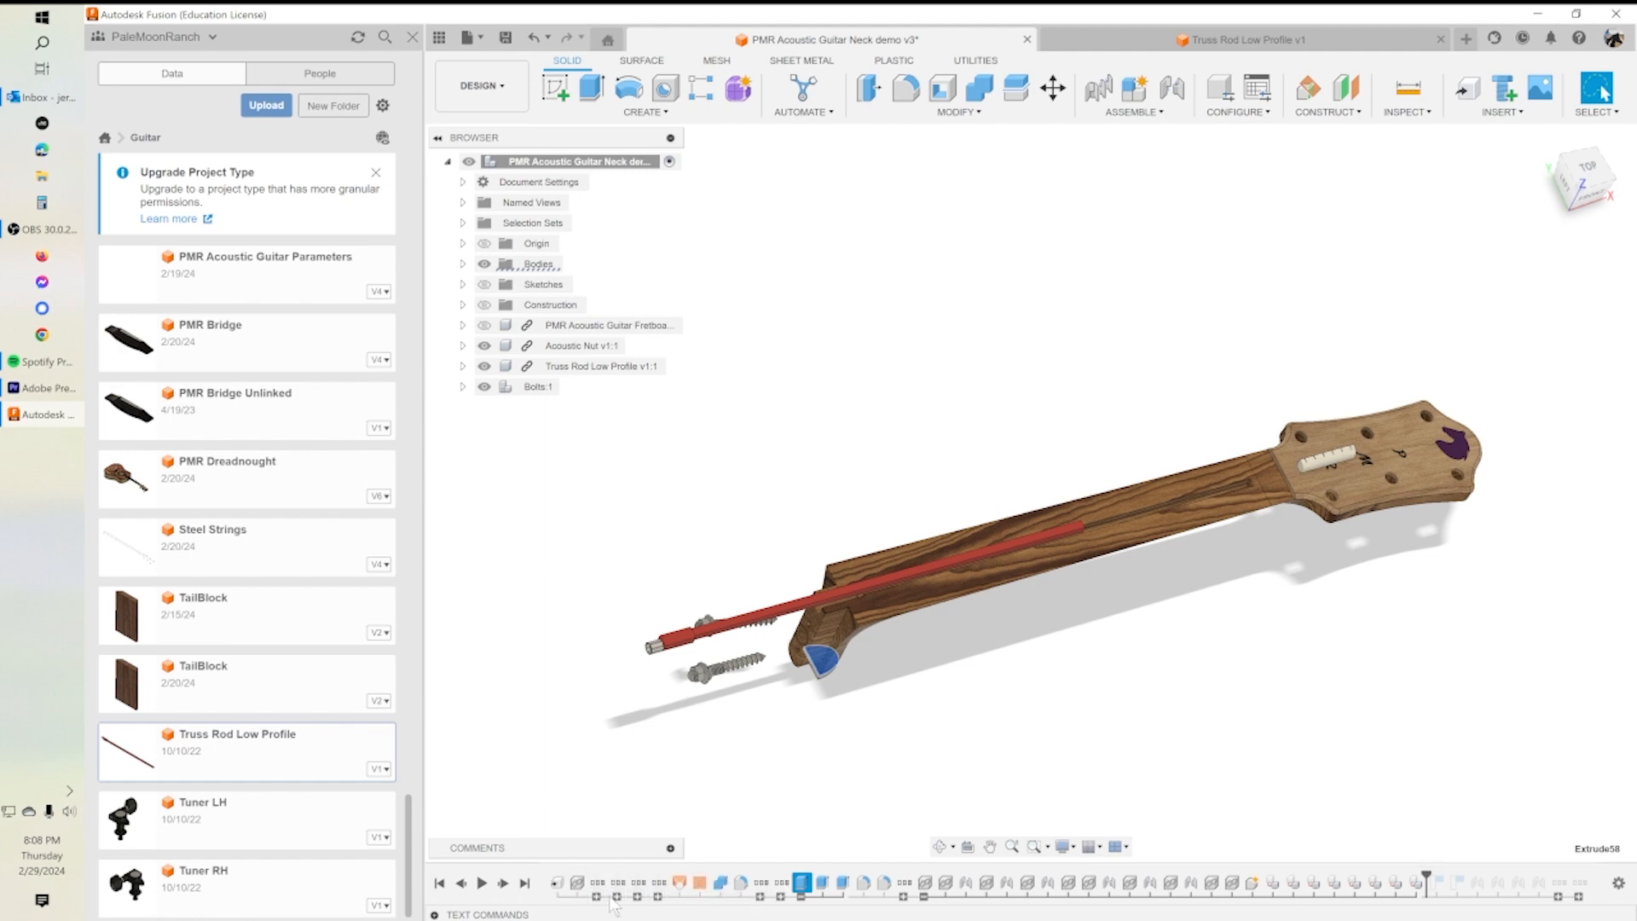
{"action": "left_click", "coordinate": [802, 897]}
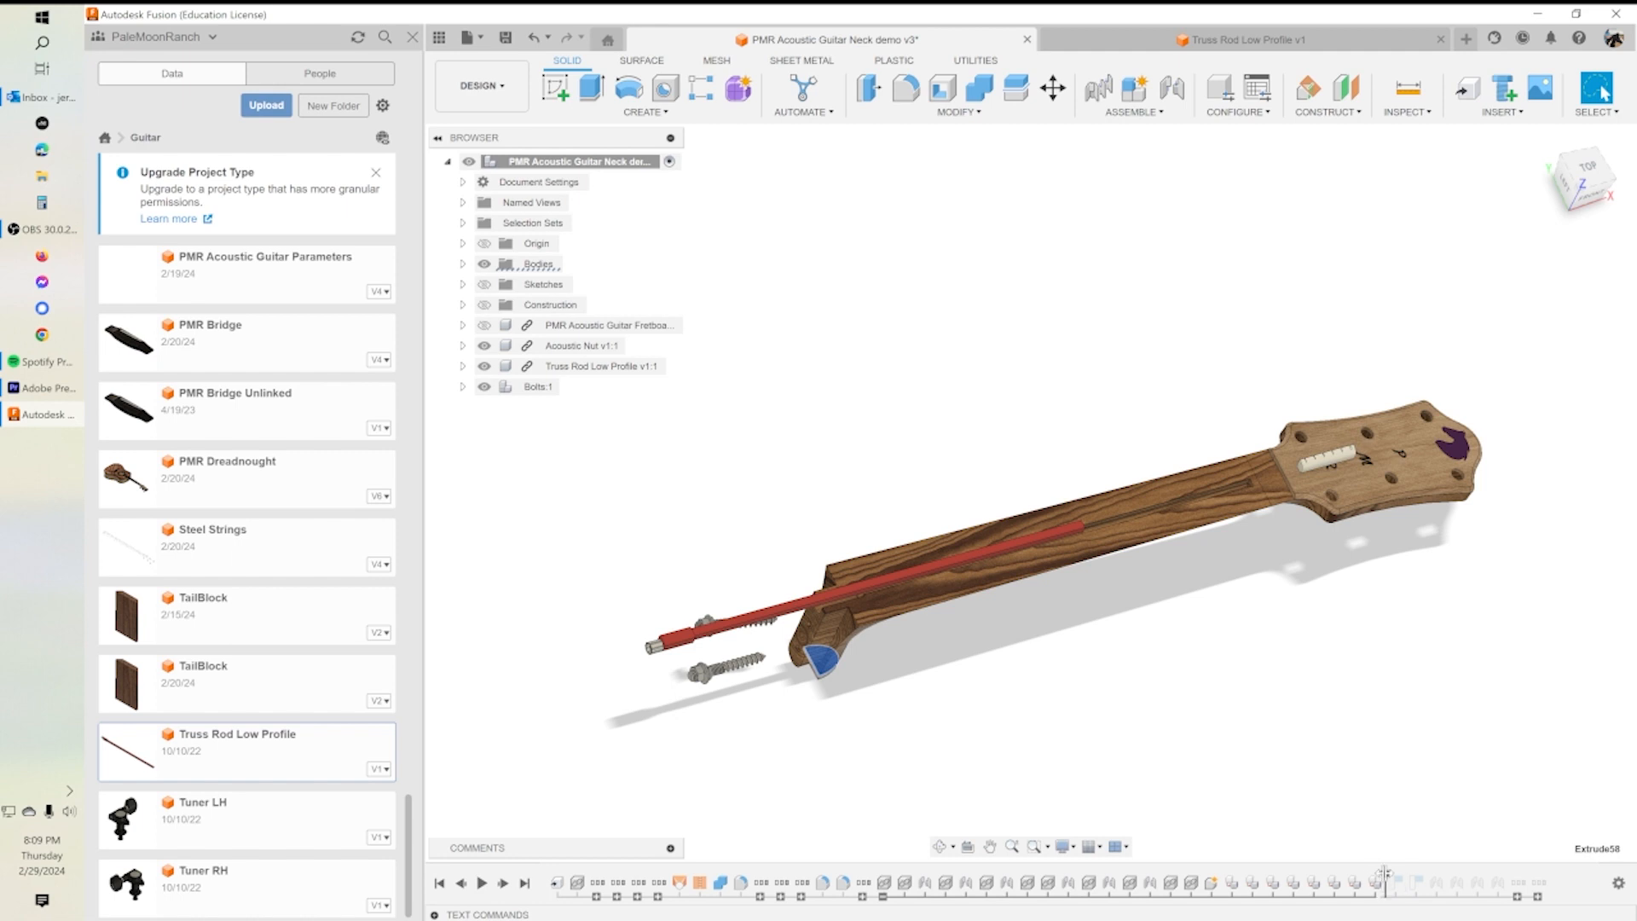
Step: Roll the timeline forward past the two captured positions and the truss rod joint
{"action": "left_click_drag", "start_coordinate": [1385, 873], "coordinate": [1421, 873]}
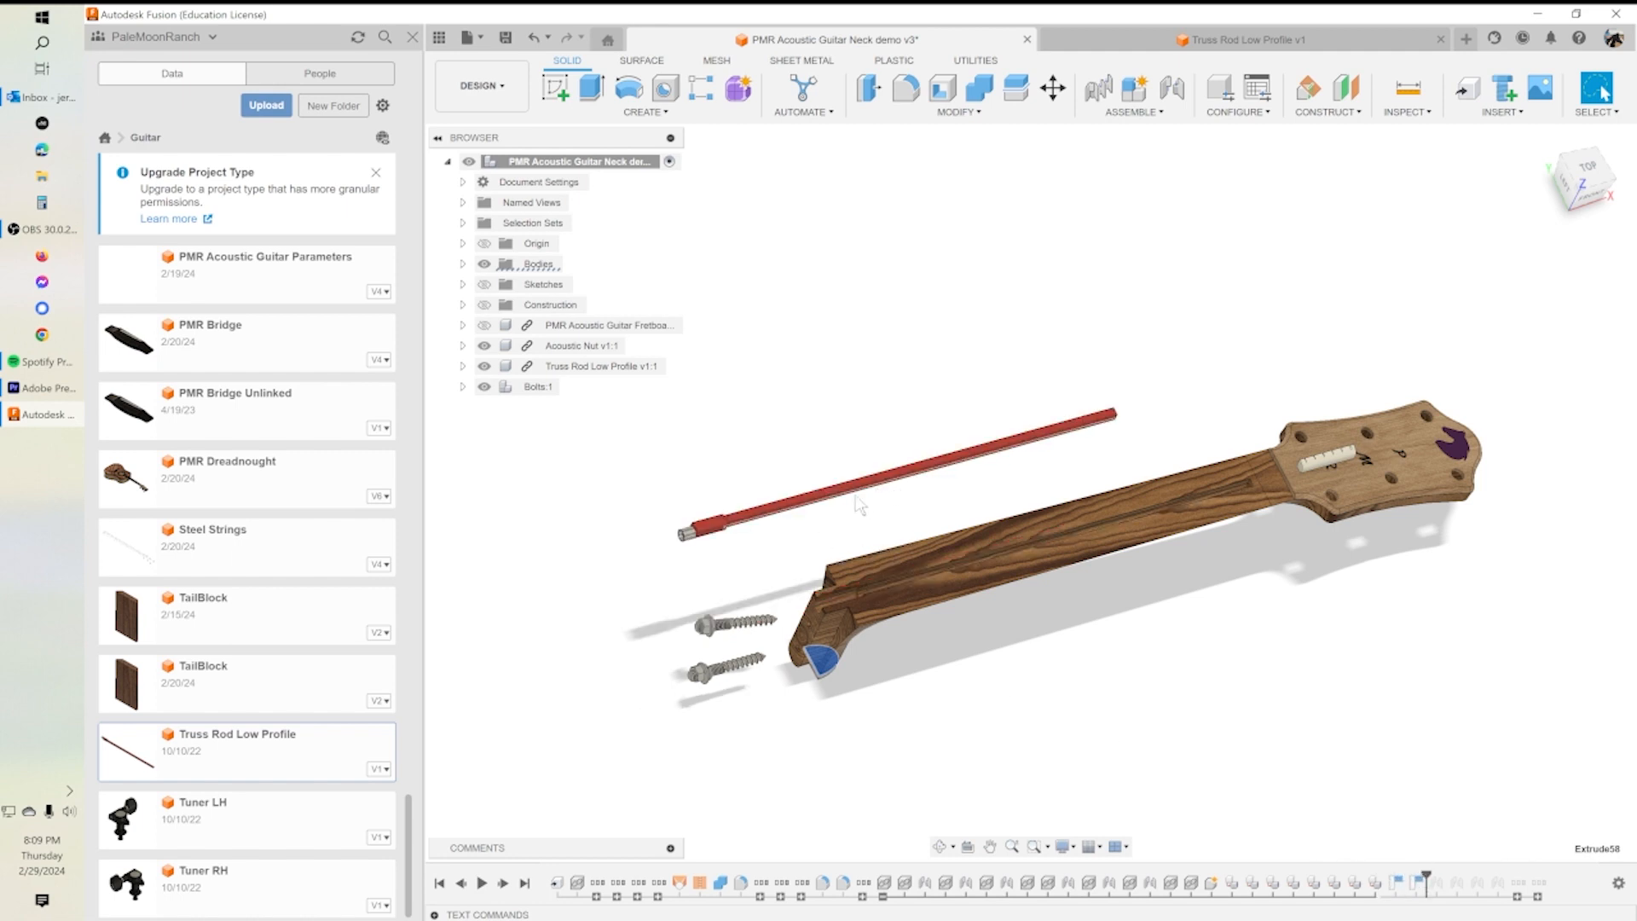
{"action": "middle_click_drag", "start_coordinate": [1168, 742], "coordinate": [1238, 764], "text": "shift"}
{"action": "left_click_drag", "start_coordinate": [1425, 876], "coordinate": [1437, 873]}
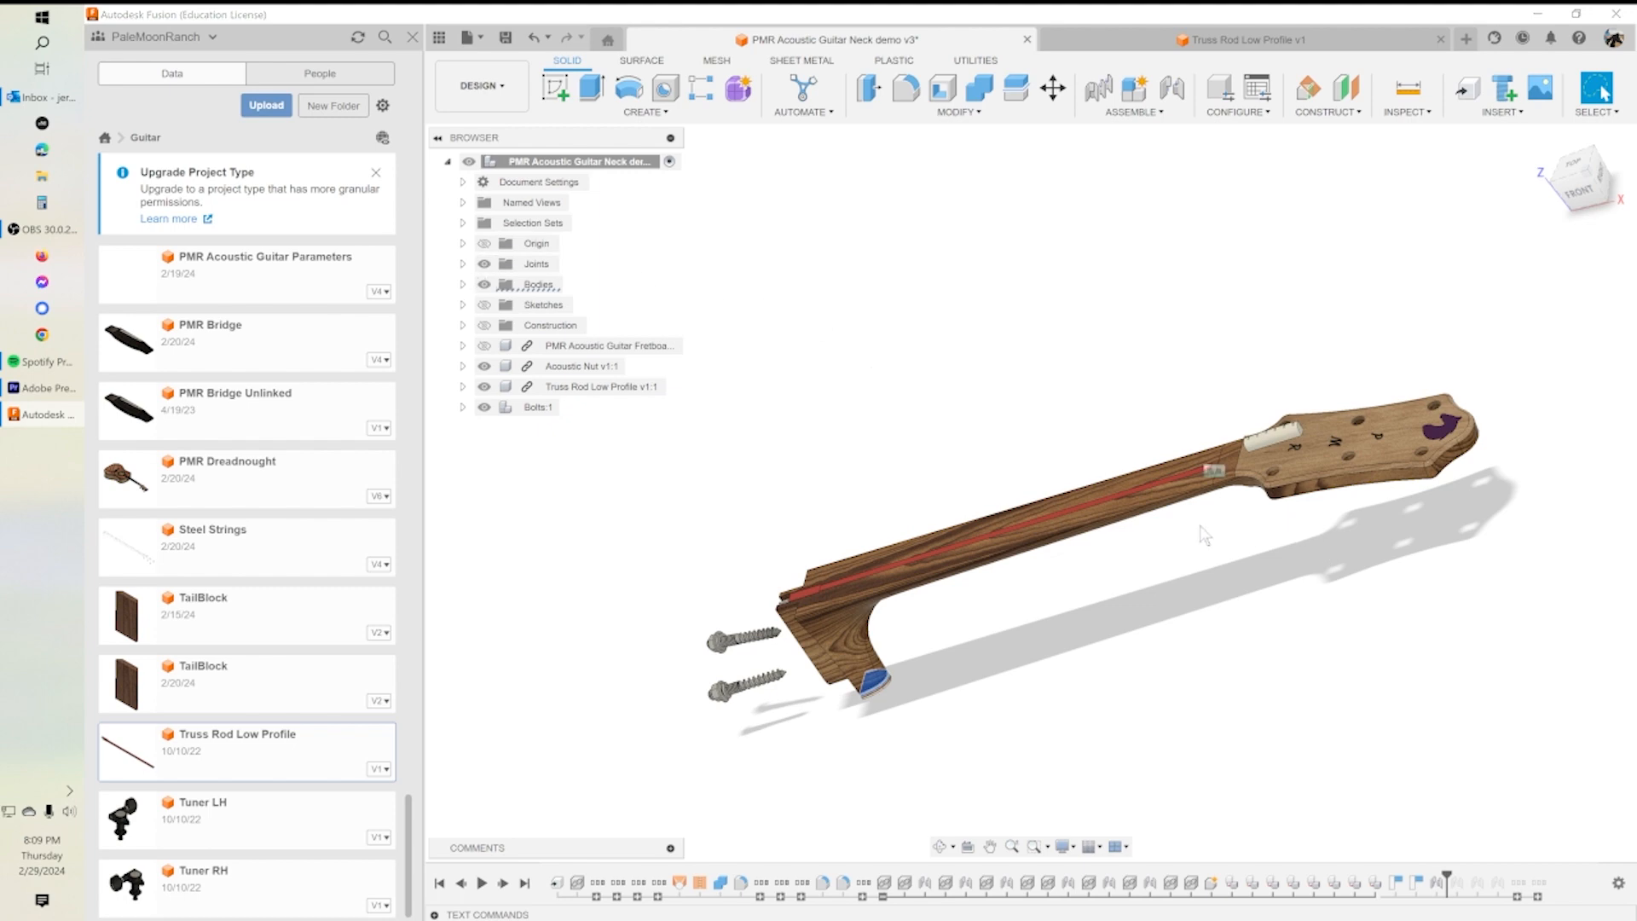
Step: Edit the truss rod joint, clearing its neck snap and reselecting the center of the floor face at the slot's headstock end
{"action": "scroll", "coordinate": [1210, 477], "scroll_direction": "up", "scroll_amount": 5}
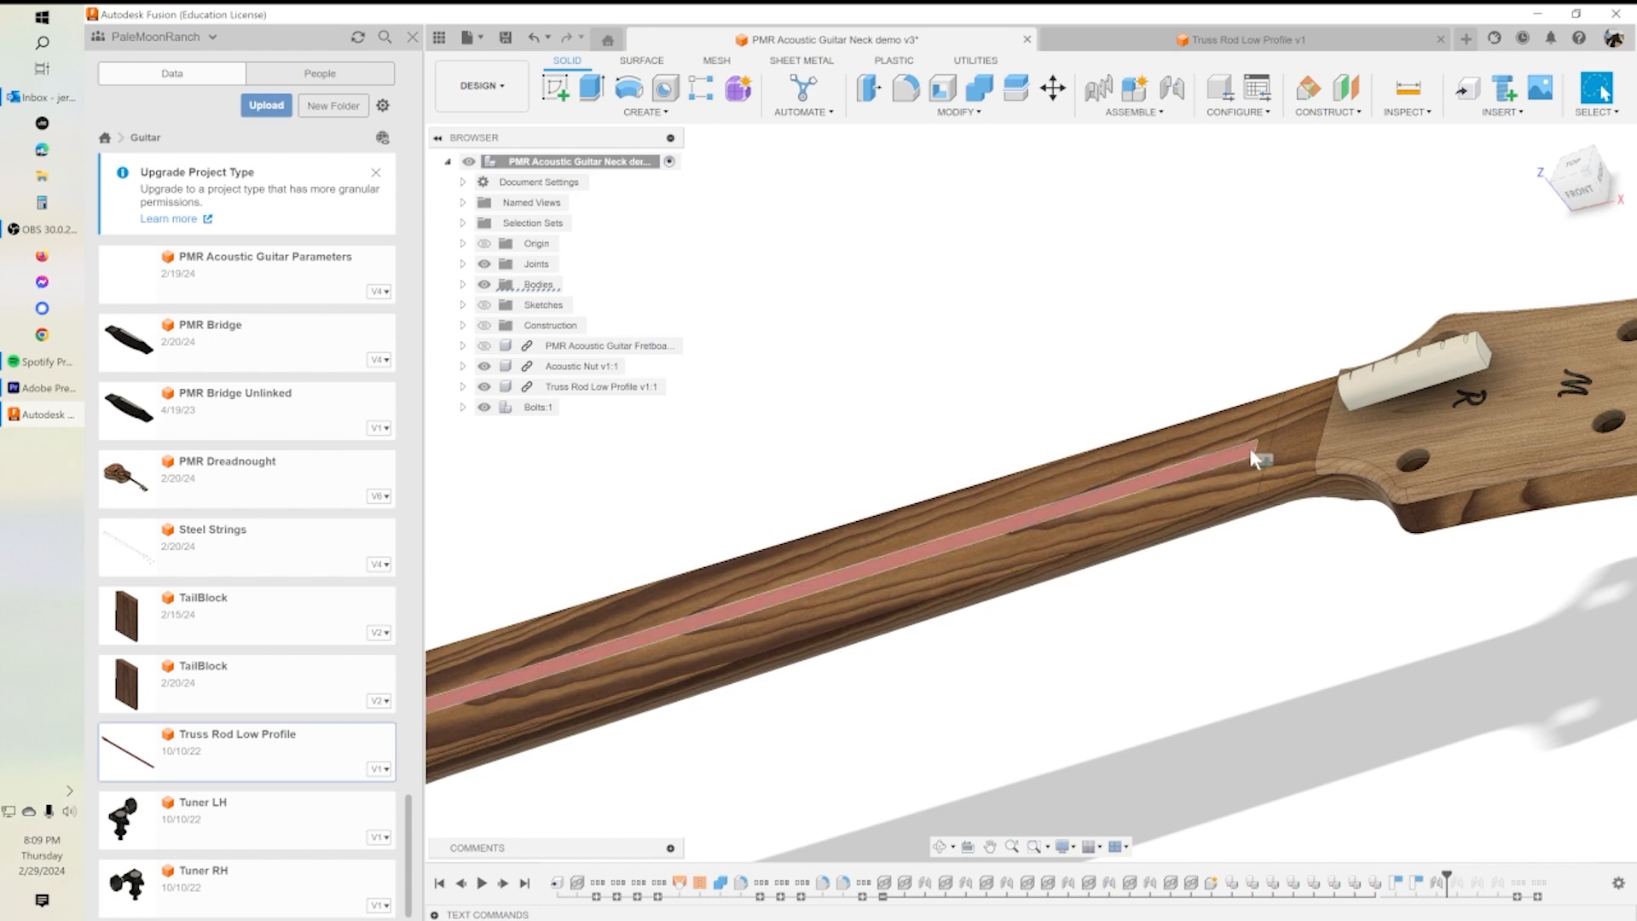
{"action": "middle_click_drag", "start_coordinate": [1258, 454], "coordinate": [1435, 627], "text": "shift"}
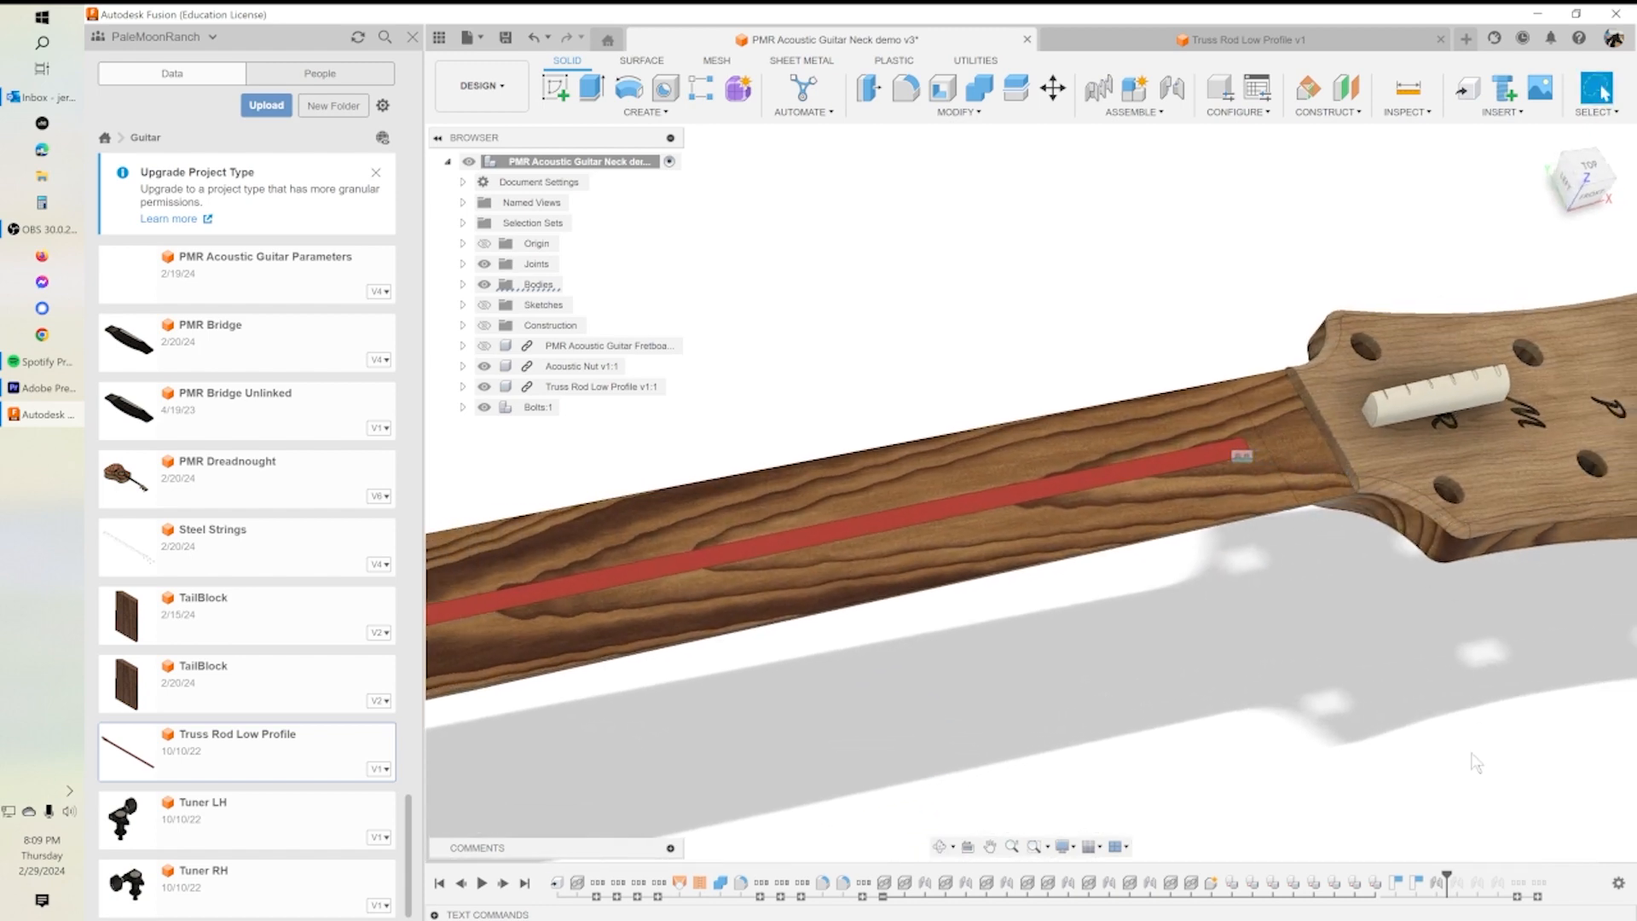
{"action": "double_click", "coordinate": [1436, 882]}
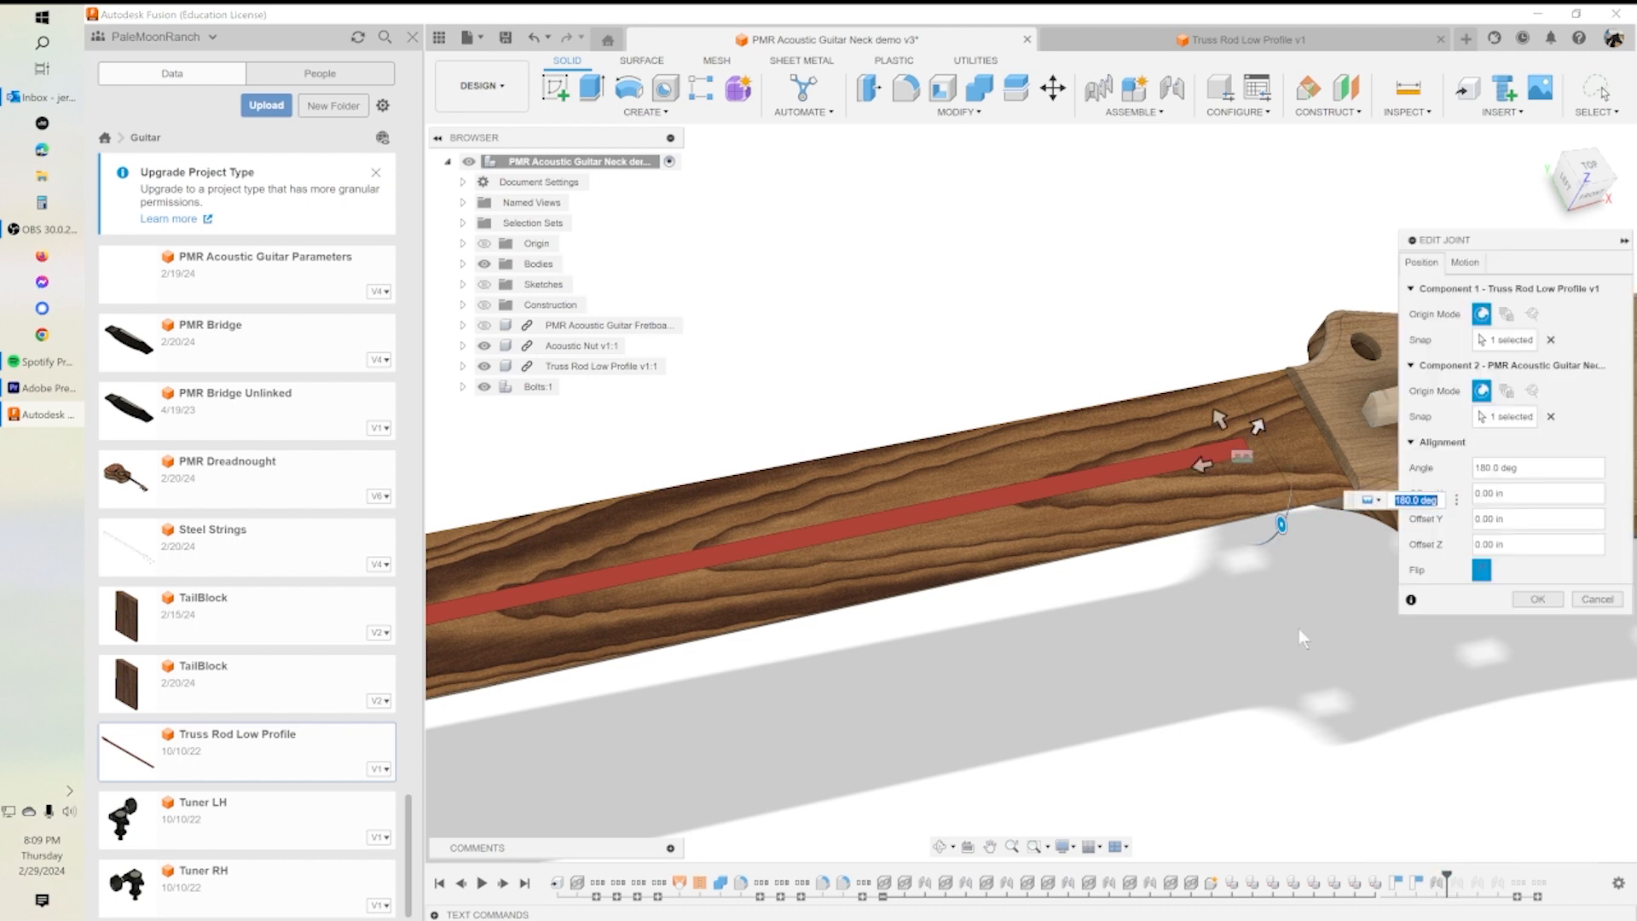
{"action": "left_click", "coordinate": [1550, 416]}
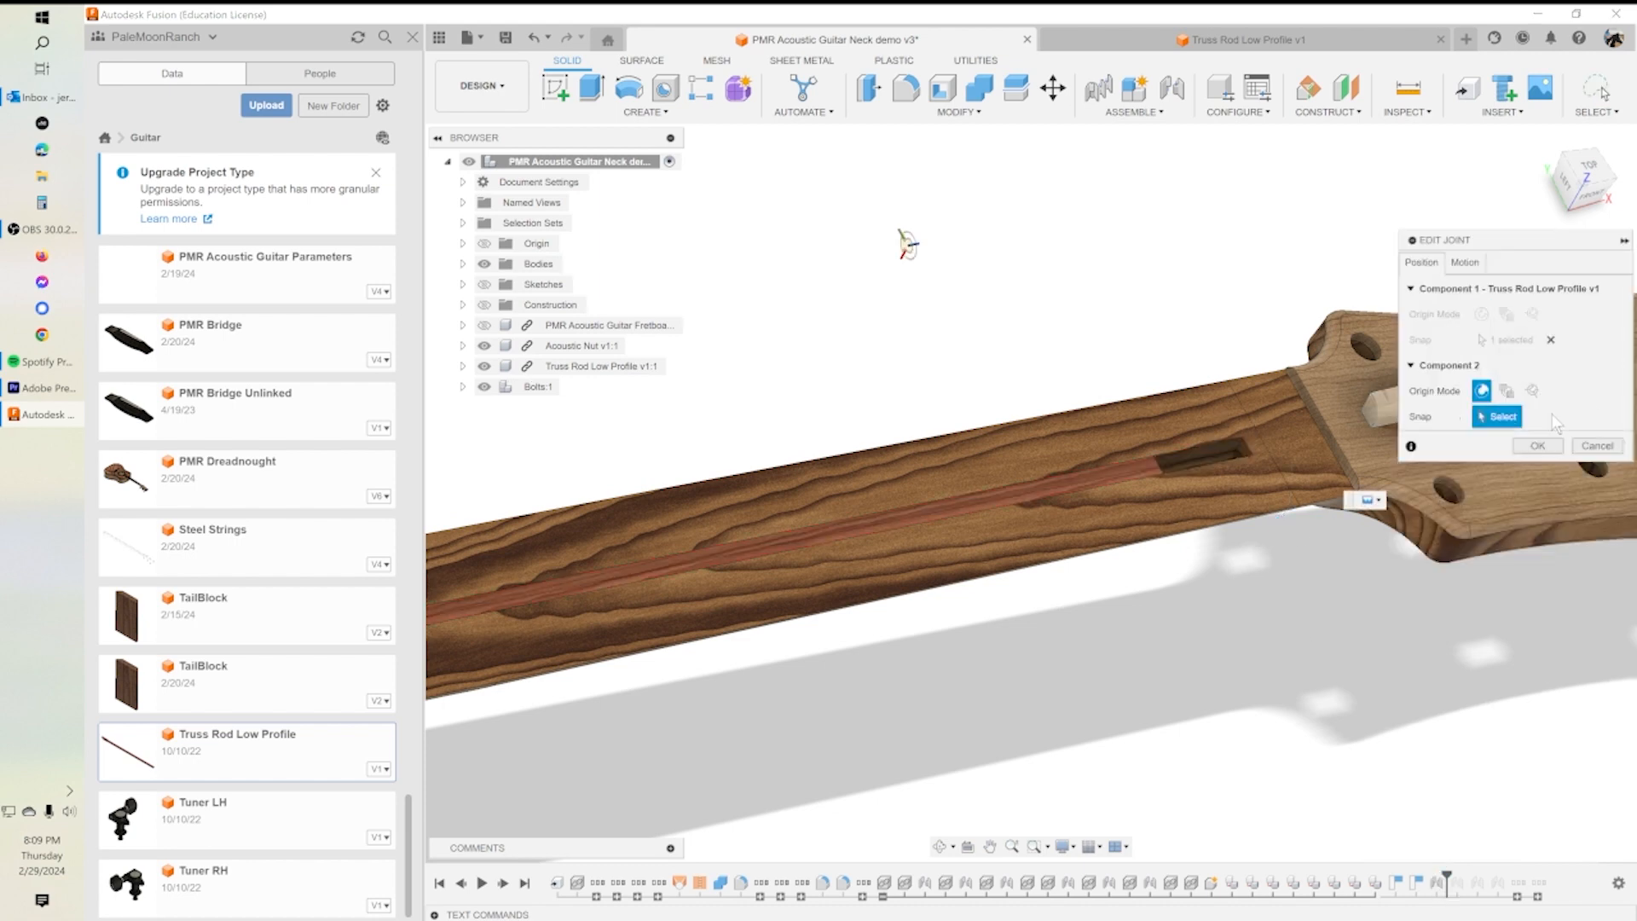
{"action": "middle_click_drag", "start_coordinate": [967, 266], "coordinate": [1015, 285], "text": "shift"}
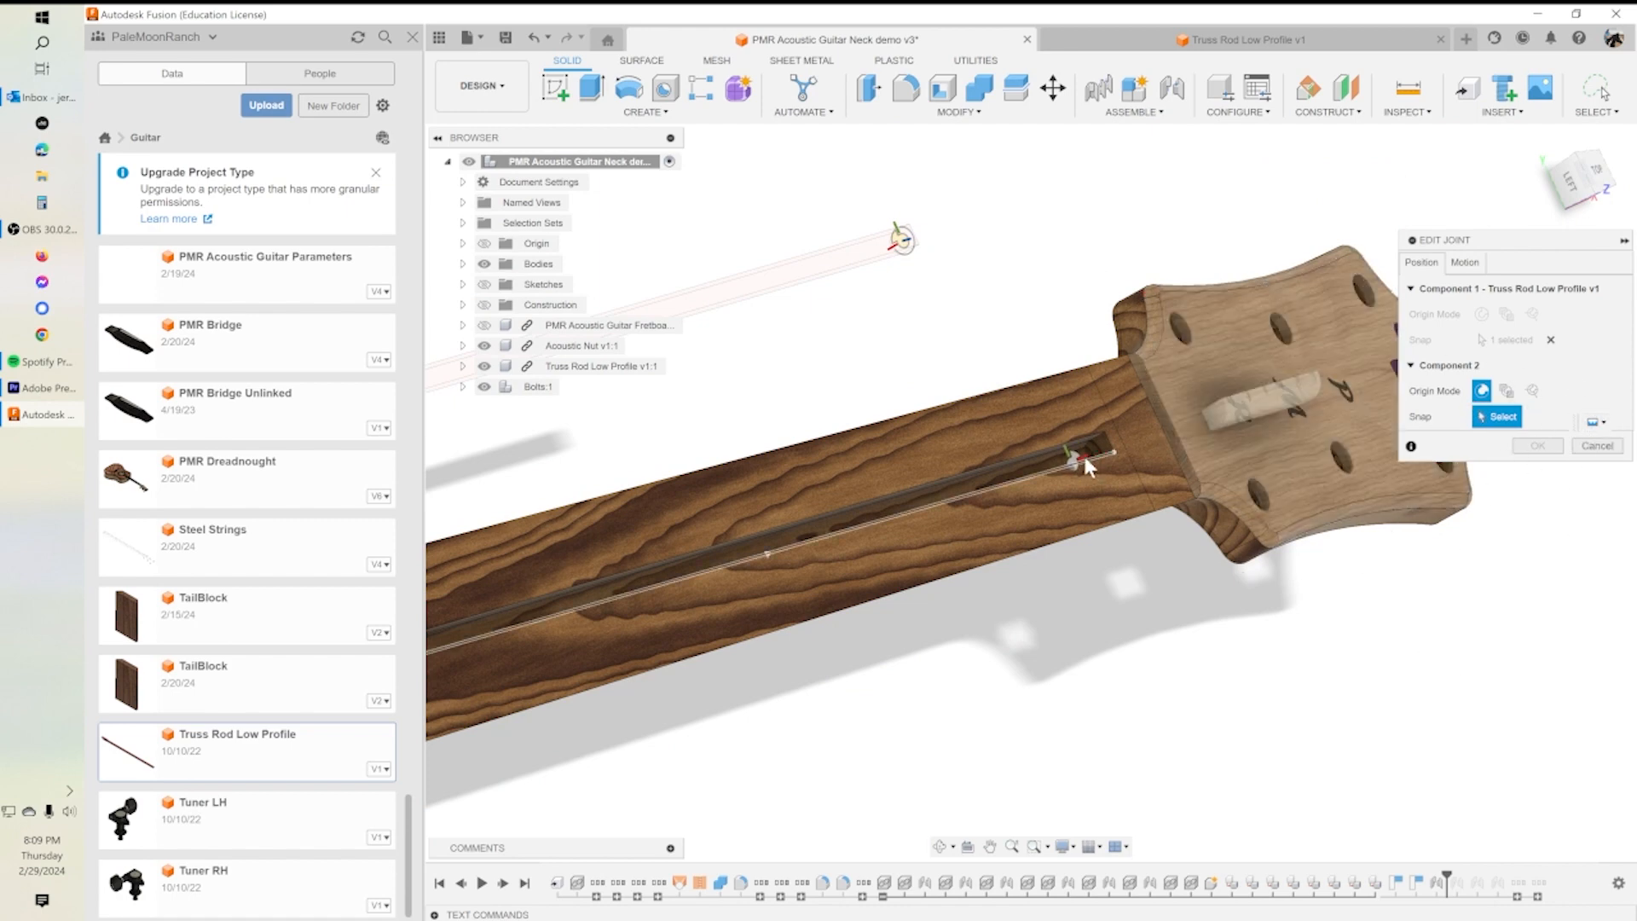
{"action": "middle_click_drag", "start_coordinate": [1096, 446], "coordinate": [1142, 465], "text": "shift"}
{"action": "scroll", "coordinate": [1116, 453], "scroll_direction": "up", "scroll_amount": 6}
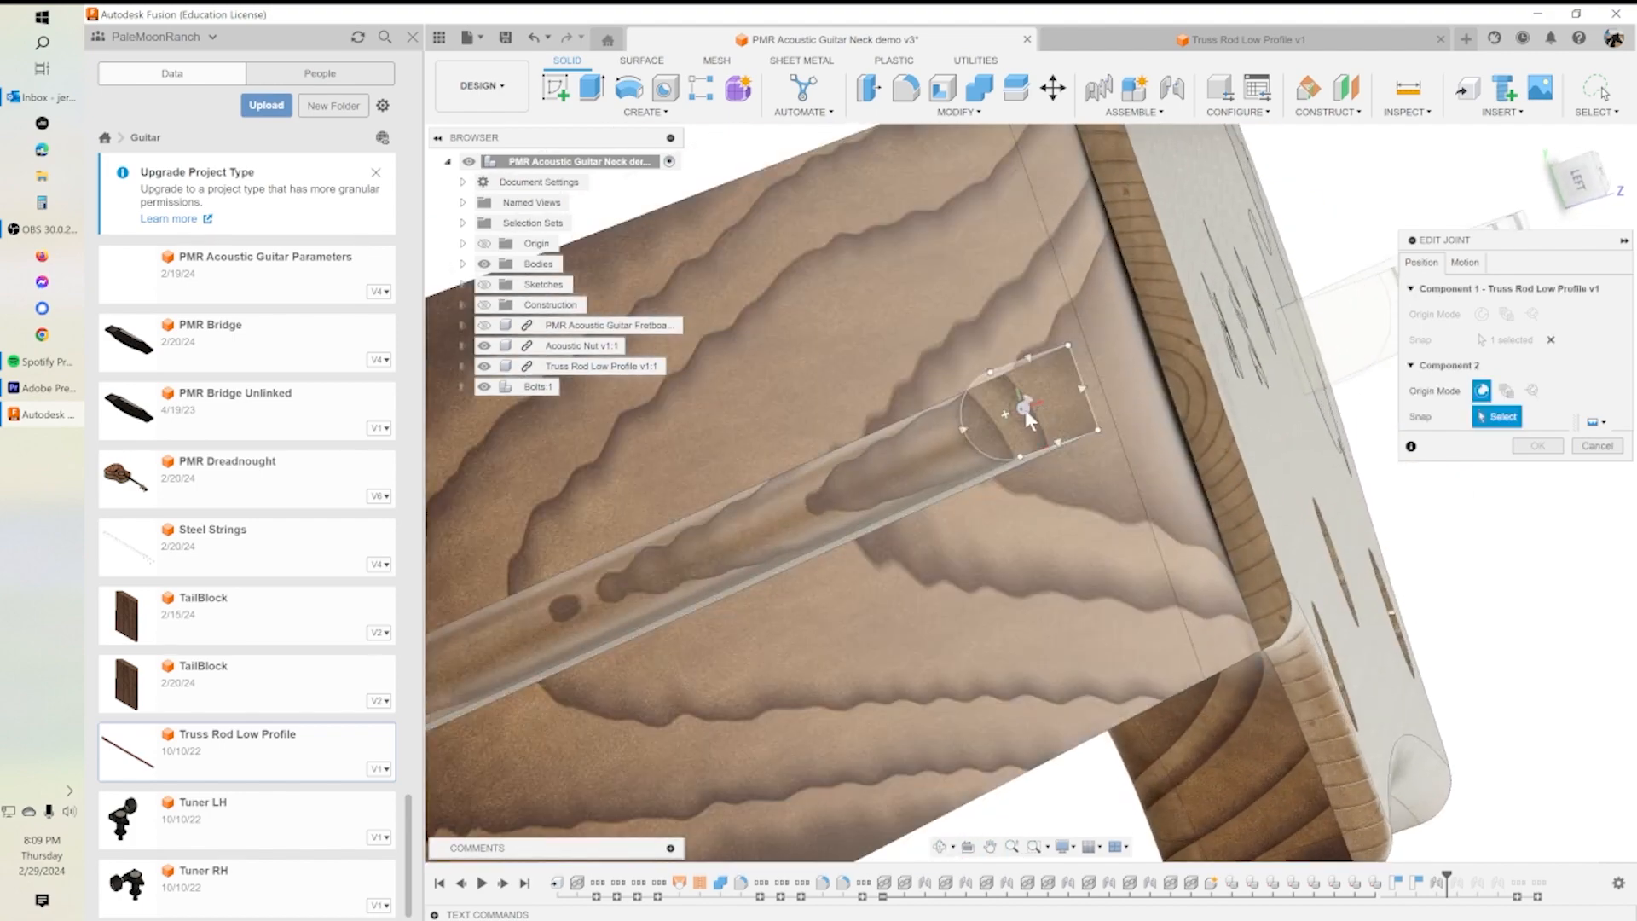
{"action": "left_click", "coordinate": [1025, 410]}
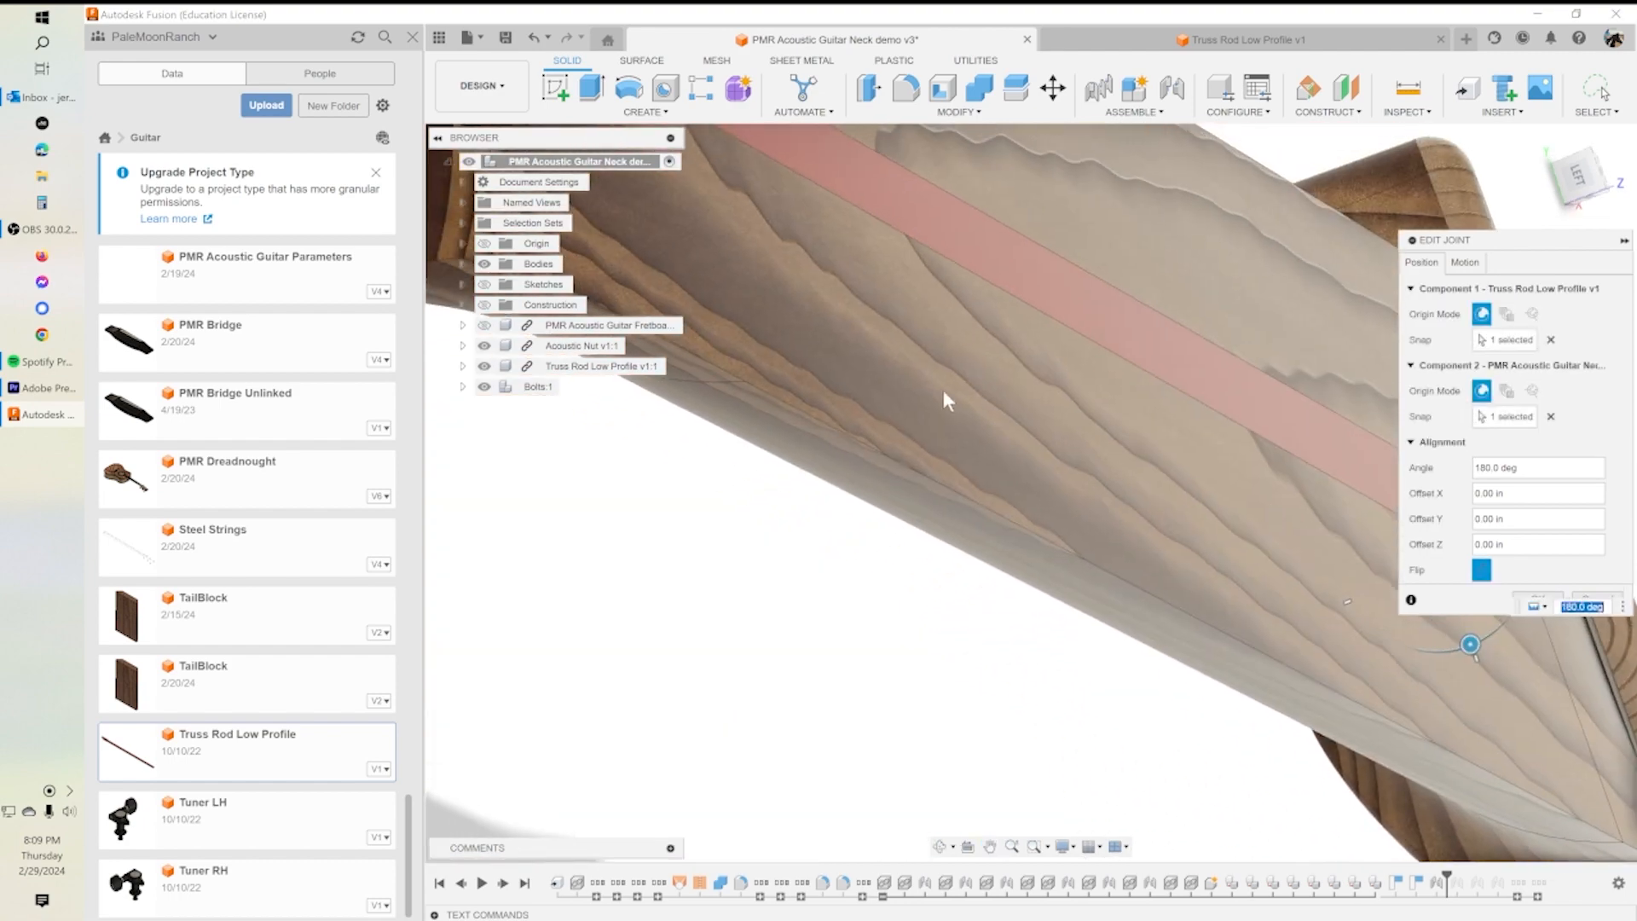
{"action": "middle_click_drag", "start_coordinate": [984, 426], "coordinate": [989, 508], "text": "shift"}
{"action": "middle_click_drag", "start_coordinate": [1060, 409], "coordinate": [661, 650]}
{"action": "scroll", "coordinate": [1144, 612], "scroll_direction": "down", "scroll_amount": 4}
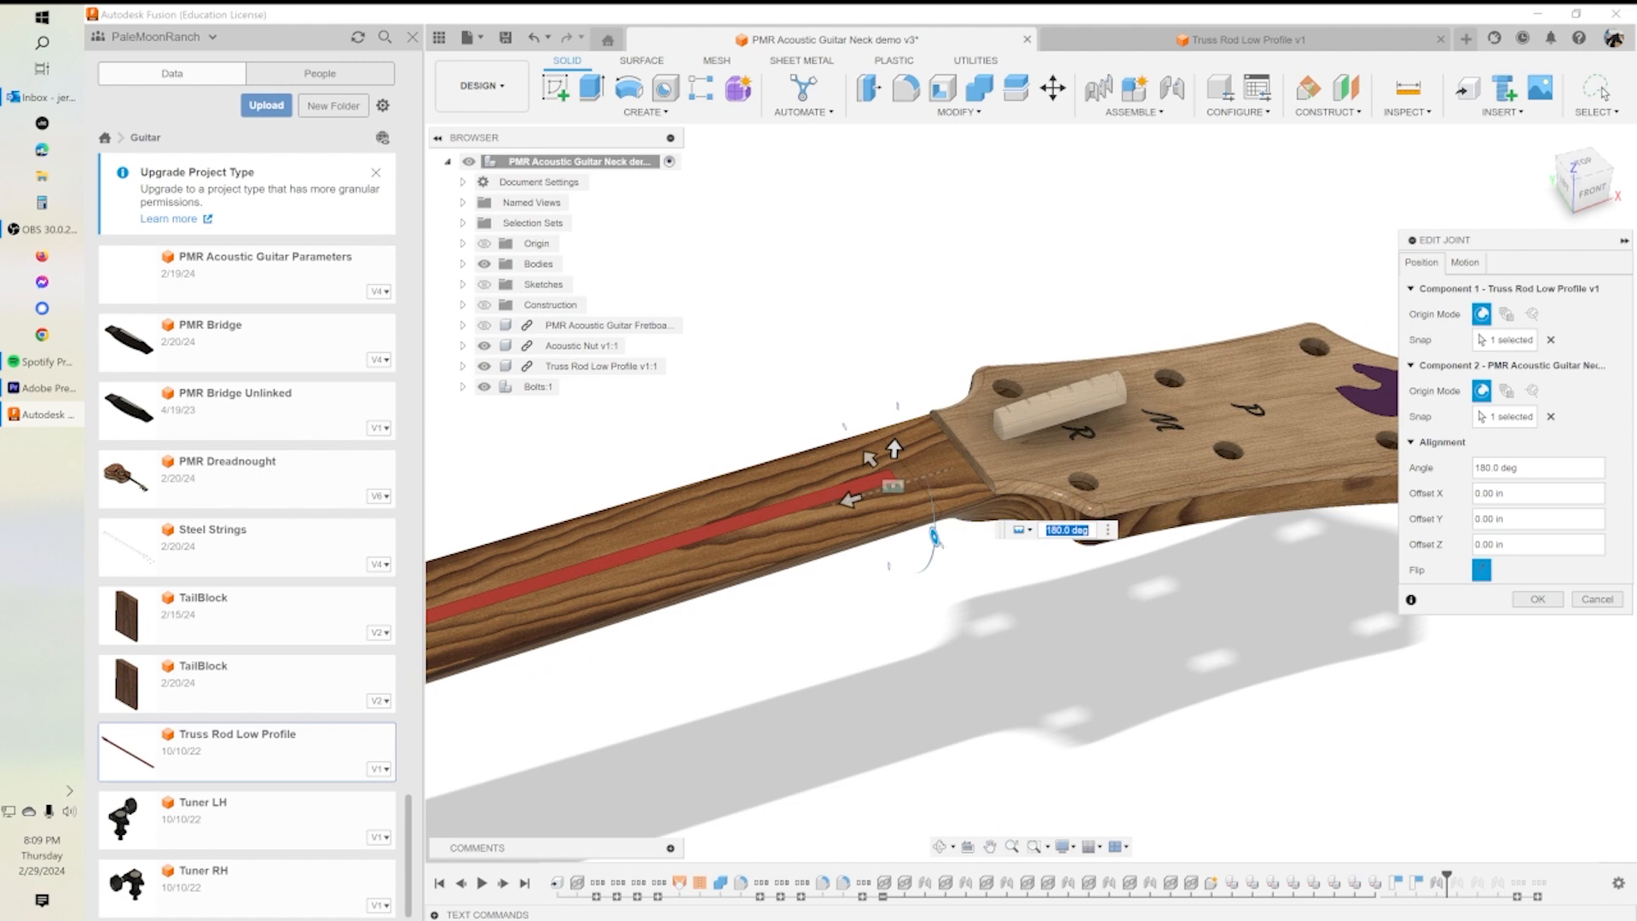
Step: Accept the truss rod joint edit and roll the timeline forward past the acoustic nut joint
{"action": "left_click_drag", "start_coordinate": [1447, 874], "coordinate": [1457, 879]}
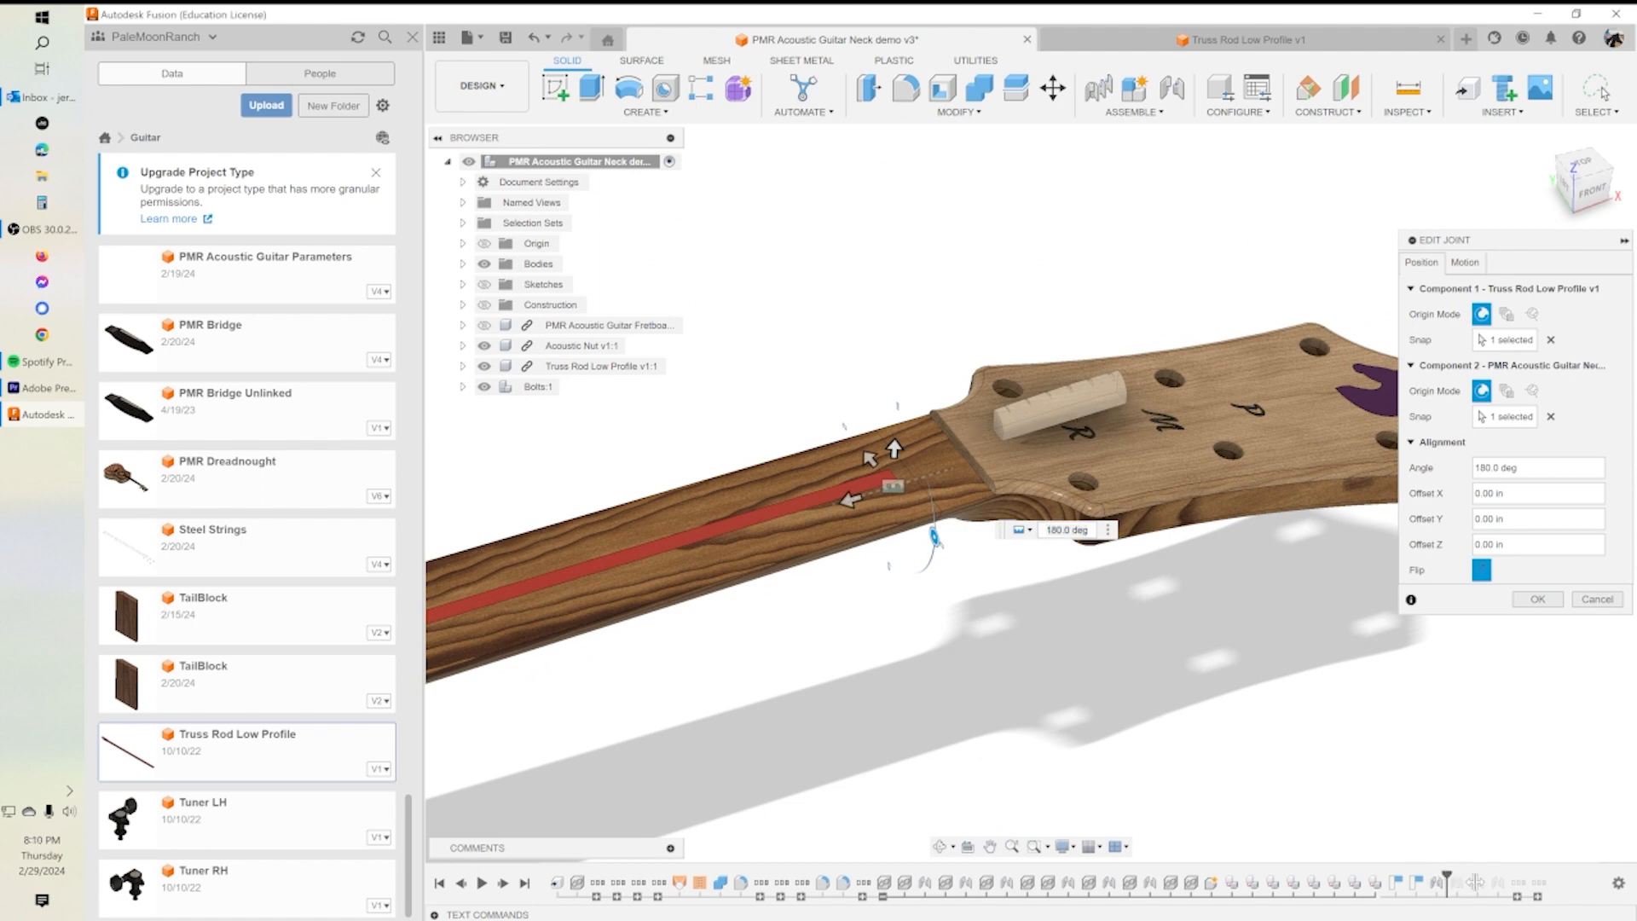
{"action": "left_click", "coordinate": [1537, 599]}
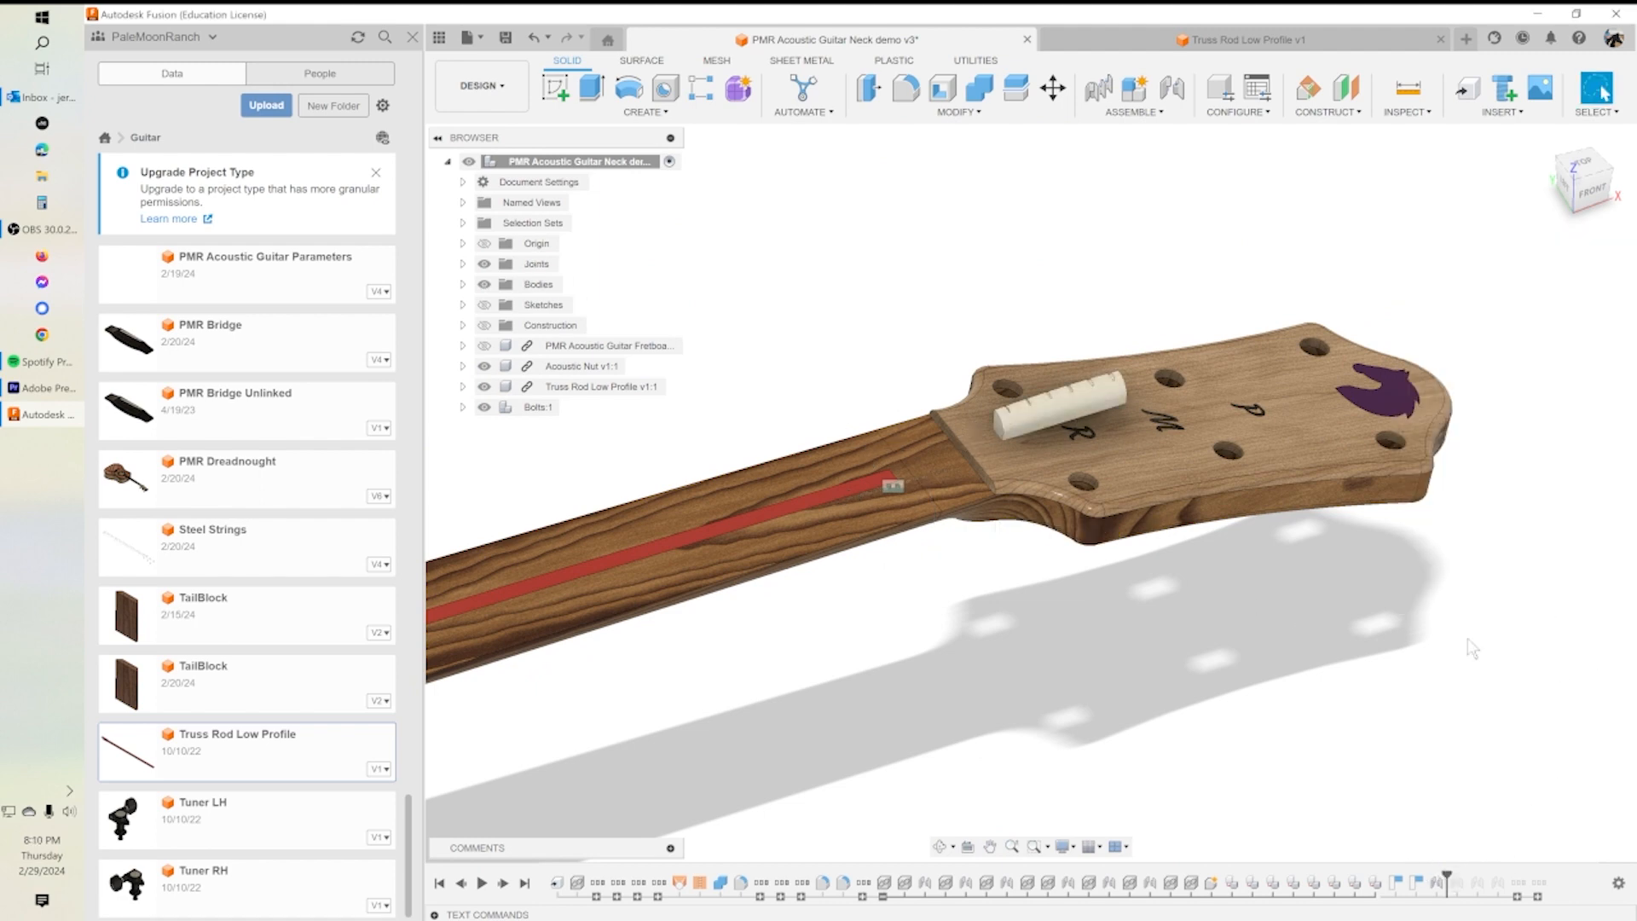
{"action": "left_click_drag", "start_coordinate": [1444, 873], "coordinate": [1457, 877]}
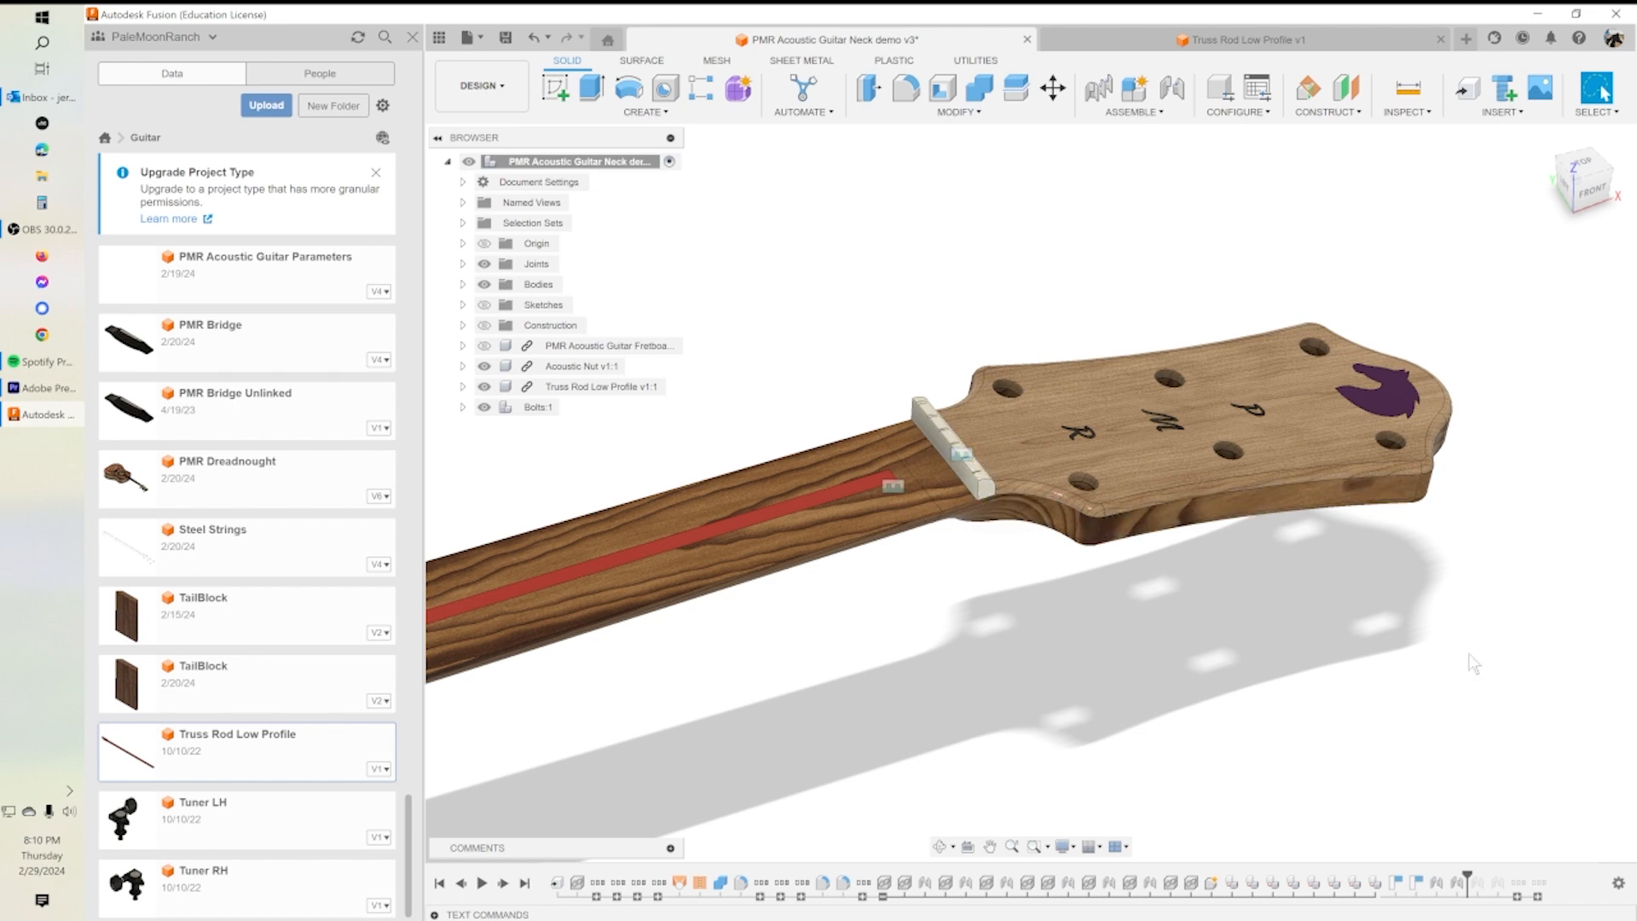
Step: Try re-picking the acoustic nut joint's neck snap at the midpoint of the neck-to-headstock edge, and discard the edit
{"action": "double_click", "coordinate": [1459, 885]}
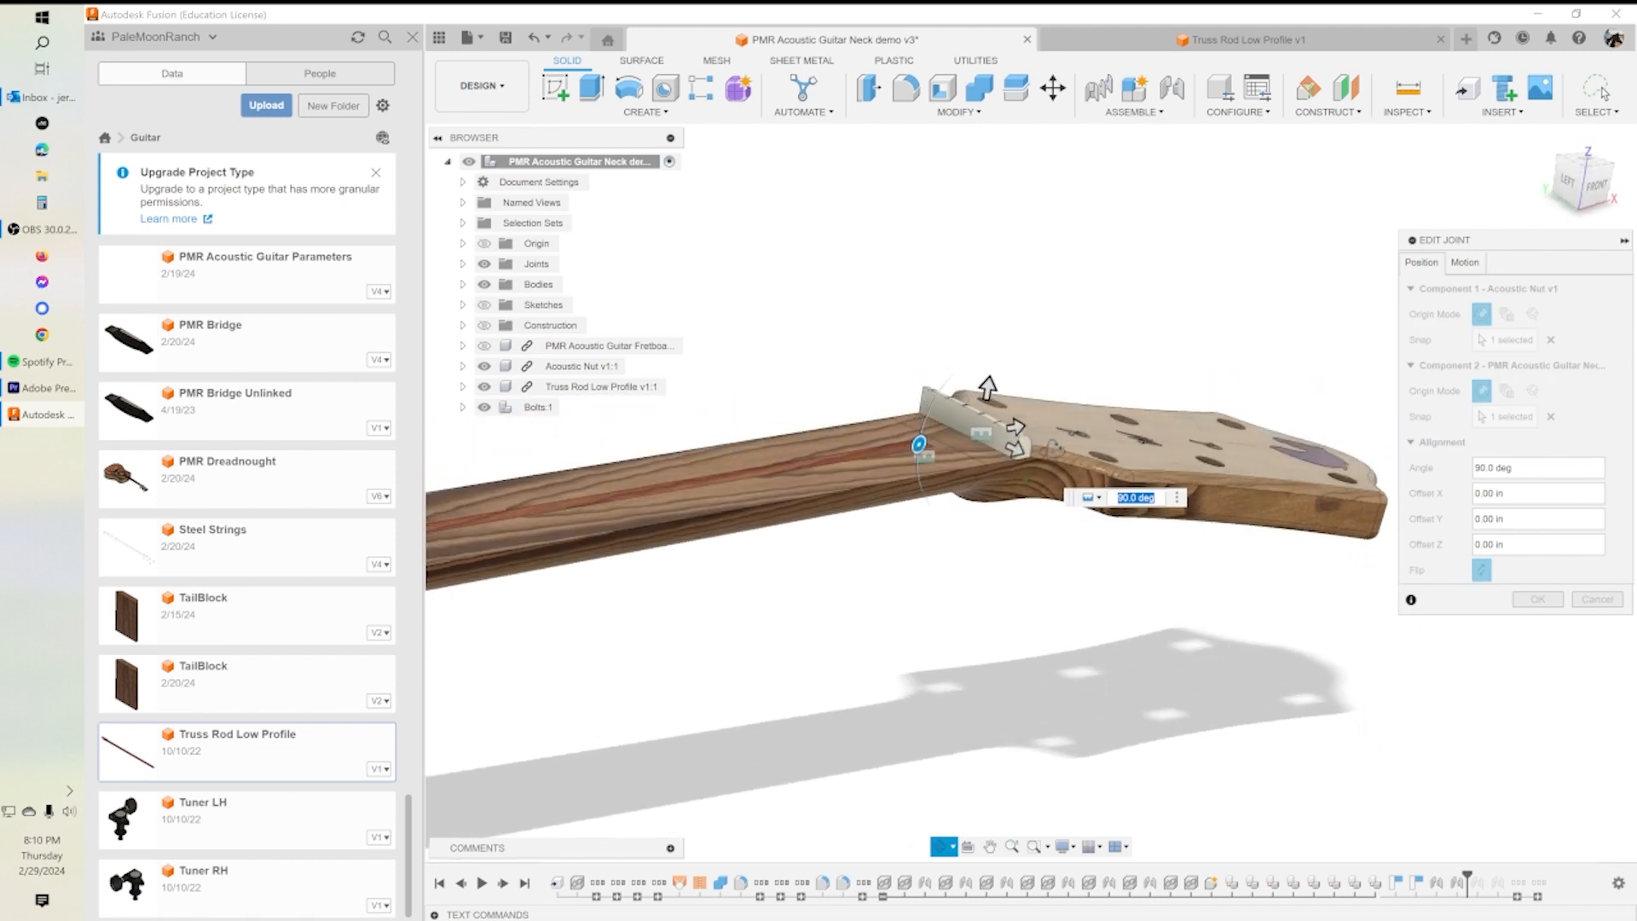
{"action": "left_click", "coordinate": [1550, 417]}
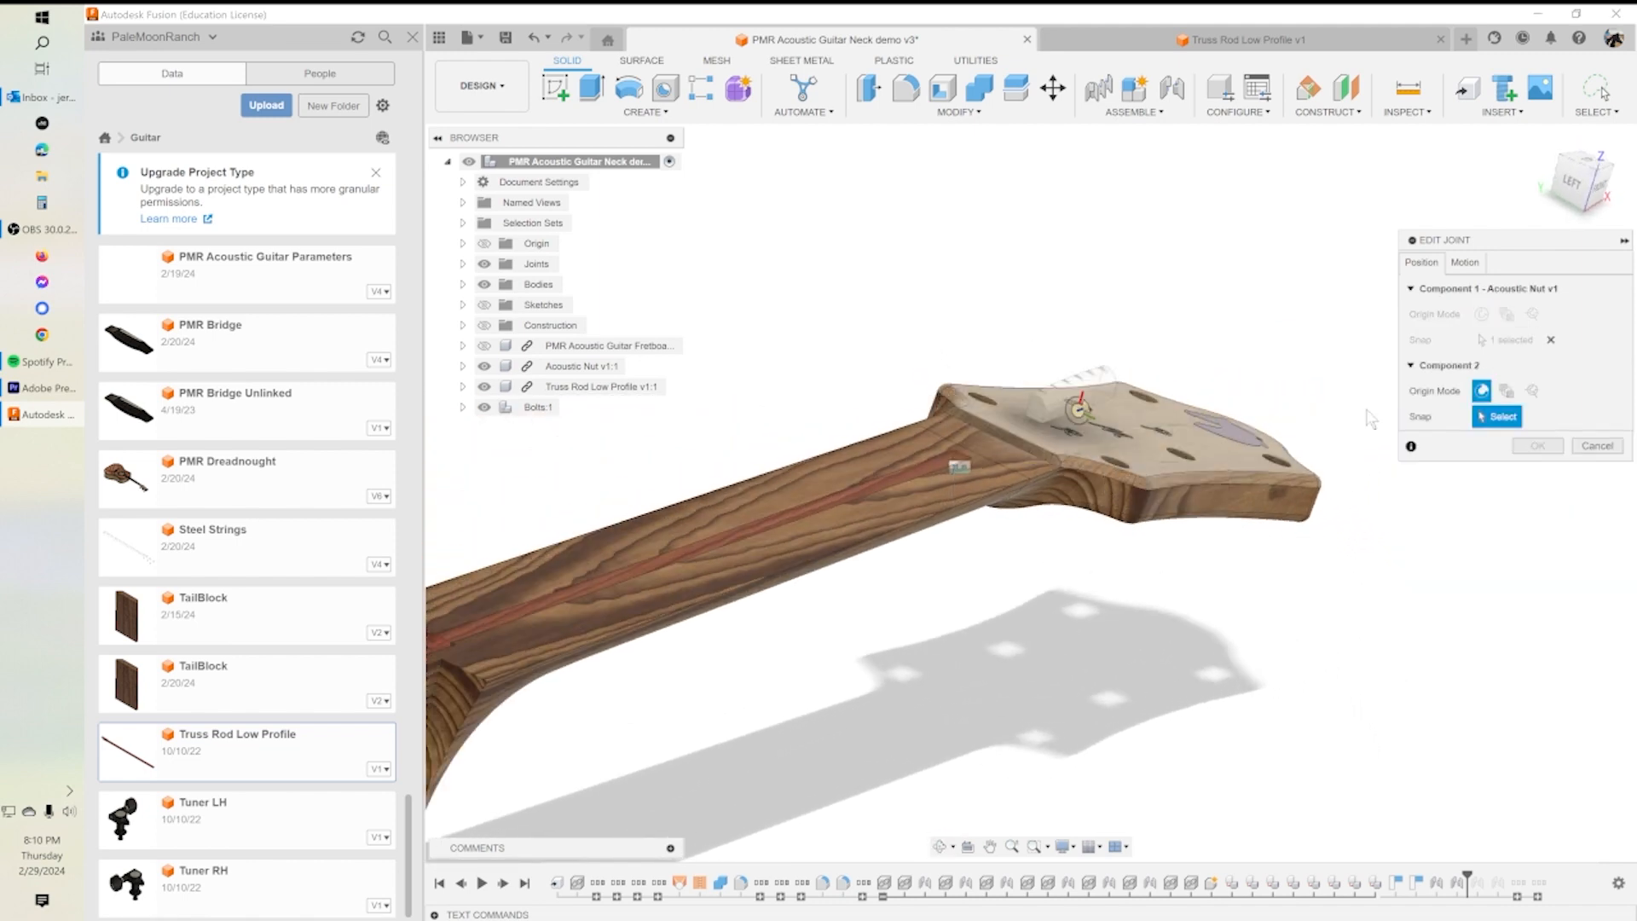
{"action": "middle_click_drag", "start_coordinate": [1069, 431], "coordinate": [1007, 438], "text": "shift"}
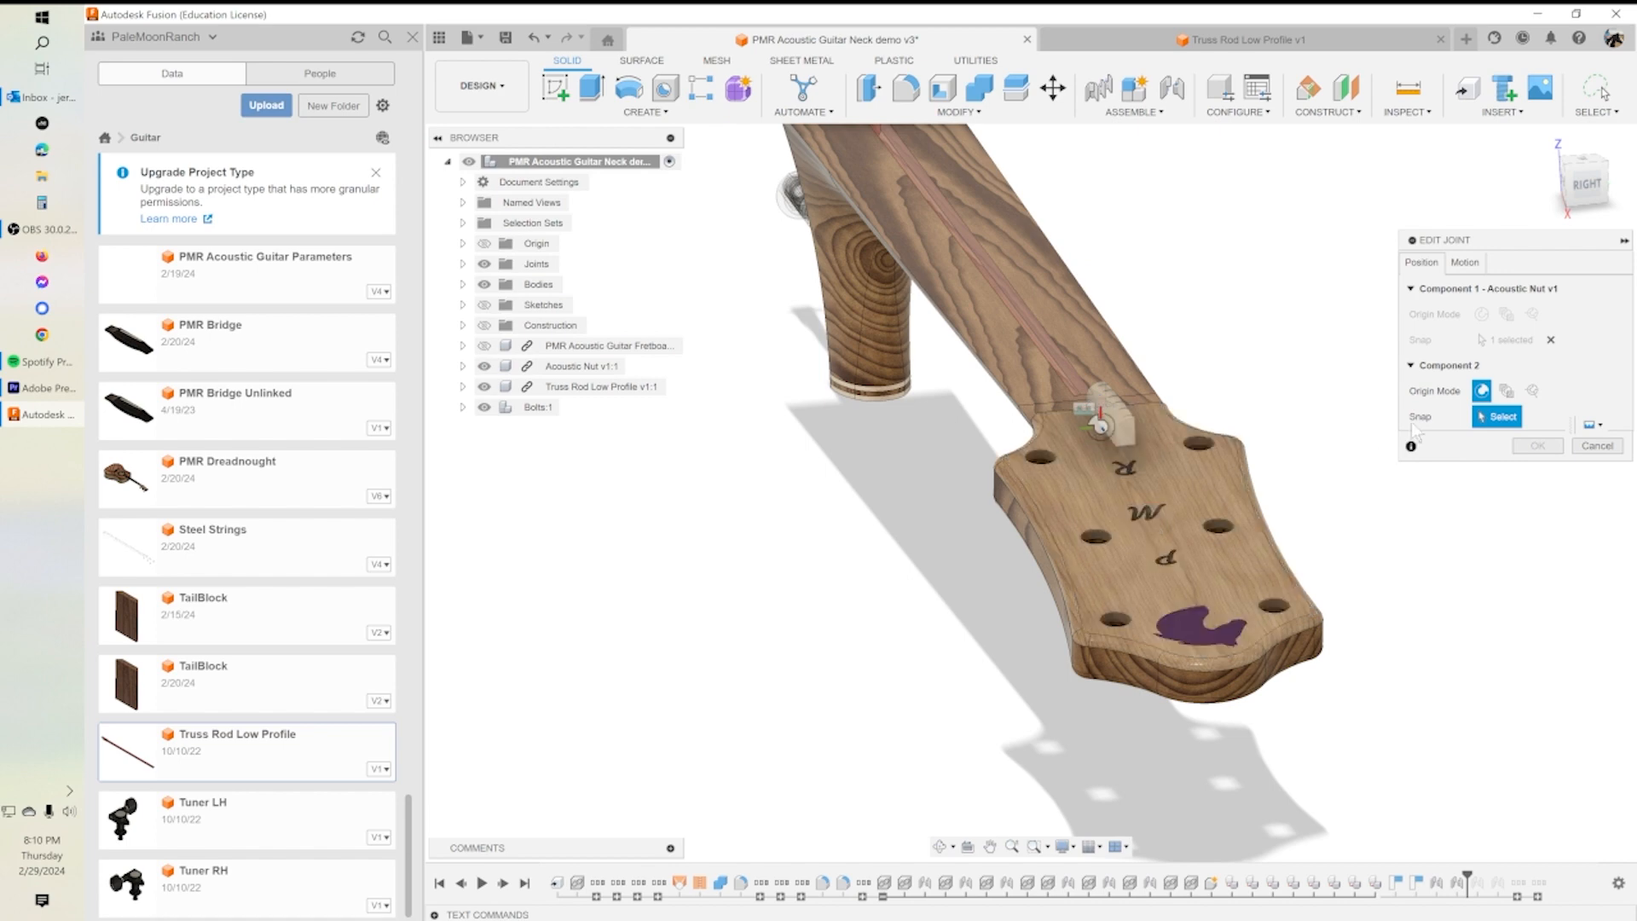
{"action": "middle_click_drag", "start_coordinate": [1293, 486], "coordinate": [1063, 465], "text": "shift"}
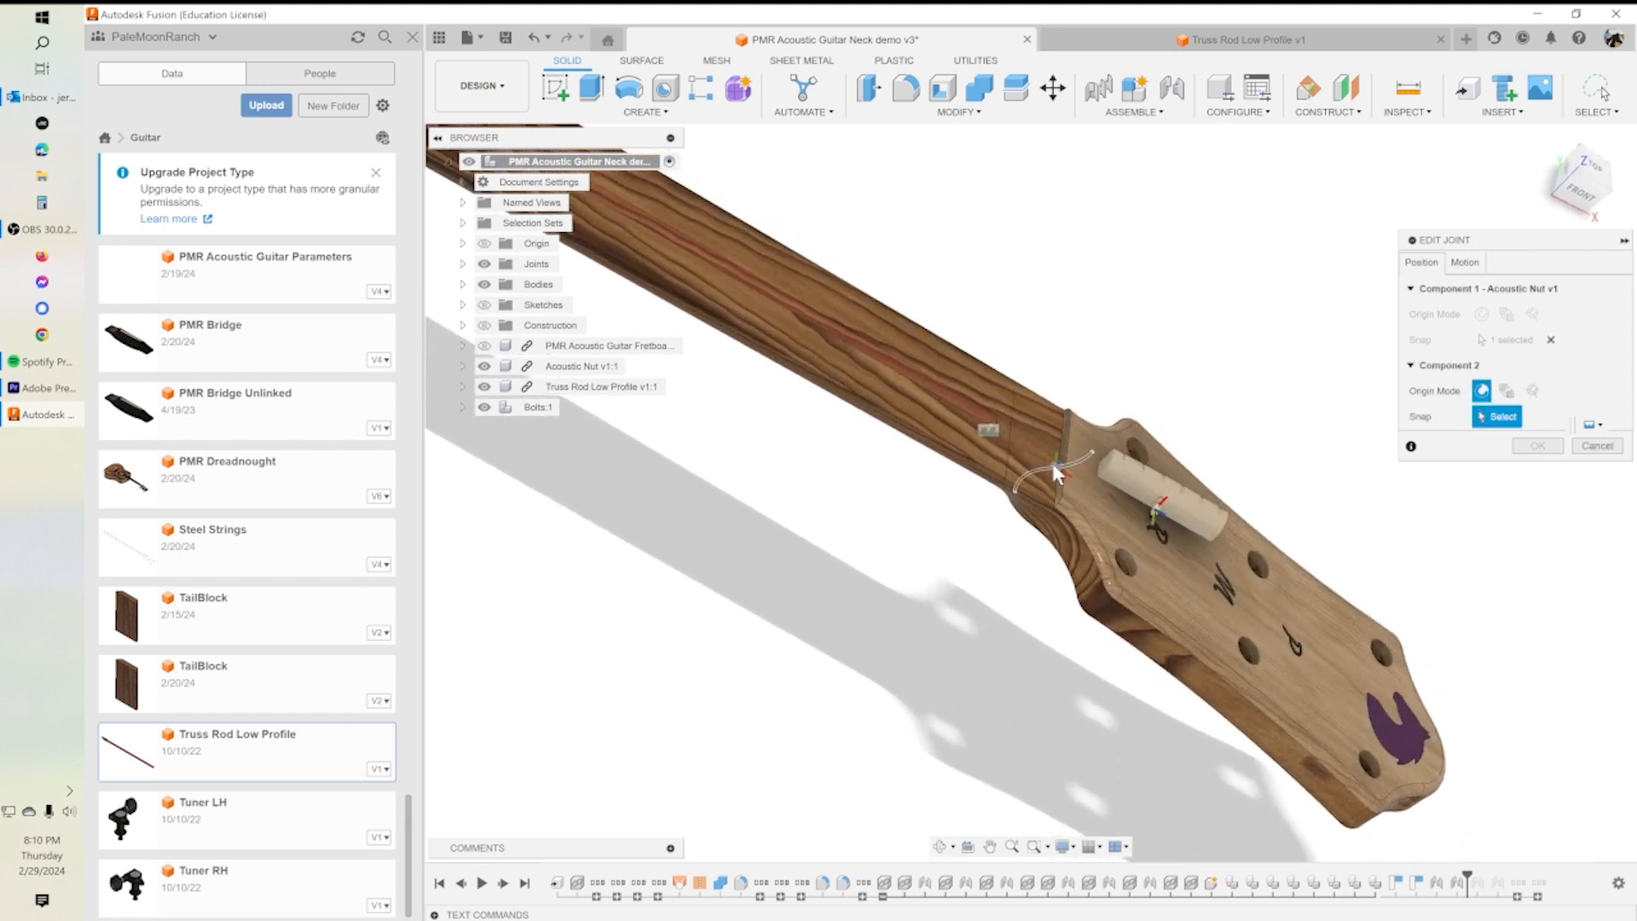
{"action": "left_click", "coordinate": [1063, 473]}
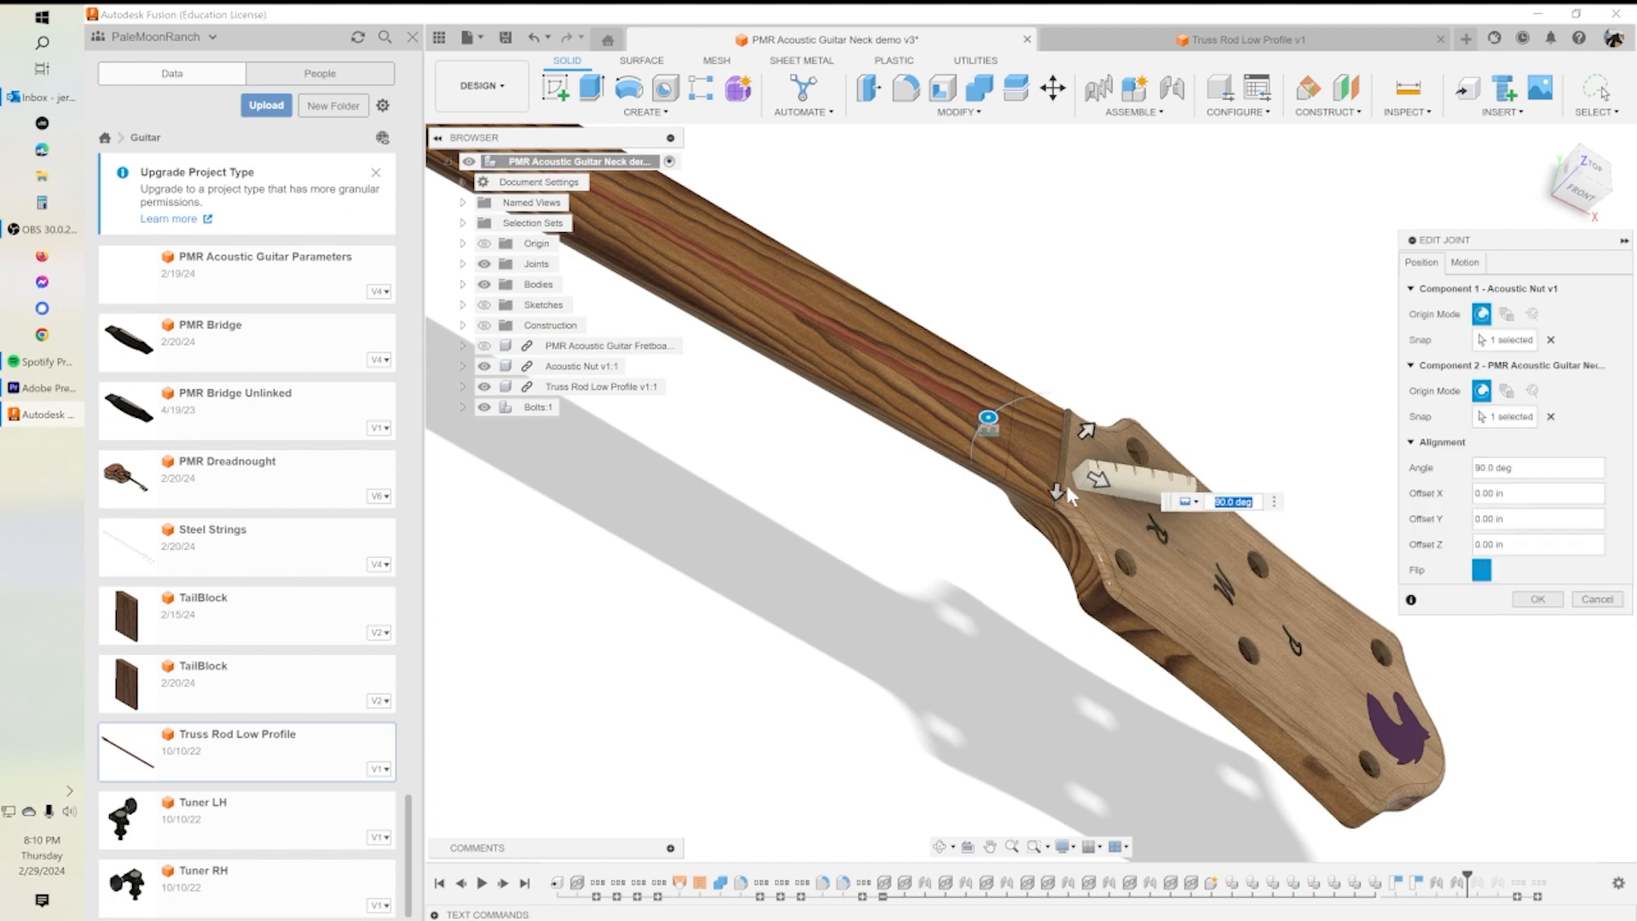
{"action": "middle_click_drag", "start_coordinate": [1013, 531], "coordinate": [1146, 530], "text": "shift"}
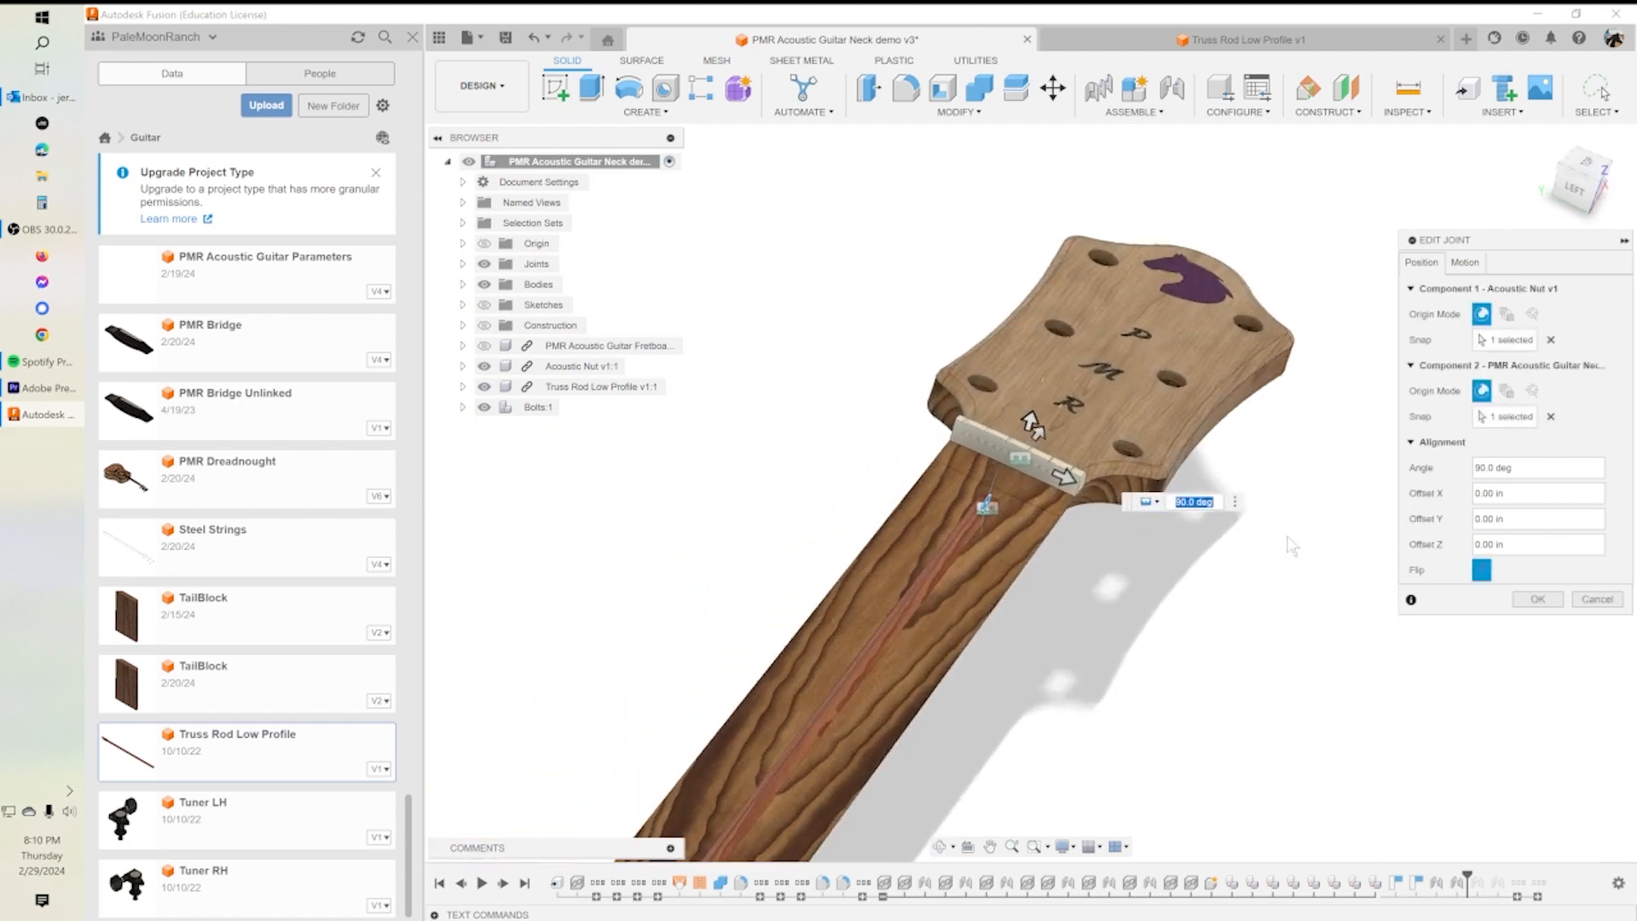
{"action": "left_click", "coordinate": [1608, 601]}
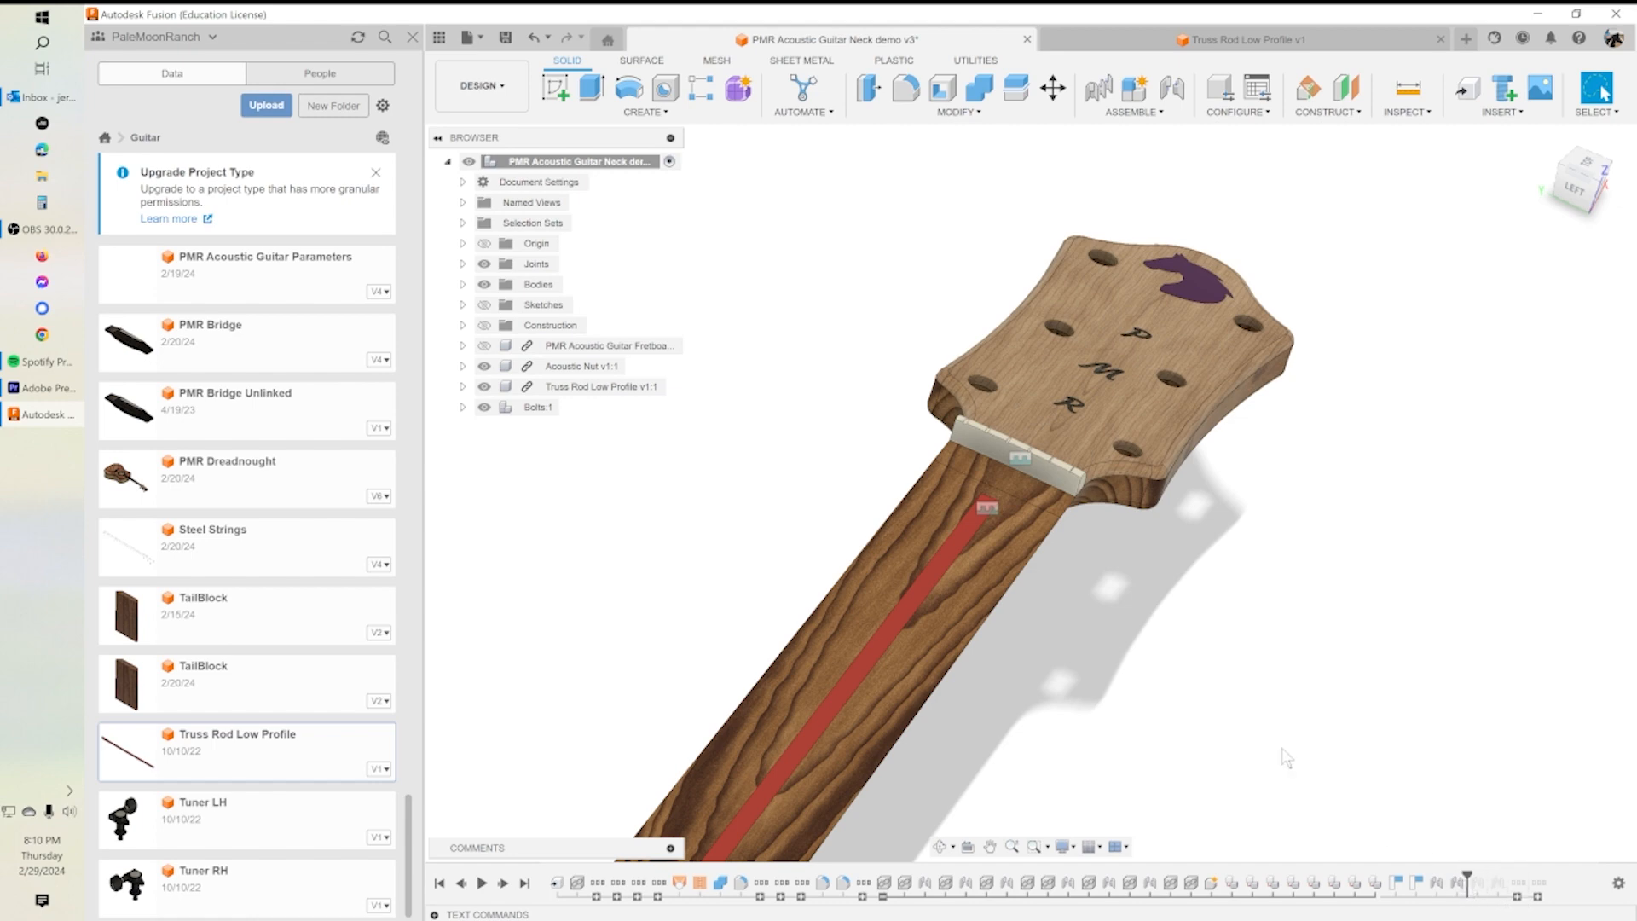
Step: Roll the timeline forward past the two slider joints that place the bolts in the neck heel
{"action": "scroll", "coordinate": [1138, 682], "scroll_direction": "down", "scroll_amount": 2}
{"action": "middle_click_drag", "start_coordinate": [1422, 831], "coordinate": [1368, 510], "text": "shift"}
{"action": "scroll", "coordinate": [1057, 454], "scroll_direction": "up", "scroll_amount": 10}
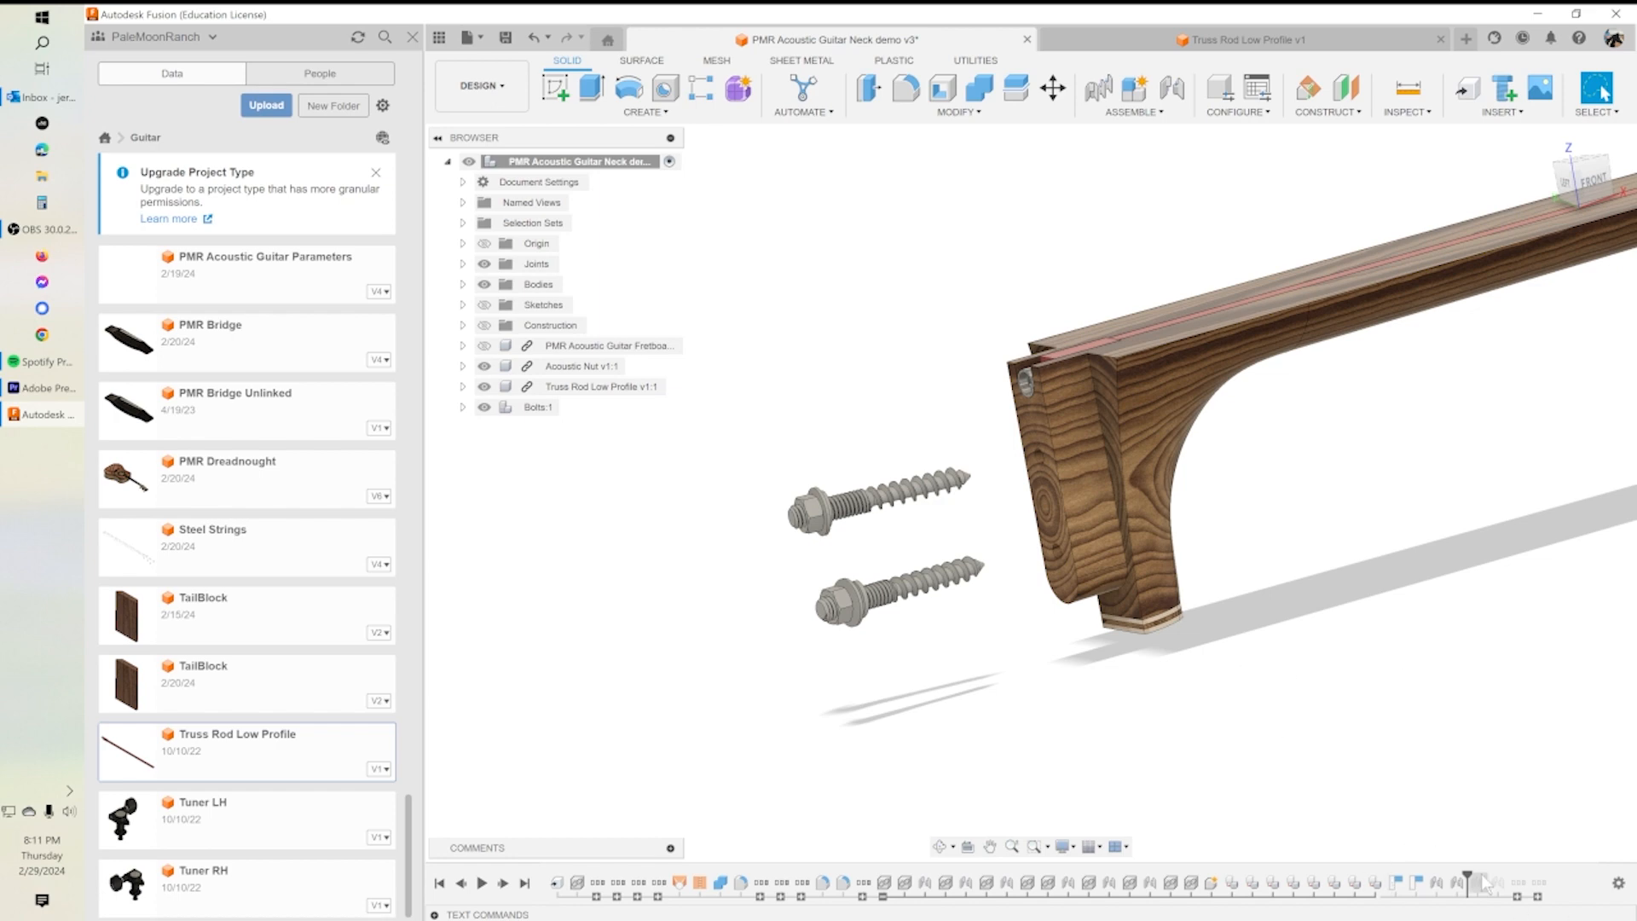
{"action": "left_click_drag", "start_coordinate": [1468, 875], "coordinate": [1486, 880]}
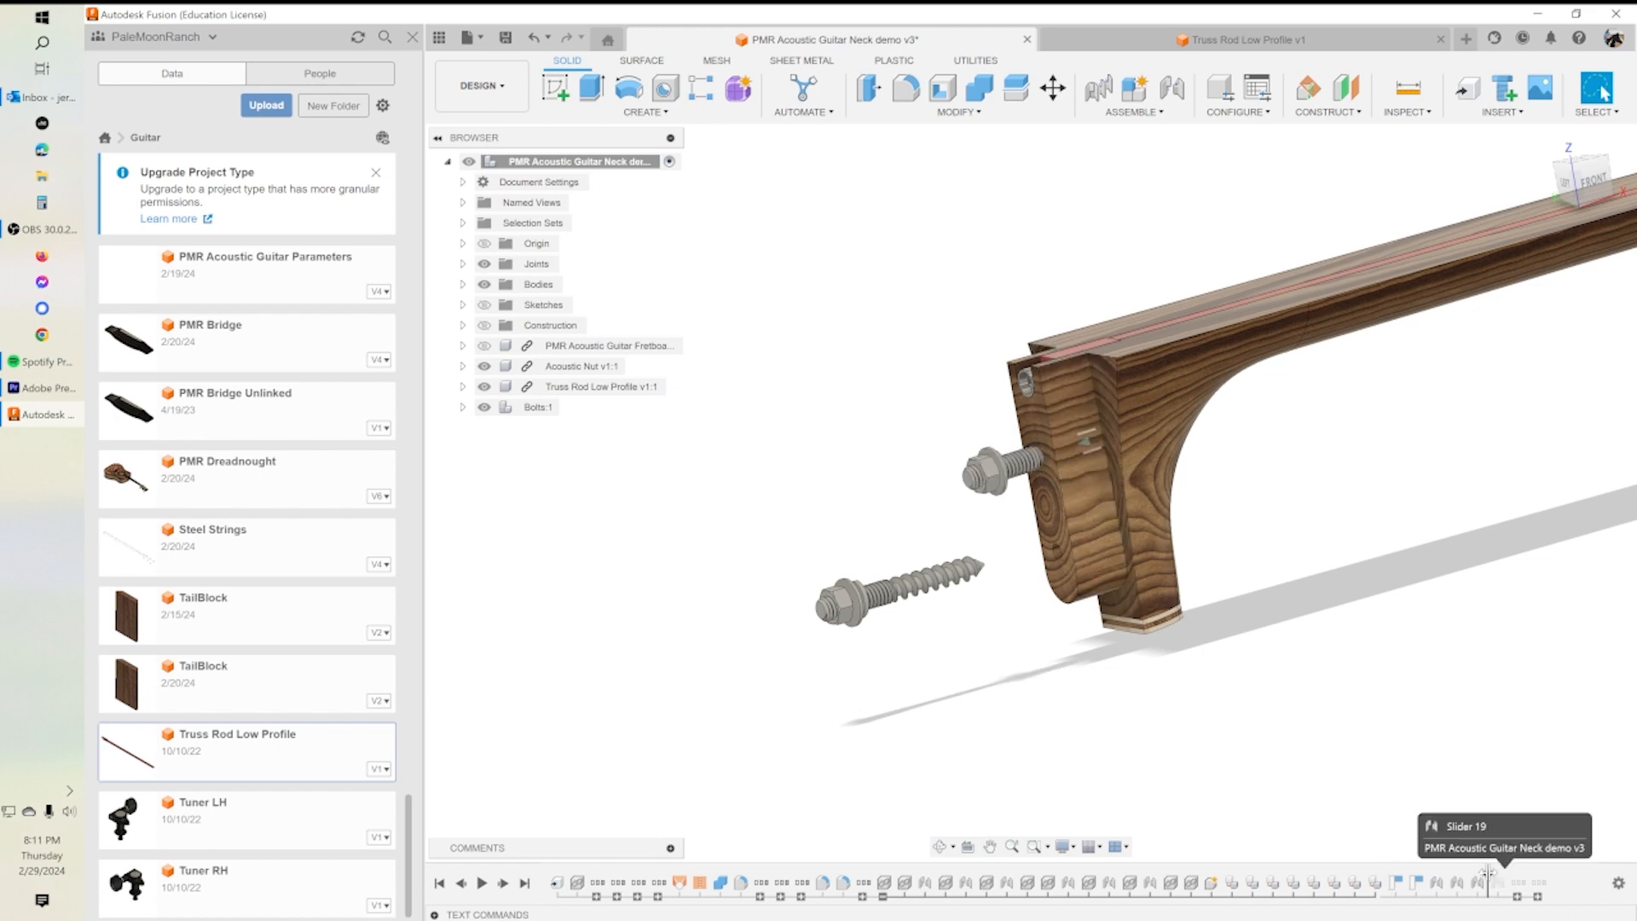
{"action": "left_click_drag", "start_coordinate": [1487, 875], "coordinate": [1507, 878]}
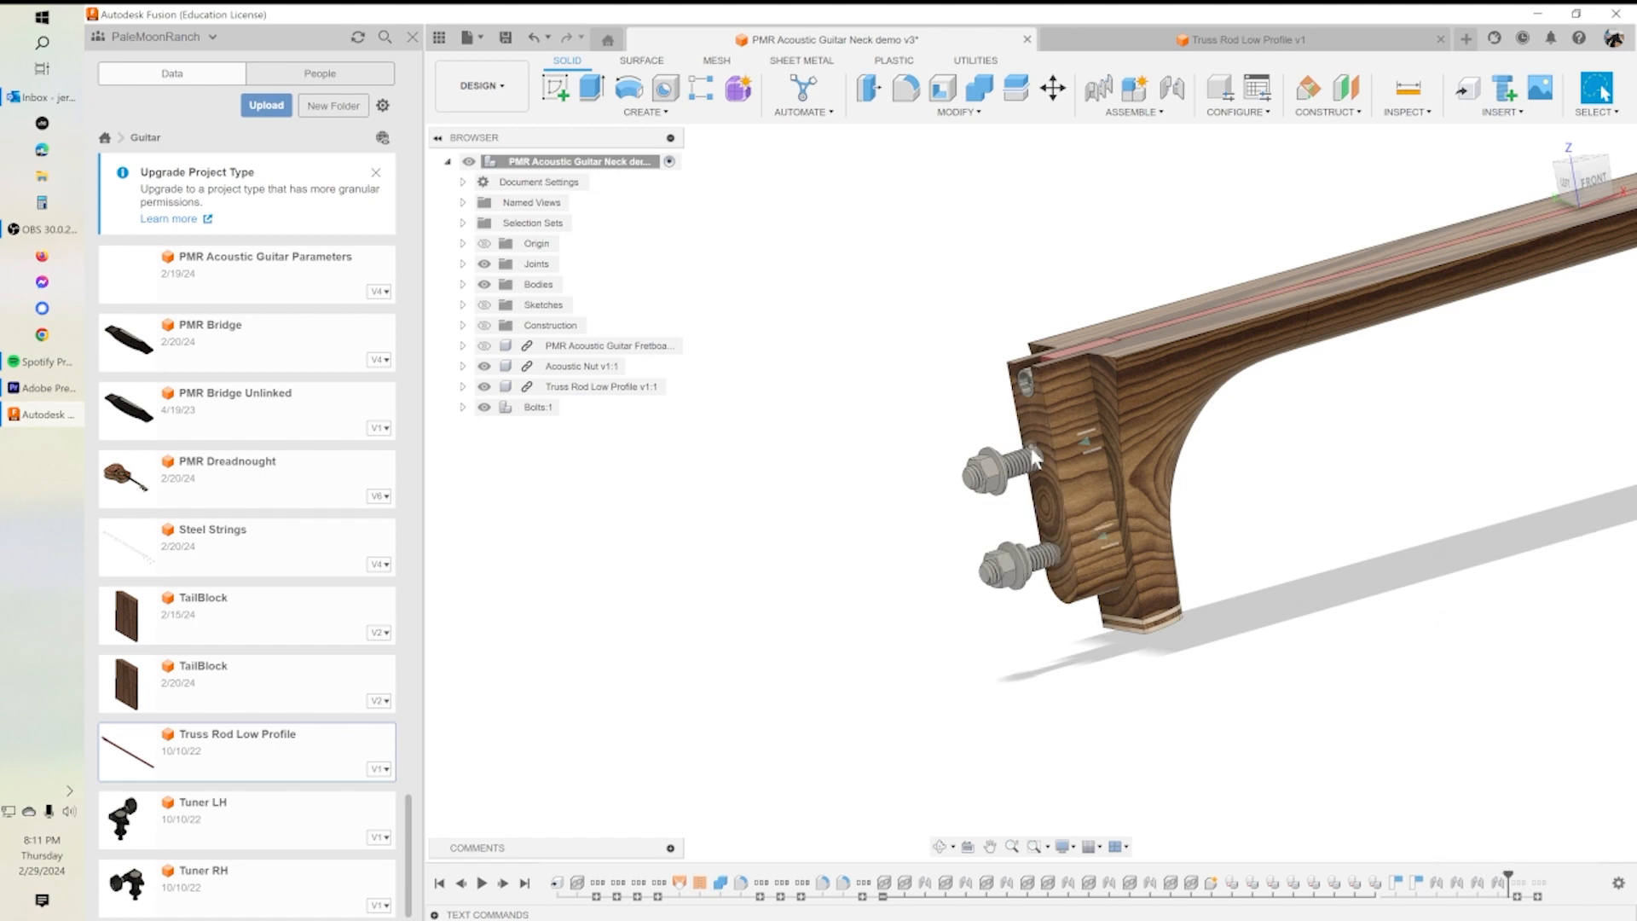
Step: Edit the upper bolt's slider joint, clearing its neck snap and reselecting the center of the upper bolt hole in the heel, and accept it
{"action": "double_click", "coordinate": [1477, 884]}
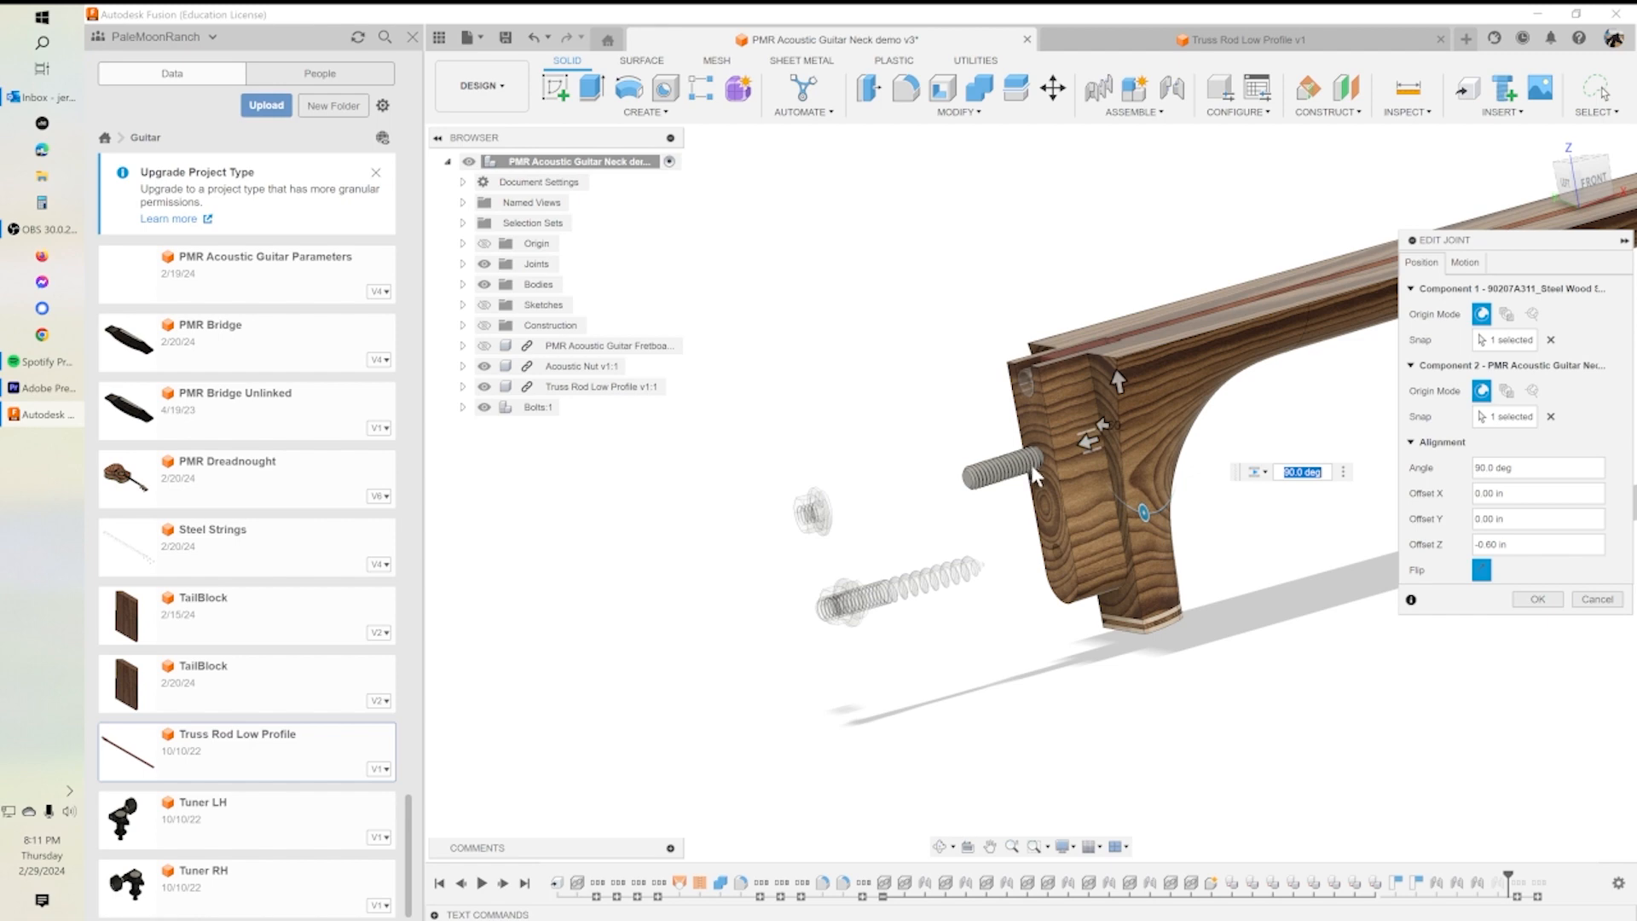
{"action": "left_click", "coordinate": [1551, 416]}
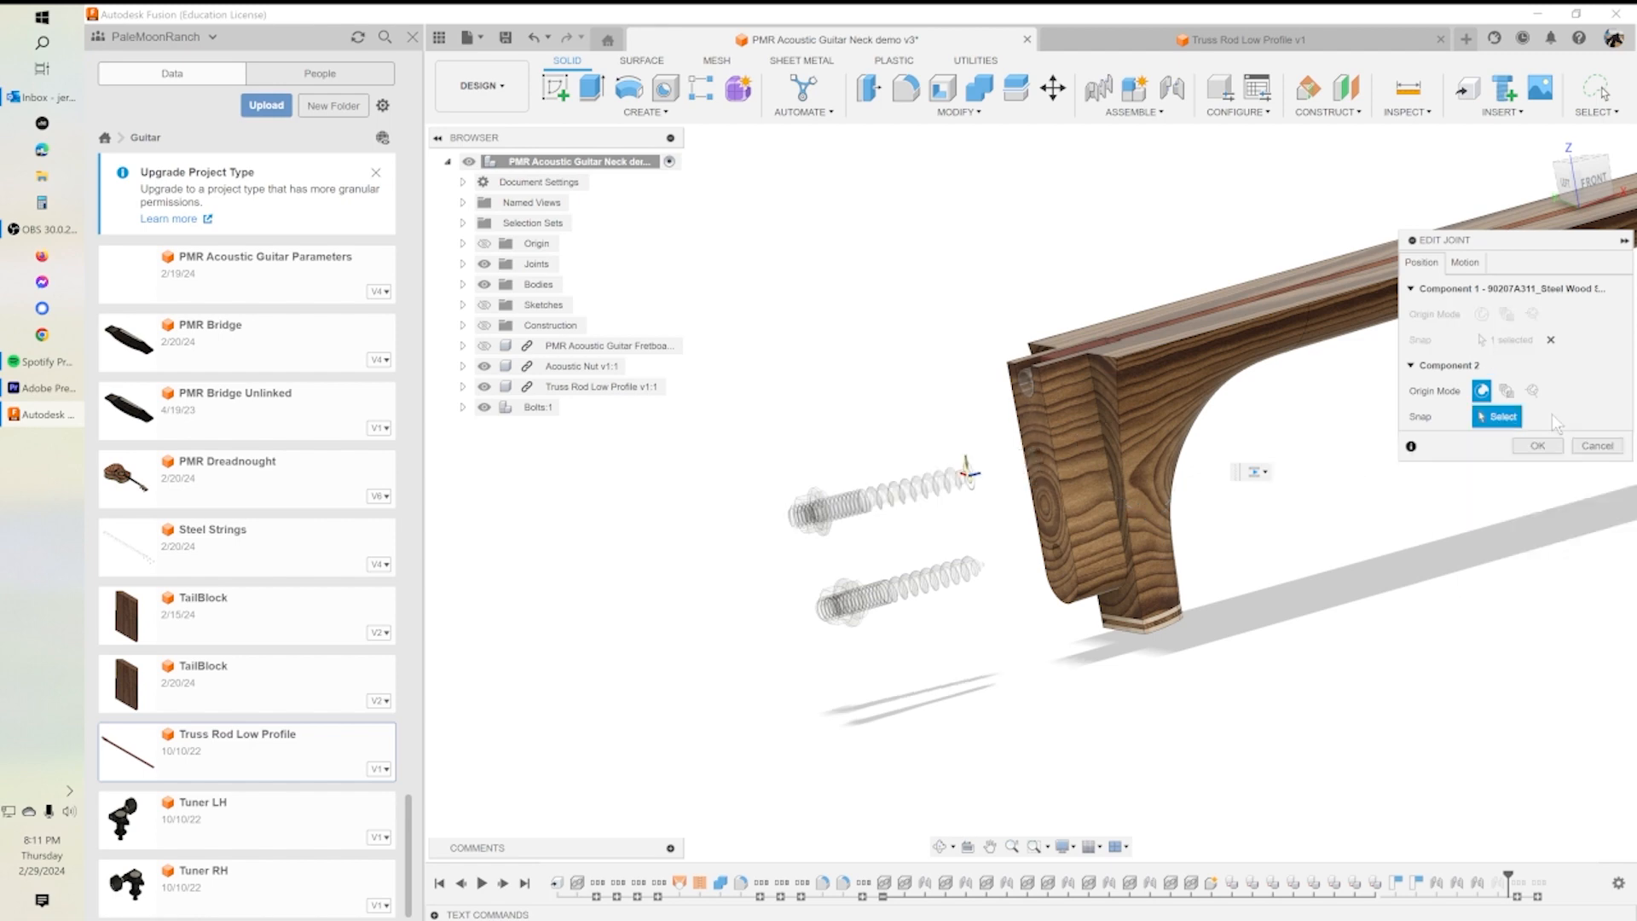
{"action": "mouse_move", "coordinate": [969, 468]}
{"action": "middle_mouse_down", "text": "shift"}
{"action": "mouse_move", "coordinate": [855, 519]}
{"action": "mouse_move", "coordinate": [974, 492]}
{"action": "middle_mouse_up", "text": "shift"}
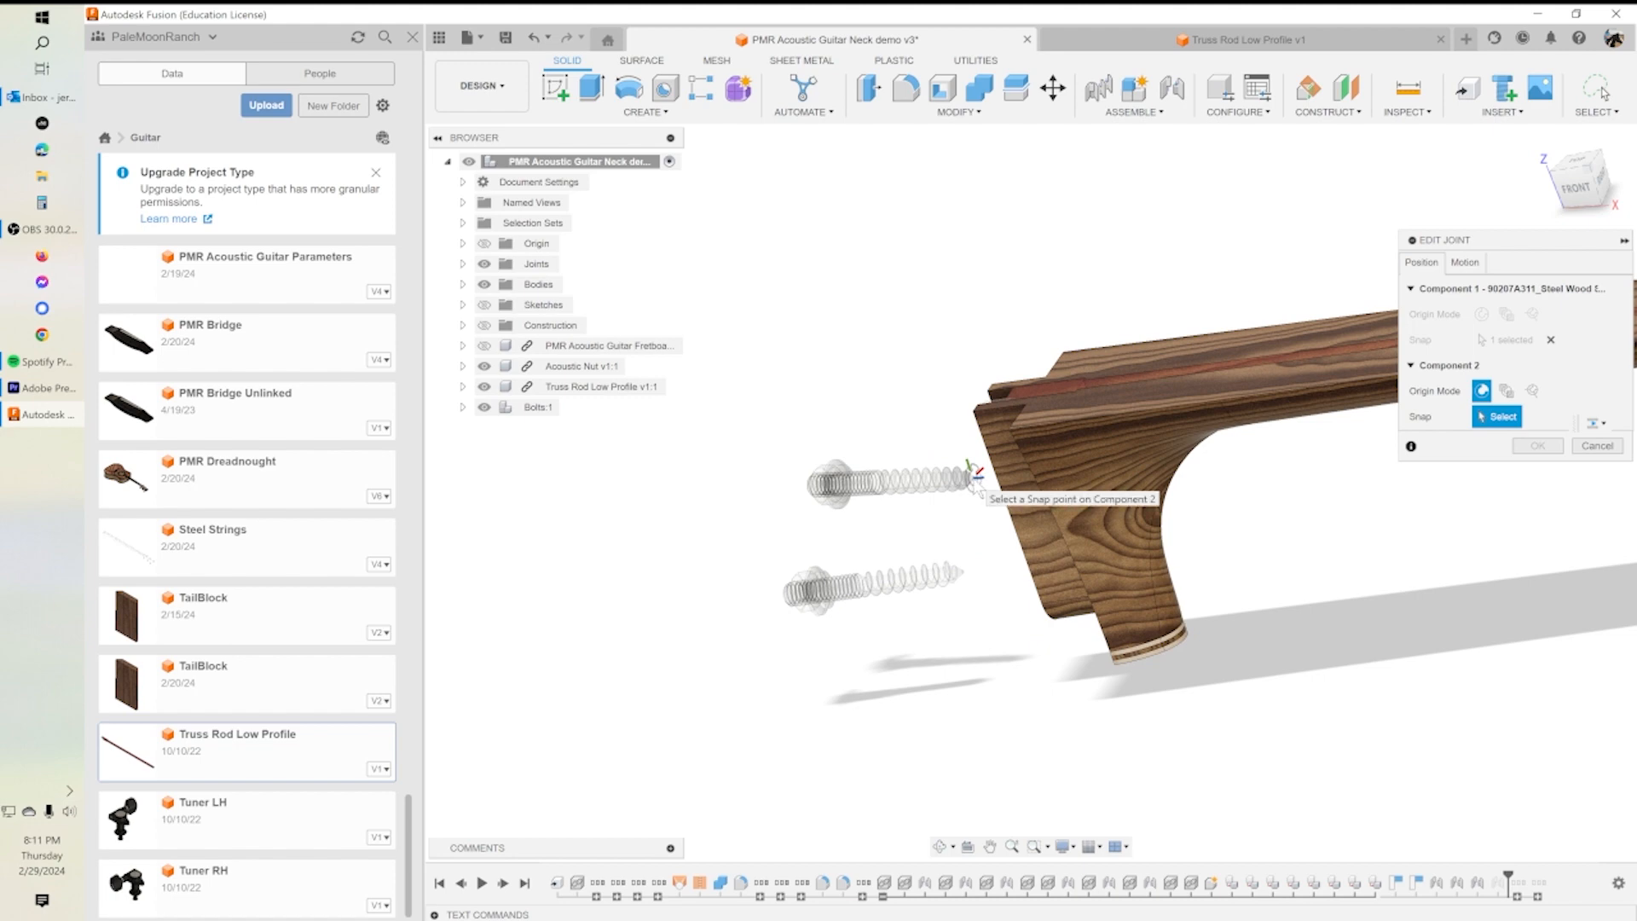
{"action": "middle_click_drag", "start_coordinate": [972, 511], "coordinate": [1045, 467], "text": "shift"}
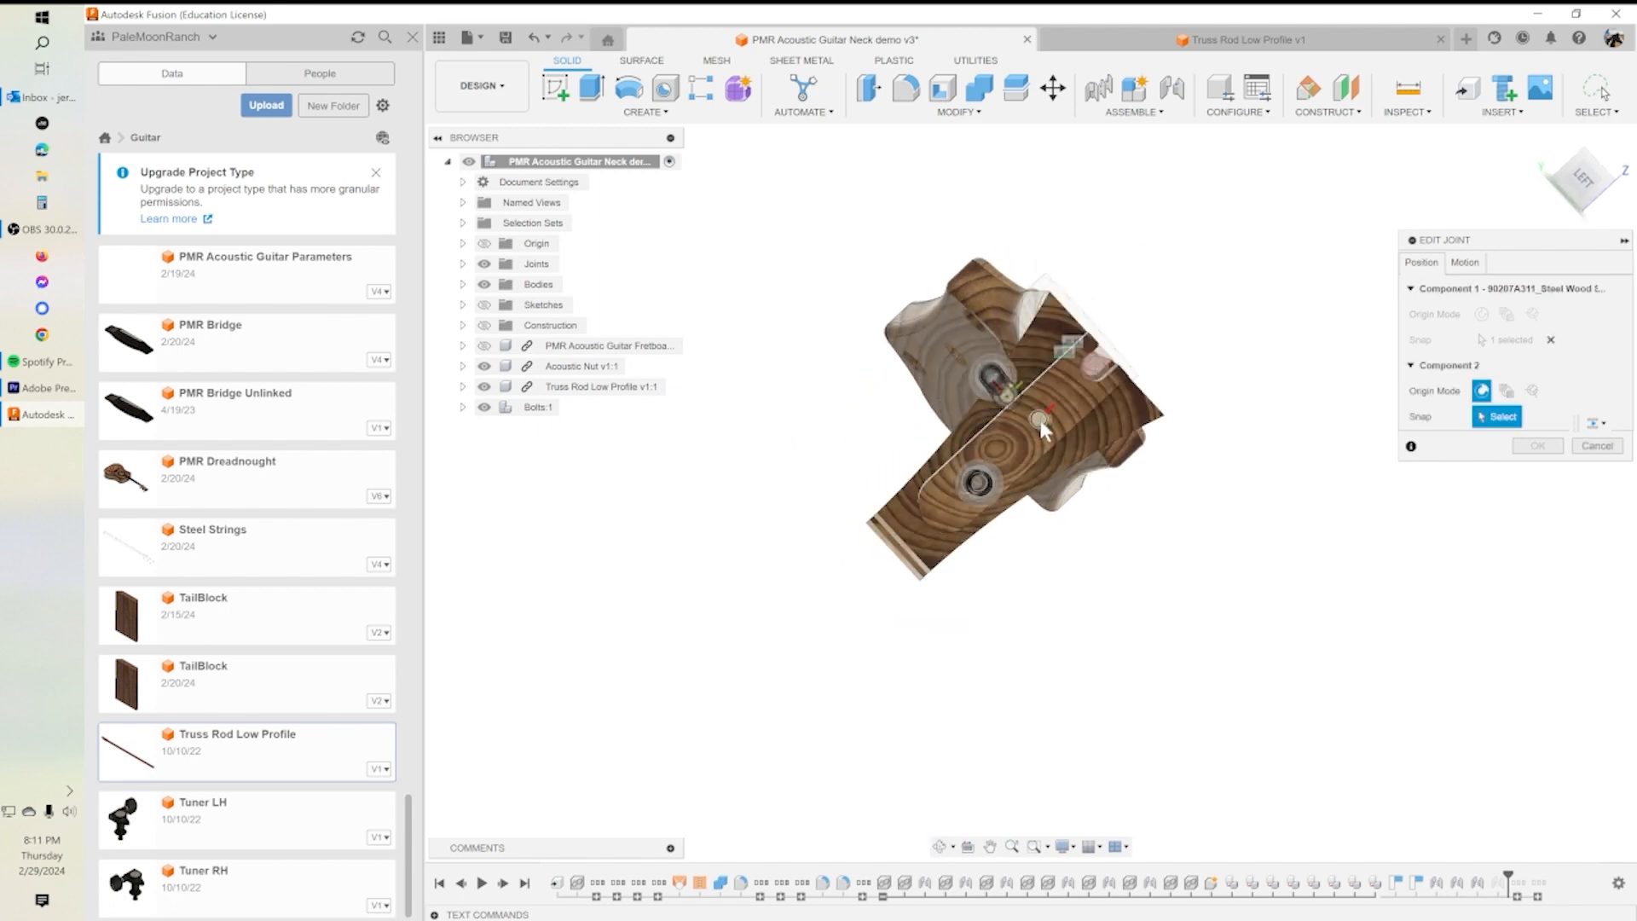
{"action": "scroll", "coordinate": [1043, 428], "scroll_direction": "up", "scroll_amount": 10}
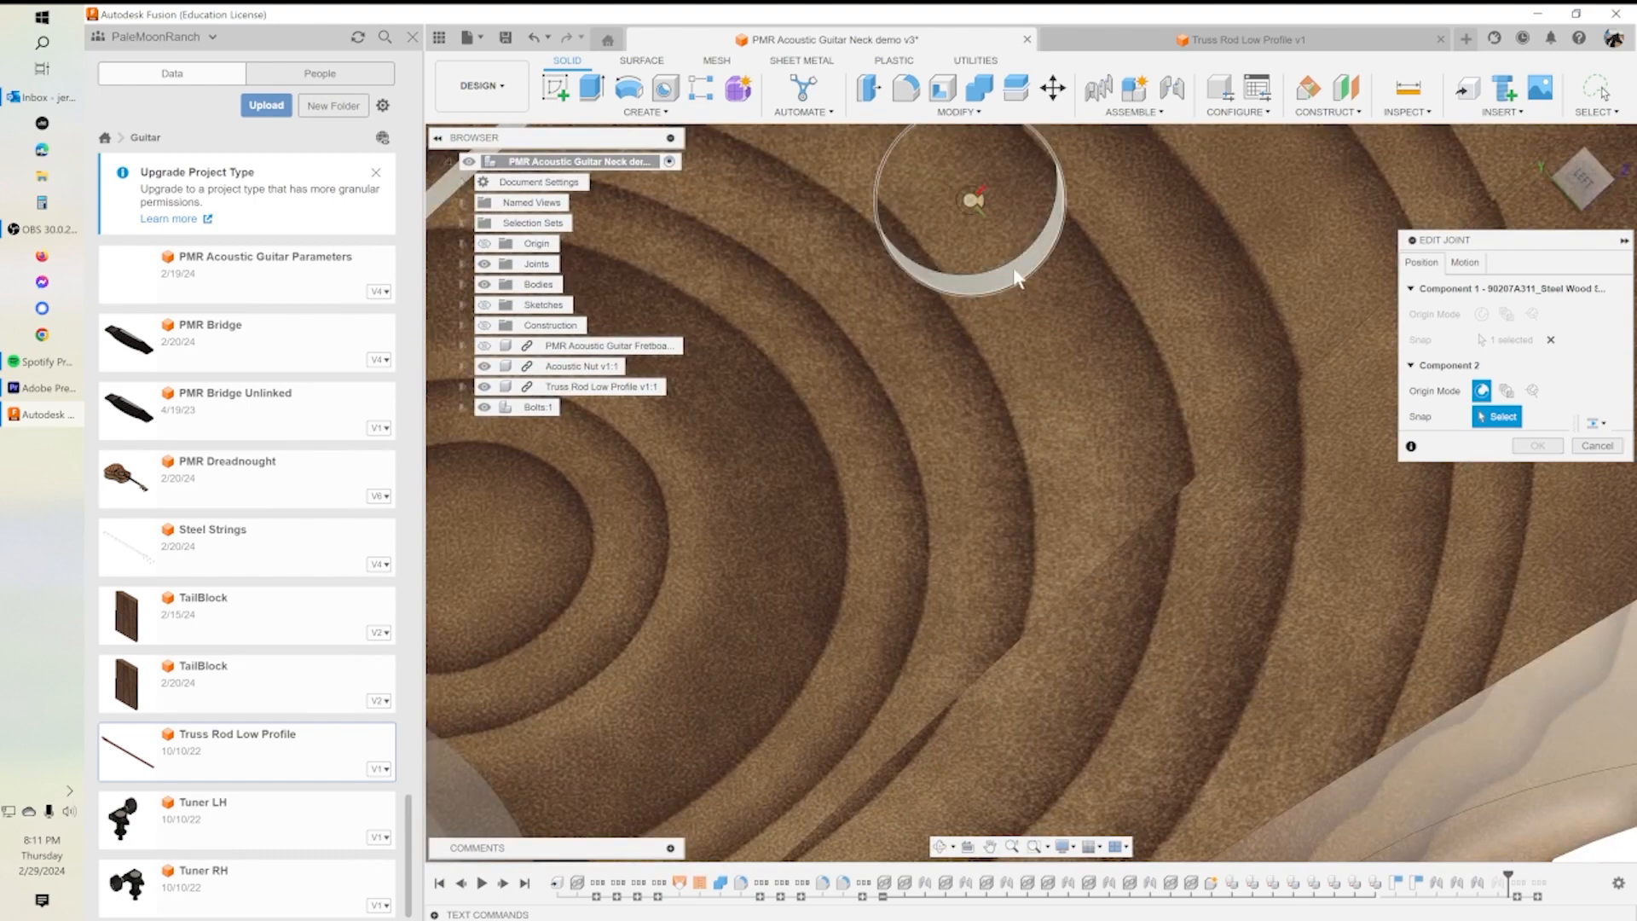
{"action": "left_click", "coordinate": [963, 186]}
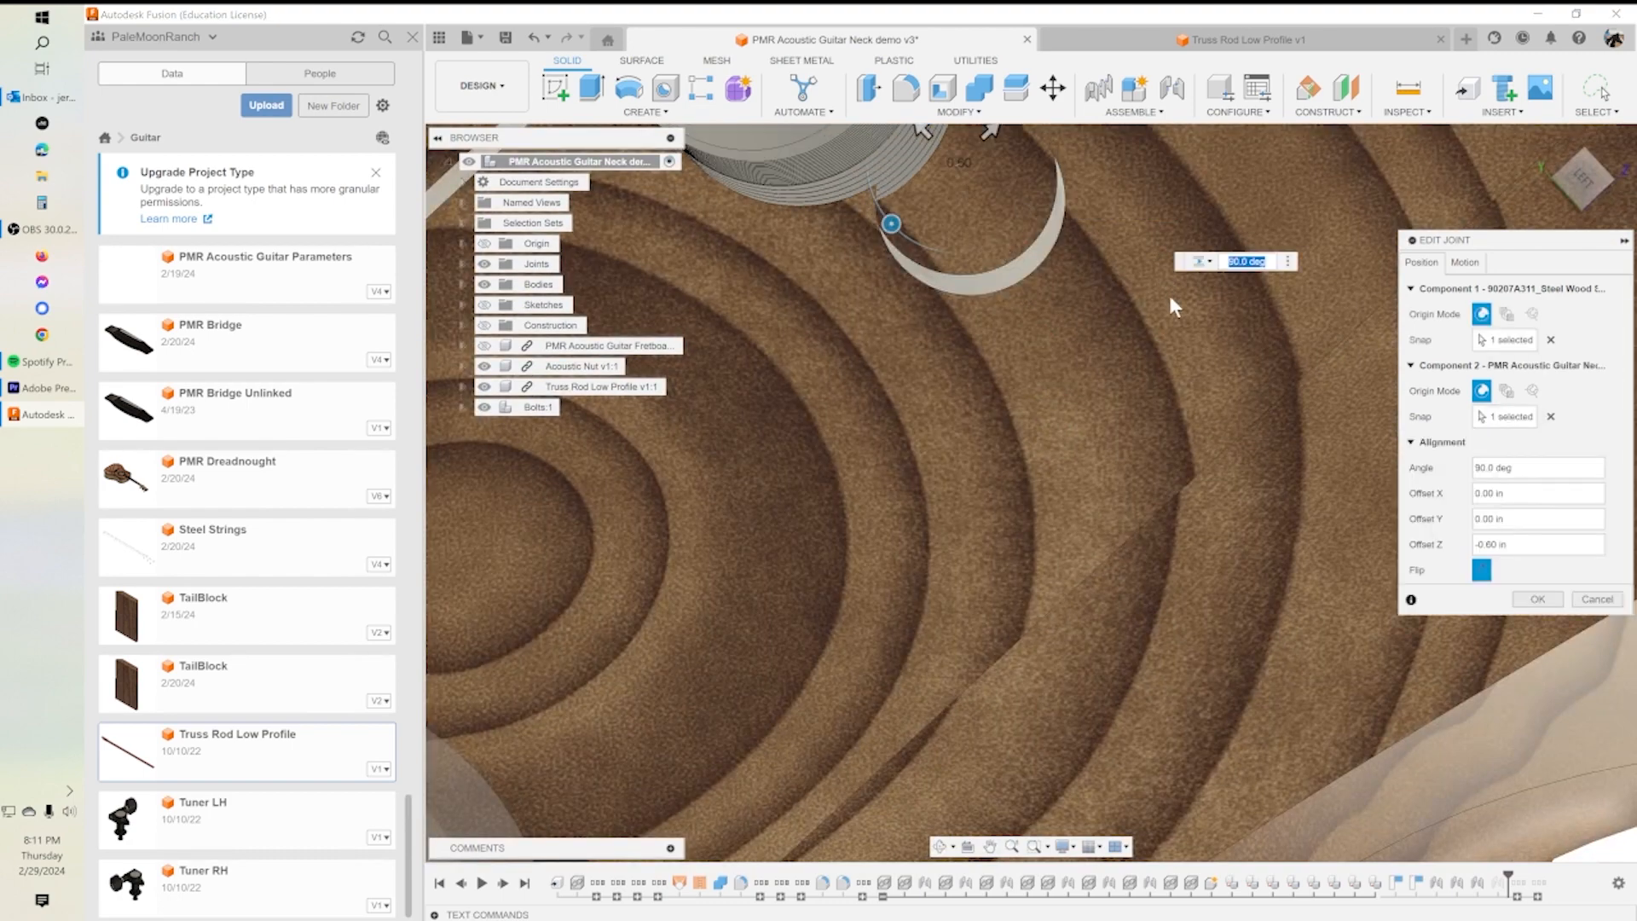
{"action": "middle_click_drag", "start_coordinate": [1049, 426], "coordinate": [877, 450], "text": "shift"}
{"action": "middle_click_drag", "start_coordinate": [975, 391], "coordinate": [1092, 524], "text": "shift"}
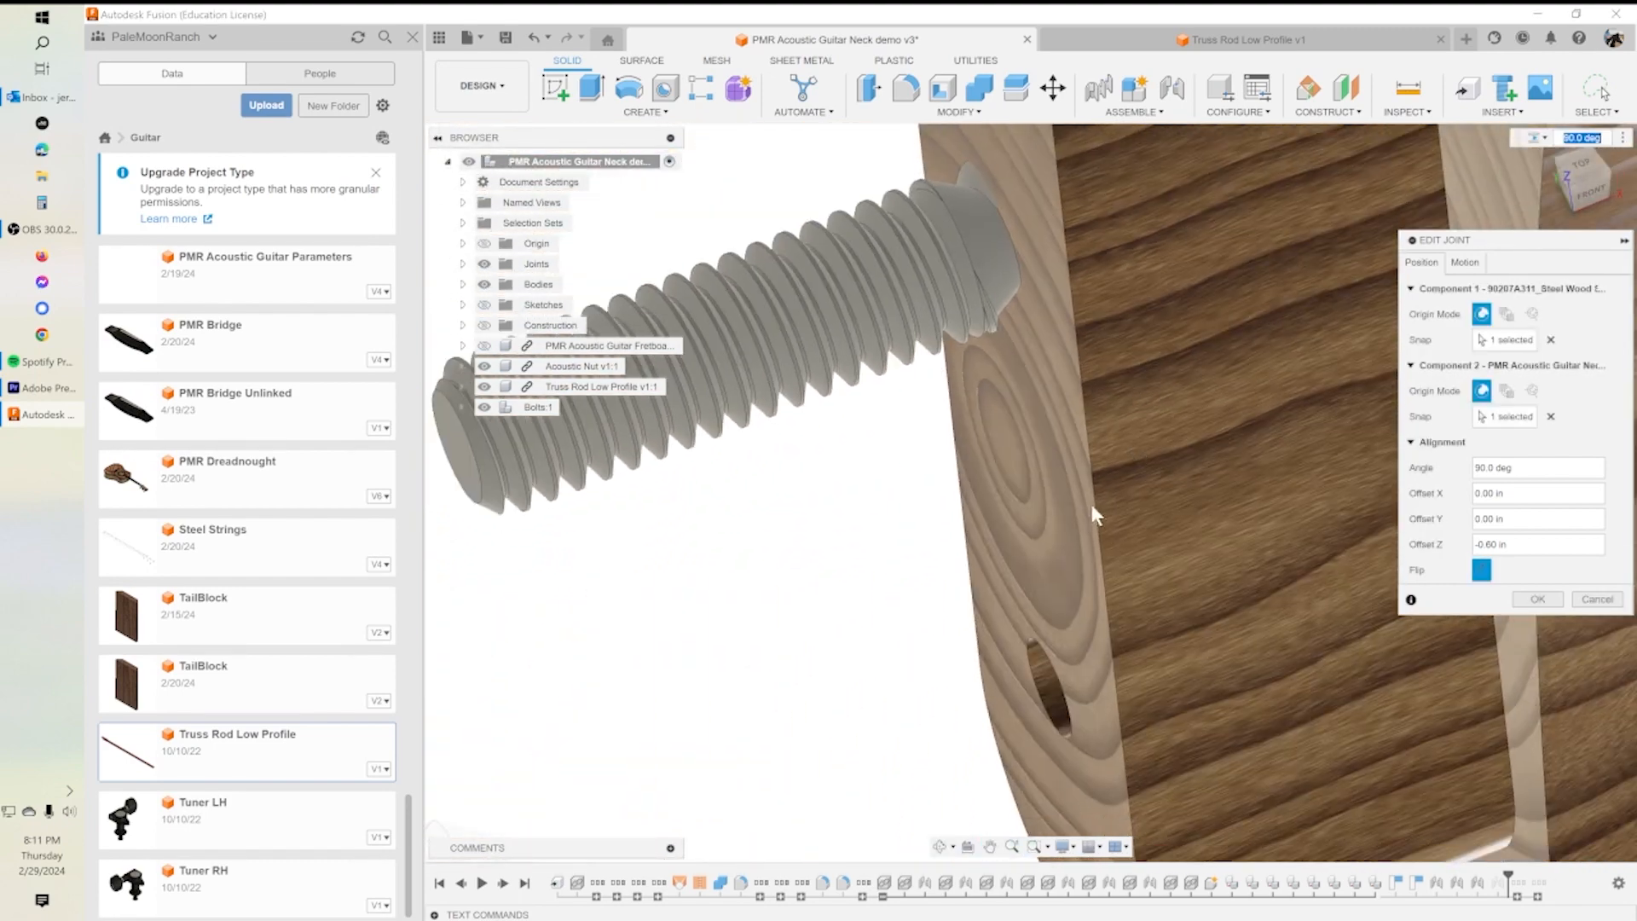
{"action": "middle_click_drag", "start_coordinate": [1239, 581], "coordinate": [1106, 511], "text": "shift"}
{"action": "left_click", "coordinate": [1537, 599]}
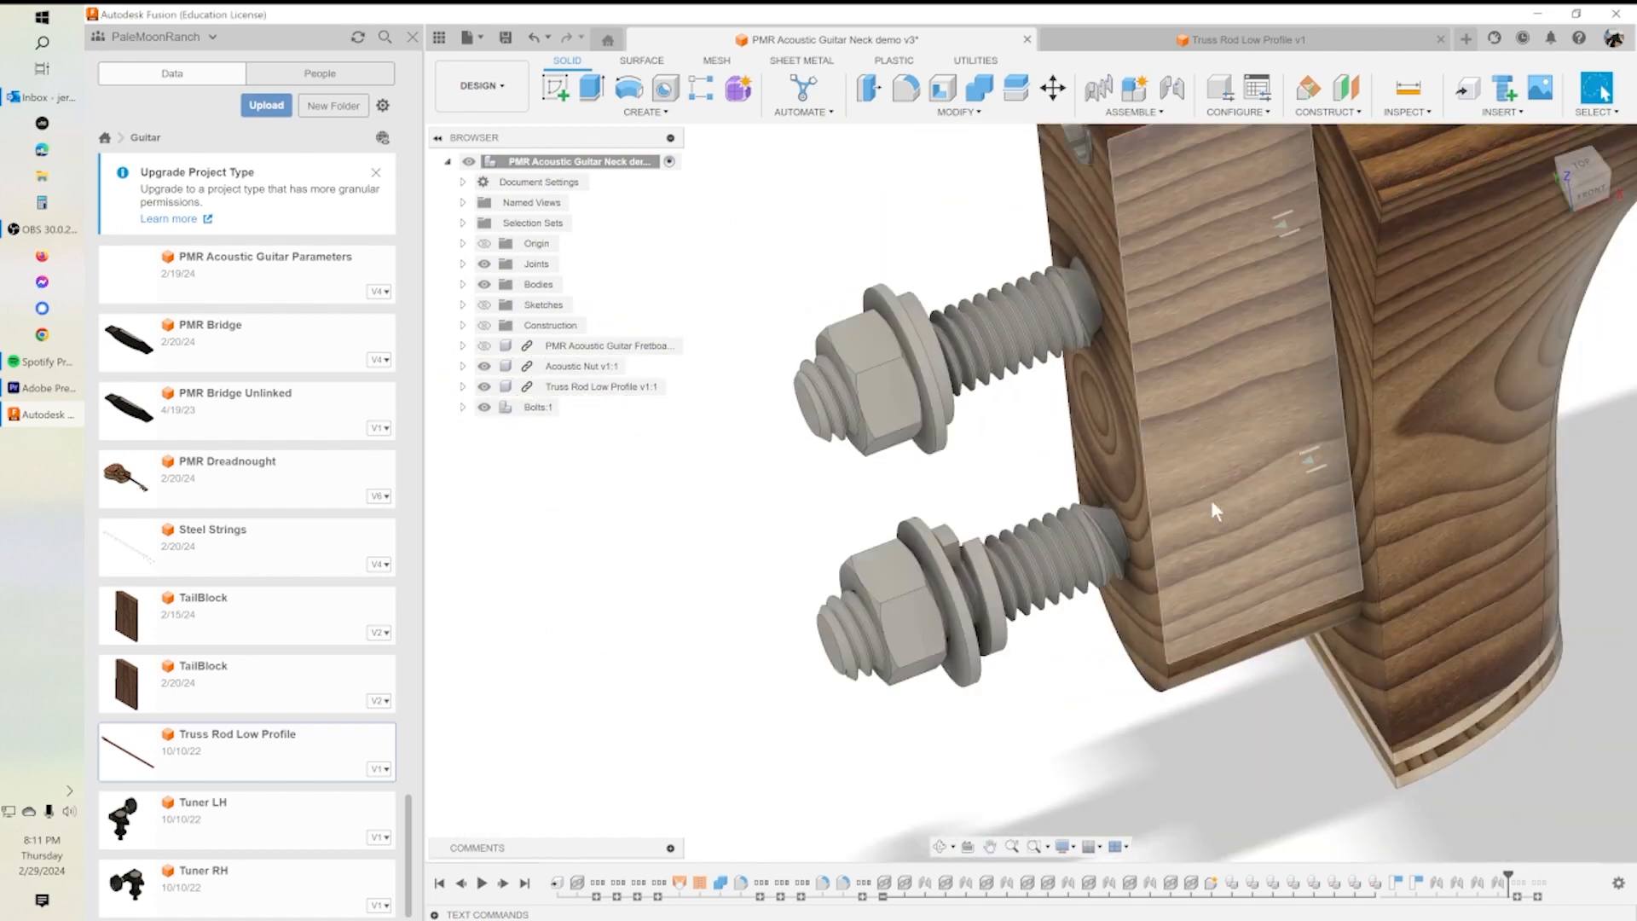
{"action": "middle_click_drag", "start_coordinate": [876, 384], "coordinate": [875, 496], "text": "shift"}
{"action": "left_click_drag", "start_coordinate": [875, 496], "coordinate": [807, 530]}
{"action": "key", "text": "Escape"}
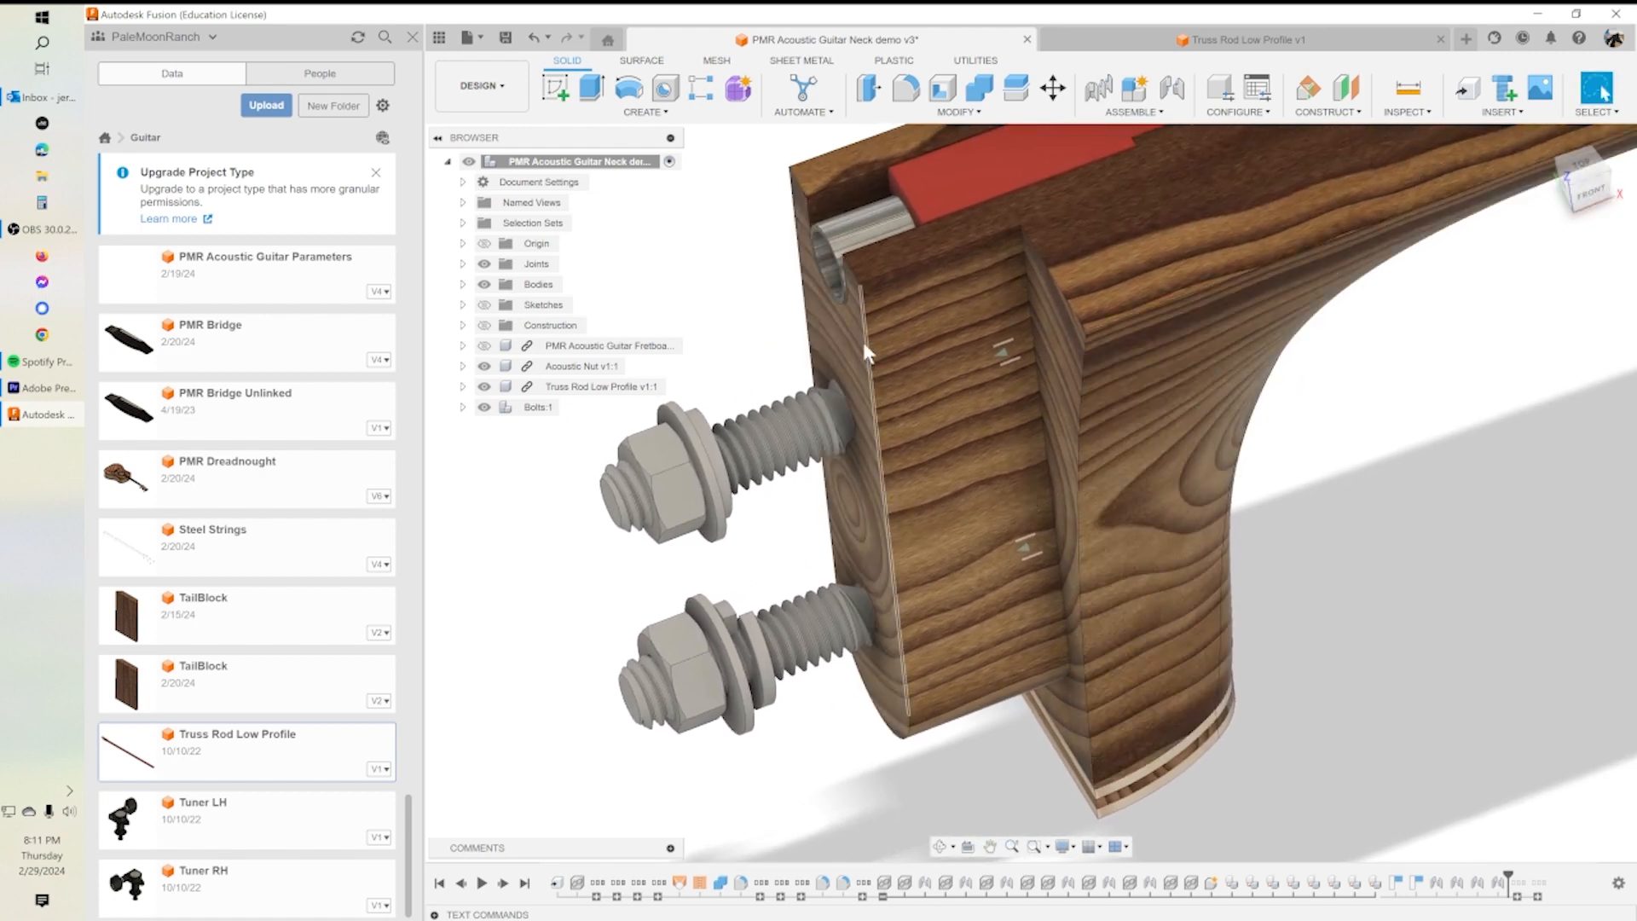
Step: Expand the joints list and animate the lower bolt's Slider 19 joint to preview its motion, and stop the animation
{"action": "left_click", "coordinate": [463, 265]}
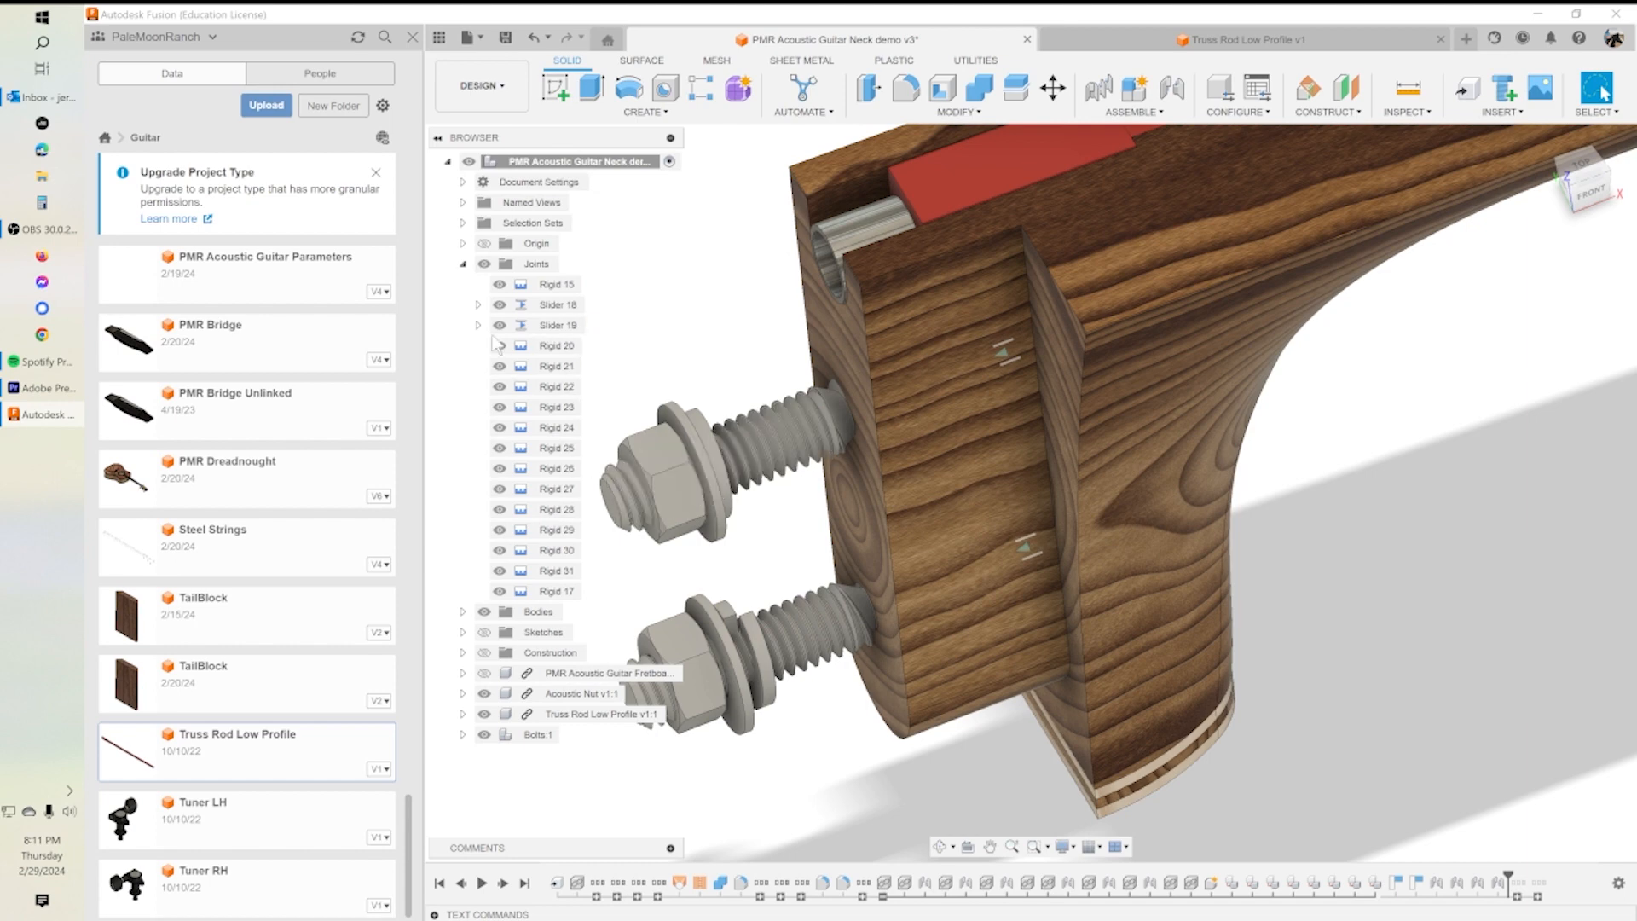
{"action": "right_click", "coordinate": [556, 326]}
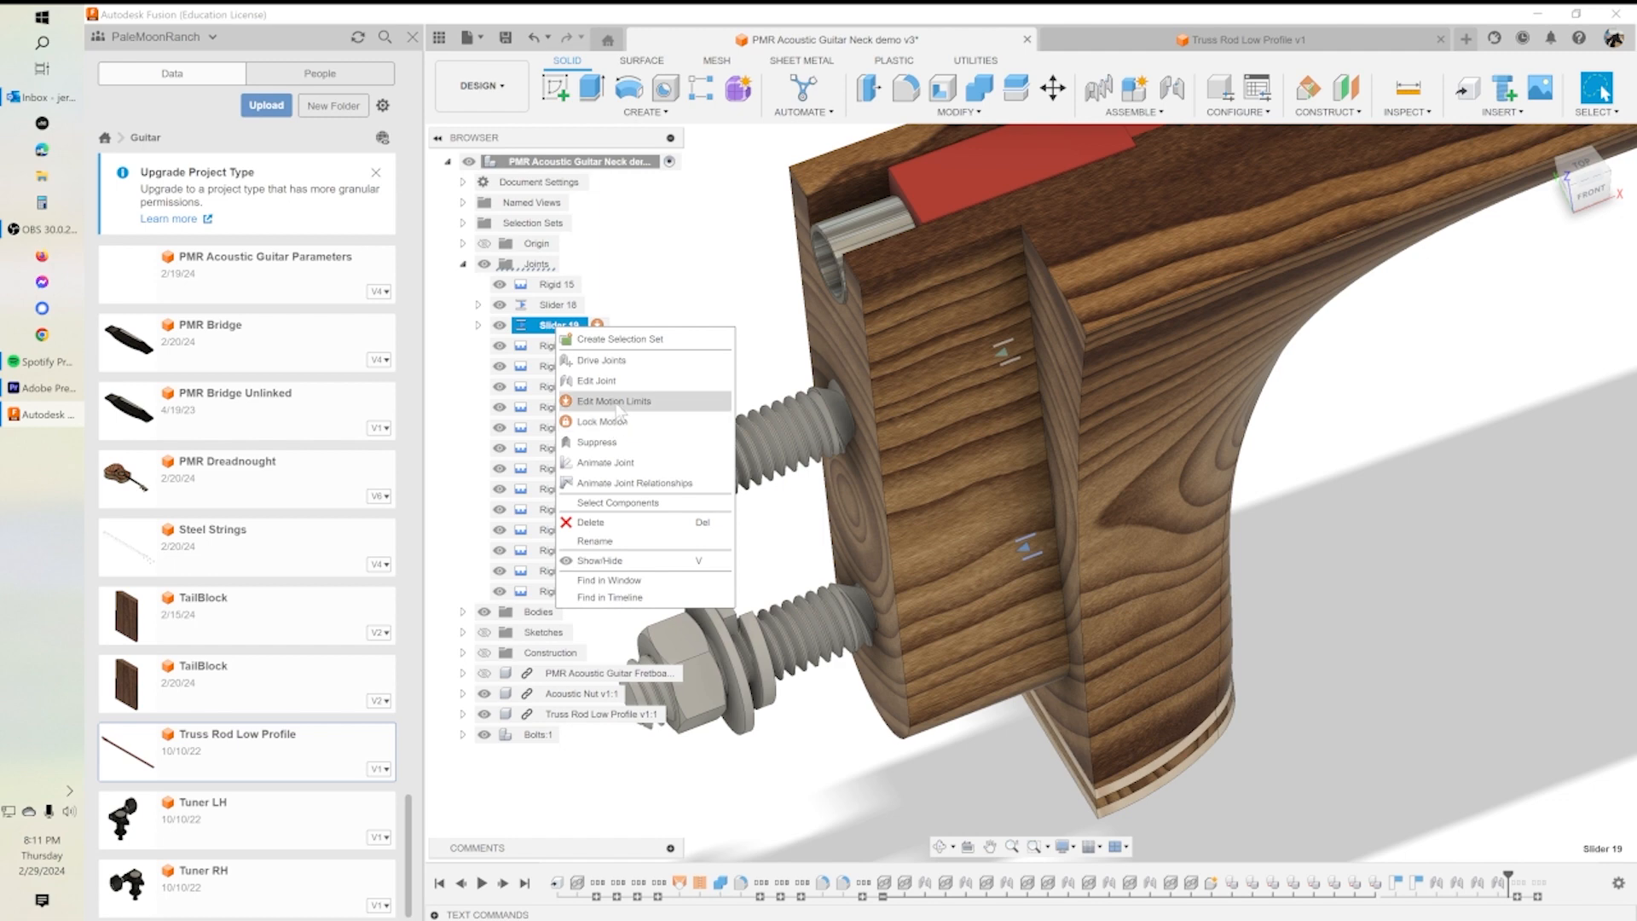
{"action": "left_click", "coordinate": [605, 462]}
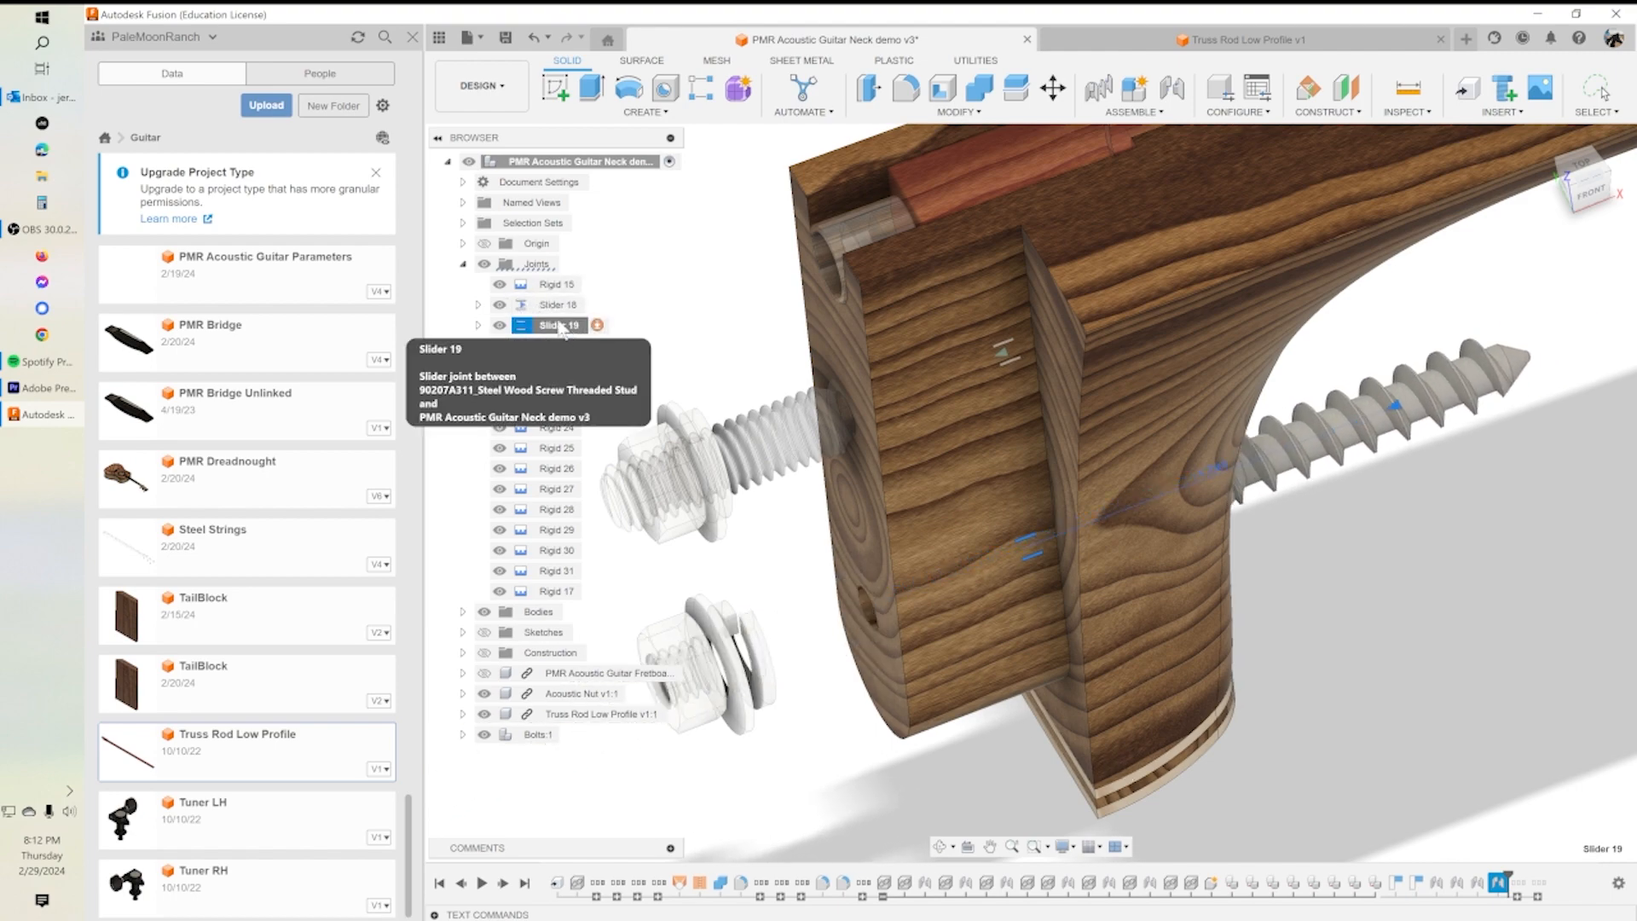
{"action": "key", "text": "Escape"}
Step: Expand the Tuners group in the timeline and roll the timeline forward past the first Tuner LH component insert
{"action": "scroll", "coordinate": [932, 422], "scroll_direction": "down", "scroll_amount": 10}
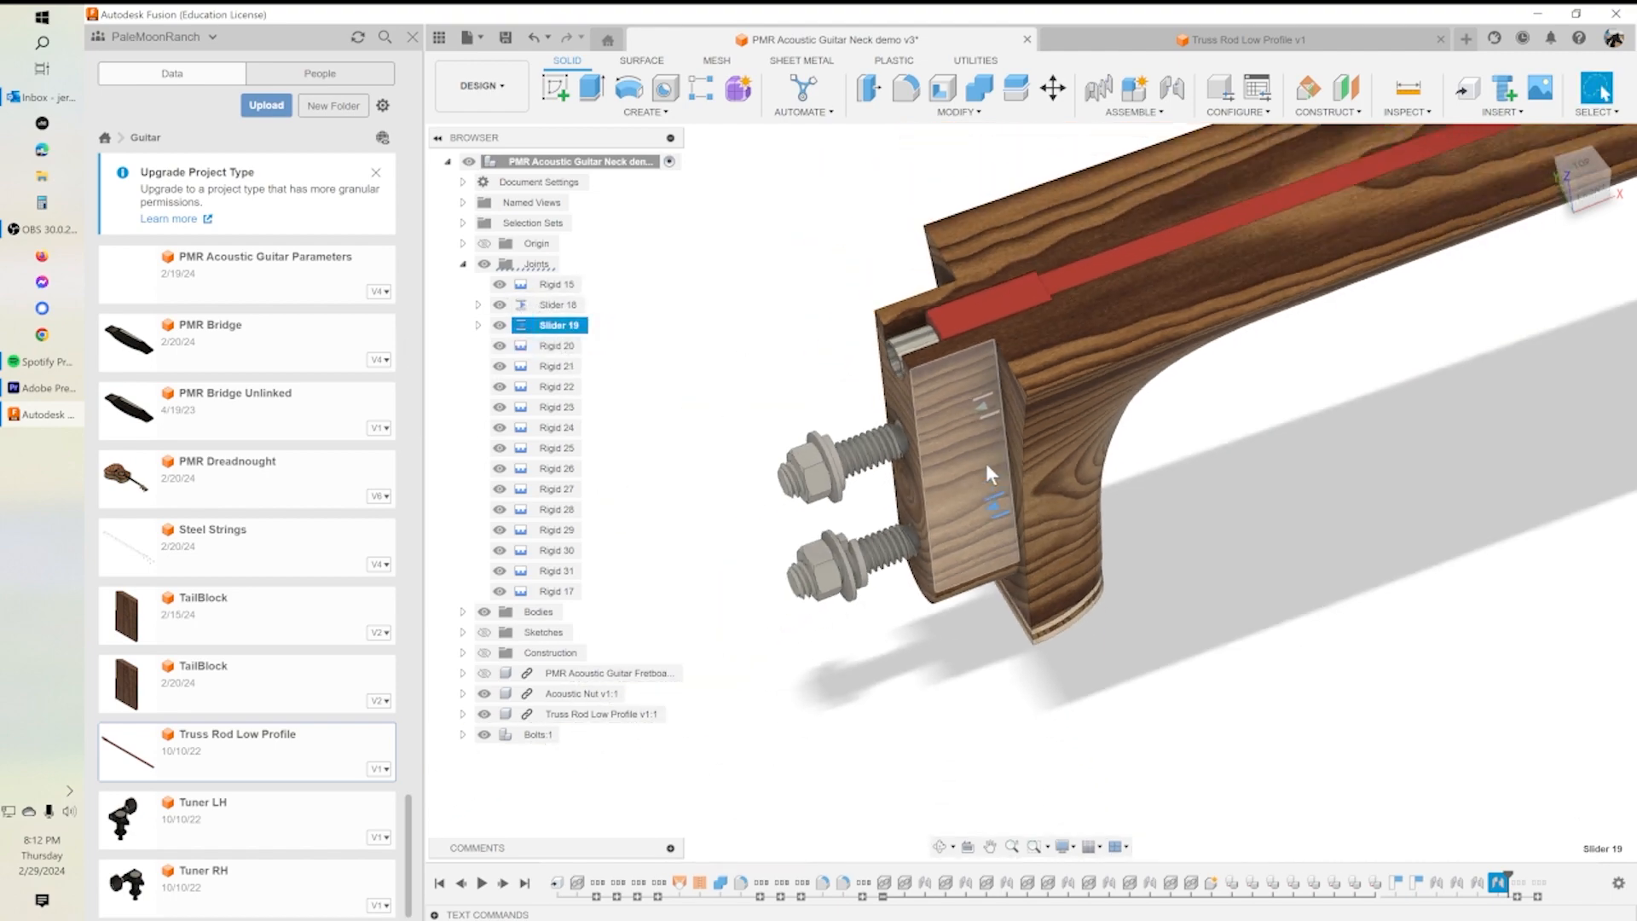
{"action": "middle_click_drag", "start_coordinate": [912, 484], "coordinate": [531, 601]}
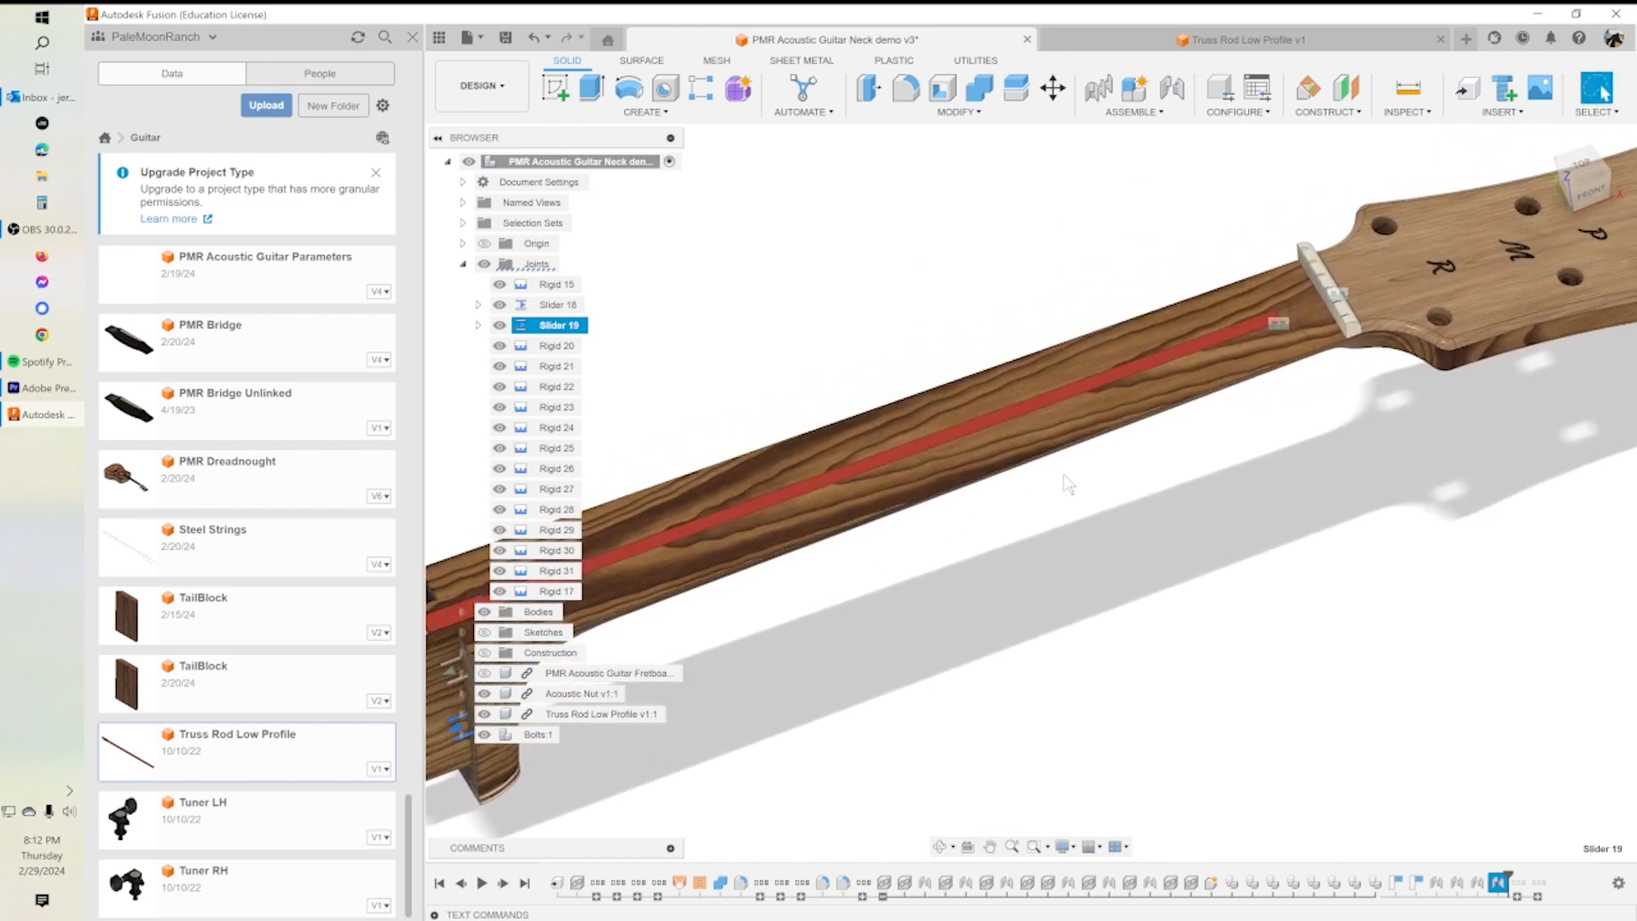
{"action": "middle_click_drag", "start_coordinate": [1306, 360], "coordinate": [779, 560]}
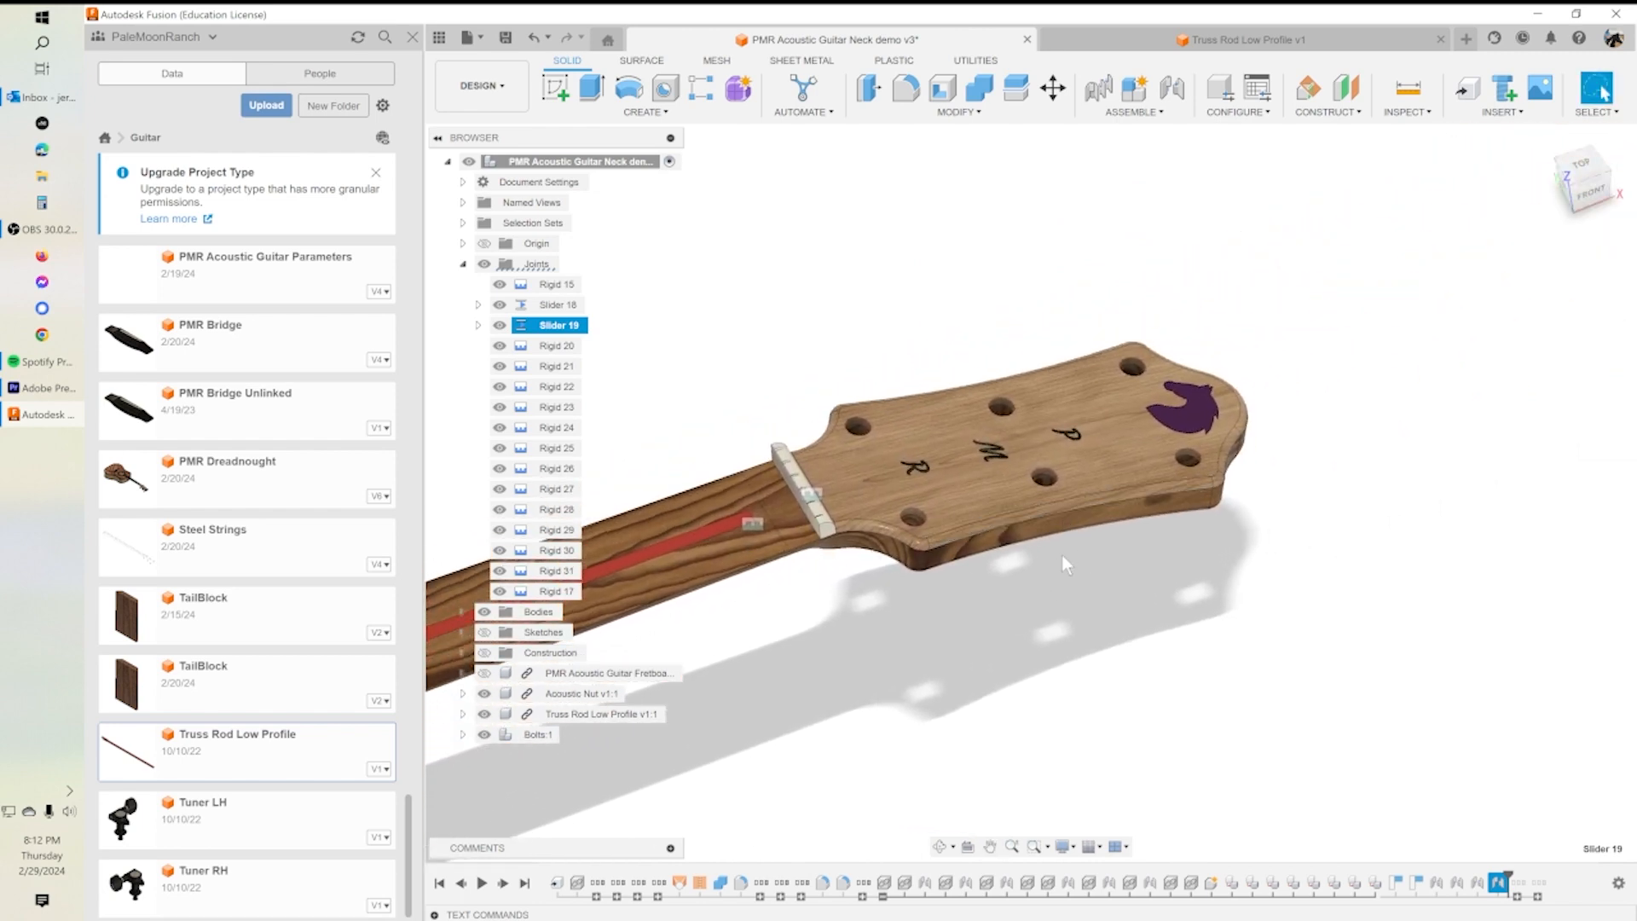
{"action": "middle_click_drag", "start_coordinate": [1051, 561], "coordinate": [1035, 592], "text": "shift"}
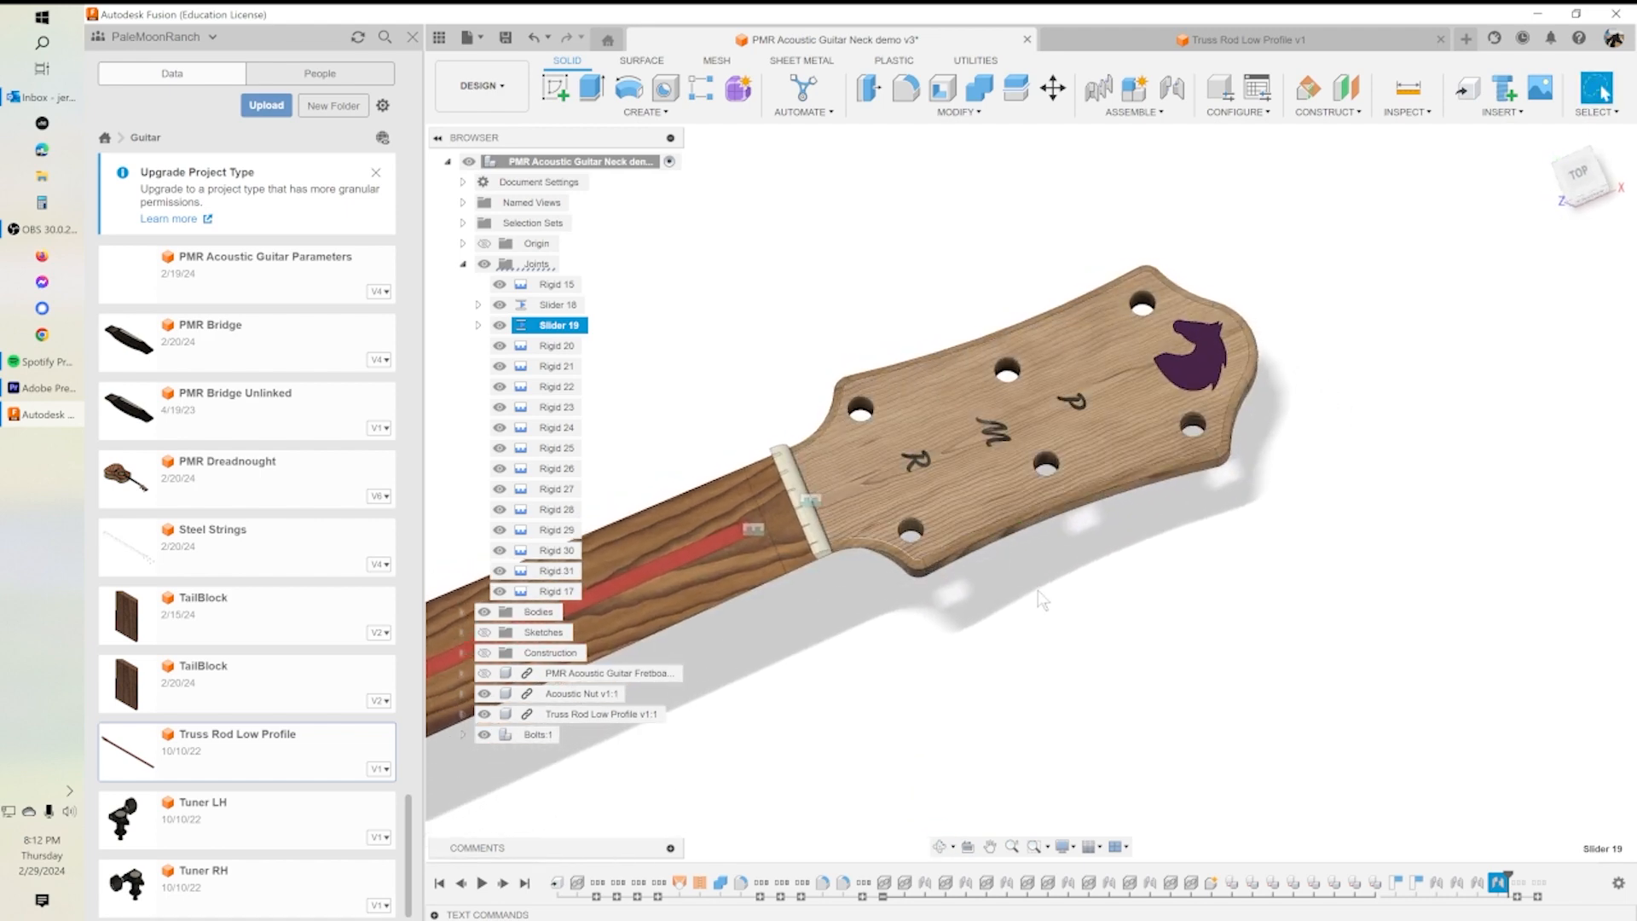
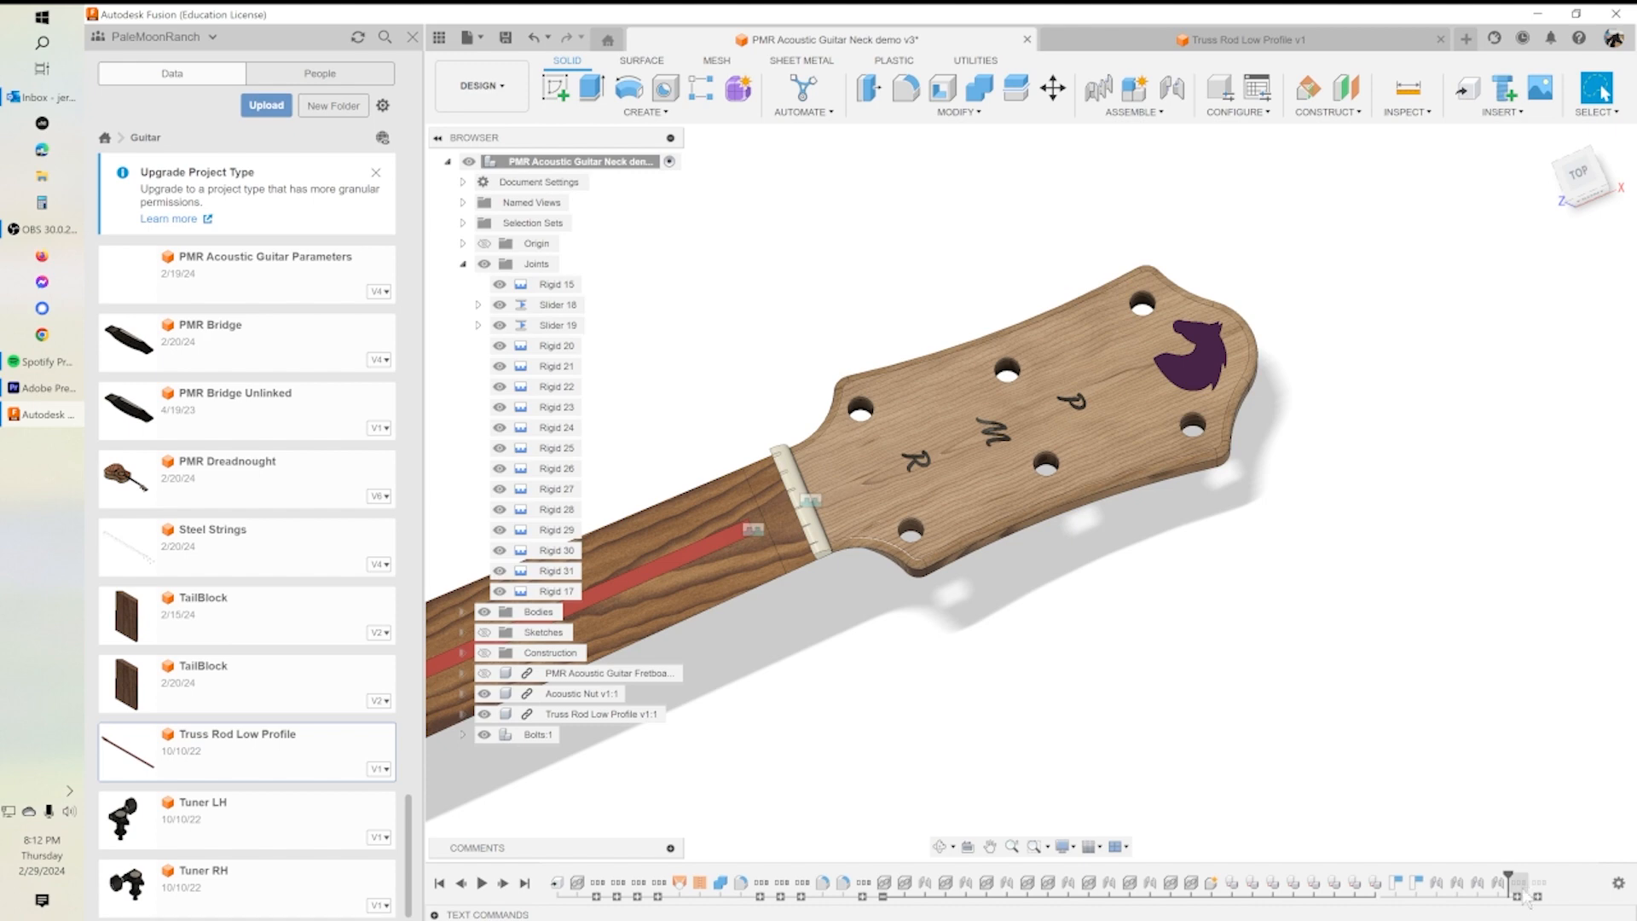
{"action": "mouse_move", "coordinate": [1525, 894]}
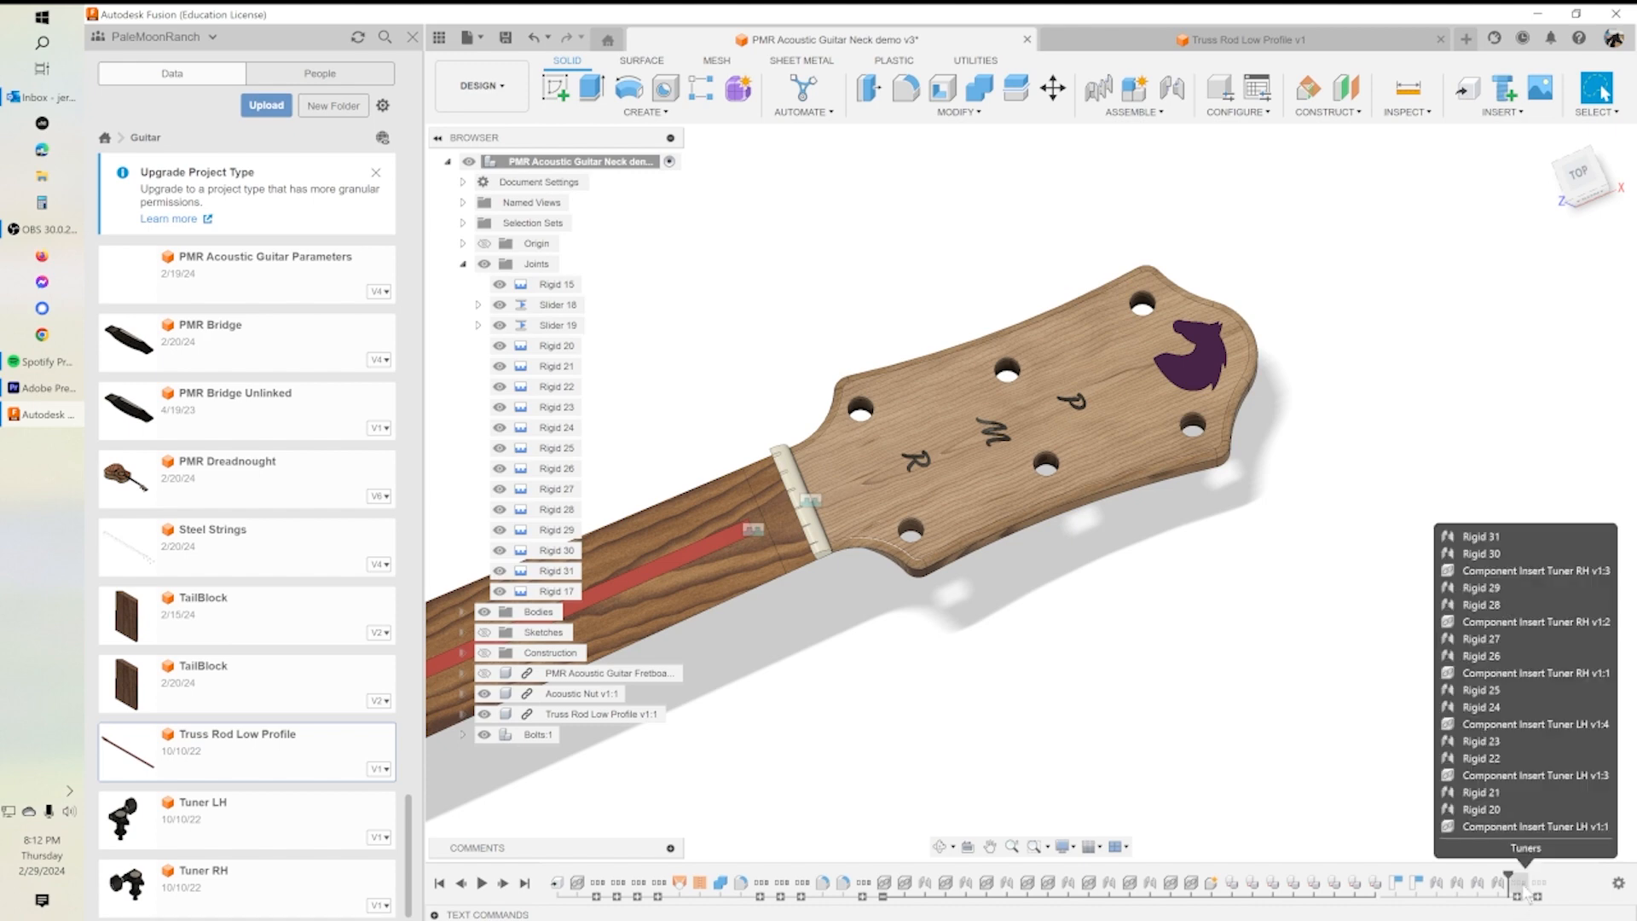
{"action": "left_click", "coordinate": [1517, 897]}
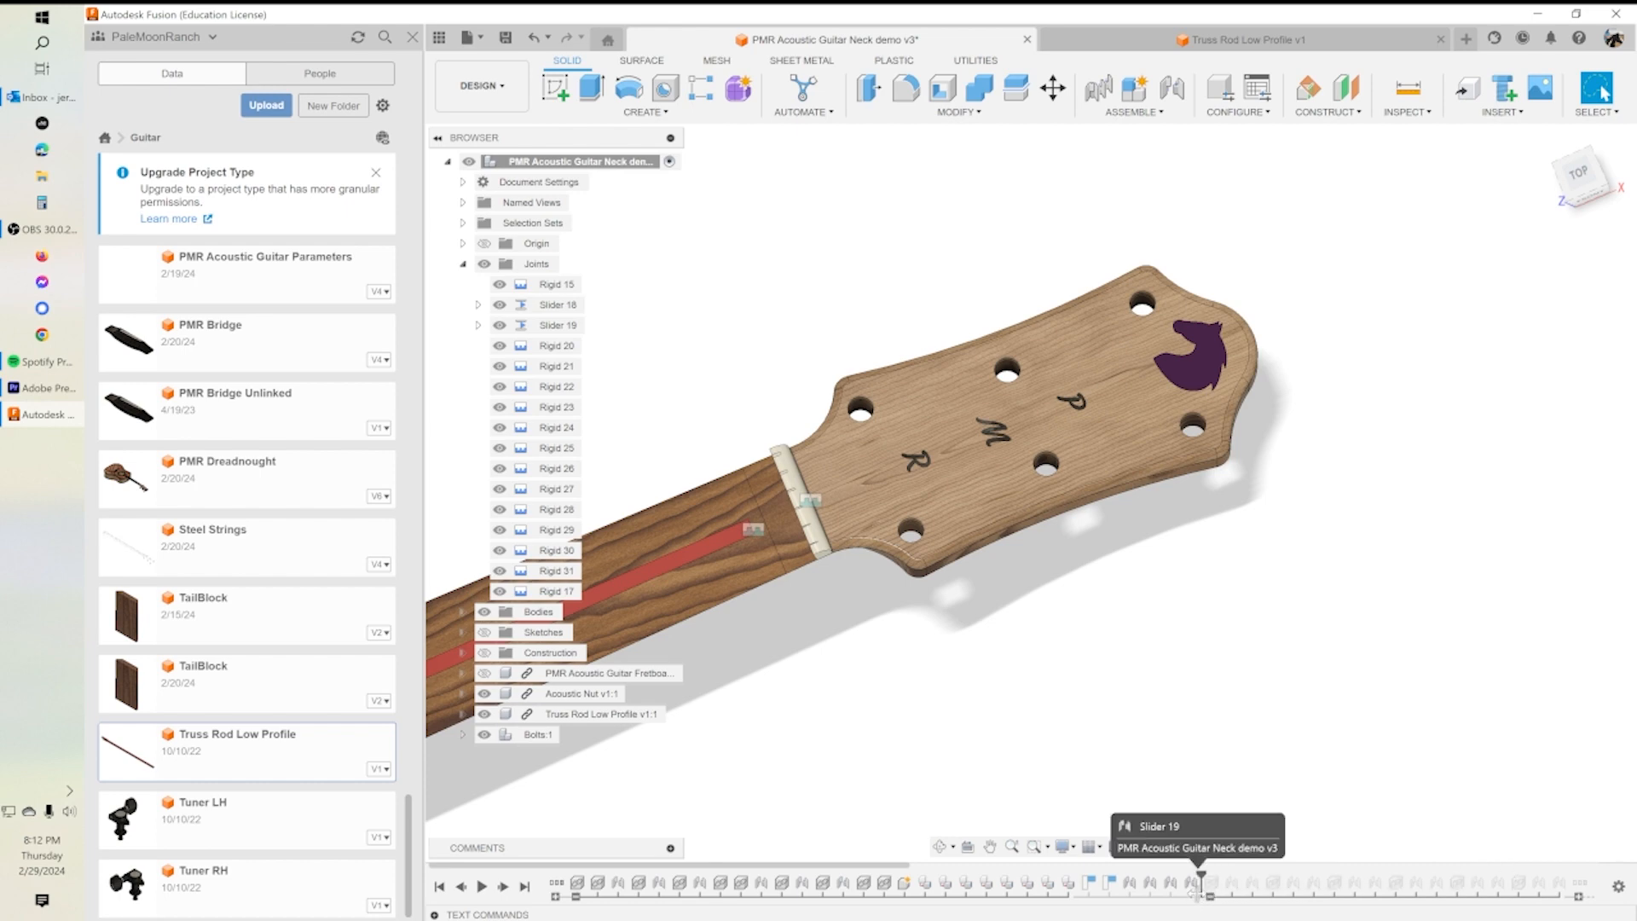
{"action": "left_click_drag", "start_coordinate": [1195, 898], "coordinate": [1197, 897]}
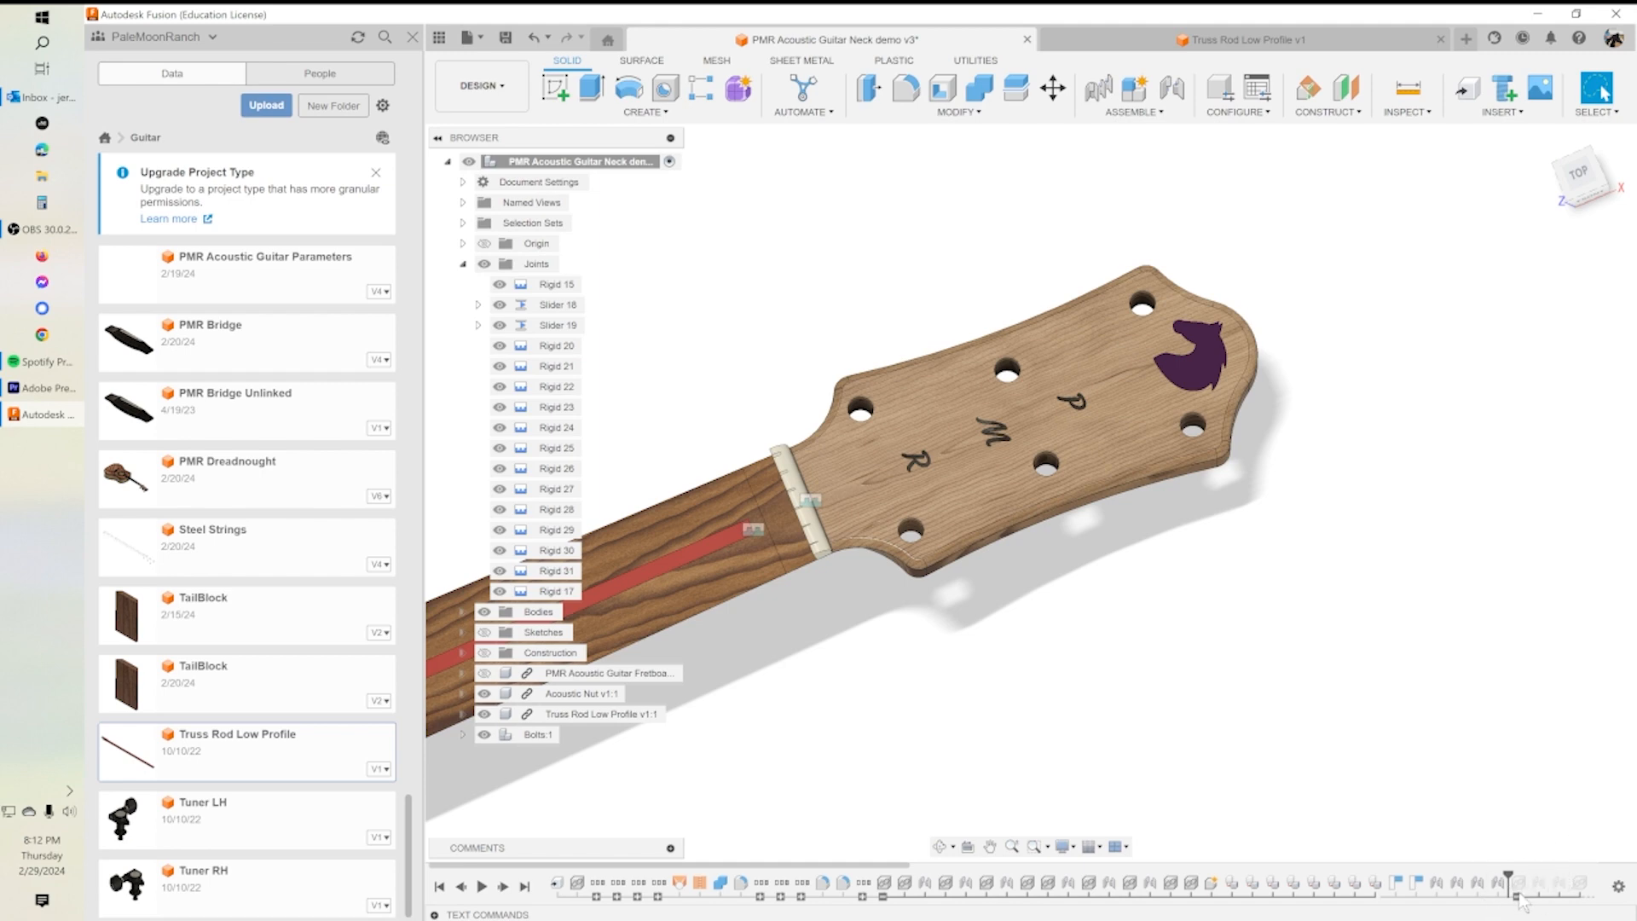
{"action": "scroll", "coordinate": [1539, 870], "scroll_direction": "down", "scroll_amount": 5}
{"action": "scroll", "coordinate": [1502, 858], "scroll_direction": "up", "scroll_amount": 3}
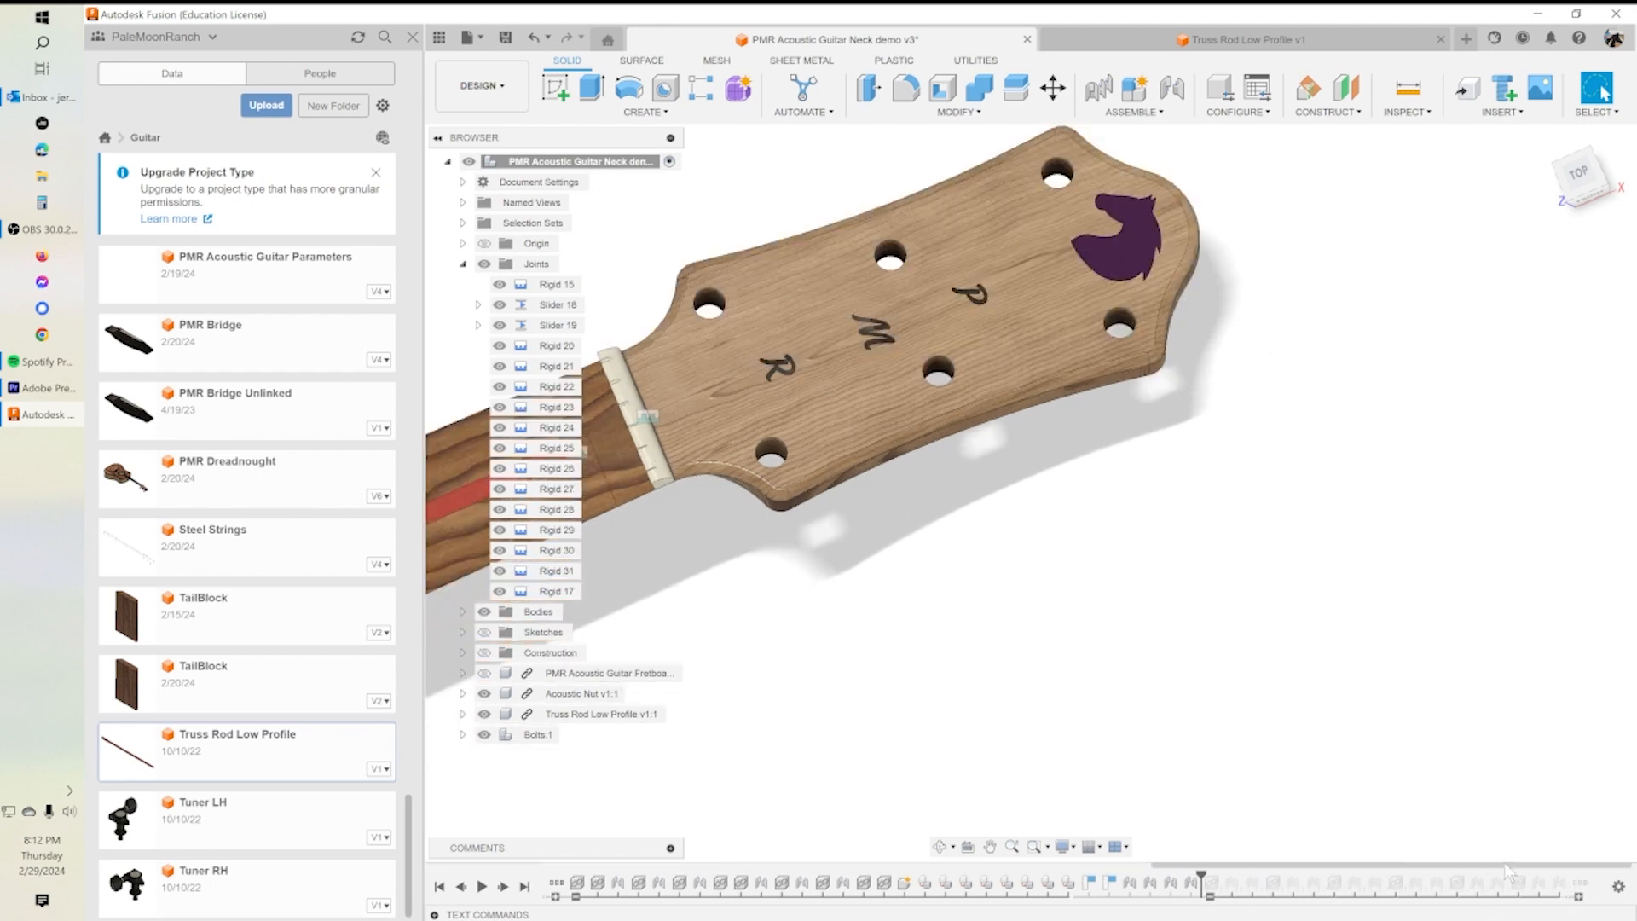
{"action": "scroll", "coordinate": [1091, 740], "scroll_direction": "down", "scroll_amount": 2}
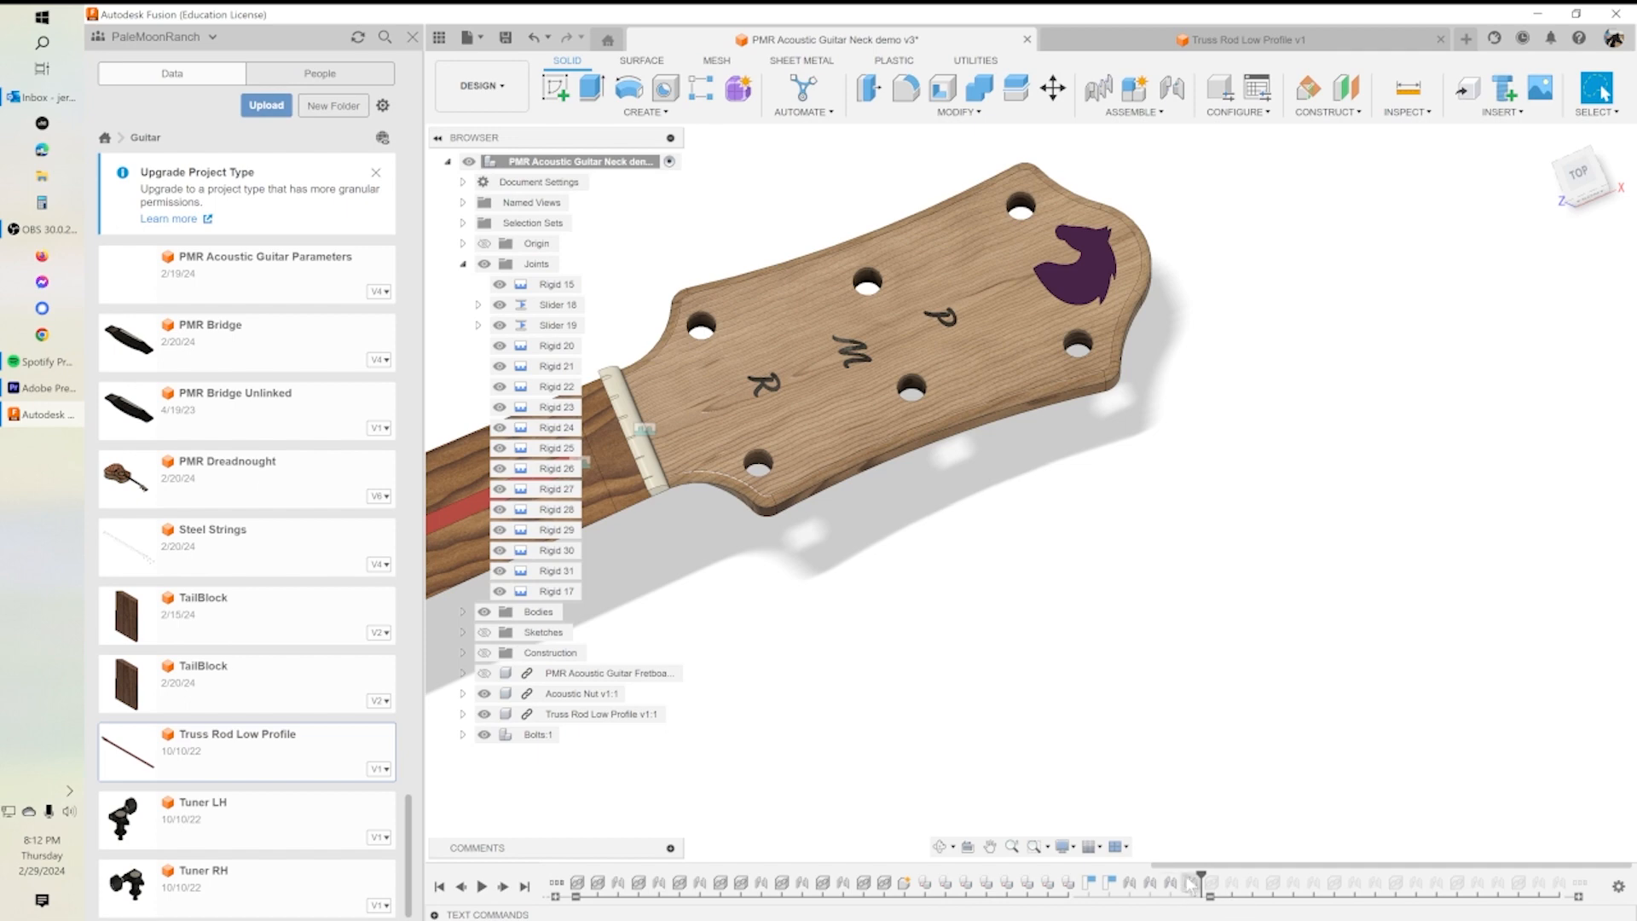
{"action": "left_click_drag", "start_coordinate": [1199, 874], "coordinate": [1219, 875]}
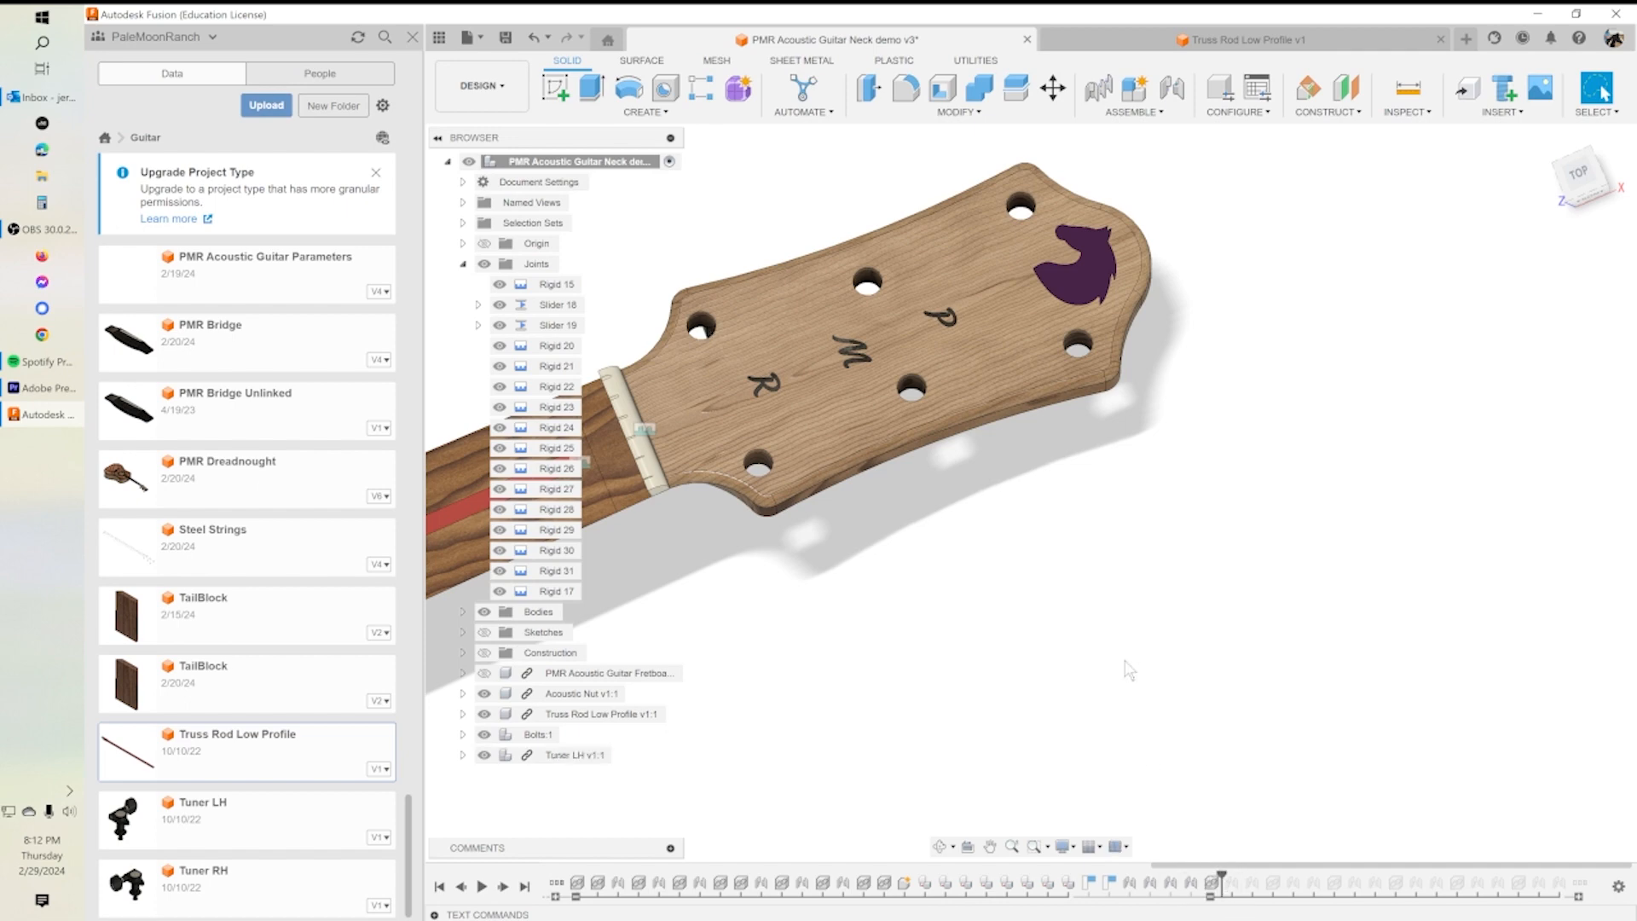
Step: Examine the inserted Tuner LH beside the headstock and roll the timeline forward past its first rigid joint
{"action": "middle_click_drag", "start_coordinate": [1029, 465], "coordinate": [1062, 577], "text": "shift"}
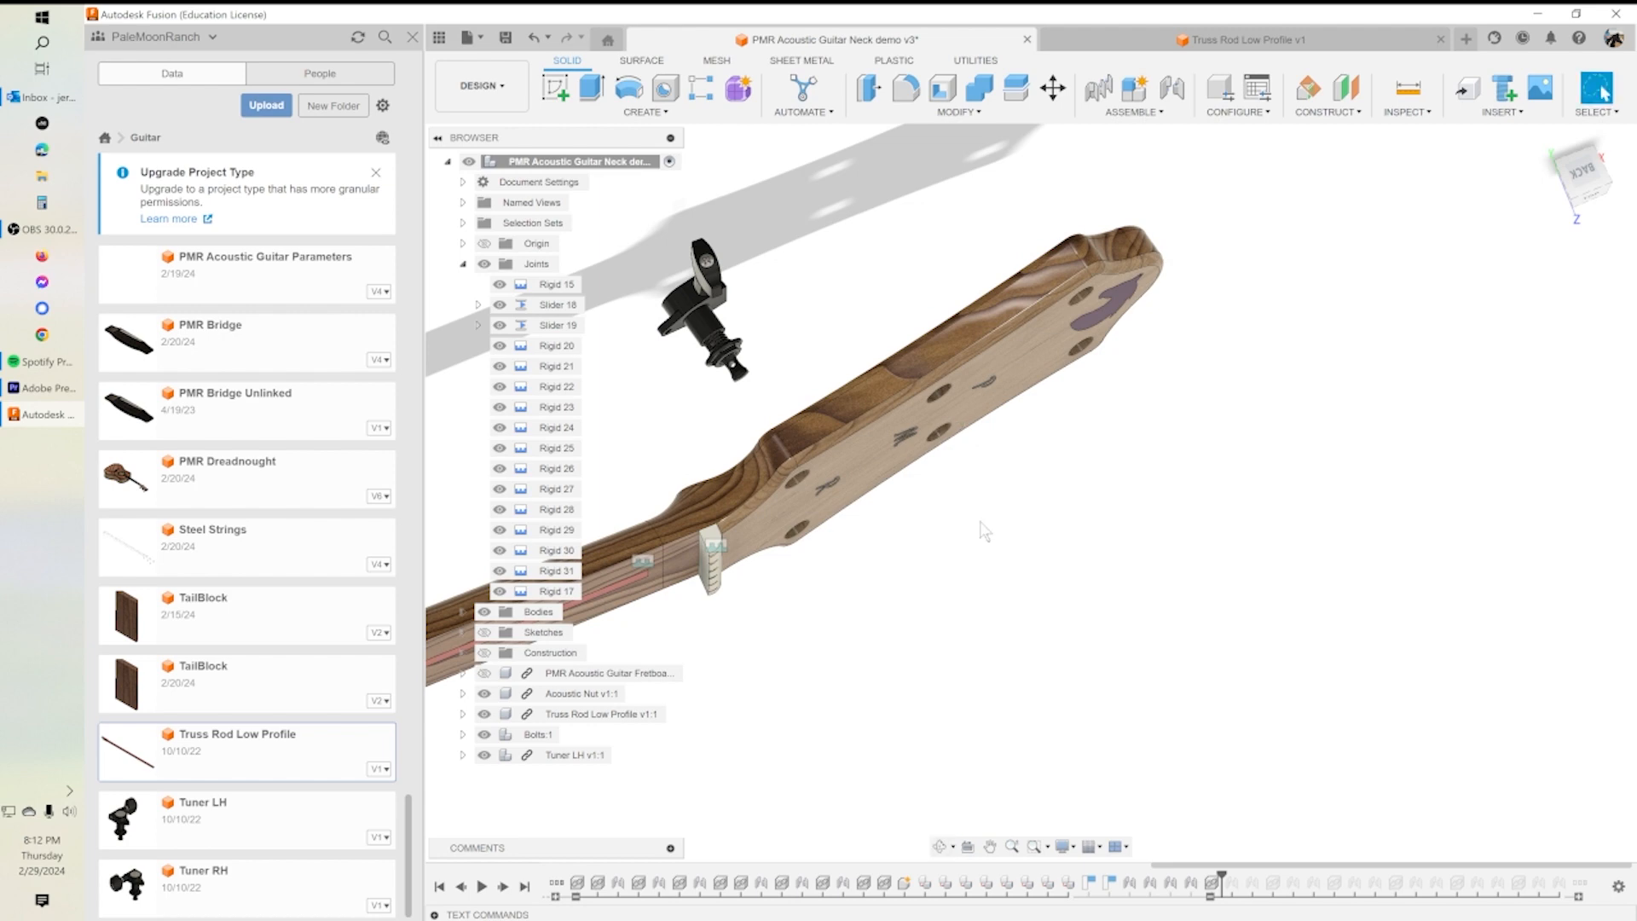
{"action": "scroll", "coordinate": [801, 441], "scroll_direction": "down", "scroll_amount": 1}
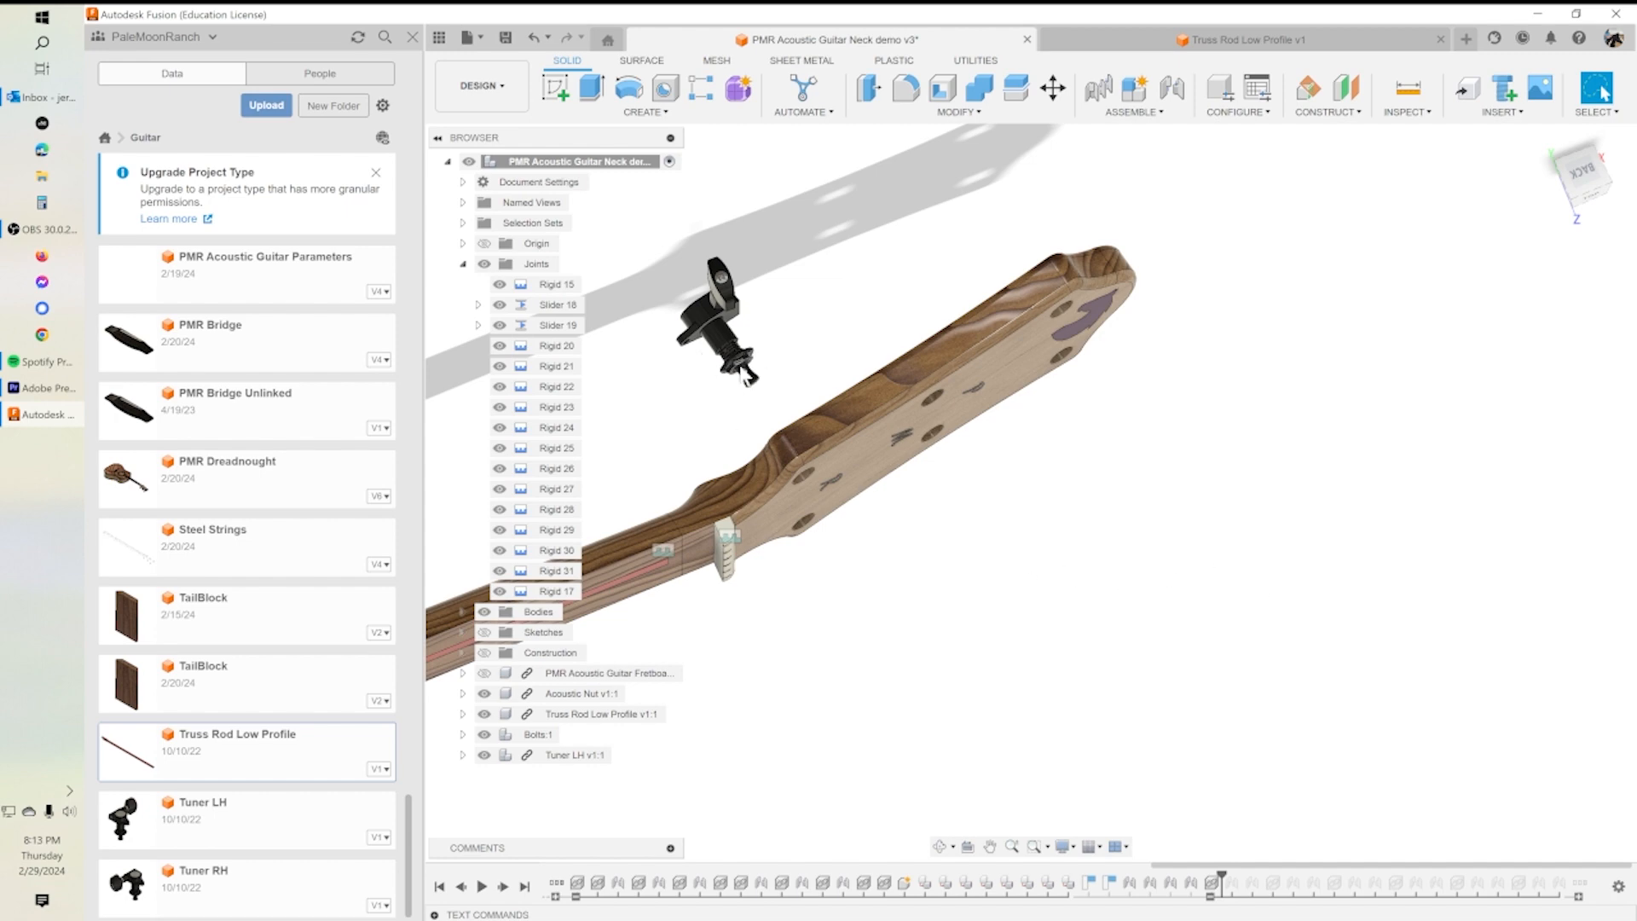
{"action": "scroll", "coordinate": [737, 375], "scroll_direction": "up", "scroll_amount": 8}
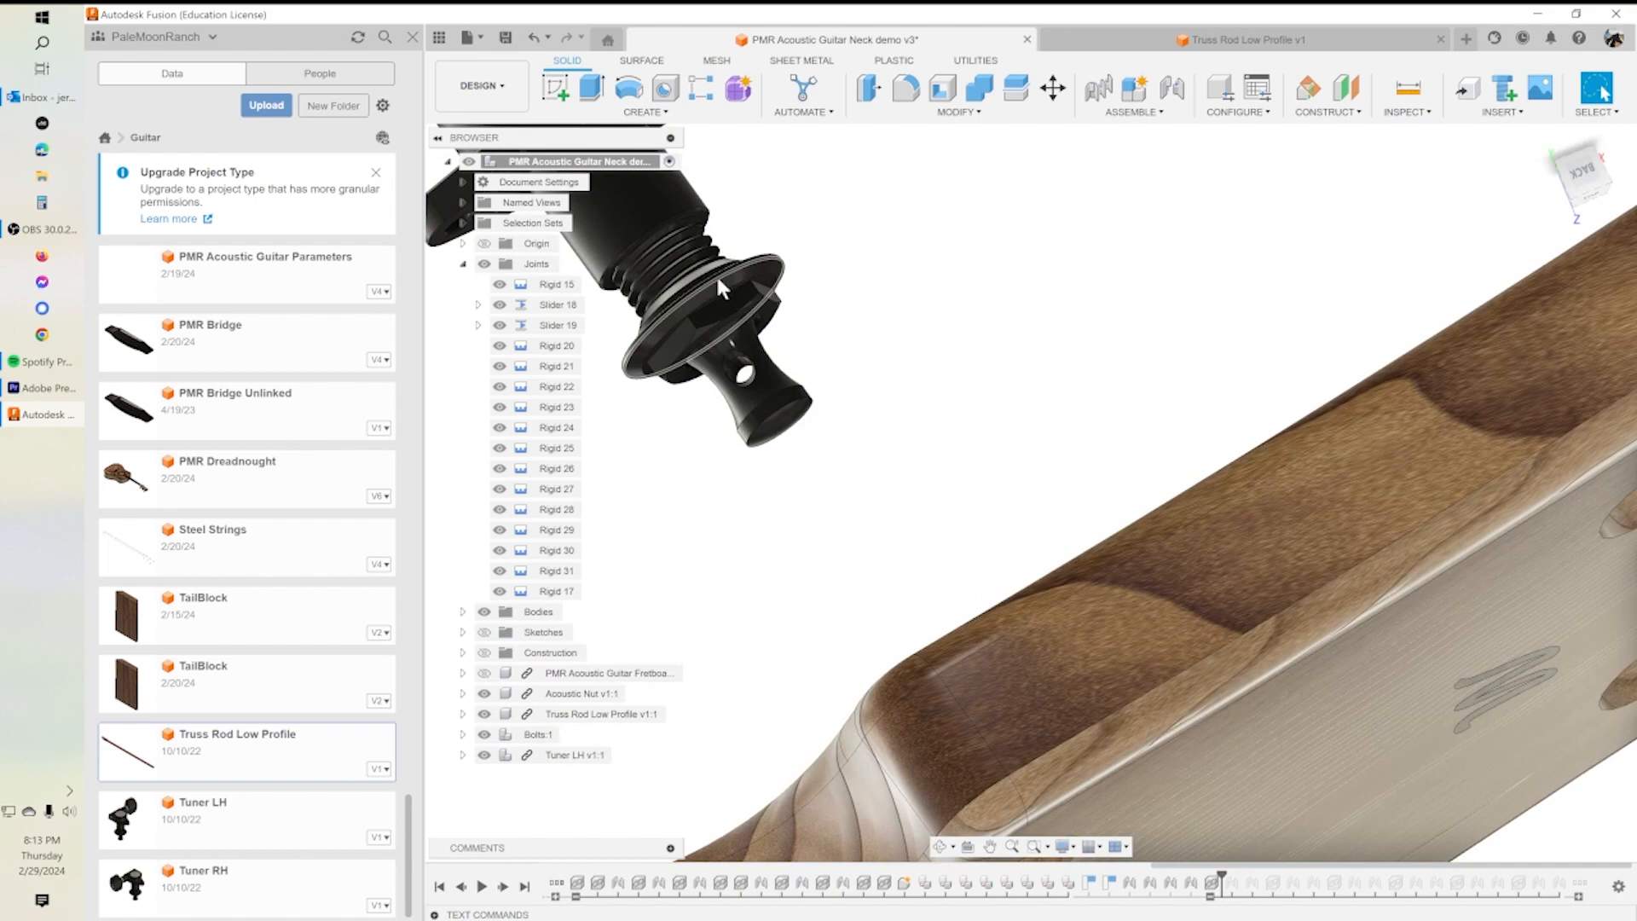
{"action": "middle_click_drag", "start_coordinate": [946, 364], "coordinate": [903, 292], "text": "shift"}
{"action": "middle_click_drag", "start_coordinate": [924, 275], "coordinate": [985, 265], "text": "shift"}
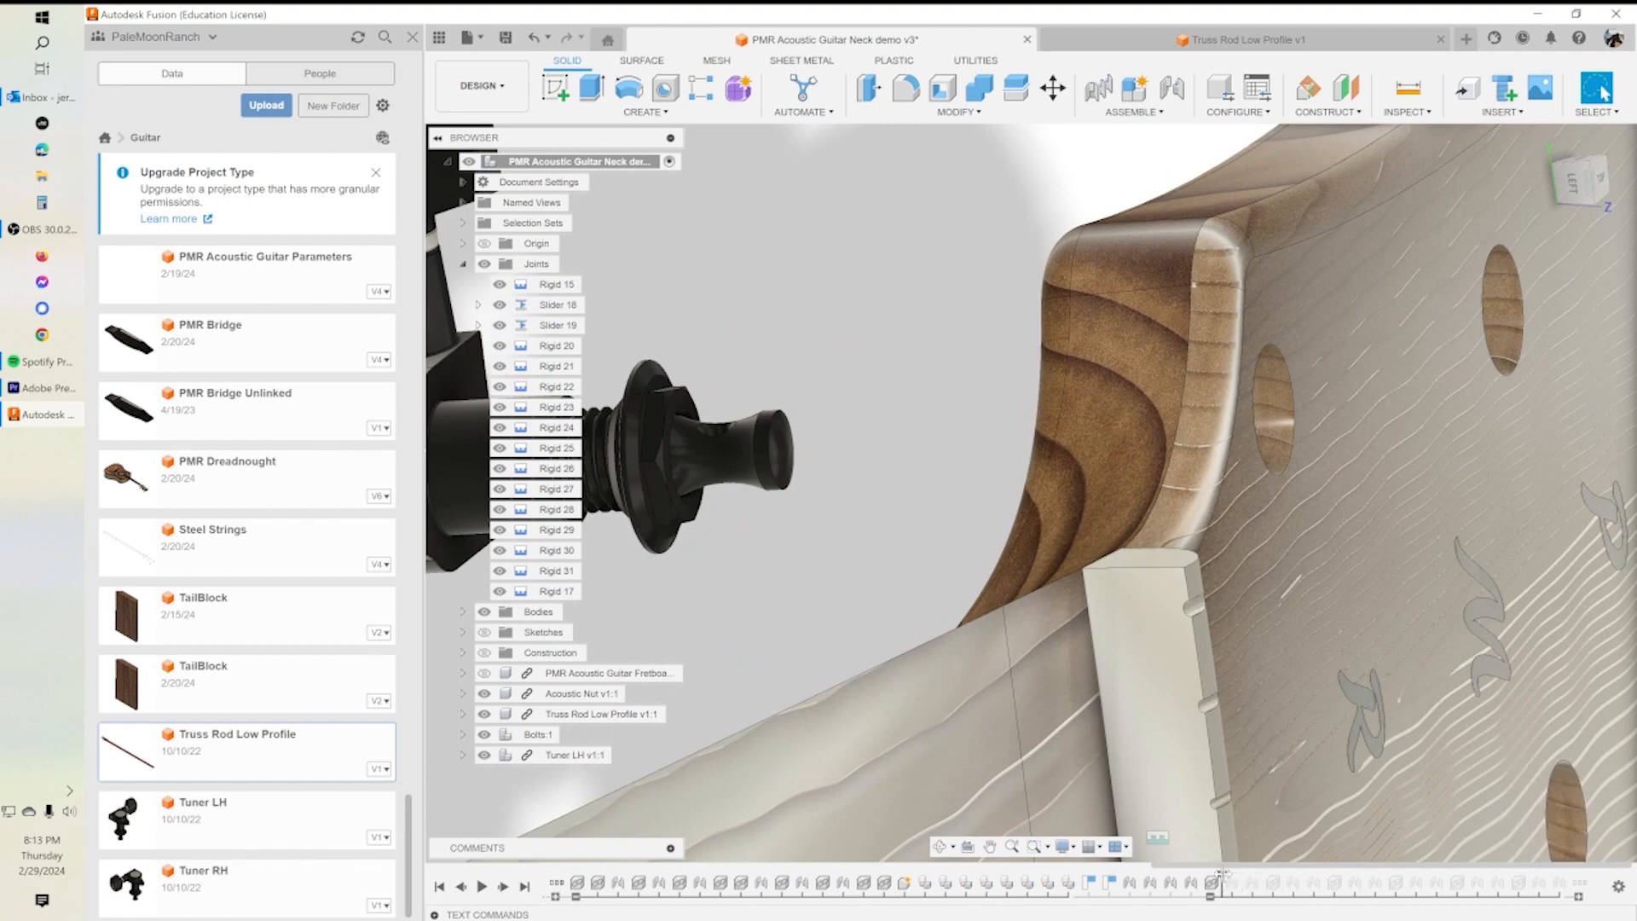
{"action": "left_click_drag", "start_coordinate": [1214, 878], "coordinate": [1242, 878]}
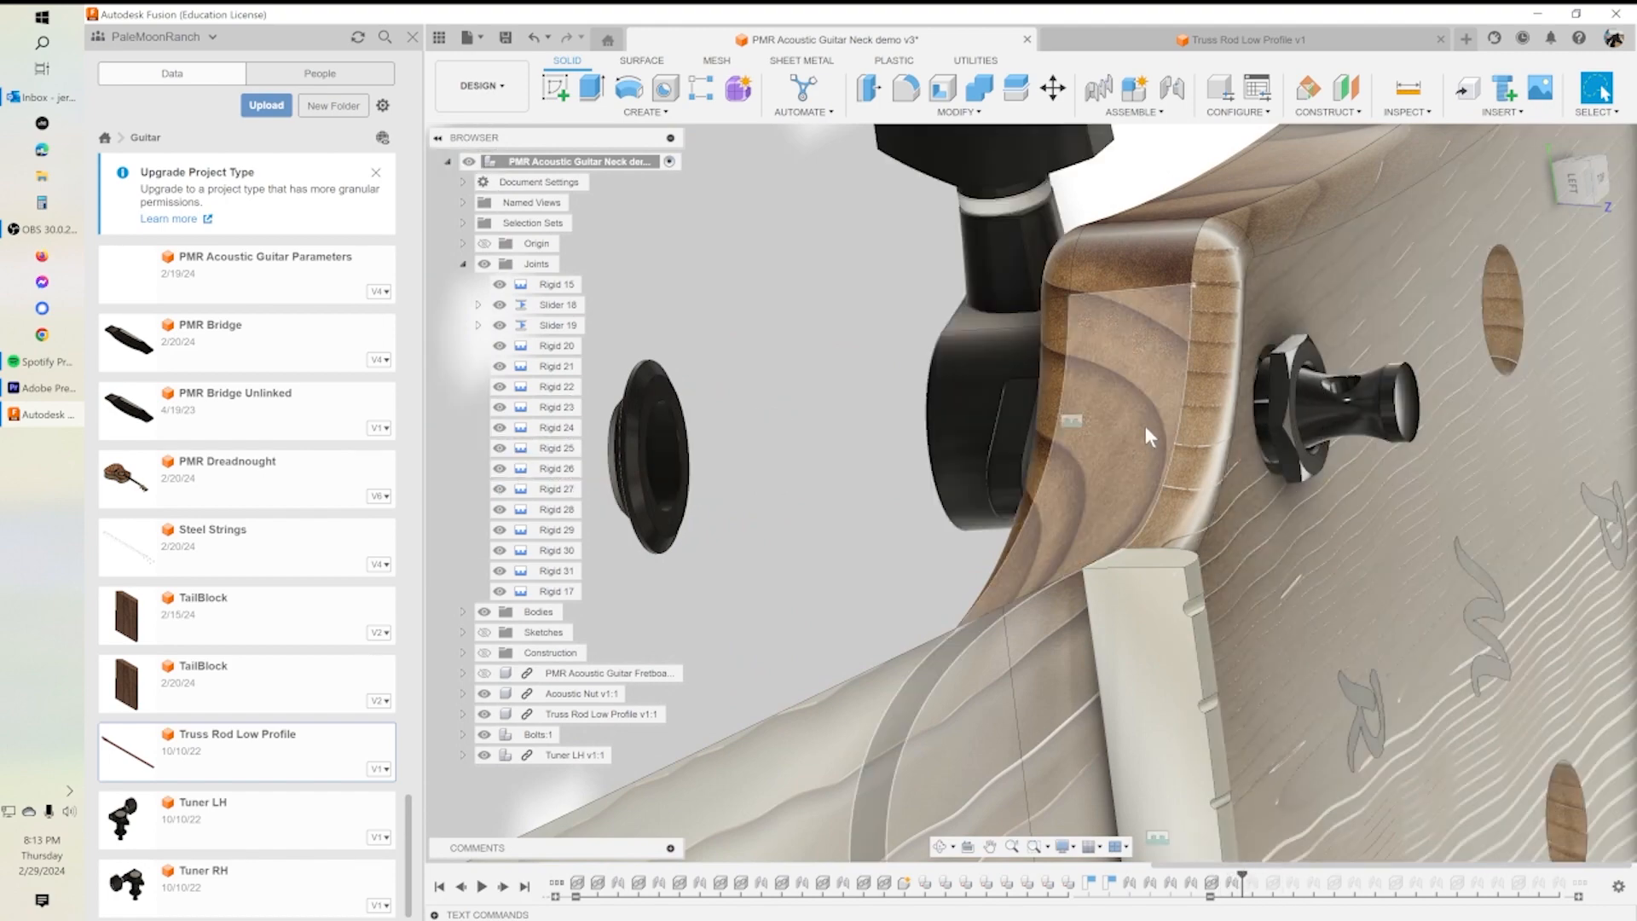
{"action": "middle_click_drag", "start_coordinate": [1109, 589], "coordinate": [1186, 643], "text": "shift"}
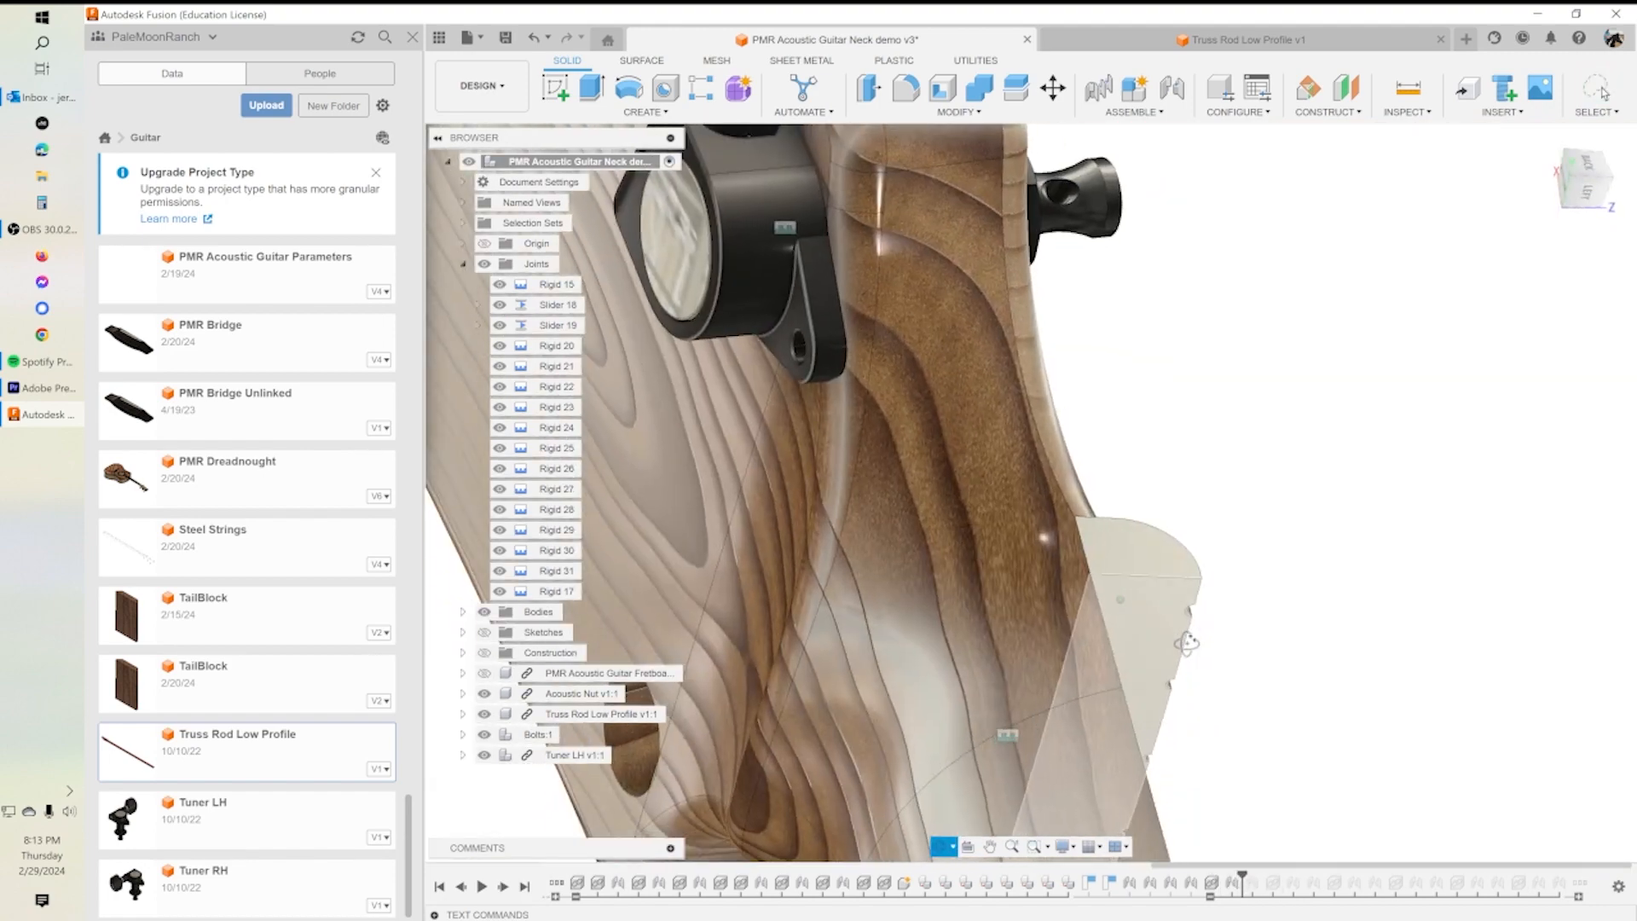
{"action": "double_click", "coordinate": [1234, 883]}
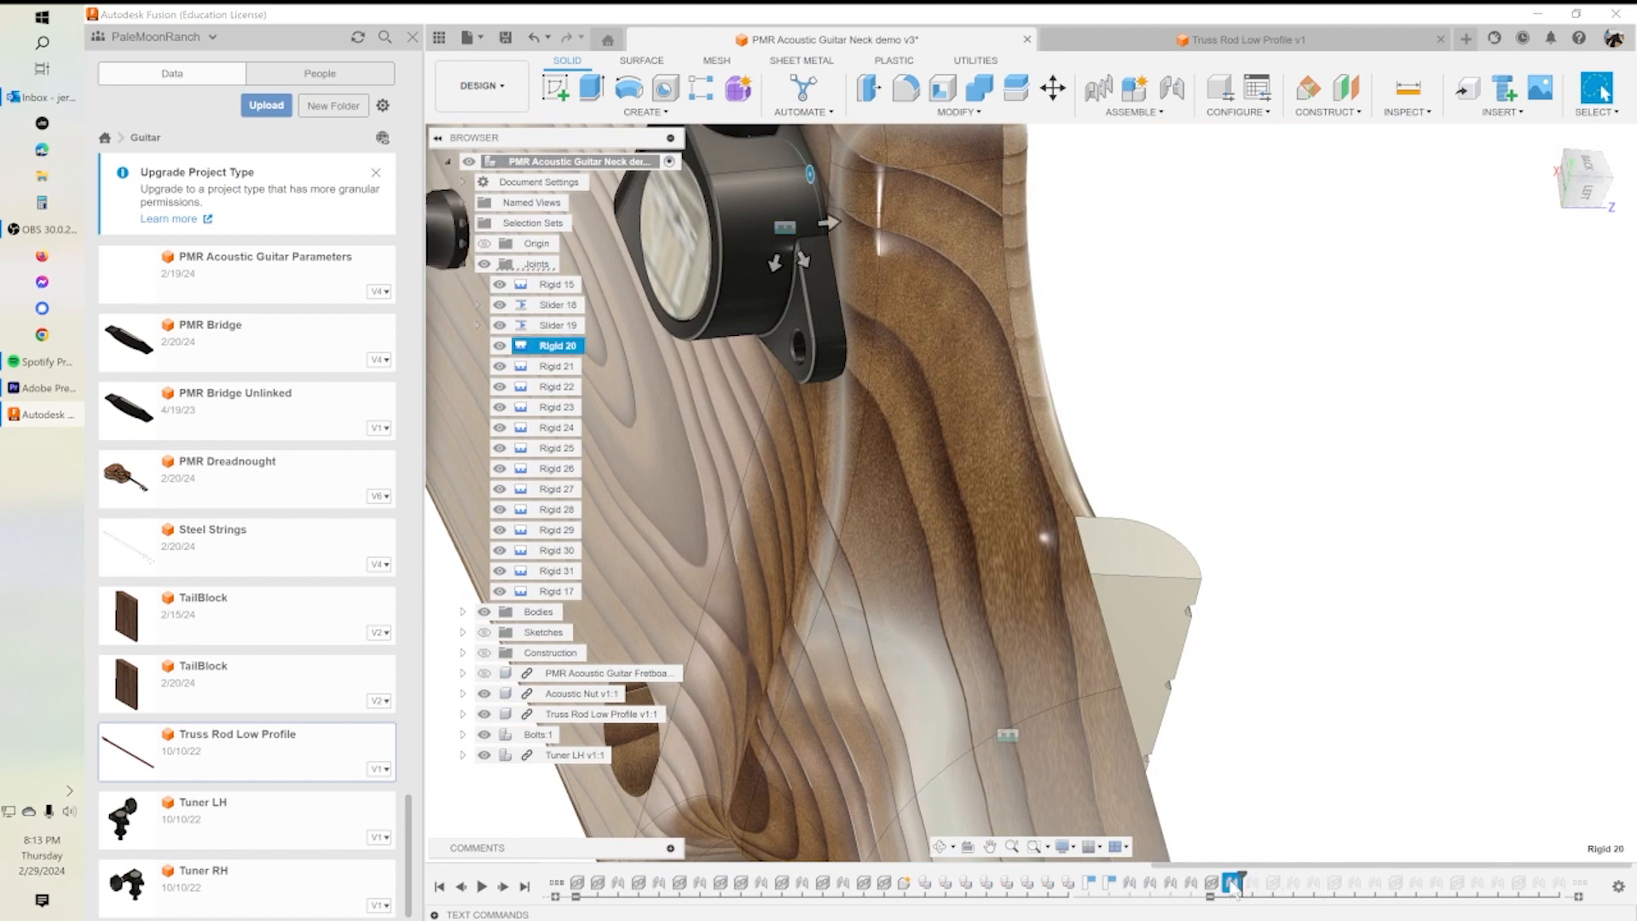
{"action": "middle_click_drag", "start_coordinate": [871, 392], "coordinate": [728, 388], "text": "shift"}
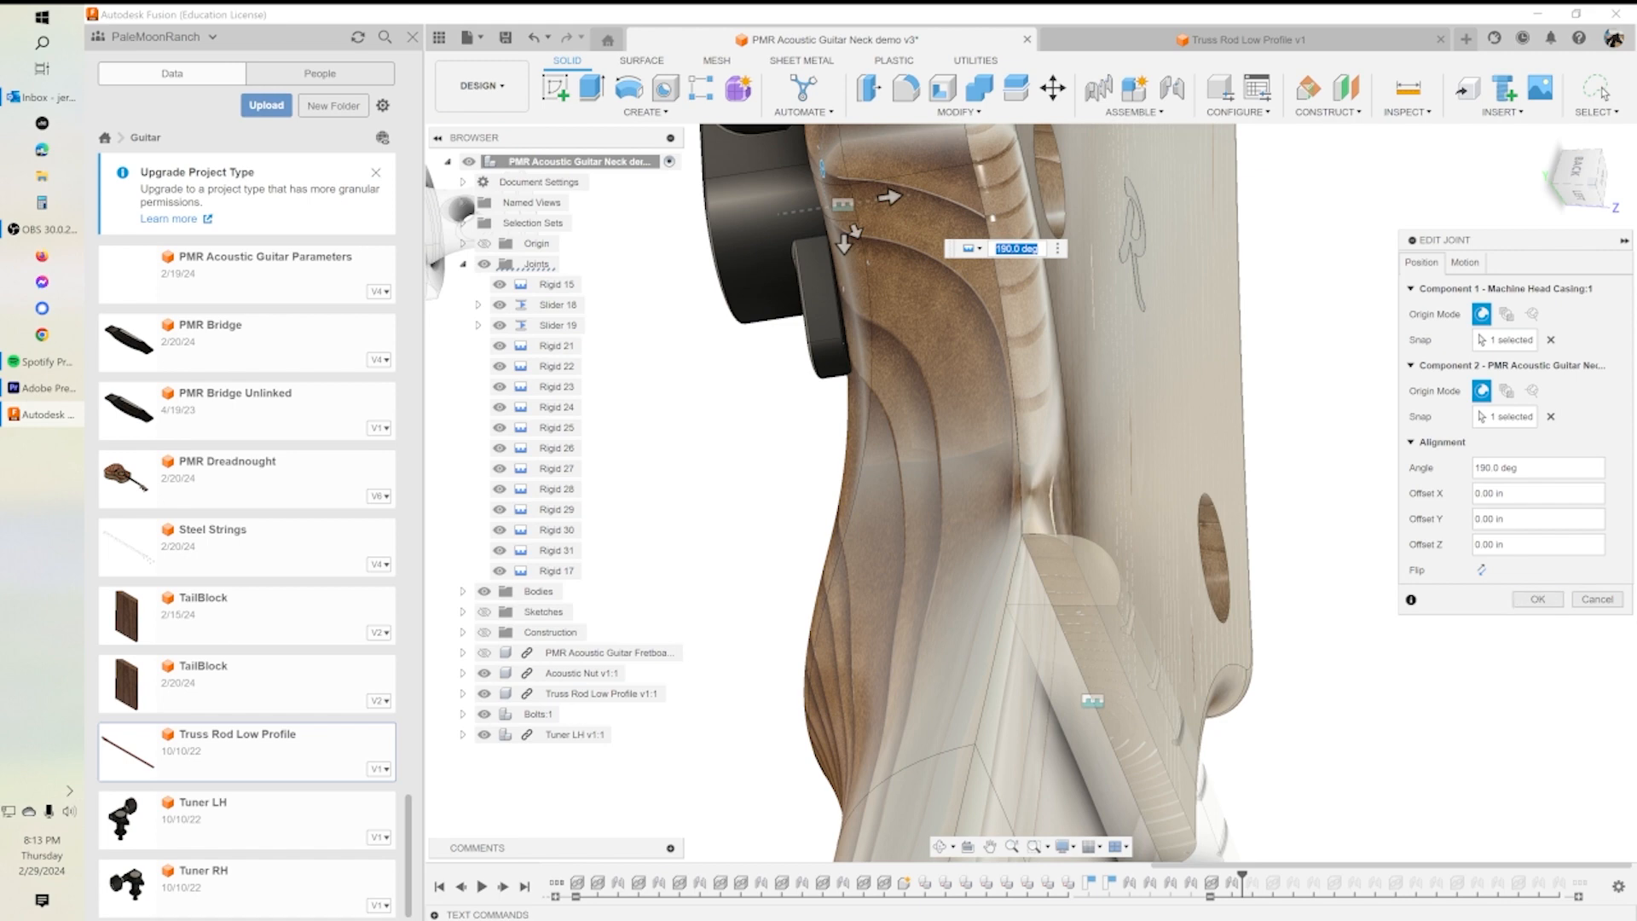
{"action": "left_click", "coordinate": [1551, 416]}
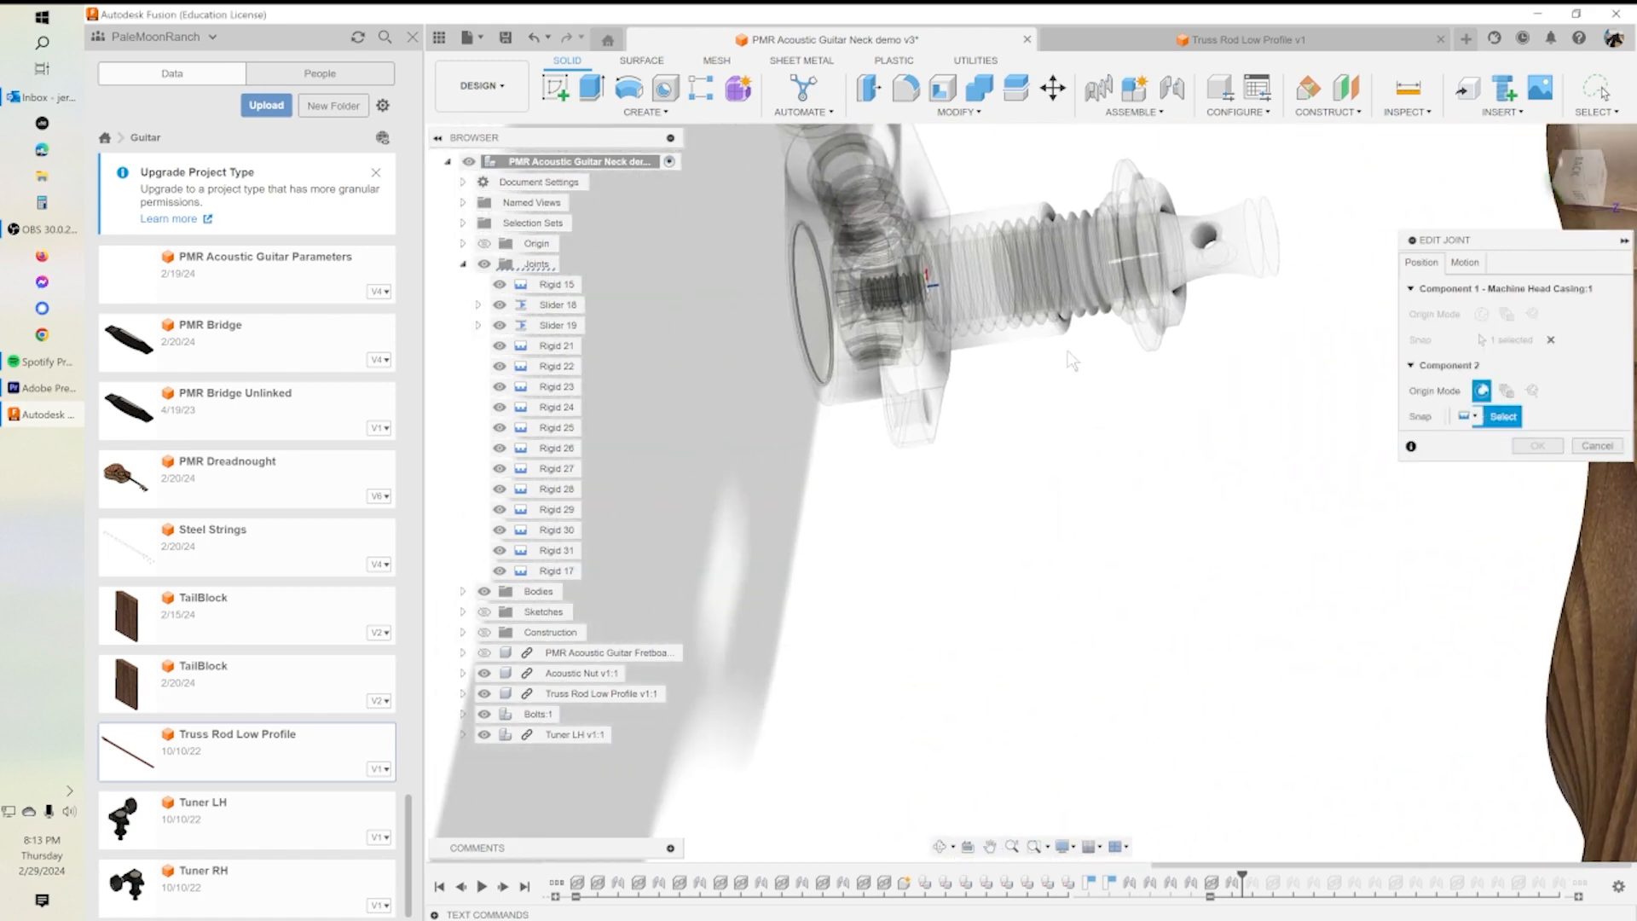
{"action": "middle_click_drag", "start_coordinate": [1073, 361], "coordinate": [1040, 319], "text": "shift"}
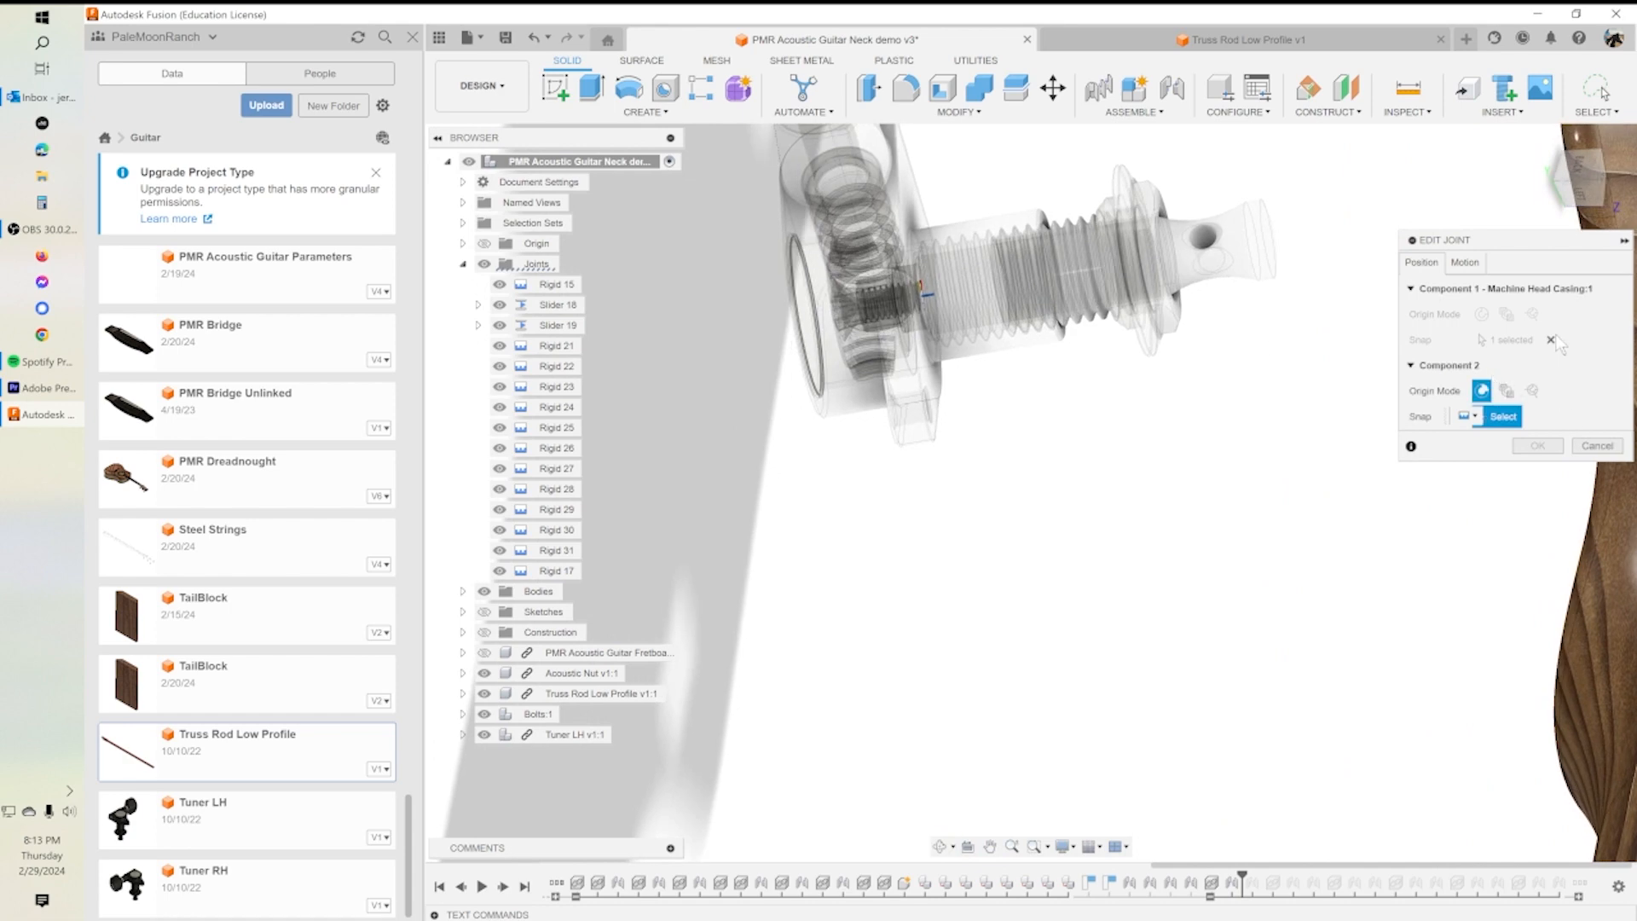
{"action": "left_click", "coordinate": [1596, 446]}
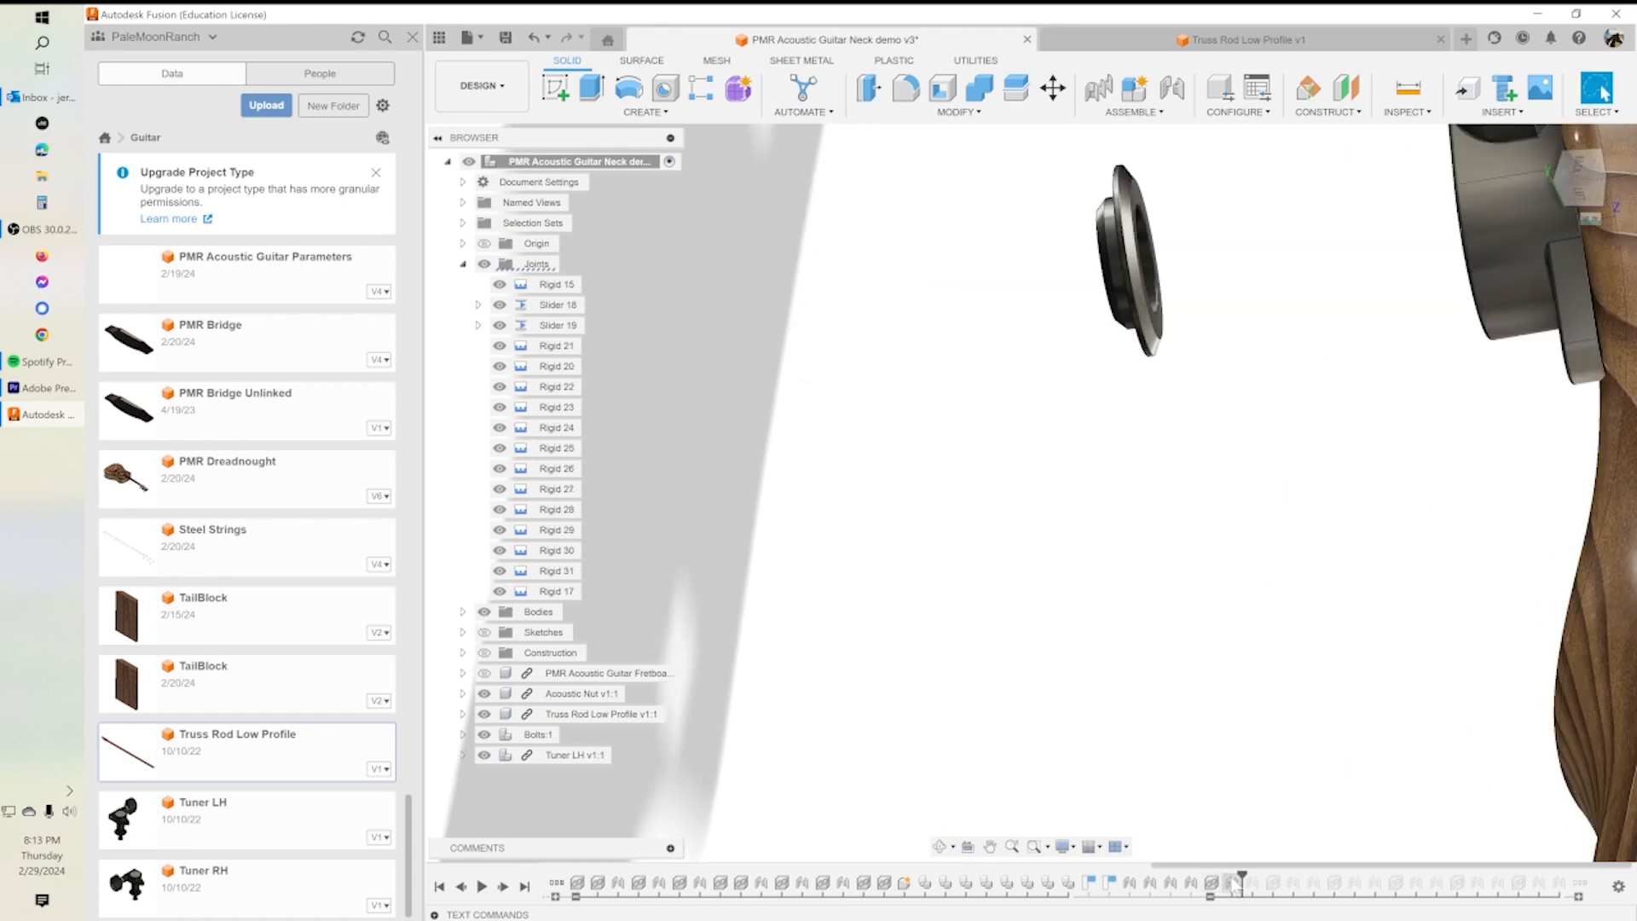
Step: Roll the timeline back to just before the first rigid joint of Tuner LH
{"action": "left_click_drag", "start_coordinate": [1242, 871], "coordinate": [1221, 877]}
{"action": "middle_click_drag", "start_coordinate": [1202, 649], "coordinate": [1165, 639], "text": "shift"}
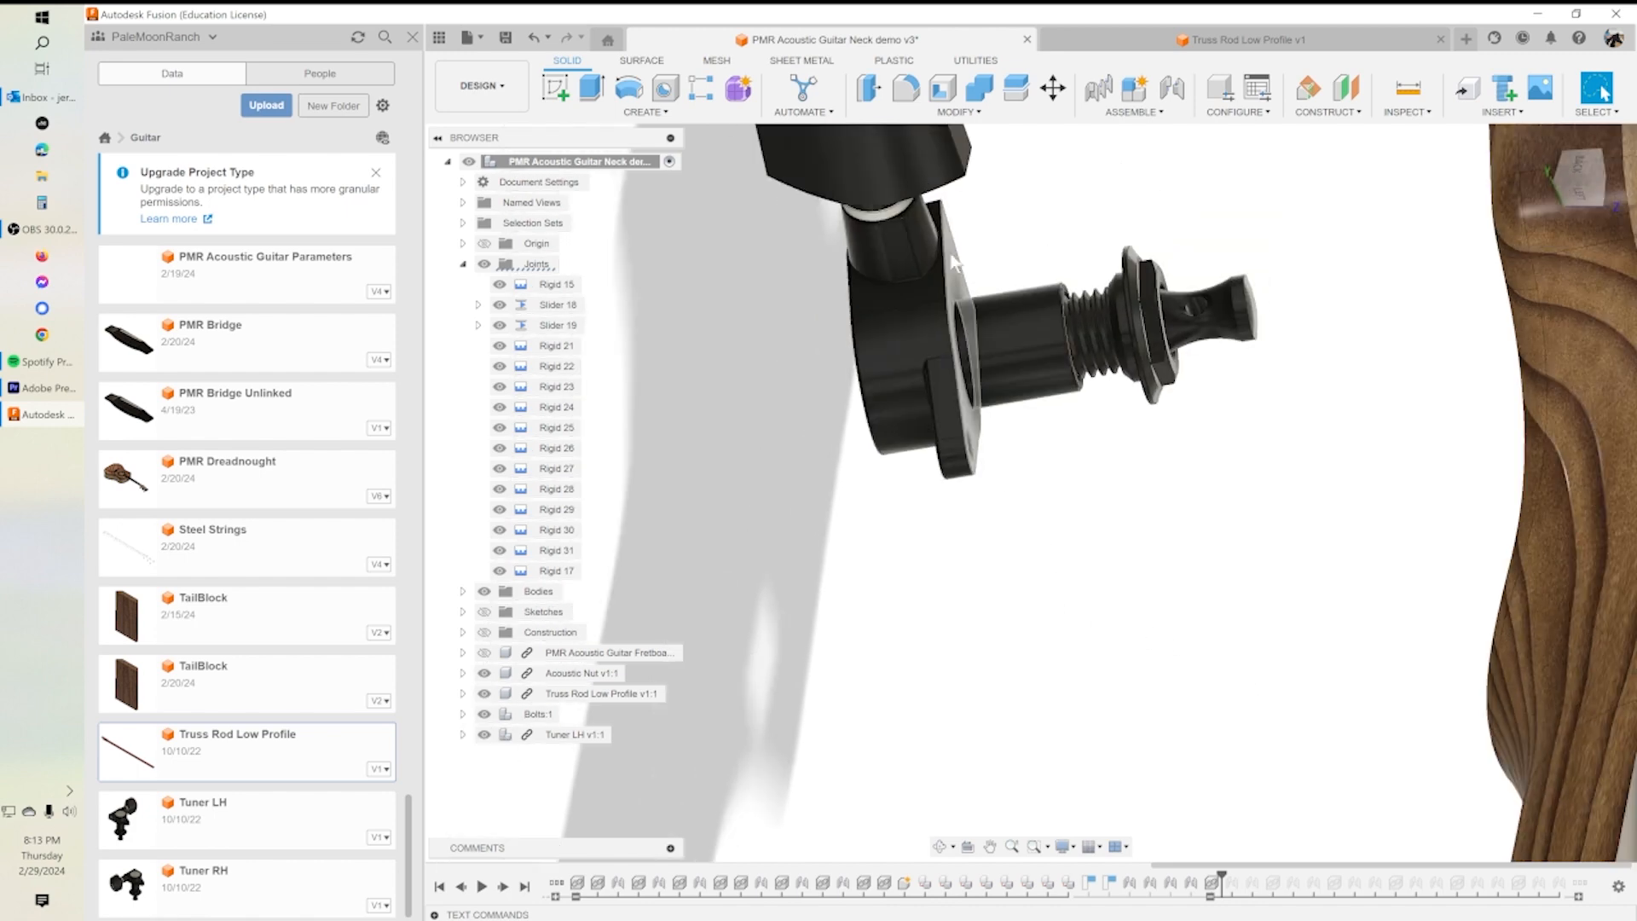
{"action": "middle_click_drag", "start_coordinate": [1479, 423], "coordinate": [1175, 552], "text": "shift"}
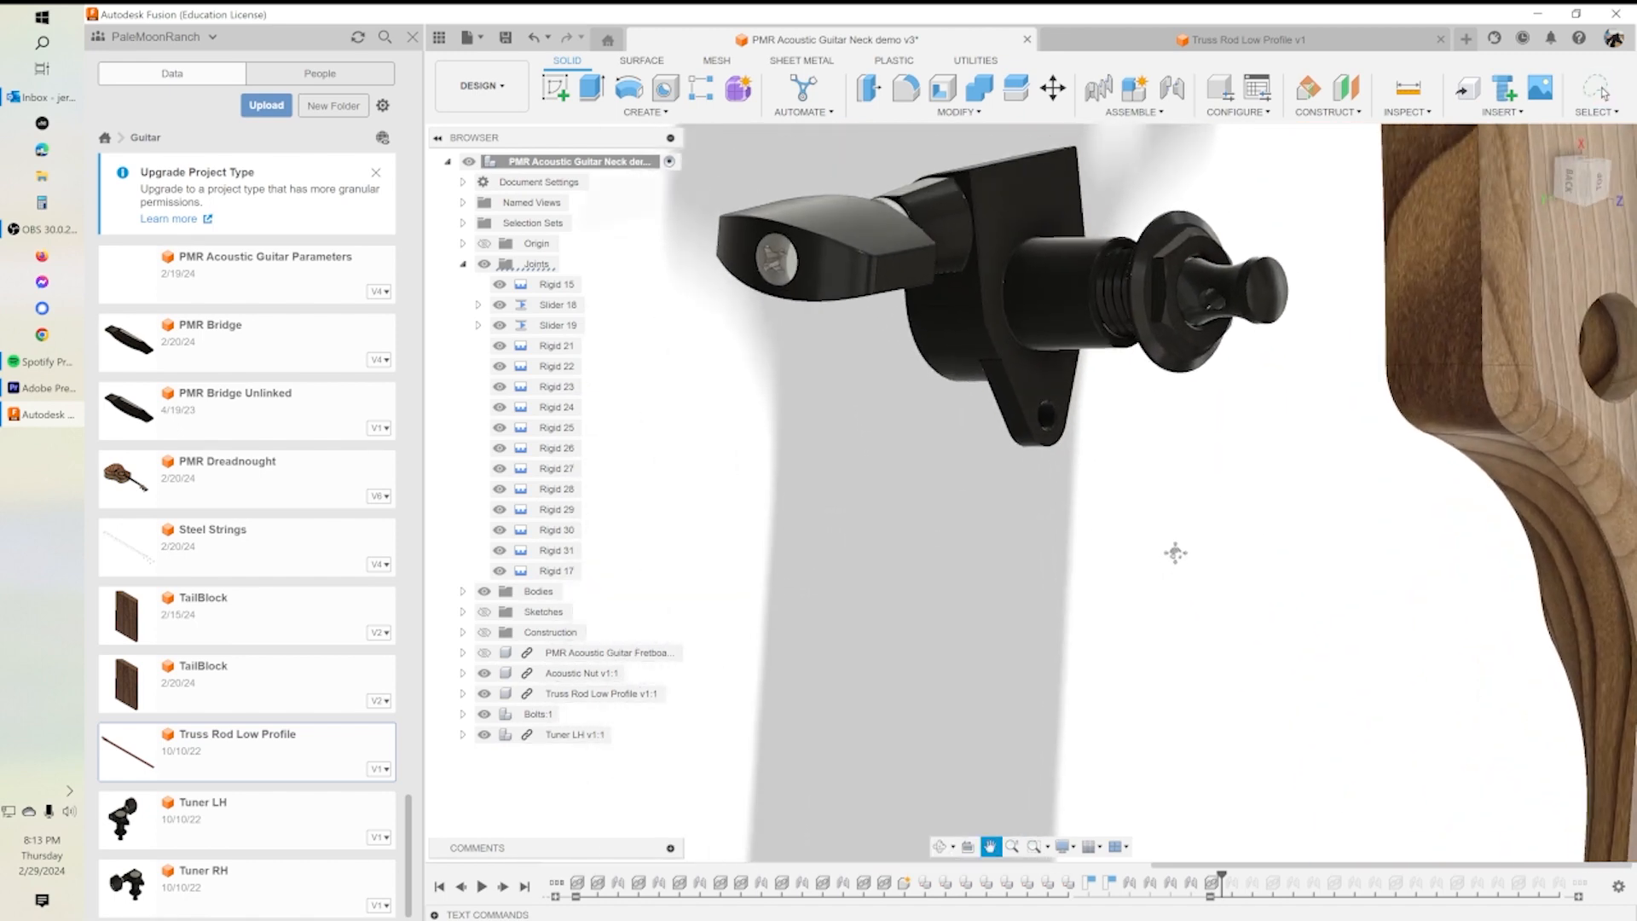
Step: Start a joint from the machine head casing's shaft to the nearest peg hole on the back of the headstock
{"action": "left_click", "coordinate": [1134, 112]}
{"action": "left_click", "coordinate": [1111, 149]}
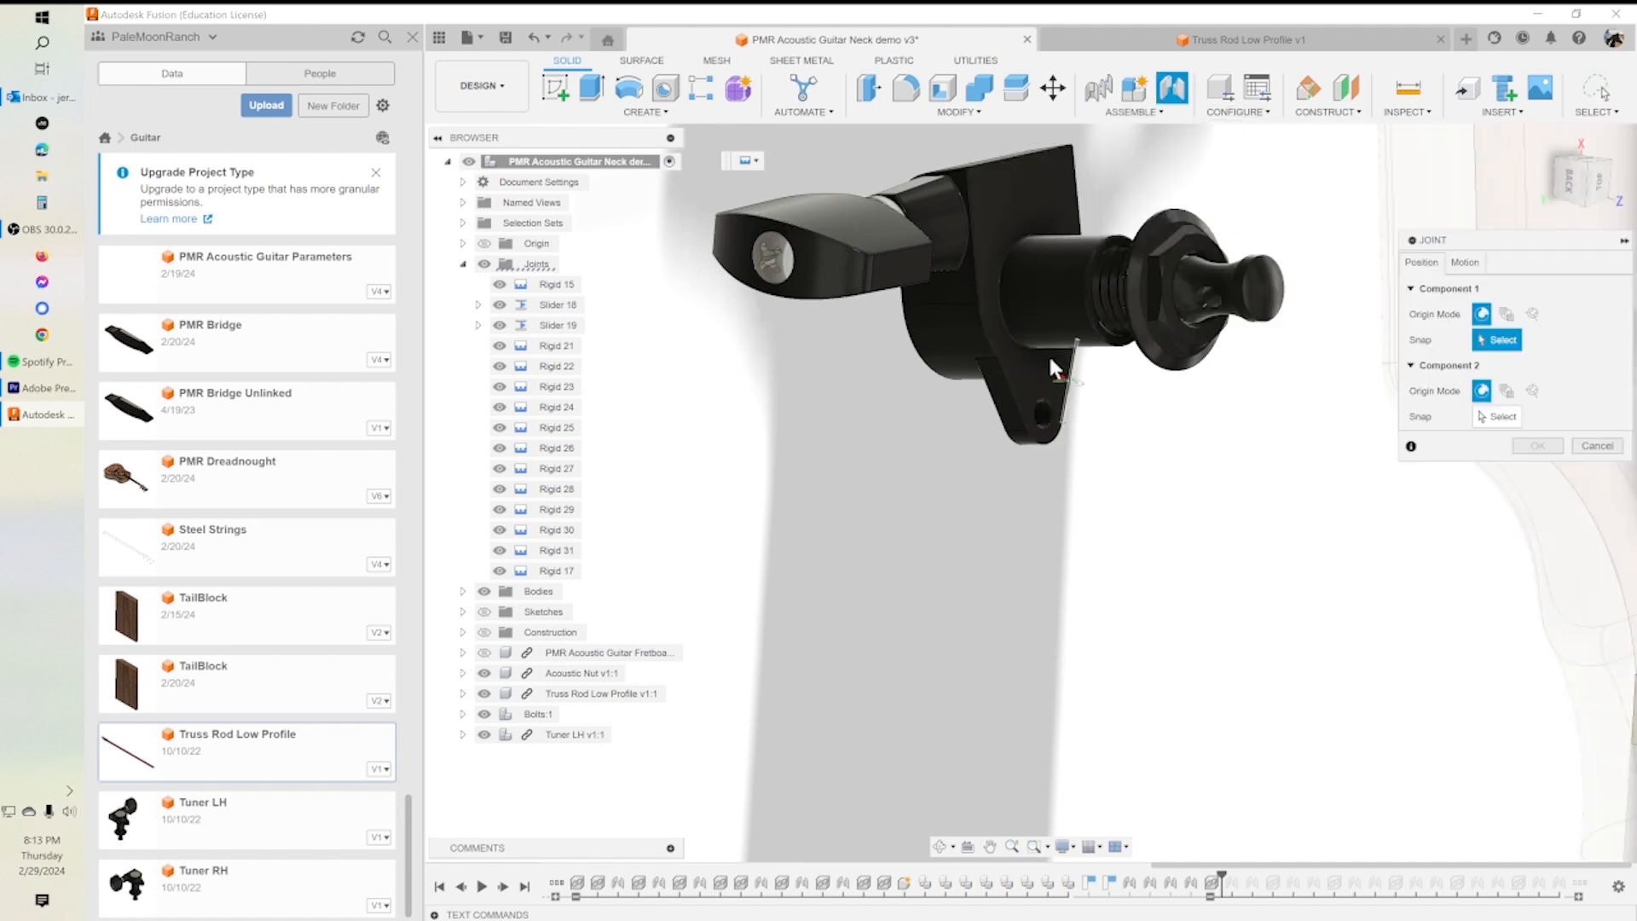
{"action": "left_click", "coordinate": [1036, 292]}
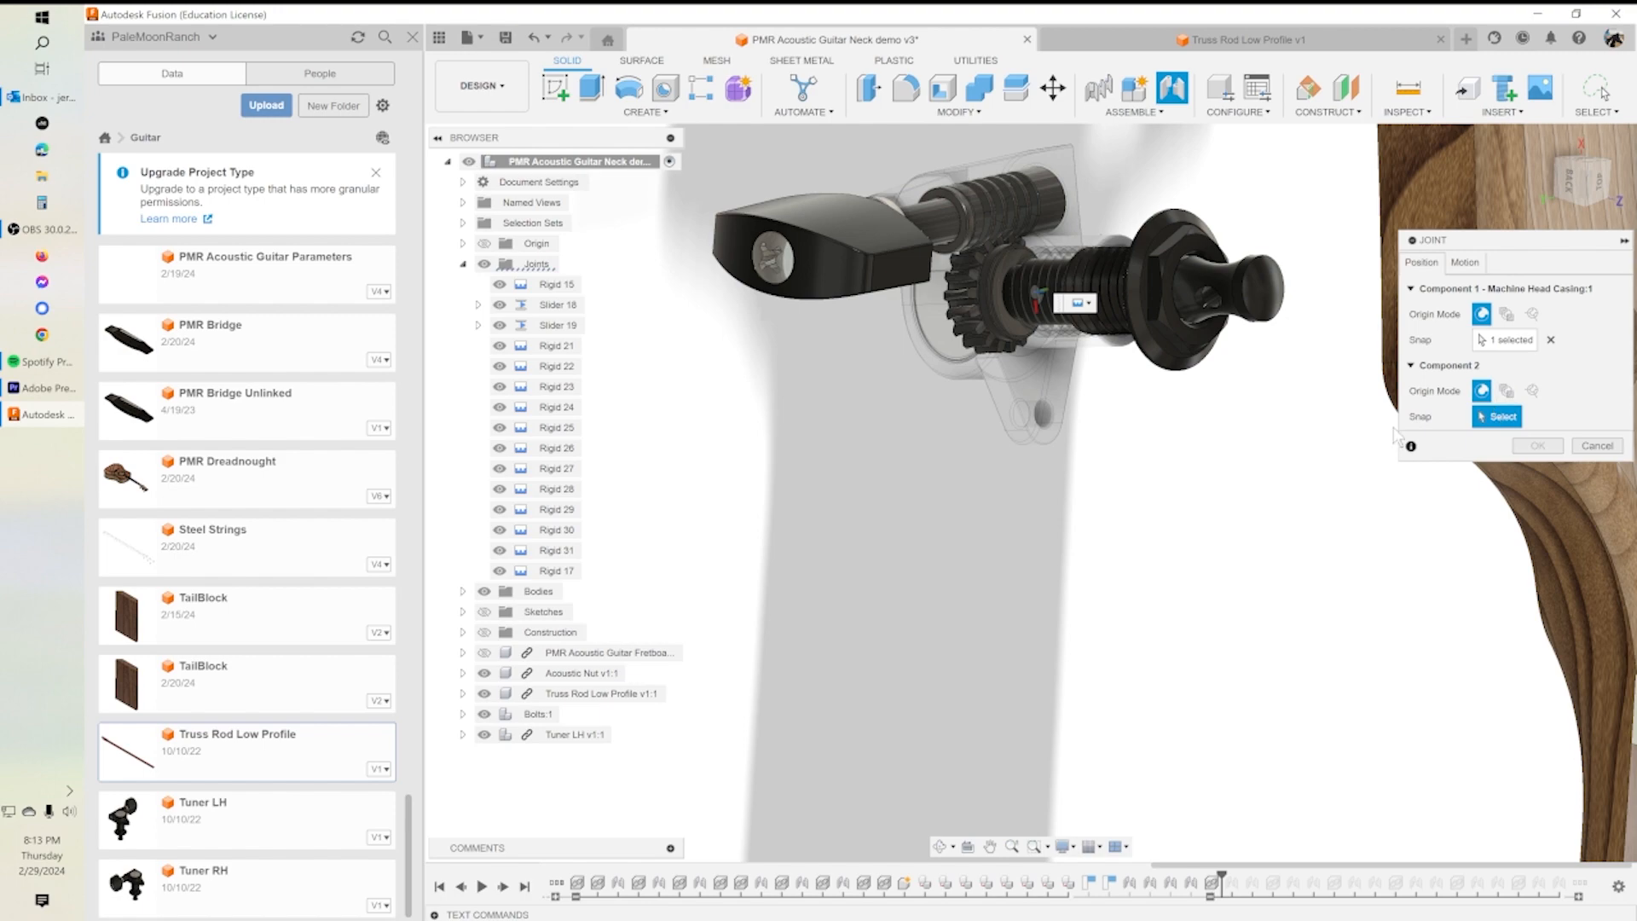
{"action": "left_click", "coordinate": [1269, 423]}
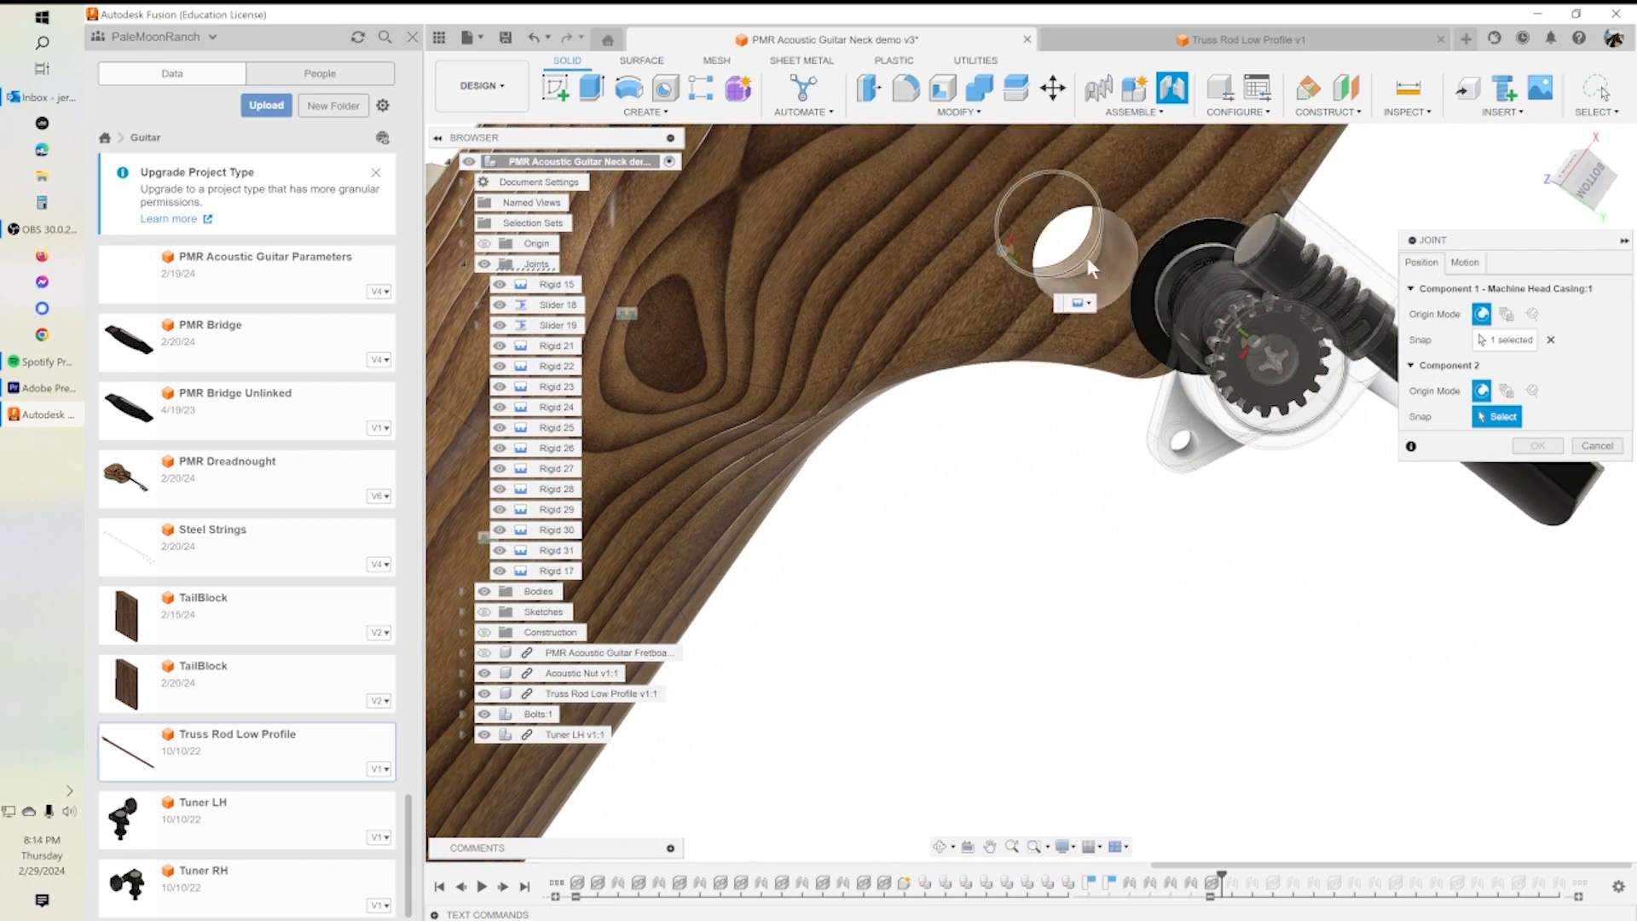
{"action": "left_click", "coordinate": [1097, 266]}
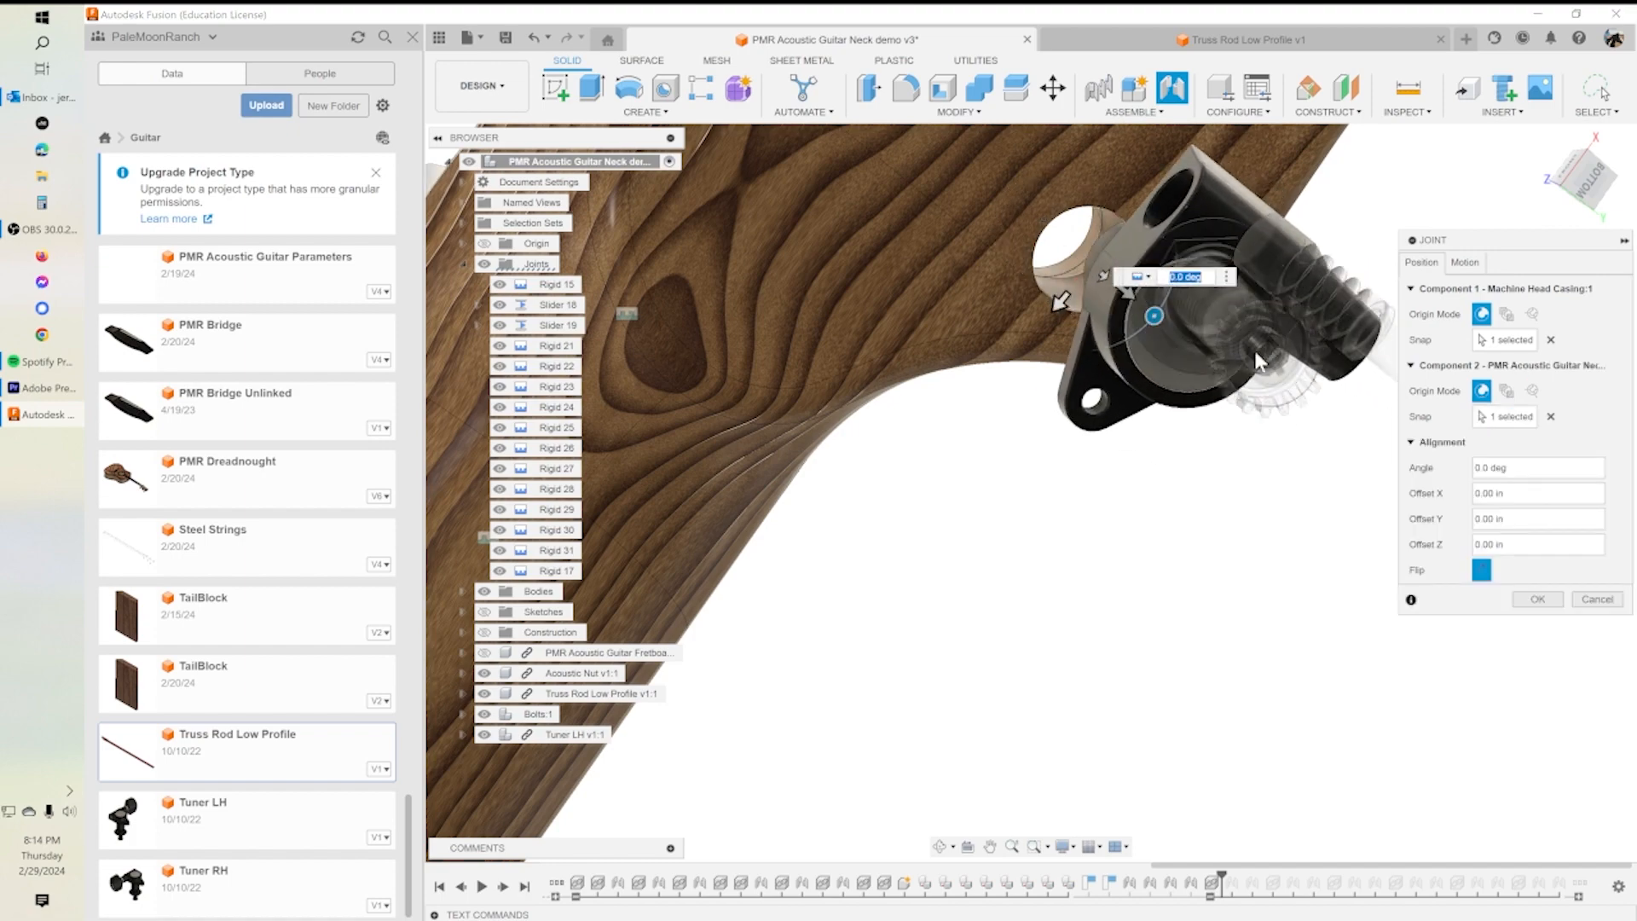
Step: Set the casing joint's Z offset to -0.10 in and its angle to -15 deg, and accept the joint
{"action": "middle_click_drag", "start_coordinate": [1108, 392], "coordinate": [1054, 422], "text": "shift"}
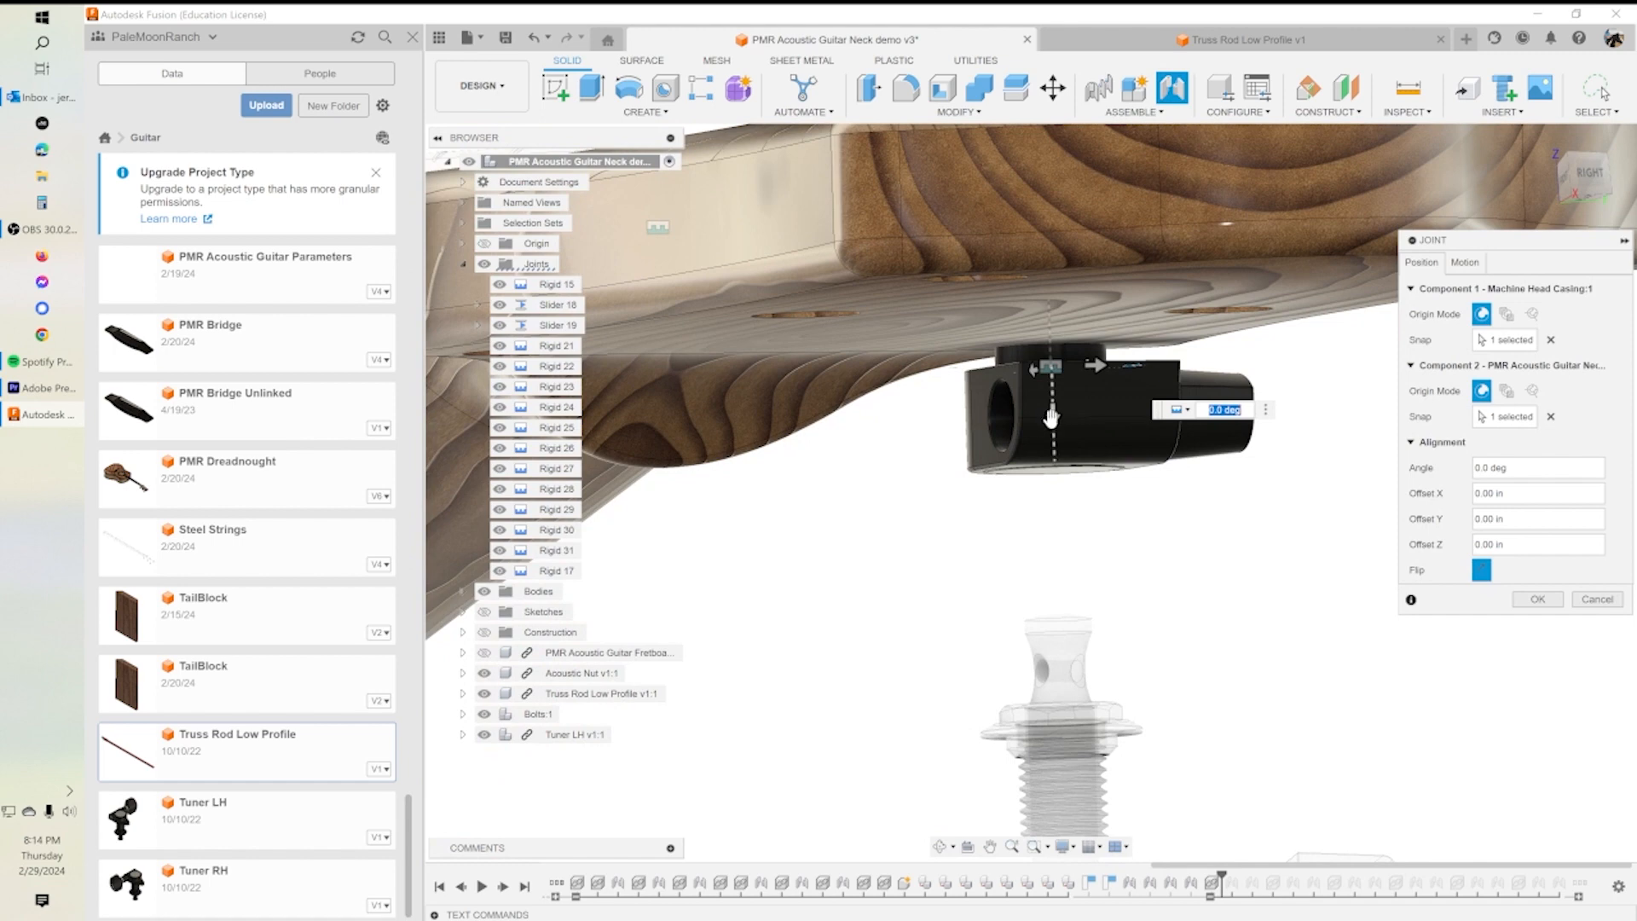
{"action": "left_click_drag", "start_coordinate": [1052, 415], "coordinate": [1052, 388]}
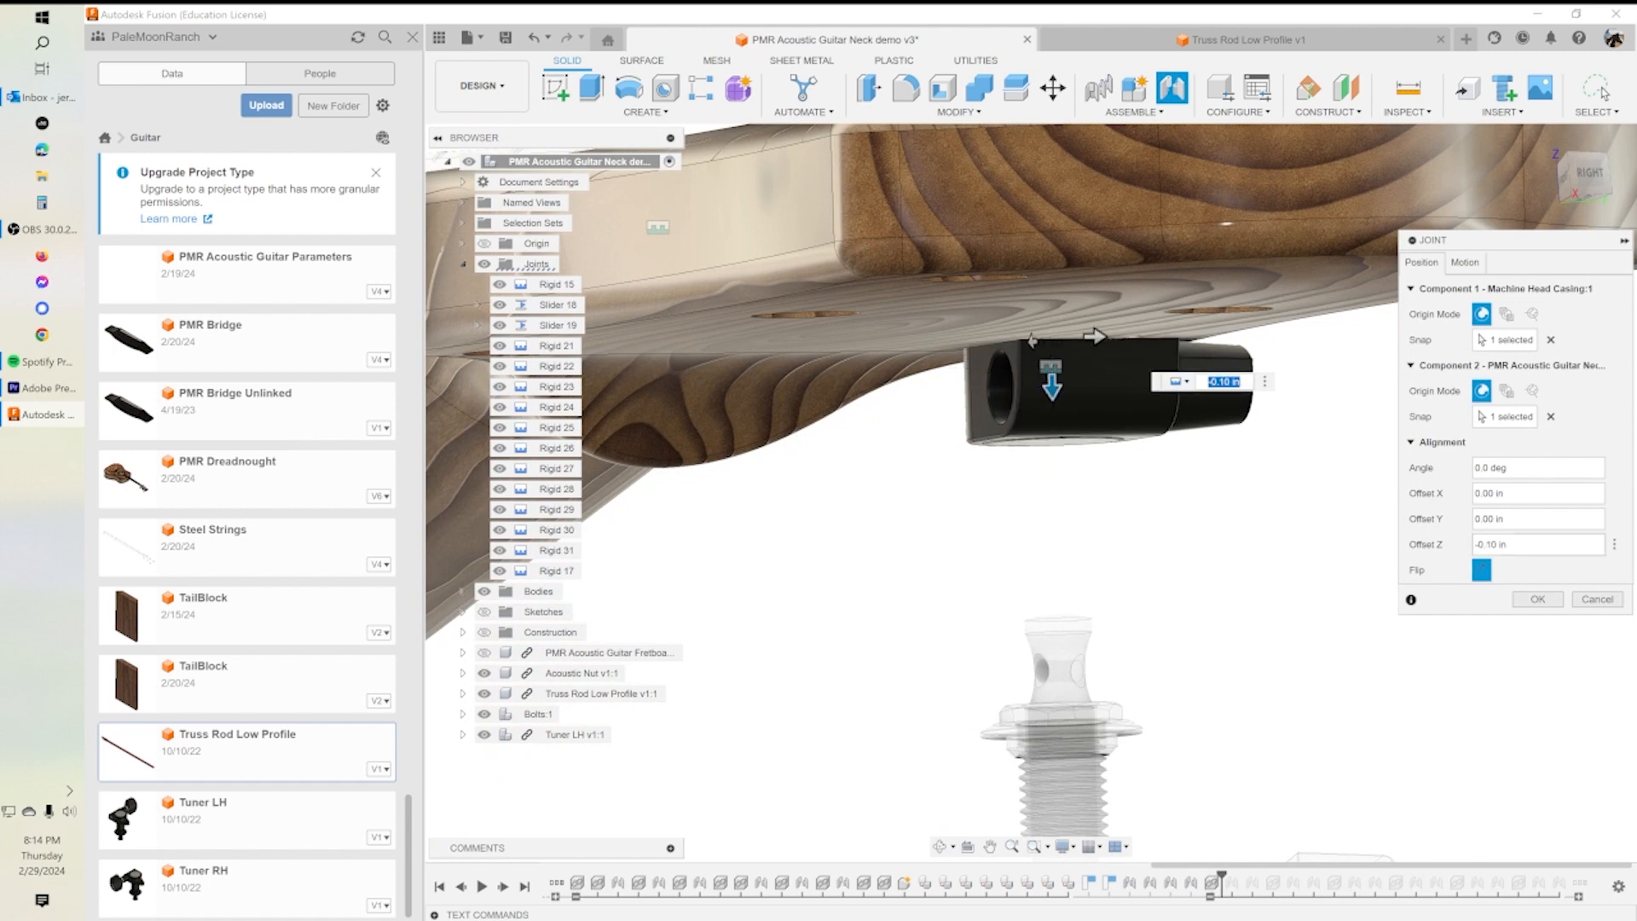
{"action": "middle_click_drag", "start_coordinate": [1205, 421], "coordinate": [1161, 388], "text": "shift"}
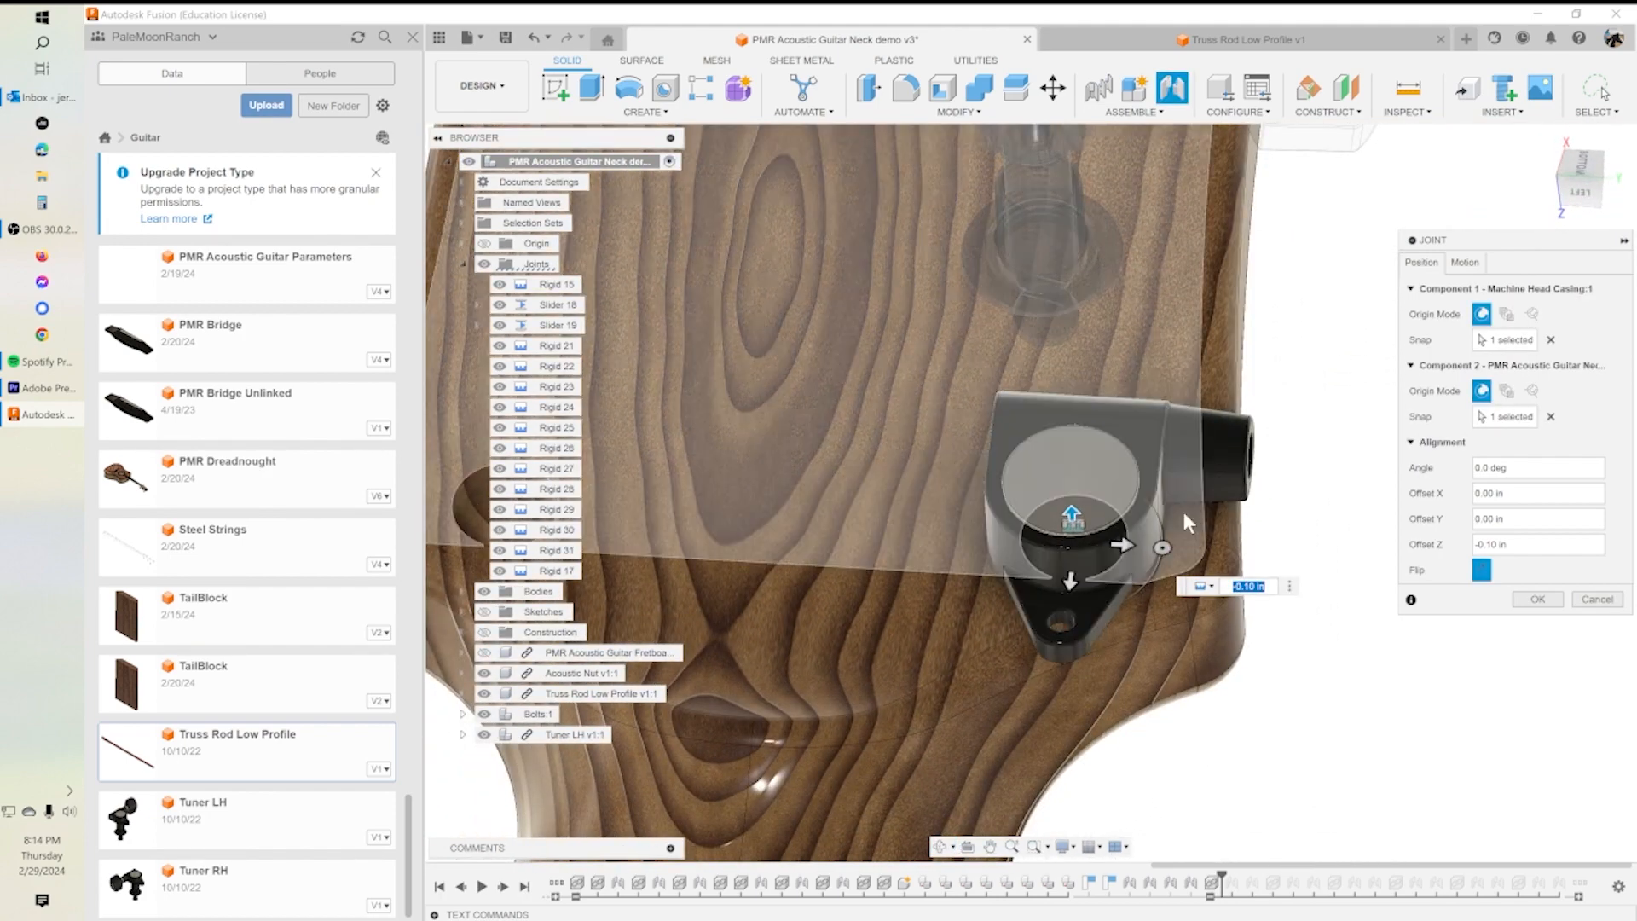
{"action": "left_click_drag", "start_coordinate": [1166, 550], "coordinate": [1133, 571]}
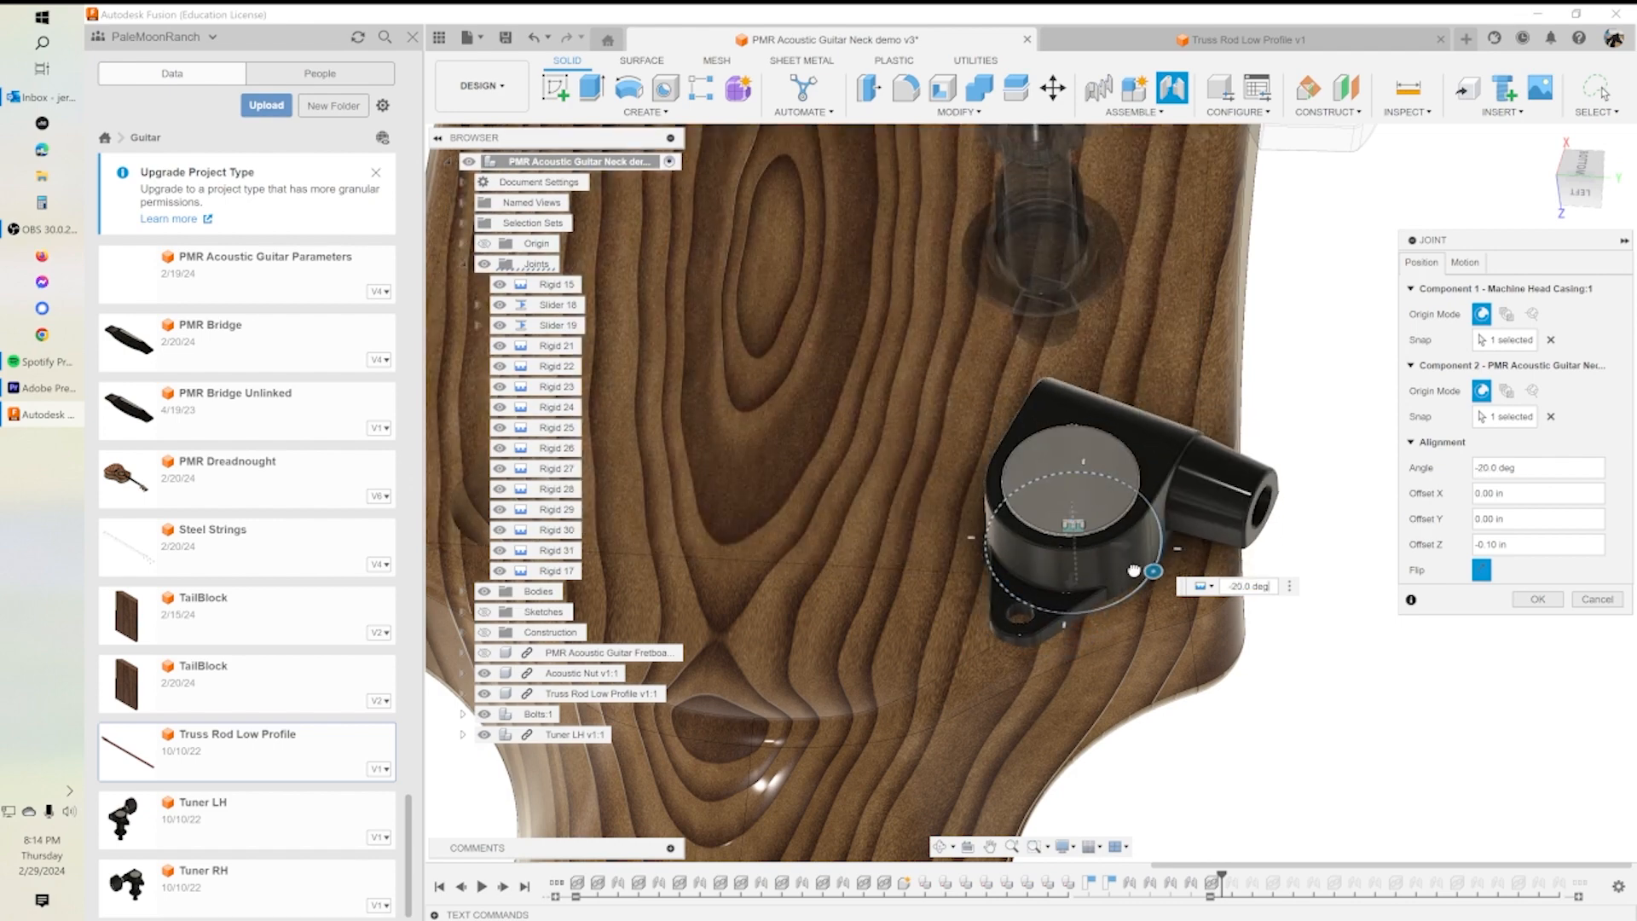
{"action": "left_click_drag", "start_coordinate": [1134, 571], "coordinate": [1156, 565]}
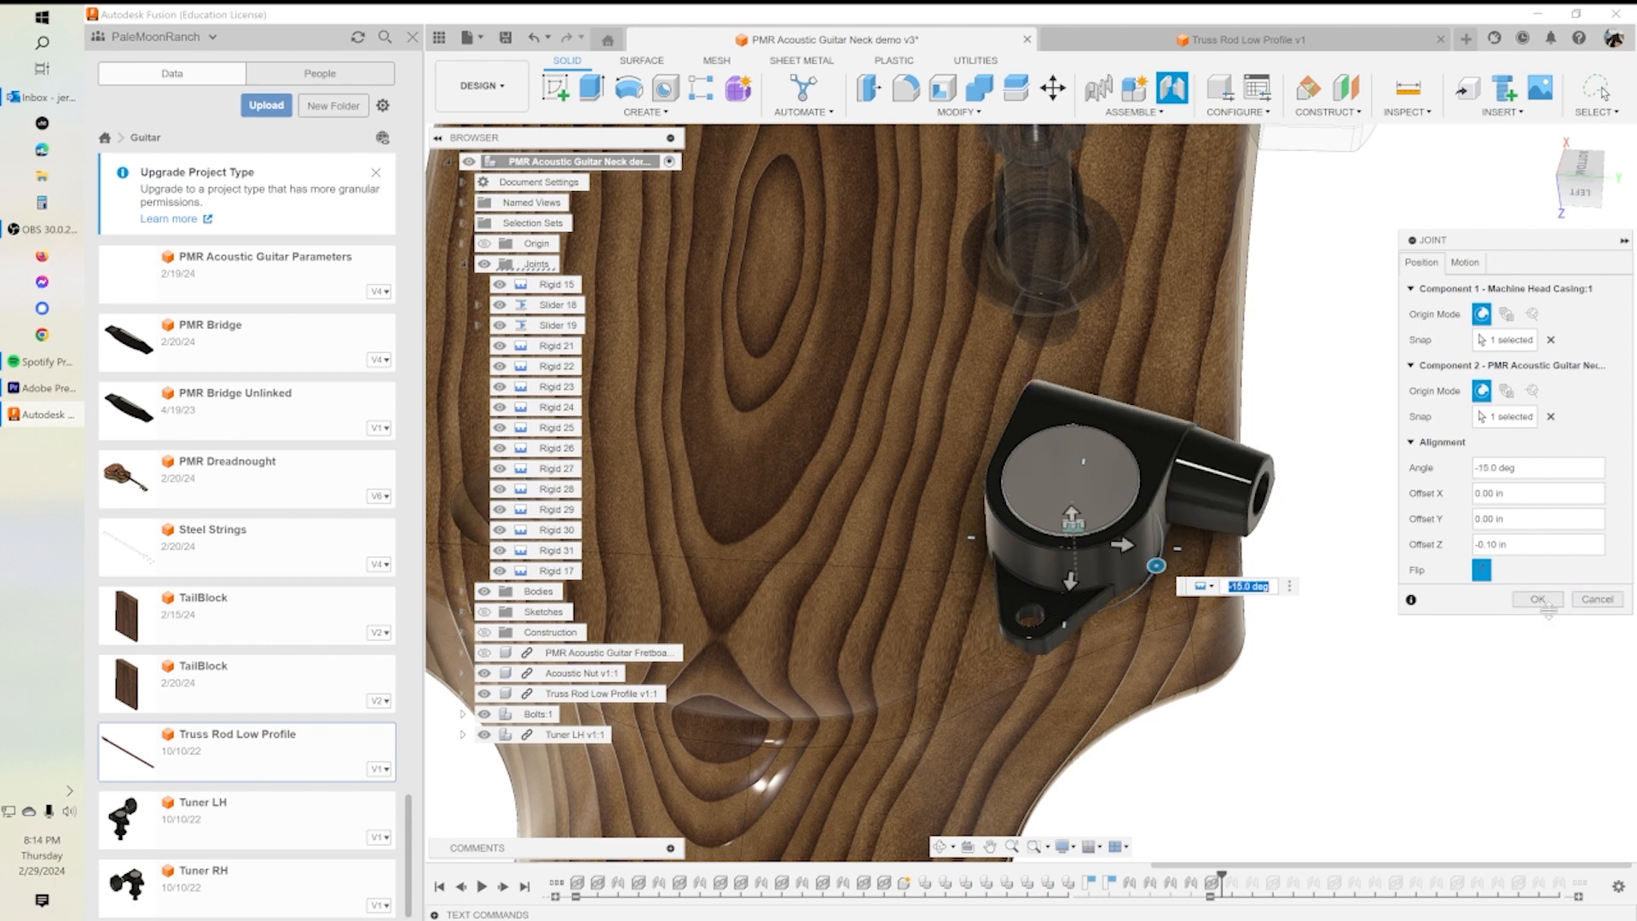
{"action": "middle_click_drag", "start_coordinate": [1287, 558], "coordinate": [1449, 597], "text": "shift"}
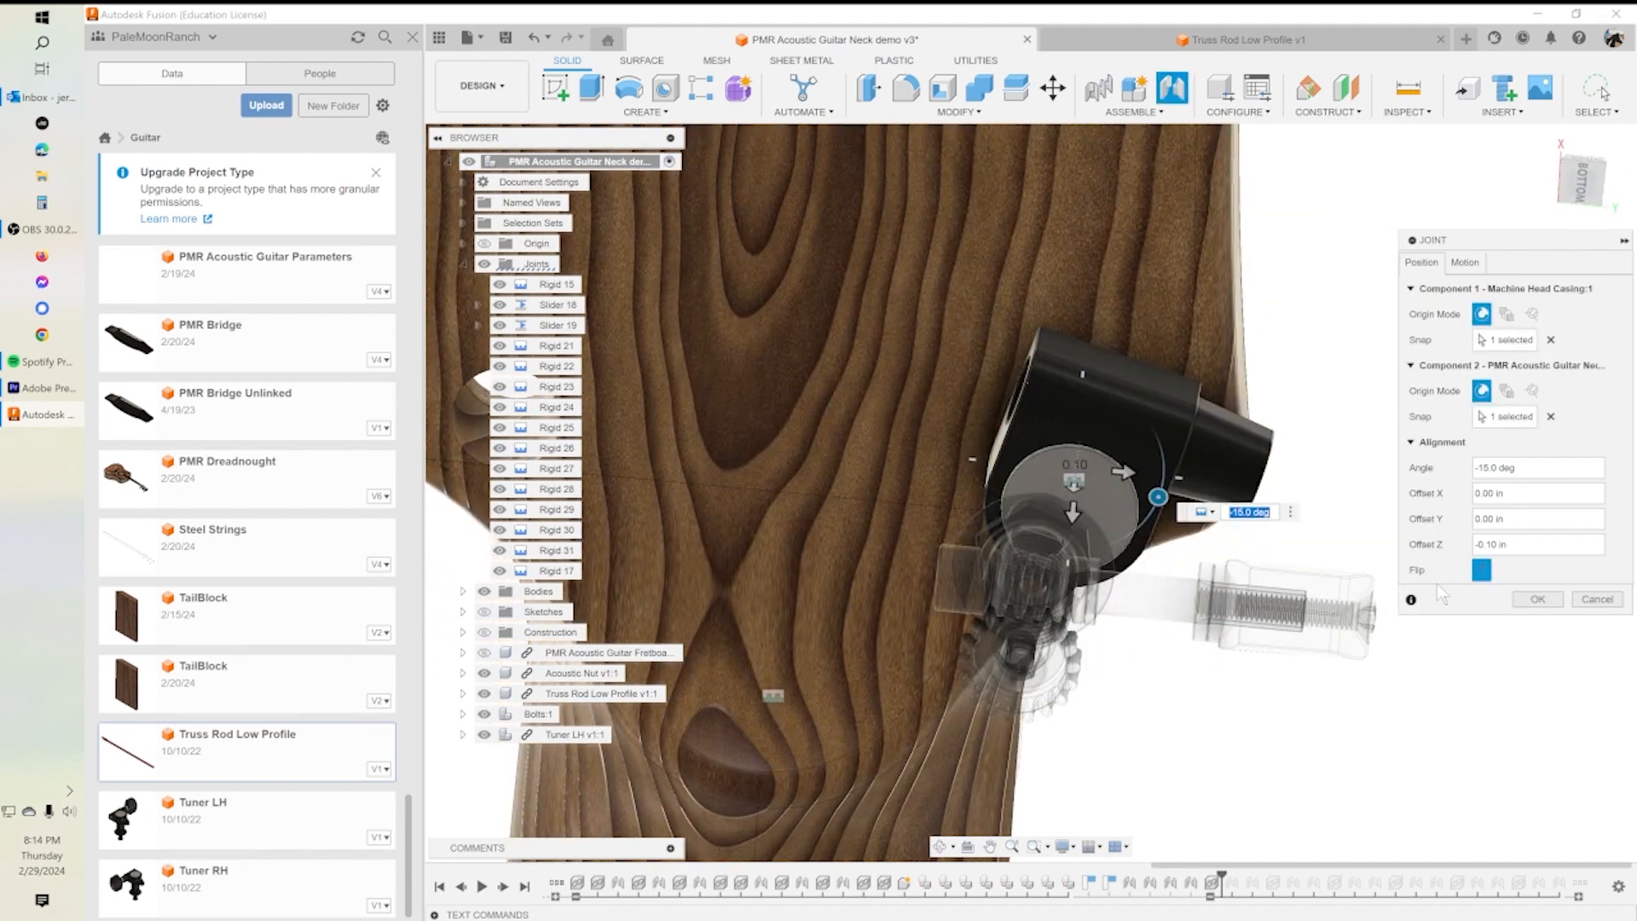
{"action": "left_click", "coordinate": [1536, 600]}
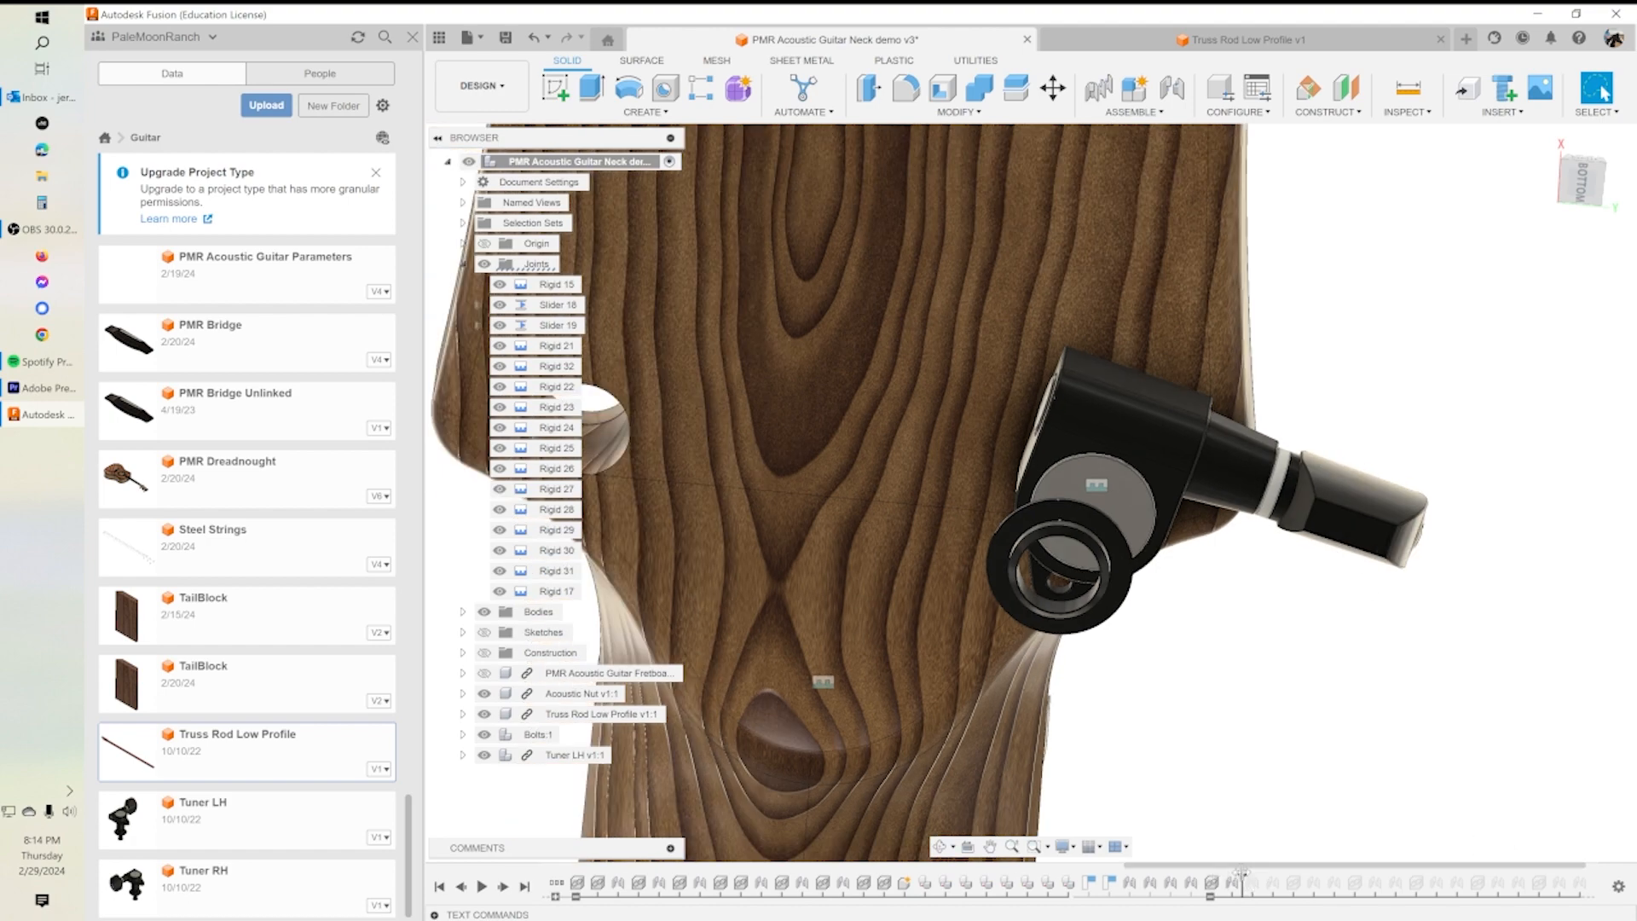
Step: Start another joint with the center of the loose shoulder washer as the first component's snap
{"action": "middle_click_drag", "start_coordinate": [1066, 681], "coordinate": [1002, 788], "text": "shift"}
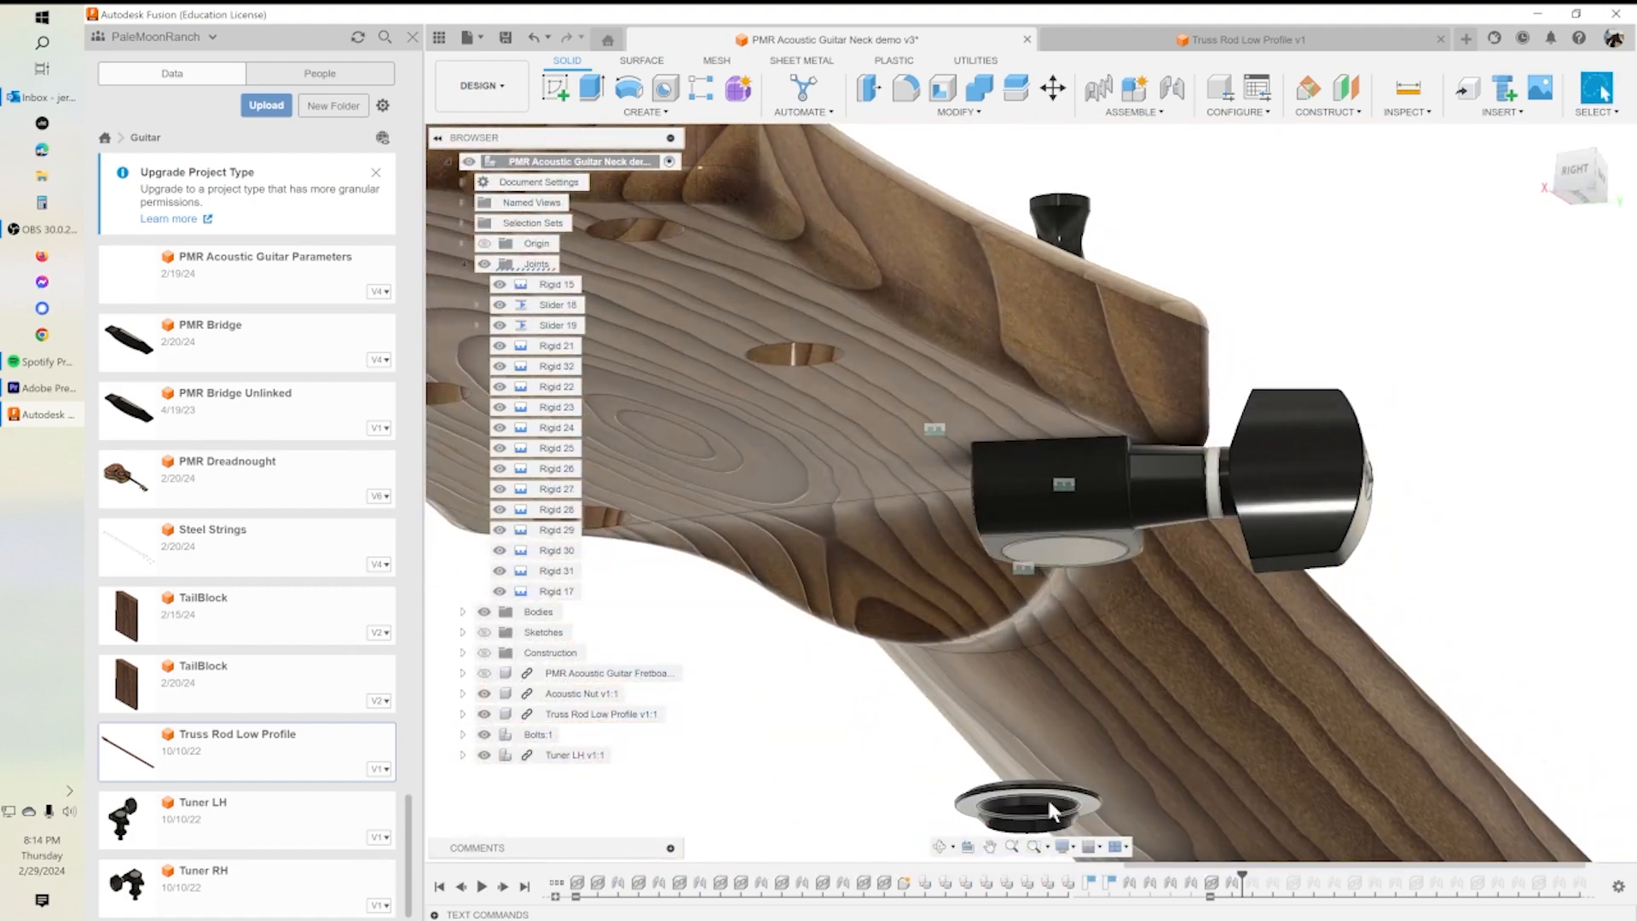
{"action": "middle_click_drag", "start_coordinate": [1000, 498], "coordinate": [1008, 554], "text": "shift"}
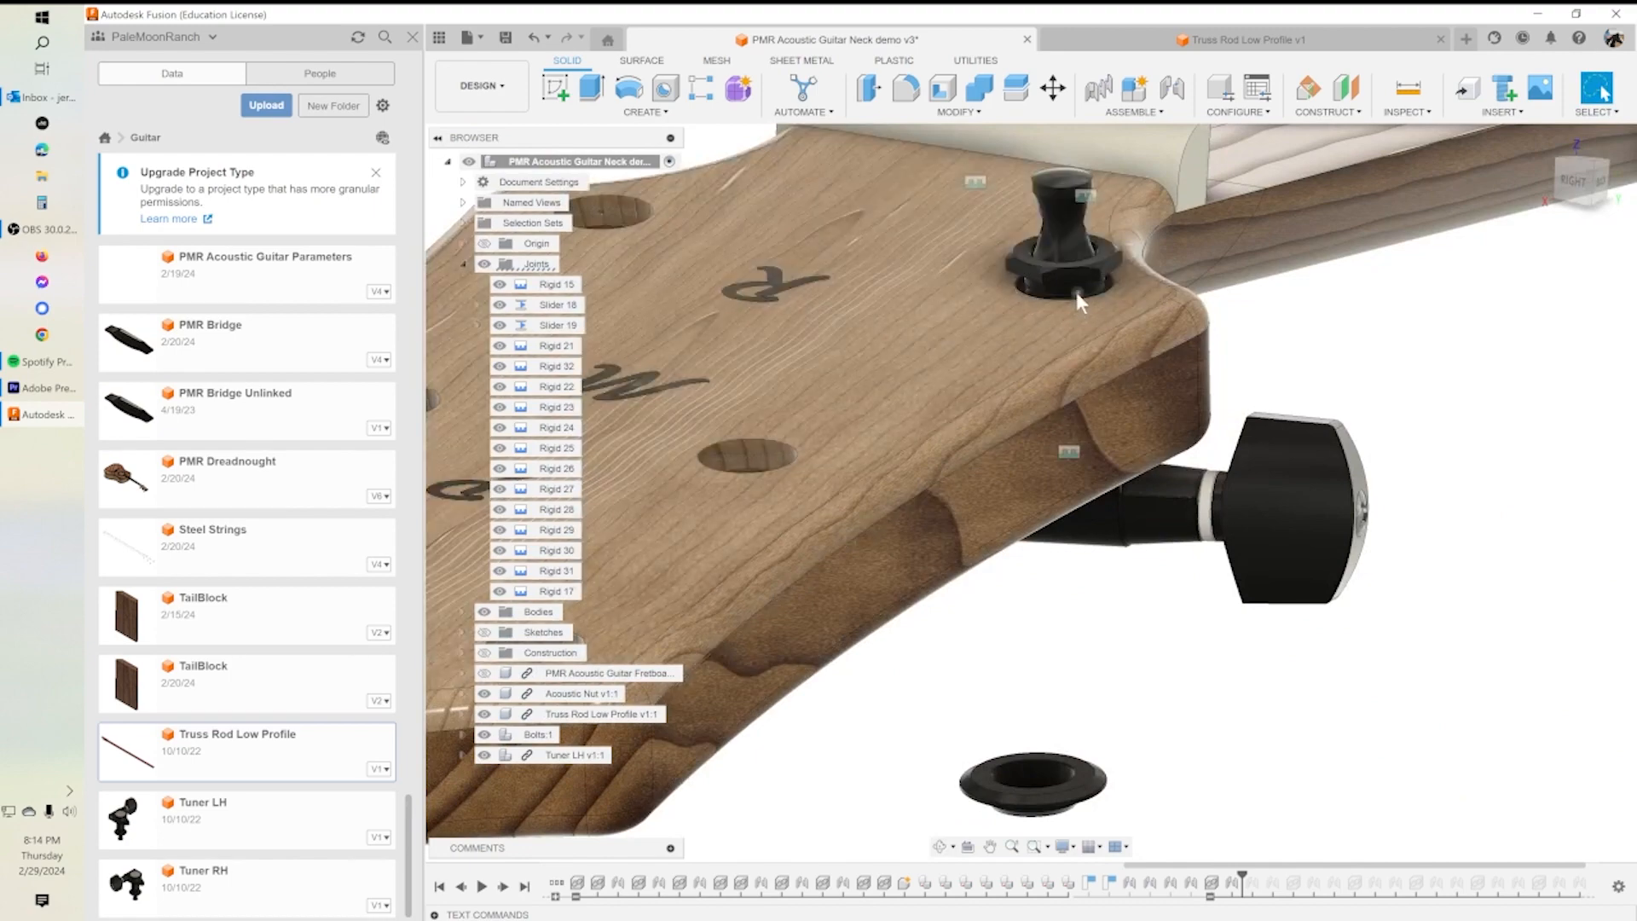
{"action": "middle_click_drag", "start_coordinate": [1009, 747], "coordinate": [1021, 772], "text": "shift"}
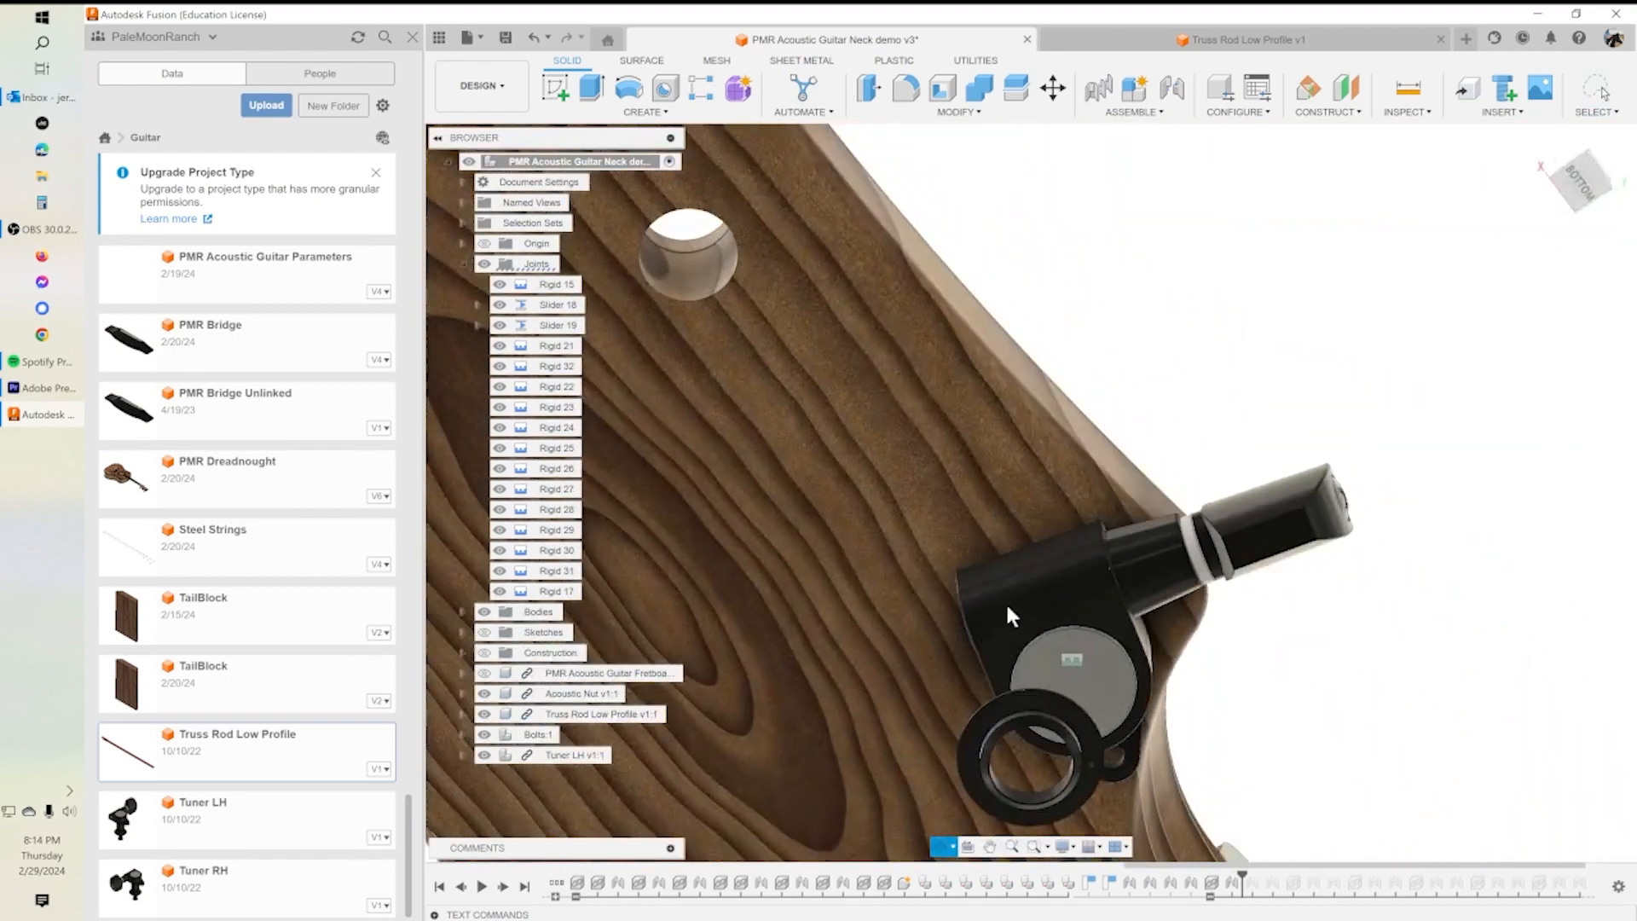
{"action": "left_click", "coordinate": [1130, 112]}
{"action": "left_click", "coordinate": [1108, 148]}
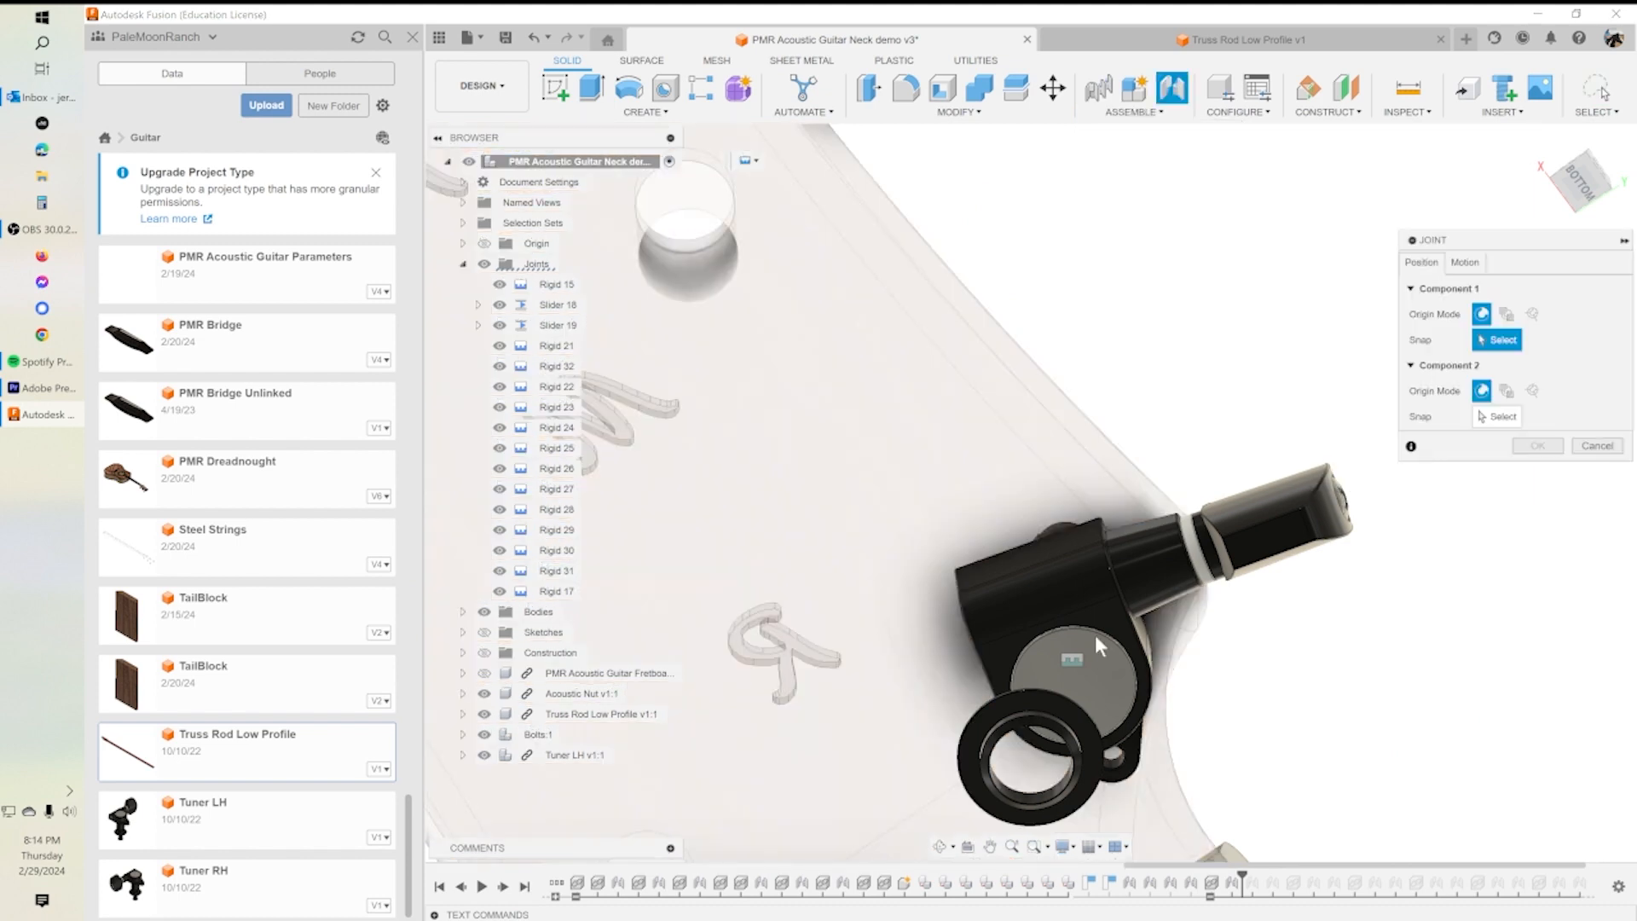
{"action": "left_click", "coordinate": [1036, 796]}
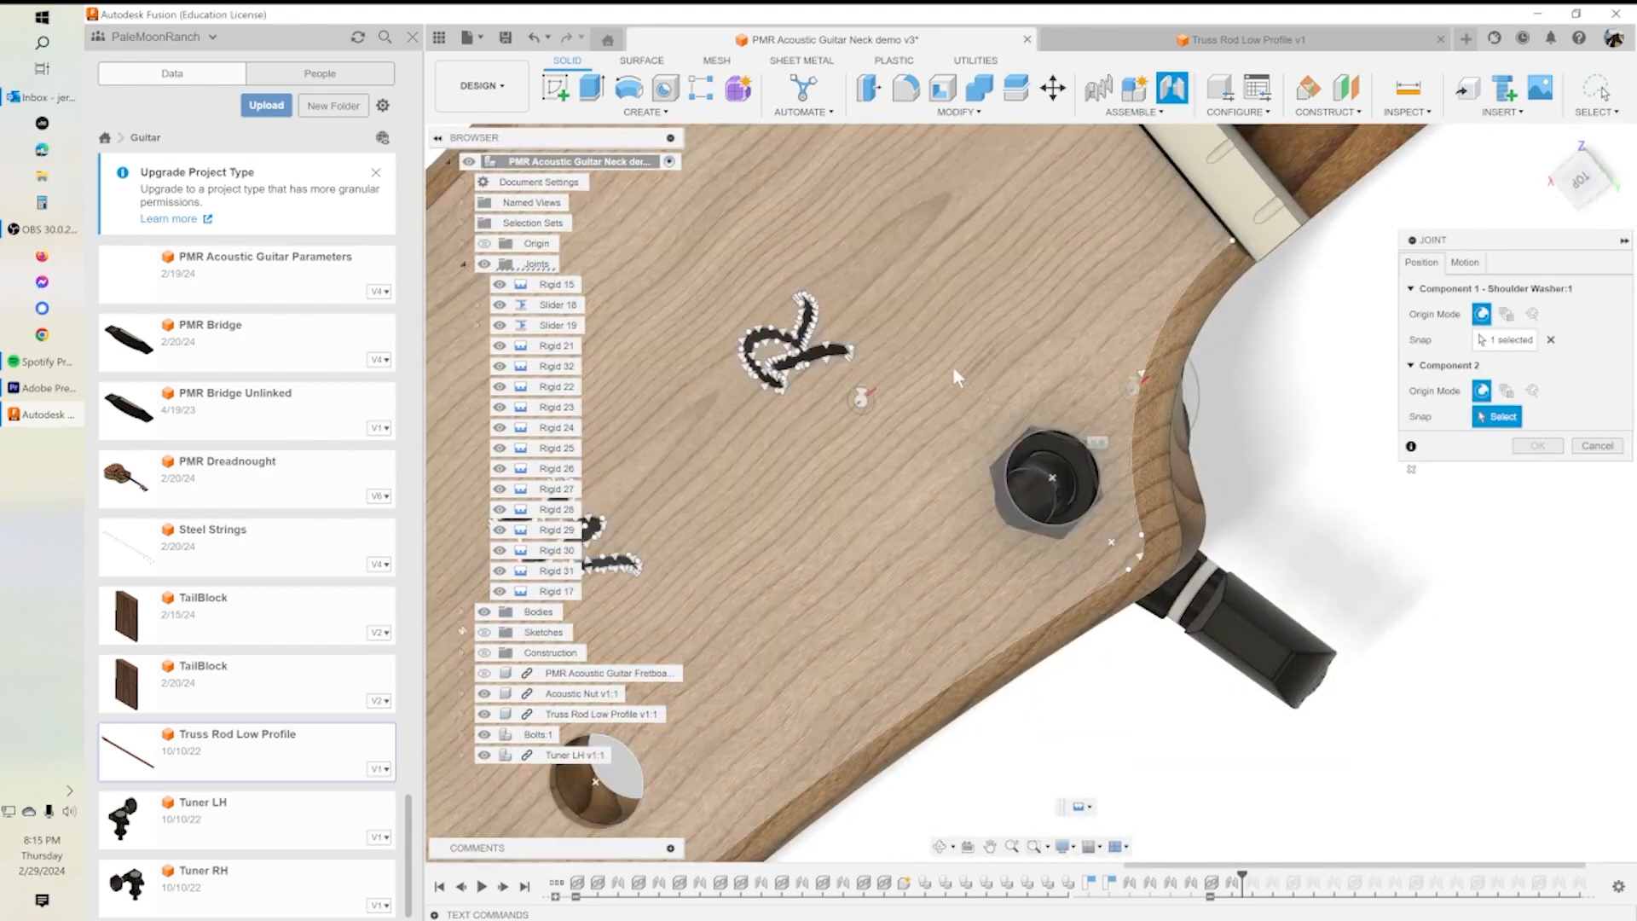
Step: Hide Tuner LH v1:1 to snap the washer to the peg hole on the headstock's front face, accept the joint and show the tuner again
{"action": "left_click", "coordinate": [484, 755]}
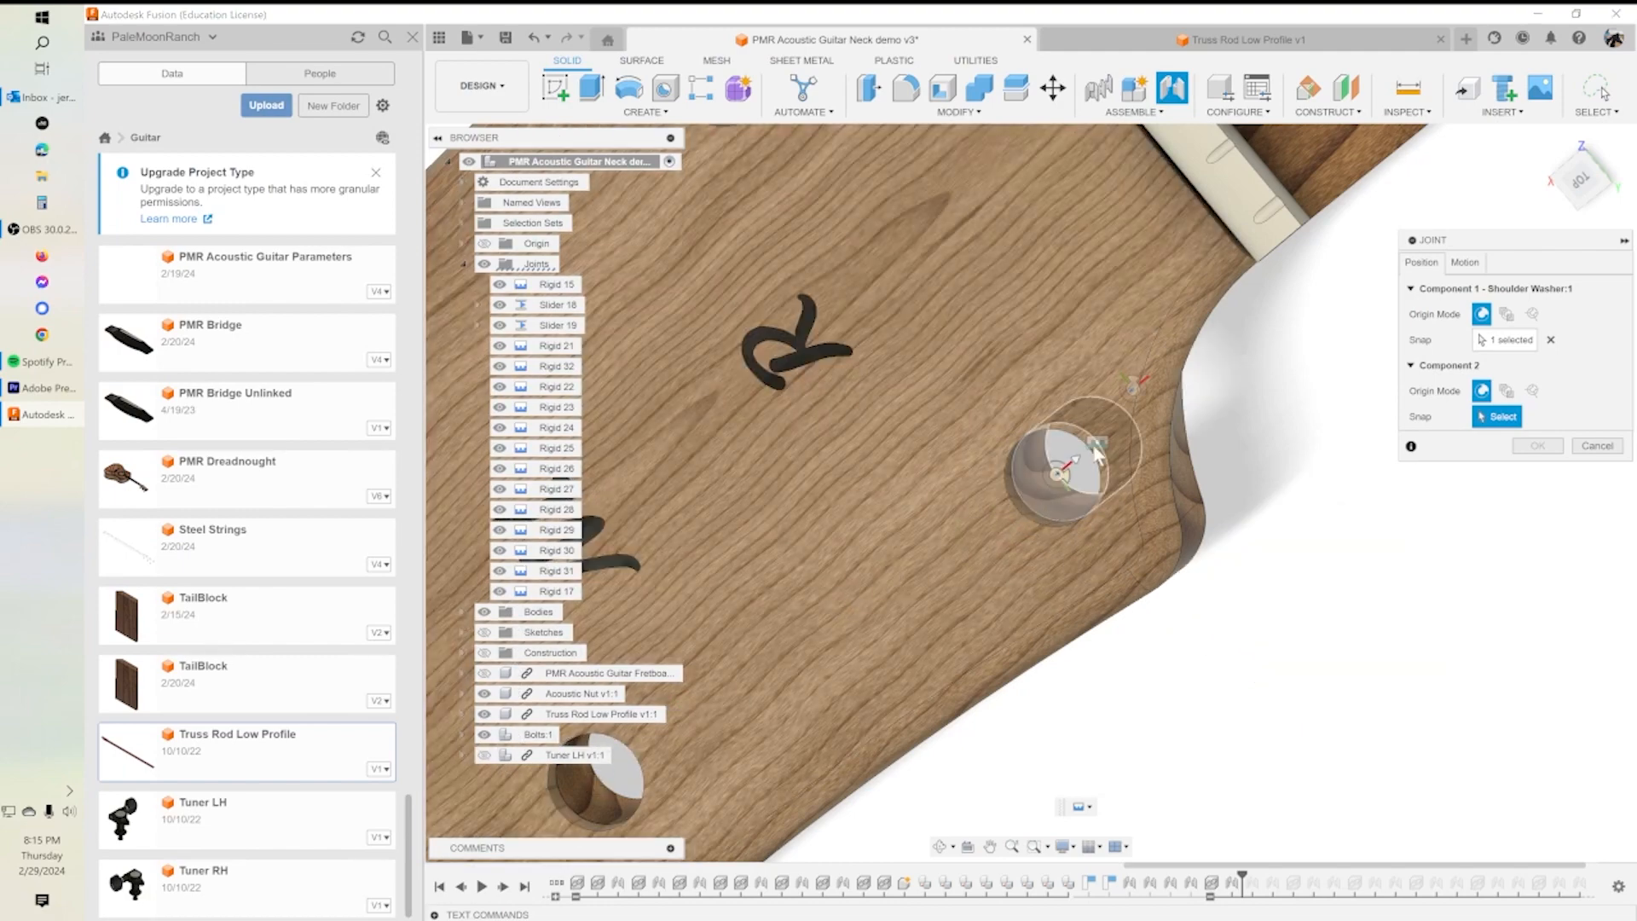
{"action": "middle_click_drag", "start_coordinate": [1042, 505], "coordinate": [1103, 430], "text": "shift"}
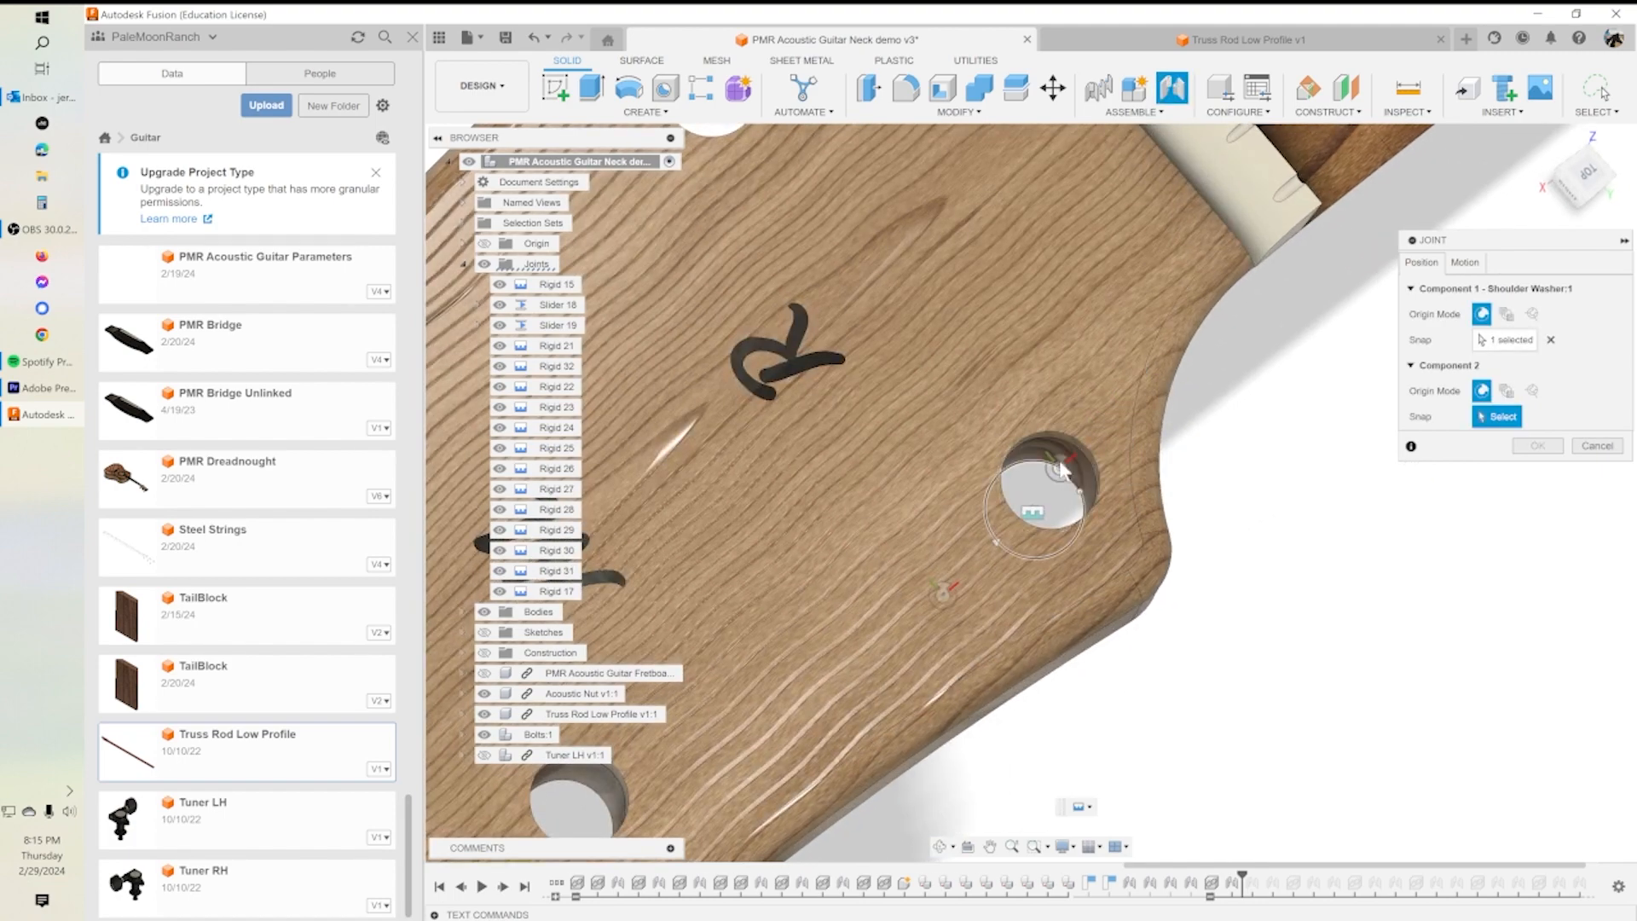
{"action": "left_click", "coordinate": [1071, 447]}
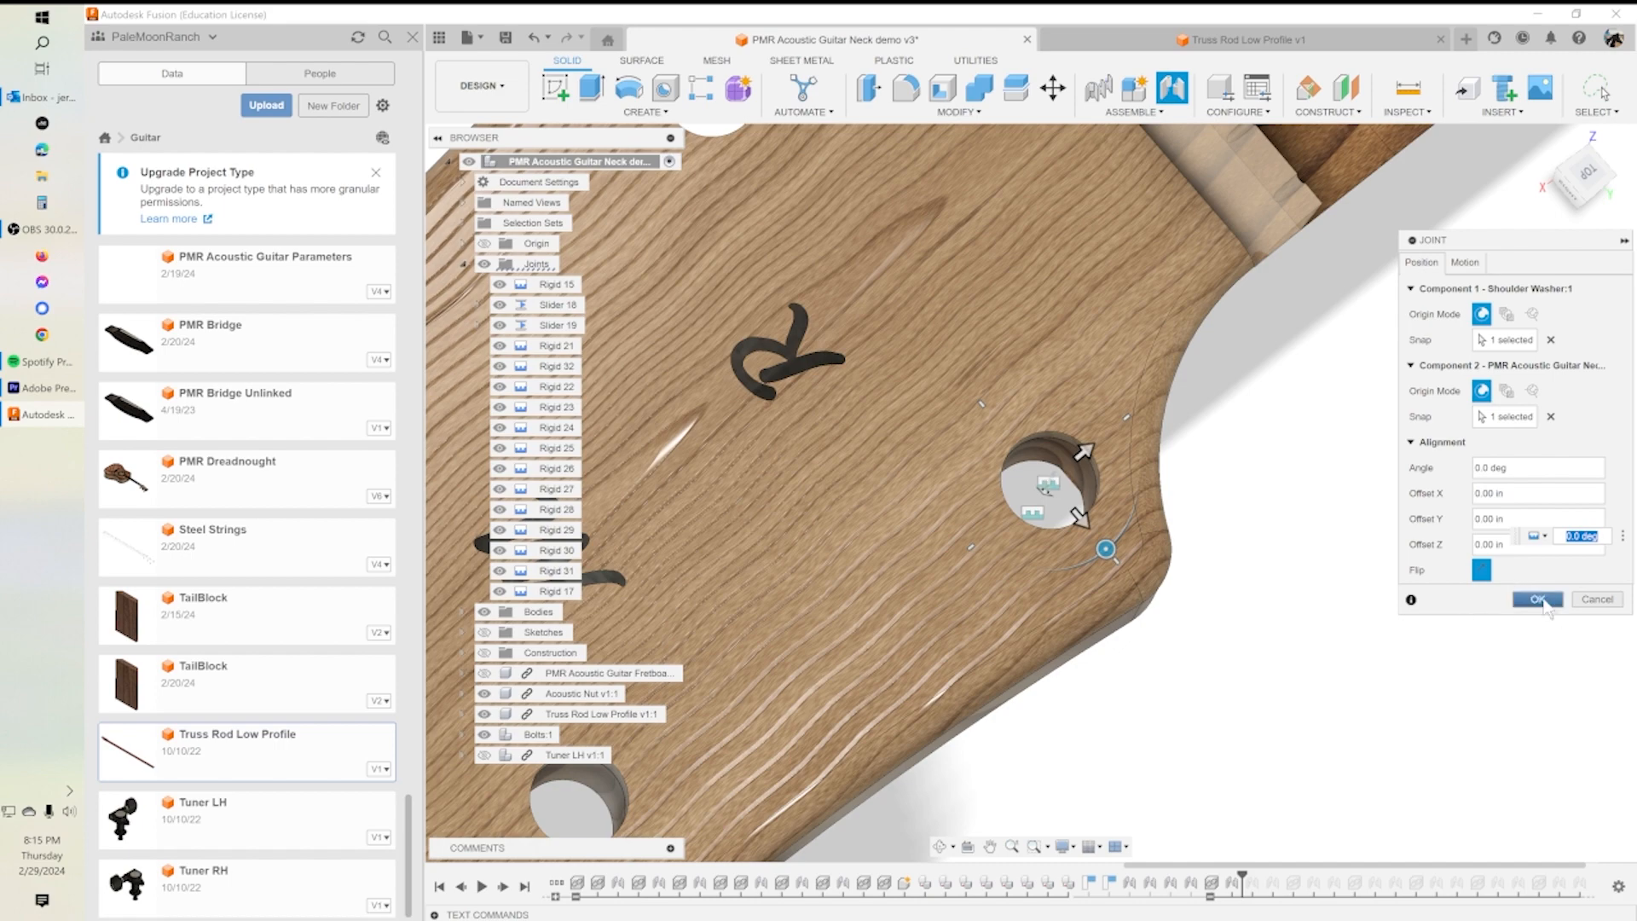
{"action": "left_click", "coordinate": [1538, 599]}
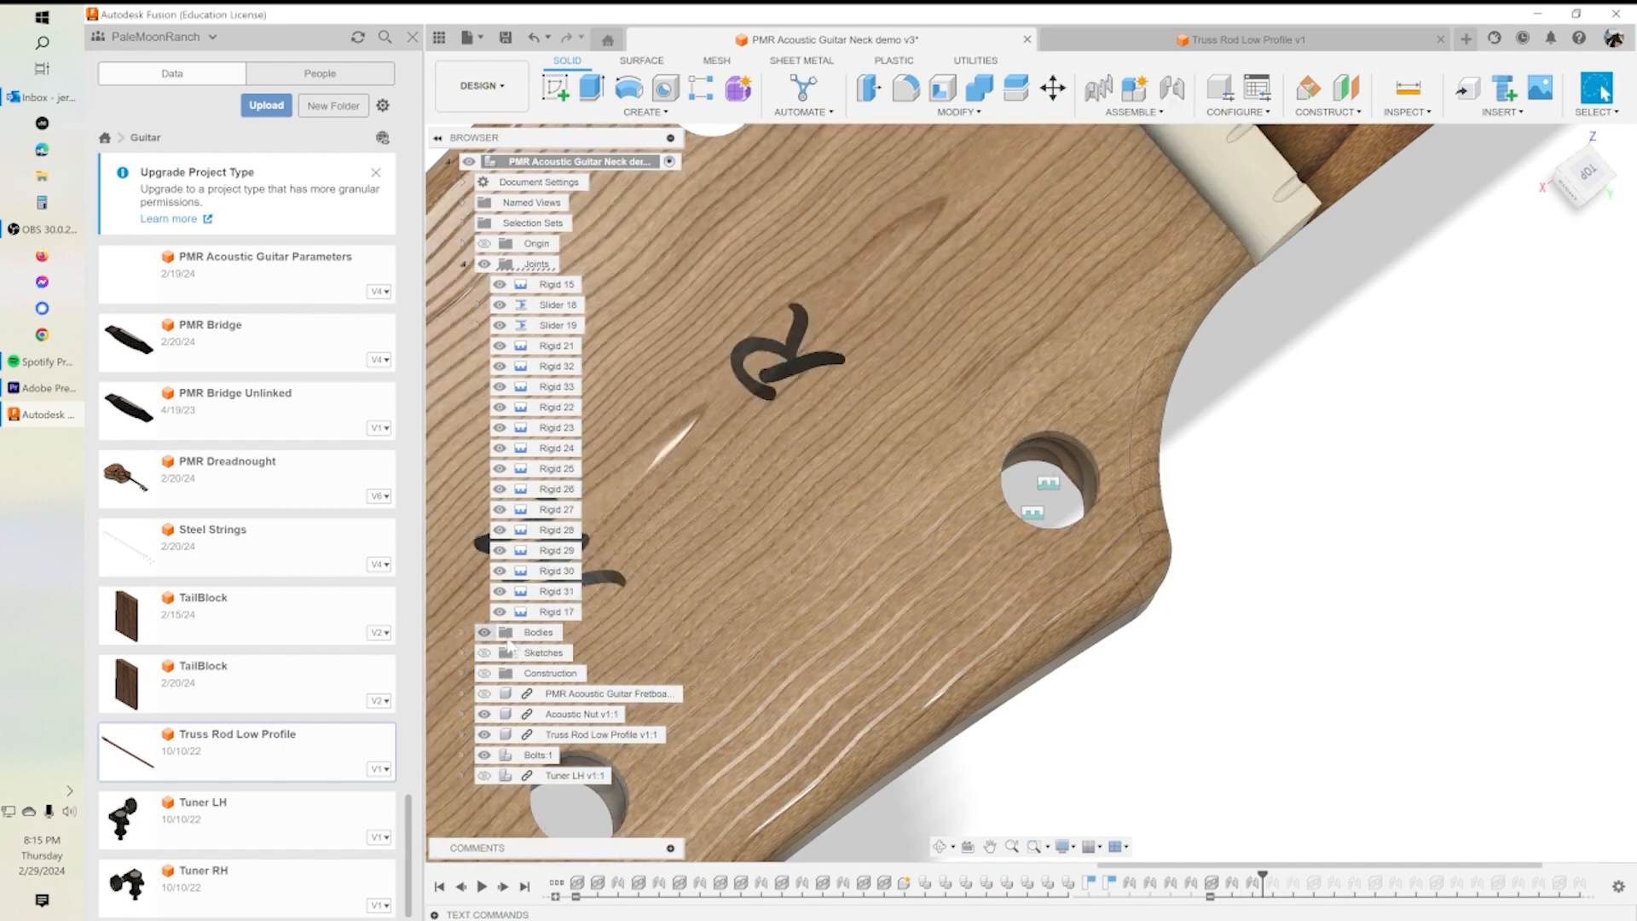
{"action": "left_click", "coordinate": [483, 775]}
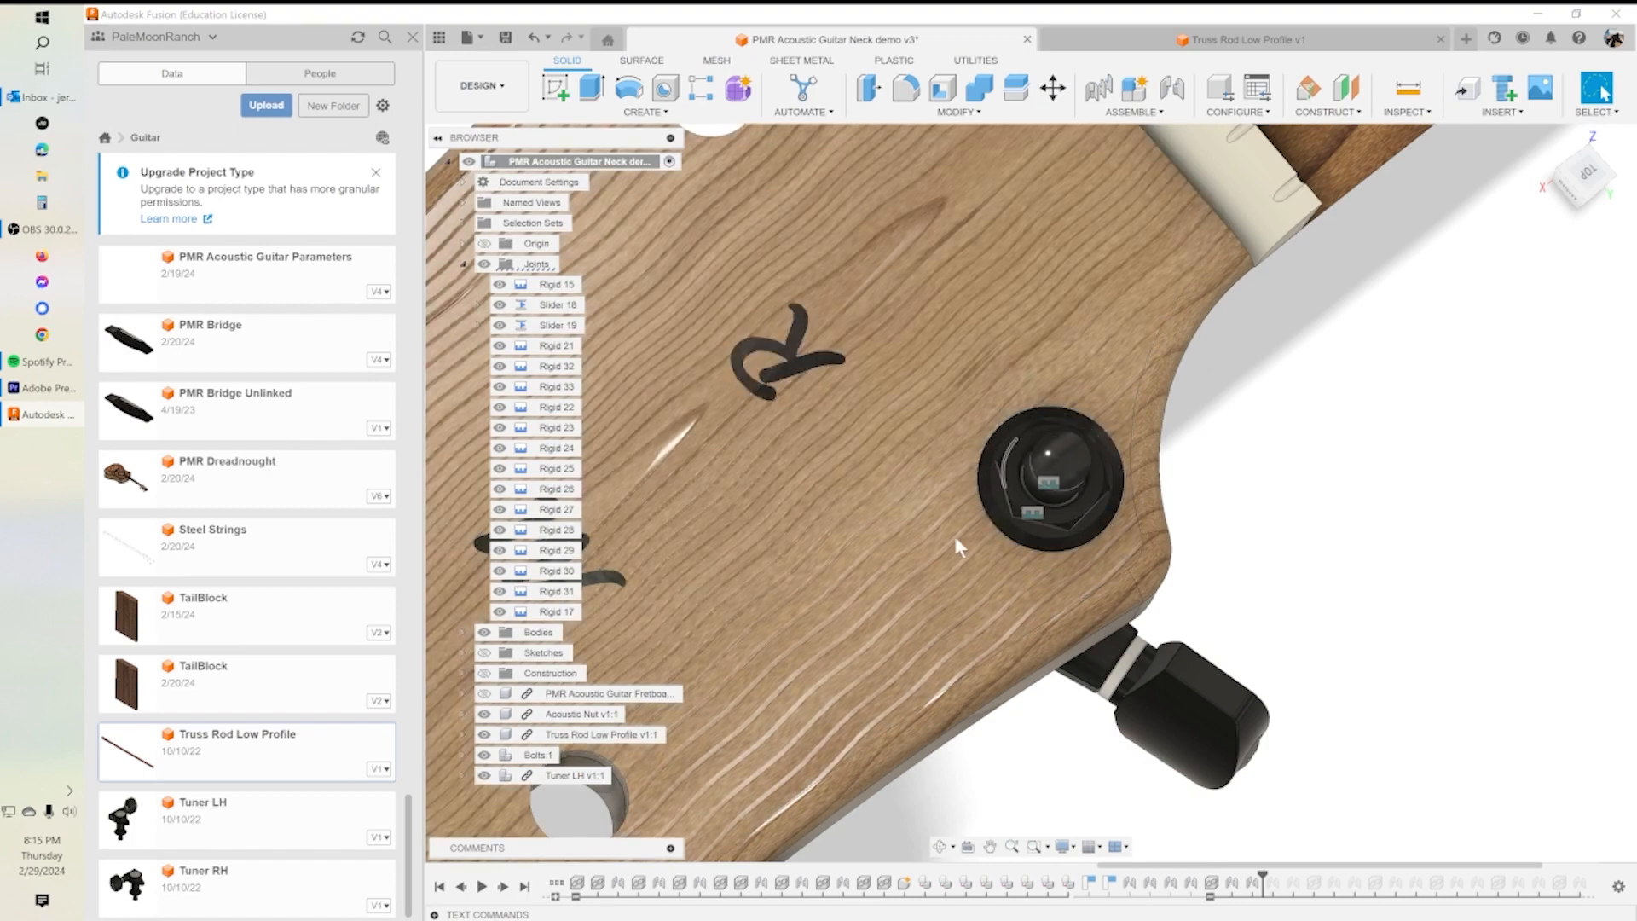
Step: Roll the timeline forward past the original tuner joints and the second Tuner LH insert
{"action": "middle_click_drag", "start_coordinate": [1046, 497], "coordinate": [1126, 415], "text": "shift"}
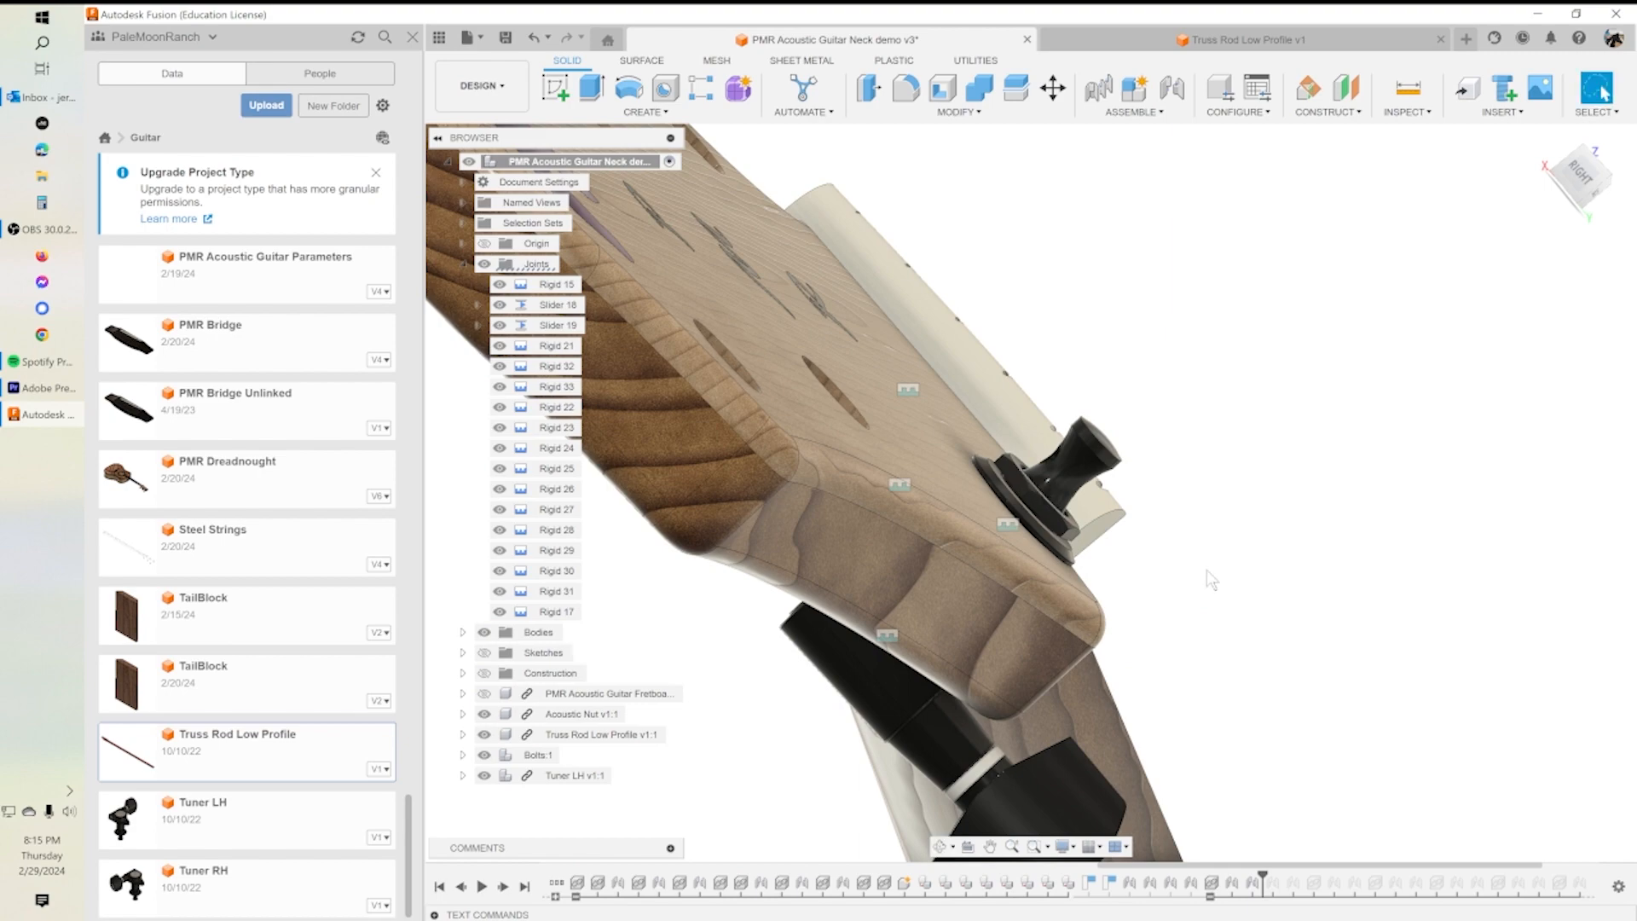
{"action": "middle_click_drag", "start_coordinate": [1152, 613], "coordinate": [1120, 618], "text": "shift"}
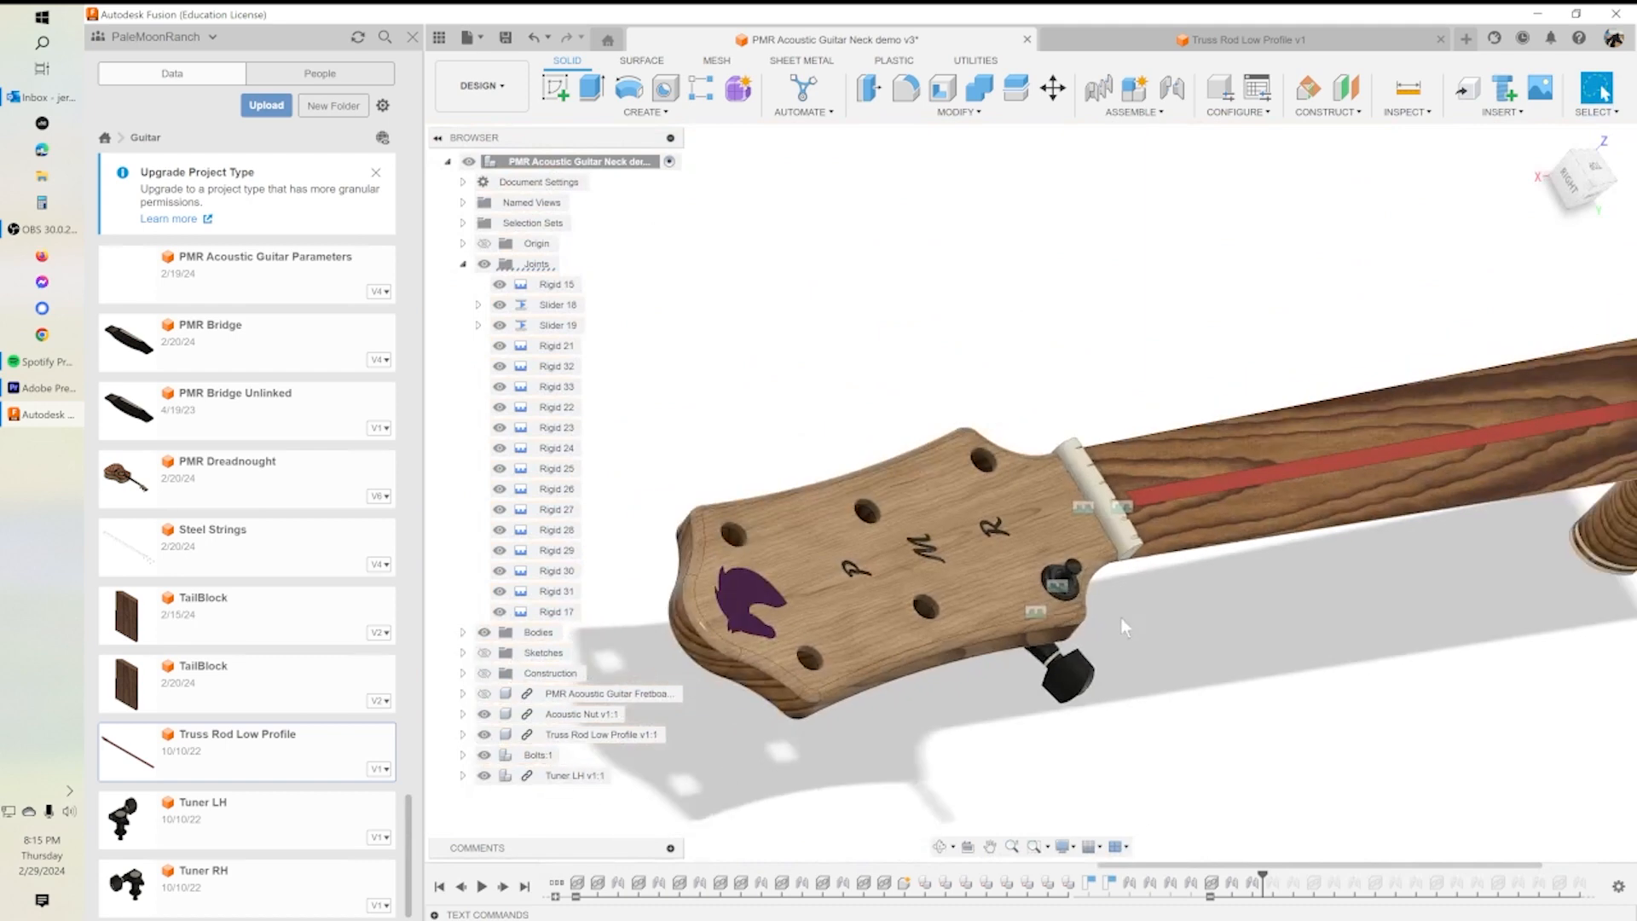
{"action": "left_click_drag", "start_coordinate": [1263, 876], "coordinate": [1323, 878]}
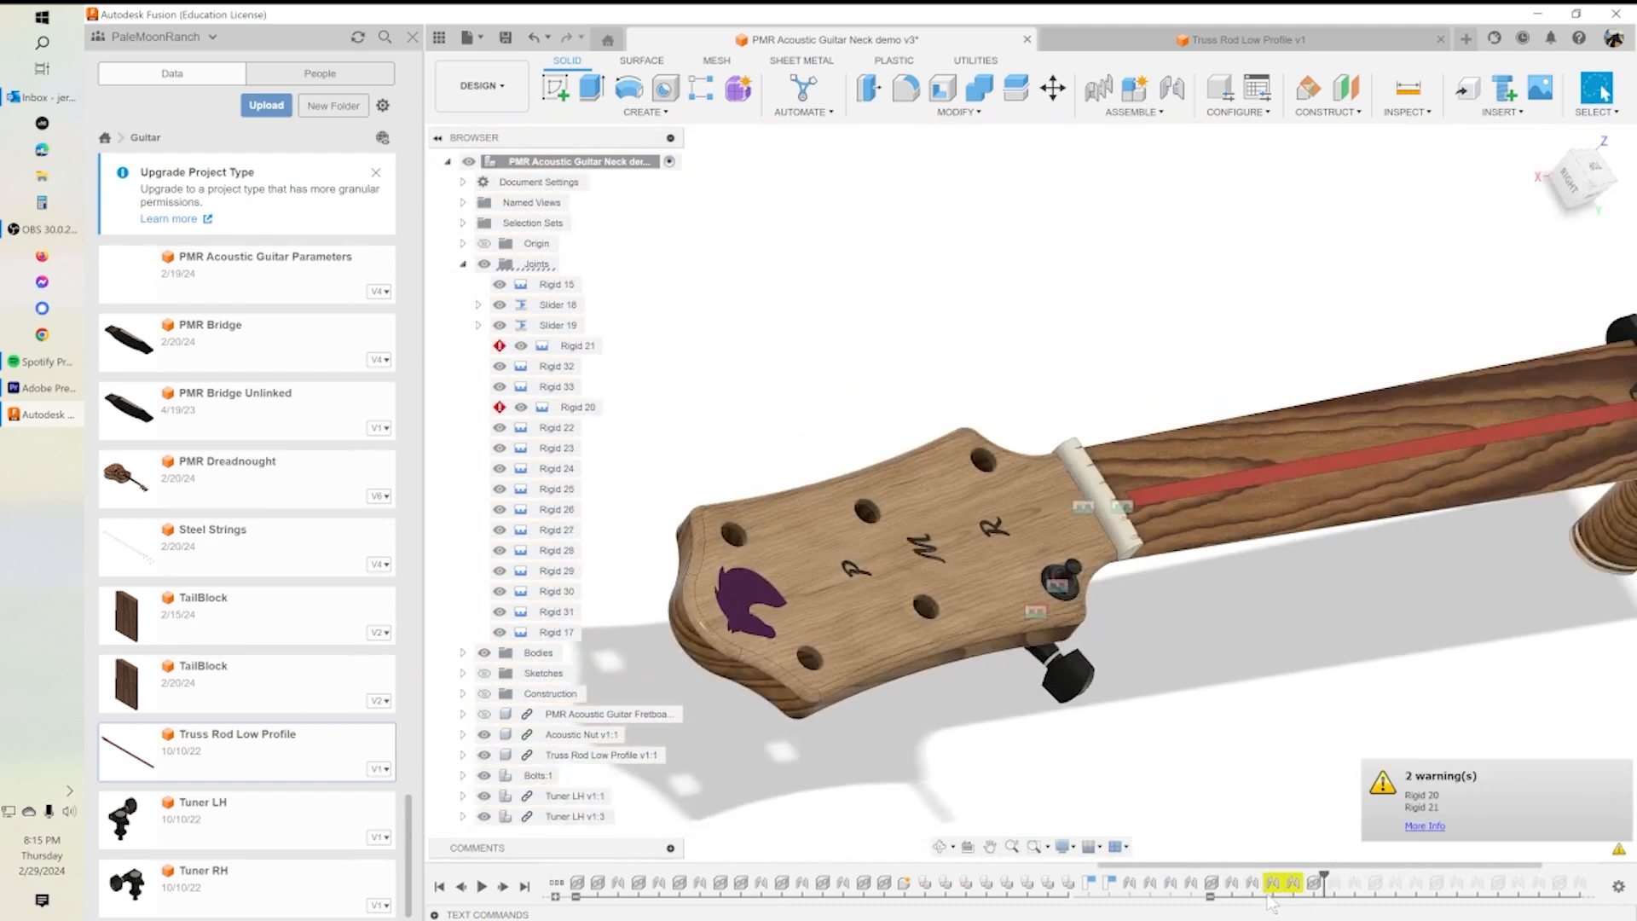
Step: Identify the two demonstration joints in the timeline, Rigid 32 and Rigid 33, and undo back through both of them
{"action": "left_click", "coordinate": [1232, 884]}
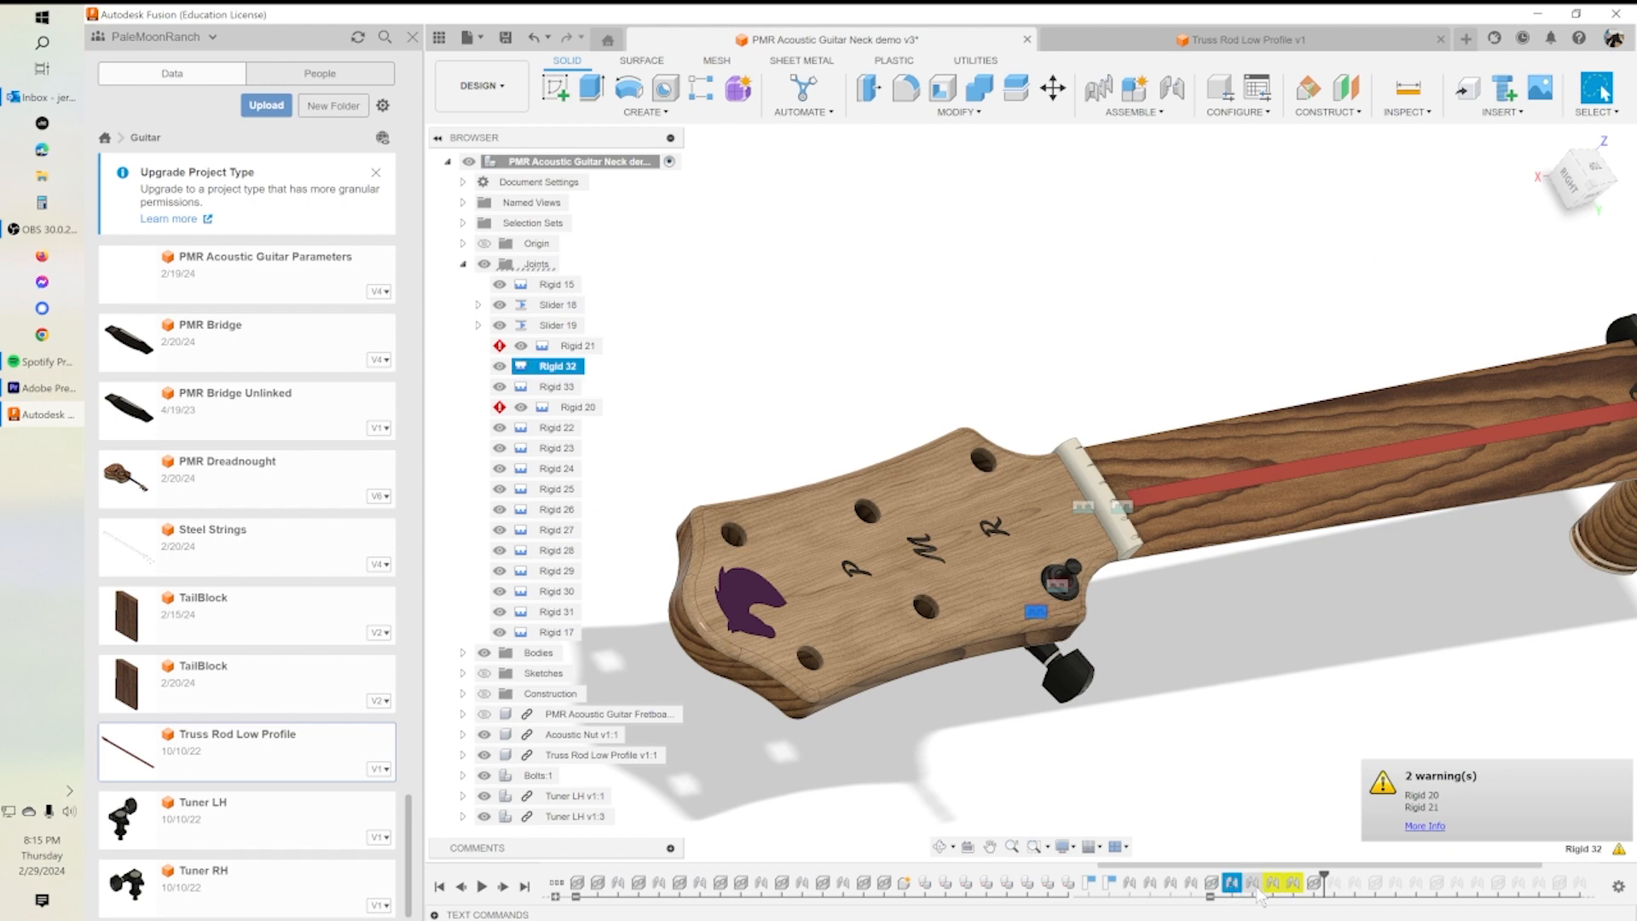
{"action": "left_click", "coordinate": [1252, 883]}
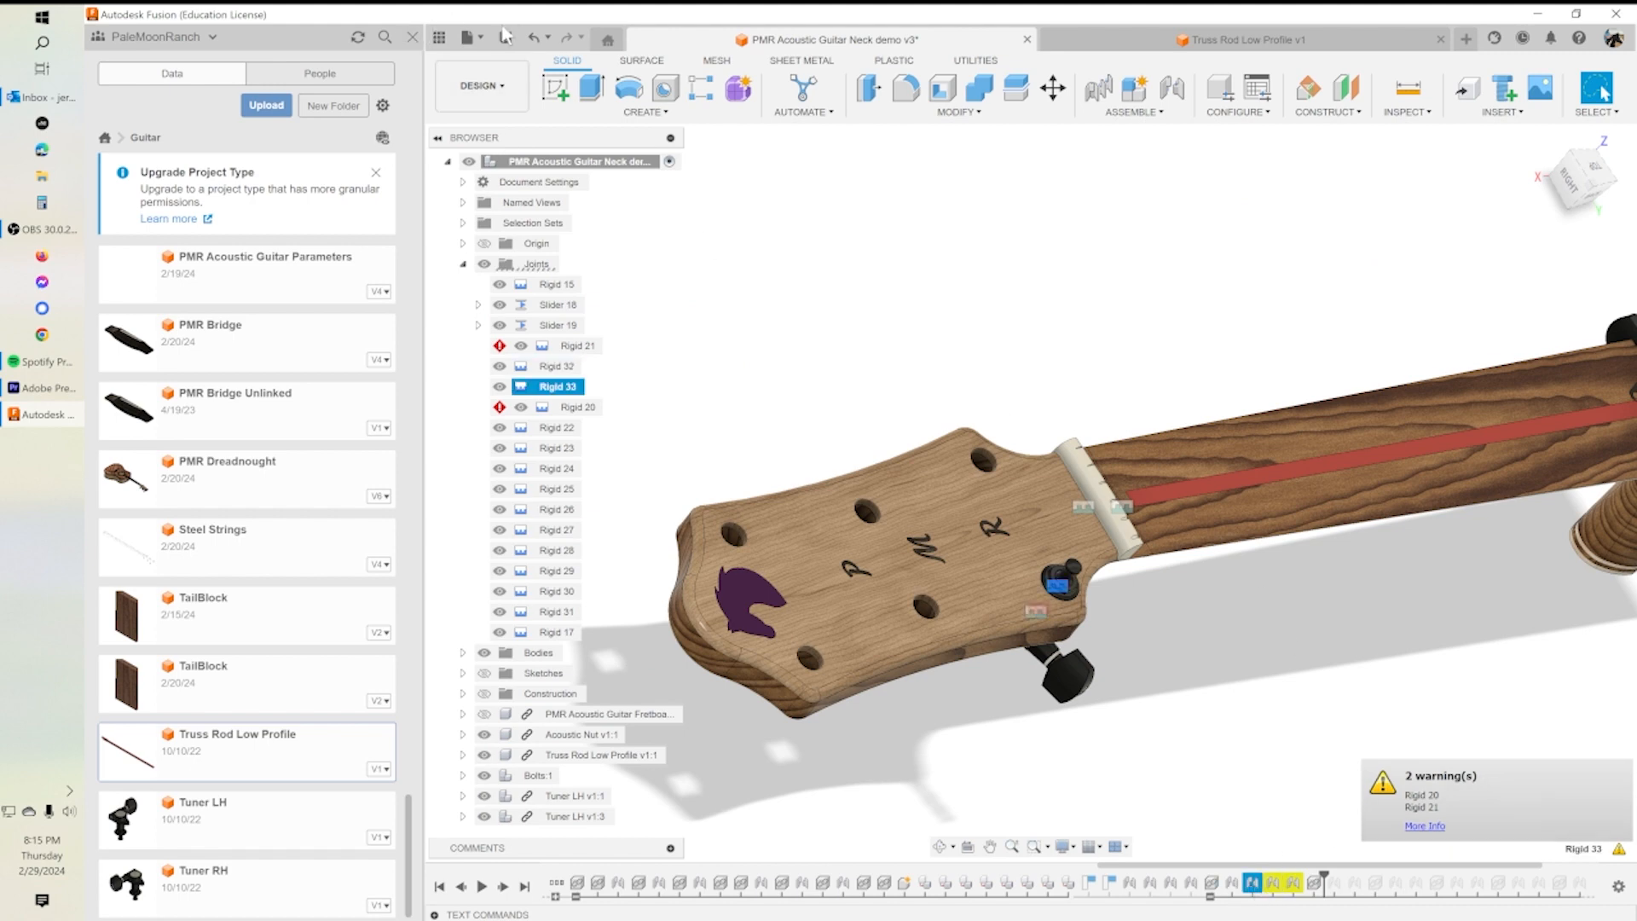
{"action": "left_click", "coordinate": [547, 37]}
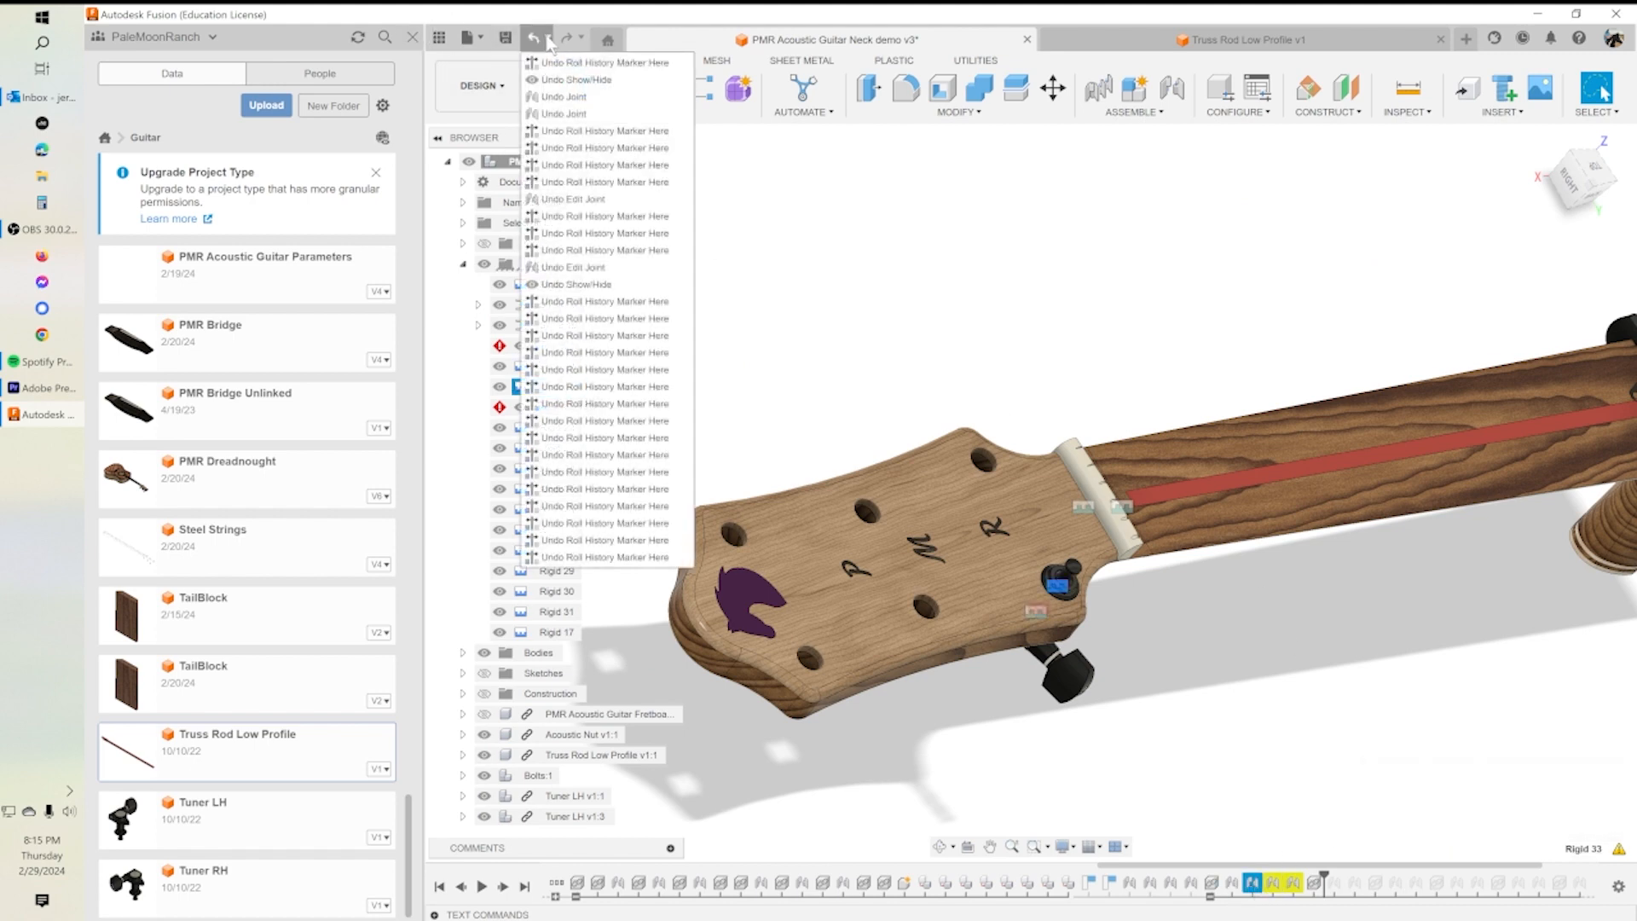
{"action": "left_click", "coordinate": [565, 114]}
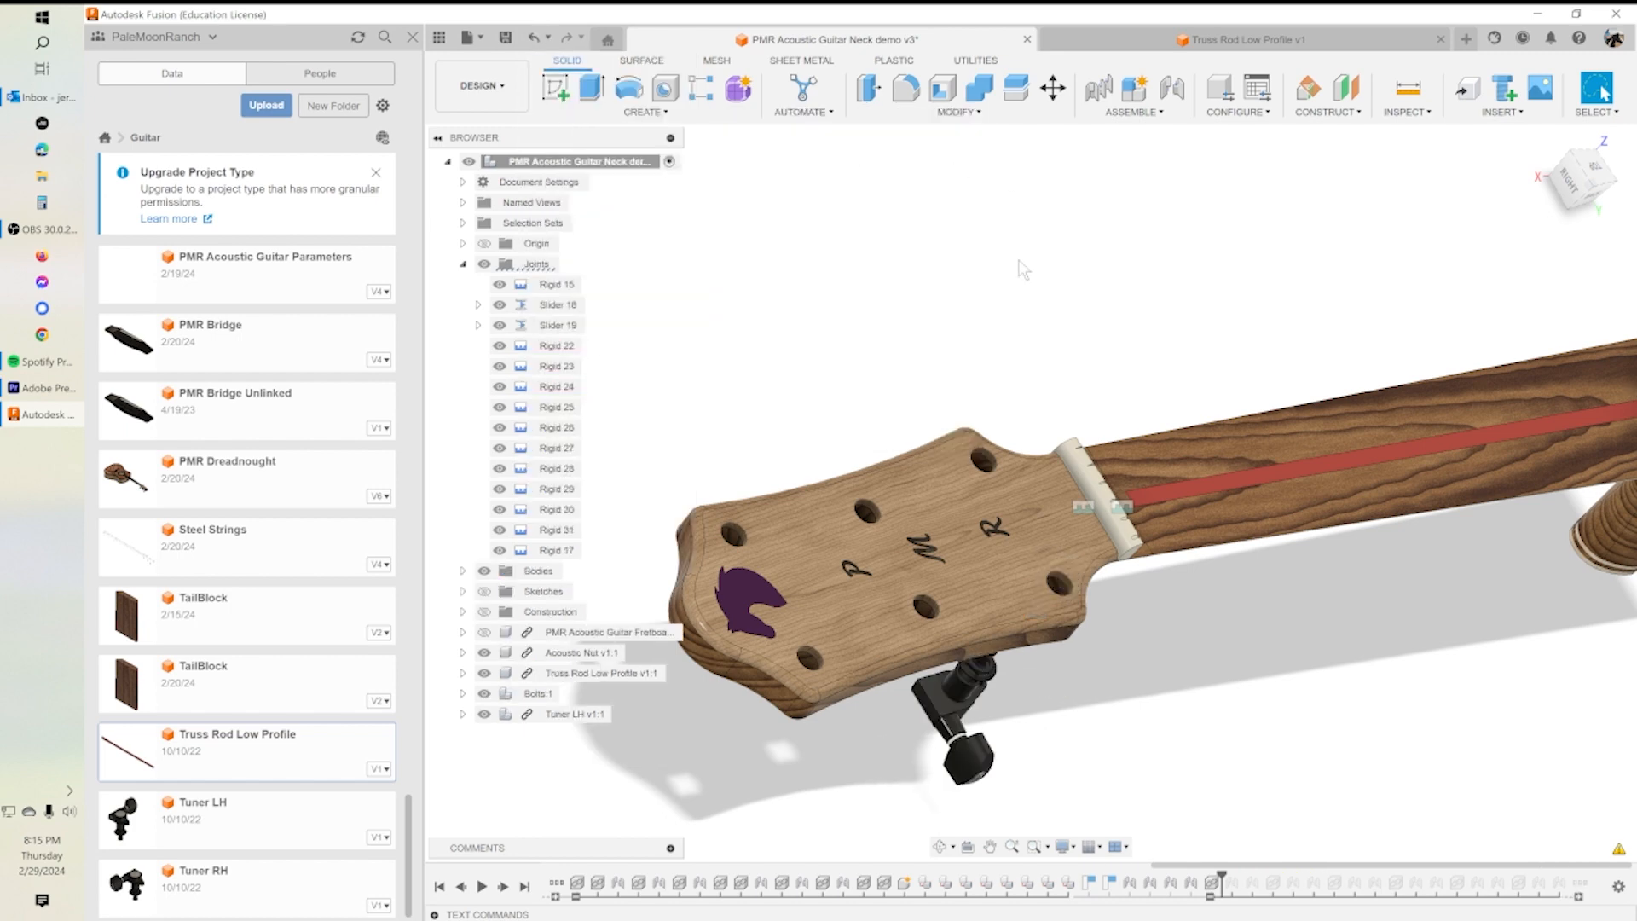
Step: Roll the timeline forward past the first tuner's original joints and inspect the tuner and washer from a lower angle
{"action": "left_click_drag", "start_coordinate": [1231, 891], "coordinate": [1253, 892]}
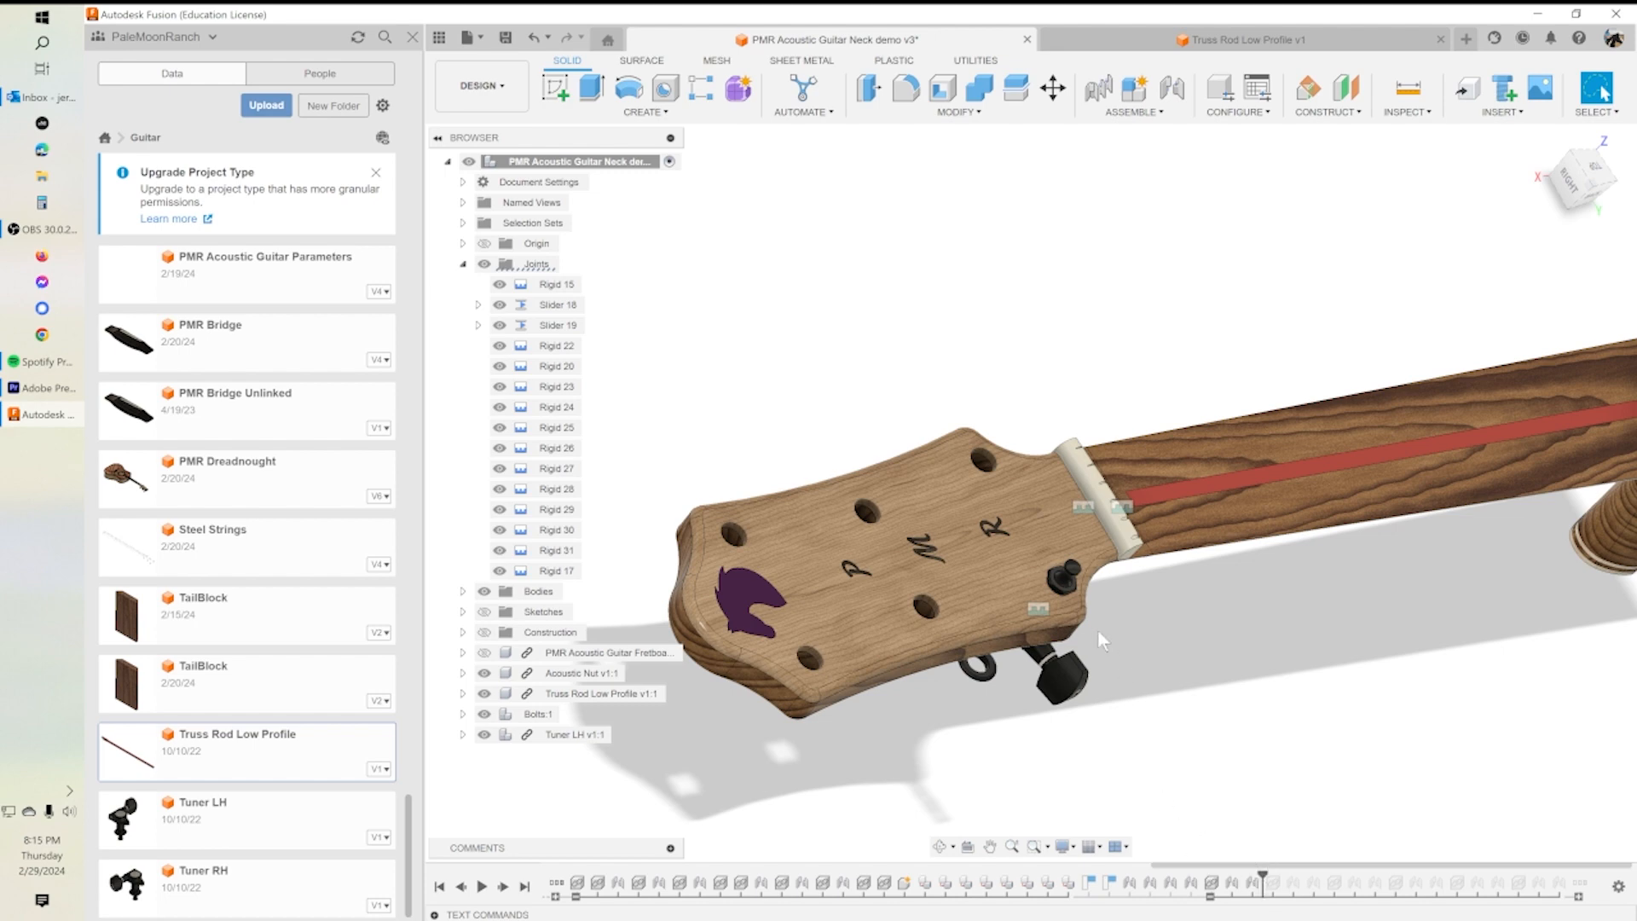
{"action": "scroll", "coordinate": [1047, 643], "scroll_direction": "up", "scroll_amount": 3}
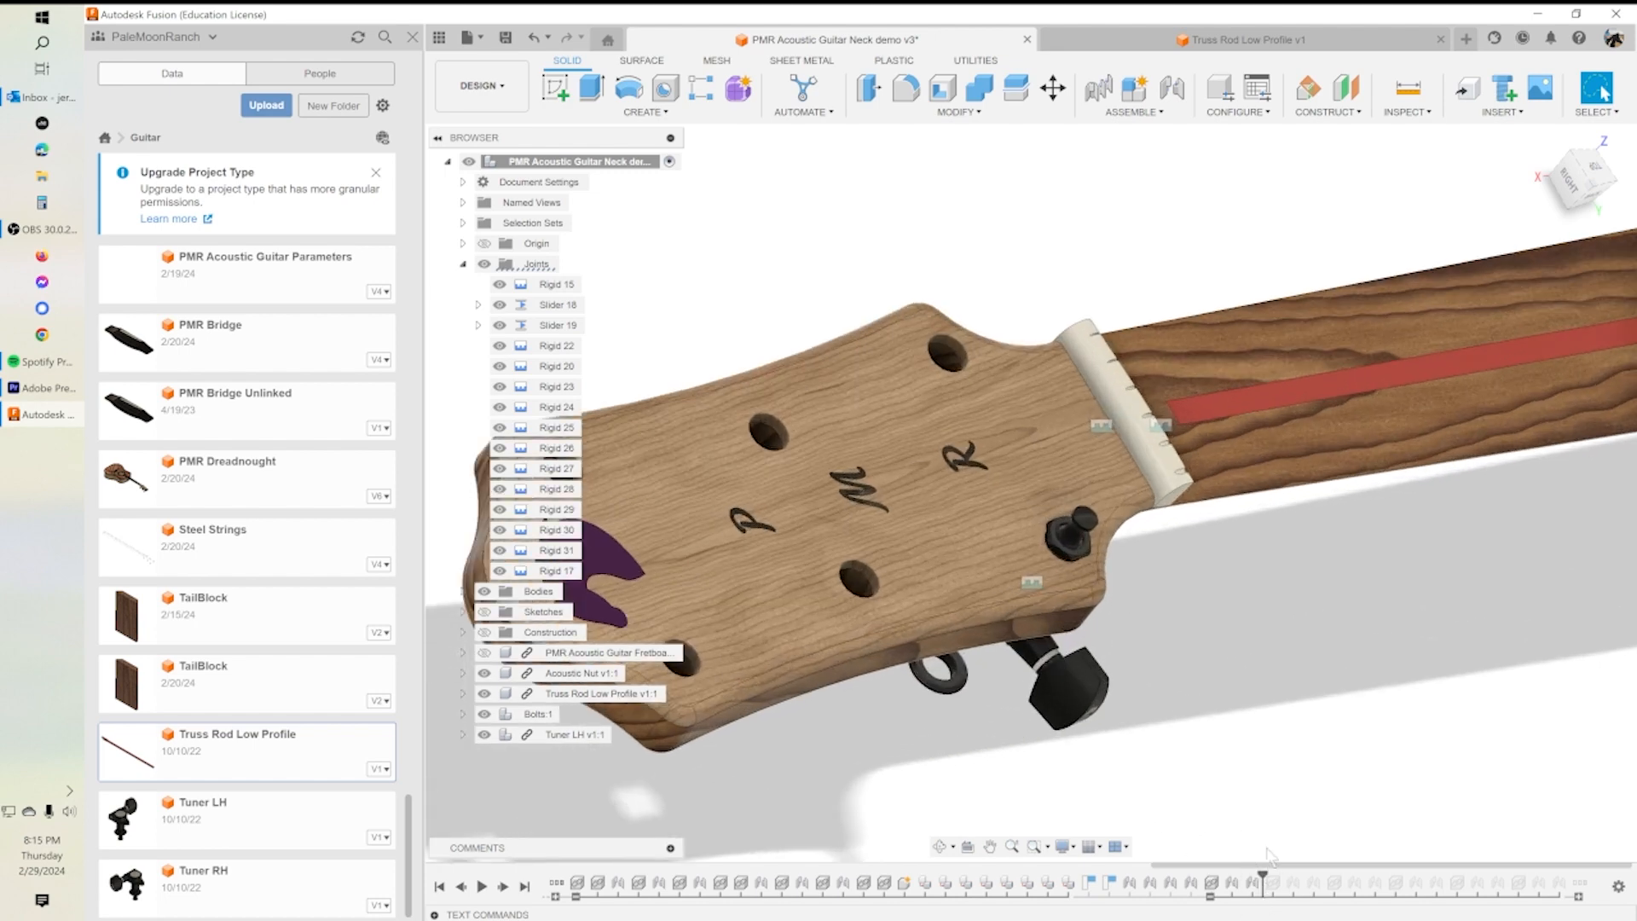
{"action": "middle_click_drag", "start_coordinate": [1123, 707], "coordinate": [1081, 537], "text": "shift"}
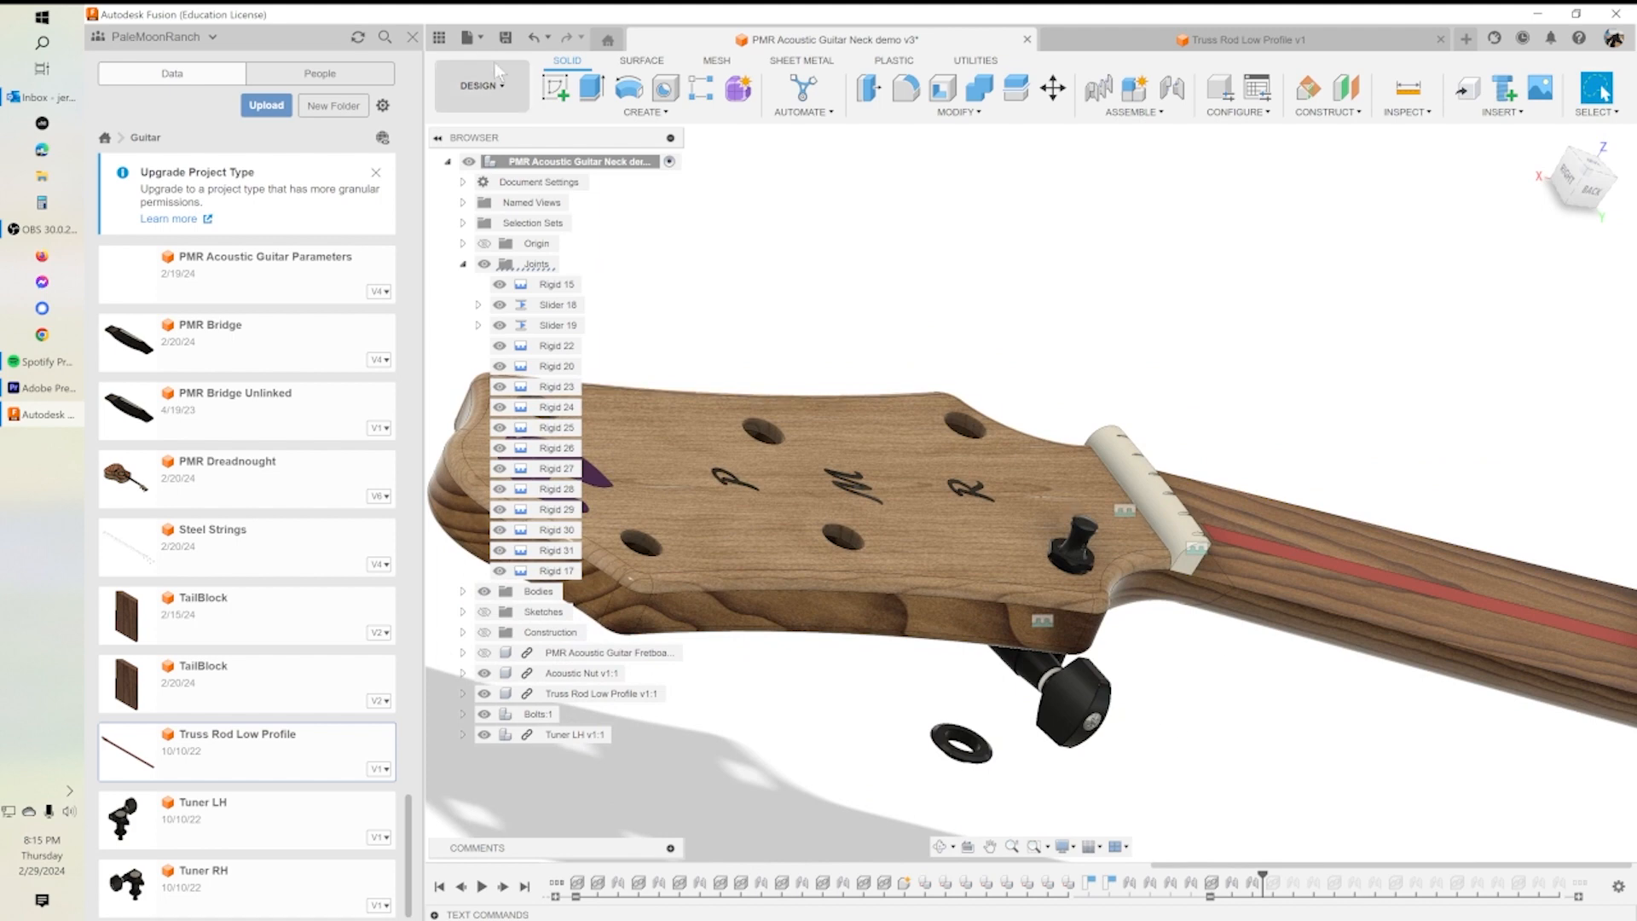
Step: Undo four more earlier actions, going back to before the first Tuner LH insert
{"action": "left_click", "coordinate": [534, 40]}
{"action": "left_click", "coordinate": [536, 43]}
{"action": "left_click", "coordinate": [535, 39]}
{"action": "left_click", "coordinate": [534, 39]}
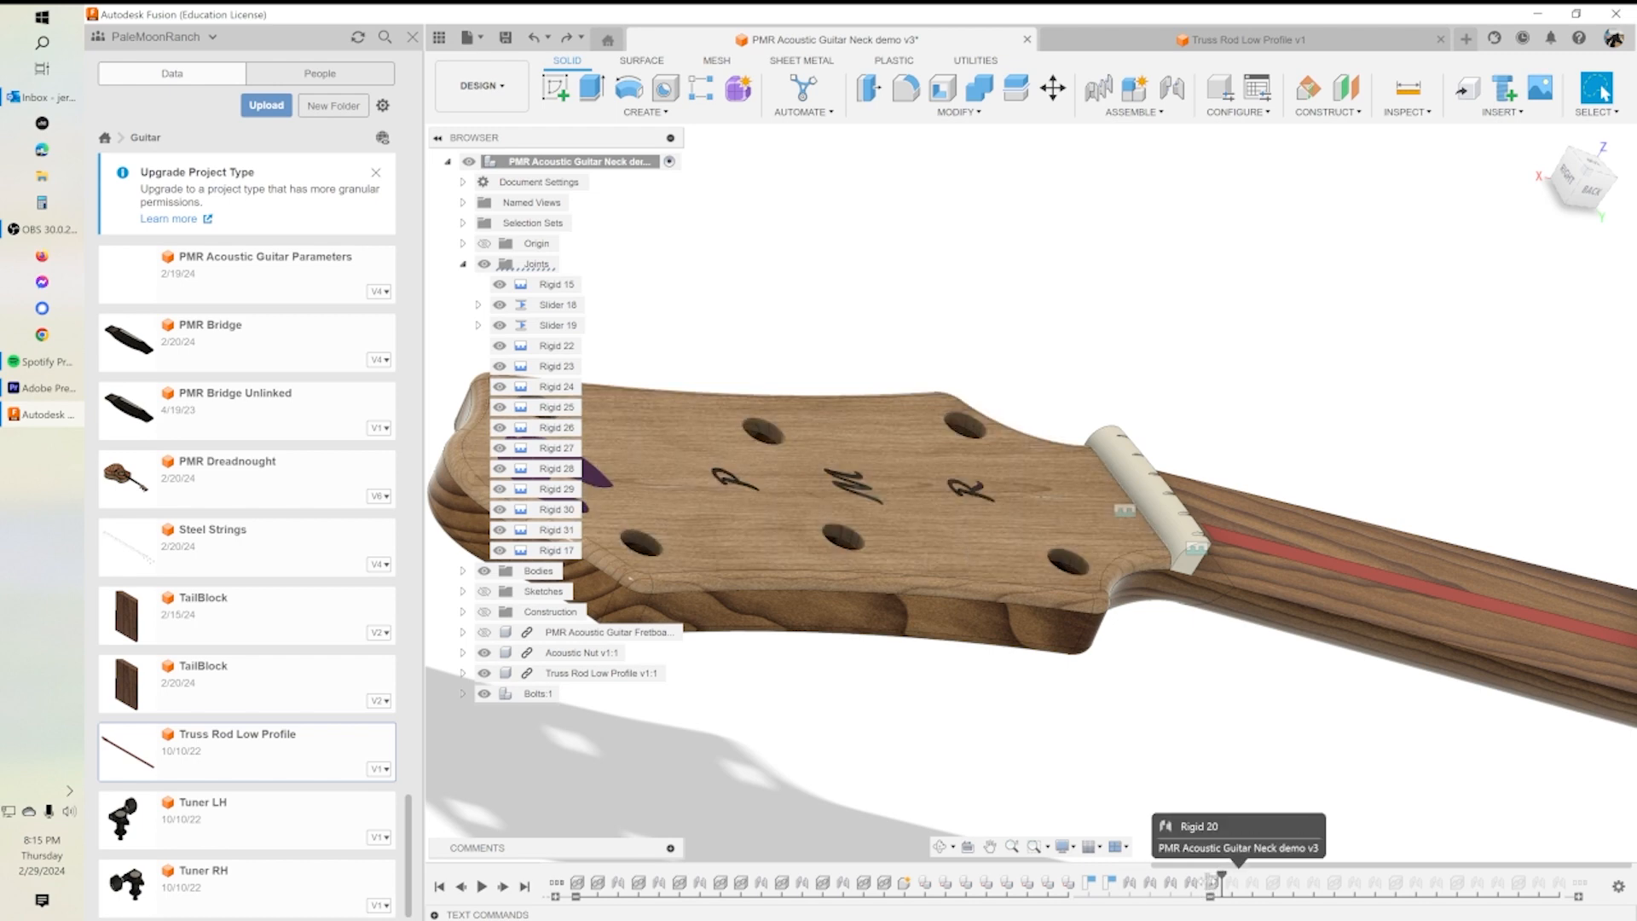
Step: Roll the timeline forward past the first and second tuners' joints and on through the joints of all remaining tuners
{"action": "left_click_drag", "start_coordinate": [1222, 876], "coordinate": [1262, 876]}
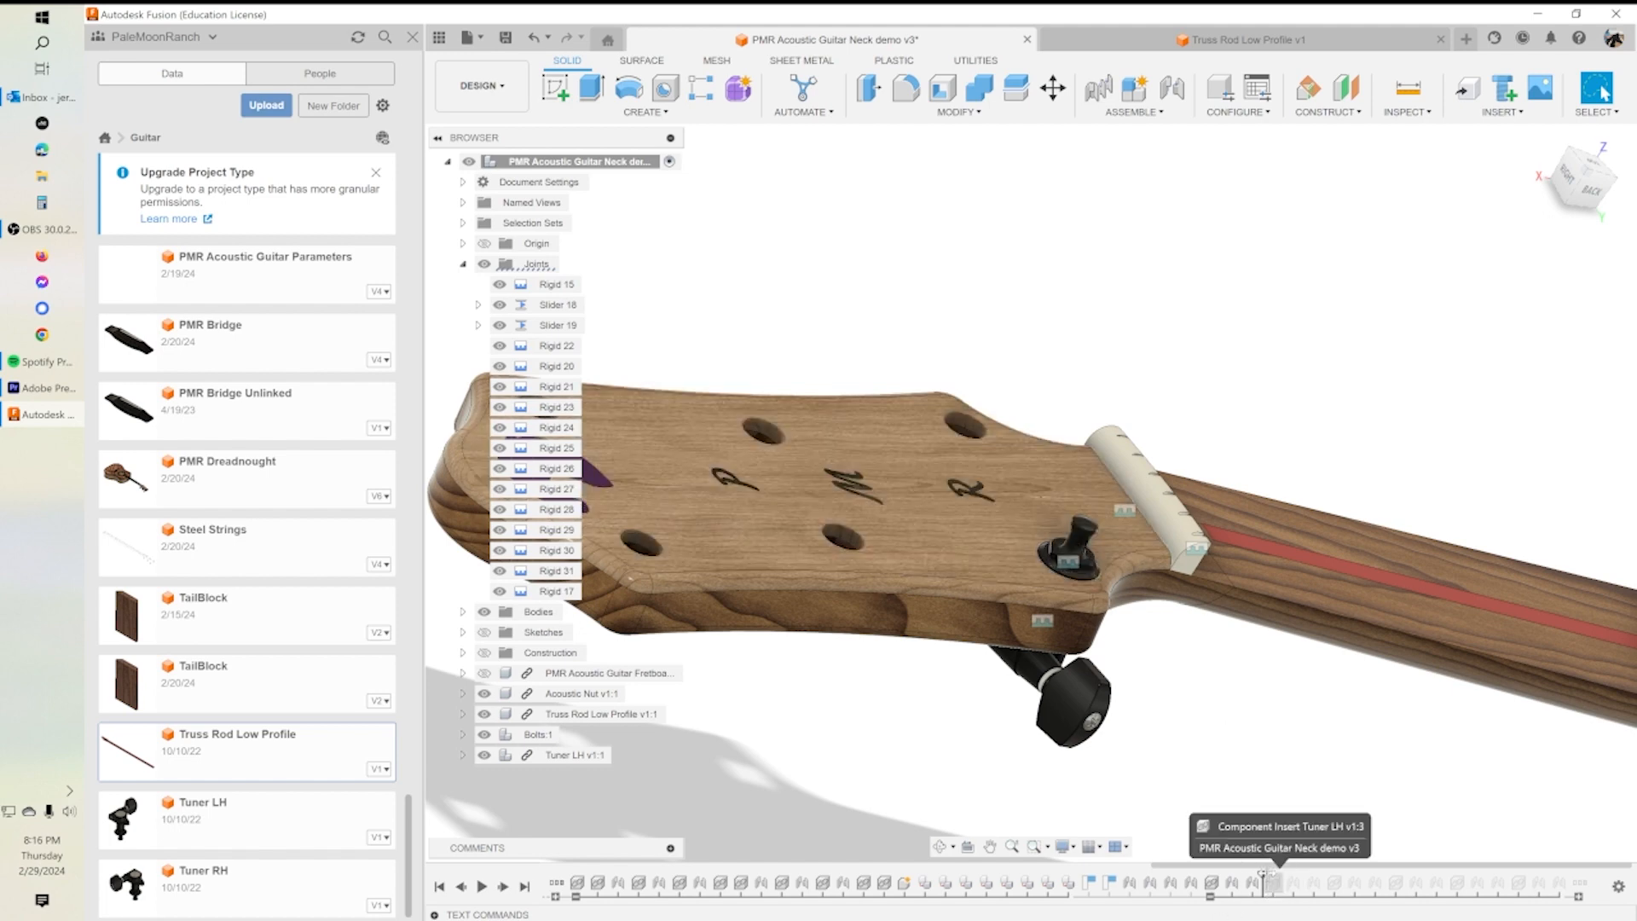
{"action": "left_click_drag", "start_coordinate": [1263, 876], "coordinate": [1324, 876]}
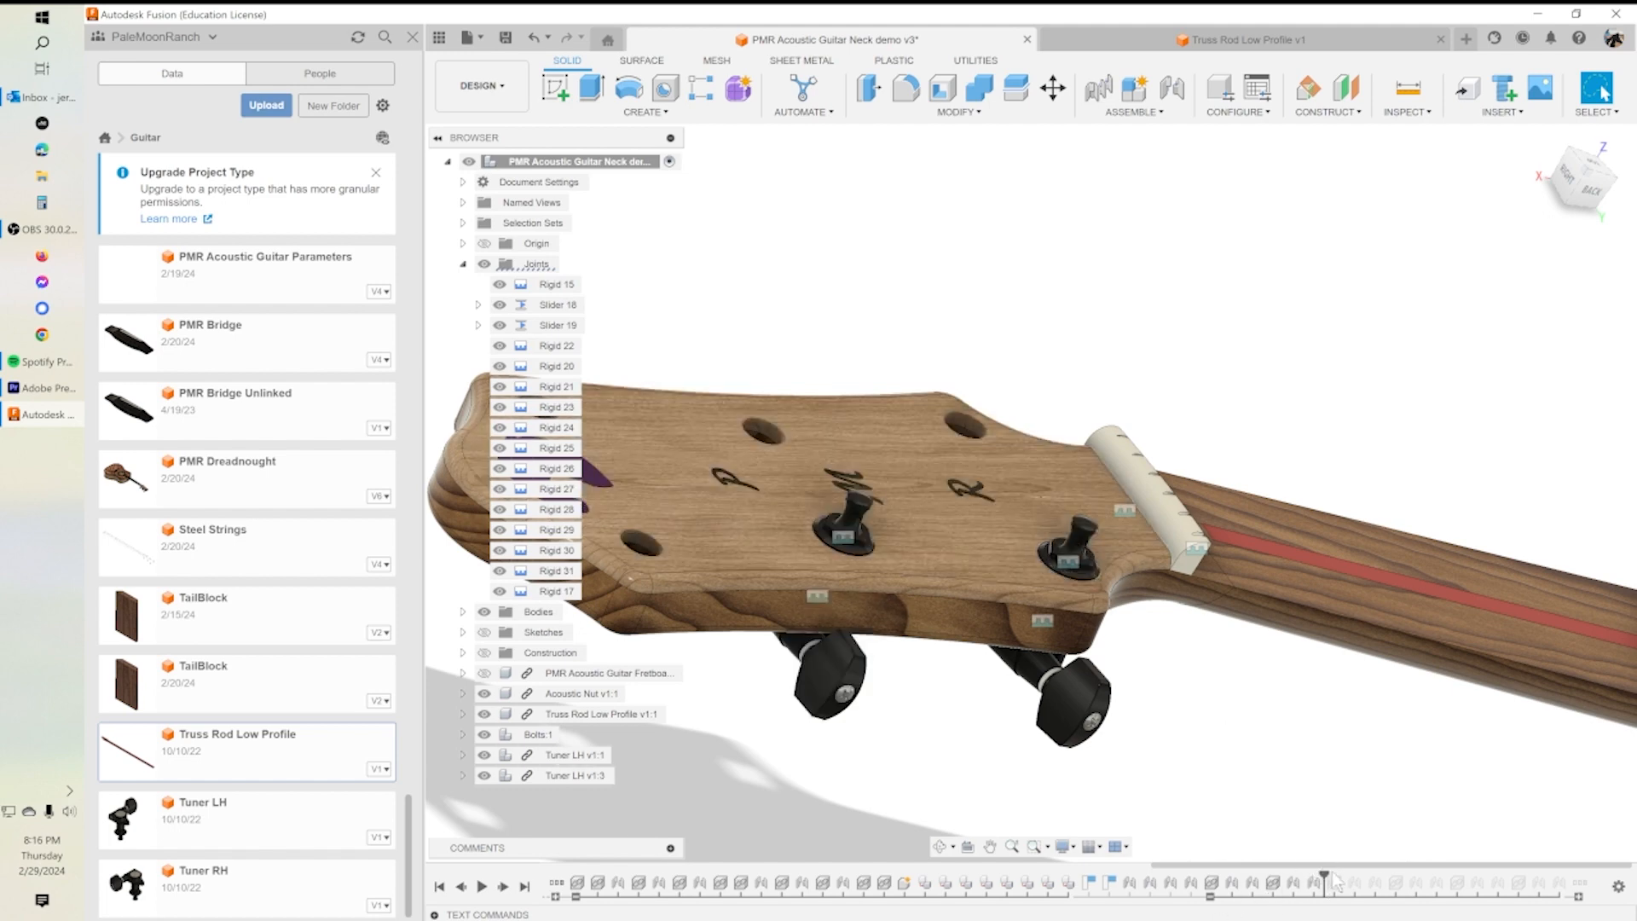
{"action": "left_click_drag", "start_coordinate": [1324, 875], "coordinate": [1567, 891]}
{"action": "scroll", "coordinate": [1141, 762], "scroll_direction": "down", "scroll_amount": 6}
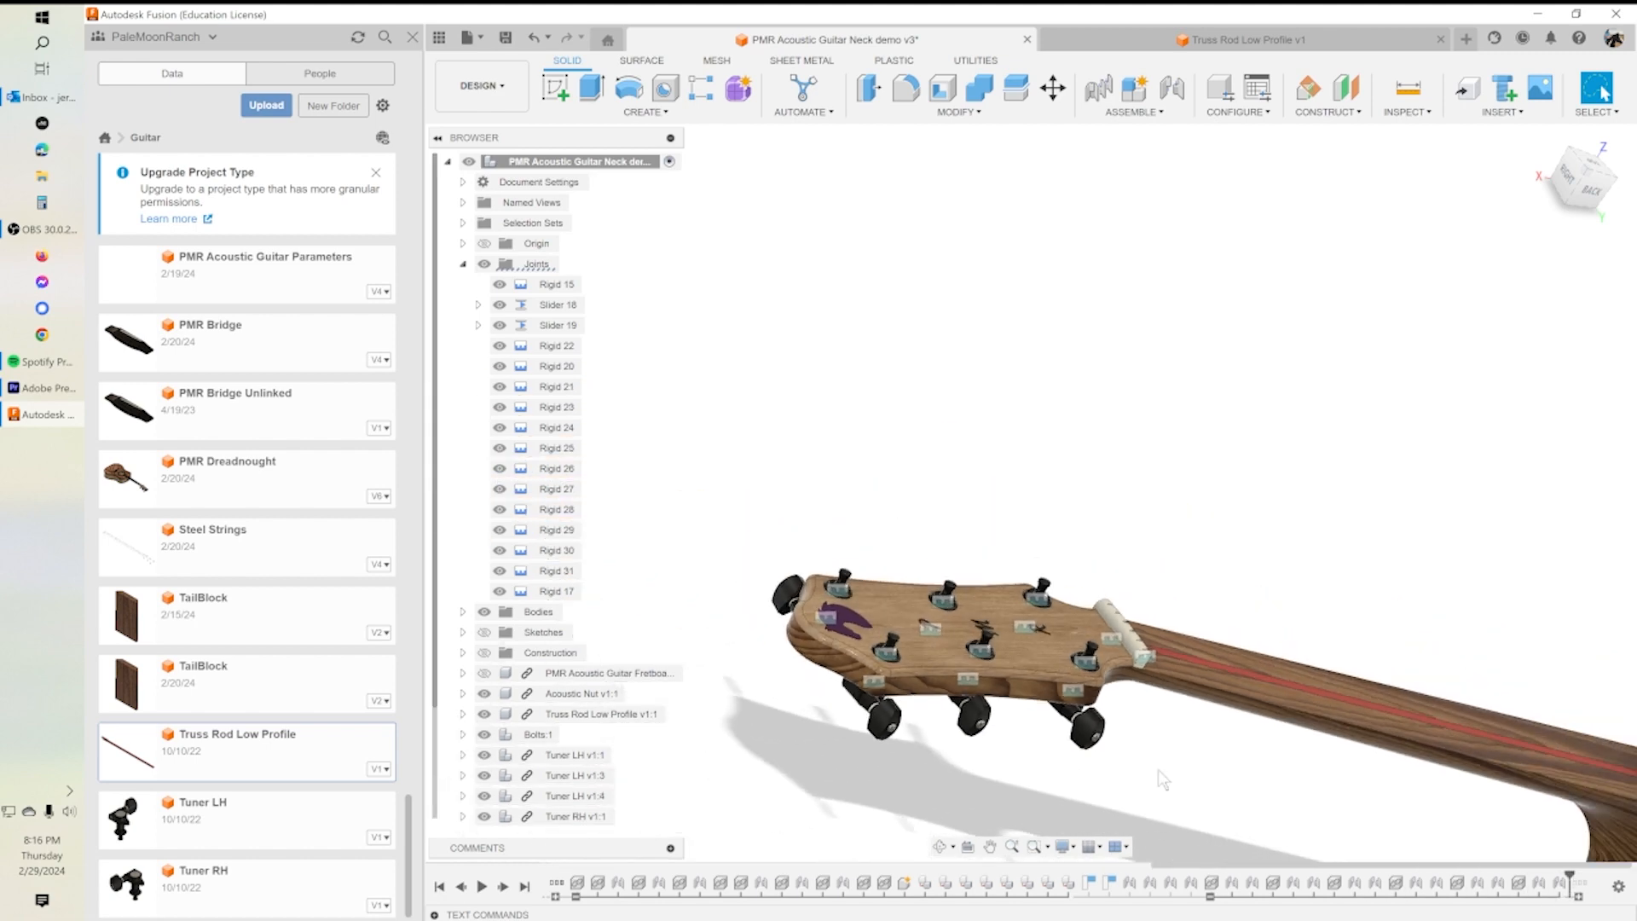
{"action": "middle_click_drag", "start_coordinate": [1202, 764], "coordinate": [1144, 754]}
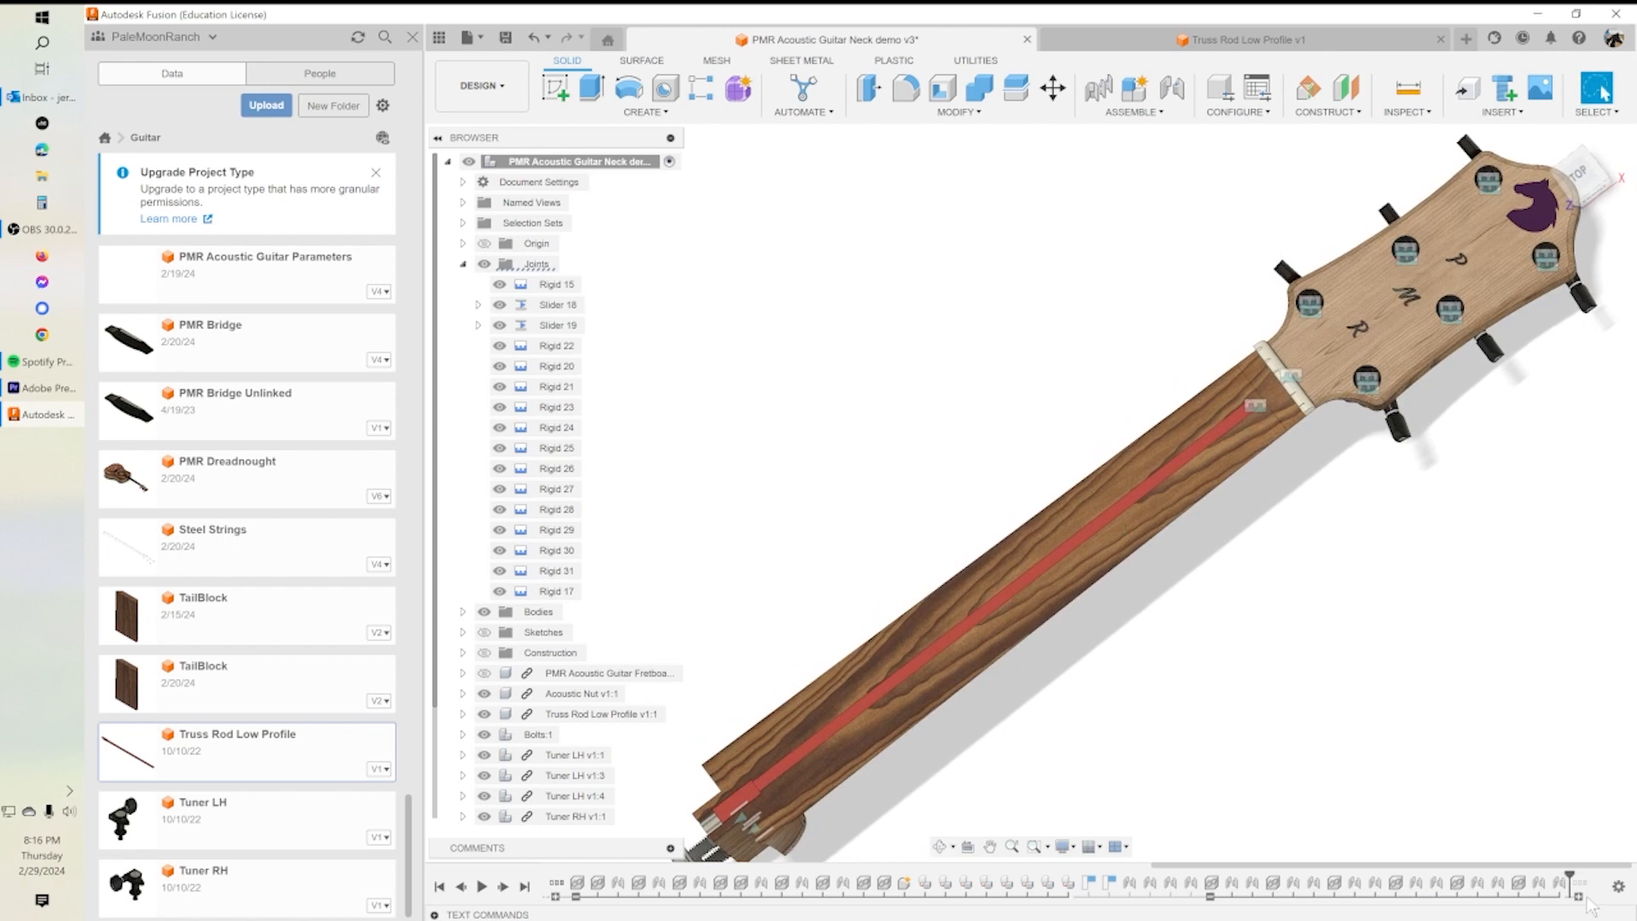
Step: Hide and collapse the Joints folder, and roll the timeline forward to the very end
{"action": "mouse_move", "coordinate": [1588, 889]}
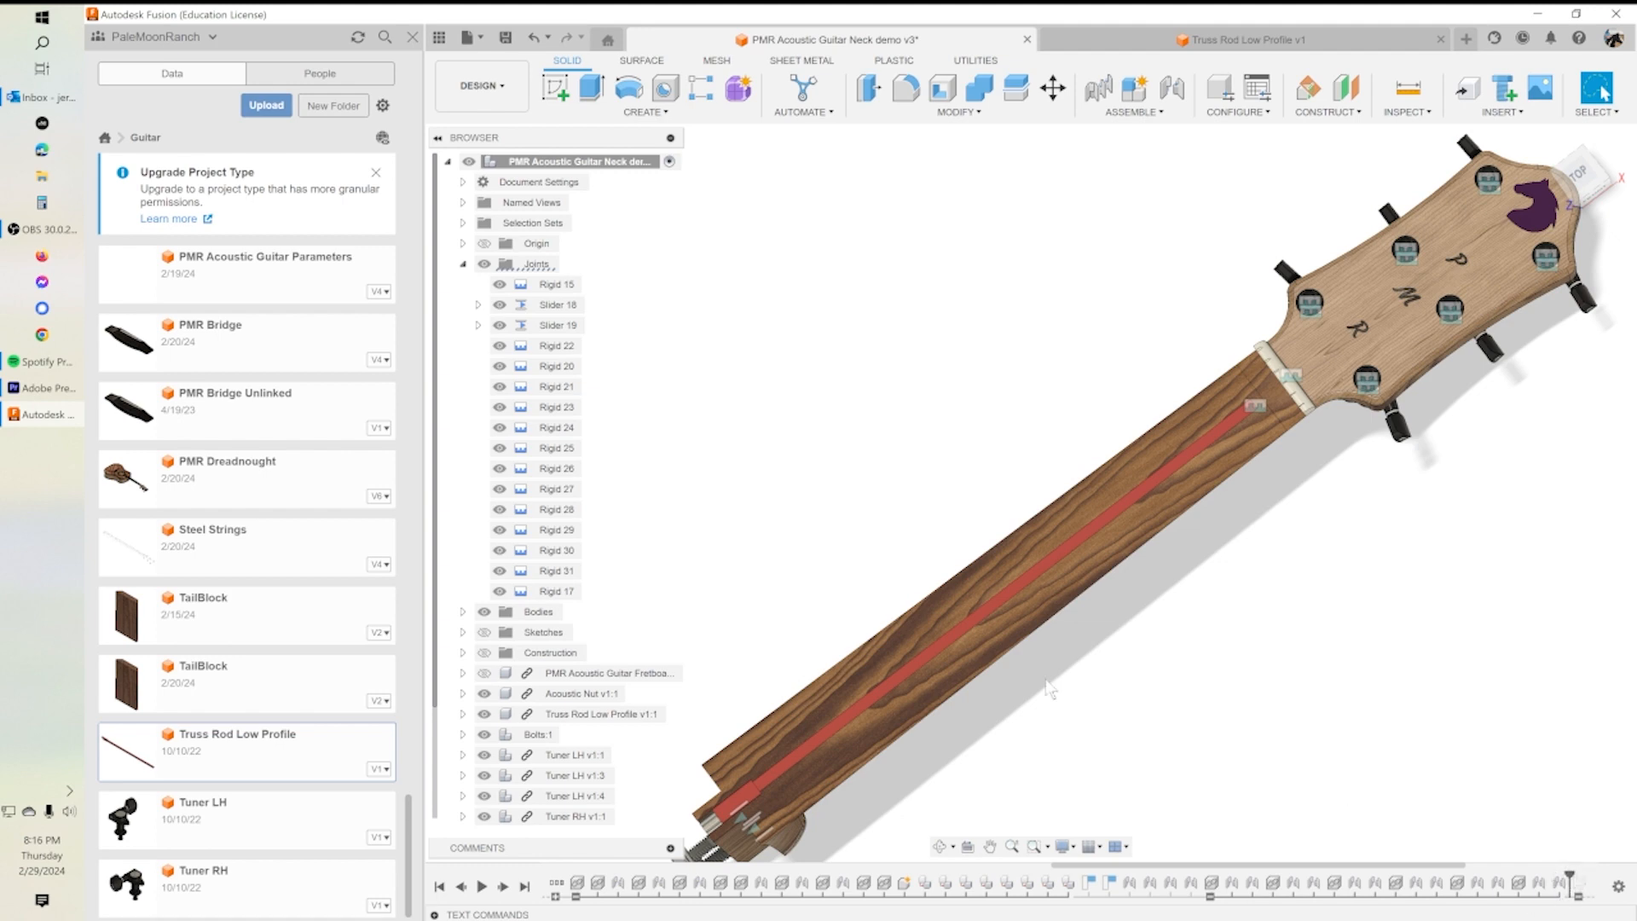
{"action": "middle_click_drag", "start_coordinate": [980, 598], "coordinate": [886, 519], "text": "shift"}
{"action": "left_click_drag", "start_coordinate": [950, 503], "coordinate": [1049, 601]}
{"action": "key", "text": "Escape"}
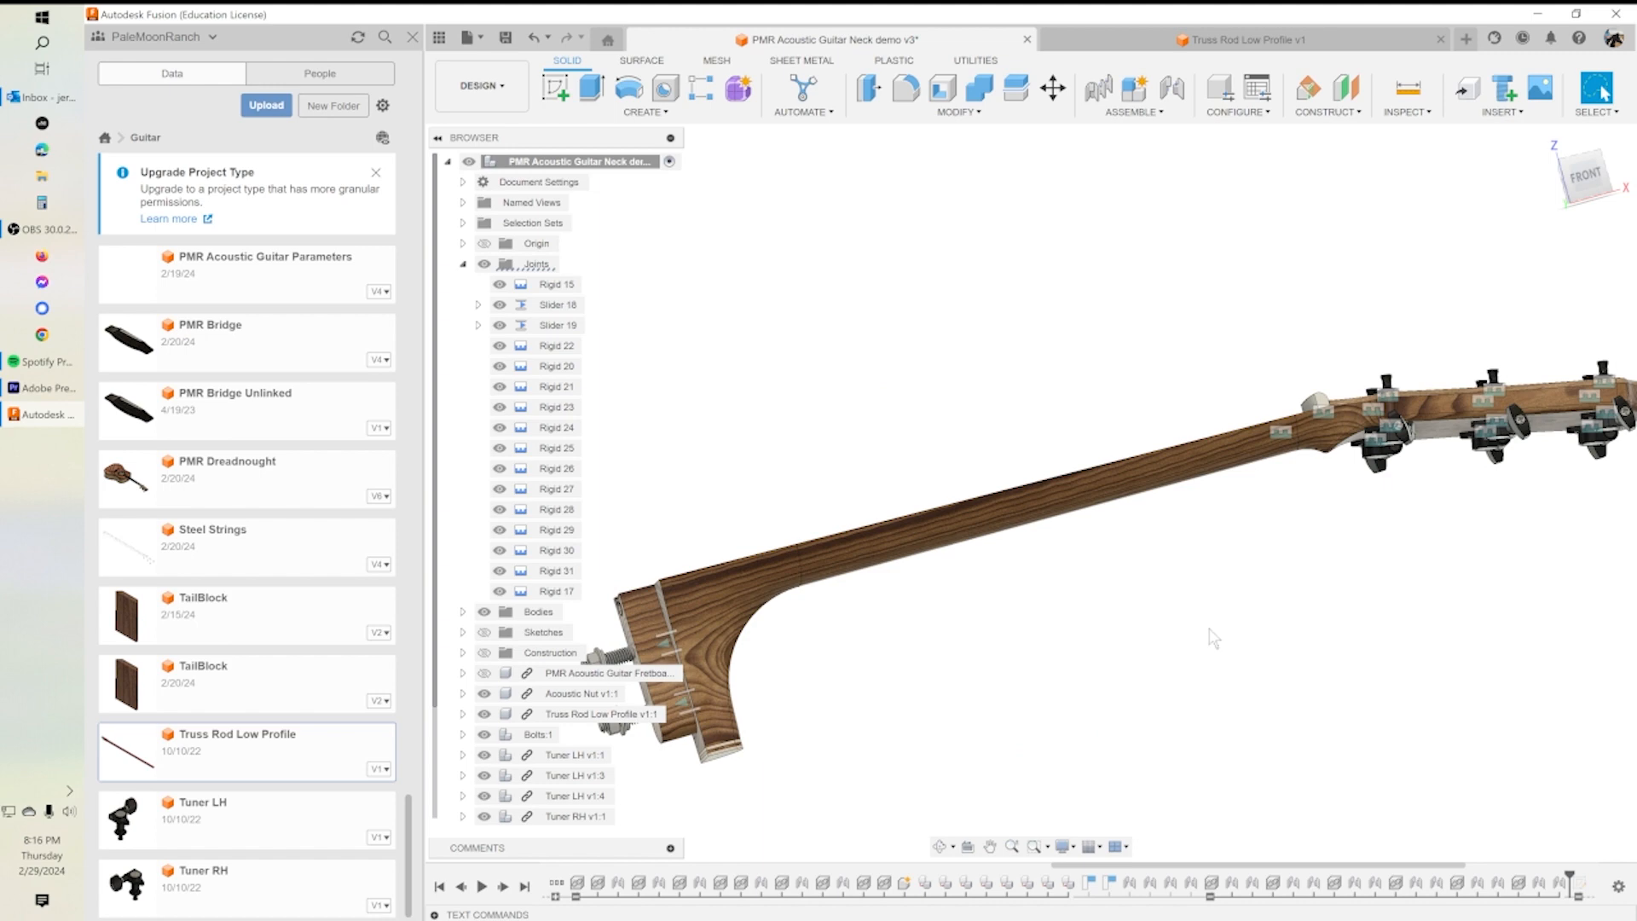
{"action": "left_click", "coordinate": [483, 264]}
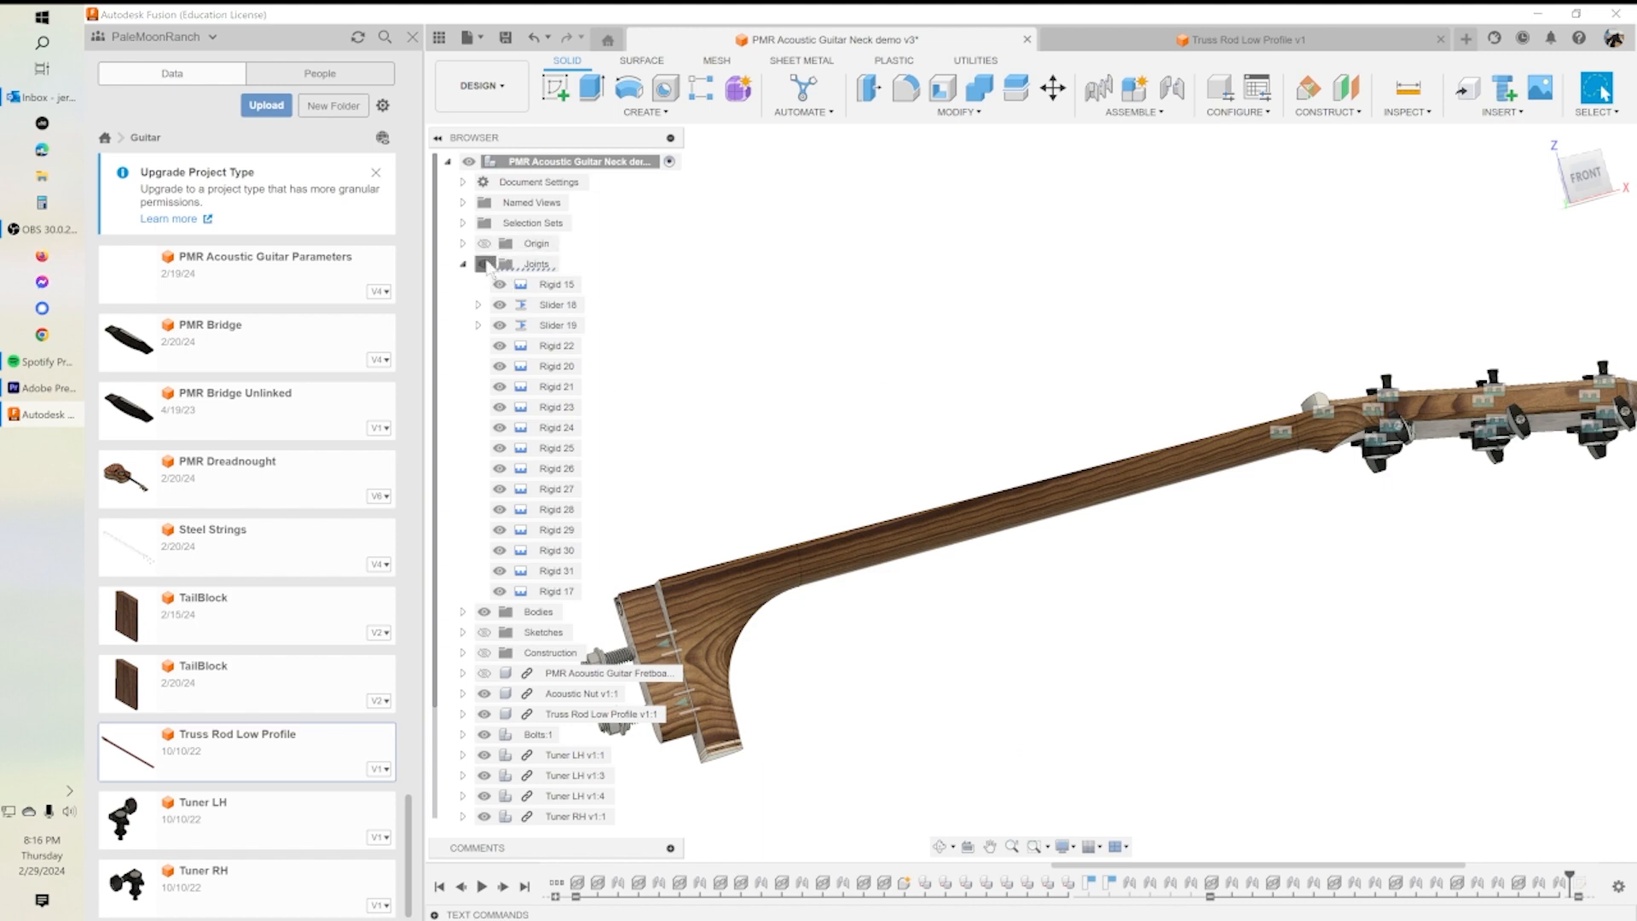
{"action": "left_click_drag", "start_coordinate": [1569, 878], "coordinate": [1589, 878]}
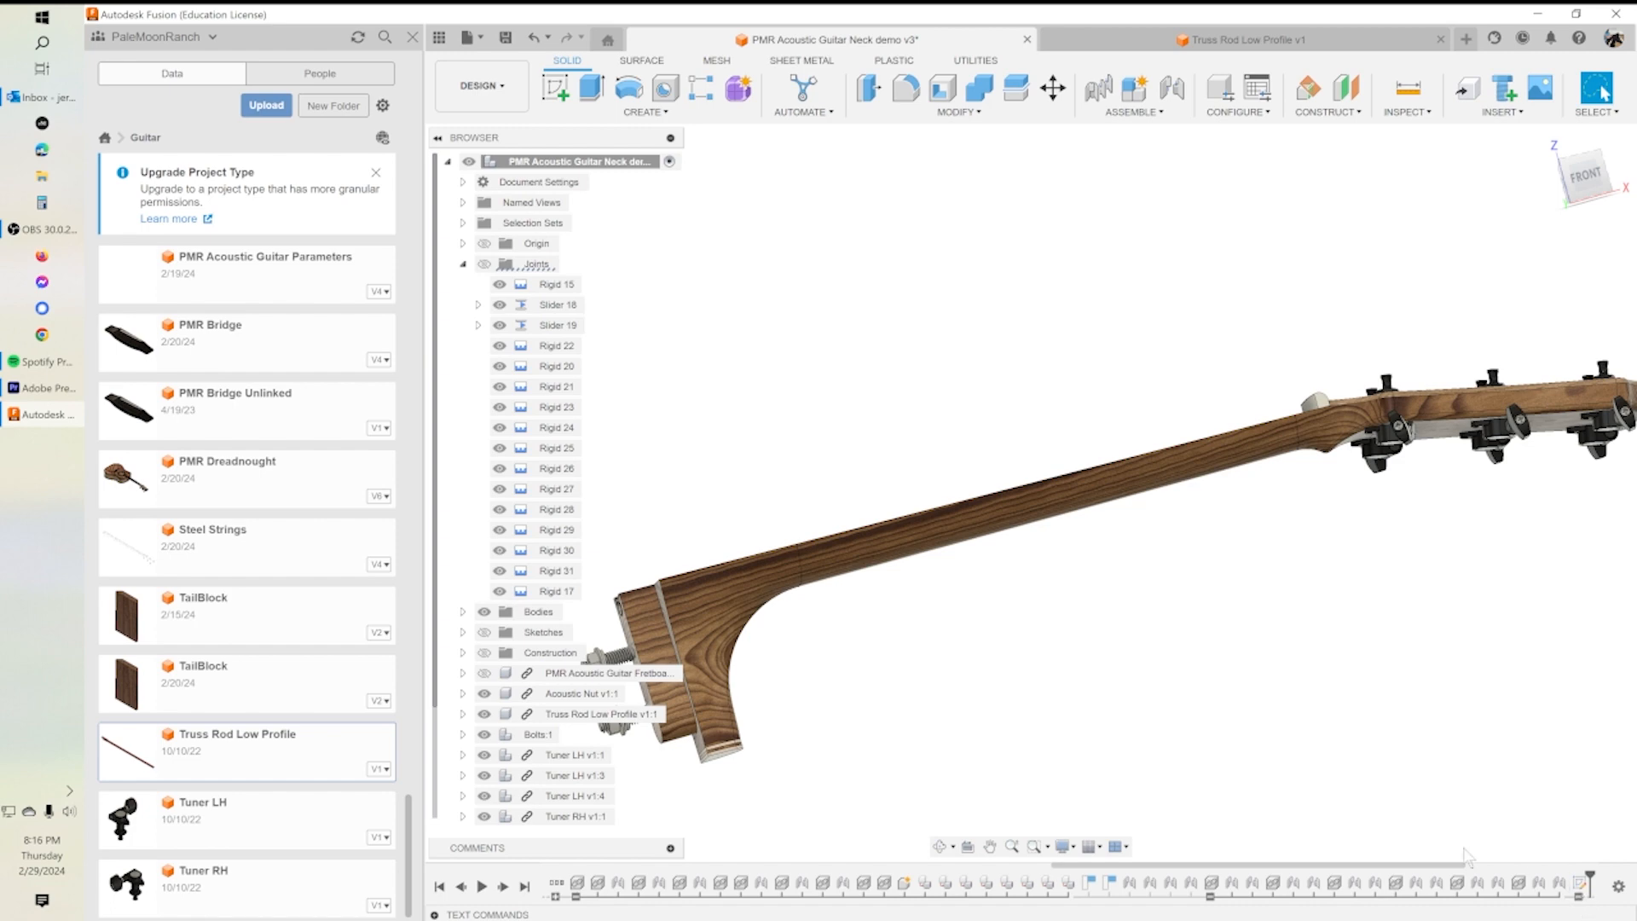
{"action": "left_click_drag", "start_coordinate": [1438, 866], "coordinate": [1591, 878]}
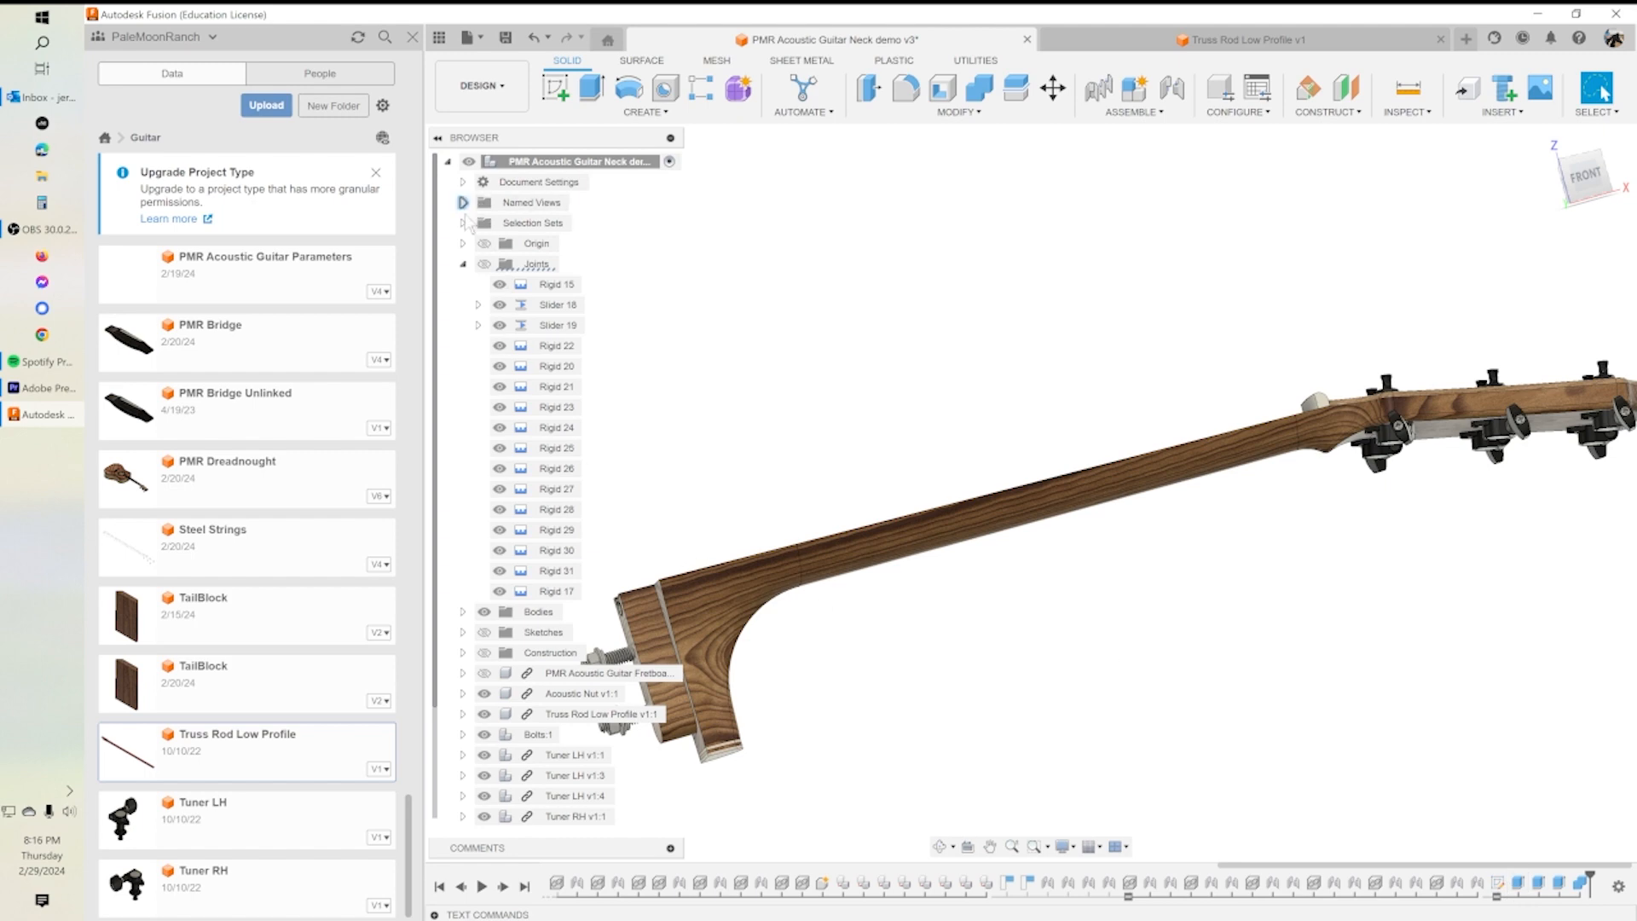
{"action": "left_click", "coordinate": [463, 264]}
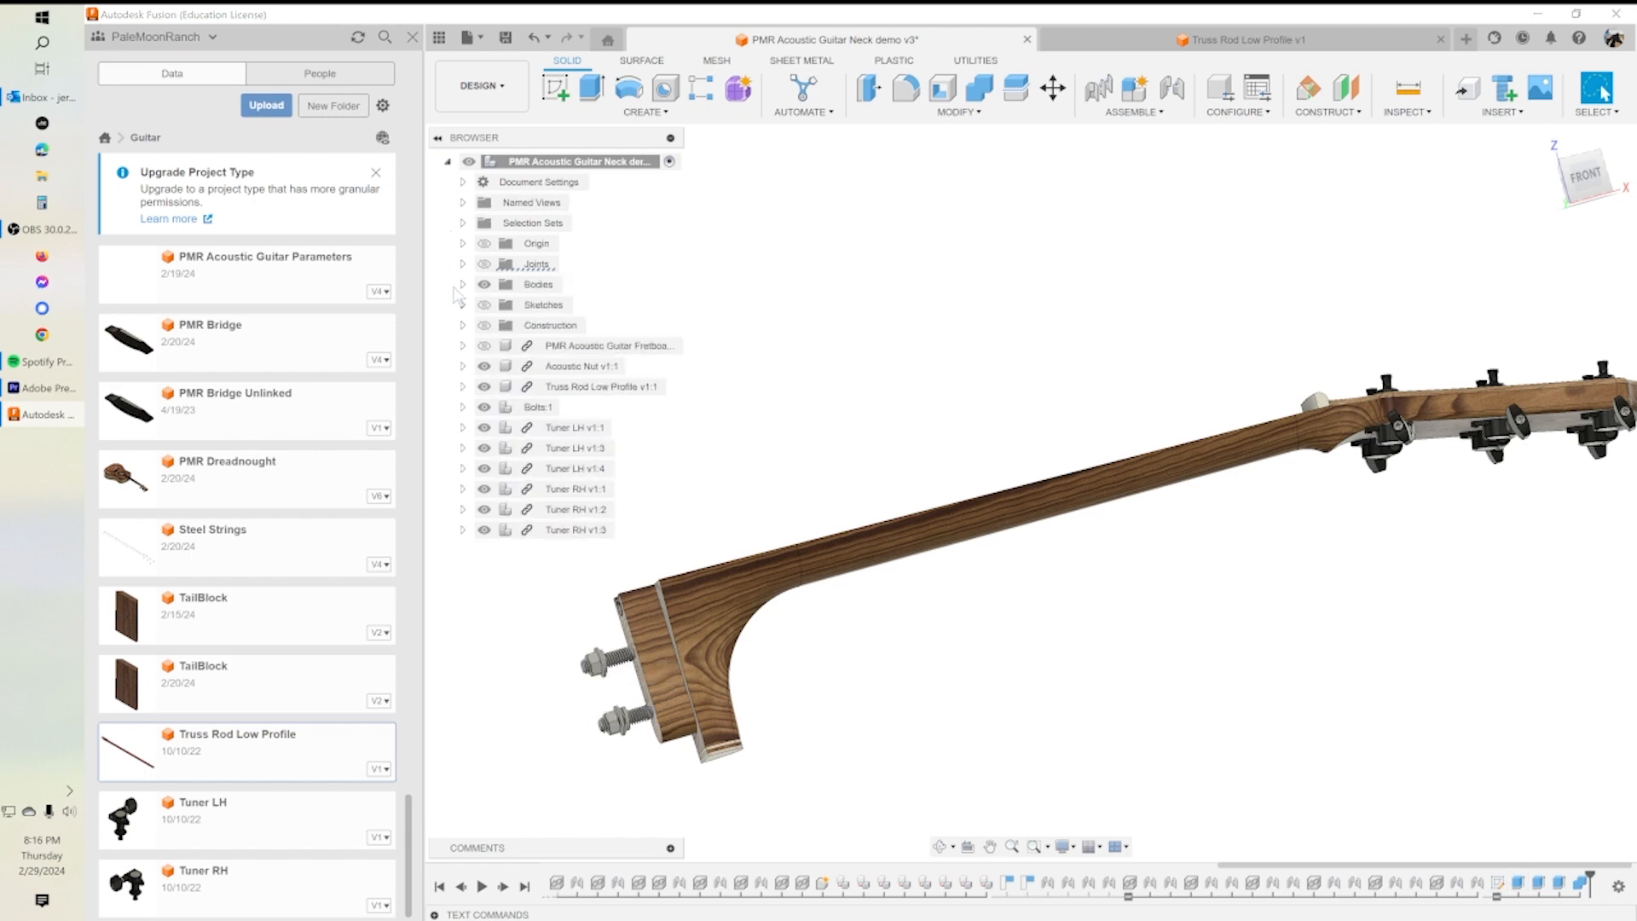
Step: Expand the Bodies folder, show the Stock body and examine how the neck sits inside the block
{"action": "left_click", "coordinate": [463, 283]}
{"action": "left_click", "coordinate": [512, 408]}
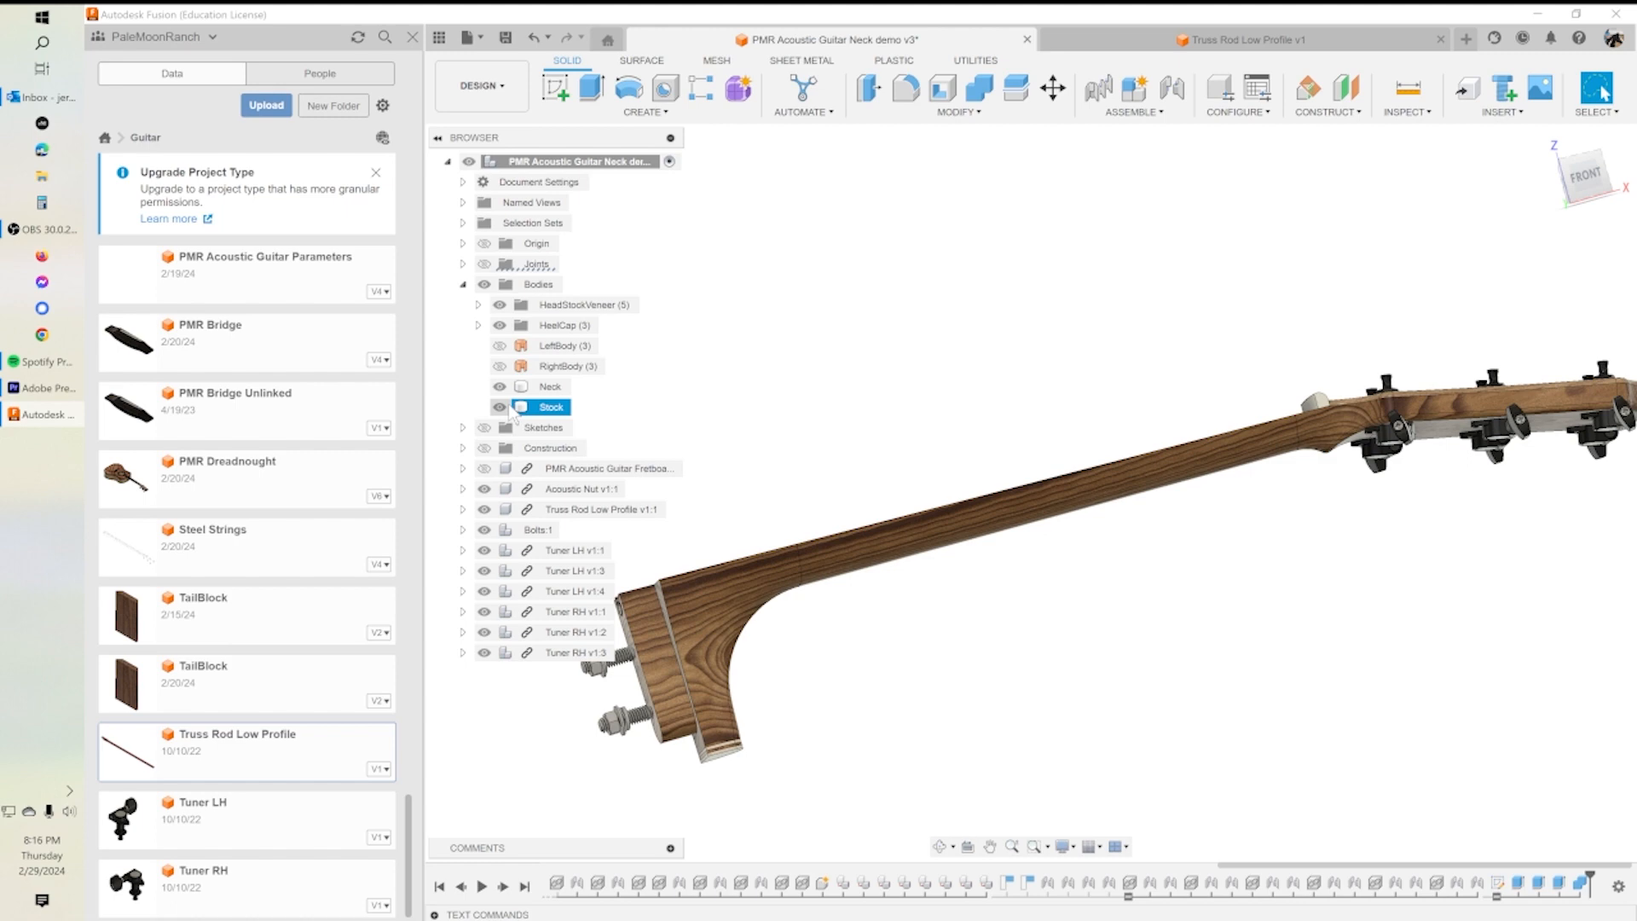
{"action": "left_click", "coordinate": [500, 407]}
{"action": "mouse_move", "coordinate": [1405, 503]}
{"action": "middle_mouse_down", "text": "shift"}
{"action": "mouse_move", "coordinate": [1358, 345]}
{"action": "mouse_move", "coordinate": [1312, 622]}
{"action": "mouse_move", "coordinate": [1363, 596]}
{"action": "mouse_move", "coordinate": [1376, 546]}
{"action": "mouse_move", "coordinate": [1364, 477]}
{"action": "mouse_move", "coordinate": [1252, 508]}
{"action": "mouse_move", "coordinate": [1298, 465]}
{"action": "mouse_move", "coordinate": [1377, 507]}
{"action": "middle_mouse_up", "text": "shift"}
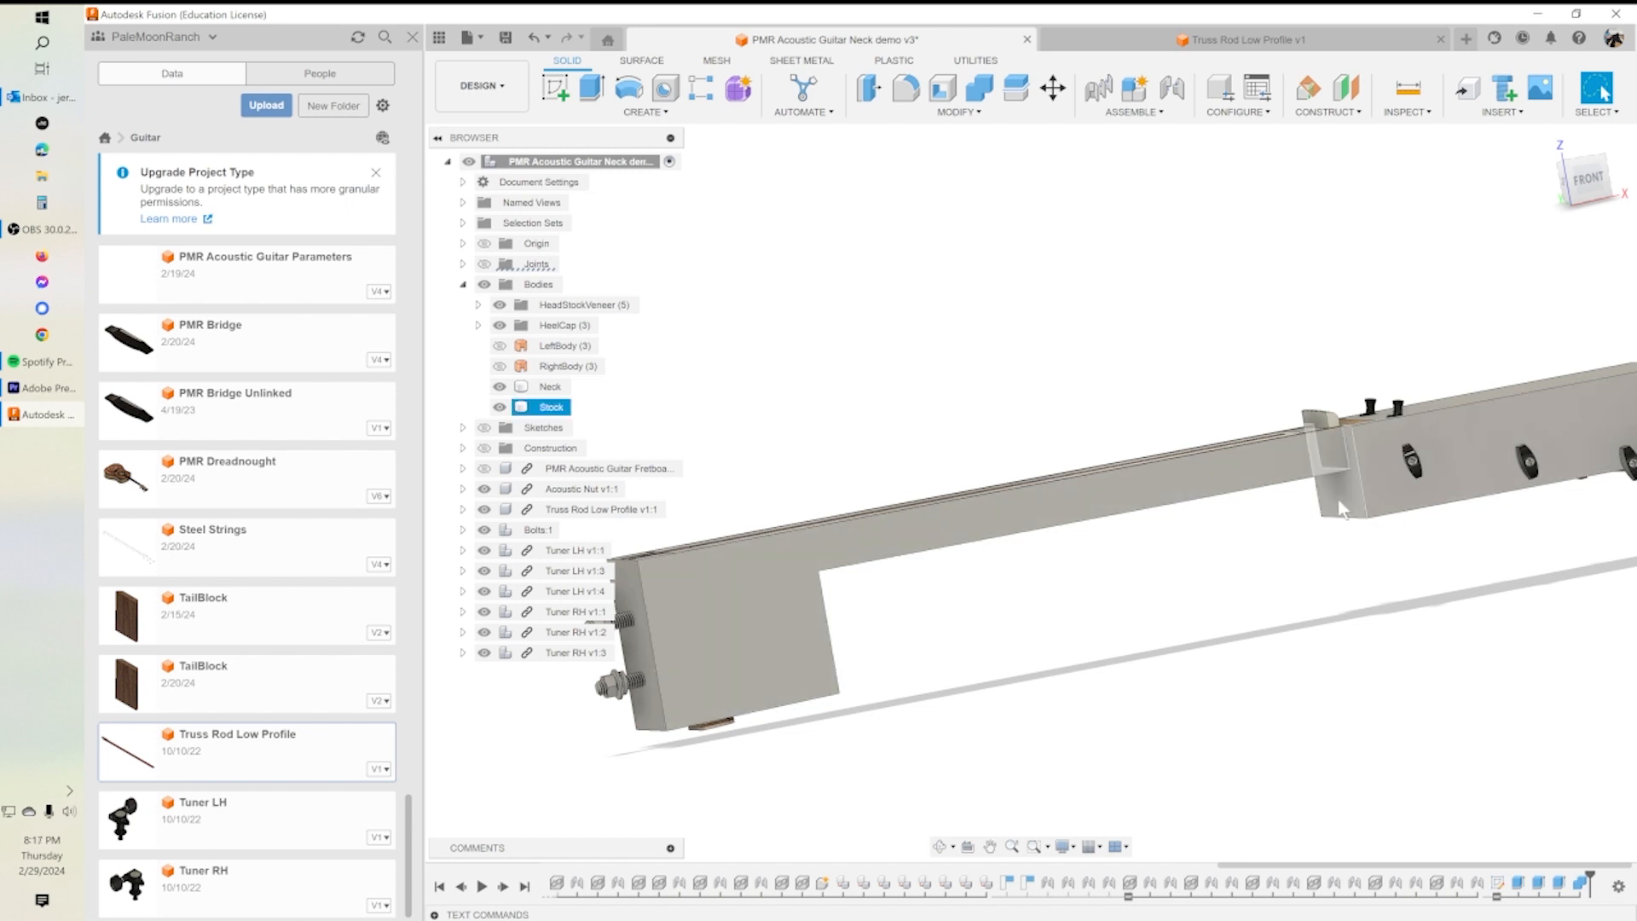
{"action": "middle_click_drag", "start_coordinate": [1394, 462], "coordinate": [1396, 504], "text": "shift"}
{"action": "key", "text": "Escape"}
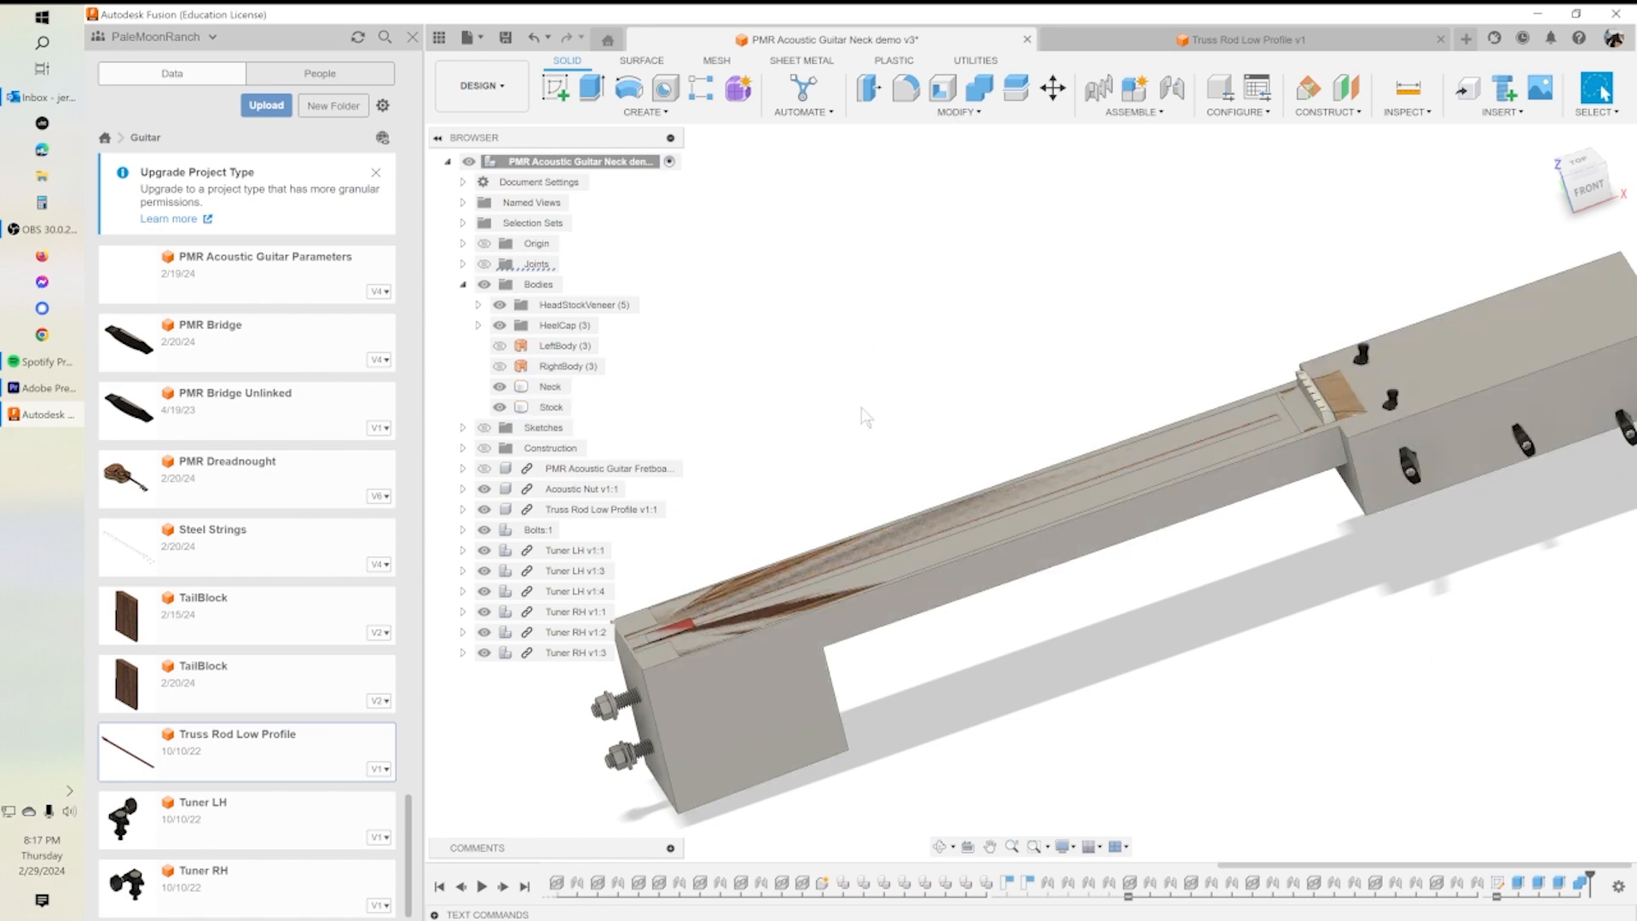
{"action": "scroll", "coordinate": [867, 415], "scroll_direction": "down", "scroll_amount": 2}
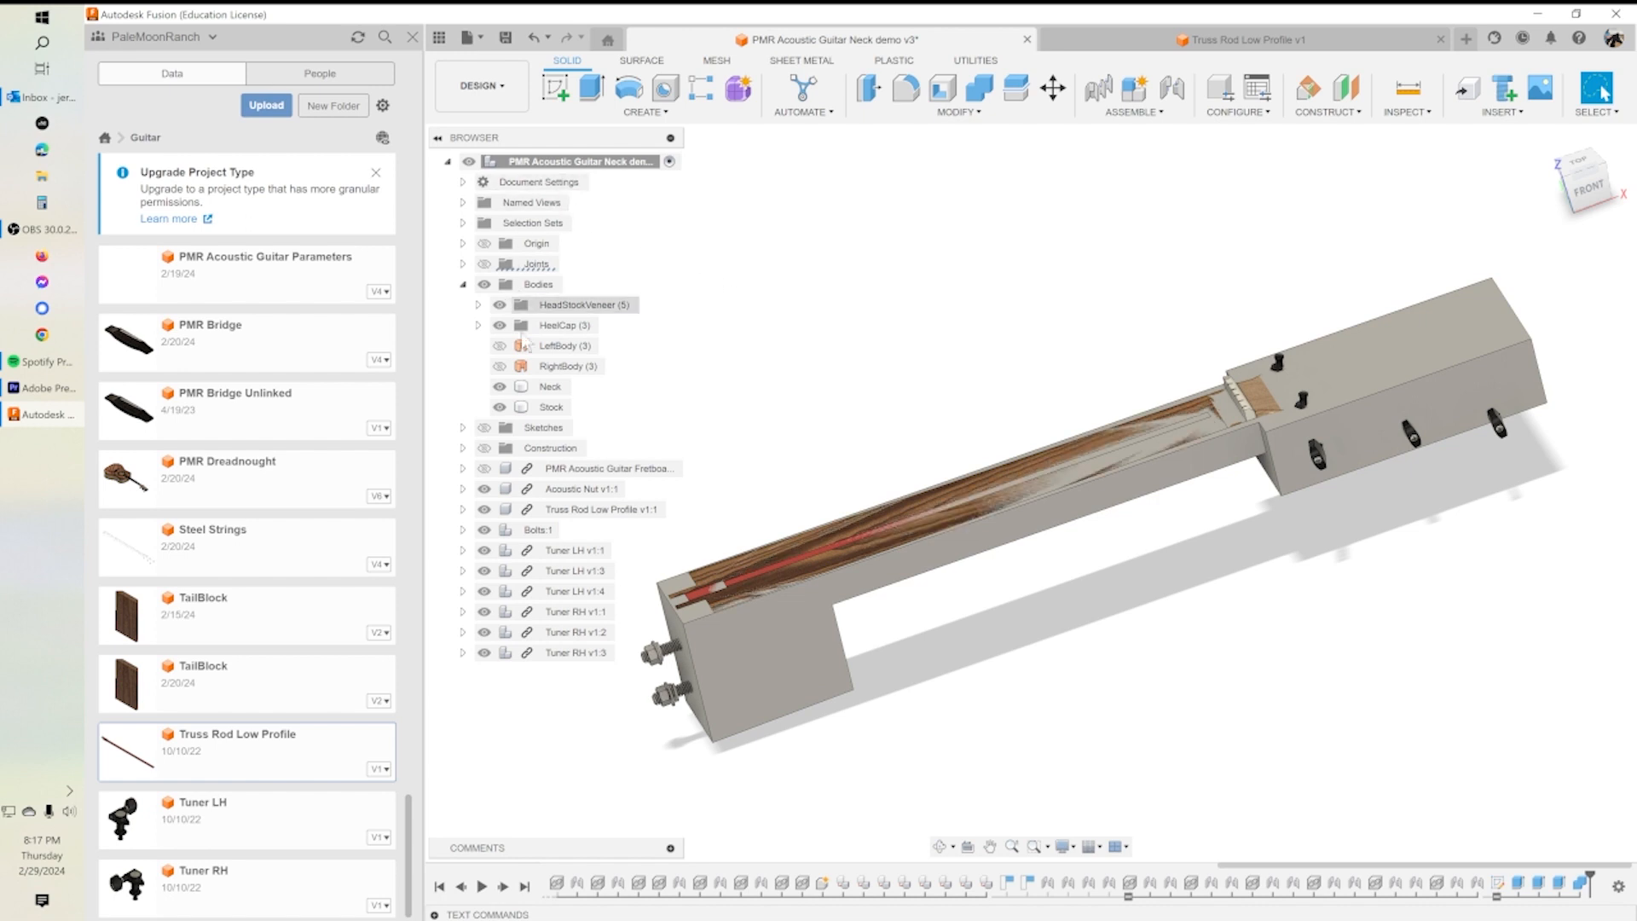
Step: Hide the Stock body and show the PMR Acoustic Guitar Fretboard component on the finished neck
{"action": "left_click", "coordinate": [499, 407]}
{"action": "left_click", "coordinate": [891, 517]}
{"action": "key", "text": "Escape"}
{"action": "left_click", "coordinate": [483, 468]}
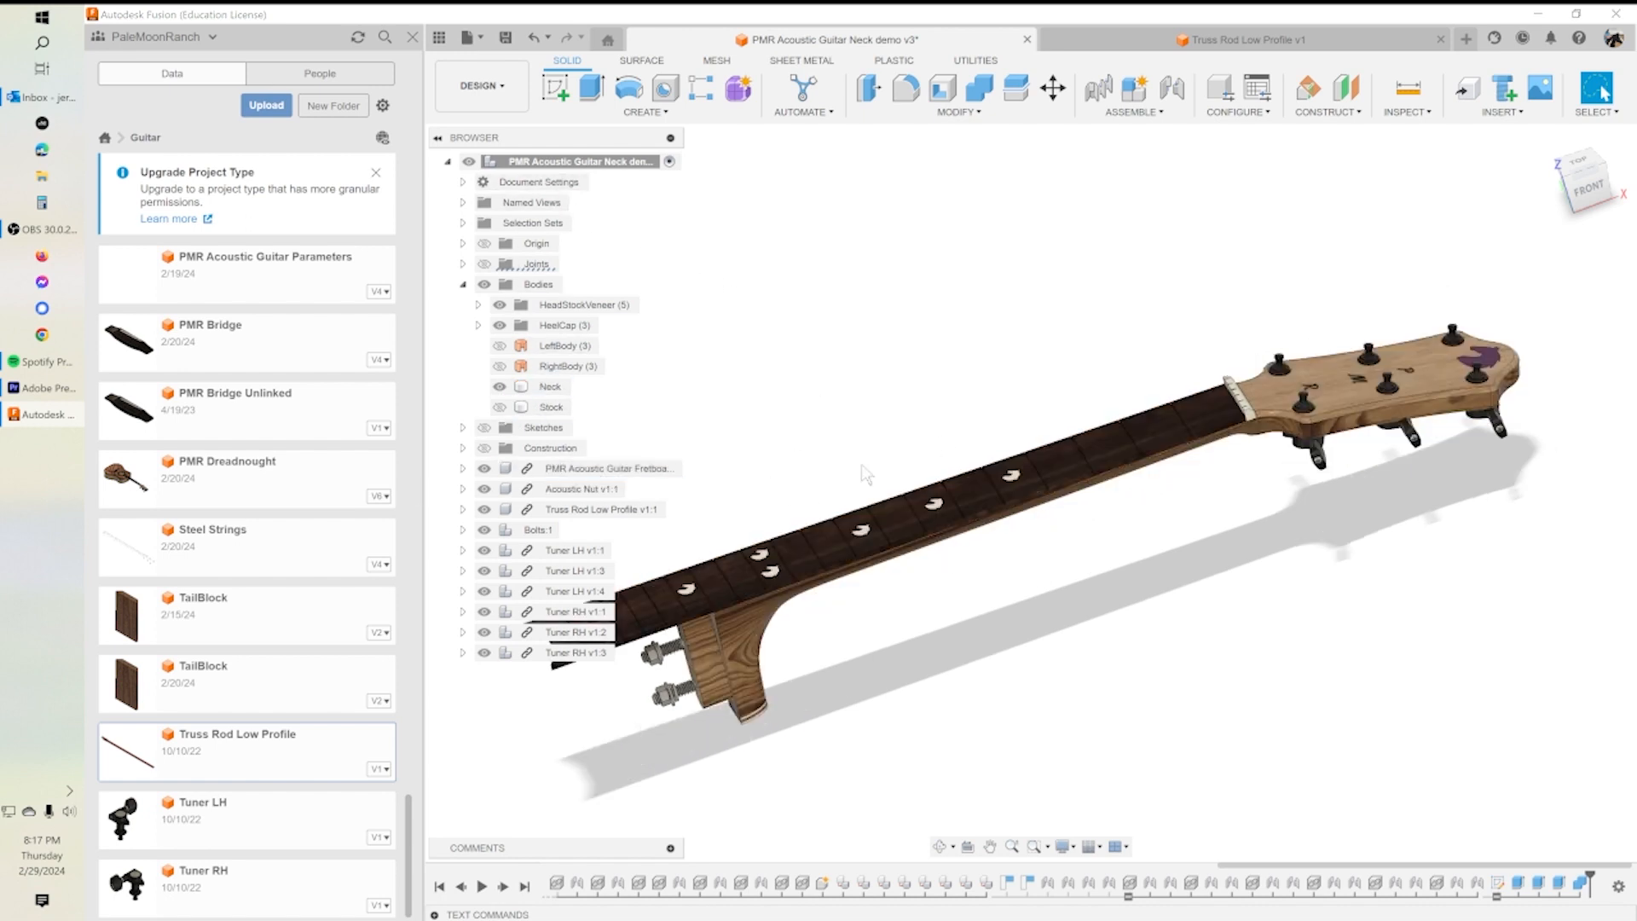
{"action": "middle_click_drag", "start_coordinate": [1137, 508], "coordinate": [1209, 400], "text": "shift"}
{"action": "scroll", "coordinate": [1135, 457], "scroll_direction": "down", "scroll_amount": 1}
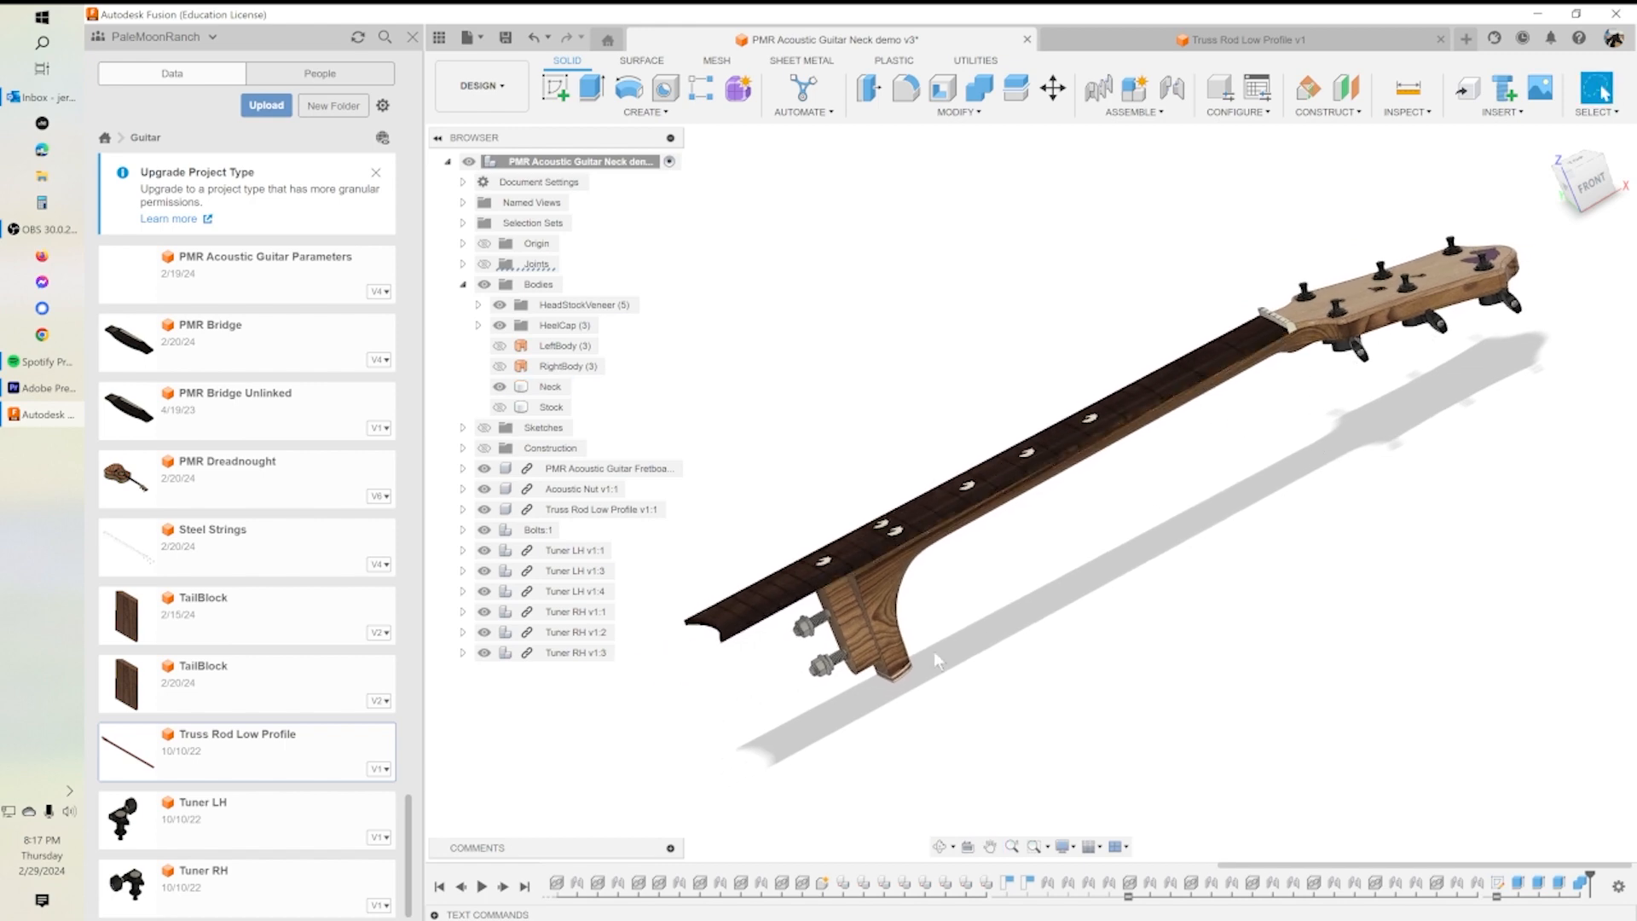
{"action": "left_click", "coordinate": [844, 626]}
{"action": "left_click", "coordinate": [748, 659]}
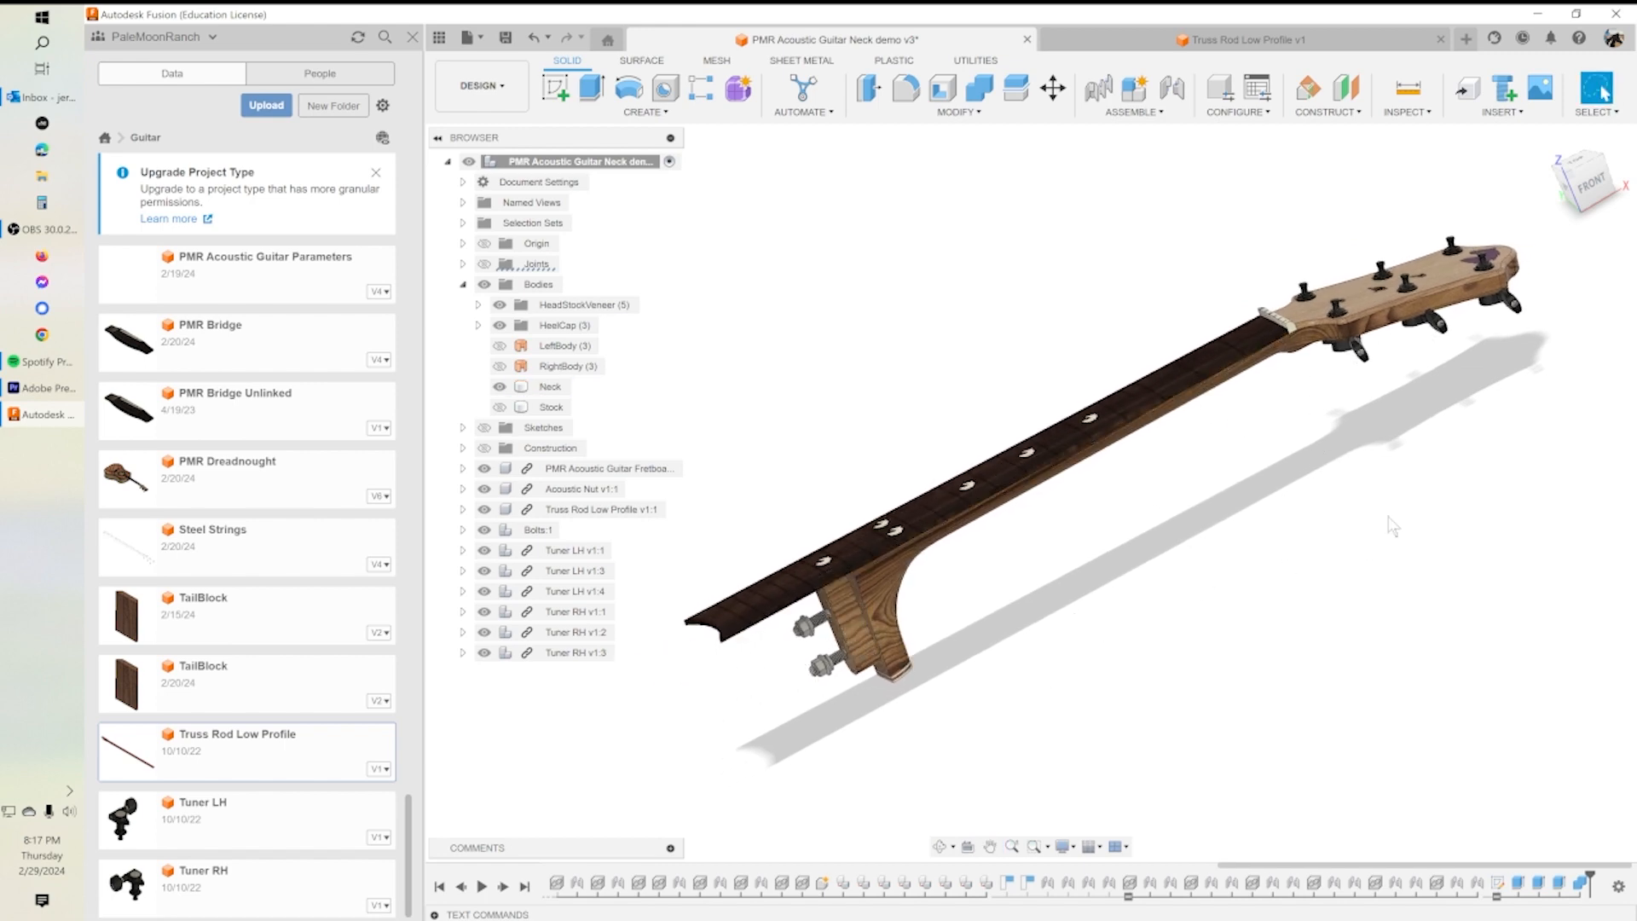